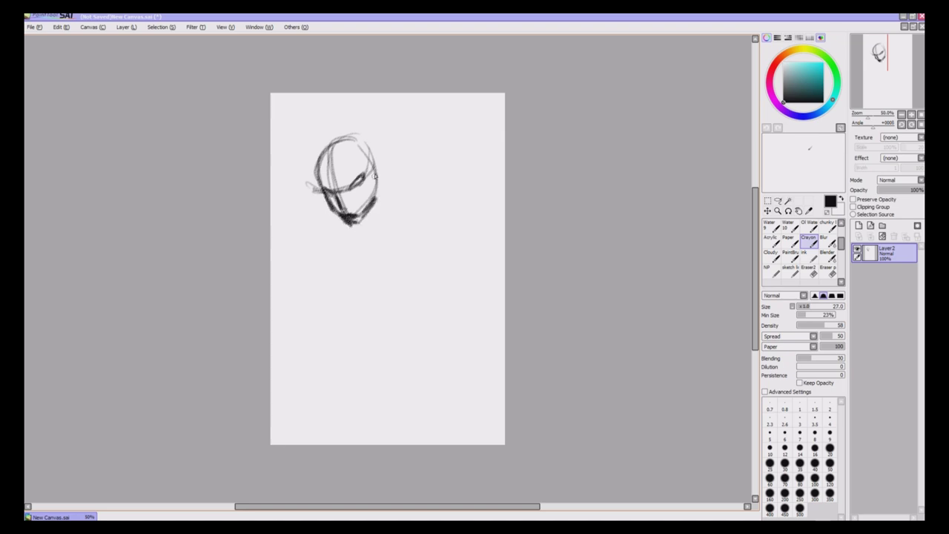
Sketch the ear, darken the brow line, and add the hair and skull contours of the head
{"action": "left_click_drag", "start_coordinate": [382, 173], "coordinate": [376, 185]}
{"action": "mouse_move", "coordinate": [322, 188]}
{"action": "left_mouse_down"}
{"action": "mouse_move", "coordinate": [355, 137]}
{"action": "mouse_move", "coordinate": [373, 158]}
{"action": "left_mouse_up"}
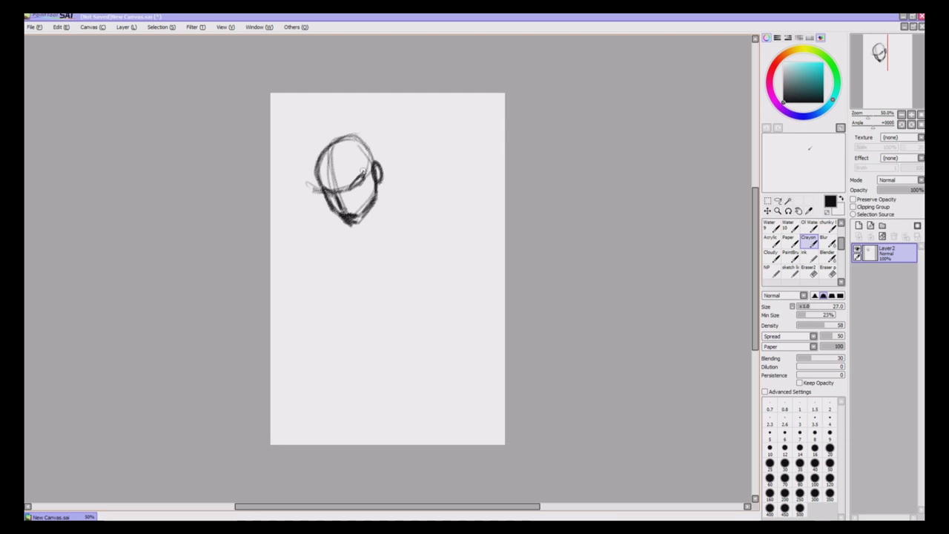
{"action": "mouse_move", "coordinate": [329, 130]}
{"action": "left_mouse_down"}
{"action": "mouse_move", "coordinate": [330, 184]}
{"action": "mouse_move", "coordinate": [344, 152]}
{"action": "mouse_move", "coordinate": [345, 160]}
{"action": "mouse_move", "coordinate": [371, 142]}
{"action": "mouse_move", "coordinate": [385, 187]}
{"action": "left_mouse_up"}
{"action": "left_click_drag", "start_coordinate": [330, 204], "coordinate": [337, 213]}
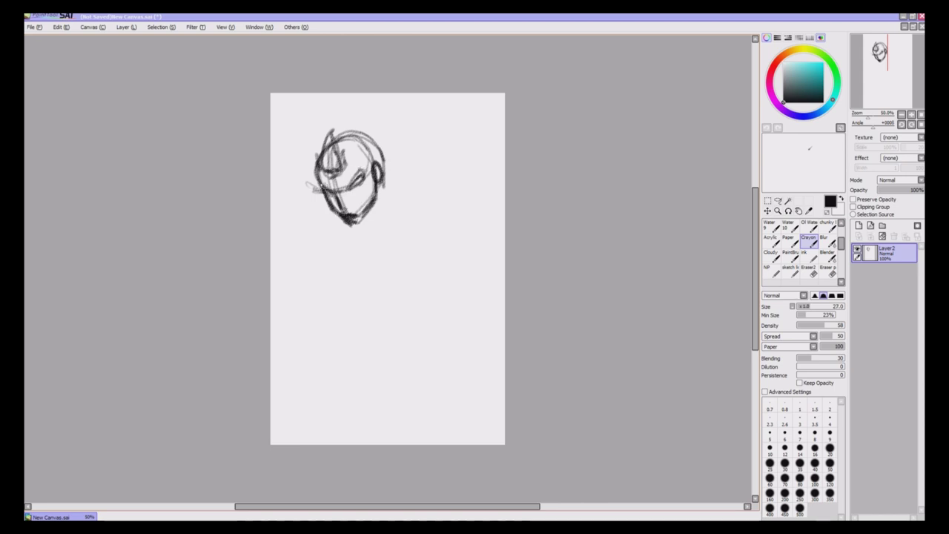
{"action": "mouse_move", "coordinate": [384, 183]}
{"action": "left_mouse_down"}
{"action": "mouse_move", "coordinate": [390, 219]}
{"action": "mouse_move", "coordinate": [383, 191]}
{"action": "left_mouse_up"}
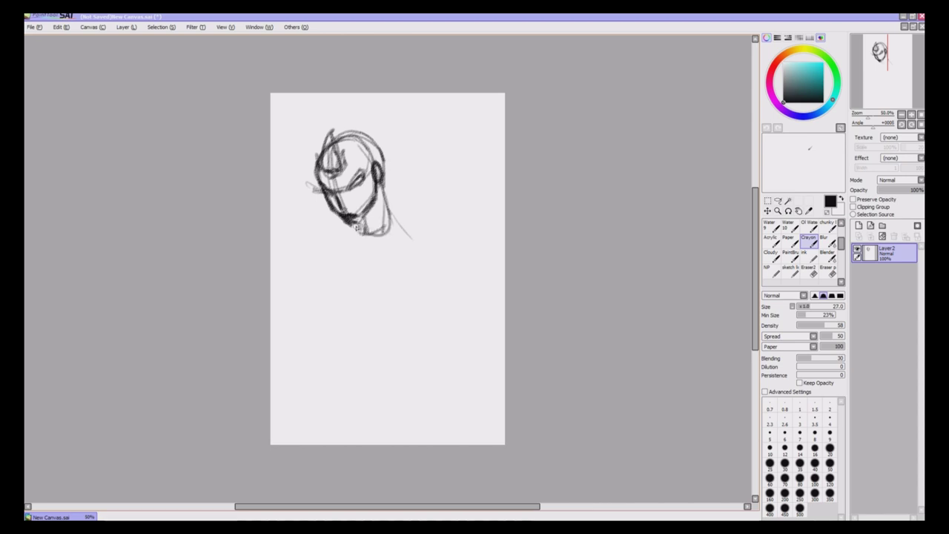
Sketch the neck, the sloping shoulder lines and the rounded ribcage with its centre line below the head
{"action": "left_click_drag", "start_coordinate": [355, 236], "coordinate": [378, 191]}
{"action": "mouse_move", "coordinate": [333, 249]}
{"action": "left_mouse_down"}
{"action": "mouse_move", "coordinate": [364, 221]}
{"action": "mouse_move", "coordinate": [360, 298]}
{"action": "left_mouse_up"}
{"action": "left_click_drag", "start_coordinate": [387, 209], "coordinate": [424, 255]}
{"action": "left_click_drag", "start_coordinate": [420, 236], "coordinate": [380, 328]}
{"action": "mouse_move", "coordinate": [326, 230]}
{"action": "left_mouse_down"}
{"action": "mouse_move", "coordinate": [339, 330]}
{"action": "mouse_move", "coordinate": [398, 294]}
{"action": "left_mouse_up"}
{"action": "left_click_drag", "start_coordinate": [377, 226], "coordinate": [335, 334]}
{"action": "mouse_move", "coordinate": [349, 291]}
{"action": "left_mouse_down"}
{"action": "mouse_move", "coordinate": [371, 225]}
{"action": "mouse_move", "coordinate": [424, 255]}
{"action": "left_mouse_up"}
{"action": "mouse_move", "coordinate": [368, 233]}
{"action": "left_mouse_down"}
{"action": "mouse_move", "coordinate": [424, 252]}
{"action": "mouse_move", "coordinate": [341, 237]}
{"action": "mouse_move", "coordinate": [319, 315]}
{"action": "mouse_move", "coordinate": [351, 334]}
{"action": "left_mouse_up"}
{"action": "mouse_move", "coordinate": [423, 248]}
{"action": "left_mouse_down"}
{"action": "mouse_move", "coordinate": [342, 335]}
{"action": "mouse_move", "coordinate": [371, 328]}
{"action": "left_mouse_up"}
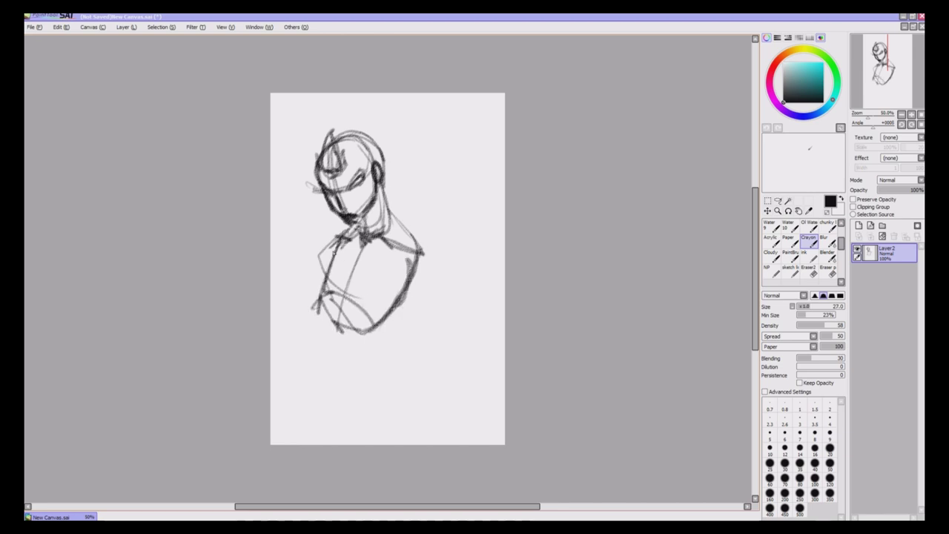
Darken the torso's side contour, centre line and neck-to-shoulder line, and extend the lower ribcage
{"action": "left_click_drag", "start_coordinate": [339, 241], "coordinate": [315, 322]}
{"action": "mouse_move", "coordinate": [317, 292]}
{"action": "left_mouse_down"}
{"action": "mouse_move", "coordinate": [344, 323]}
{"action": "mouse_move", "coordinate": [378, 291]}
{"action": "left_mouse_up"}
{"action": "mouse_move", "coordinate": [370, 233]}
{"action": "left_mouse_down"}
{"action": "mouse_move", "coordinate": [335, 298]}
{"action": "mouse_move", "coordinate": [342, 334]}
{"action": "left_mouse_up"}
{"action": "mouse_move", "coordinate": [383, 188]}
{"action": "left_mouse_down"}
{"action": "mouse_move", "coordinate": [393, 224]}
{"action": "mouse_move", "coordinate": [421, 251]}
{"action": "left_mouse_up"}
{"action": "left_click_drag", "start_coordinate": [314, 294], "coordinate": [332, 345]}
{"action": "left_click_drag", "start_coordinate": [343, 290], "coordinate": [340, 332]}
{"action": "left_click_drag", "start_coordinate": [364, 237], "coordinate": [338, 325]}
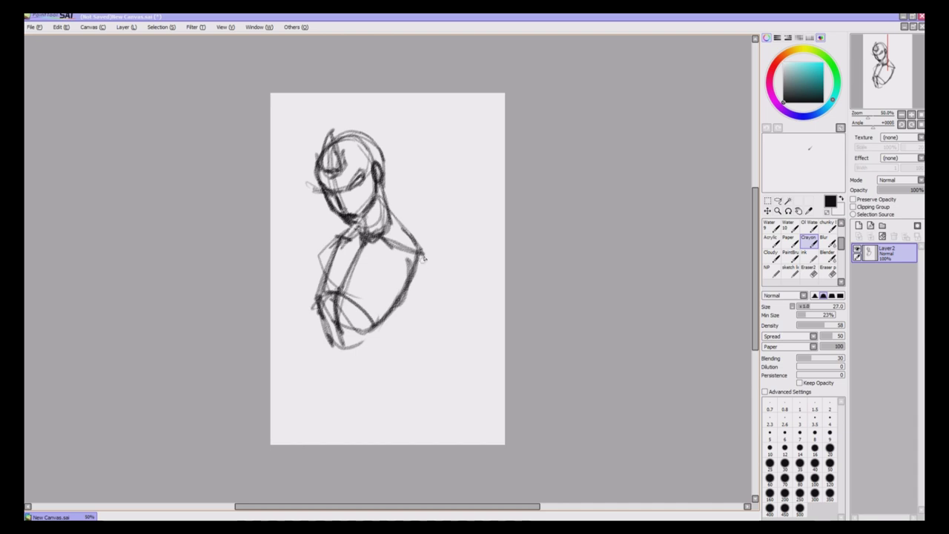
Draw rounded shoulder forms on both sides of the chest and strengthen the collar and shoulder lines
{"action": "left_click_drag", "start_coordinate": [425, 254], "coordinate": [418, 283]}
{"action": "mouse_move", "coordinate": [425, 257]}
{"action": "left_mouse_down"}
{"action": "mouse_move", "coordinate": [372, 323]}
{"action": "mouse_move", "coordinate": [437, 277]}
{"action": "mouse_move", "coordinate": [430, 257]}
{"action": "left_mouse_up"}
{"action": "left_click_drag", "start_coordinate": [341, 233], "coordinate": [314, 272]}
{"action": "left_click_drag", "start_coordinate": [380, 233], "coordinate": [411, 255]}
{"action": "left_click_drag", "start_coordinate": [390, 209], "coordinate": [413, 237]}
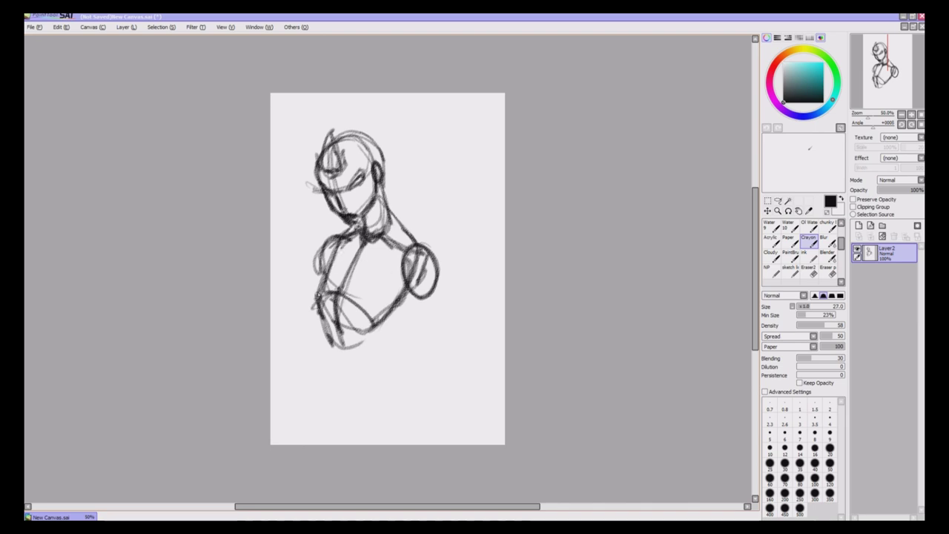
Rough in the waist and the wide hip outline beneath the ribcage
{"action": "mouse_move", "coordinate": [318, 308]}
{"action": "left_mouse_down"}
{"action": "mouse_move", "coordinate": [372, 353]}
{"action": "mouse_move", "coordinate": [332, 377]}
{"action": "mouse_move", "coordinate": [351, 403]}
{"action": "left_mouse_up"}
{"action": "mouse_move", "coordinate": [391, 323]}
{"action": "left_mouse_down"}
{"action": "mouse_move", "coordinate": [377, 350]}
{"action": "mouse_move", "coordinate": [413, 405]}
{"action": "left_mouse_up"}
{"action": "mouse_move", "coordinate": [323, 314]}
{"action": "left_mouse_down"}
{"action": "mouse_move", "coordinate": [319, 349]}
{"action": "mouse_move", "coordinate": [426, 408]}
{"action": "left_mouse_up"}
Select the head with the Lasso, scale it down slightly, and reposition it over the neck
{"action": "left_click", "coordinate": [778, 202]}
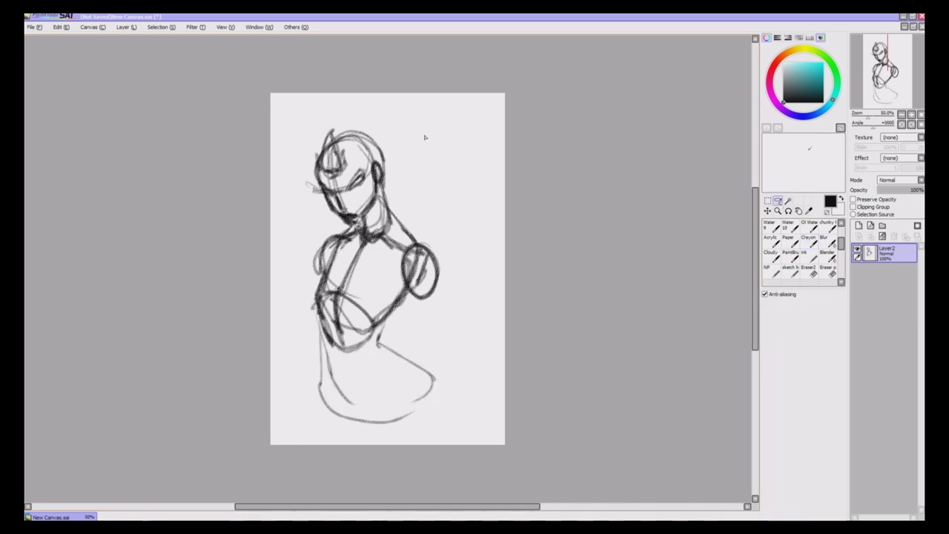
{"action": "mouse_move", "coordinate": [377, 120]}
{"action": "left_mouse_down"}
{"action": "mouse_move", "coordinate": [342, 228]}
{"action": "mouse_move", "coordinate": [376, 122]}
{"action": "left_mouse_up"}
{"action": "left_click", "coordinate": [768, 203]}
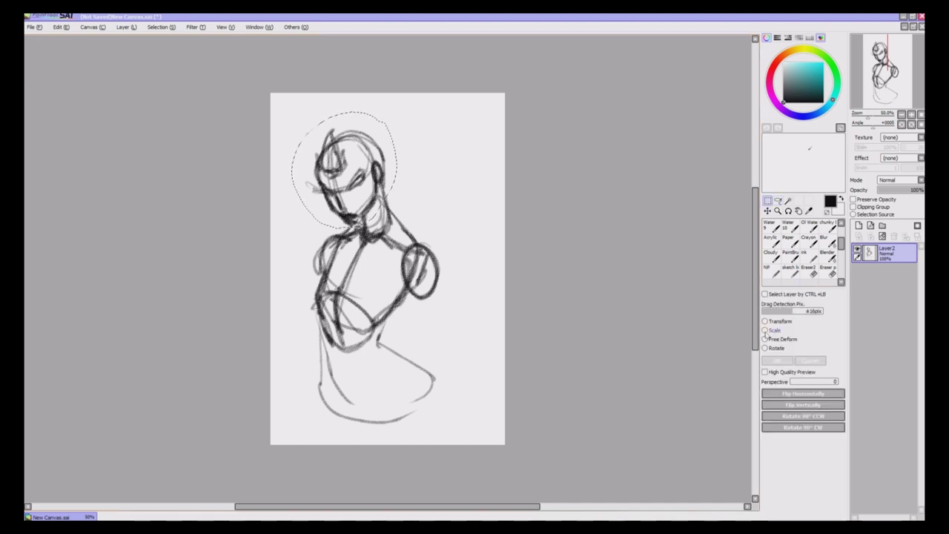
{"action": "left_click", "coordinate": [765, 332]}
{"action": "left_click_drag", "start_coordinate": [389, 227], "coordinate": [368, 197]}
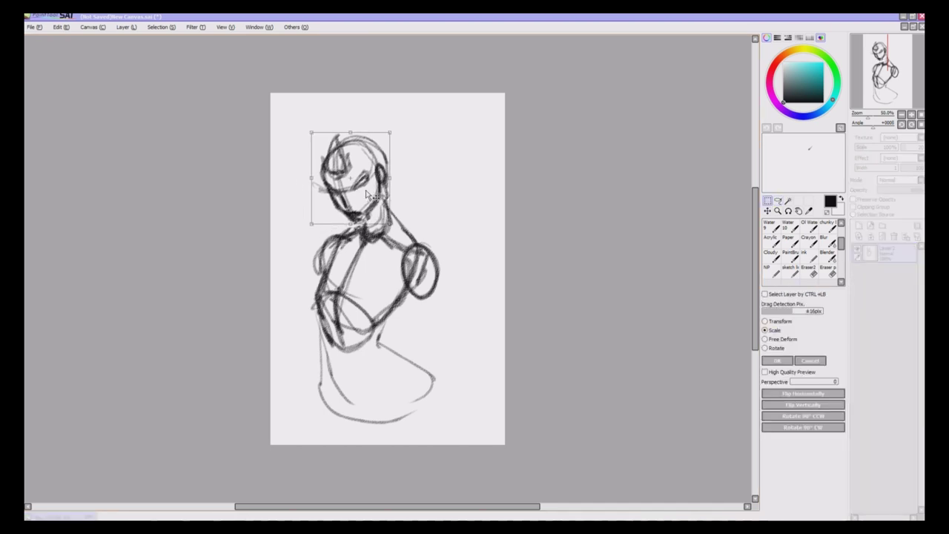
{"action": "left_click", "coordinate": [784, 360]}
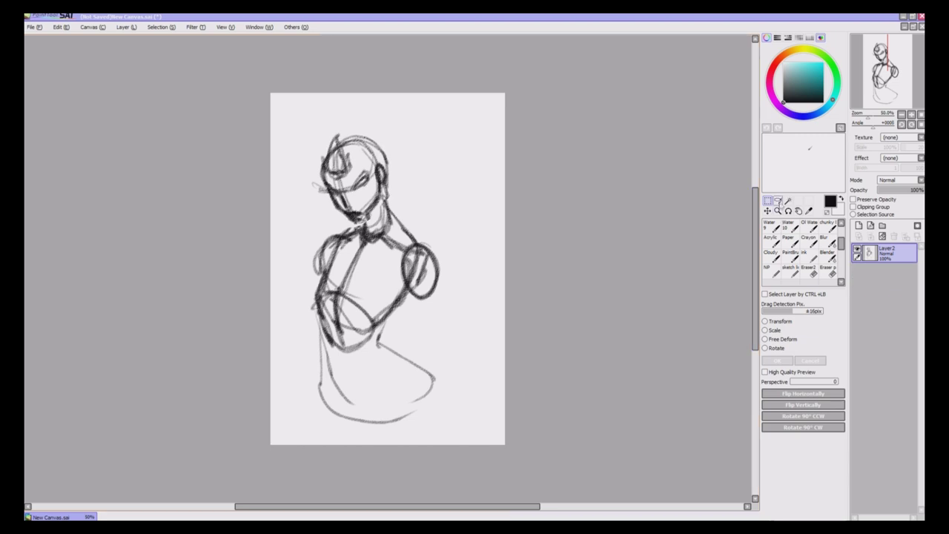
Scale the whole figure sketch down and move it up near the canvas's upper edge
{"action": "key", "text": "ctrl+t"}
{"action": "left_click_drag", "start_coordinate": [445, 435], "coordinate": [423, 360]}
{"action": "left_click_drag", "start_coordinate": [430, 328], "coordinate": [454, 297]}
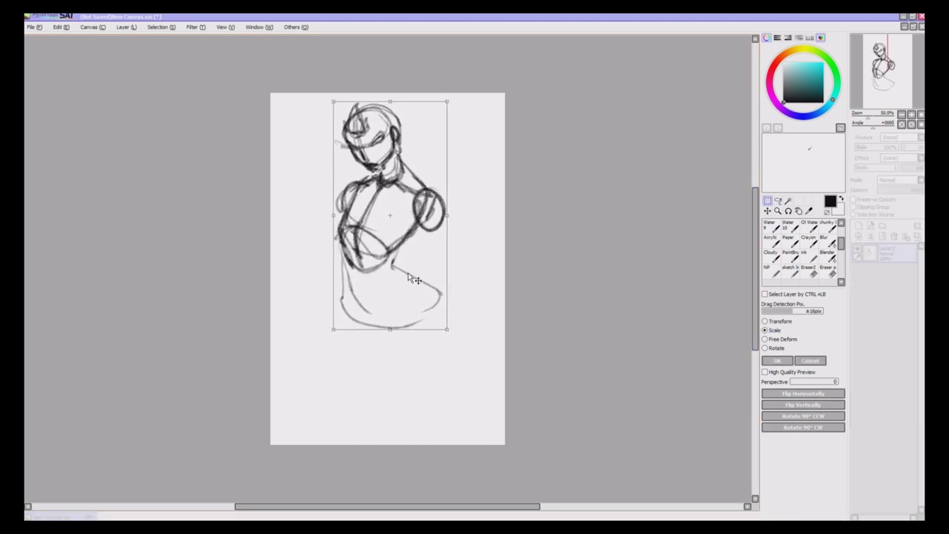
{"action": "key", "text": "Return"}
Sketch the tapering abdomen between ribcage and pelvis with its centre line, using the Crayon brush
{"action": "left_click", "coordinate": [808, 241]}
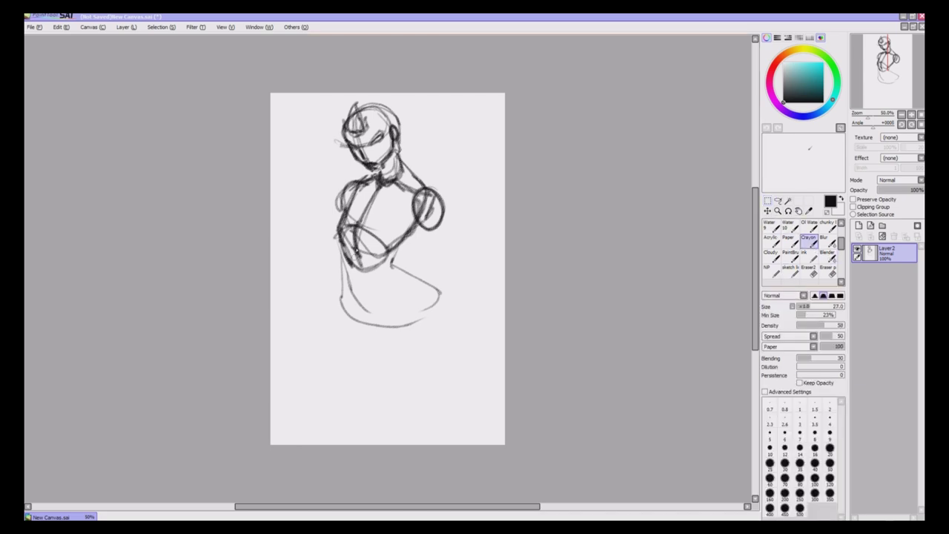
{"action": "mouse_move", "coordinate": [343, 260]}
{"action": "left_mouse_down"}
{"action": "mouse_move", "coordinate": [364, 275]}
{"action": "mouse_move", "coordinate": [366, 298]}
{"action": "mouse_move", "coordinate": [382, 334]}
{"action": "left_mouse_up"}
{"action": "left_click_drag", "start_coordinate": [386, 259], "coordinate": [393, 334]}
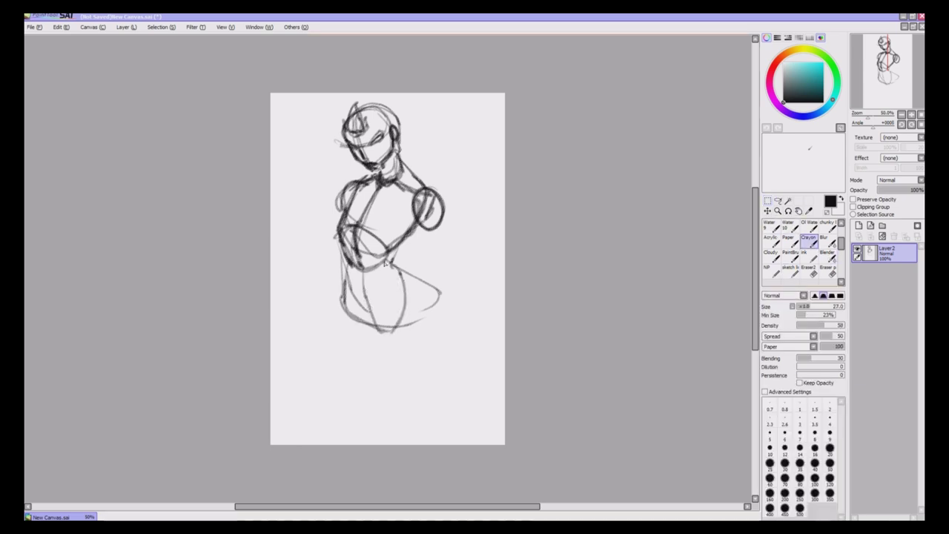
{"action": "left_click_drag", "start_coordinate": [344, 270], "coordinate": [375, 340]}
{"action": "left_click_drag", "start_coordinate": [400, 260], "coordinate": [382, 344]}
{"action": "left_click_drag", "start_coordinate": [361, 267], "coordinate": [379, 343]}
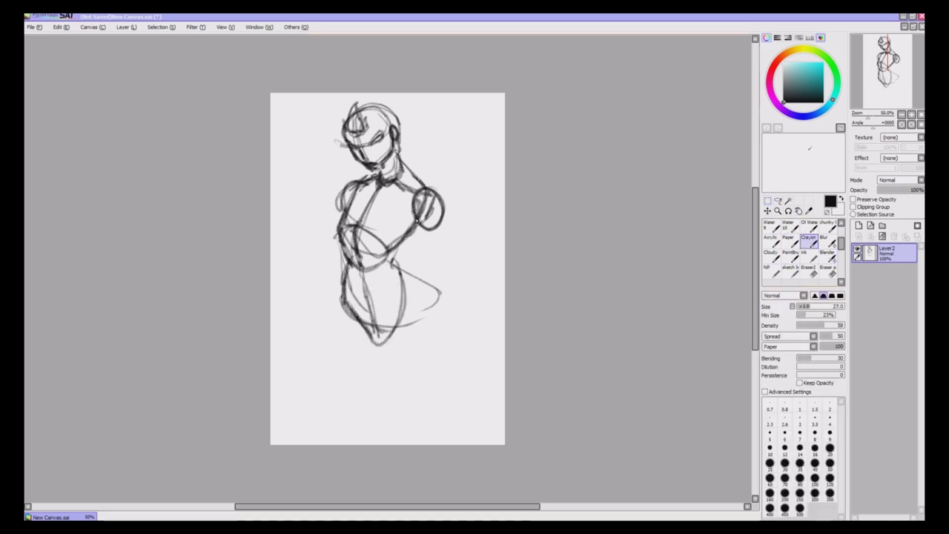
Draw the flaring hip contours on both sides and the rounded crotch form below the abdomen
{"action": "left_click_drag", "start_coordinate": [414, 274], "coordinate": [438, 294]}
{"action": "mouse_move", "coordinate": [348, 265]}
{"action": "left_mouse_down"}
{"action": "mouse_move", "coordinate": [327, 297]}
{"action": "mouse_move", "coordinate": [392, 359]}
{"action": "left_mouse_up"}
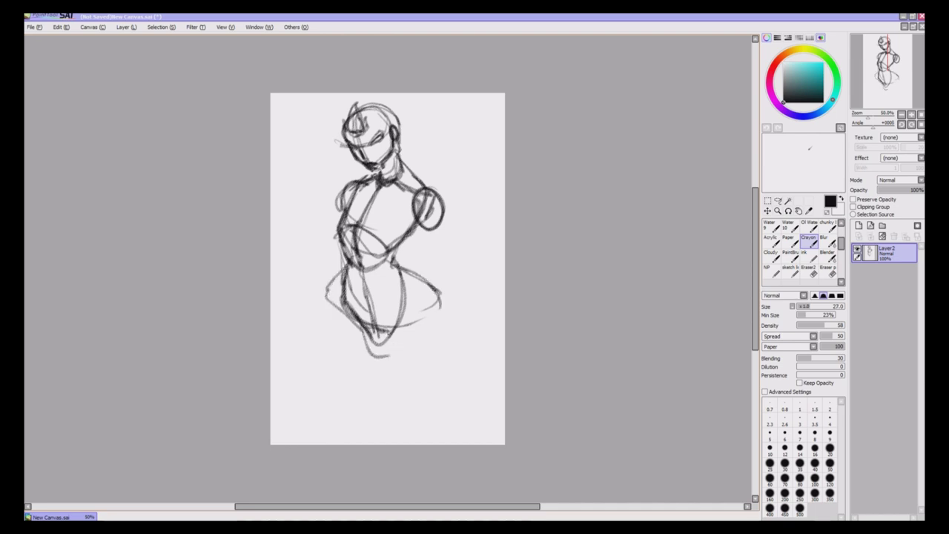
{"action": "left_click_drag", "start_coordinate": [381, 327], "coordinate": [393, 355]}
{"action": "mouse_move", "coordinate": [409, 271]}
{"action": "left_mouse_down"}
{"action": "mouse_move", "coordinate": [442, 312]}
{"action": "mouse_move", "coordinate": [395, 339]}
{"action": "left_mouse_up"}
{"action": "left_click_drag", "start_coordinate": [330, 275], "coordinate": [380, 358]}
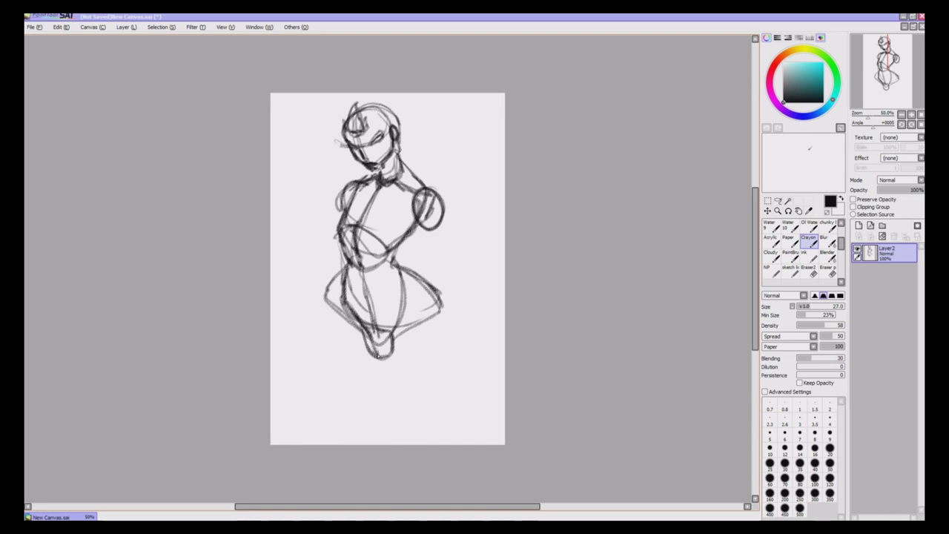
Add inner contour lines to the lower ribcage and the abdomen
{"action": "left_click_drag", "start_coordinate": [387, 259], "coordinate": [401, 324]}
{"action": "mouse_move", "coordinate": [369, 236]}
{"action": "left_mouse_down"}
{"action": "mouse_move", "coordinate": [363, 261]}
{"action": "mouse_move", "coordinate": [343, 231]}
{"action": "mouse_move", "coordinate": [395, 302]}
{"action": "mouse_move", "coordinate": [379, 316]}
{"action": "left_mouse_up"}
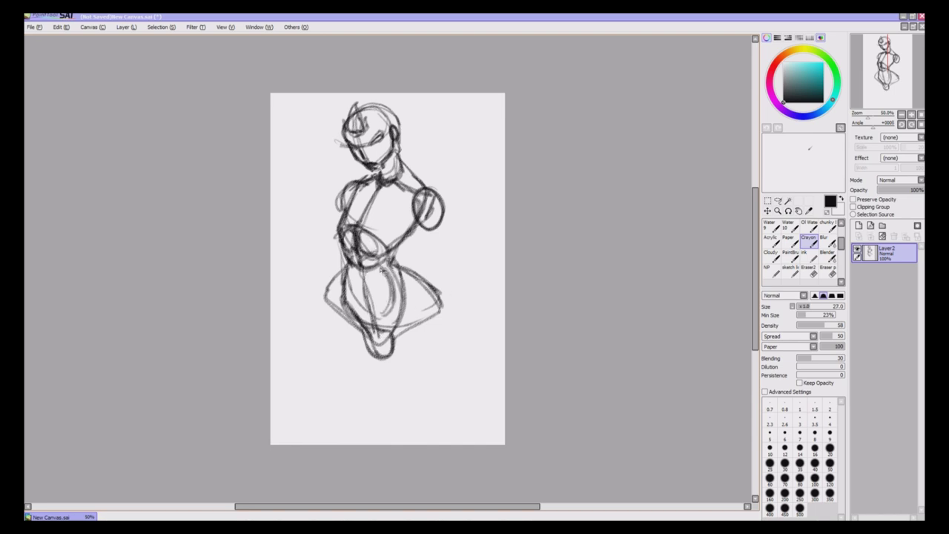
{"action": "left_click_drag", "start_coordinate": [380, 268], "coordinate": [390, 311]}
Sketch two large rounded thighs down to the canvas's lower edge, and shift the whole drawing slightly to the right
{"action": "mouse_move", "coordinate": [358, 266]}
{"action": "left_mouse_down"}
{"action": "mouse_move", "coordinate": [364, 317]}
{"action": "mouse_move", "coordinate": [396, 297]}
{"action": "mouse_move", "coordinate": [462, 419]}
{"action": "mouse_move", "coordinate": [442, 434]}
{"action": "left_mouse_up"}
{"action": "mouse_move", "coordinate": [383, 358]}
{"action": "left_mouse_down"}
{"action": "mouse_move", "coordinate": [377, 418]}
{"action": "mouse_move", "coordinate": [390, 444]}
{"action": "left_mouse_up"}
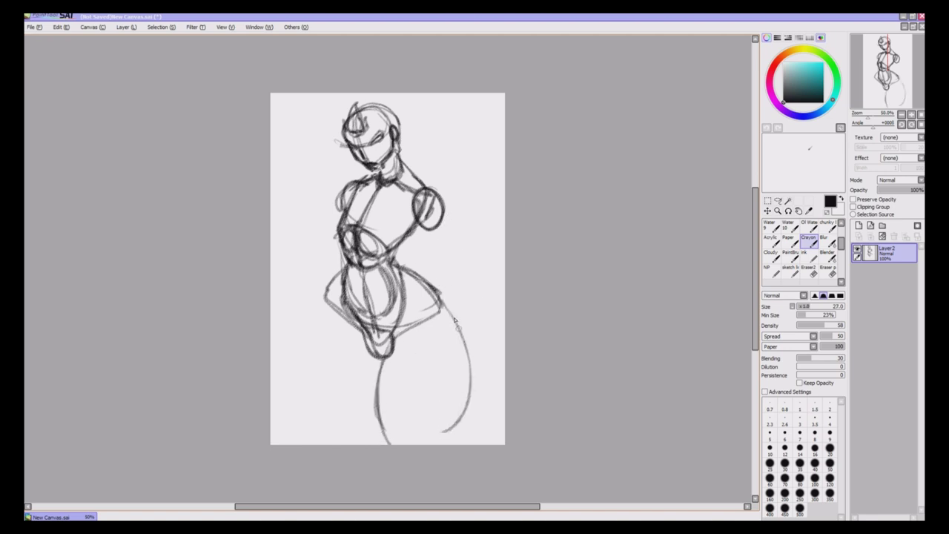
{"action": "left_click_drag", "start_coordinate": [459, 328], "coordinate": [438, 444]}
{"action": "left_click_drag", "start_coordinate": [454, 359], "coordinate": [442, 433]}
{"action": "left_click_drag", "start_coordinate": [338, 303], "coordinate": [283, 443]}
{"action": "left_click_drag", "start_coordinate": [376, 357], "coordinate": [310, 444]}
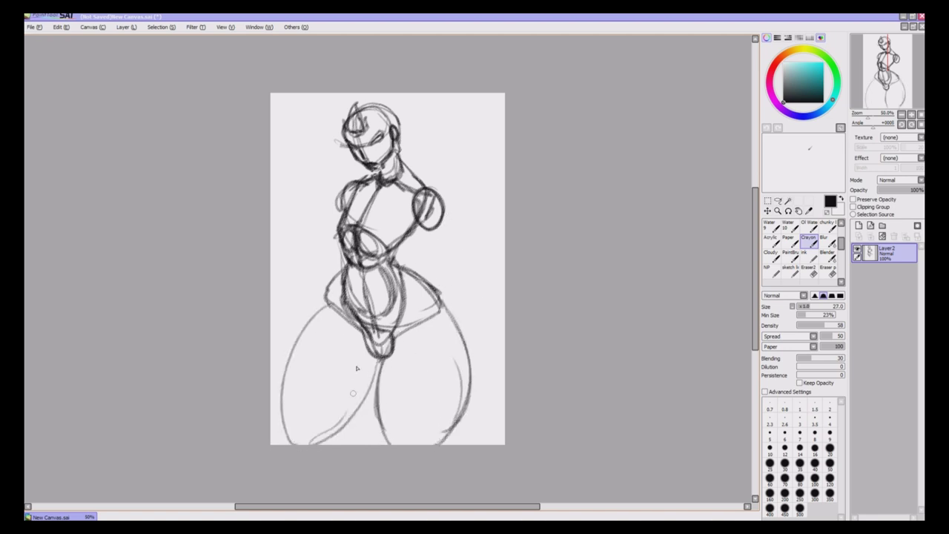
{"action": "left_click_drag", "start_coordinate": [340, 305], "coordinate": [282, 428]}
{"action": "left_click", "coordinate": [769, 213]}
{"action": "left_click_drag", "start_coordinate": [414, 298], "coordinate": [426, 299]}
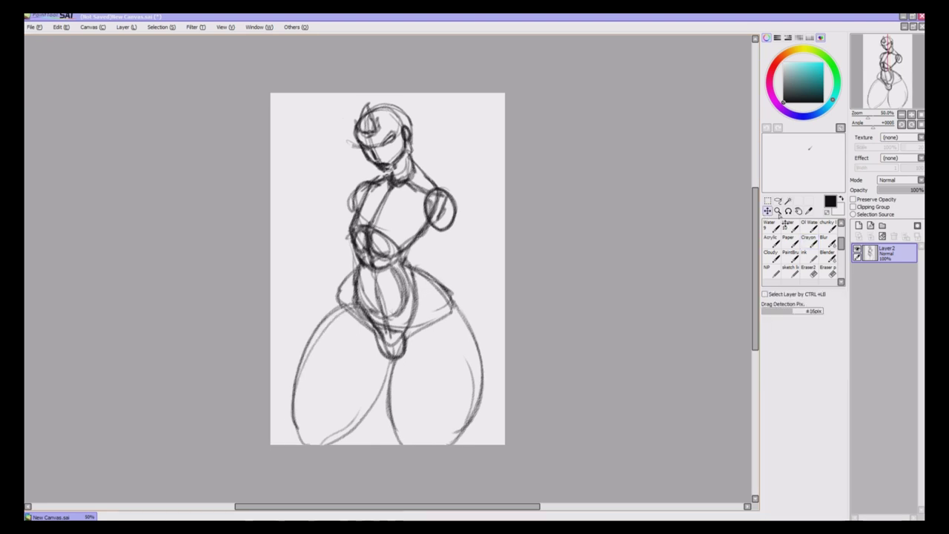
Darken the crotch and inner-thigh lines with the Crayon, and erase stray lines around the crotch, hip and shoulder
{"action": "left_click", "coordinate": [810, 242]}
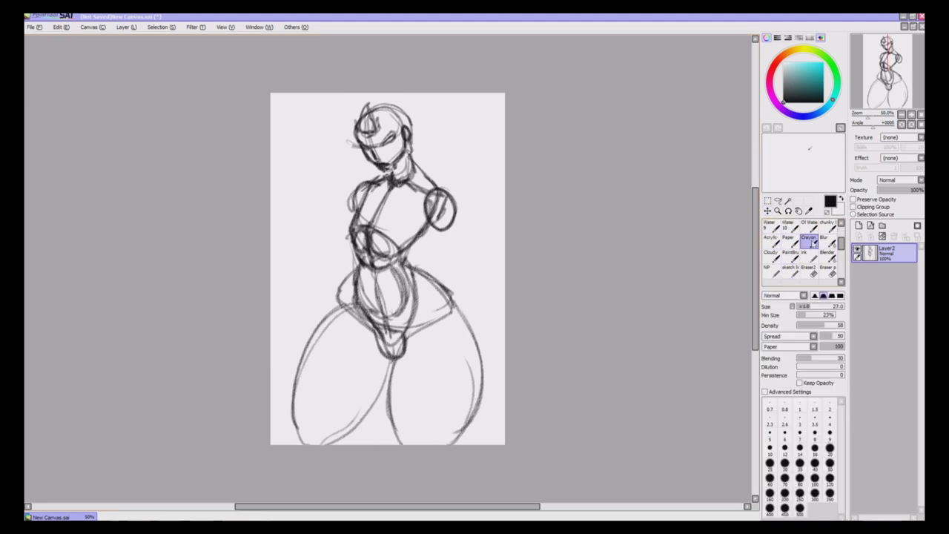
{"action": "mouse_move", "coordinate": [407, 335]}
{"action": "left_mouse_down"}
{"action": "mouse_move", "coordinate": [397, 419]}
{"action": "mouse_move", "coordinate": [392, 402]}
{"action": "left_mouse_up"}
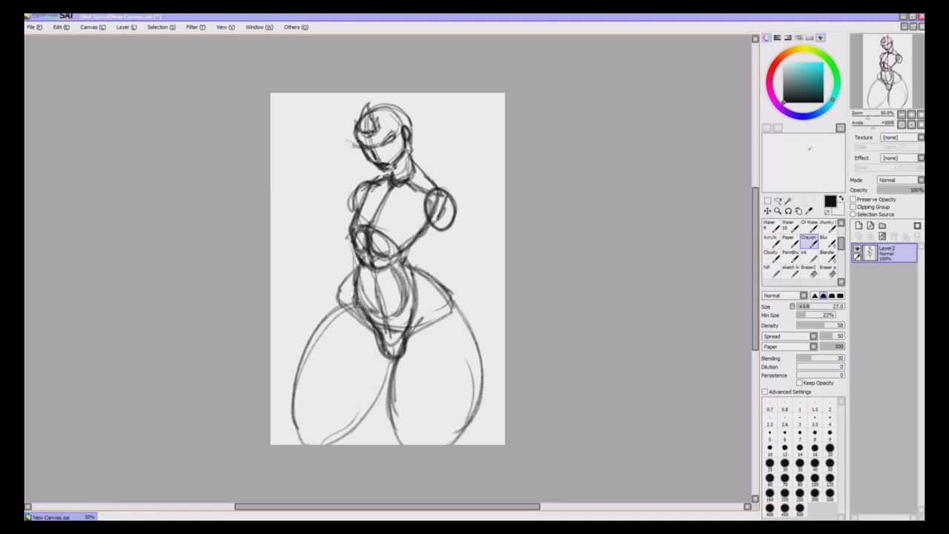
{"action": "left_click", "coordinate": [813, 275]}
{"action": "left_click_drag", "start_coordinate": [371, 326], "coordinate": [385, 356]}
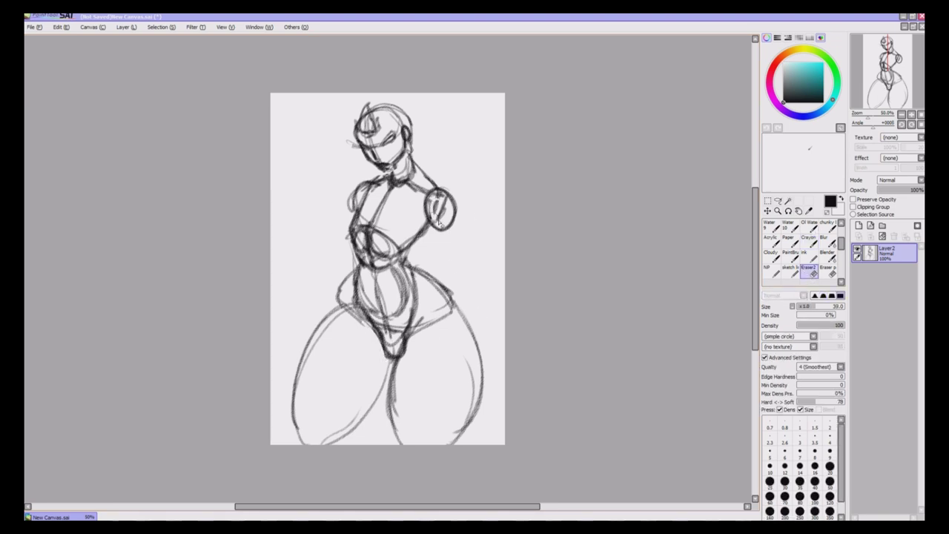
{"action": "mouse_move", "coordinate": [439, 221]}
{"action": "left_mouse_down"}
{"action": "mouse_move", "coordinate": [434, 207]}
{"action": "mouse_move", "coordinate": [442, 214]}
{"action": "left_mouse_up"}
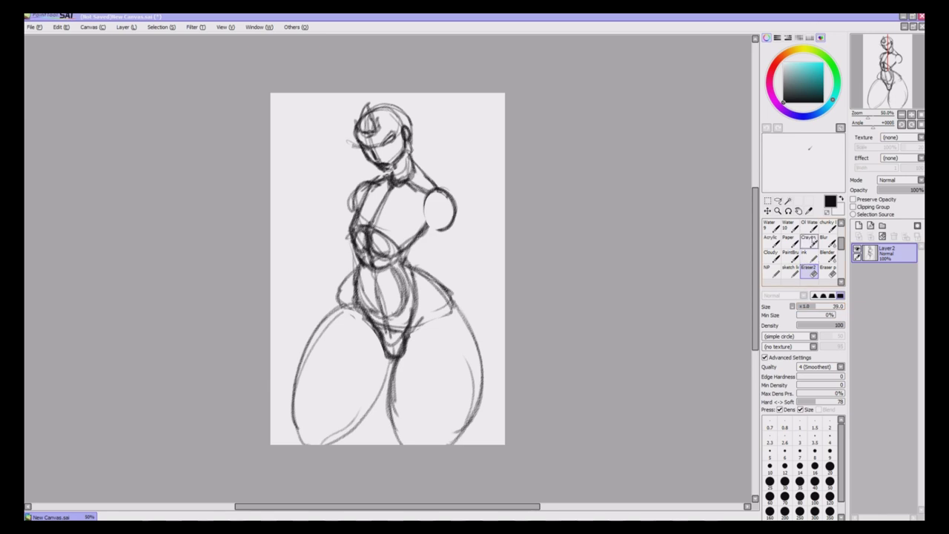
Scale the figure down and centre it in the upper part of the canvas to make room for the legs
{"action": "left_click", "coordinate": [769, 201]}
{"action": "left_click", "coordinate": [774, 330]}
{"action": "mouse_move", "coordinate": [485, 444]}
{"action": "left_mouse_down"}
{"action": "mouse_move", "coordinate": [471, 387]}
{"action": "mouse_move", "coordinate": [433, 357]}
{"action": "mouse_move", "coordinate": [422, 326]}
{"action": "left_mouse_up"}
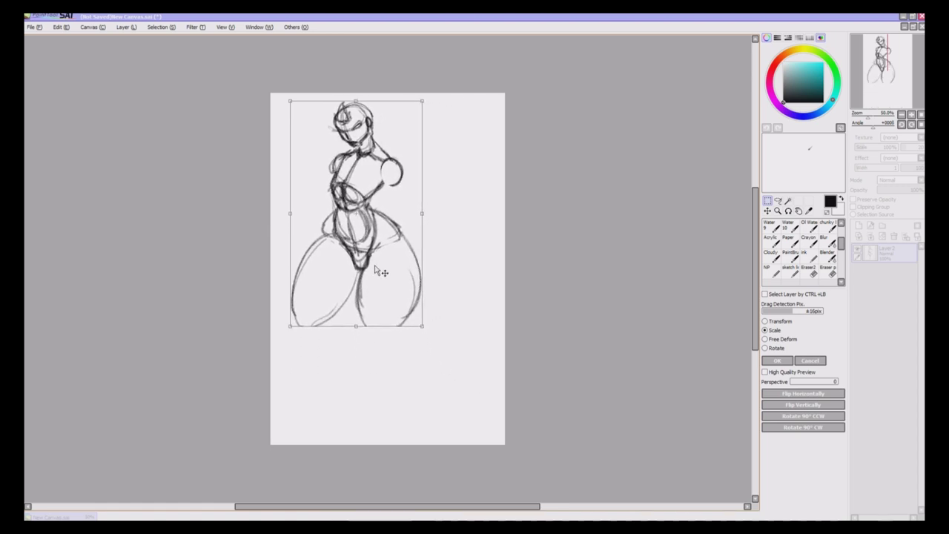
{"action": "mouse_move", "coordinate": [376, 271]}
{"action": "left_mouse_down"}
{"action": "mouse_move", "coordinate": [408, 267]}
{"action": "mouse_move", "coordinate": [409, 339]}
{"action": "mouse_move", "coordinate": [443, 234]}
{"action": "mouse_move", "coordinate": [436, 230]}
{"action": "left_mouse_up"}
{"action": "key", "text": "Return"}
Close the lower thighs with the Crayon, drawing a knee oval on each and contour lines along the thighs
{"action": "left_click", "coordinate": [809, 241]}
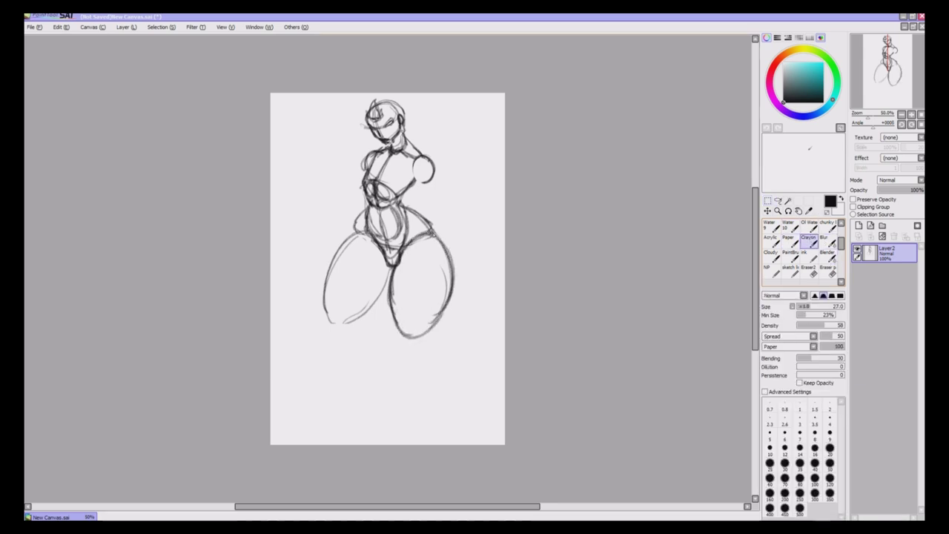
{"action": "mouse_move", "coordinate": [348, 295]}
{"action": "left_mouse_down"}
{"action": "mouse_move", "coordinate": [324, 315]}
{"action": "mouse_move", "coordinate": [335, 310]}
{"action": "left_mouse_up"}
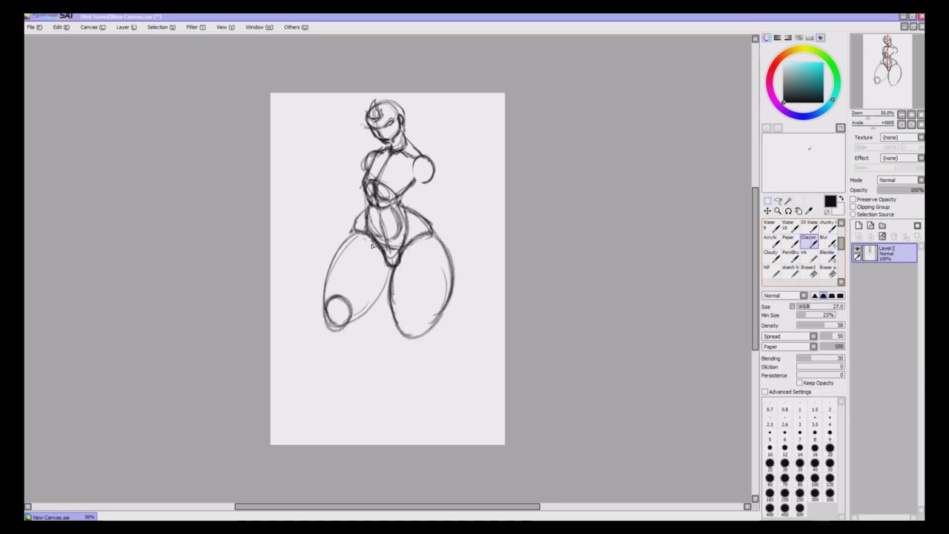
{"action": "left_click_drag", "start_coordinate": [393, 254], "coordinate": [354, 317]}
{"action": "mouse_move", "coordinate": [401, 267]}
{"action": "left_mouse_down"}
{"action": "mouse_move", "coordinate": [396, 335]}
{"action": "mouse_move", "coordinate": [423, 335]}
{"action": "mouse_move", "coordinate": [404, 330]}
{"action": "mouse_move", "coordinate": [428, 273]}
{"action": "mouse_move", "coordinate": [415, 331]}
{"action": "left_mouse_up"}
{"action": "left_click_drag", "start_coordinate": [366, 232], "coordinate": [335, 285]}
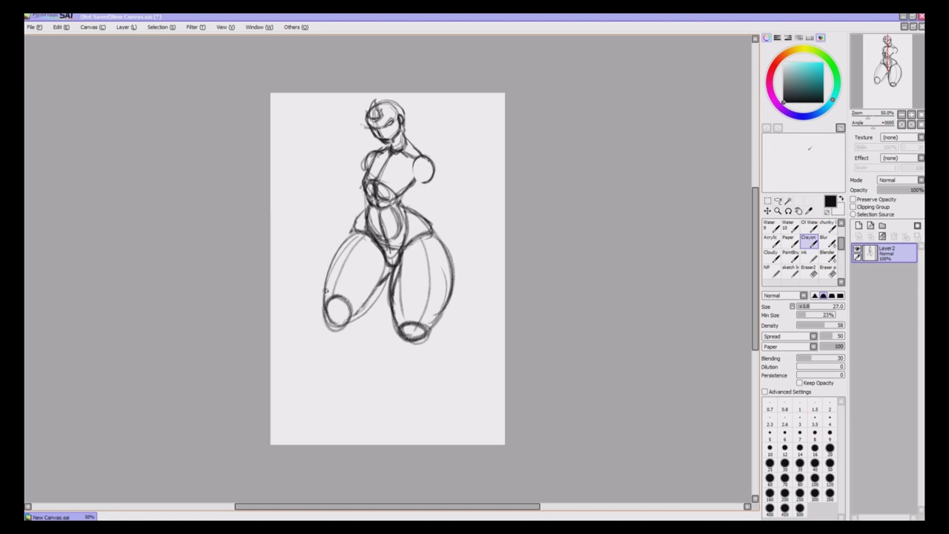
Sketch the lower leg below the left-hand knee, with a curved calf, shin line and narrow ankle
{"action": "mouse_move", "coordinate": [325, 291]}
{"action": "left_mouse_down"}
{"action": "mouse_move", "coordinate": [326, 352]}
{"action": "mouse_move", "coordinate": [344, 374]}
{"action": "left_mouse_up"}
{"action": "left_click_drag", "start_coordinate": [362, 307], "coordinate": [363, 390]}
{"action": "left_click_drag", "start_coordinate": [317, 305], "coordinate": [335, 369]}
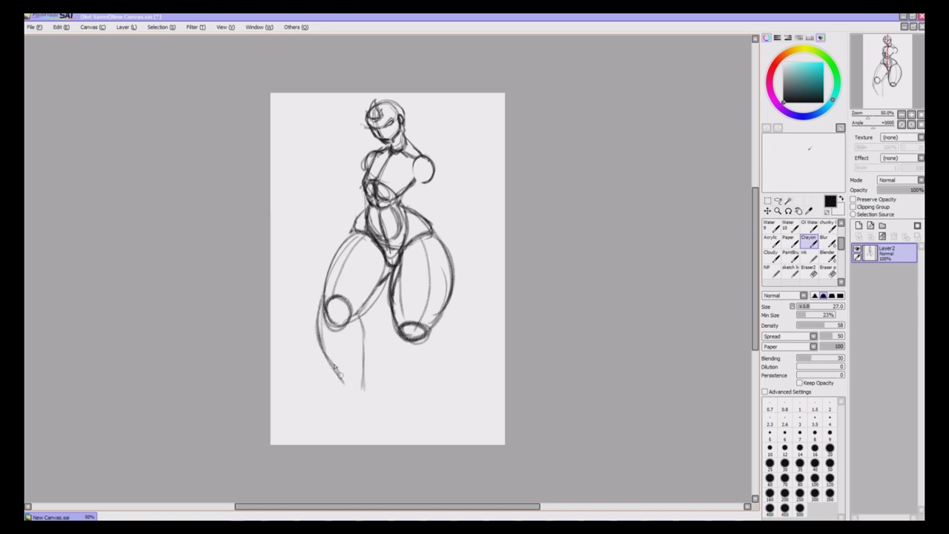
{"action": "left_click_drag", "start_coordinate": [329, 320], "coordinate": [356, 413]}
{"action": "mouse_move", "coordinate": [348, 316]}
{"action": "left_mouse_down"}
{"action": "mouse_move", "coordinate": [362, 338]}
{"action": "mouse_move", "coordinate": [358, 401]}
{"action": "left_mouse_up"}
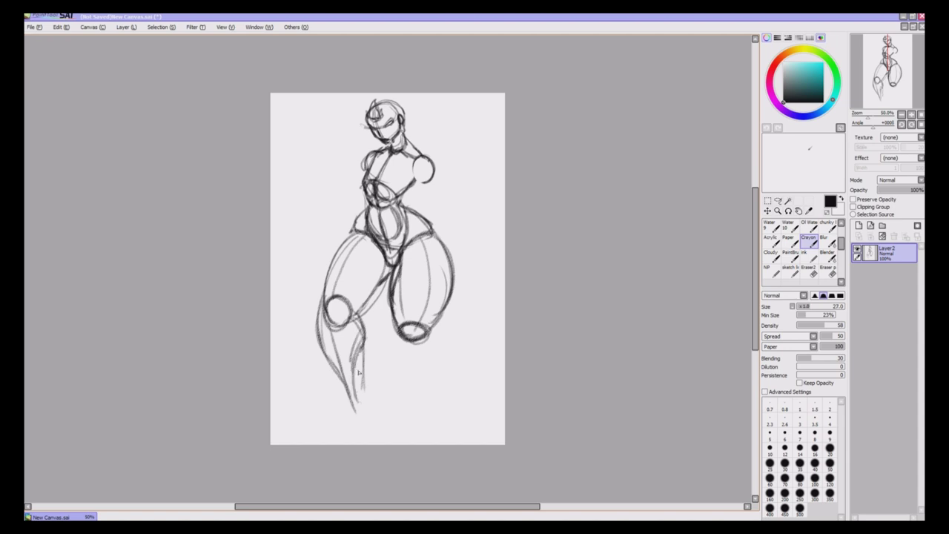
{"action": "left_click_drag", "start_coordinate": [359, 349], "coordinate": [360, 404]}
{"action": "left_click_drag", "start_coordinate": [326, 313], "coordinate": [348, 408]}
{"action": "left_click_drag", "start_coordinate": [362, 343], "coordinate": [358, 410]}
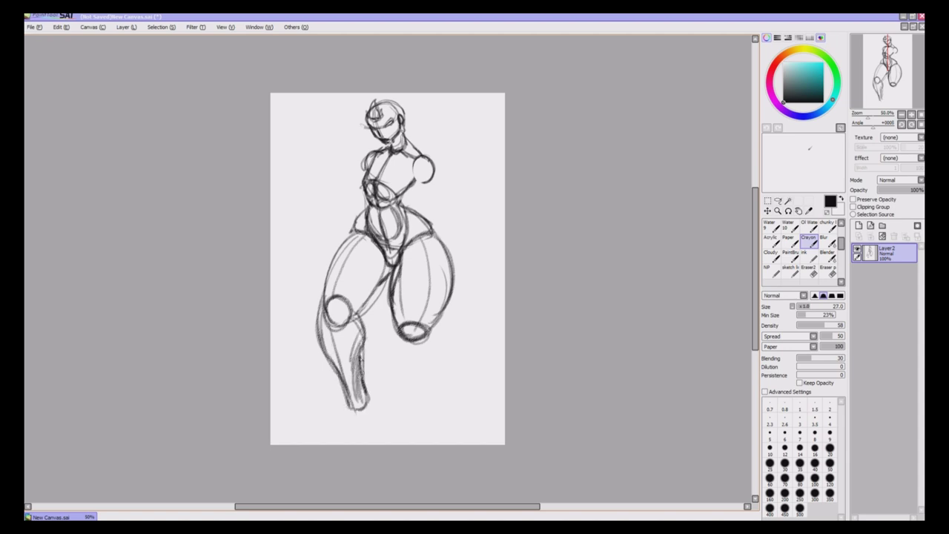
{"action": "left_click_drag", "start_coordinate": [361, 302], "coordinate": [362, 366]}
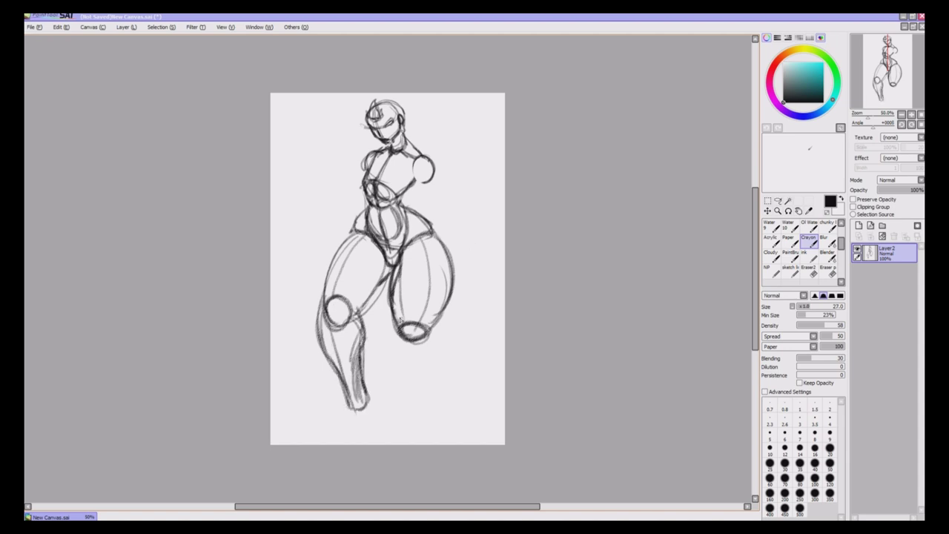
Sketch the lower leg below the right-hand knee, with a bulging calf tapering to the ankle
{"action": "left_click_drag", "start_coordinate": [400, 320], "coordinate": [409, 401]}
{"action": "mouse_move", "coordinate": [436, 321]}
{"action": "left_mouse_down"}
{"action": "mouse_move", "coordinate": [450, 365]}
{"action": "mouse_move", "coordinate": [432, 432]}
{"action": "left_mouse_up"}
{"action": "left_click_drag", "start_coordinate": [402, 341], "coordinate": [417, 434]}
{"action": "mouse_move", "coordinate": [429, 332]}
{"action": "left_mouse_down"}
{"action": "mouse_move", "coordinate": [432, 417]}
{"action": "mouse_move", "coordinate": [441, 353]}
{"action": "left_mouse_up"}
{"action": "mouse_move", "coordinate": [447, 305]}
{"action": "left_mouse_down"}
{"action": "mouse_move", "coordinate": [427, 334]}
{"action": "mouse_move", "coordinate": [437, 389]}
{"action": "left_mouse_up"}
{"action": "left_click_drag", "start_coordinate": [405, 341], "coordinate": [416, 433]}
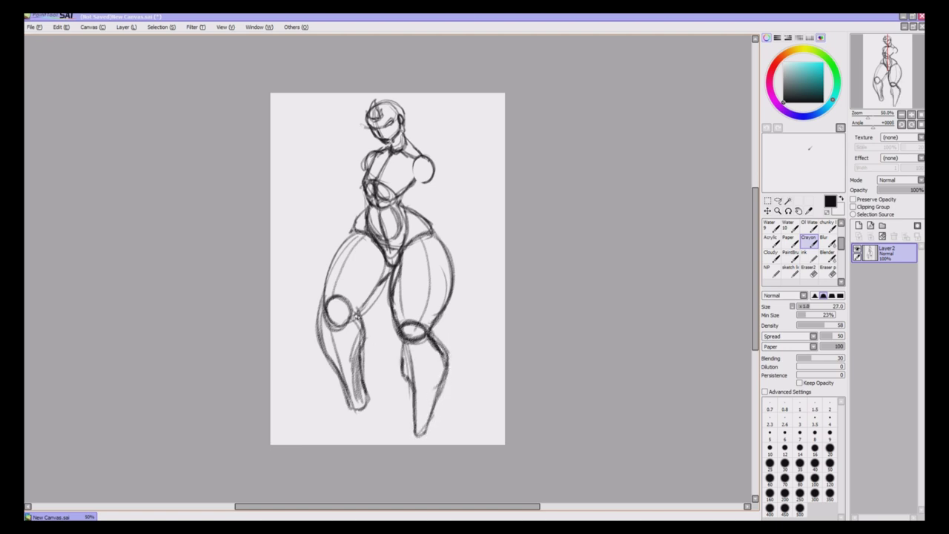
Darken the left-hand lower leg's contours and erase stray lines around its calf
{"action": "mouse_move", "coordinate": [320, 307]}
{"action": "left_mouse_down"}
{"action": "mouse_move", "coordinate": [319, 348]}
{"action": "mouse_move", "coordinate": [348, 402]}
{"action": "left_mouse_up"}
{"action": "left_click_drag", "start_coordinate": [360, 319], "coordinate": [368, 405]}
{"action": "mouse_move", "coordinate": [353, 381]}
{"action": "left_mouse_down"}
{"action": "mouse_move", "coordinate": [350, 414]}
{"action": "mouse_move", "coordinate": [366, 410]}
{"action": "mouse_move", "coordinate": [363, 345]}
{"action": "left_mouse_up"}
{"action": "left_click", "coordinate": [809, 271]}
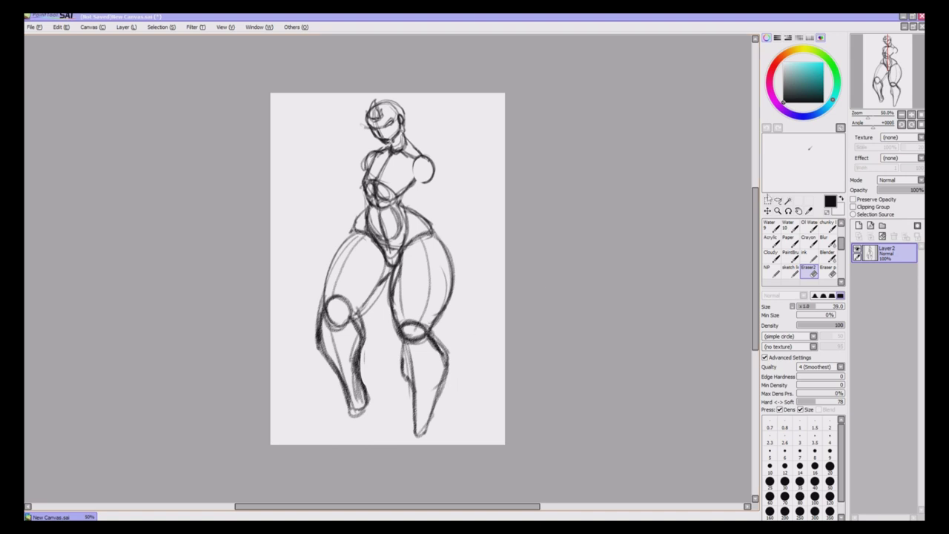
Scale the whole figure down slightly so that space opens below the legs
{"action": "left_click", "coordinate": [767, 200]}
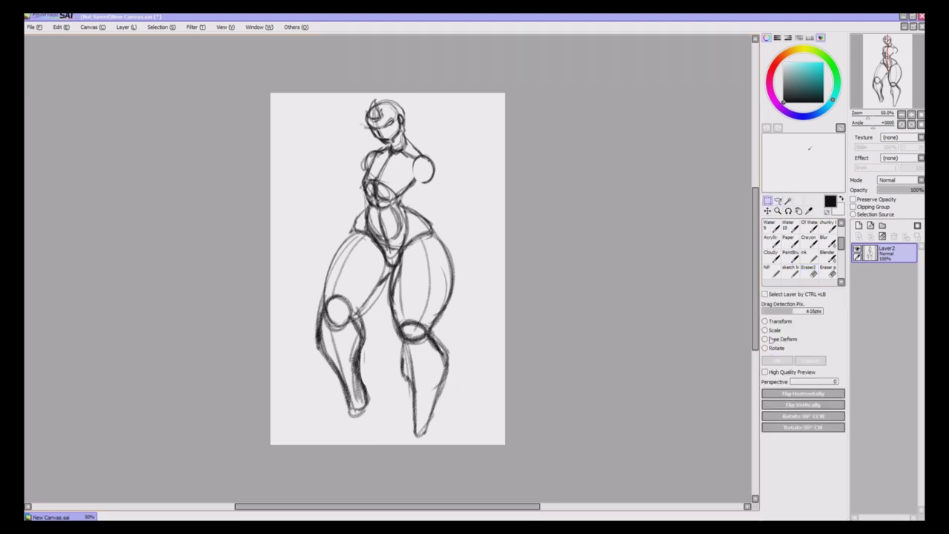
{"action": "left_click", "coordinate": [767, 330]}
{"action": "left_click_drag", "start_coordinate": [457, 440], "coordinate": [447, 419]}
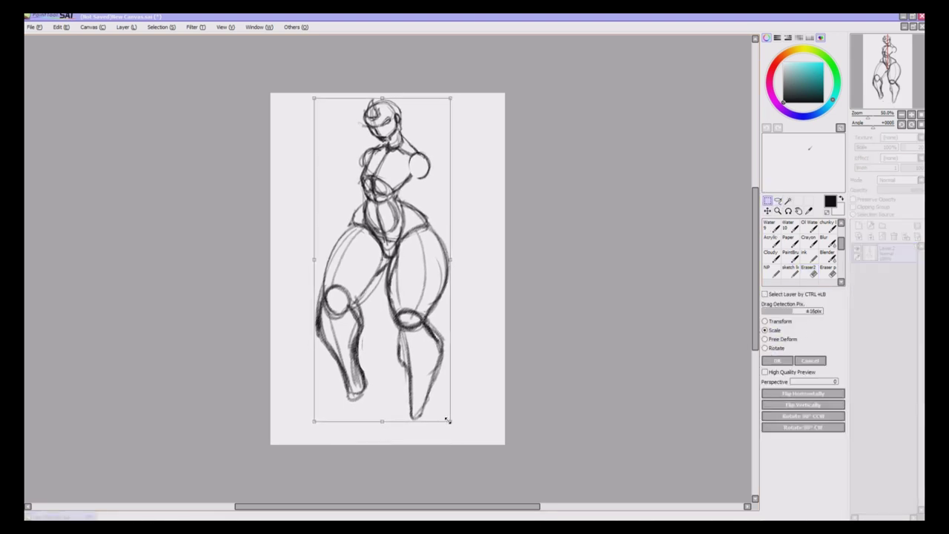
{"action": "left_click", "coordinate": [776, 360]}
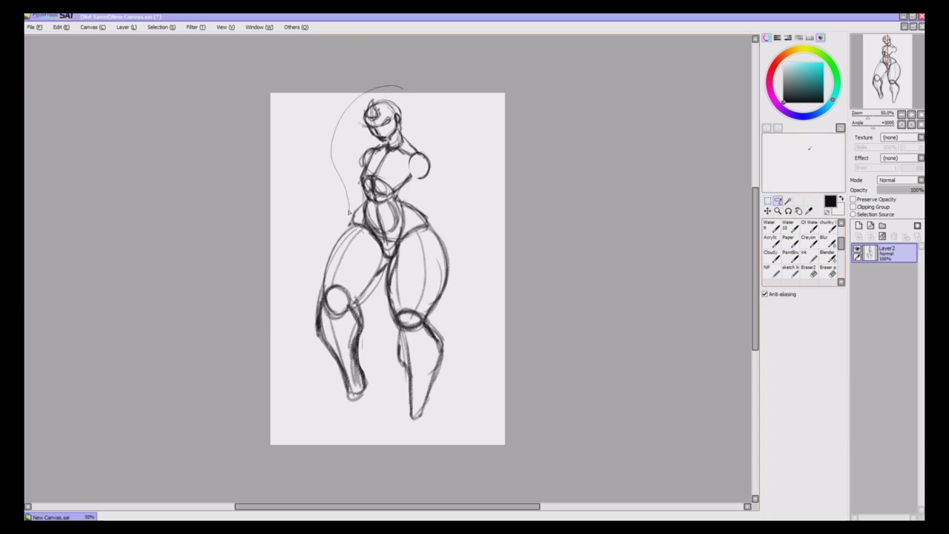
Lasso the head and torso down to the hips and scale them up slightly toward the canvas's upper edge
{"action": "mouse_move", "coordinate": [348, 211]}
{"action": "left_mouse_down"}
{"action": "mouse_move", "coordinate": [387, 252]}
{"action": "mouse_move", "coordinate": [412, 227]}
{"action": "mouse_move", "coordinate": [393, 94]}
{"action": "left_mouse_up"}
{"action": "key", "text": "ctrl+t"}
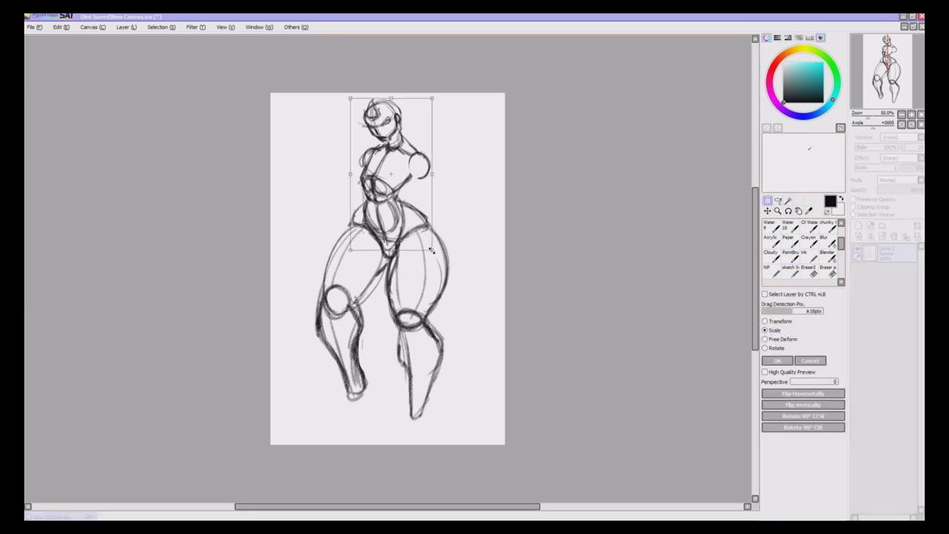
{"action": "mouse_move", "coordinate": [433, 251]}
{"action": "left_mouse_down"}
{"action": "mouse_move", "coordinate": [438, 259]}
{"action": "mouse_move", "coordinate": [434, 250]}
{"action": "left_mouse_up"}
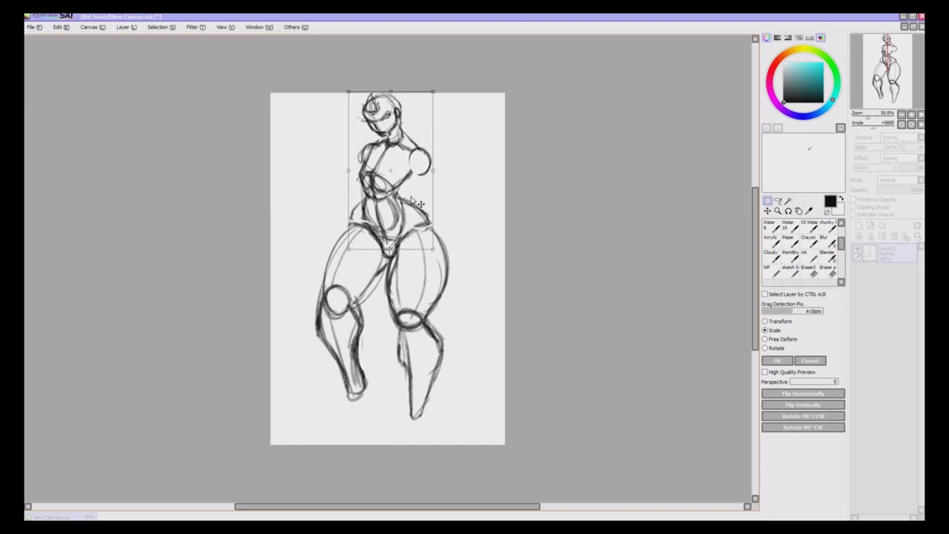
{"action": "key", "text": "Return"}
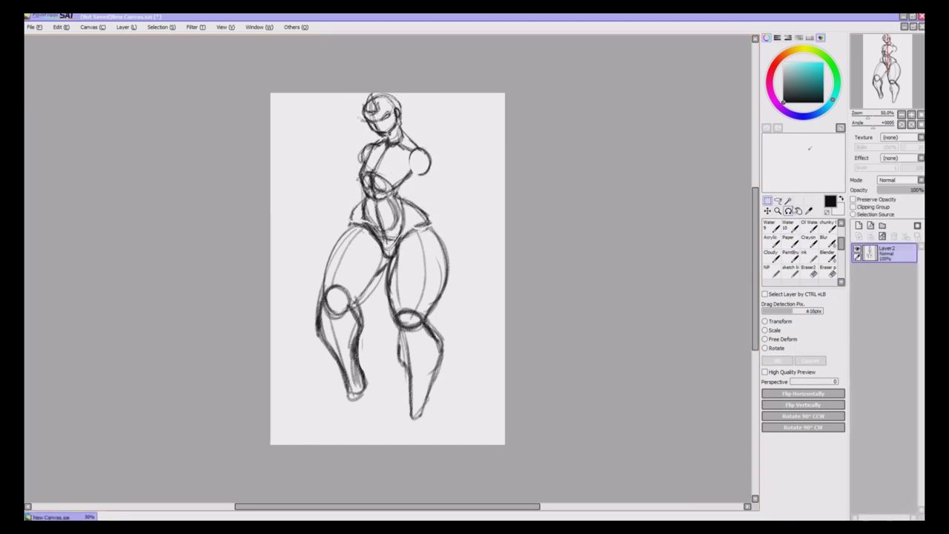
Sketch a high-heeled foot on the left-hand leg with the Crayon, and scale the whole figure down
{"action": "left_click", "coordinate": [808, 240]}
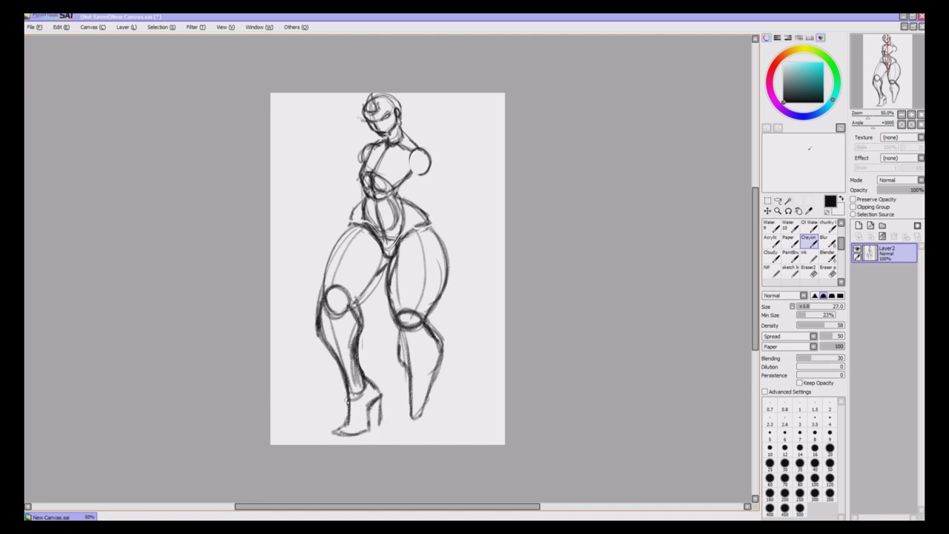
{"action": "left_click_drag", "start_coordinate": [347, 375], "coordinate": [333, 414]}
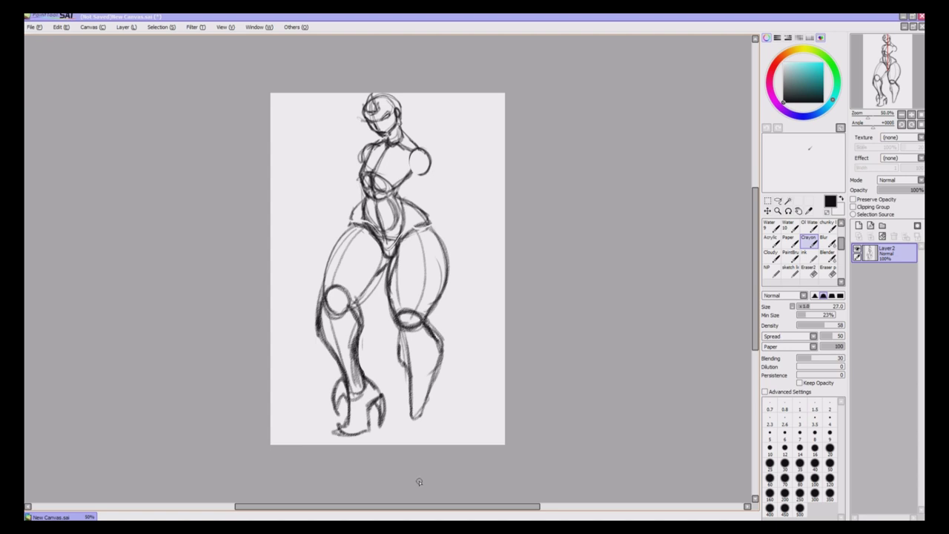
{"action": "key", "text": "ctrl+t"}
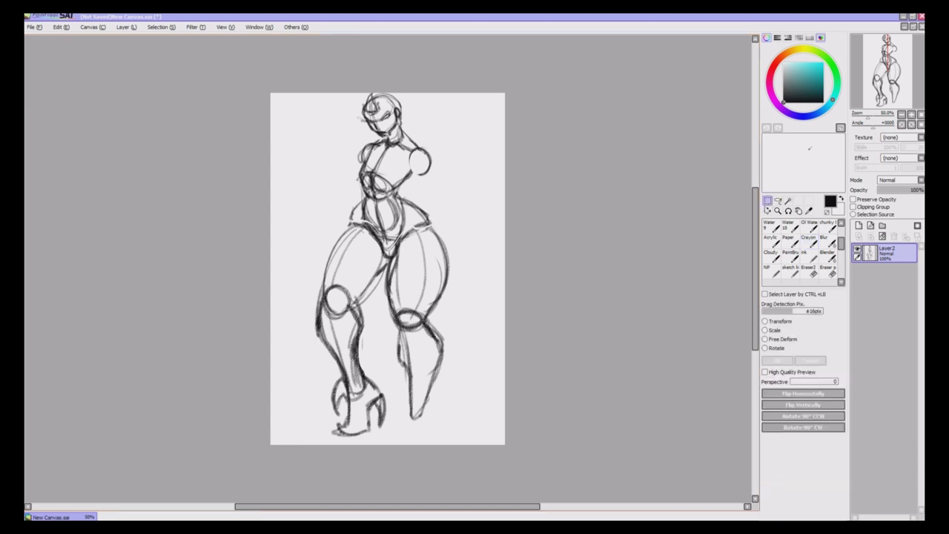
{"action": "mouse_move", "coordinate": [450, 430]}
{"action": "left_mouse_down"}
{"action": "mouse_move", "coordinate": [425, 384]}
{"action": "mouse_move", "coordinate": [440, 406]}
{"action": "left_mouse_up"}
{"action": "key", "text": "Return"}
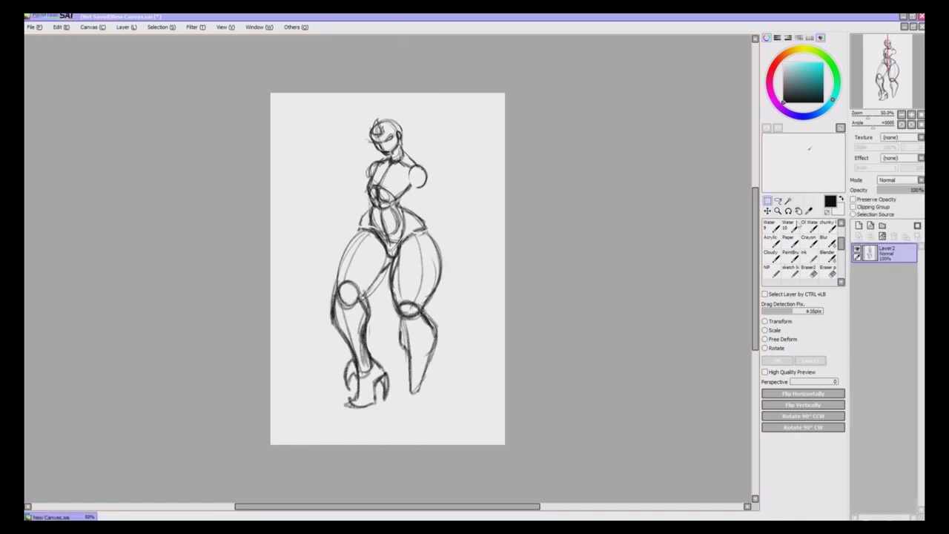
Sketch a high-heeled foot with an ankle oval below the right-hand lower leg using the Crayon
{"action": "left_click", "coordinate": [808, 241]}
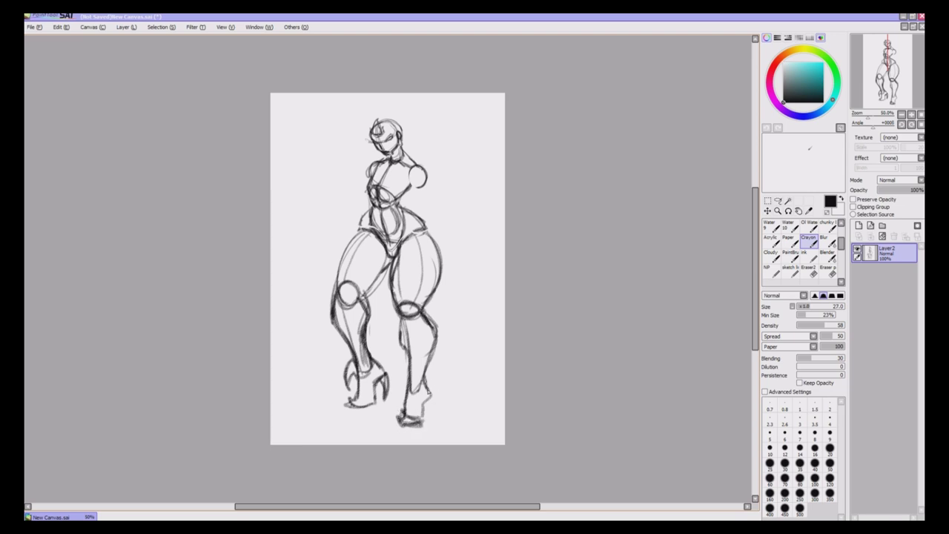
{"action": "left_click_drag", "start_coordinate": [405, 405], "coordinate": [405, 406]}
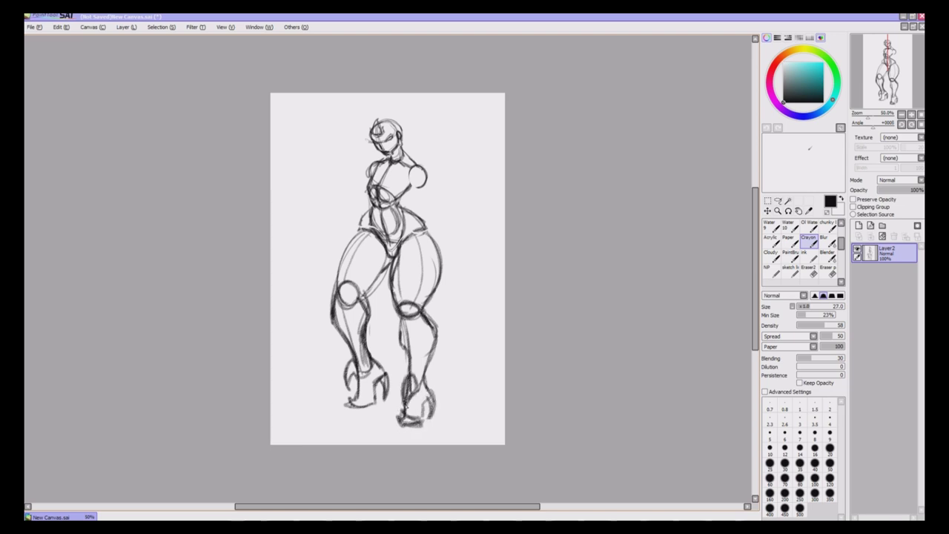
{"action": "key", "text": "e"}
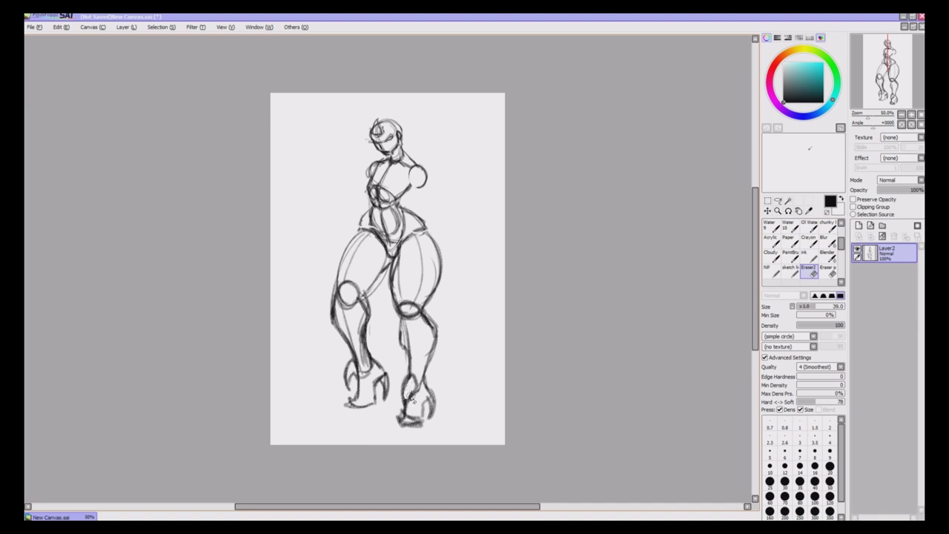
{"action": "key", "text": "e"}
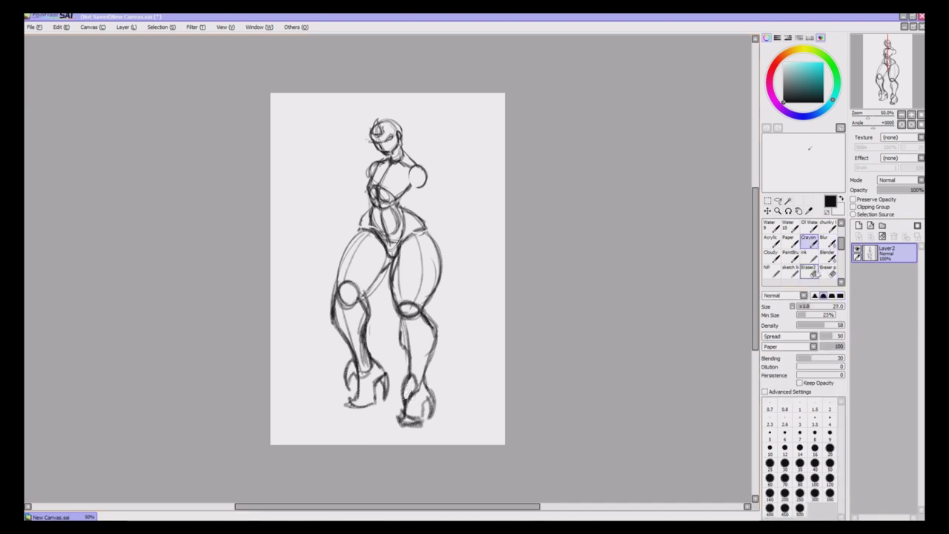
Lasso both legs below the hips, scale them narrower and shorter, and realign them under the pelvis
{"action": "left_click", "coordinate": [778, 200]}
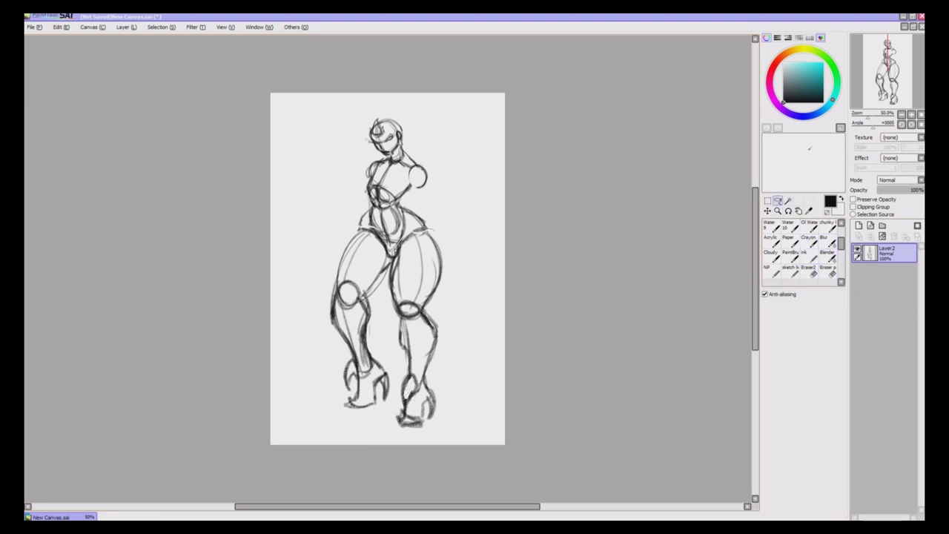
{"action": "mouse_move", "coordinate": [379, 231]}
{"action": "left_mouse_down"}
{"action": "mouse_move", "coordinate": [304, 388]}
{"action": "mouse_move", "coordinate": [437, 224]}
{"action": "left_mouse_up"}
{"action": "left_click", "coordinate": [768, 211]}
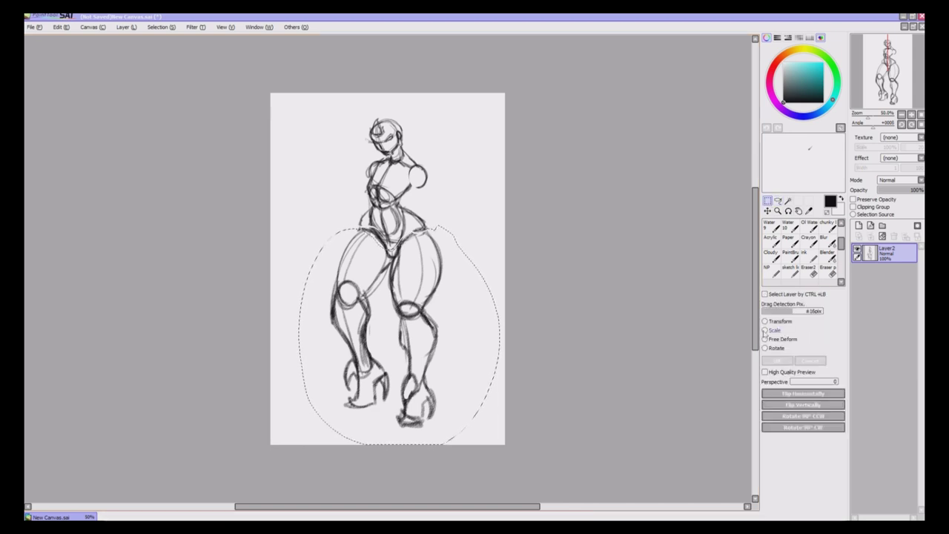
{"action": "left_click", "coordinate": [765, 332]}
{"action": "left_click_drag", "start_coordinate": [446, 329], "coordinate": [440, 329]}
{"action": "left_click_drag", "start_coordinate": [385, 428], "coordinate": [384, 409]}
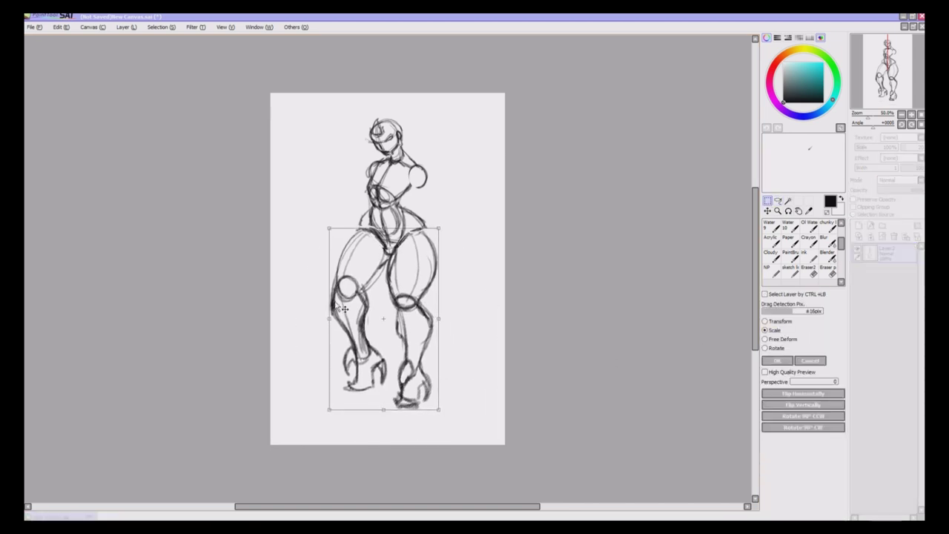
{"action": "left_click_drag", "start_coordinate": [330, 318], "coordinate": [340, 318]}
{"action": "left_click_drag", "start_coordinate": [397, 323], "coordinate": [393, 321]}
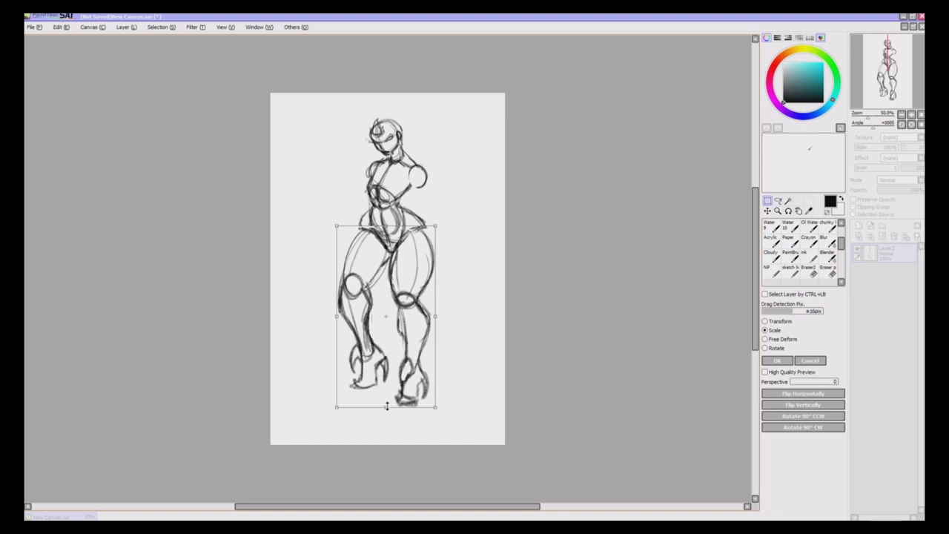
{"action": "left_click", "coordinate": [777, 361]}
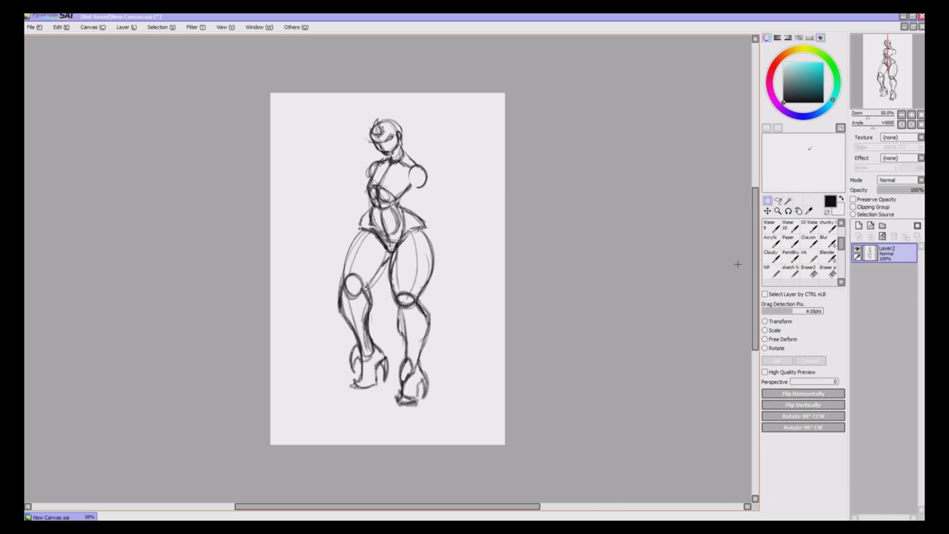
Erase the left-hand leg at brush size 61, and redraw its thigh and knee oval with the Crayon
{"action": "left_click", "coordinate": [813, 274]}
{"action": "mouse_move", "coordinate": [352, 238]}
{"action": "left_mouse_down"}
{"action": "mouse_move", "coordinate": [343, 297]}
{"action": "mouse_move", "coordinate": [376, 250]}
{"action": "mouse_move", "coordinate": [379, 354]}
{"action": "mouse_move", "coordinate": [364, 375]}
{"action": "mouse_move", "coordinate": [342, 359]}
{"action": "mouse_move", "coordinate": [369, 241]}
{"action": "left_mouse_up"}
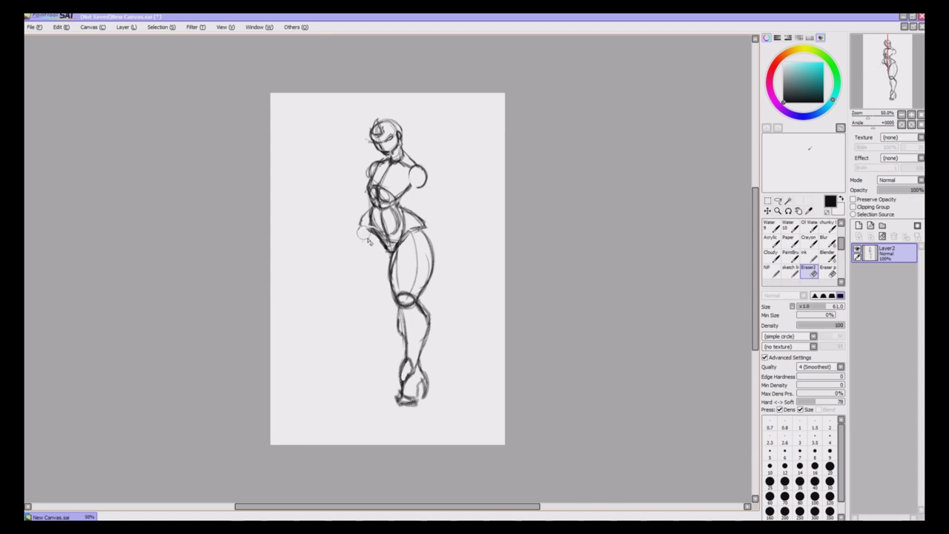
{"action": "left_click", "coordinate": [808, 242]}
{"action": "left_click_drag", "start_coordinate": [360, 227], "coordinate": [348, 303]}
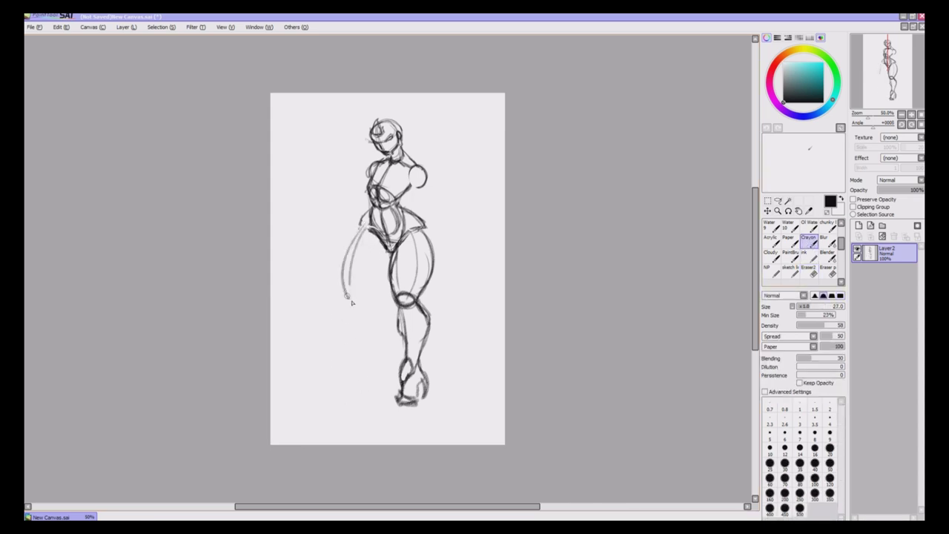
{"action": "mouse_move", "coordinate": [371, 254]}
{"action": "left_mouse_down"}
{"action": "mouse_move", "coordinate": [360, 309]}
{"action": "mouse_move", "coordinate": [385, 261]}
{"action": "left_mouse_up"}
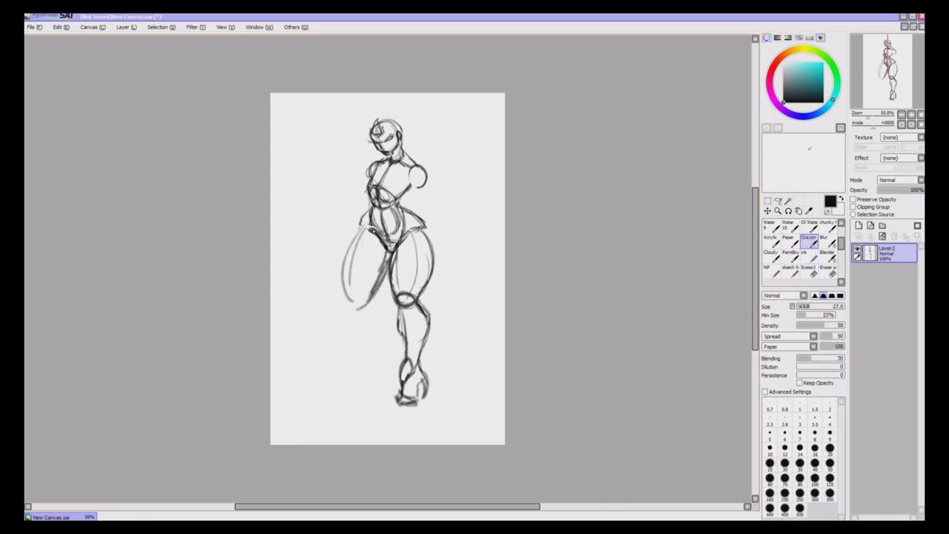
{"action": "mouse_move", "coordinate": [377, 224]}
{"action": "left_mouse_down"}
{"action": "mouse_move", "coordinate": [345, 295]}
{"action": "mouse_move", "coordinate": [368, 247]}
{"action": "left_mouse_up"}
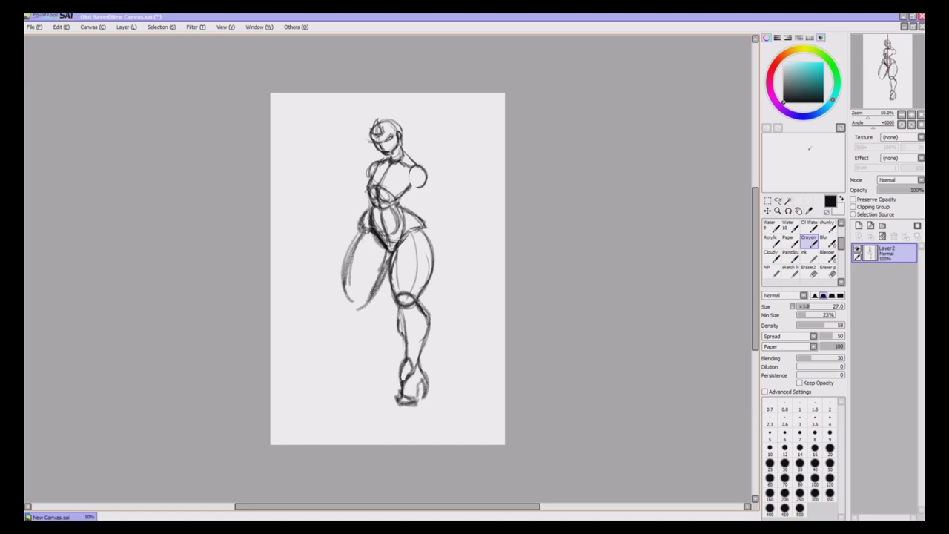
{"action": "left_click_drag", "start_coordinate": [419, 232], "coordinate": [431, 260]}
{"action": "left_click_drag", "start_coordinate": [362, 286], "coordinate": [350, 307]}
Sketch the left-hand lower leg slanting outward into a high-heeled foot, and darken the knee and thigh contours
{"action": "mouse_move", "coordinate": [368, 264]}
{"action": "left_mouse_down"}
{"action": "mouse_move", "coordinate": [357, 232]}
{"action": "mouse_move", "coordinate": [321, 393]}
{"action": "left_mouse_up"}
{"action": "left_click_drag", "start_coordinate": [340, 327], "coordinate": [330, 379]}
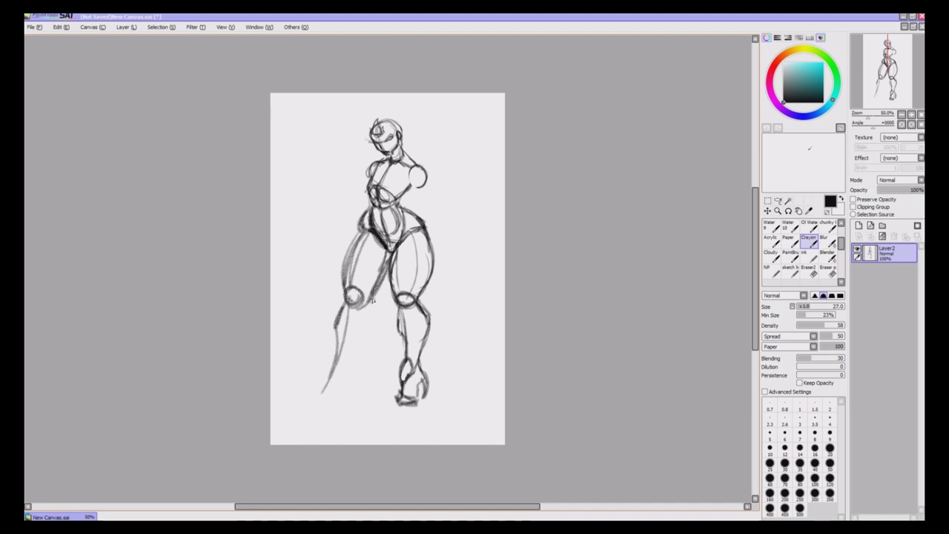
{"action": "left_click_drag", "start_coordinate": [371, 331], "coordinate": [344, 369]}
{"action": "mouse_move", "coordinate": [336, 343]}
{"action": "left_mouse_down"}
{"action": "mouse_move", "coordinate": [328, 381]}
{"action": "mouse_move", "coordinate": [340, 400]}
{"action": "left_mouse_up"}
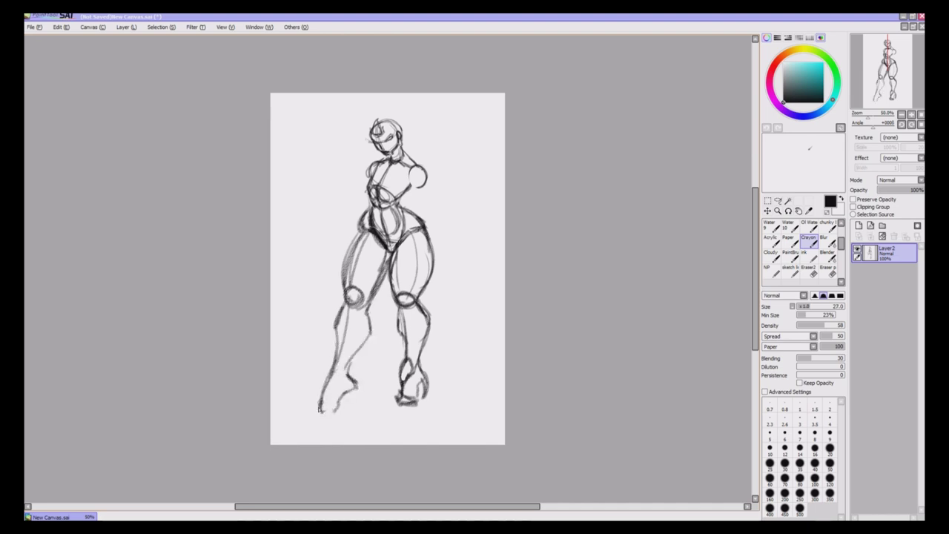
{"action": "left_click_drag", "start_coordinate": [357, 381], "coordinate": [348, 398]}
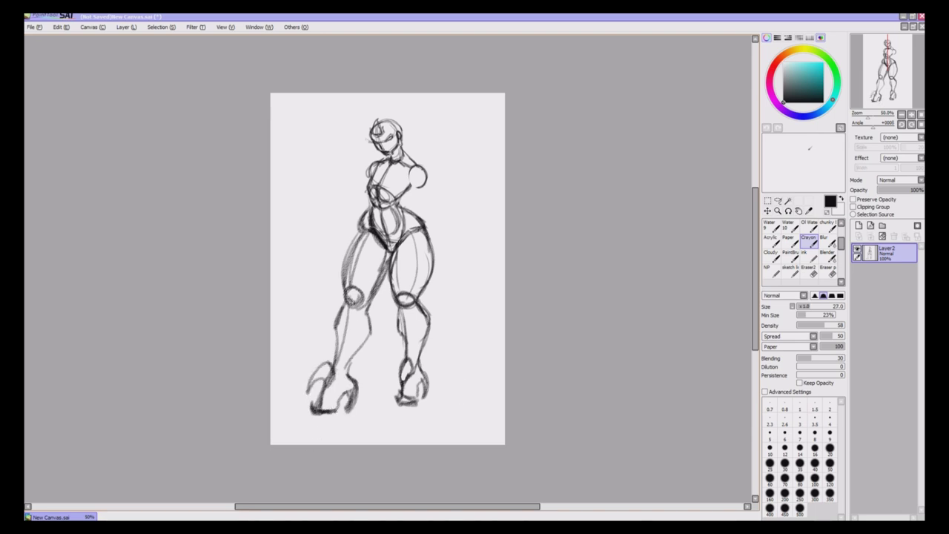
{"action": "mouse_move", "coordinate": [350, 299]}
{"action": "left_mouse_down"}
{"action": "mouse_move", "coordinate": [333, 351]}
{"action": "mouse_move", "coordinate": [357, 347]}
{"action": "mouse_move", "coordinate": [364, 292]}
{"action": "left_mouse_up"}
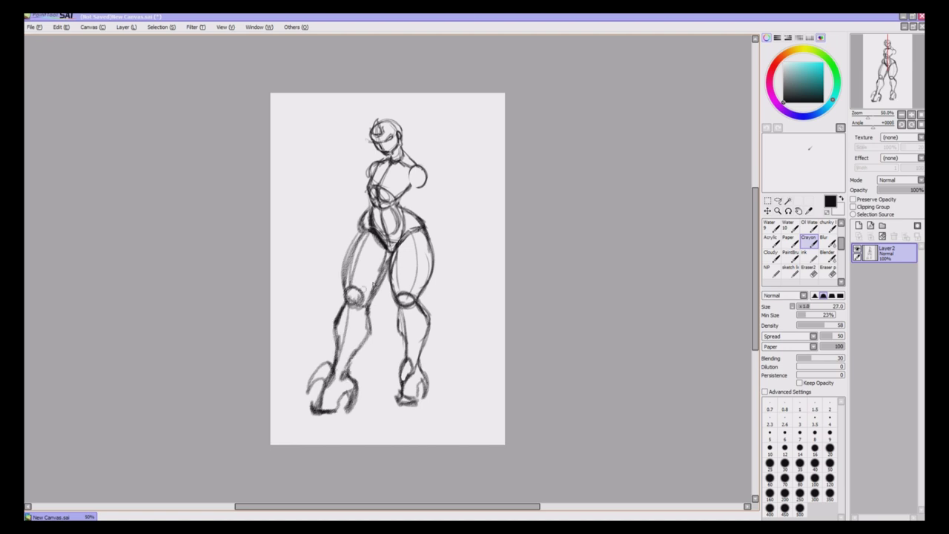
{"action": "left_click_drag", "start_coordinate": [352, 247], "coordinate": [361, 290]}
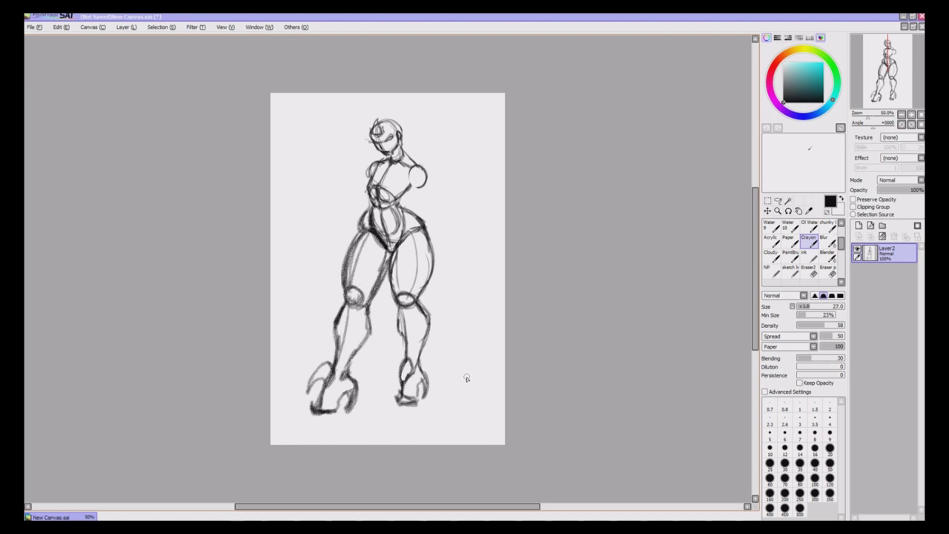
Erase the whole right-hand leg, and stretch the lassoed head and upper torso slightly taller
{"action": "left_click", "coordinate": [808, 271]}
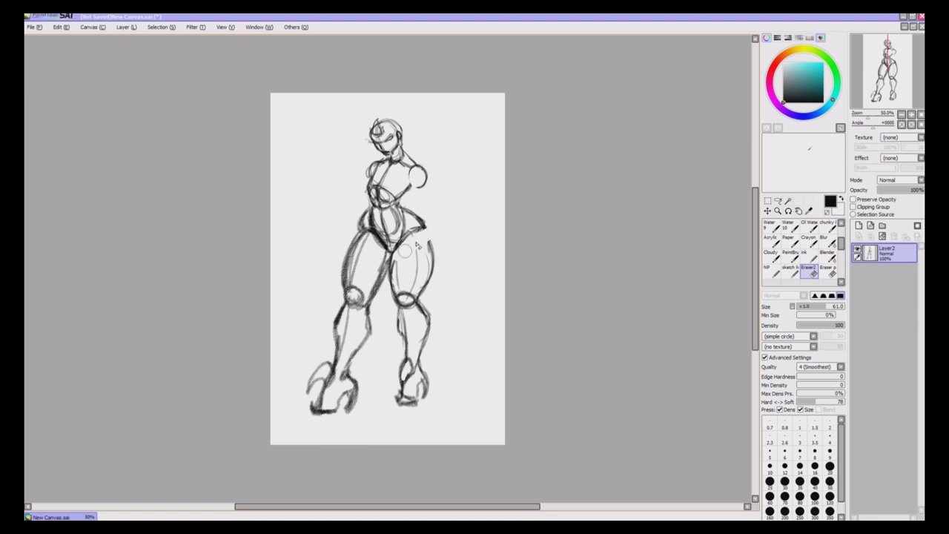
{"action": "mouse_move", "coordinate": [404, 252]}
{"action": "left_mouse_down"}
{"action": "mouse_move", "coordinate": [437, 242]}
{"action": "mouse_move", "coordinate": [412, 301]}
{"action": "mouse_move", "coordinate": [417, 336]}
{"action": "mouse_move", "coordinate": [433, 354]}
{"action": "mouse_move", "coordinate": [423, 398]}
{"action": "left_mouse_up"}
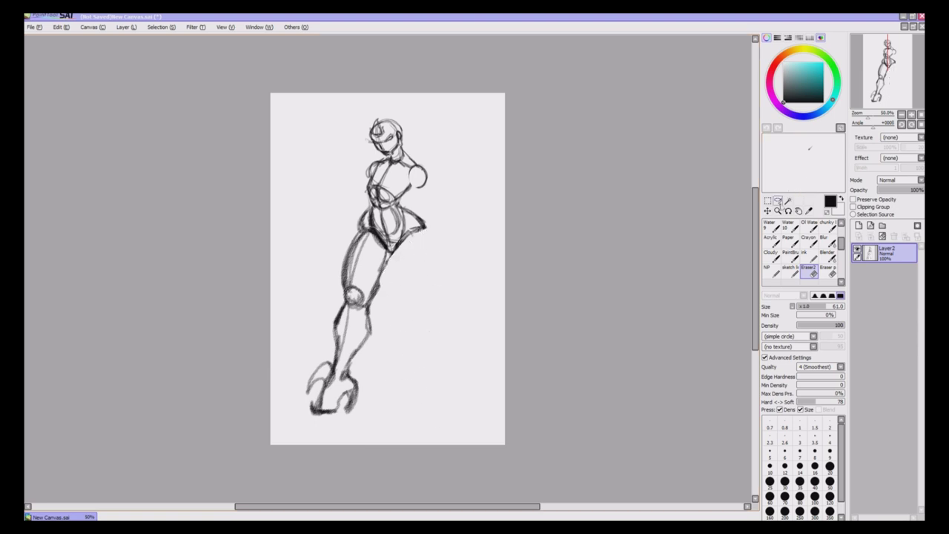
{"action": "left_click", "coordinate": [777, 201]}
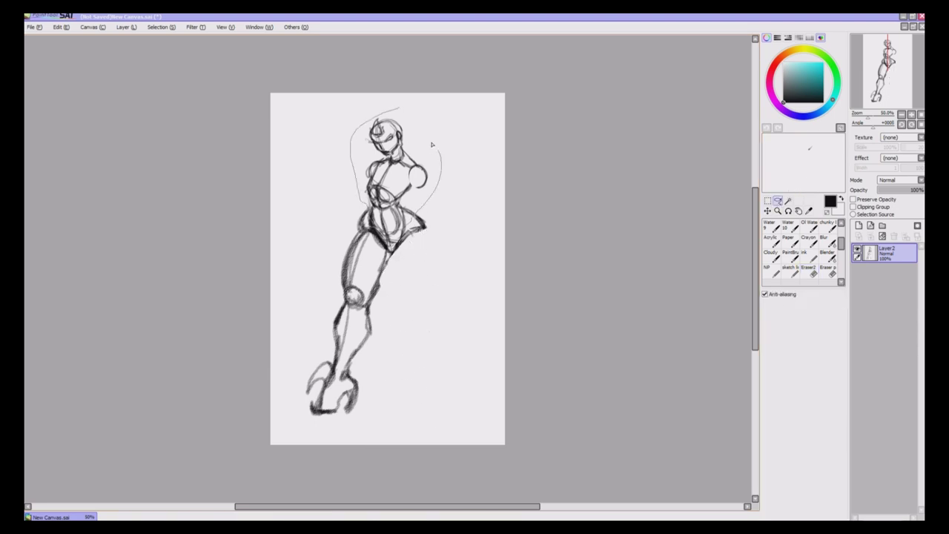
{"action": "left_click_drag", "start_coordinate": [432, 144], "coordinate": [395, 108]}
{"action": "key", "text": "ctrl+t"}
{"action": "left_click", "coordinate": [776, 360]}
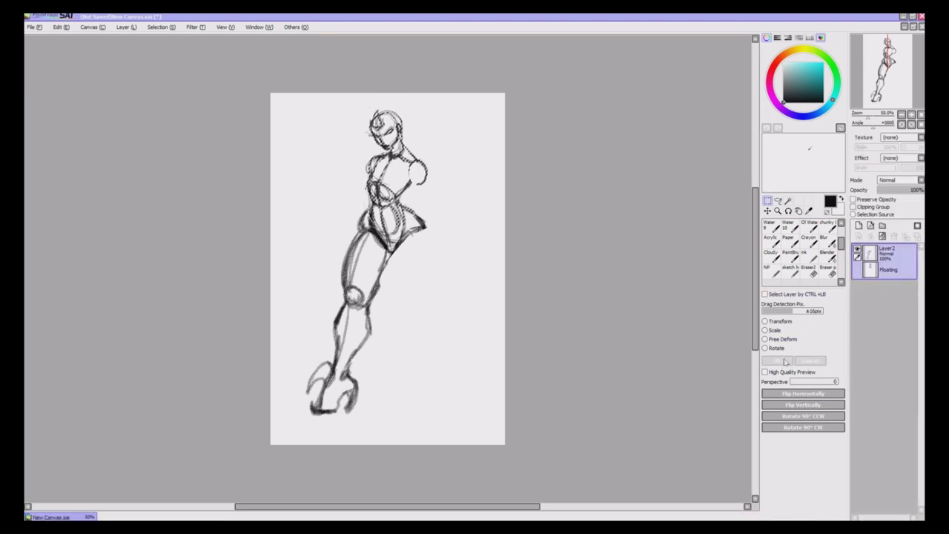
Redraw the right-hand leg with the Crayon as an outward-angled thigh, a knee oval and the first lower-leg lines
{"action": "left_click", "coordinate": [811, 241]}
{"action": "left_click_drag", "start_coordinate": [392, 250], "coordinate": [402, 300]}
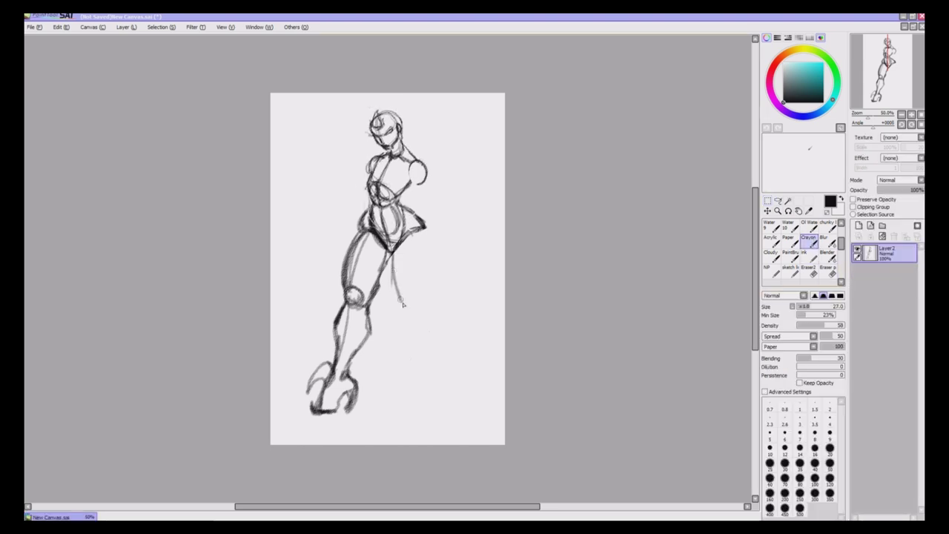
{"action": "key", "text": "ctrl+z"}
{"action": "key", "text": "ctrl+z"}
{"action": "left_click_drag", "start_coordinate": [393, 254], "coordinate": [417, 297]}
{"action": "left_click_drag", "start_coordinate": [426, 225], "coordinate": [442, 295]}
{"action": "left_click_drag", "start_coordinate": [393, 251], "coordinate": [429, 305]}
{"action": "left_click_drag", "start_coordinate": [426, 229], "coordinate": [432, 304]}
{"action": "mouse_move", "coordinate": [398, 252]}
{"action": "left_mouse_down"}
{"action": "mouse_move", "coordinate": [425, 308]}
{"action": "mouse_move", "coordinate": [455, 302]}
{"action": "mouse_move", "coordinate": [466, 347]}
{"action": "left_mouse_up"}
{"action": "left_click_drag", "start_coordinate": [431, 307], "coordinate": [462, 370]}
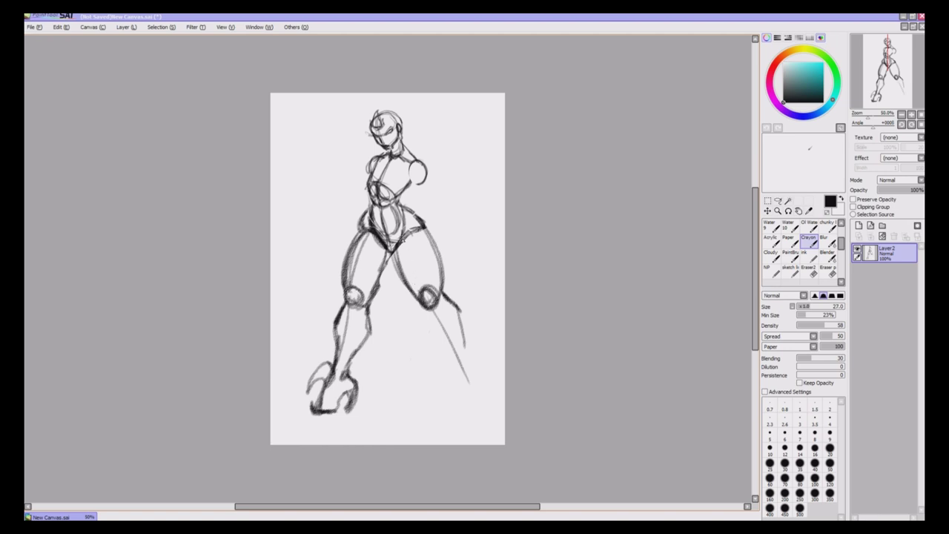
Add a center line through the right-hand thigh and darken the outer hip and thigh contours of both legs
{"action": "left_click_drag", "start_coordinate": [401, 235], "coordinate": [434, 304]}
{"action": "mouse_move", "coordinate": [364, 220]}
{"action": "left_mouse_down"}
{"action": "mouse_move", "coordinate": [342, 286]}
{"action": "mouse_move", "coordinate": [345, 248]}
{"action": "left_mouse_up"}
{"action": "left_click_drag", "start_coordinate": [417, 213], "coordinate": [442, 280]}
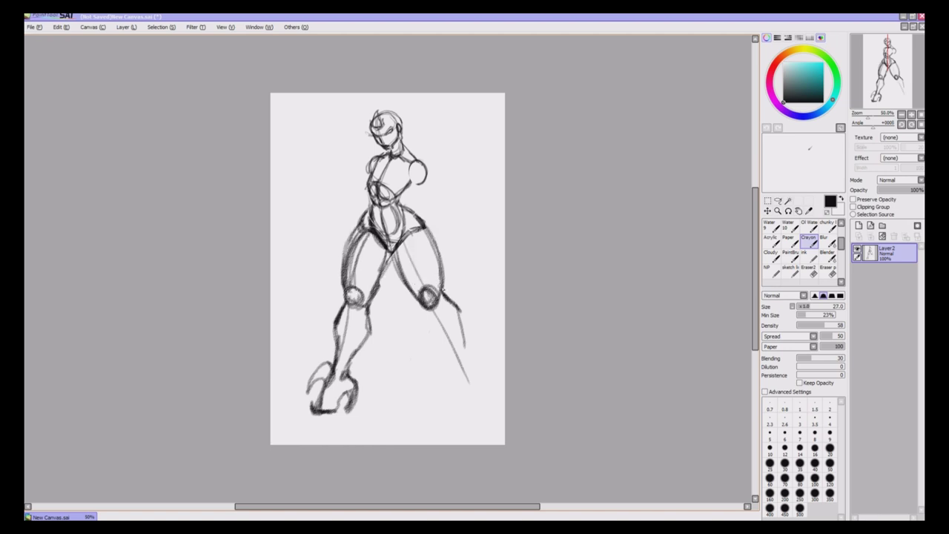
Sketch the right-hand calf and shin contours down into an ankle oval and a high-heeled foot
{"action": "mouse_move", "coordinate": [424, 319]}
{"action": "left_mouse_down"}
{"action": "mouse_move", "coordinate": [467, 380]}
{"action": "mouse_move", "coordinate": [460, 366]}
{"action": "left_mouse_up"}
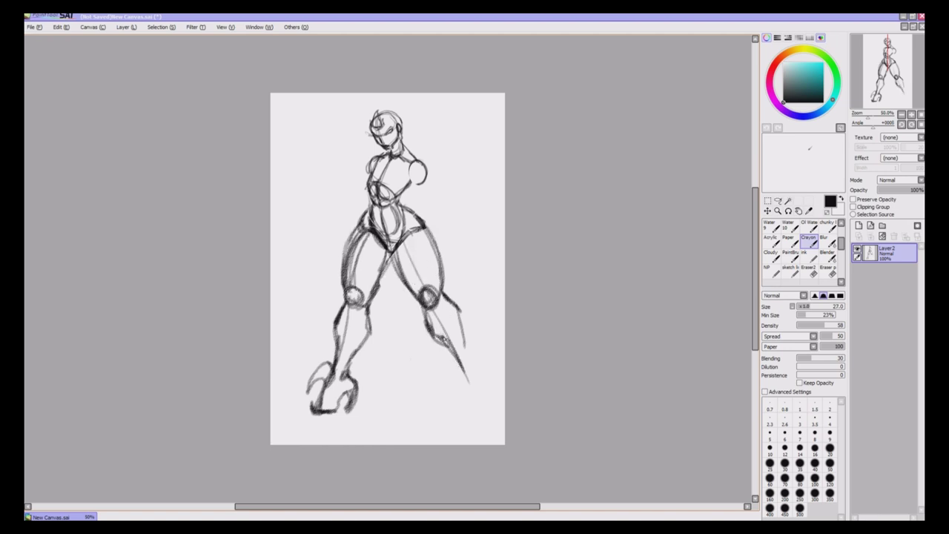
{"action": "left_click_drag", "start_coordinate": [458, 328], "coordinate": [475, 371]}
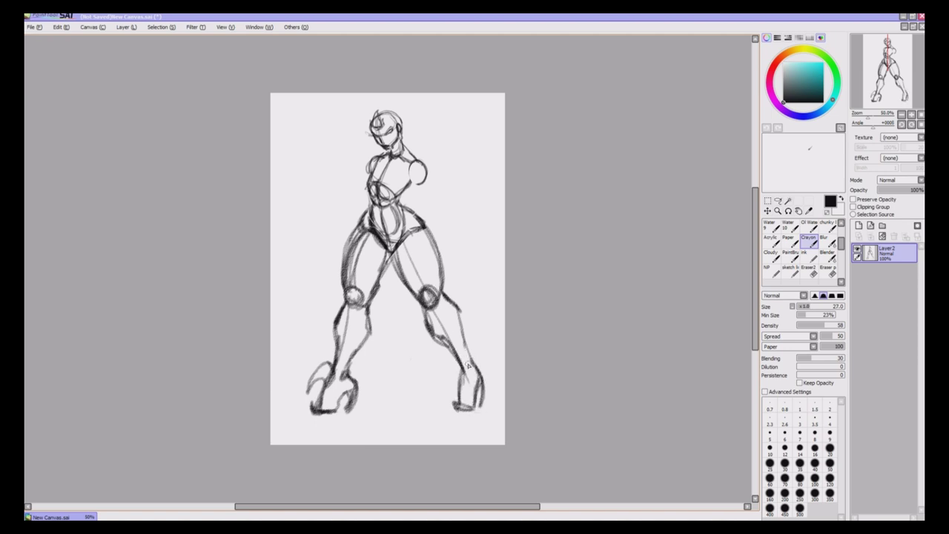
{"action": "left_click_drag", "start_coordinate": [467, 359], "coordinate": [452, 396]}
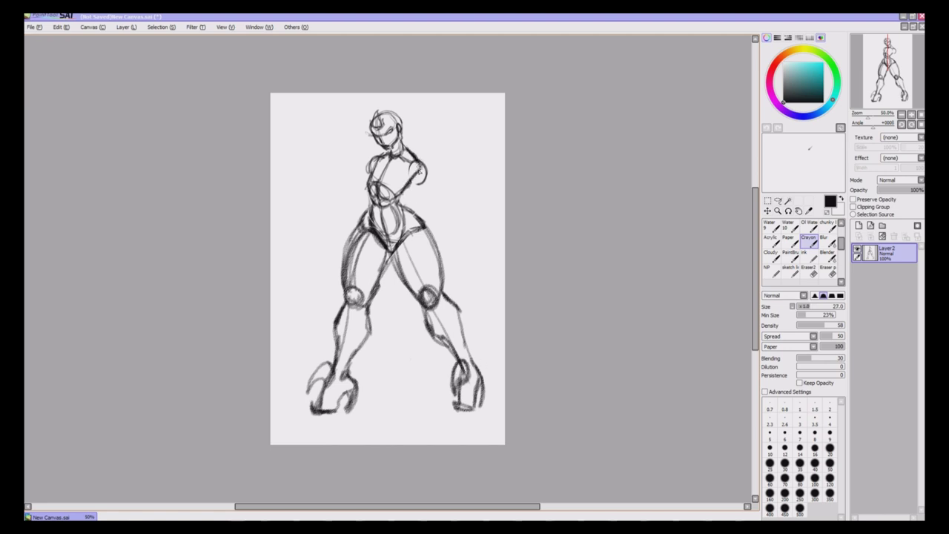
Lasso the head and upper torso, move them slightly upward to lengthen the waist, and deselect
{"action": "left_click", "coordinate": [779, 201]}
{"action": "mouse_move", "coordinate": [409, 110]}
{"action": "left_mouse_down"}
{"action": "mouse_move", "coordinate": [371, 102]}
{"action": "mouse_move", "coordinate": [363, 198]}
{"action": "left_mouse_up"}
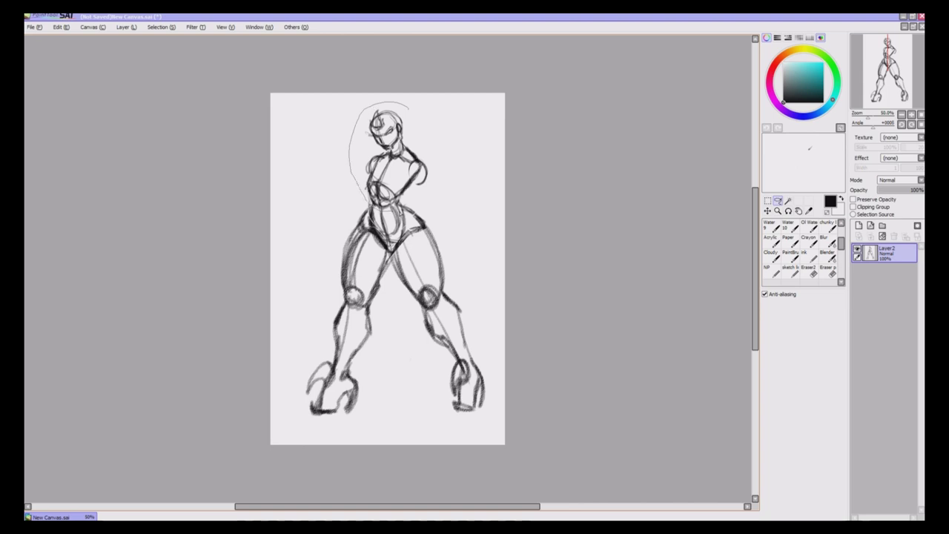
{"action": "left_click", "coordinate": [768, 212]}
{"action": "left_click_drag", "start_coordinate": [421, 153], "coordinate": [423, 145]}
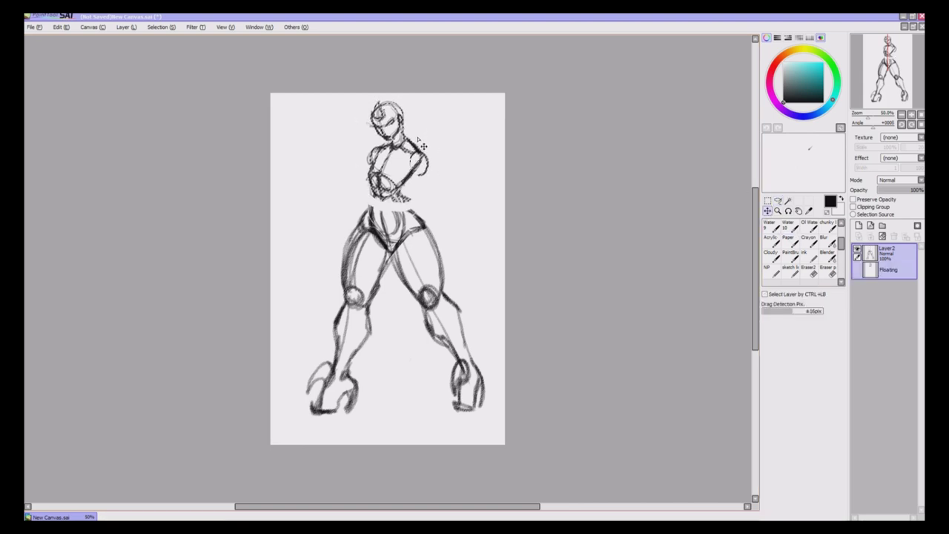
{"action": "left_click", "coordinate": [768, 202]}
{"action": "key", "text": "ctrl+d"}
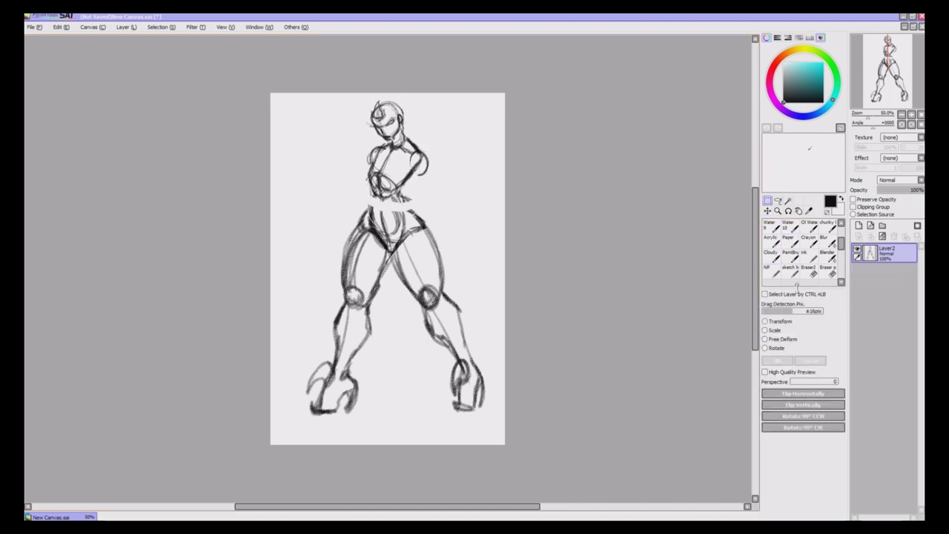
Reconnect the waist with the Crayon and draw wider outer hip and thigh curves on both legs
{"action": "left_click", "coordinate": [808, 241]}
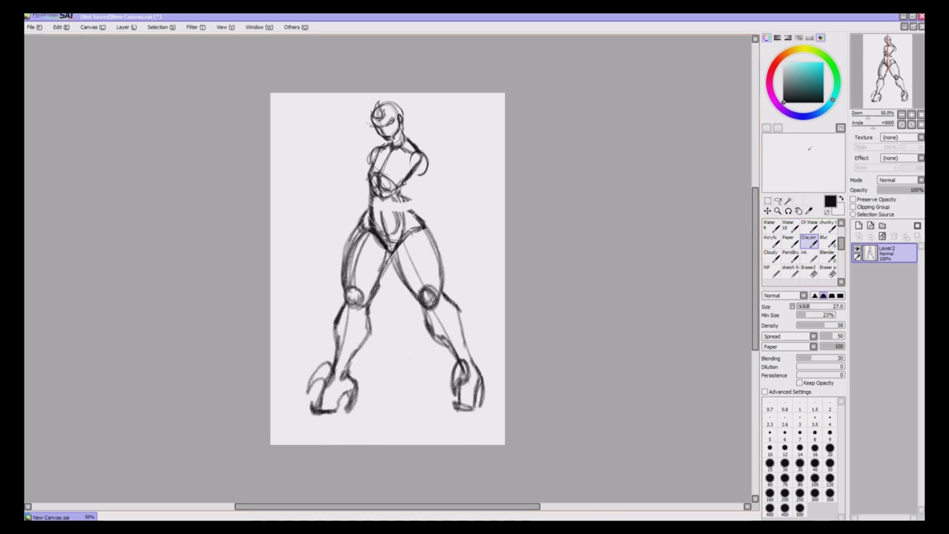
{"action": "mouse_move", "coordinate": [405, 183]}
{"action": "left_mouse_down"}
{"action": "mouse_move", "coordinate": [400, 197]}
{"action": "mouse_move", "coordinate": [428, 228]}
{"action": "left_mouse_up"}
{"action": "mouse_move", "coordinate": [372, 201]}
{"action": "left_mouse_down"}
{"action": "mouse_move", "coordinate": [339, 258]}
{"action": "mouse_move", "coordinate": [340, 284]}
{"action": "left_mouse_up"}
{"action": "left_click_drag", "start_coordinate": [347, 247], "coordinate": [340, 293]}
{"action": "left_click_drag", "start_coordinate": [424, 215], "coordinate": [447, 279]}
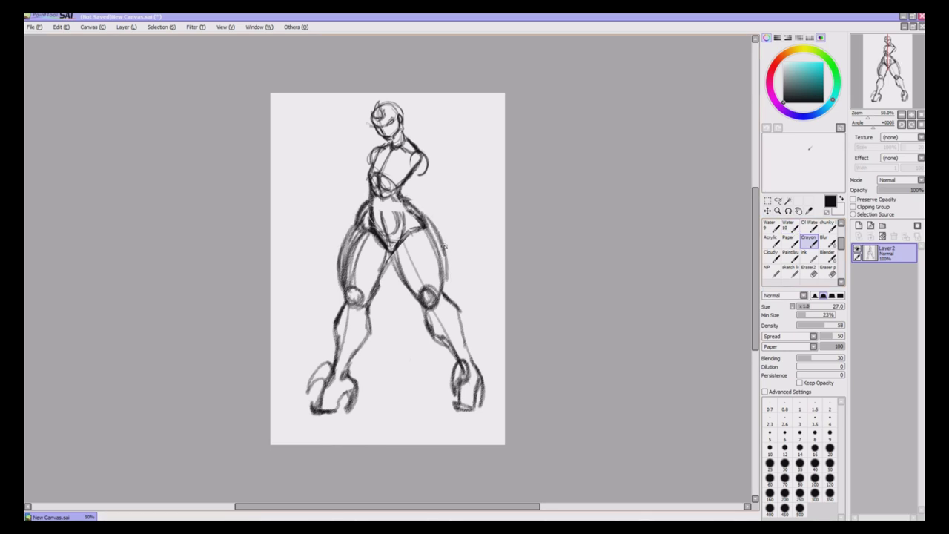
{"action": "left_click_drag", "start_coordinate": [443, 244], "coordinate": [447, 292]}
Erase the old inner hip and upper thigh lines inside the widened contours
{"action": "left_click", "coordinate": [808, 271]}
{"action": "mouse_move", "coordinate": [370, 209]}
{"action": "left_mouse_down"}
{"action": "mouse_move", "coordinate": [348, 271]}
{"action": "mouse_move", "coordinate": [357, 239]}
{"action": "left_mouse_up"}
{"action": "left_click_drag", "start_coordinate": [411, 208], "coordinate": [434, 260]}
{"action": "mouse_move", "coordinate": [418, 224]}
{"action": "left_mouse_down"}
{"action": "mouse_move", "coordinate": [404, 240]}
{"action": "mouse_move", "coordinate": [377, 245]}
{"action": "left_mouse_up"}
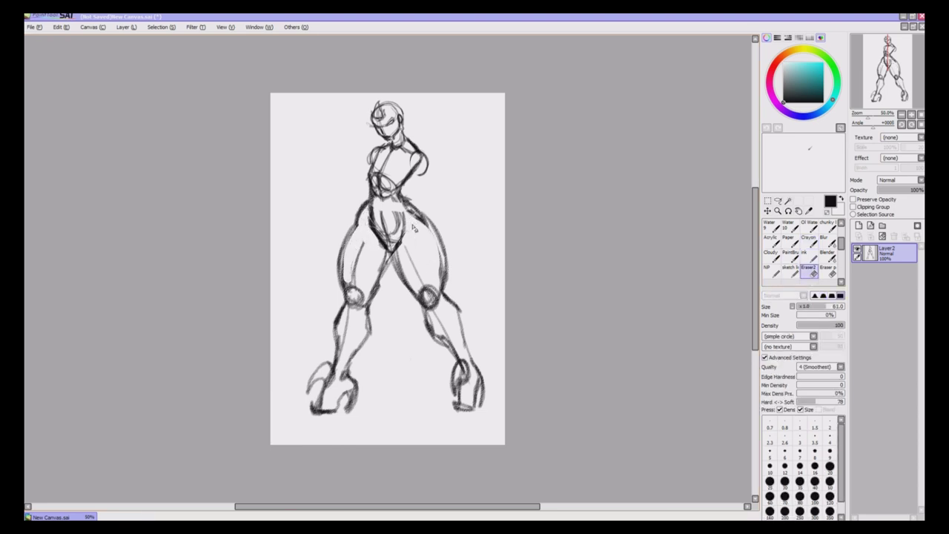
Redraw the lower torso and pelvis lines with the Crayon and darken the thigh contours of both legs
{"action": "left_click", "coordinate": [808, 241]}
{"action": "left_click_drag", "start_coordinate": [382, 182], "coordinate": [386, 243]}
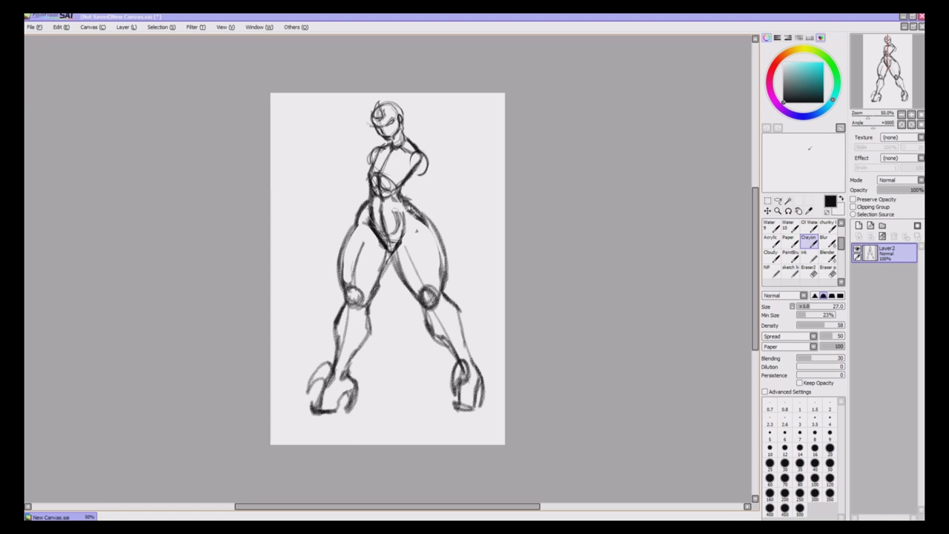
{"action": "left_click_drag", "start_coordinate": [421, 196], "coordinate": [398, 253]}
{"action": "left_click_drag", "start_coordinate": [362, 221], "coordinate": [339, 293]}
{"action": "left_click_drag", "start_coordinate": [402, 238], "coordinate": [426, 300]}
{"action": "left_click_drag", "start_coordinate": [423, 215], "coordinate": [443, 296]}
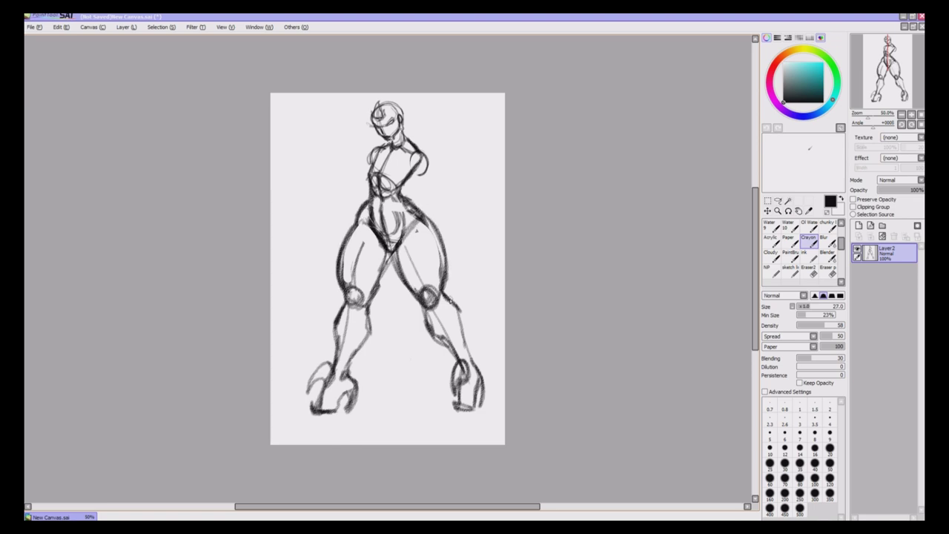
Draw two large overlapping chest circles and darken the right-hand shoulder, cleaning up the lines inside them
{"action": "left_click_drag", "start_coordinate": [412, 152], "coordinate": [424, 176]}
{"action": "mouse_move", "coordinate": [376, 156]}
{"action": "left_mouse_down"}
{"action": "mouse_move", "coordinate": [355, 179]}
{"action": "mouse_move", "coordinate": [389, 195]}
{"action": "mouse_move", "coordinate": [375, 186]}
{"action": "mouse_move", "coordinate": [402, 182]}
{"action": "left_mouse_up"}
{"action": "mouse_move", "coordinate": [364, 159]}
{"action": "left_mouse_down"}
{"action": "mouse_move", "coordinate": [363, 186]}
{"action": "mouse_move", "coordinate": [388, 171]}
{"action": "left_mouse_up"}
{"action": "left_click", "coordinate": [810, 271]}
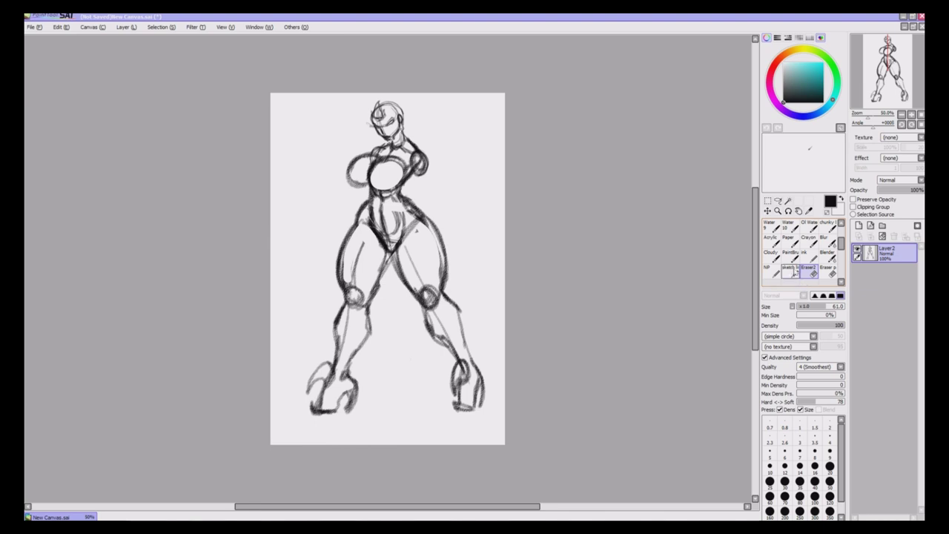
Sketch the right-hand arm with the Crayon as a bent upper arm and large raised forearm oval, erasing the overlapping shoulder and elbow circles
{"action": "left_click", "coordinate": [808, 242]}
{"action": "left_click_drag", "start_coordinate": [448, 121], "coordinate": [420, 138]}
{"action": "left_click_drag", "start_coordinate": [427, 172], "coordinate": [448, 193]}
{"action": "mouse_move", "coordinate": [453, 119]}
{"action": "left_mouse_down"}
{"action": "mouse_move", "coordinate": [467, 170]}
{"action": "mouse_move", "coordinate": [444, 207]}
{"action": "left_mouse_up"}
{"action": "mouse_move", "coordinate": [417, 178]}
{"action": "left_mouse_down"}
{"action": "mouse_move", "coordinate": [442, 213]}
{"action": "mouse_move", "coordinate": [465, 171]}
{"action": "left_mouse_up"}
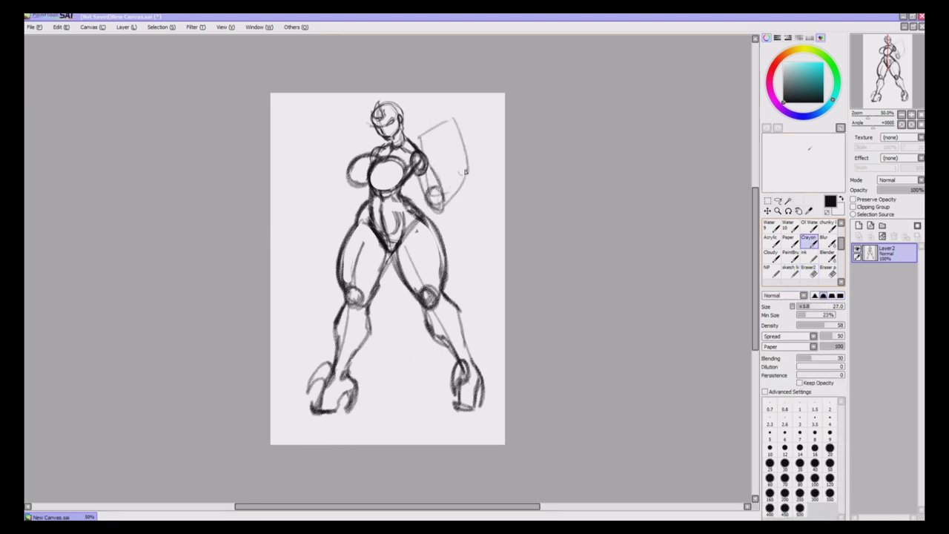
{"action": "mouse_move", "coordinate": [442, 213]}
{"action": "left_mouse_down"}
{"action": "mouse_move", "coordinate": [428, 192]}
{"action": "mouse_move", "coordinate": [434, 137]}
{"action": "mouse_move", "coordinate": [475, 156]}
{"action": "mouse_move", "coordinate": [430, 156]}
{"action": "mouse_move", "coordinate": [469, 181]}
{"action": "mouse_move", "coordinate": [433, 120]}
{"action": "mouse_move", "coordinate": [426, 215]}
{"action": "mouse_move", "coordinate": [468, 172]}
{"action": "mouse_move", "coordinate": [429, 182]}
{"action": "mouse_move", "coordinate": [416, 159]}
{"action": "mouse_move", "coordinate": [437, 195]}
{"action": "mouse_move", "coordinate": [436, 182]}
{"action": "left_mouse_up"}
{"action": "left_click", "coordinate": [811, 270]}
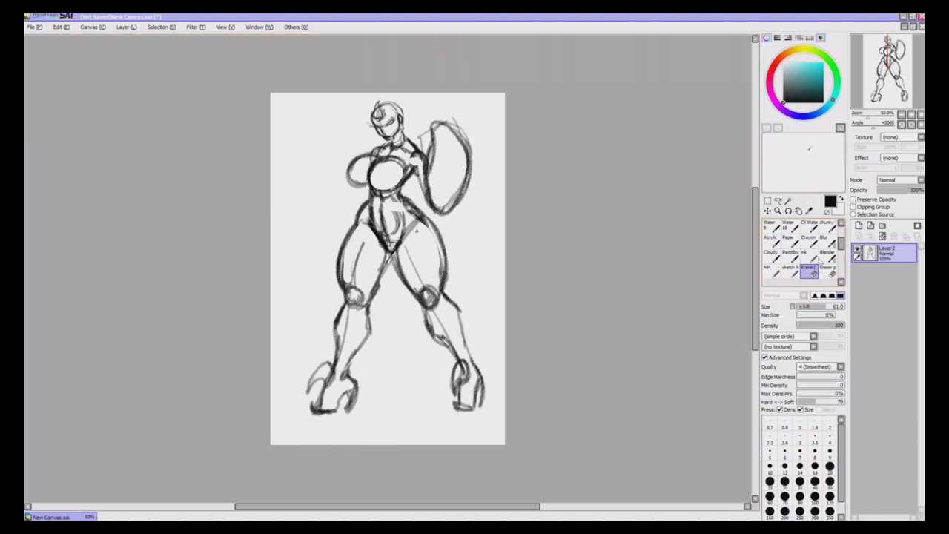
Move the whole figure down on the canvas to make room above the raised arm
{"action": "left_click", "coordinate": [808, 241]}
{"action": "left_click", "coordinate": [769, 211]}
{"action": "left_click_drag", "start_coordinate": [415, 222], "coordinate": [411, 243]}
{"action": "left_click", "coordinate": [808, 241]}
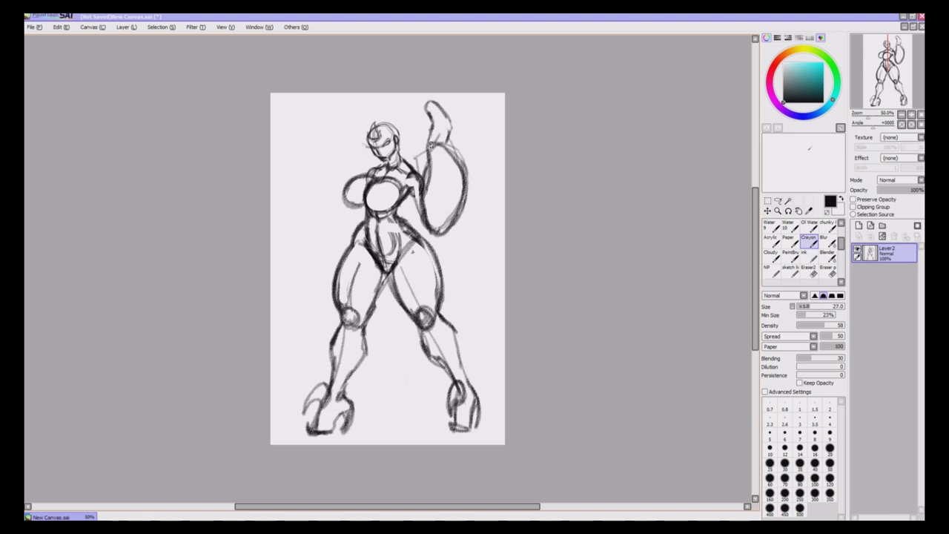
Undo the first hand strokes, round off the top of the right-hand forearm, and redraw the raised hand with separate fingers
{"action": "key", "text": "ctrl+plus"}
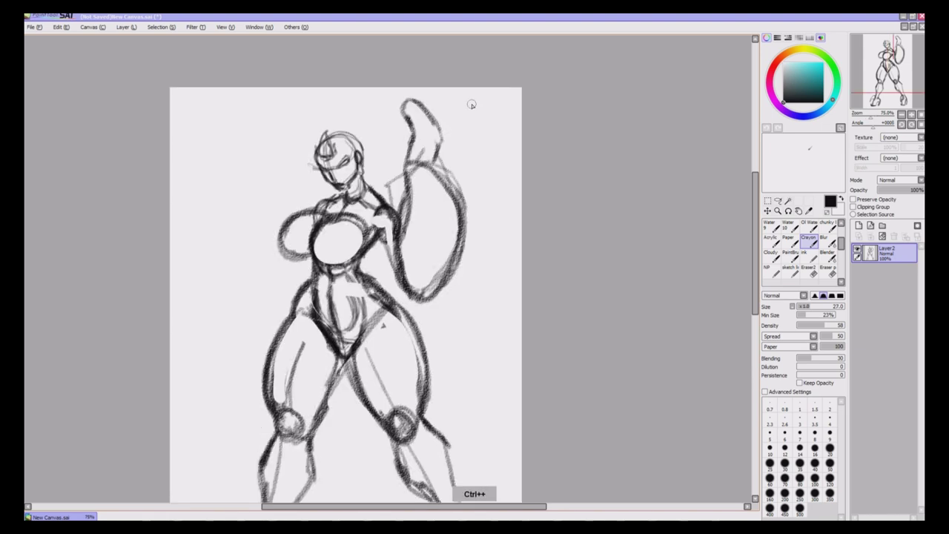
{"action": "key", "text": "ctrl+z"}
{"action": "key", "text": "ctrl+z"}
{"action": "key", "text": "ctrl+z"}
{"action": "key", "text": "ctrl+z"}
{"action": "mouse_move", "coordinate": [407, 172]}
{"action": "left_mouse_down"}
{"action": "mouse_move", "coordinate": [404, 155]}
{"action": "mouse_move", "coordinate": [449, 168]}
{"action": "mouse_move", "coordinate": [415, 170]}
{"action": "mouse_move", "coordinate": [460, 200]}
{"action": "left_mouse_up"}
{"action": "left_click_drag", "start_coordinate": [404, 148], "coordinate": [434, 154]}
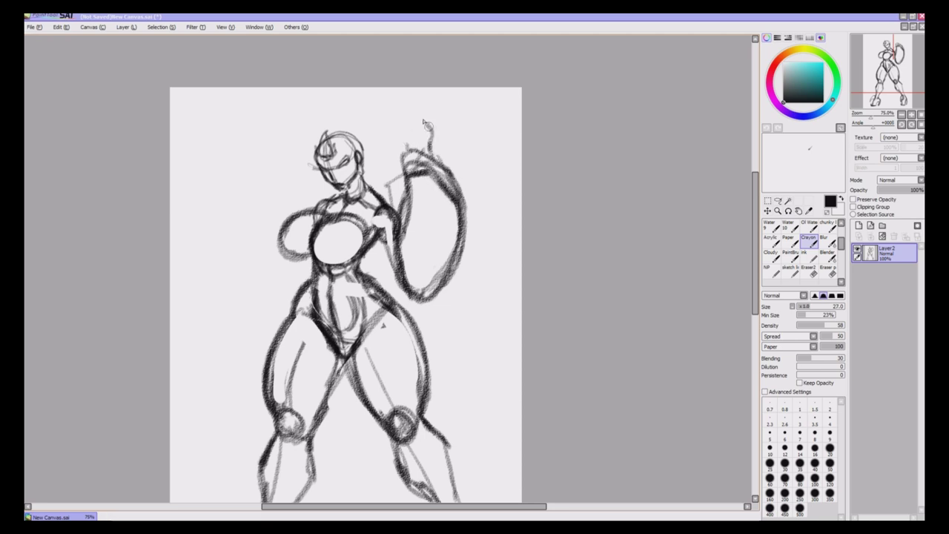
{"action": "mouse_move", "coordinate": [424, 122]}
{"action": "left_mouse_down"}
{"action": "mouse_move", "coordinate": [404, 132]}
{"action": "mouse_move", "coordinate": [416, 151]}
{"action": "mouse_move", "coordinate": [410, 113]}
{"action": "mouse_move", "coordinate": [453, 169]}
{"action": "left_mouse_up"}
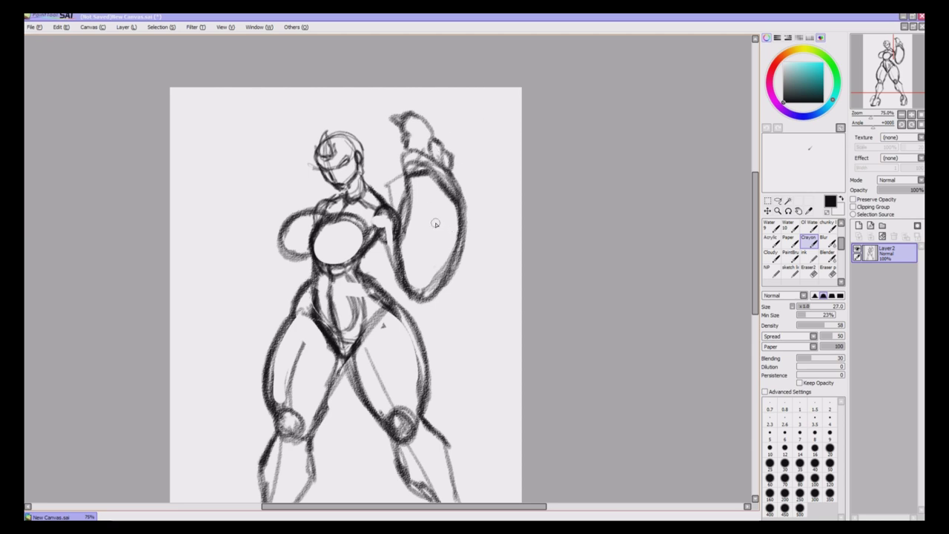
Add an inner contour and an elbow cuff to the right-hand forearm, erase the cuff's overlapping lines, and add a line across the forehead
{"action": "mouse_move", "coordinate": [405, 180]}
{"action": "left_mouse_down"}
{"action": "mouse_move", "coordinate": [420, 191]}
{"action": "mouse_move", "coordinate": [406, 256]}
{"action": "mouse_move", "coordinate": [450, 295]}
{"action": "left_mouse_up"}
{"action": "mouse_move", "coordinate": [412, 253]}
{"action": "left_mouse_down"}
{"action": "mouse_move", "coordinate": [448, 279]}
{"action": "mouse_move", "coordinate": [439, 297]}
{"action": "mouse_move", "coordinate": [415, 200]}
{"action": "left_mouse_up"}
{"action": "key", "text": "e"}
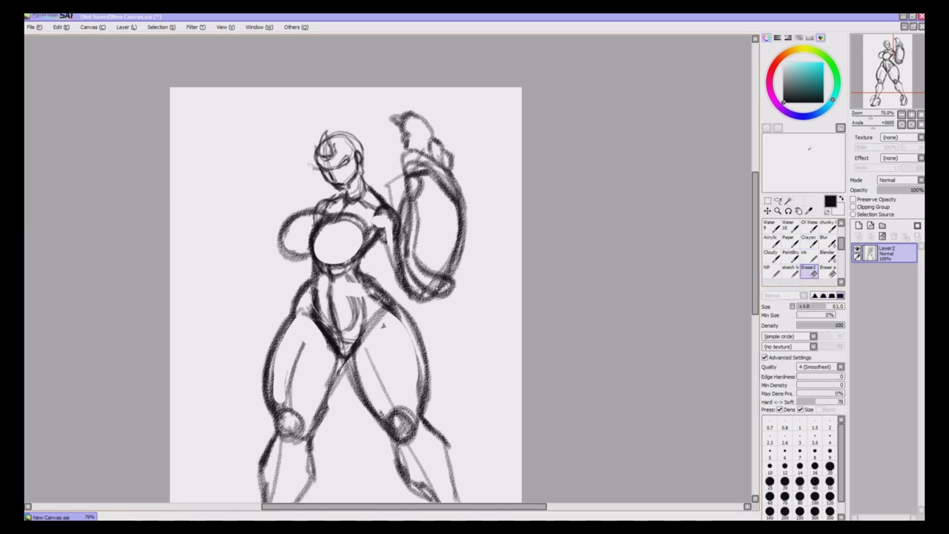
{"action": "left_click_drag", "start_coordinate": [436, 279], "coordinate": [445, 285]}
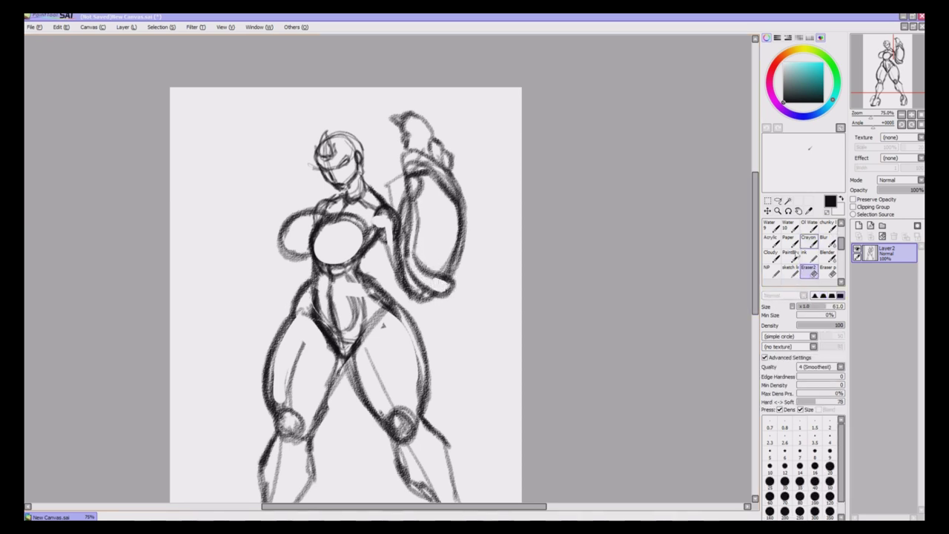
{"action": "left_click", "coordinate": [812, 240]}
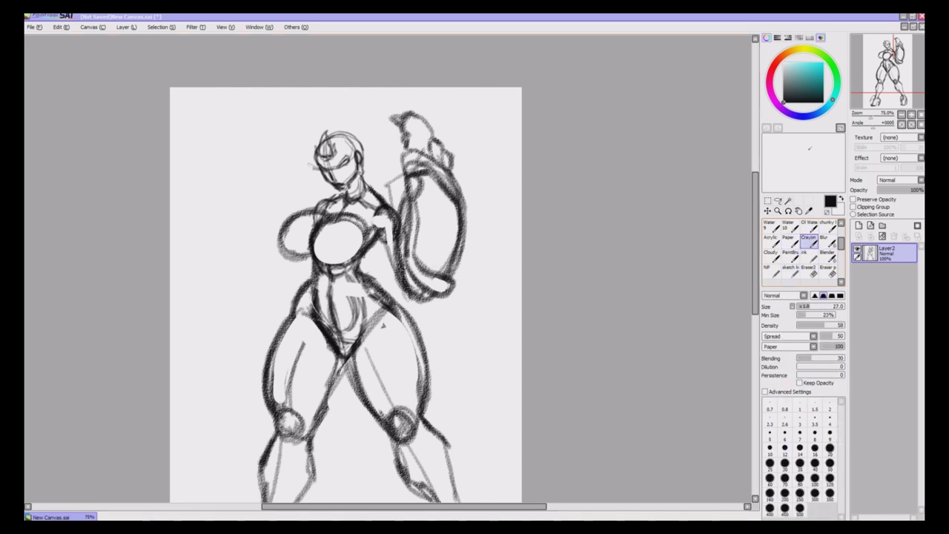
{"action": "left_click_drag", "start_coordinate": [402, 265], "coordinate": [434, 307]}
{"action": "left_click_drag", "start_coordinate": [362, 142], "coordinate": [337, 150]}
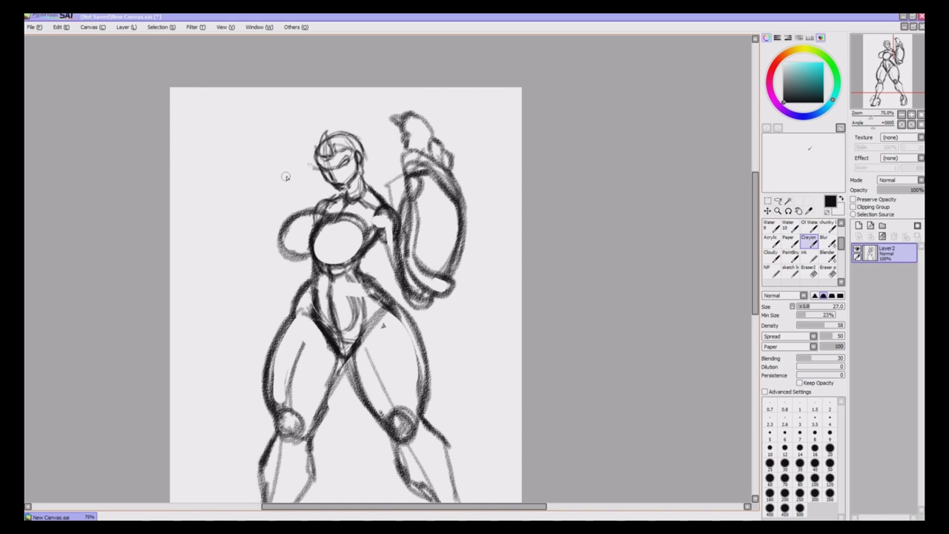
Sketch the left-hand arm as a large raised forearm with a curled hand beside the head
{"action": "left_click_drag", "start_coordinate": [286, 177], "coordinate": [273, 264]}
{"action": "mouse_move", "coordinate": [267, 202]}
{"action": "left_mouse_down"}
{"action": "mouse_move", "coordinate": [276, 281]}
{"action": "mouse_move", "coordinate": [282, 271]}
{"action": "left_mouse_up"}
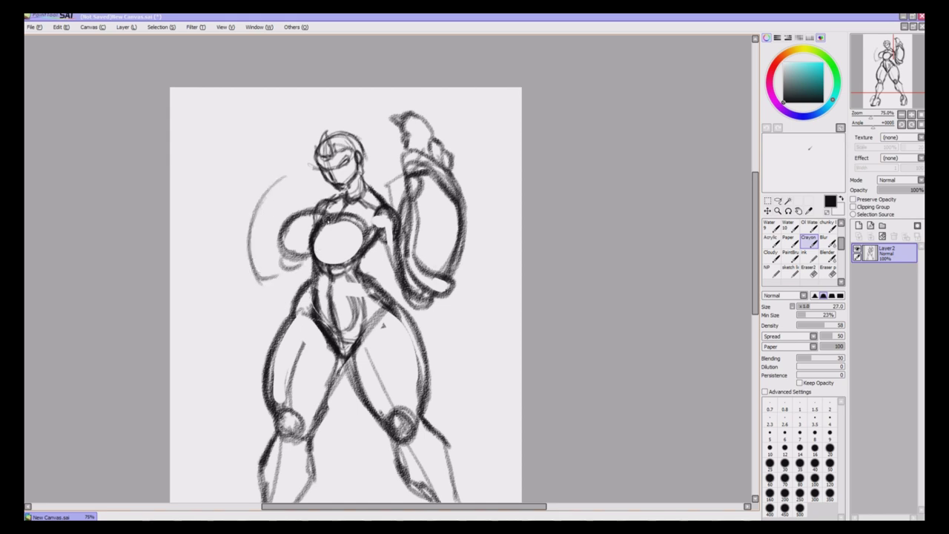
{"action": "left_click_drag", "start_coordinate": [289, 172], "coordinate": [252, 223]}
{"action": "mouse_move", "coordinate": [255, 181]}
{"action": "left_mouse_down"}
{"action": "mouse_move", "coordinate": [301, 186]}
{"action": "mouse_move", "coordinate": [246, 267]}
{"action": "left_mouse_up"}
{"action": "mouse_move", "coordinate": [248, 276]}
{"action": "left_mouse_down"}
{"action": "mouse_move", "coordinate": [287, 282]}
{"action": "mouse_move", "coordinate": [268, 286]}
{"action": "left_mouse_up"}
{"action": "left_click_drag", "start_coordinate": [276, 196], "coordinate": [245, 284]}
{"action": "mouse_move", "coordinate": [275, 147]}
{"action": "left_mouse_down"}
{"action": "mouse_move", "coordinate": [268, 176]}
{"action": "mouse_move", "coordinate": [248, 194]}
{"action": "left_mouse_up"}
{"action": "mouse_move", "coordinate": [257, 189]}
{"action": "left_mouse_down"}
{"action": "mouse_move", "coordinate": [243, 270]}
{"action": "mouse_move", "coordinate": [277, 282]}
{"action": "left_mouse_up"}
{"action": "mouse_move", "coordinate": [269, 181]}
{"action": "left_mouse_down"}
{"action": "mouse_move", "coordinate": [264, 148]}
{"action": "mouse_move", "coordinate": [287, 139]}
{"action": "left_mouse_up"}
{"action": "mouse_move", "coordinate": [290, 142]}
{"action": "left_mouse_down"}
{"action": "mouse_move", "coordinate": [282, 167]}
{"action": "mouse_move", "coordinate": [311, 142]}
{"action": "mouse_move", "coordinate": [299, 183]}
{"action": "mouse_move", "coordinate": [252, 193]}
{"action": "left_mouse_up"}
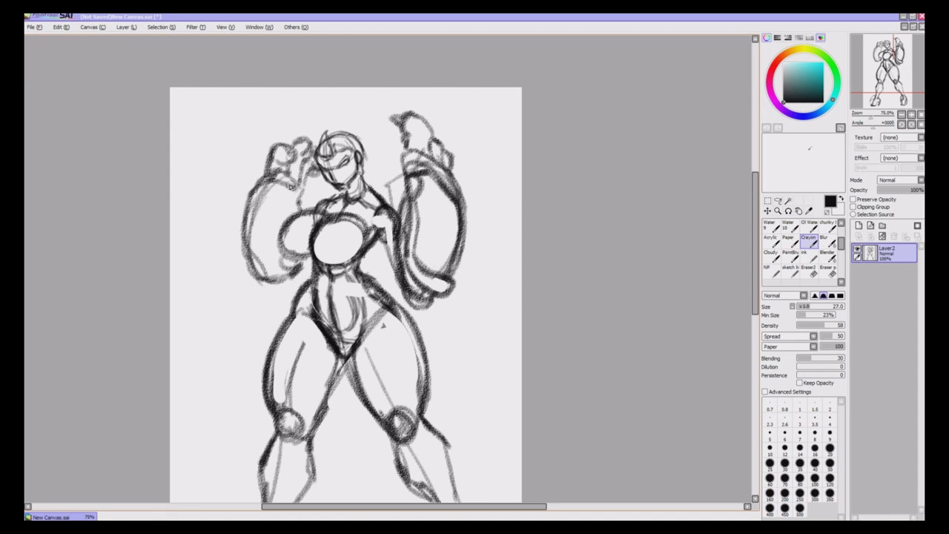
Add inner contour lines to the left-hand forearm and darken its wrist and outer edge
{"action": "mouse_move", "coordinate": [302, 172]}
{"action": "left_mouse_down"}
{"action": "mouse_move", "coordinate": [259, 191]}
{"action": "mouse_move", "coordinate": [250, 259]}
{"action": "left_mouse_up"}
{"action": "left_click_drag", "start_coordinate": [261, 213], "coordinate": [247, 277]}
{"action": "left_click_drag", "start_coordinate": [242, 237], "coordinate": [266, 273]}
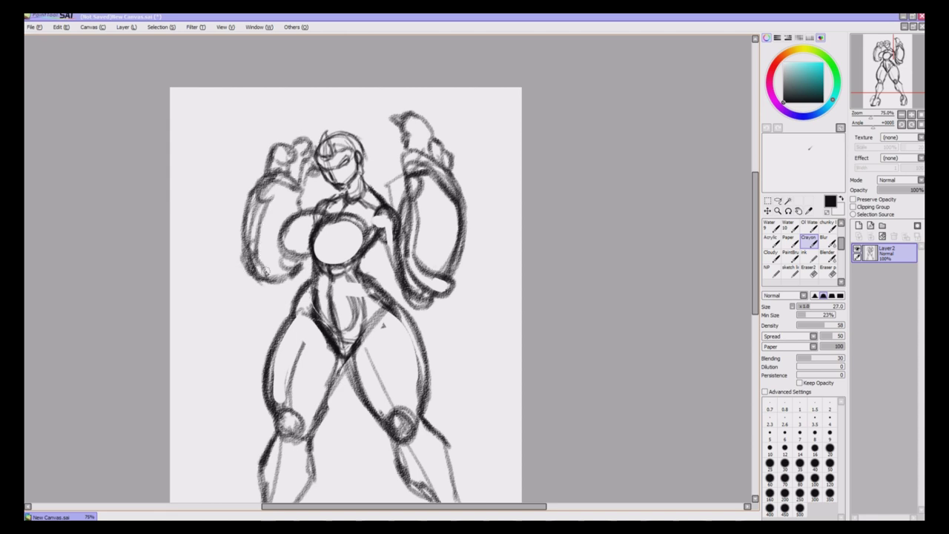
Darken the outline of the left-hand chest circle and erase the stray lines inside it
{"action": "mouse_move", "coordinate": [321, 212]}
{"action": "left_mouse_down"}
{"action": "mouse_move", "coordinate": [283, 247]}
{"action": "mouse_move", "coordinate": [296, 263]}
{"action": "left_mouse_up"}
{"action": "left_click_drag", "start_coordinate": [289, 229], "coordinate": [310, 261]}
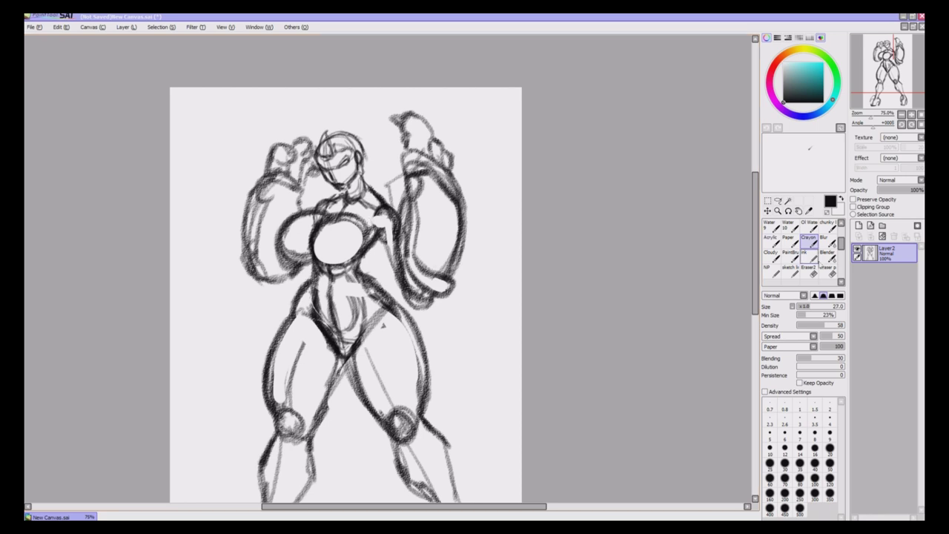
{"action": "left_click", "coordinate": [813, 272]}
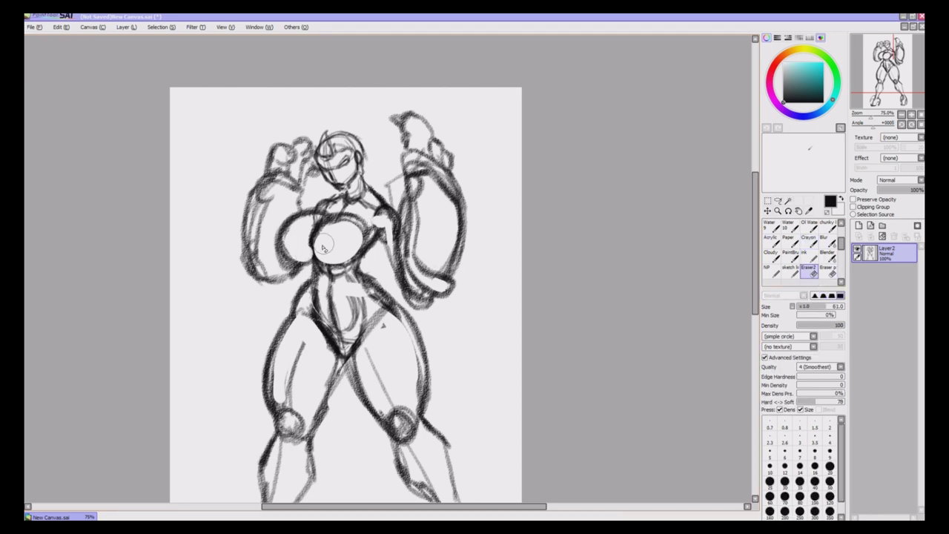
{"action": "left_click_drag", "start_coordinate": [754, 249], "coordinate": [751, 288]}
{"action": "scroll", "coordinate": [752, 289], "scroll_direction": "down", "scroll_amount": 1}
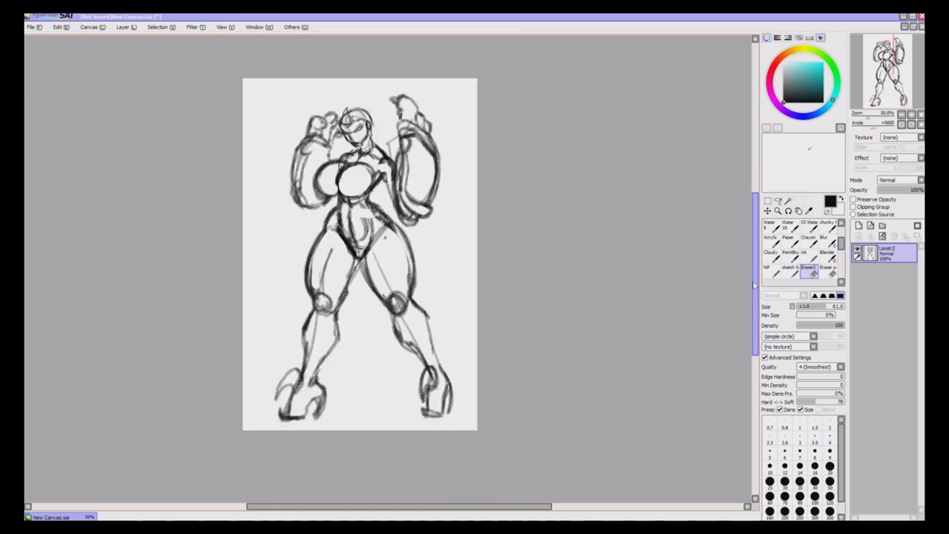
Fade the construction sketch layer to 5% opacity, add a new layer above it, and choose the sketch brush
{"action": "left_click_drag", "start_coordinate": [893, 194], "coordinate": [882, 191]}
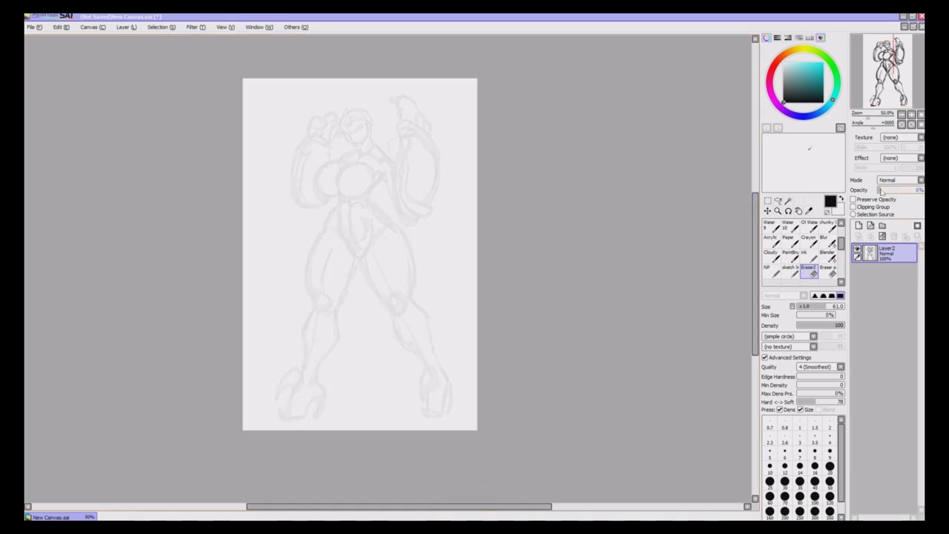
{"action": "left_click", "coordinate": [859, 225]}
{"action": "left_click", "coordinate": [792, 272]}
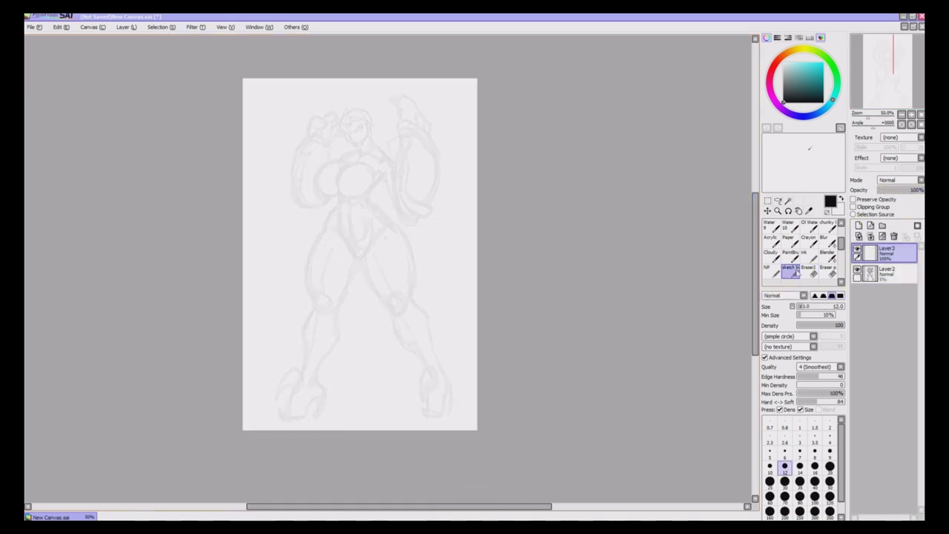
Set the brush size to 6 and draw the figure's right-hand eye with its iris, lid and brow line over the faded sketch
{"action": "key", "text": "ctrl+plus"}
{"action": "key", "text": "ctrl+plus"}
{"action": "key", "text": "ctrl+plus"}
{"action": "left_click_drag", "start_coordinate": [755, 274], "coordinate": [755, 198]}
{"action": "key", "text": "ctrl+plus"}
{"action": "left_click_drag", "start_coordinate": [419, 508], "coordinate": [345, 507]}
{"action": "key", "text": "ctrl+plus"}
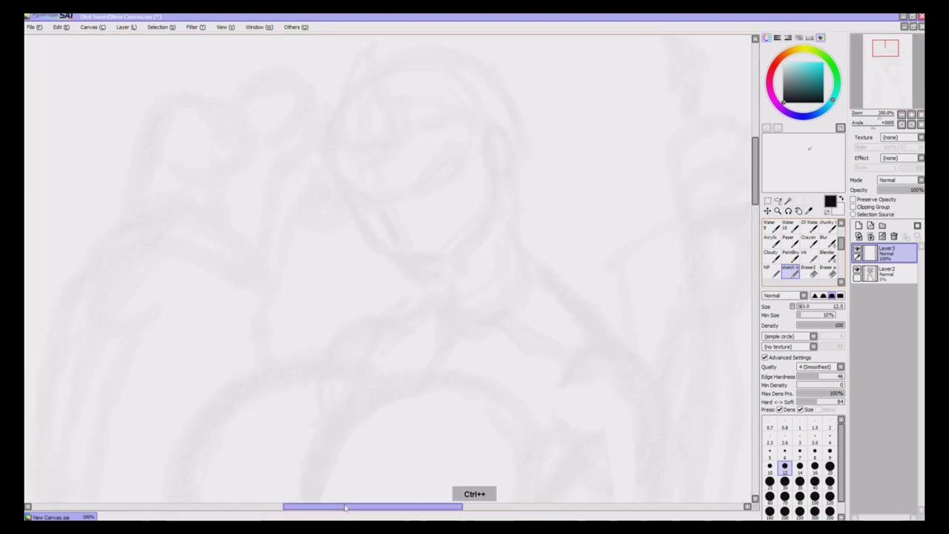
{"action": "key", "text": "ctrl+plus"}
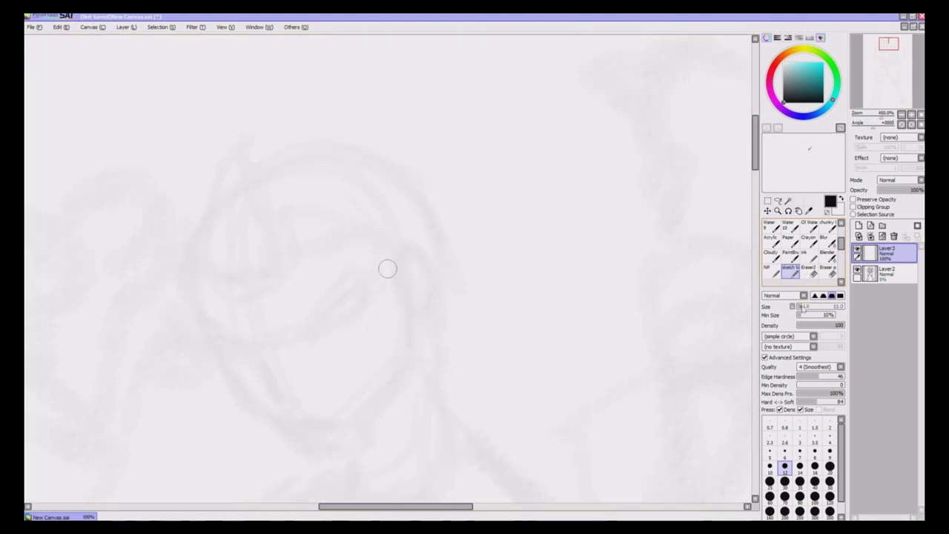
{"action": "left_click_drag", "start_coordinate": [802, 307], "coordinate": [799, 307]}
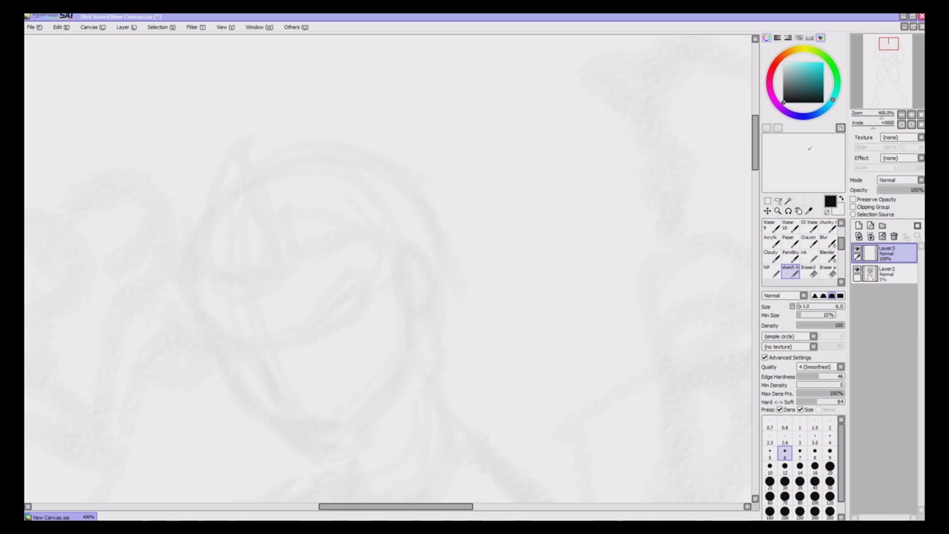
{"action": "mouse_move", "coordinate": [314, 339]}
{"action": "left_mouse_down"}
{"action": "mouse_move", "coordinate": [316, 321]}
{"action": "mouse_move", "coordinate": [350, 289]}
{"action": "left_mouse_up"}
{"action": "mouse_move", "coordinate": [314, 341]}
{"action": "left_mouse_down"}
{"action": "mouse_move", "coordinate": [355, 296]}
{"action": "mouse_move", "coordinate": [307, 348]}
{"action": "mouse_move", "coordinate": [352, 293]}
{"action": "mouse_move", "coordinate": [352, 313]}
{"action": "left_mouse_up"}
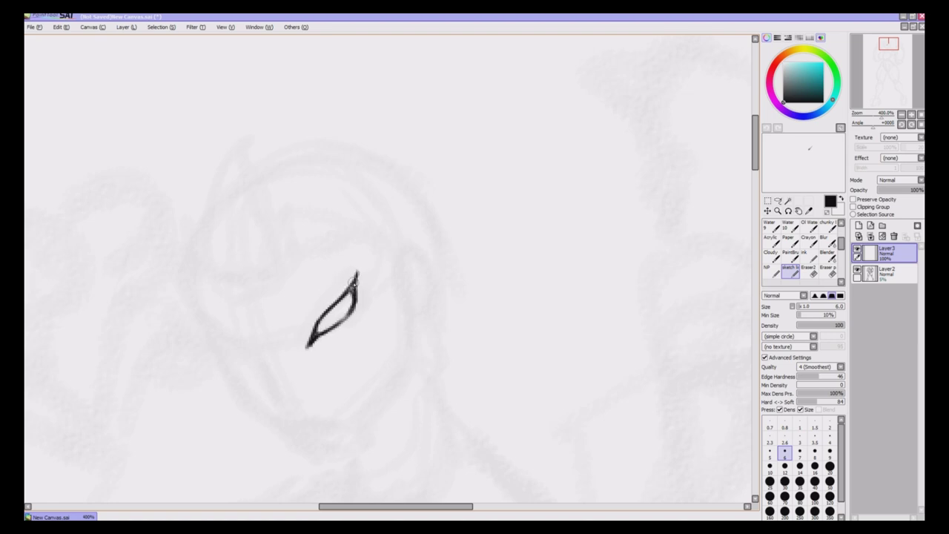
{"action": "mouse_move", "coordinate": [357, 276]}
{"action": "left_mouse_down"}
{"action": "mouse_move", "coordinate": [320, 318]}
{"action": "mouse_move", "coordinate": [338, 263]}
{"action": "mouse_move", "coordinate": [309, 324]}
{"action": "mouse_move", "coordinate": [342, 284]}
{"action": "left_mouse_up"}
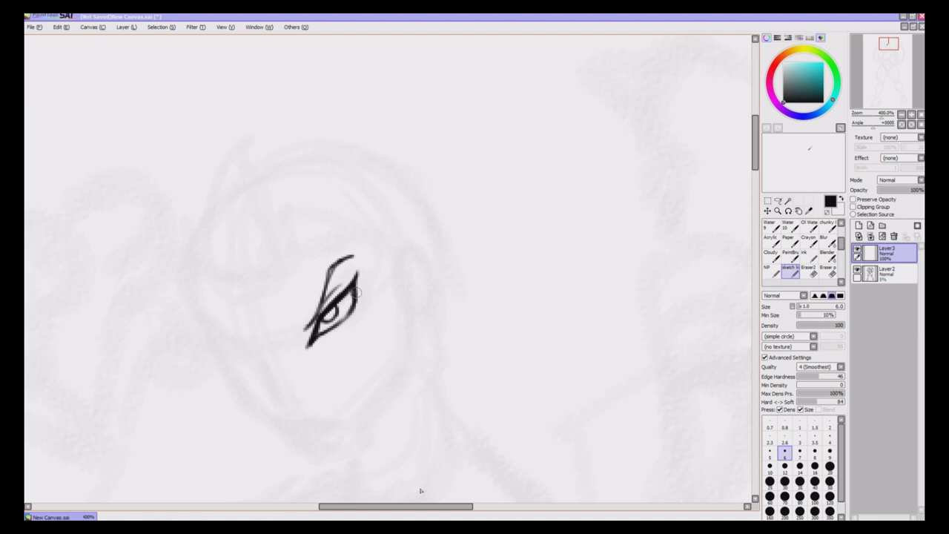
Shift the right-hand eye slightly and adjust its tilt and proportions with a transform
{"action": "left_click", "coordinate": [768, 211]}
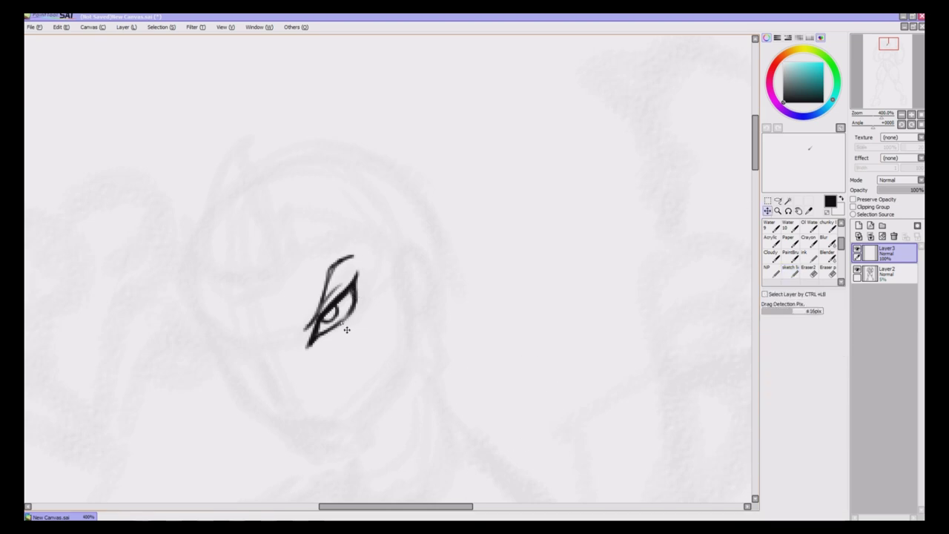
{"action": "left_click_drag", "start_coordinate": [350, 329], "coordinate": [348, 335]}
{"action": "left_click", "coordinate": [768, 201]}
{"action": "key", "text": "ctrl+t"}
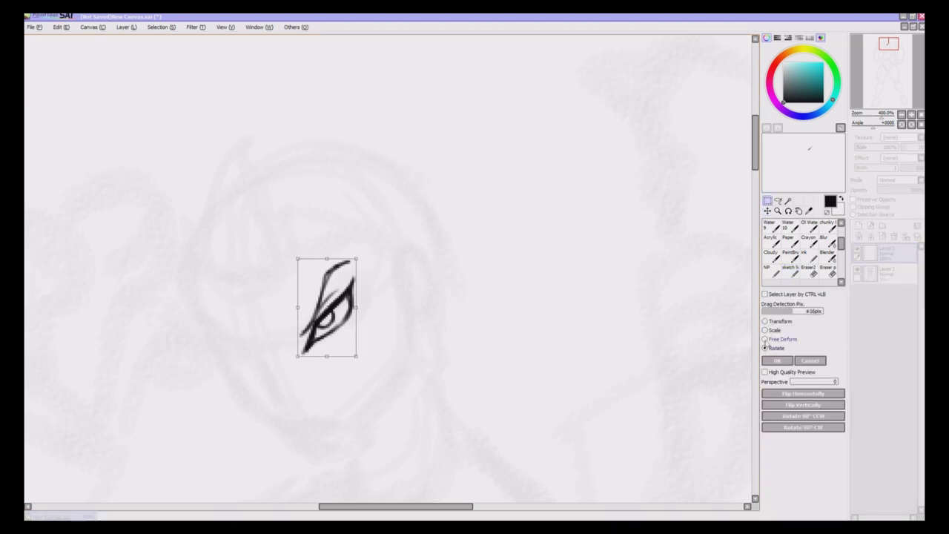
{"action": "left_click_drag", "start_coordinate": [358, 250], "coordinate": [369, 255]}
{"action": "left_click", "coordinate": [780, 362]}
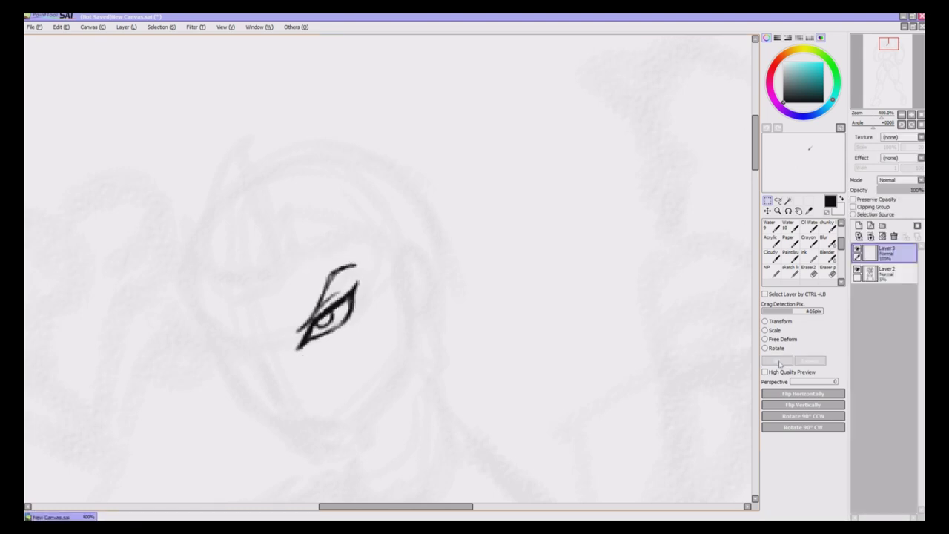
Flip the canvas horizontally and draw the second eye with its lids and iris using the size 6 sketch brush
{"action": "left_click", "coordinate": [92, 27]}
{"action": "left_click", "coordinate": [119, 72]}
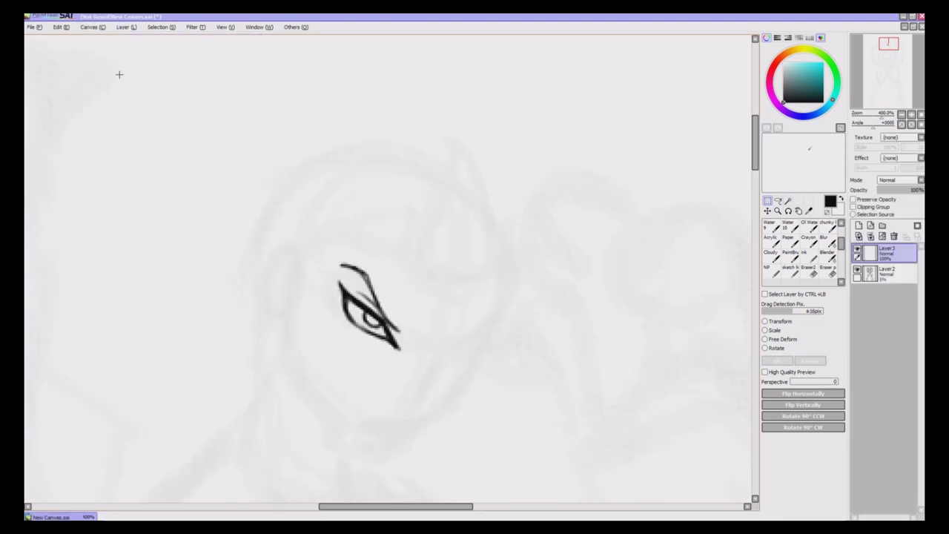
{"action": "left_click", "coordinate": [808, 240]}
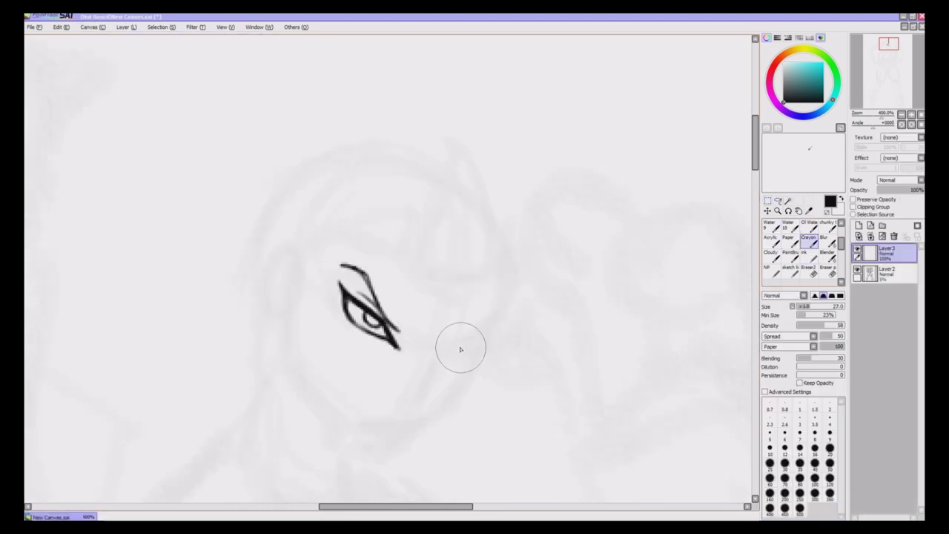
{"action": "left_click", "coordinate": [791, 271]}
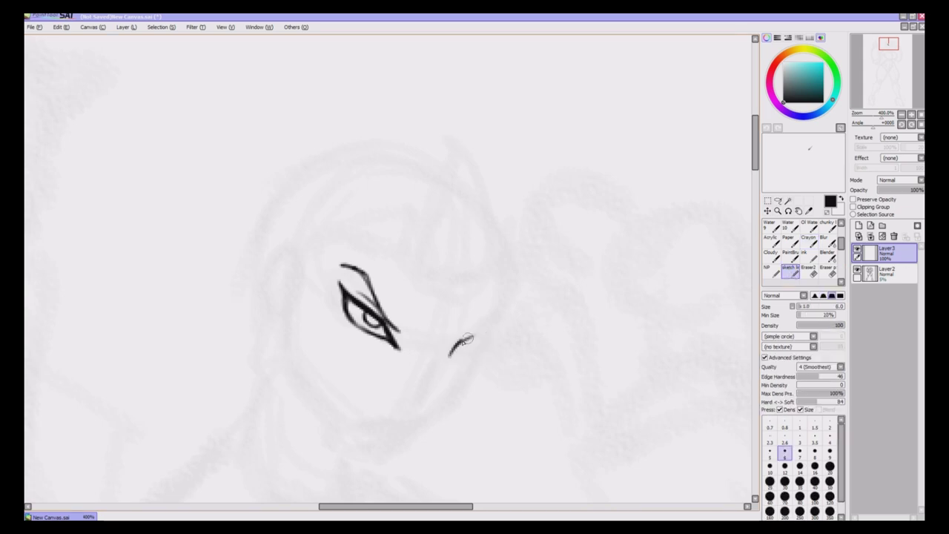
{"action": "mouse_move", "coordinate": [479, 343]}
{"action": "left_mouse_down"}
{"action": "mouse_move", "coordinate": [453, 354]}
{"action": "mouse_move", "coordinate": [492, 322]}
{"action": "mouse_move", "coordinate": [478, 345]}
{"action": "mouse_move", "coordinate": [445, 358]}
{"action": "left_mouse_up"}
{"action": "left_click_drag", "start_coordinate": [471, 341], "coordinate": [474, 340]}
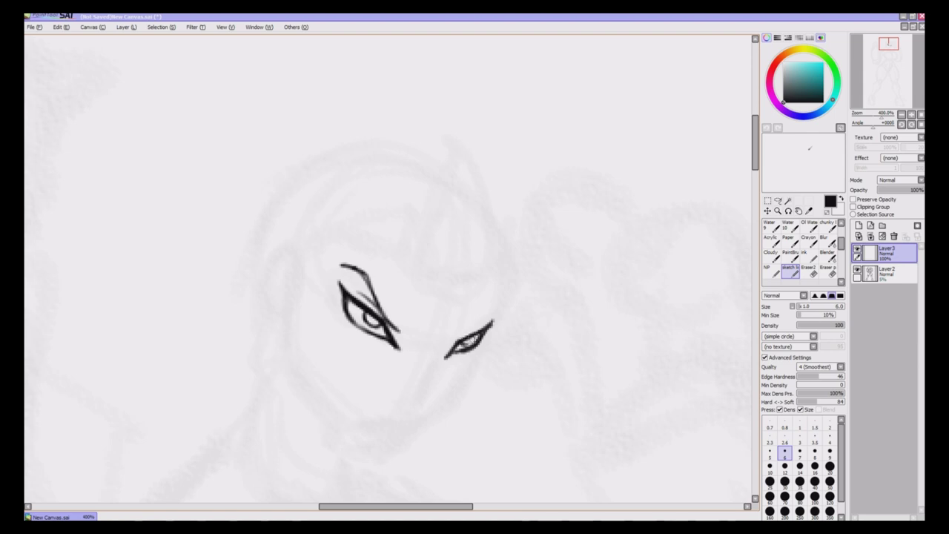
Clean up the second eye's edges with the eraser and draw a hooked brow line above it
{"action": "key", "text": "e"}
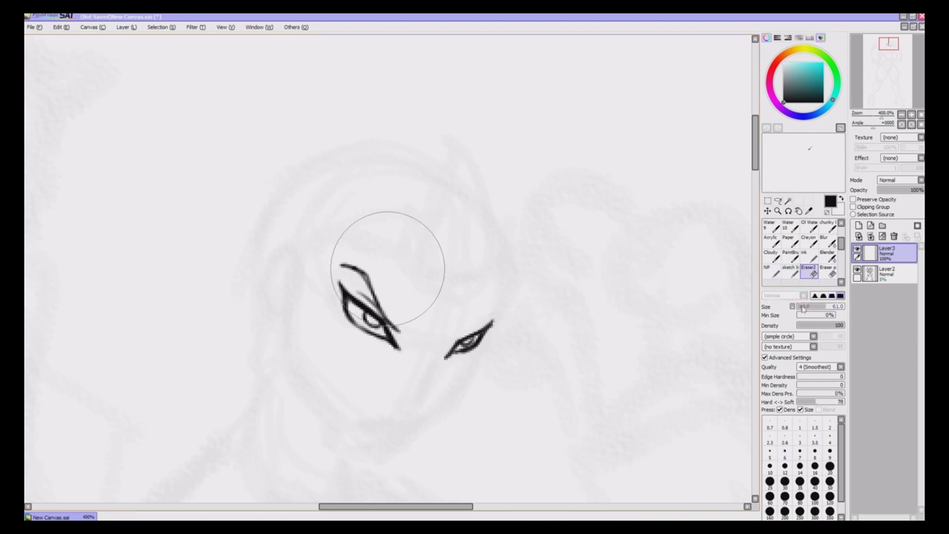
{"action": "mouse_move", "coordinate": [459, 351]}
{"action": "left_mouse_down"}
{"action": "mouse_move", "coordinate": [491, 325]}
{"action": "mouse_move", "coordinate": [456, 354]}
{"action": "mouse_move", "coordinate": [469, 343]}
{"action": "mouse_move", "coordinate": [453, 340]}
{"action": "mouse_move", "coordinate": [492, 306]}
{"action": "left_mouse_up"}
{"action": "left_click", "coordinate": [791, 269]}
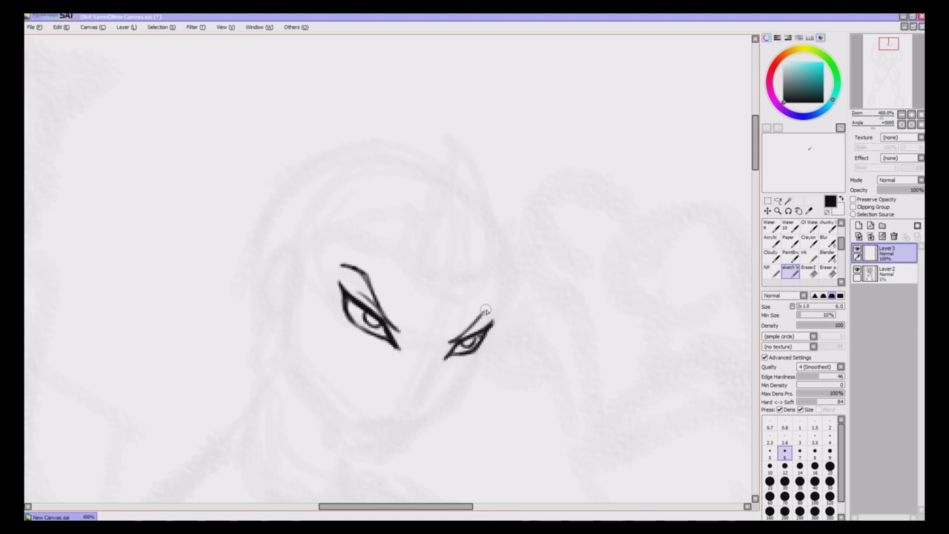
{"action": "mouse_move", "coordinate": [466, 335]}
{"action": "left_mouse_down"}
{"action": "mouse_move", "coordinate": [493, 305]}
{"action": "mouse_move", "coordinate": [473, 322]}
{"action": "left_mouse_up"}
{"action": "key", "text": "e"}
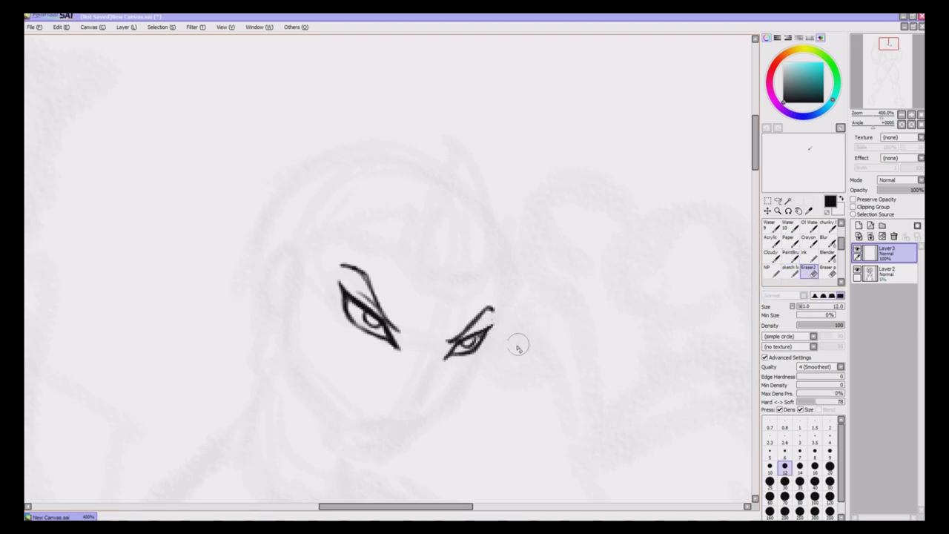
{"action": "key", "text": "e"}
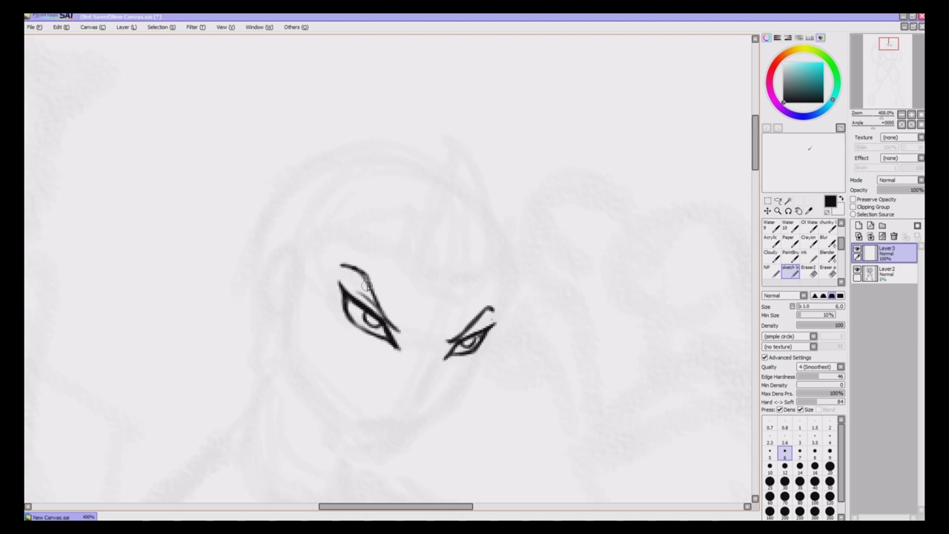
Flip the canvas back horizontally and draw the nose bridge, nose tip and nostril between the eyes
{"action": "left_click", "coordinate": [93, 27]}
{"action": "left_click", "coordinate": [111, 73]}
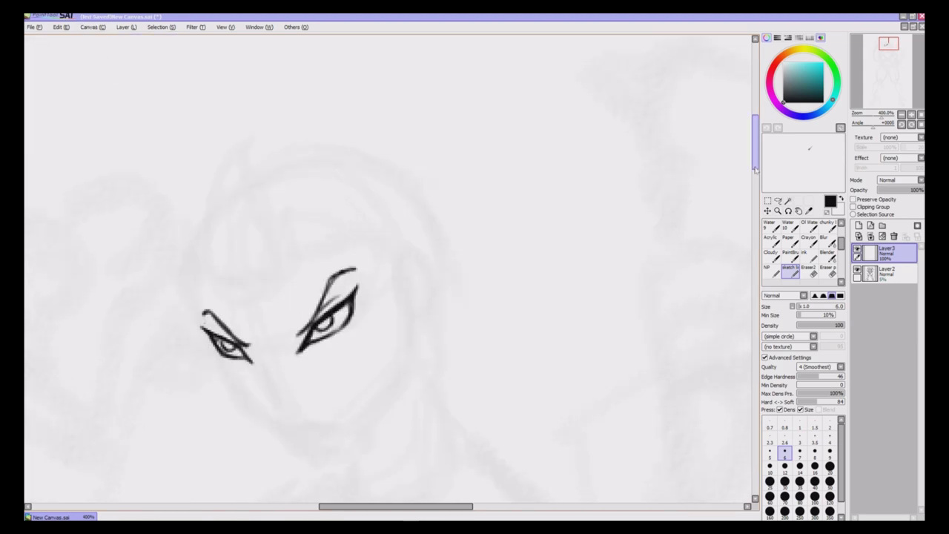
{"action": "scroll", "coordinate": [733, 189], "scroll_direction": "down", "scroll_amount": 3}
{"action": "mouse_move", "coordinate": [252, 277]}
{"action": "left_mouse_down"}
{"action": "mouse_move", "coordinate": [277, 340]}
{"action": "mouse_move", "coordinate": [310, 335]}
{"action": "left_mouse_up"}
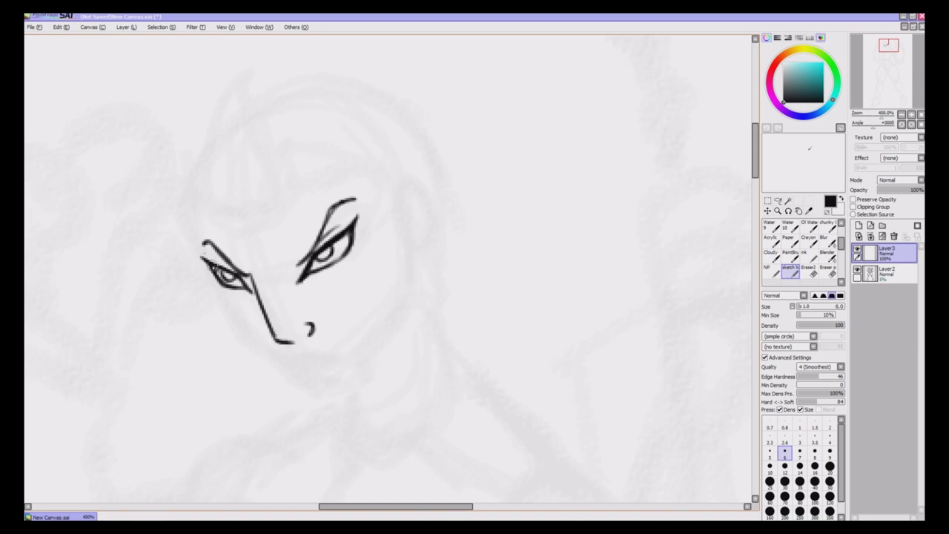
Refine the left-hand eye's outer corner and upper lid, and draw the face outline from the cheek around the chin to the right-hand jaw
{"action": "left_click", "coordinate": [810, 272]}
{"action": "mouse_move", "coordinate": [202, 257]}
{"action": "left_mouse_down"}
{"action": "mouse_move", "coordinate": [211, 274]}
{"action": "mouse_move", "coordinate": [208, 266]}
{"action": "left_mouse_up"}
{"action": "left_click", "coordinate": [791, 268]}
{"action": "mouse_move", "coordinate": [211, 285]}
{"action": "left_mouse_down"}
{"action": "mouse_move", "coordinate": [232, 318]}
{"action": "mouse_move", "coordinate": [261, 335]}
{"action": "mouse_move", "coordinate": [250, 339]}
{"action": "mouse_move", "coordinate": [332, 381]}
{"action": "left_mouse_up"}
{"action": "mouse_move", "coordinate": [408, 260]}
{"action": "left_mouse_down"}
{"action": "mouse_move", "coordinate": [371, 334]}
{"action": "mouse_move", "coordinate": [330, 381]}
{"action": "mouse_move", "coordinate": [310, 384]}
{"action": "mouse_move", "coordinate": [393, 321]}
{"action": "left_mouse_up"}
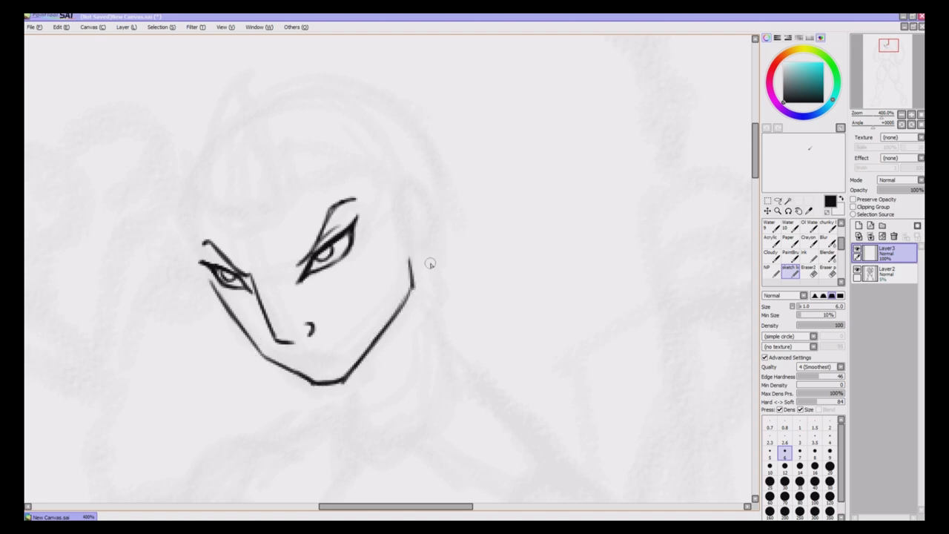
{"action": "left_click_drag", "start_coordinate": [215, 267], "coordinate": [250, 284]}
Draw full upper and lower lips below the nose and erase the face outline where it crosses them
{"action": "left_click_drag", "start_coordinate": [307, 353], "coordinate": [338, 355]}
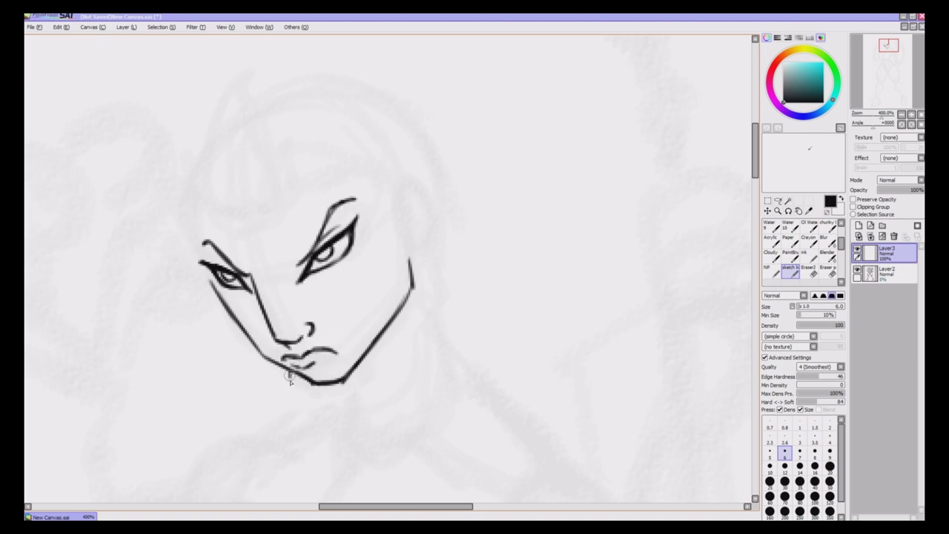
{"action": "mouse_move", "coordinate": [290, 375]}
{"action": "left_mouse_down"}
{"action": "mouse_move", "coordinate": [319, 385]}
{"action": "mouse_move", "coordinate": [330, 375]}
{"action": "mouse_move", "coordinate": [303, 377]}
{"action": "mouse_move", "coordinate": [321, 376]}
{"action": "left_mouse_up"}
{"action": "left_click", "coordinate": [810, 271]}
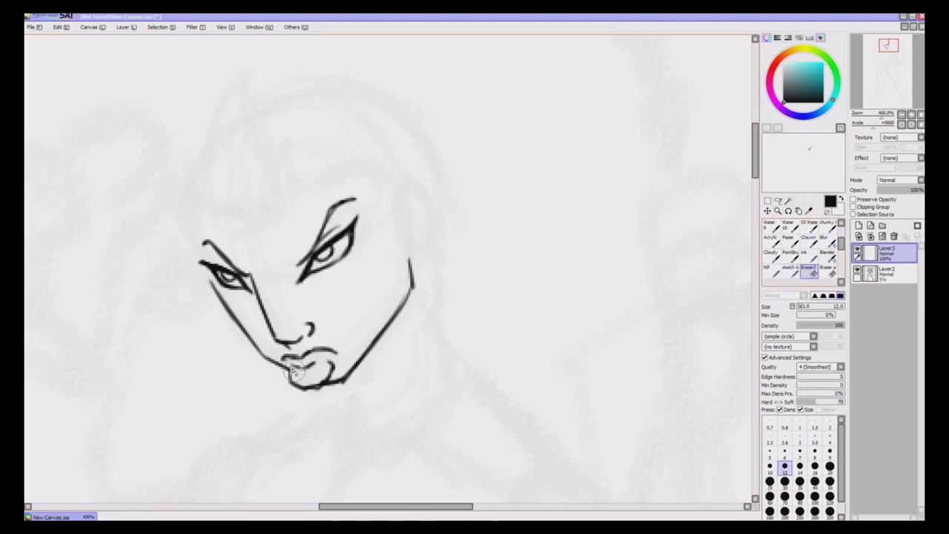
{"action": "left_click", "coordinate": [790, 271]}
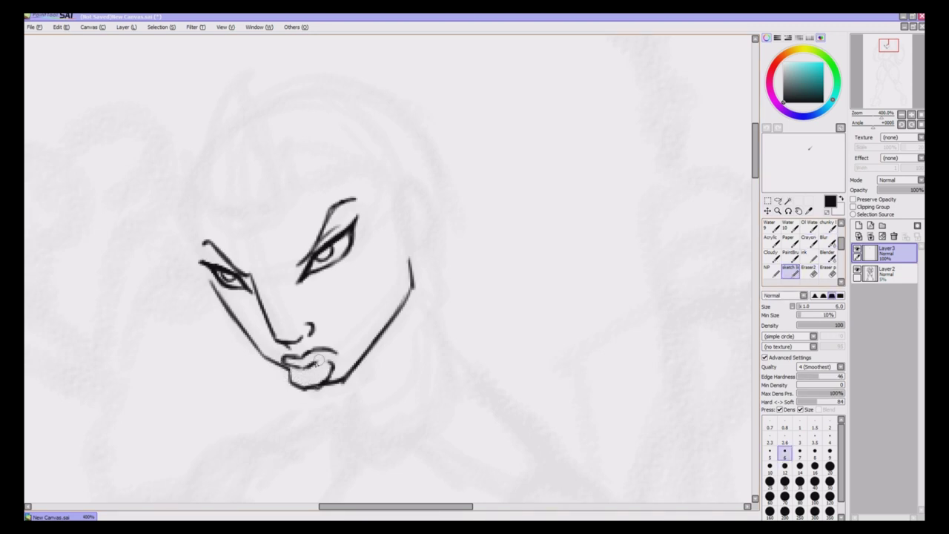
{"action": "mouse_move", "coordinate": [305, 354]}
{"action": "left_mouse_down"}
{"action": "mouse_move", "coordinate": [329, 359]}
{"action": "mouse_move", "coordinate": [300, 384]}
{"action": "mouse_move", "coordinate": [334, 385]}
{"action": "left_mouse_up"}
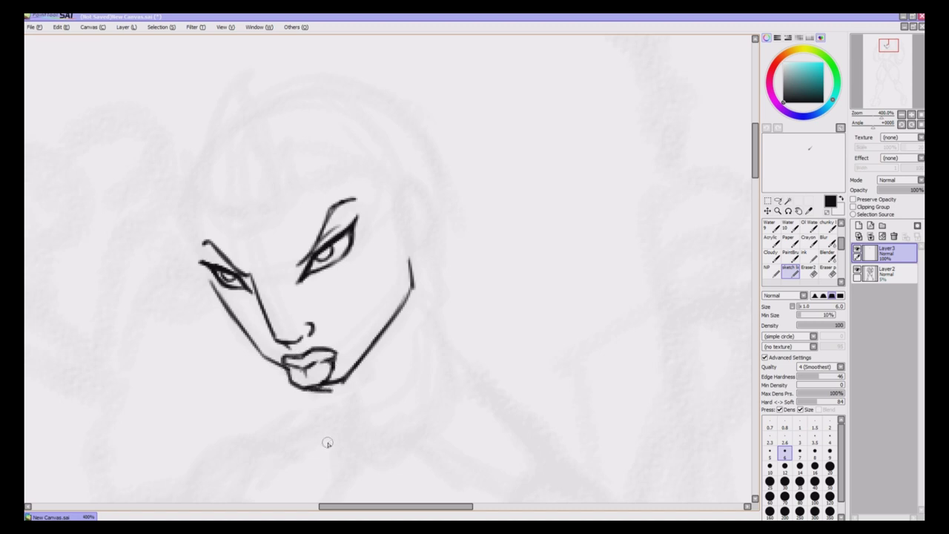
Undo the last chin strokes, erase the old chin corner, and redraw the chin lower and rounder beneath the lips
{"action": "key", "text": "ctrl+plus"}
{"action": "key", "text": "ctrl+minus"}
{"action": "key", "text": "ctrl+z"}
{"action": "key", "text": "ctrl+z"}
{"action": "left_click", "coordinate": [809, 272]}
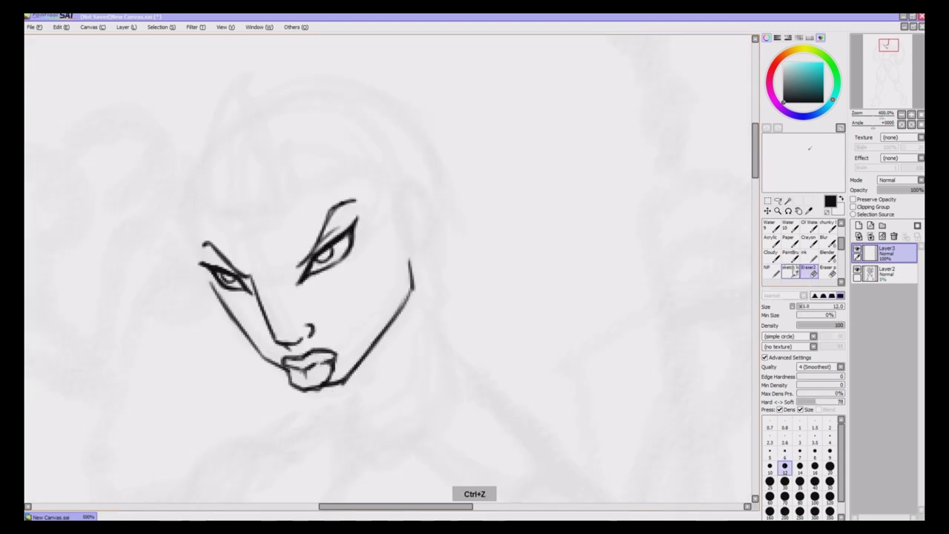
{"action": "mouse_move", "coordinate": [342, 381]}
{"action": "left_mouse_down"}
{"action": "mouse_move", "coordinate": [317, 397]}
{"action": "mouse_move", "coordinate": [335, 385]}
{"action": "left_mouse_up"}
{"action": "left_click", "coordinate": [789, 272]}
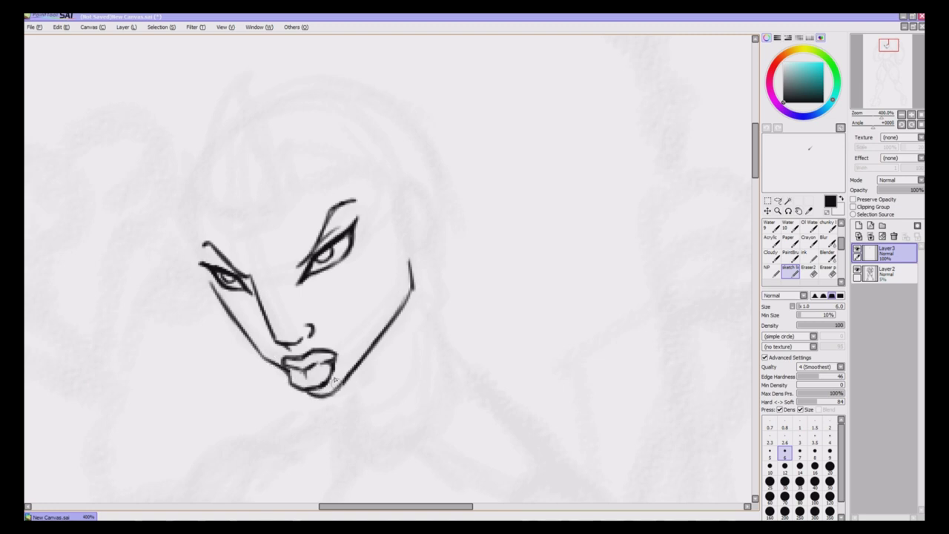
Redraw the right-hand jaw line slightly further inward and erase the old outer line
{"action": "mouse_move", "coordinate": [408, 268]}
{"action": "left_mouse_down"}
{"action": "mouse_move", "coordinate": [404, 305]}
{"action": "mouse_move", "coordinate": [380, 339]}
{"action": "left_mouse_up"}
{"action": "left_click", "coordinate": [808, 271]}
{"action": "left_click_drag", "start_coordinate": [412, 260], "coordinate": [402, 328]}
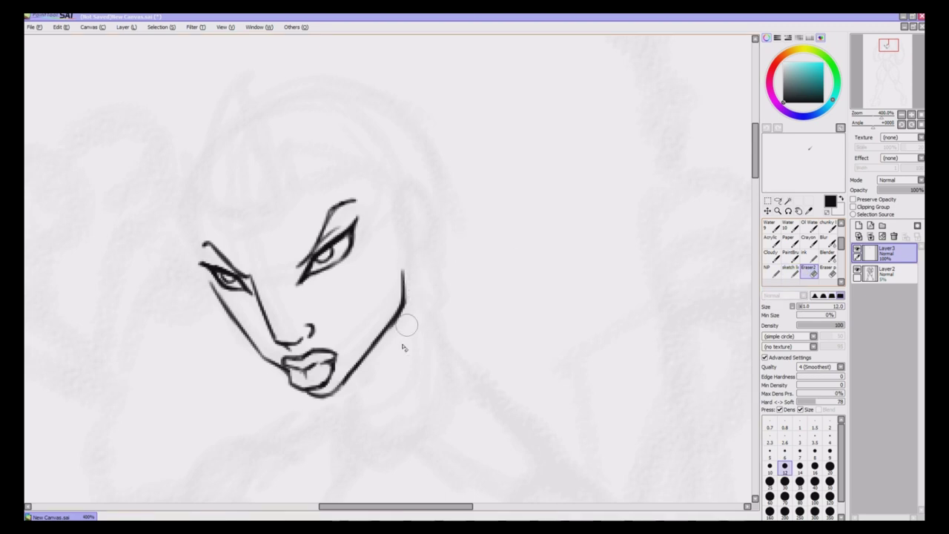
Draw the right-hand ear with inner folds and a round earring, and add a small mark under the lower lip
{"action": "left_click", "coordinate": [790, 271]}
{"action": "mouse_move", "coordinate": [393, 231]}
{"action": "left_mouse_down"}
{"action": "mouse_move", "coordinate": [406, 205]}
{"action": "mouse_move", "coordinate": [426, 235]}
{"action": "mouse_move", "coordinate": [394, 265]}
{"action": "mouse_move", "coordinate": [405, 260]}
{"action": "left_mouse_up"}
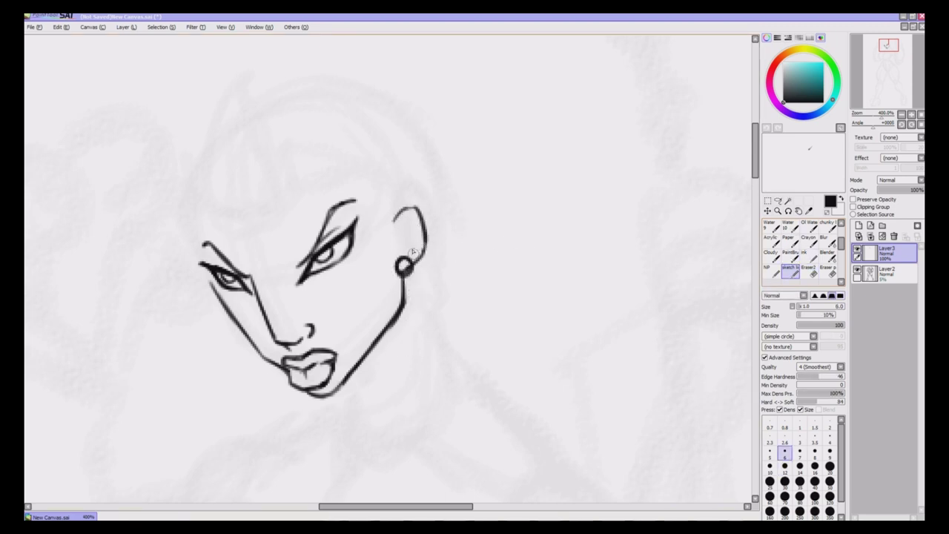
{"action": "mouse_move", "coordinate": [320, 386]}
{"action": "left_mouse_down"}
{"action": "mouse_move", "coordinate": [304, 394]}
{"action": "mouse_move", "coordinate": [320, 393]}
{"action": "left_mouse_up"}
{"action": "left_click", "coordinate": [809, 271]}
{"action": "left_click_drag", "start_coordinate": [407, 268], "coordinate": [402, 268]}
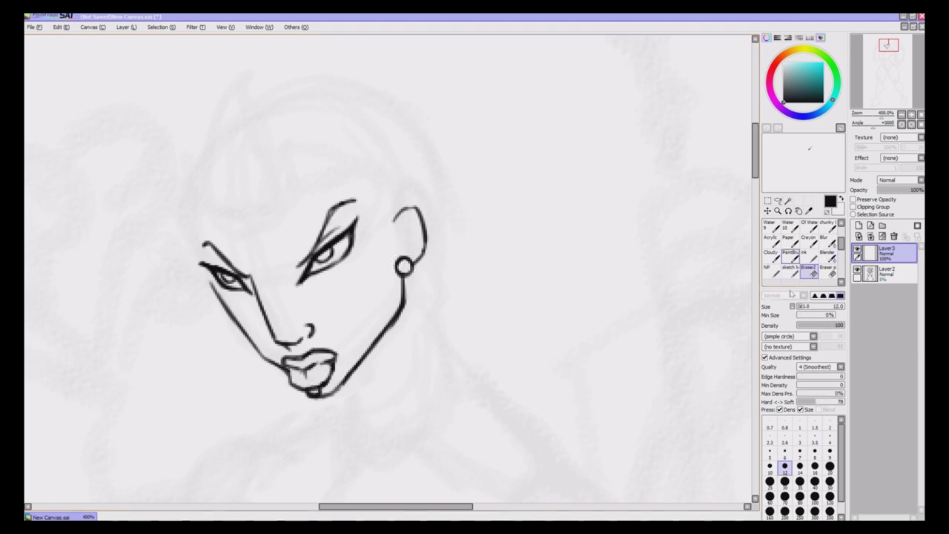
{"action": "left_click", "coordinate": [789, 271]}
{"action": "left_click_drag", "start_coordinate": [404, 217], "coordinate": [403, 250]}
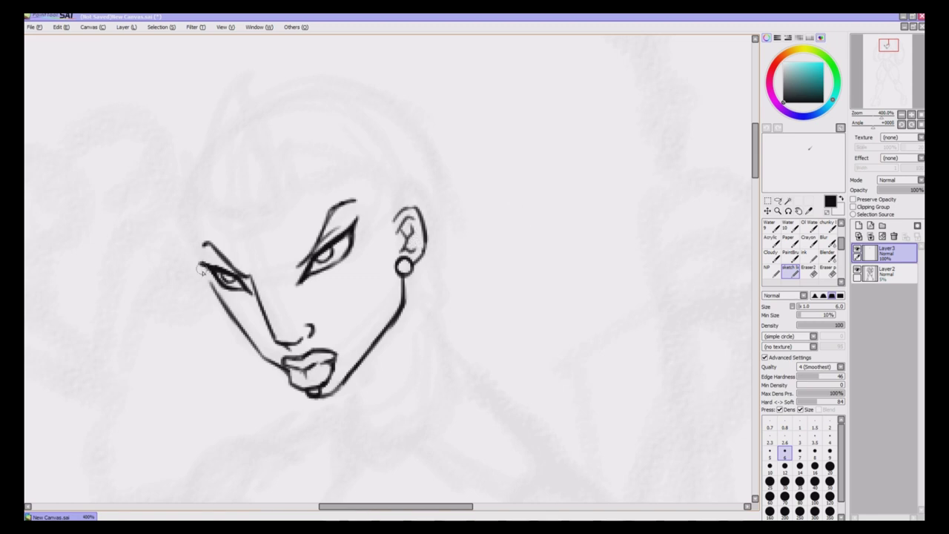
Extend the left-hand forehead edge upward and add a round mark on each cheek plus a curved right-hand cheekbone line
{"action": "mouse_move", "coordinate": [198, 269]}
{"action": "left_mouse_down"}
{"action": "mouse_move", "coordinate": [206, 192]}
{"action": "mouse_move", "coordinate": [200, 265]}
{"action": "left_mouse_up"}
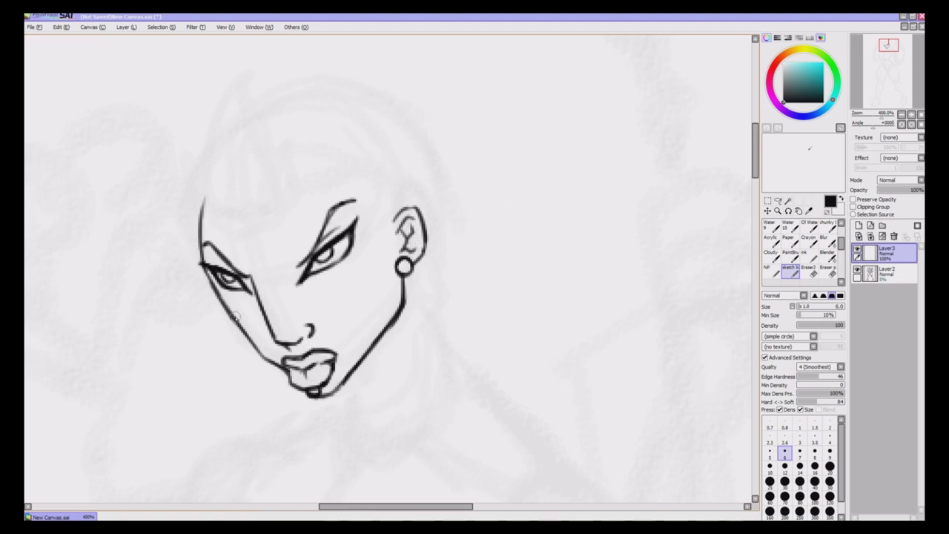
{"action": "mouse_move", "coordinate": [364, 256]}
{"action": "left_mouse_down"}
{"action": "mouse_move", "coordinate": [352, 274]}
{"action": "mouse_move", "coordinate": [363, 258]}
{"action": "left_mouse_up"}
{"action": "left_click_drag", "start_coordinate": [220, 290], "coordinate": [229, 310]}
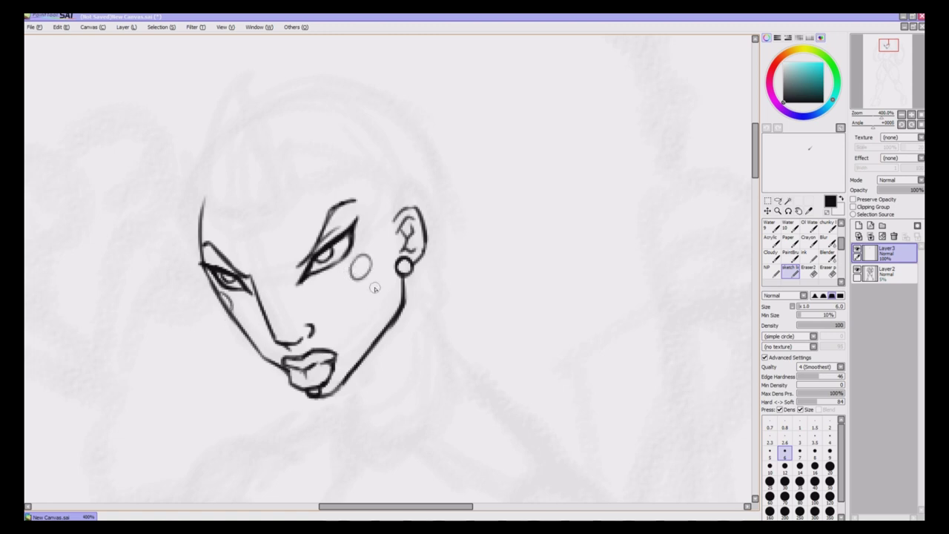
{"action": "left_click_drag", "start_coordinate": [371, 285], "coordinate": [353, 327]}
Outline a tall pointed quiff above the forehead with a jagged hairline and smaller side tufts
{"action": "mouse_move", "coordinate": [240, 214]}
{"action": "left_mouse_down"}
{"action": "mouse_move", "coordinate": [216, 158]}
{"action": "mouse_move", "coordinate": [224, 178]}
{"action": "mouse_move", "coordinate": [261, 68]}
{"action": "mouse_move", "coordinate": [283, 87]}
{"action": "left_mouse_up"}
{"action": "mouse_move", "coordinate": [286, 198]}
{"action": "left_mouse_down"}
{"action": "mouse_move", "coordinate": [319, 125]}
{"action": "mouse_move", "coordinate": [332, 152]}
{"action": "mouse_move", "coordinate": [308, 189]}
{"action": "mouse_move", "coordinate": [320, 128]}
{"action": "mouse_move", "coordinate": [304, 169]}
{"action": "left_mouse_up"}
{"action": "left_click_drag", "start_coordinate": [326, 122], "coordinate": [324, 148]}
{"action": "mouse_move", "coordinate": [239, 187]}
{"action": "left_mouse_down"}
{"action": "mouse_move", "coordinate": [250, 213]}
{"action": "mouse_move", "coordinate": [286, 201]}
{"action": "left_mouse_up"}
{"action": "left_click_drag", "start_coordinate": [273, 74], "coordinate": [303, 152]}
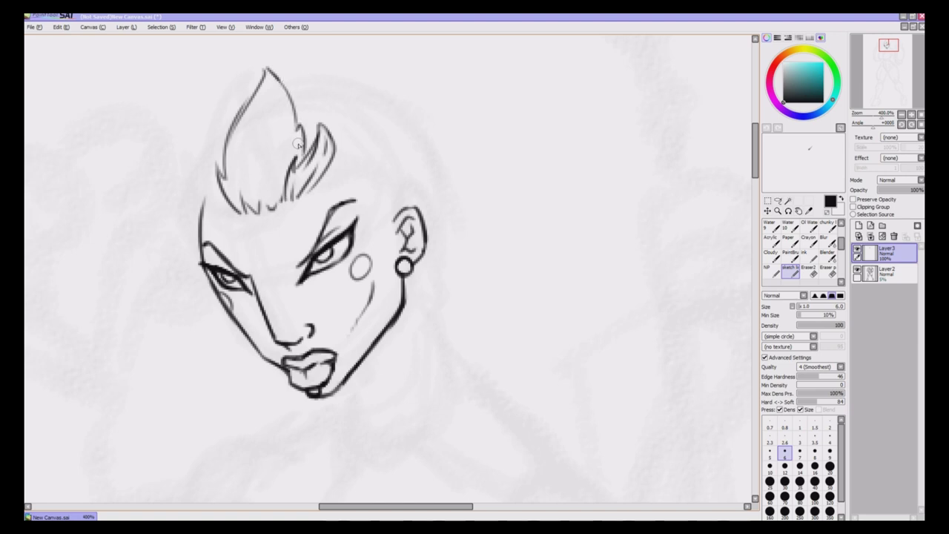
{"action": "mouse_move", "coordinate": [229, 205]}
{"action": "left_mouse_down"}
{"action": "mouse_move", "coordinate": [208, 166]}
{"action": "mouse_move", "coordinate": [215, 195]}
{"action": "mouse_move", "coordinate": [208, 186]}
{"action": "mouse_move", "coordinate": [211, 130]}
{"action": "left_mouse_up"}
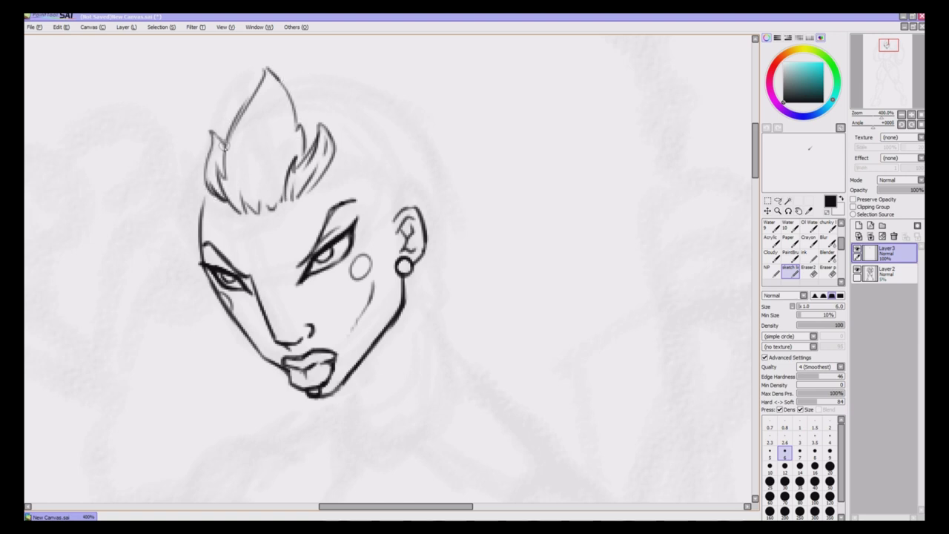
Add inner strand lines to the quiff and strengthen its outer edges
{"action": "left_click_drag", "start_coordinate": [265, 77], "coordinate": [227, 138]}
{"action": "mouse_move", "coordinate": [261, 98]}
{"action": "left_mouse_down"}
{"action": "mouse_move", "coordinate": [224, 173]}
{"action": "mouse_move", "coordinate": [239, 174]}
{"action": "left_mouse_up"}
{"action": "mouse_move", "coordinate": [250, 127]}
{"action": "left_mouse_down"}
{"action": "mouse_move", "coordinate": [235, 181]}
{"action": "mouse_move", "coordinate": [228, 175]}
{"action": "left_mouse_up"}
{"action": "left_click_drag", "start_coordinate": [289, 116], "coordinate": [292, 160]}
{"action": "left_click_drag", "start_coordinate": [282, 83], "coordinate": [294, 126]}
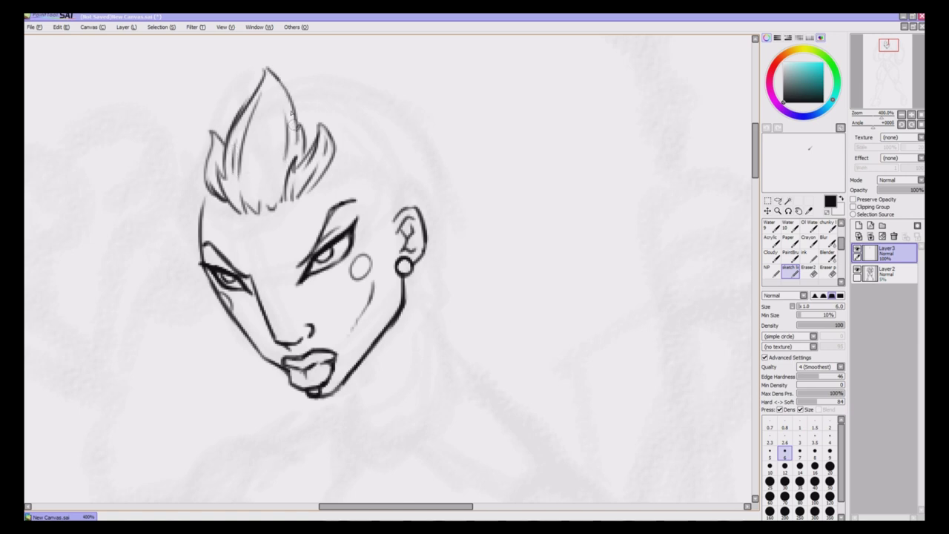
Draw the spiky hairline from the quiff down to the right-hand ear and the short hair at the left-hand temple
{"action": "mouse_move", "coordinate": [333, 157]}
{"action": "left_mouse_down"}
{"action": "mouse_move", "coordinate": [374, 171]}
{"action": "mouse_move", "coordinate": [369, 163]}
{"action": "mouse_move", "coordinate": [373, 200]}
{"action": "mouse_move", "coordinate": [391, 194]}
{"action": "mouse_move", "coordinate": [384, 226]}
{"action": "left_mouse_up"}
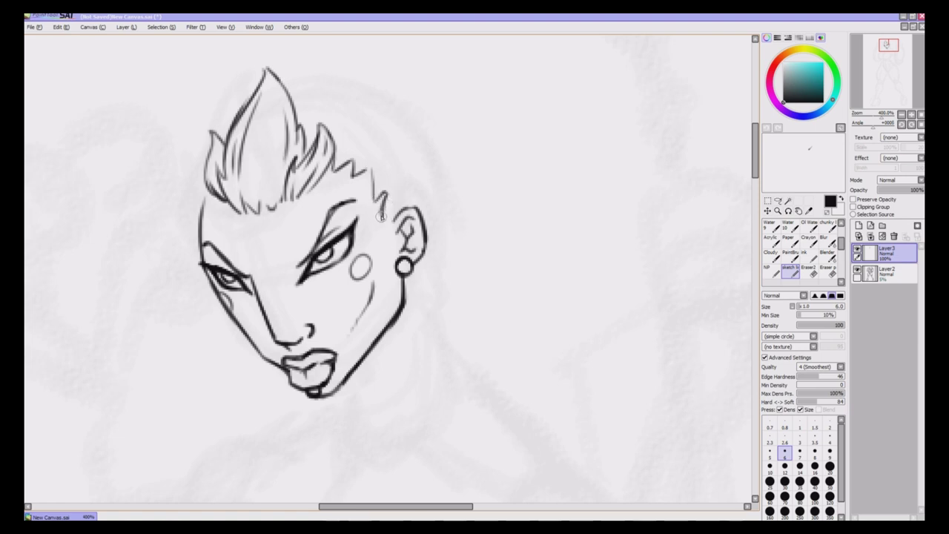
{"action": "left_click_drag", "start_coordinate": [385, 266], "coordinate": [390, 229]}
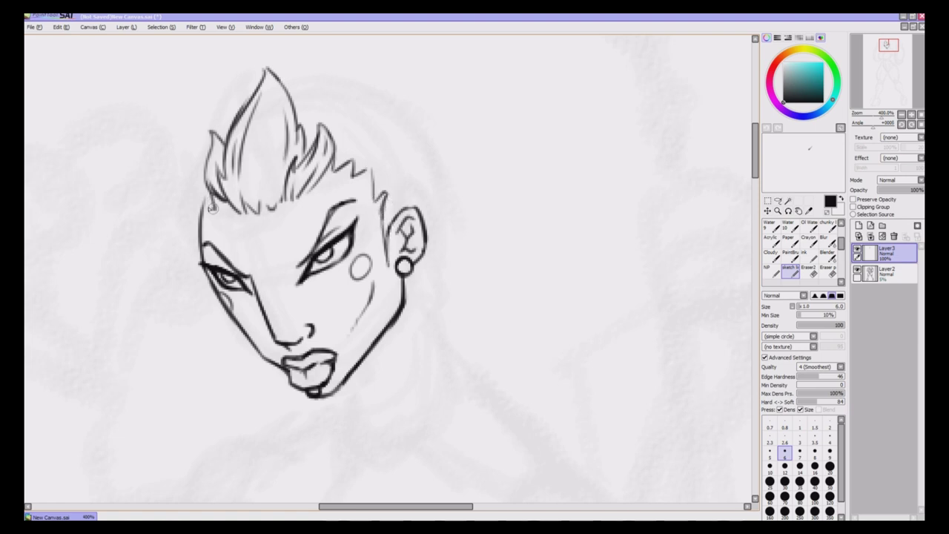
{"action": "left_click_drag", "start_coordinate": [213, 209], "coordinate": [204, 219]}
{"action": "mouse_move", "coordinate": [205, 172]}
{"action": "left_mouse_down"}
{"action": "mouse_move", "coordinate": [195, 190]}
{"action": "mouse_move", "coordinate": [198, 243]}
{"action": "mouse_move", "coordinate": [195, 194]}
{"action": "left_mouse_up"}
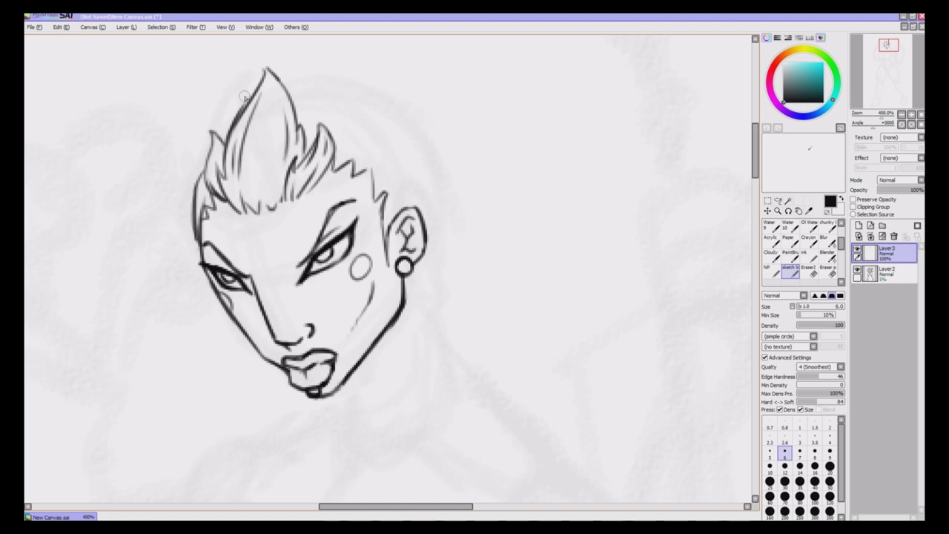
{"action": "left_click_drag", "start_coordinate": [289, 94], "coordinate": [337, 91]}
{"action": "key", "text": "ctrl+z"}
{"action": "mouse_move", "coordinate": [292, 98]}
{"action": "left_mouse_down"}
{"action": "mouse_move", "coordinate": [335, 92]}
{"action": "mouse_move", "coordinate": [322, 91]}
{"action": "mouse_move", "coordinate": [357, 98]}
{"action": "mouse_move", "coordinate": [333, 93]}
{"action": "mouse_move", "coordinate": [363, 101]}
{"action": "mouse_move", "coordinate": [426, 159]}
{"action": "left_mouse_up"}
{"action": "mouse_move", "coordinate": [382, 110]}
{"action": "left_mouse_down"}
{"action": "mouse_move", "coordinate": [416, 143]}
{"action": "mouse_move", "coordinate": [475, 264]}
{"action": "left_mouse_up"}
{"action": "key", "text": "ctrl+z"}
{"action": "key", "text": "ctrl+z"}
{"action": "key", "text": "ctrl+z"}
{"action": "key", "text": "ctrl+z"}
{"action": "key", "text": "ctrl+z"}
{"action": "key", "text": "ctrl+z"}
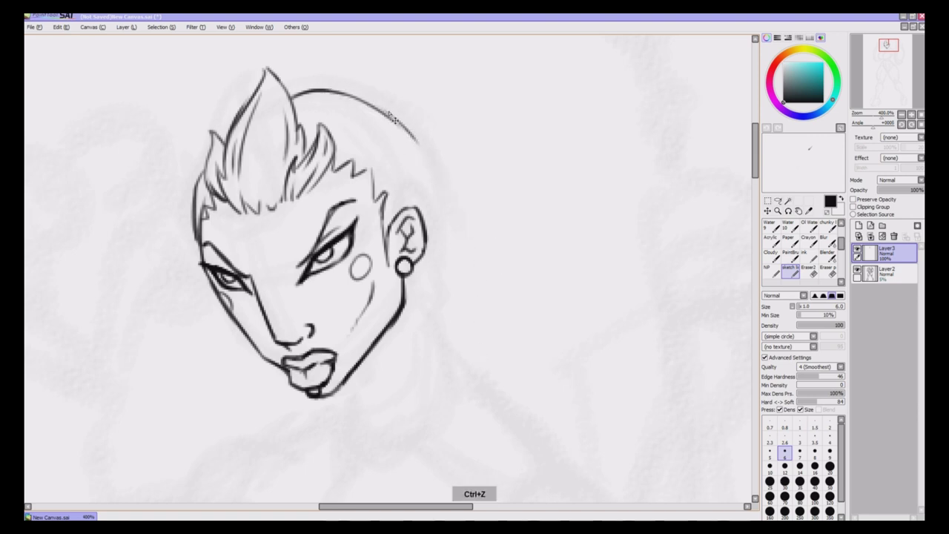
{"action": "mouse_move", "coordinate": [289, 95]}
{"action": "left_mouse_down"}
{"action": "mouse_move", "coordinate": [420, 137]}
{"action": "mouse_move", "coordinate": [383, 112]}
{"action": "mouse_move", "coordinate": [478, 230]}
{"action": "left_mouse_up"}
{"action": "key", "text": "ctrl+z"}
{"action": "key", "text": "ctrl+z"}
{"action": "key", "text": "ctrl+z"}
{"action": "left_click_drag", "start_coordinate": [291, 95], "coordinate": [479, 234]}
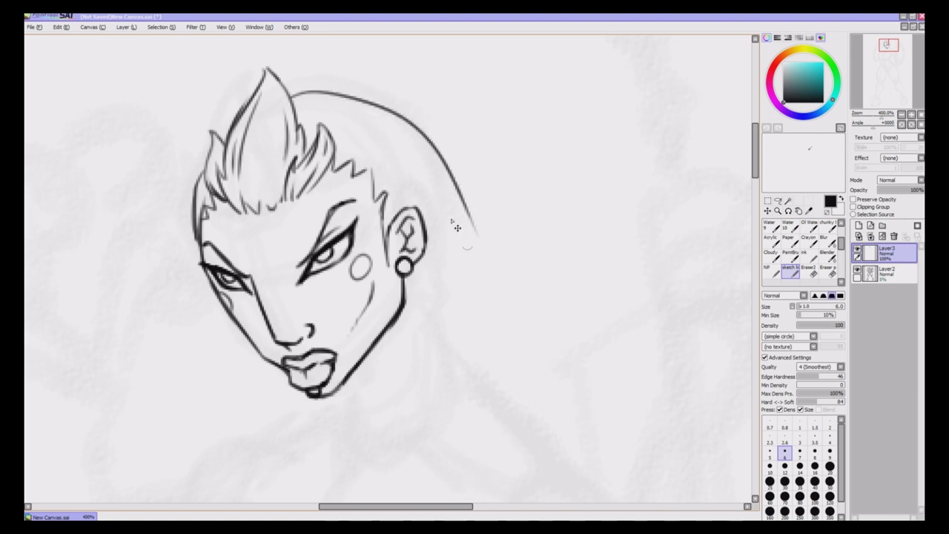
{"action": "key", "text": "ctrl+z"}
{"action": "left_click_drag", "start_coordinate": [291, 95], "coordinate": [498, 200]}
{"action": "key", "text": "ctrl+z"}
Draw the curved outline of the head from behind the quiff down to behind the right-hand ear
{"action": "left_click_drag", "start_coordinate": [292, 95], "coordinate": [441, 220]}
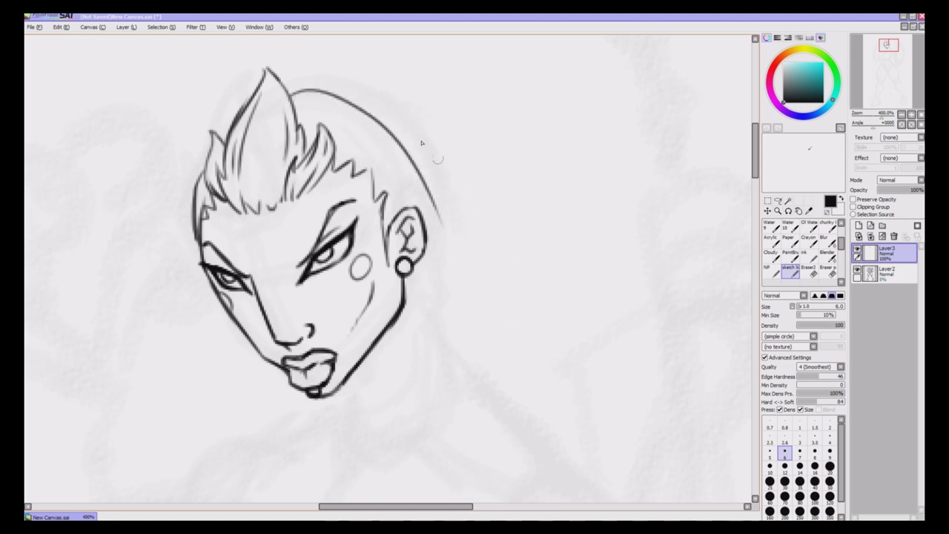
Redraw the back outline of the hair as a long curve past the right-hand ear and erase the overlapping line
{"action": "key", "text": "ctrl+z"}
{"action": "left_click_drag", "start_coordinate": [292, 95], "coordinate": [467, 254]}
{"action": "key", "text": "ctrl+z"}
{"action": "mouse_move", "coordinate": [291, 95]}
{"action": "left_mouse_down"}
{"action": "mouse_move", "coordinate": [417, 176]}
{"action": "mouse_move", "coordinate": [420, 199]}
{"action": "left_mouse_up"}
{"action": "left_click_drag", "start_coordinate": [369, 106], "coordinate": [442, 189]}
{"action": "key", "text": "ctrl+z"}
{"action": "key", "text": "ctrl+z"}
{"action": "mouse_move", "coordinate": [391, 120]}
{"action": "left_mouse_down"}
{"action": "mouse_move", "coordinate": [475, 311]}
{"action": "mouse_move", "coordinate": [465, 295]}
{"action": "left_mouse_up"}
{"action": "left_click", "coordinate": [809, 270]}
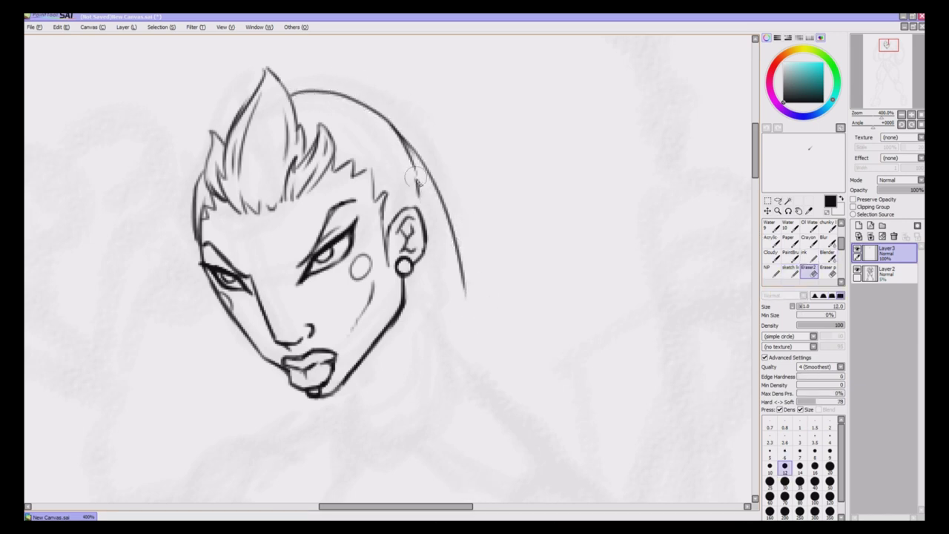
{"action": "left_click", "coordinate": [790, 270]}
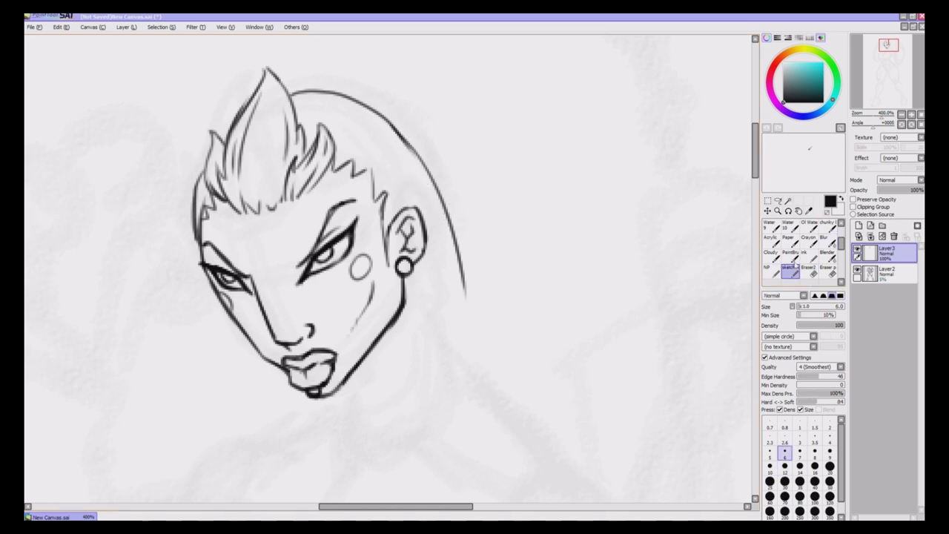
Close the swept-back hair to a point behind the ear and add strand lines around the ear and crown
{"action": "left_click_drag", "start_coordinate": [410, 197], "coordinate": [458, 319]}
{"action": "left_click_drag", "start_coordinate": [385, 215], "coordinate": [406, 198]}
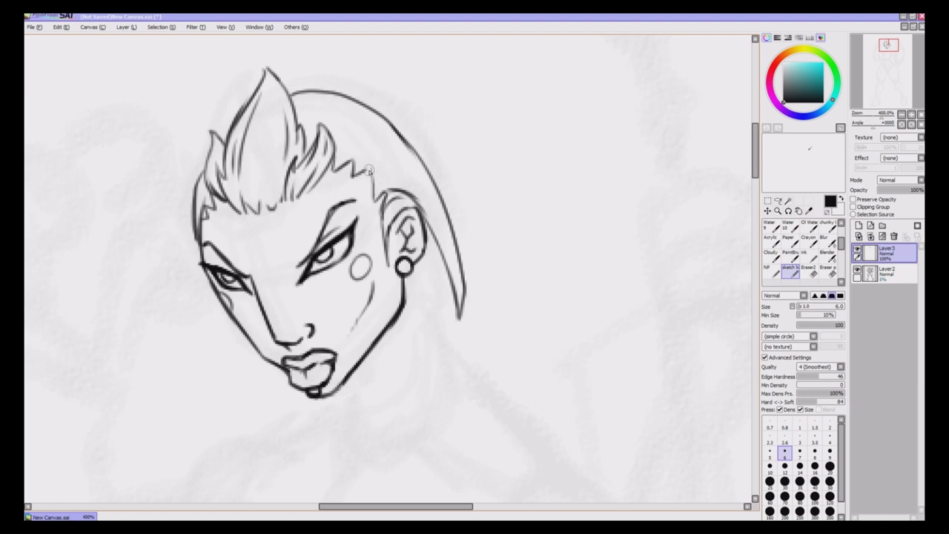
{"action": "mouse_move", "coordinate": [371, 171]}
{"action": "left_mouse_down"}
{"action": "mouse_move", "coordinate": [383, 159]}
{"action": "mouse_move", "coordinate": [405, 161]}
{"action": "left_mouse_up"}
{"action": "left_click_drag", "start_coordinate": [330, 112], "coordinate": [389, 121]}
{"action": "mouse_move", "coordinate": [327, 113]}
{"action": "left_mouse_down"}
{"action": "mouse_move", "coordinate": [364, 111]}
{"action": "mouse_move", "coordinate": [295, 115]}
{"action": "left_mouse_up"}
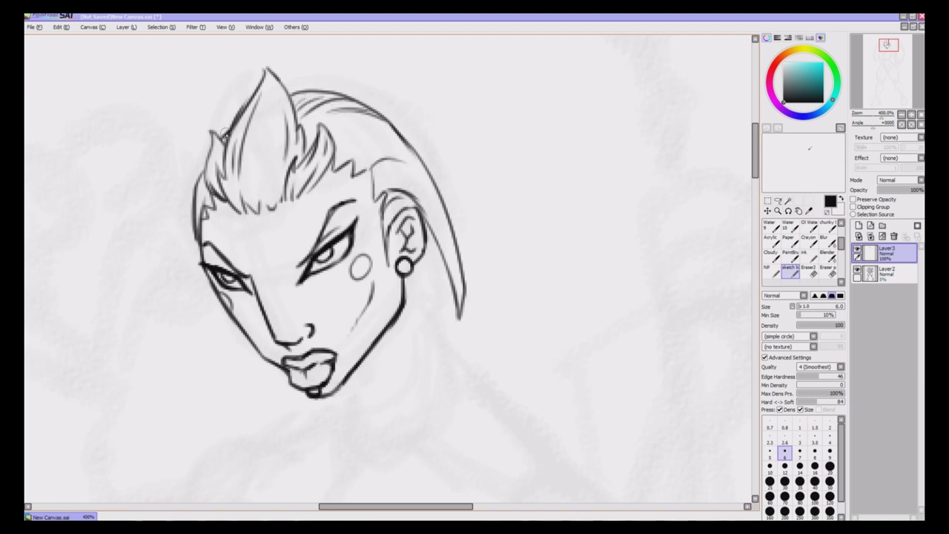
{"action": "left_click_drag", "start_coordinate": [416, 165], "coordinate": [438, 195]}
{"action": "left_click_drag", "start_coordinate": [406, 139], "coordinate": [435, 185]}
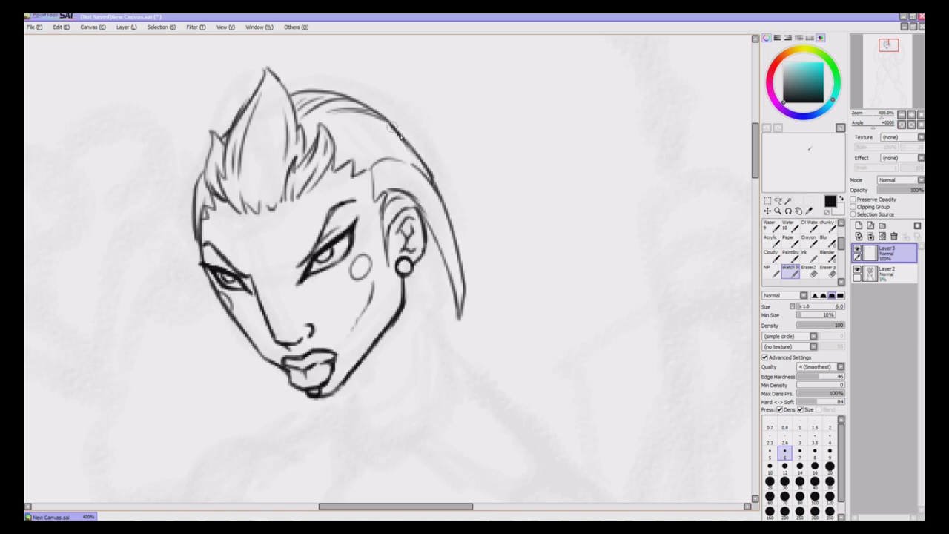
Draw the neck outline, right-hand shoulder slope, collarbones and the notch at the base of the throat
{"action": "scroll", "coordinate": [441, 294], "scroll_direction": "down", "scroll_amount": 3}
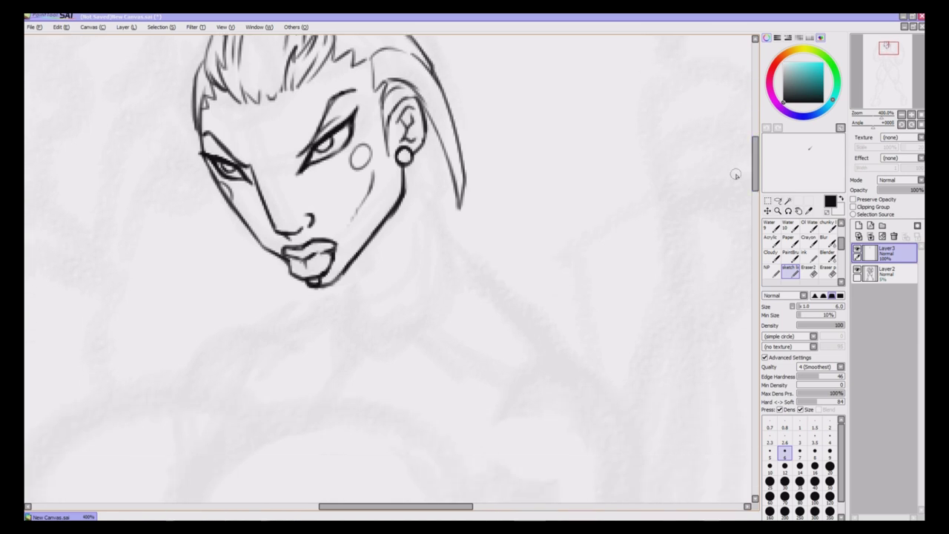
{"action": "mouse_move", "coordinate": [407, 166]}
{"action": "left_mouse_down"}
{"action": "mouse_move", "coordinate": [427, 212]}
{"action": "mouse_move", "coordinate": [519, 333]}
{"action": "left_mouse_up"}
{"action": "left_click_drag", "start_coordinate": [352, 269], "coordinate": [357, 294]}
{"action": "mouse_move", "coordinate": [356, 335]}
{"action": "left_mouse_down"}
{"action": "mouse_move", "coordinate": [394, 341]}
{"action": "mouse_move", "coordinate": [512, 399]}
{"action": "left_mouse_up"}
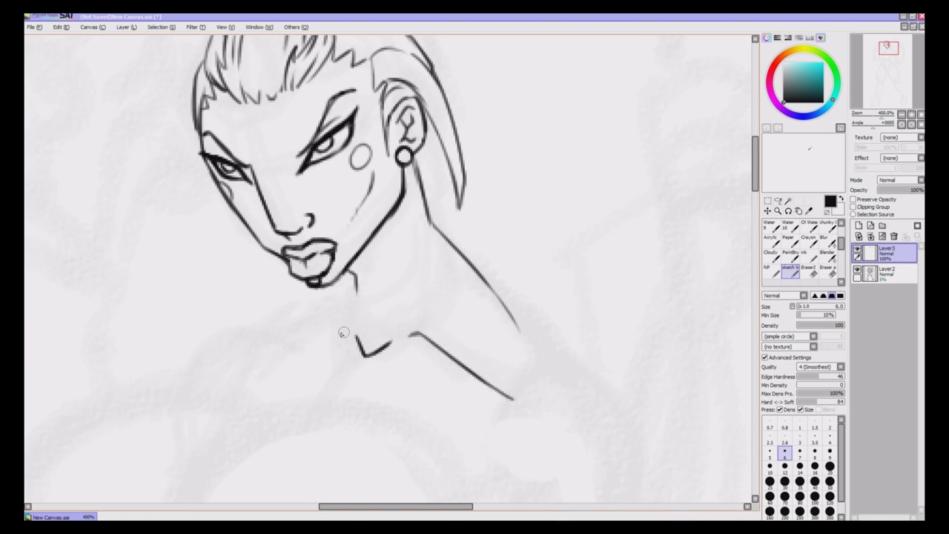
{"action": "left_click_drag", "start_coordinate": [344, 329], "coordinate": [272, 345]}
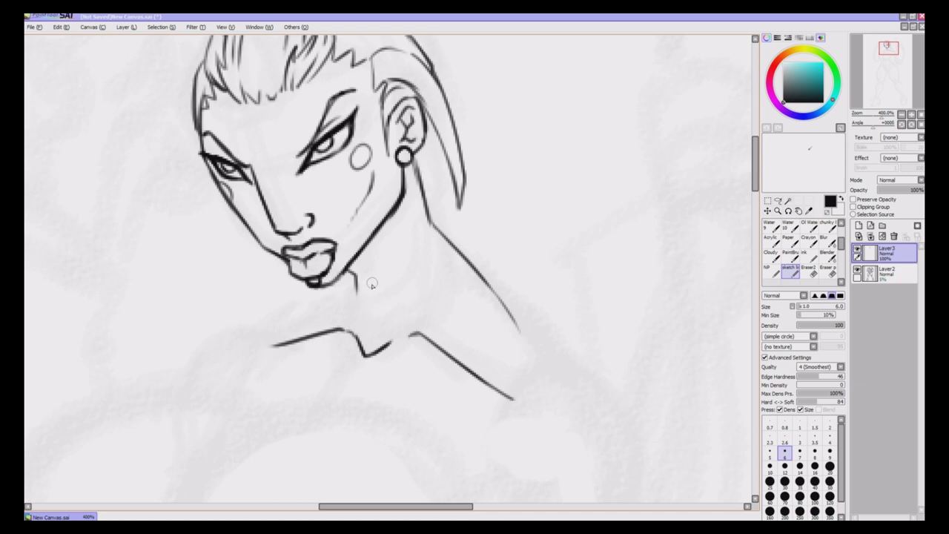
{"action": "left_click_drag", "start_coordinate": [356, 278], "coordinate": [355, 312]}
{"action": "left_click_drag", "start_coordinate": [393, 335], "coordinate": [399, 320]}
{"action": "left_click_drag", "start_coordinate": [398, 217], "coordinate": [402, 274]}
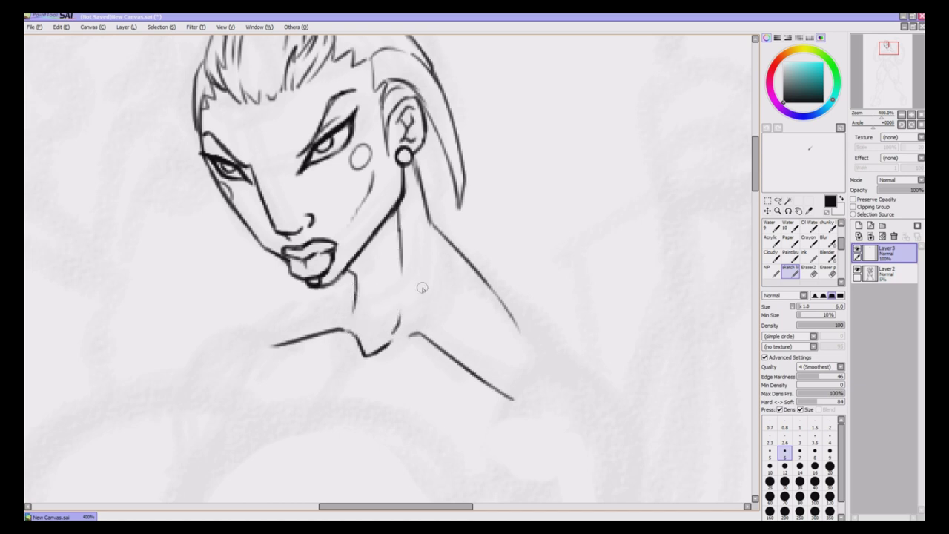
Redraw the right-hand neck and shoulder slope, erasing the old line, and add muscle lines on both sides of the neck
{"action": "mouse_move", "coordinate": [427, 214]}
{"action": "left_mouse_down"}
{"action": "mouse_move", "coordinate": [436, 240]}
{"action": "mouse_move", "coordinate": [539, 359]}
{"action": "left_mouse_up"}
{"action": "key", "text": "e"}
{"action": "left_click_drag", "start_coordinate": [437, 228], "coordinate": [506, 296]}
{"action": "left_click", "coordinate": [796, 272]}
{"action": "left_click_drag", "start_coordinate": [428, 212], "coordinate": [444, 269]}
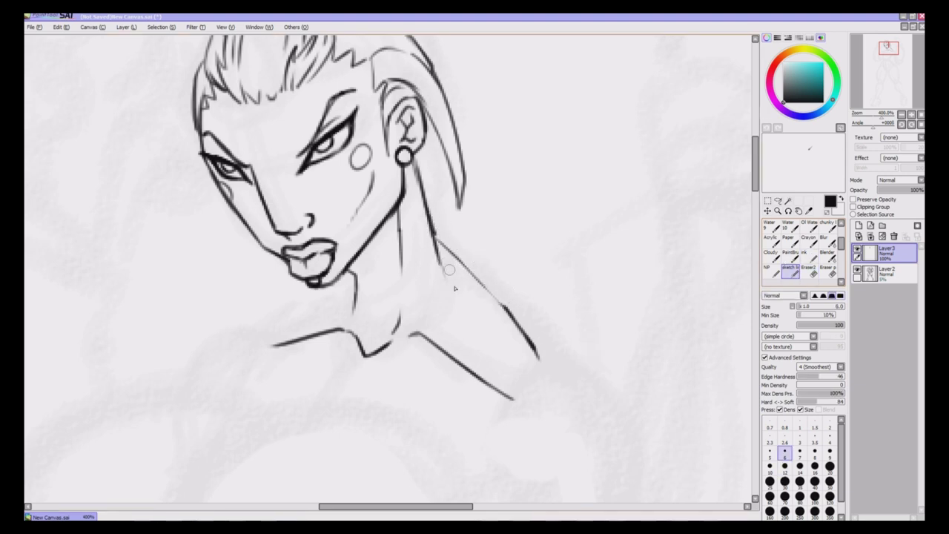
{"action": "left_click_drag", "start_coordinate": [465, 368], "coordinate": [459, 339]}
{"action": "left_click_drag", "start_coordinate": [436, 232], "coordinate": [530, 347]}
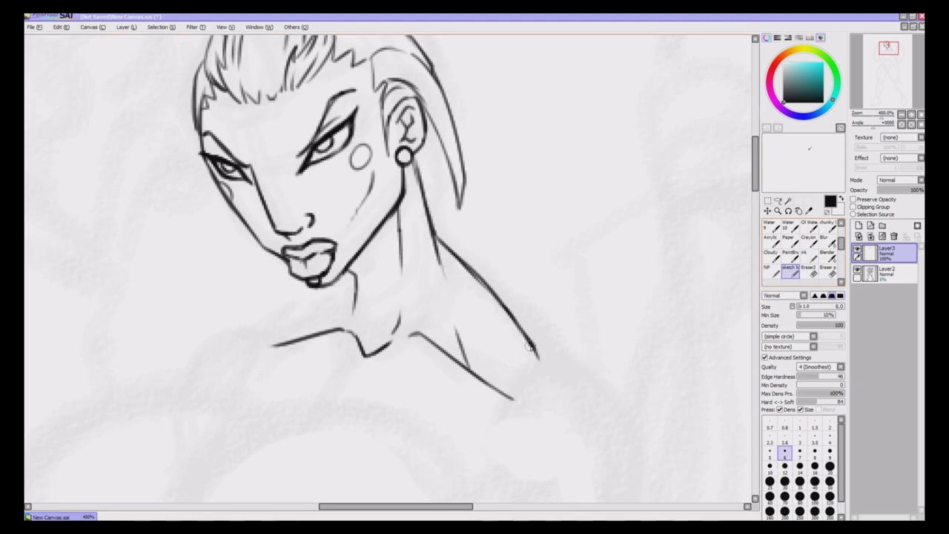
{"action": "left_click_drag", "start_coordinate": [347, 276], "coordinate": [311, 331]}
{"action": "left_click_drag", "start_coordinate": [309, 291], "coordinate": [274, 326]}
Redraw both collarbone lines slightly higher, clean up the old strokes and add short contour lines beside the throat notch
{"action": "left_click", "coordinate": [921, 115]}
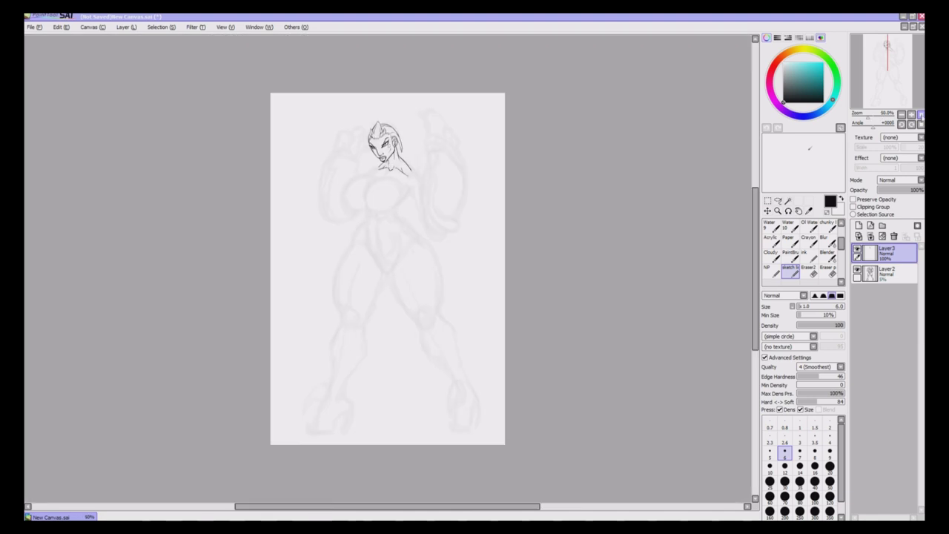
{"action": "scroll", "coordinate": [387, 268], "scroll_direction": "up", "scroll_amount": 2}
{"action": "left_click_drag", "start_coordinate": [754, 258], "coordinate": [746, 205]}
{"action": "scroll", "coordinate": [741, 214], "scroll_direction": "up", "scroll_amount": 2}
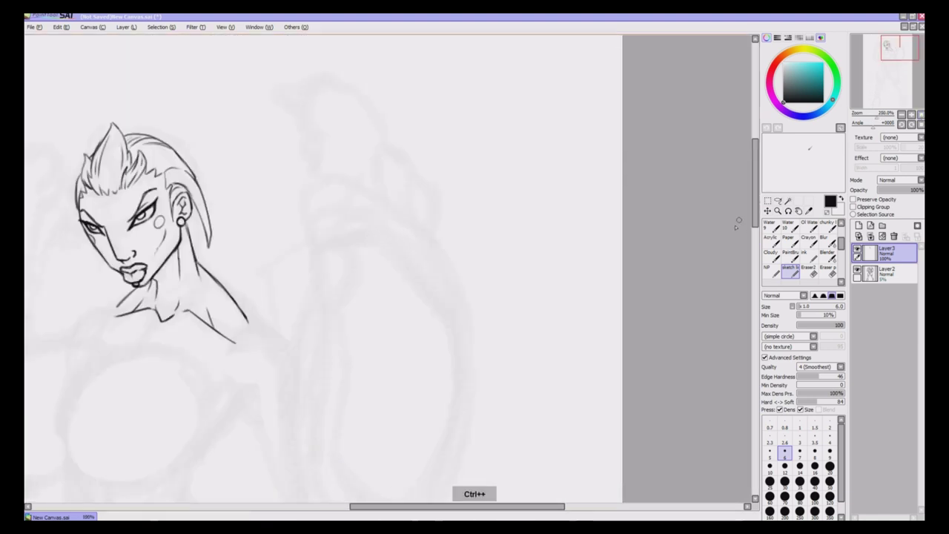
{"action": "left_click_drag", "start_coordinate": [447, 508], "coordinate": [398, 502]}
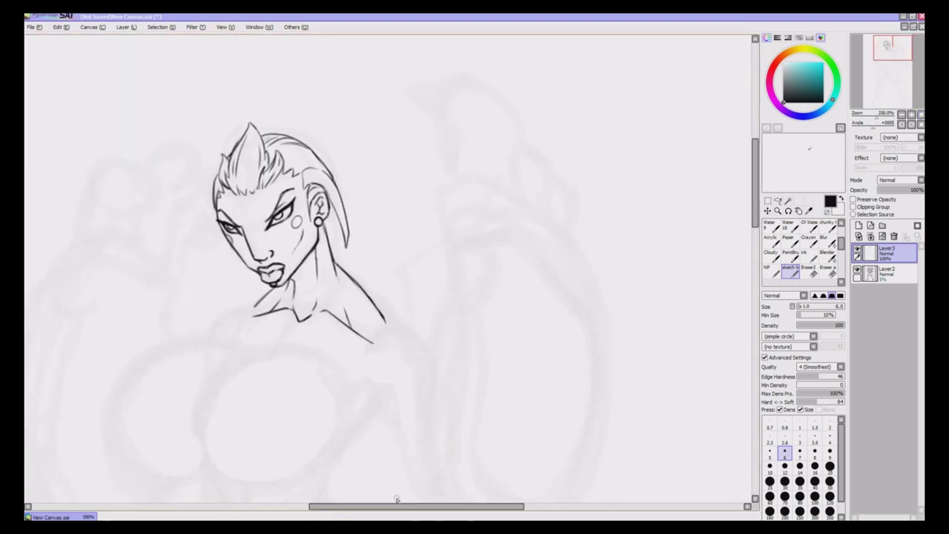
{"action": "scroll", "coordinate": [397, 499], "scroll_direction": "up", "scroll_amount": 1}
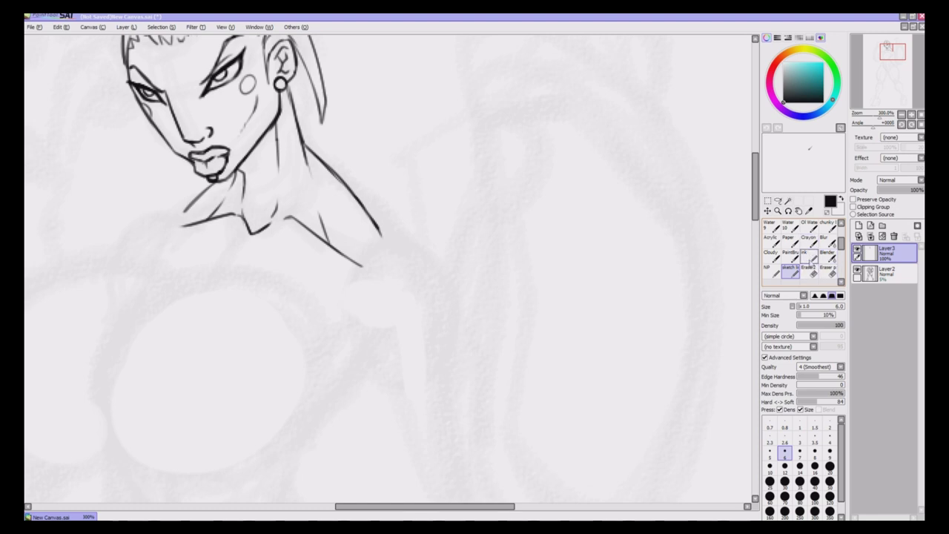
{"action": "mouse_move", "coordinate": [271, 217]}
{"action": "left_mouse_down"}
{"action": "mouse_move", "coordinate": [293, 208]}
{"action": "mouse_move", "coordinate": [333, 236]}
{"action": "left_mouse_up"}
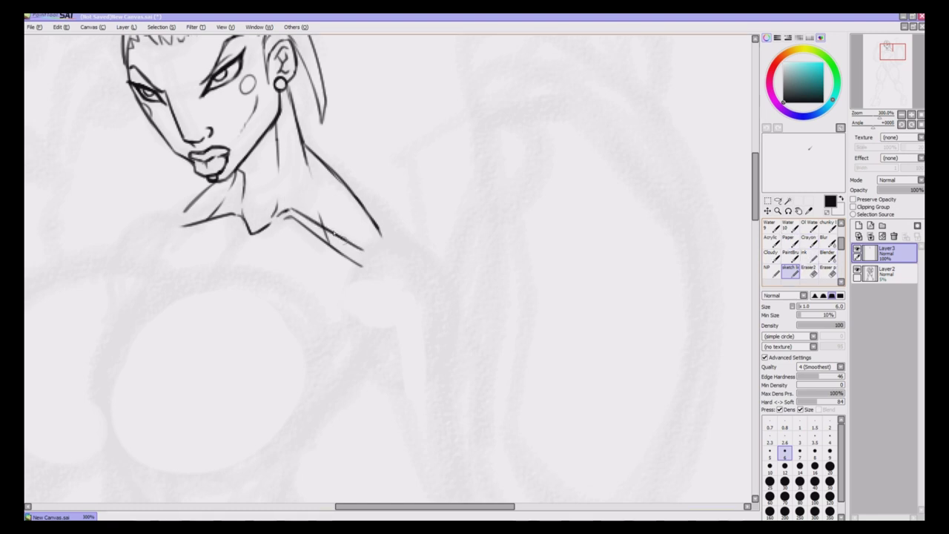
{"action": "mouse_move", "coordinate": [176, 215]}
{"action": "left_mouse_down"}
{"action": "mouse_move", "coordinate": [292, 218]}
{"action": "mouse_move", "coordinate": [361, 266]}
{"action": "mouse_move", "coordinate": [222, 221]}
{"action": "mouse_move", "coordinate": [233, 216]}
{"action": "mouse_move", "coordinate": [245, 237]}
{"action": "left_mouse_up"}
{"action": "left_click", "coordinate": [809, 272]}
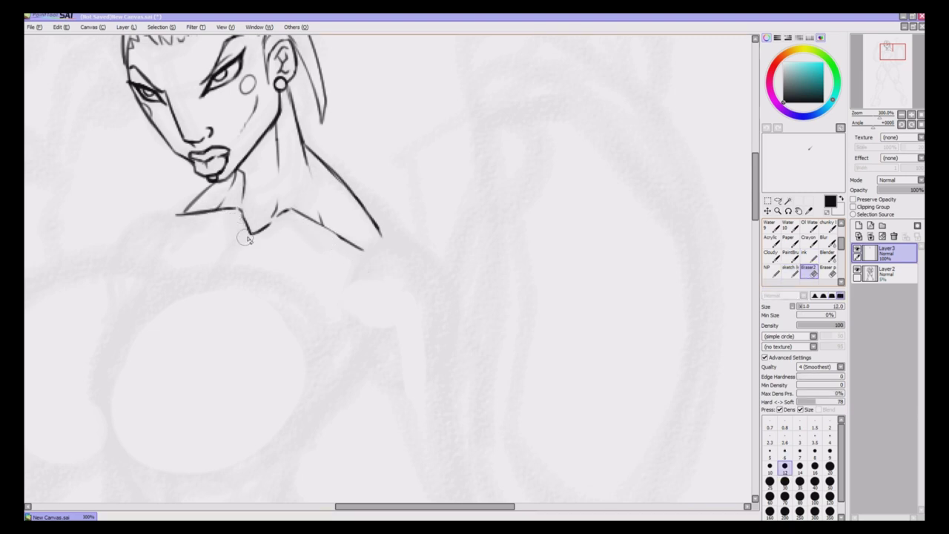
{"action": "left_click", "coordinate": [790, 269]}
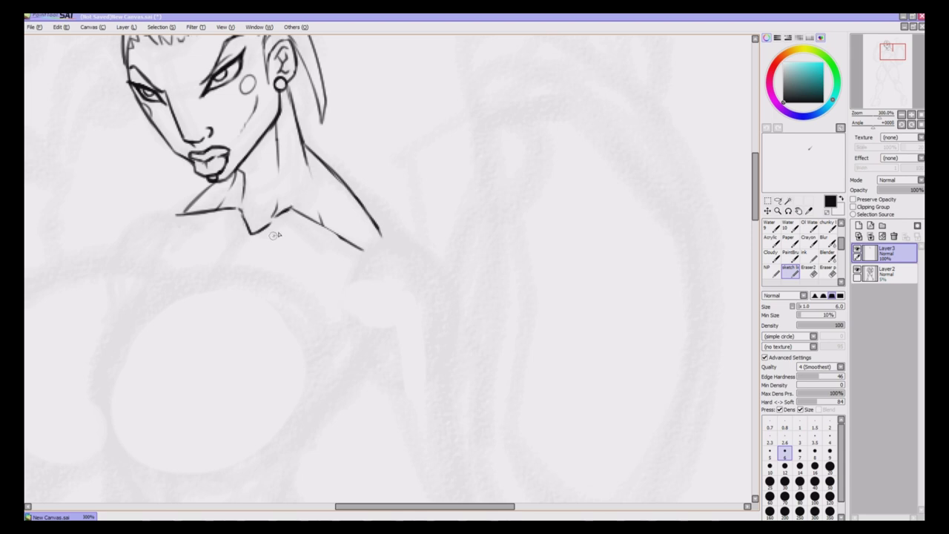
{"action": "mouse_move", "coordinate": [233, 218]}
{"action": "left_mouse_down"}
{"action": "mouse_move", "coordinate": [249, 244]}
{"action": "mouse_move", "coordinate": [233, 221]}
{"action": "left_mouse_up"}
Draw a studded choker around the neck and erase the neck lines passing through it
{"action": "mouse_move", "coordinate": [234, 174]}
{"action": "left_mouse_down"}
{"action": "mouse_move", "coordinate": [298, 164]}
{"action": "mouse_move", "coordinate": [300, 133]}
{"action": "left_mouse_up"}
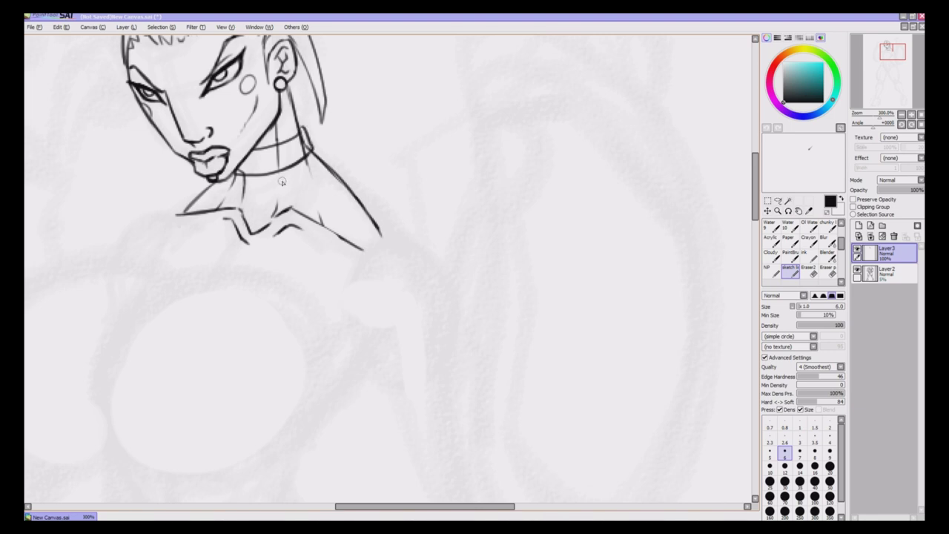
{"action": "left_click", "coordinate": [810, 268]}
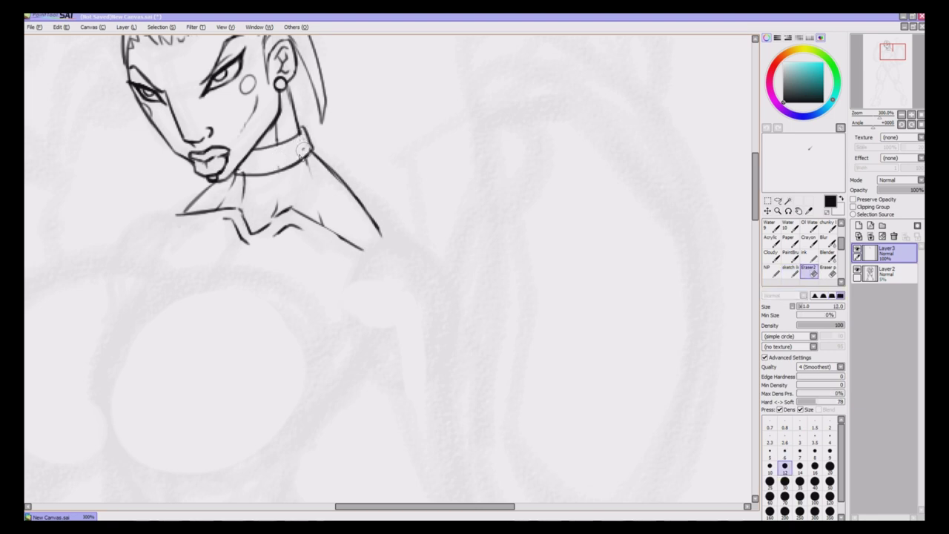
{"action": "left_click", "coordinate": [790, 272]}
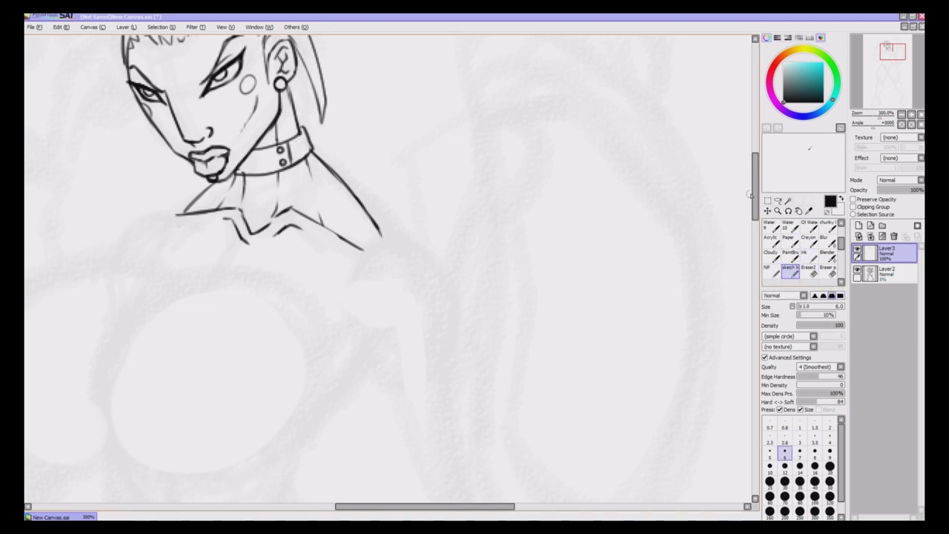
Add extra strands to the swept-back hair along its outer edge and crown
{"action": "left_click_drag", "start_coordinate": [750, 194], "coordinate": [751, 175]}
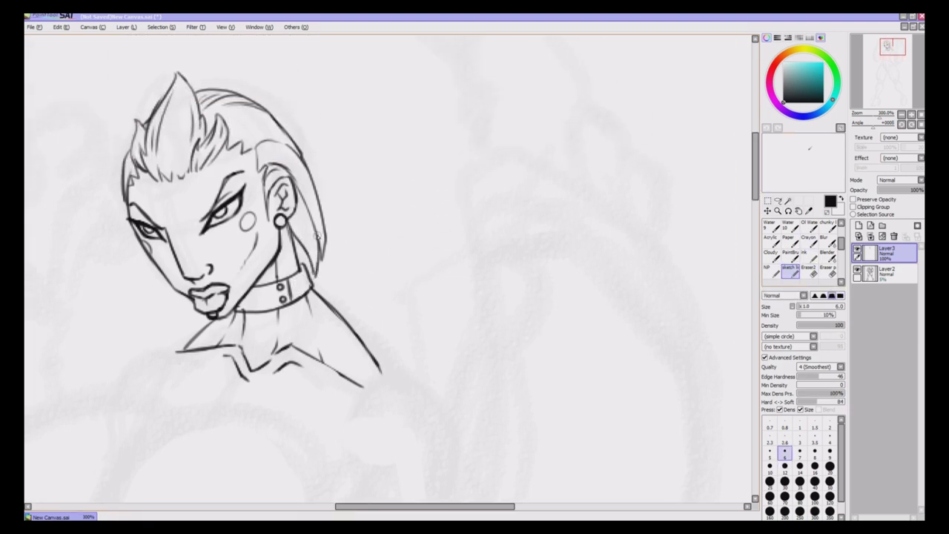
{"action": "left_click_drag", "start_coordinate": [301, 152], "coordinate": [329, 225]}
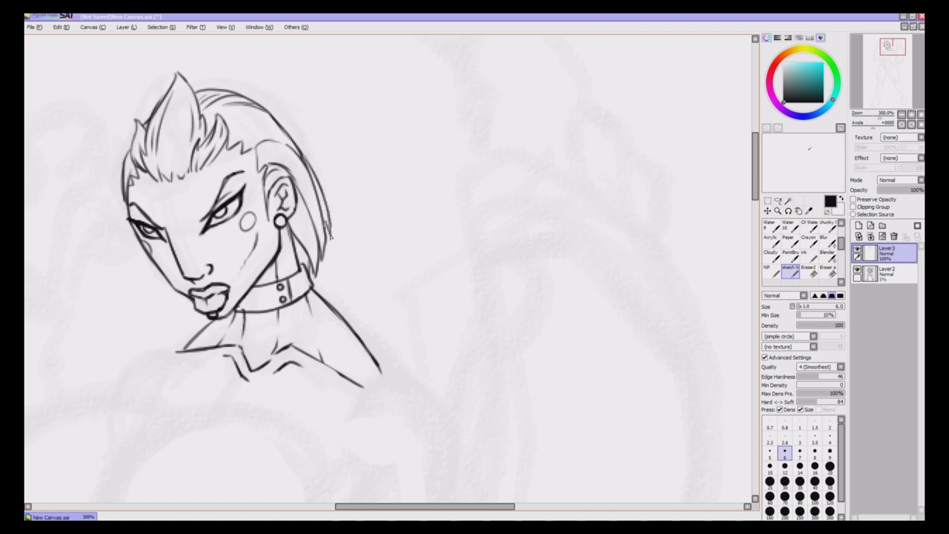
{"action": "left_click_drag", "start_coordinate": [229, 129], "coordinate": [268, 113]}
Try outlining the chest as two large overlapping rounded forms on the line art layer
{"action": "scroll", "coordinate": [734, 224], "scroll_direction": "down", "scroll_amount": 5}
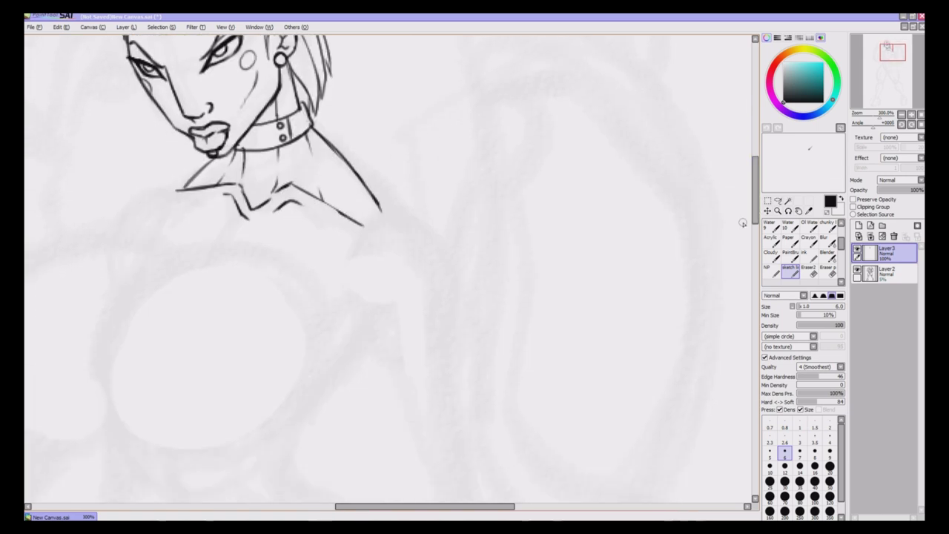
{"action": "scroll", "coordinate": [743, 223], "scroll_direction": "left", "scroll_amount": 5}
{"action": "mouse_move", "coordinate": [451, 259]}
{"action": "left_mouse_down"}
{"action": "mouse_move", "coordinate": [371, 255]}
{"action": "mouse_move", "coordinate": [454, 247]}
{"action": "mouse_move", "coordinate": [486, 329]}
{"action": "mouse_move", "coordinate": [412, 249]}
{"action": "left_mouse_up"}
{"action": "key", "text": "ctrl+z"}
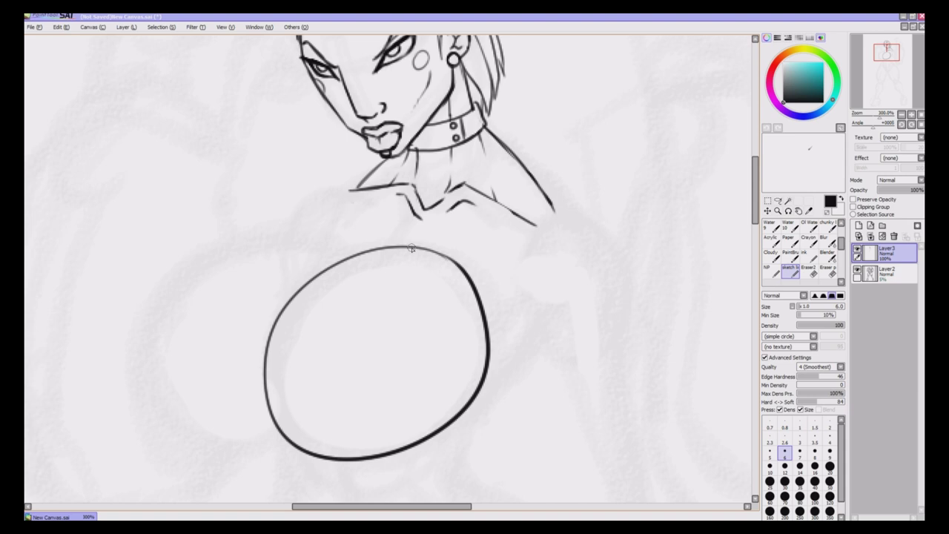
{"action": "mouse_move", "coordinate": [332, 256]}
{"action": "left_mouse_down"}
{"action": "mouse_move", "coordinate": [136, 333]}
{"action": "mouse_move", "coordinate": [303, 392]}
{"action": "mouse_move", "coordinate": [155, 334]}
{"action": "mouse_move", "coordinate": [327, 451]}
{"action": "mouse_move", "coordinate": [340, 380]}
{"action": "mouse_move", "coordinate": [197, 265]}
{"action": "mouse_move", "coordinate": [340, 380]}
{"action": "left_mouse_up"}
{"action": "key", "text": "ctrl+z"}
{"action": "key", "text": "ctrl+z"}
{"action": "key", "text": "ctrl+z"}
{"action": "key", "text": "ctrl+z"}
Erase the overlapping line between the chest forms and open gaps along their upper edges, checking the whole figure
{"action": "left_click", "coordinate": [808, 271]}
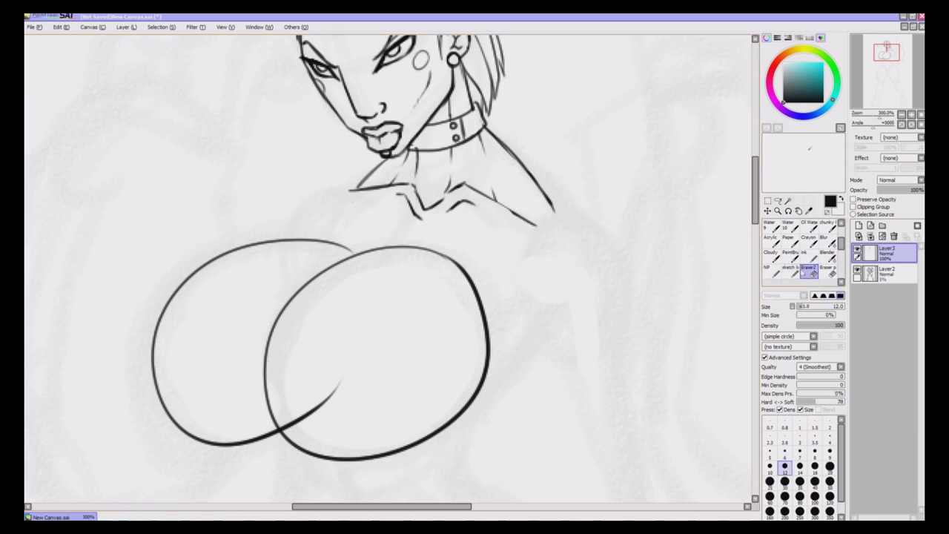
{"action": "left_click_drag", "start_coordinate": [291, 423], "coordinate": [341, 378]}
{"action": "mouse_move", "coordinate": [464, 271]}
{"action": "left_mouse_down"}
{"action": "mouse_move", "coordinate": [447, 248]}
{"action": "mouse_move", "coordinate": [415, 252]}
{"action": "left_mouse_up"}
{"action": "mouse_move", "coordinate": [355, 240]}
{"action": "left_mouse_down"}
{"action": "mouse_move", "coordinate": [311, 236]}
{"action": "mouse_move", "coordinate": [322, 246]}
{"action": "left_mouse_up"}
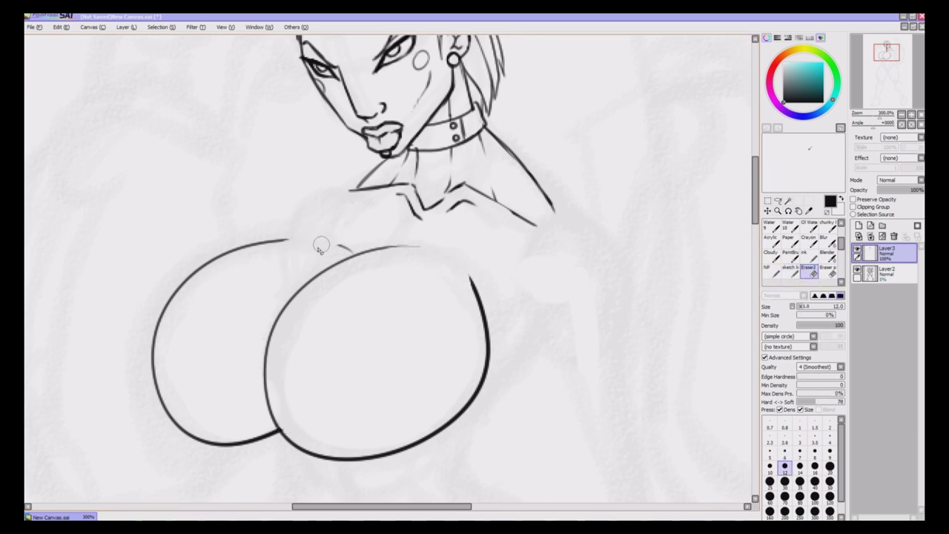
{"action": "key", "text": "ctrl+minus"}
{"action": "key", "text": "ctrl+minus"}
{"action": "key", "text": "ctrl+minus"}
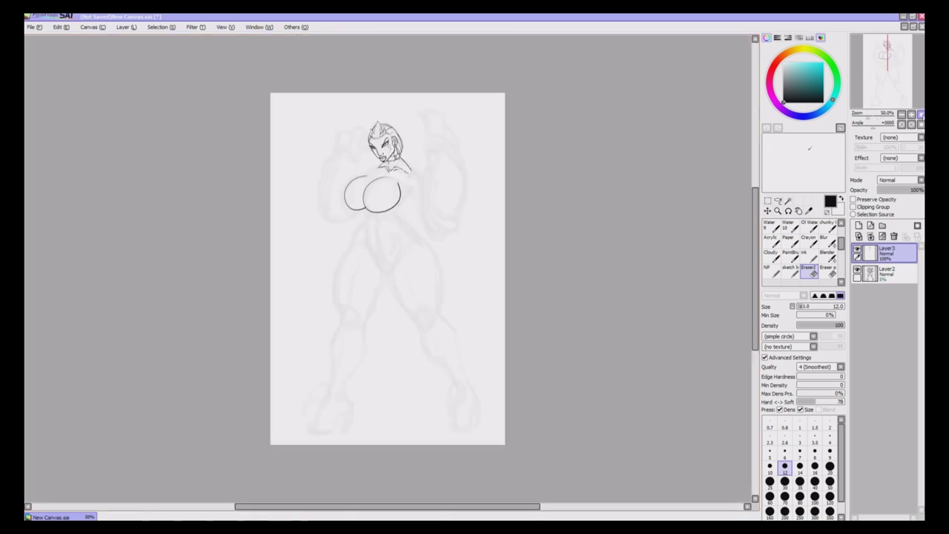
{"action": "key", "text": "ctrl+plus"}
{"action": "left_click_drag", "start_coordinate": [755, 258], "coordinate": [746, 229]}
{"action": "key", "text": "ctrl+plus"}
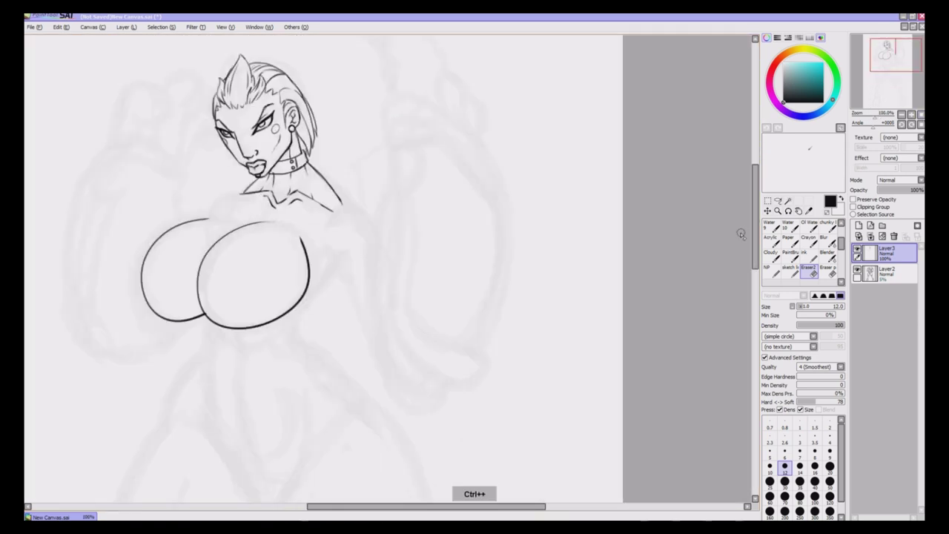
Undo the chest outlines and their erased edits
{"action": "key", "text": "ctrl+z"}
{"action": "key", "text": "ctrl+z"}
{"action": "key", "text": "ctrl+z"}
{"action": "key", "text": "ctrl+z"}
{"action": "key", "text": "ctrl+z"}
{"action": "key", "text": "ctrl+z"}
{"action": "left_click", "coordinate": [59, 27]}
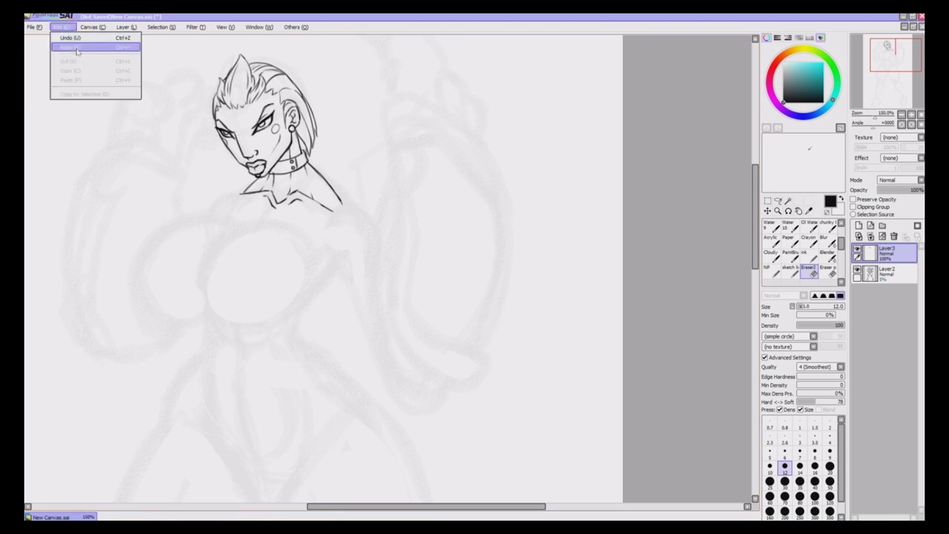
{"action": "left_click", "coordinate": [75, 50]}
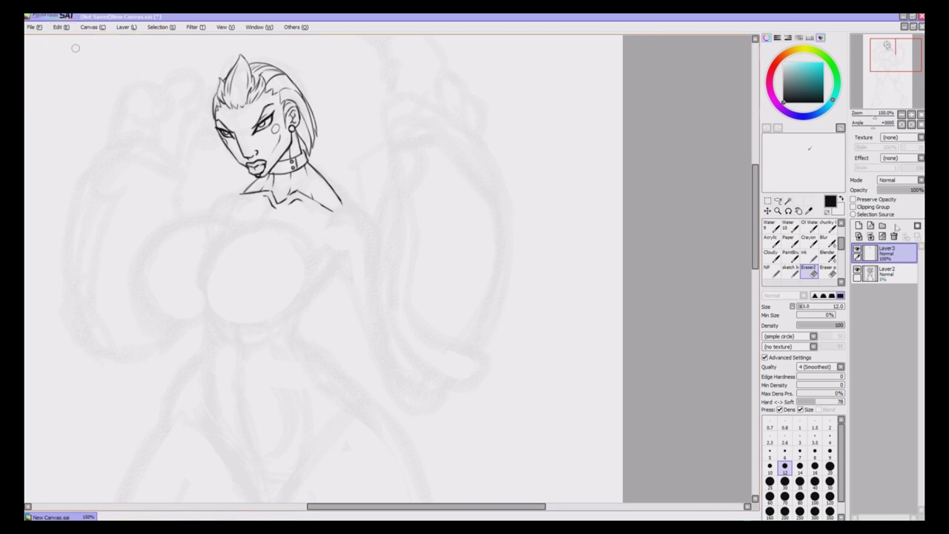
Add a new layer above the line art and draw one large oval for the right-hand chest form
{"action": "left_click", "coordinate": [859, 225]}
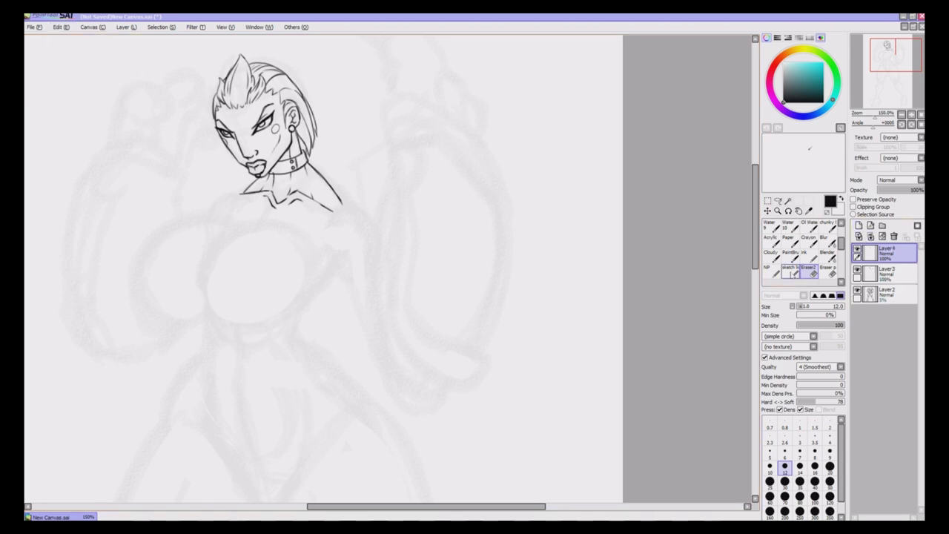
{"action": "left_click", "coordinate": [792, 274]}
{"action": "mouse_move", "coordinate": [298, 227]}
{"action": "left_mouse_down"}
{"action": "mouse_move", "coordinate": [258, 222]}
{"action": "mouse_move", "coordinate": [183, 285]}
{"action": "mouse_move", "coordinate": [288, 231]}
{"action": "mouse_move", "coordinate": [215, 248]}
{"action": "left_mouse_up"}
{"action": "key", "text": "ctrl+z"}
{"action": "key", "text": "ctrl+z"}
{"action": "key", "text": "ctrl+z"}
Try reshaping the chest oval with Free Deform, rotating it slightly and moving it up beneath the collarbones
{"action": "key", "text": "ctrl+t"}
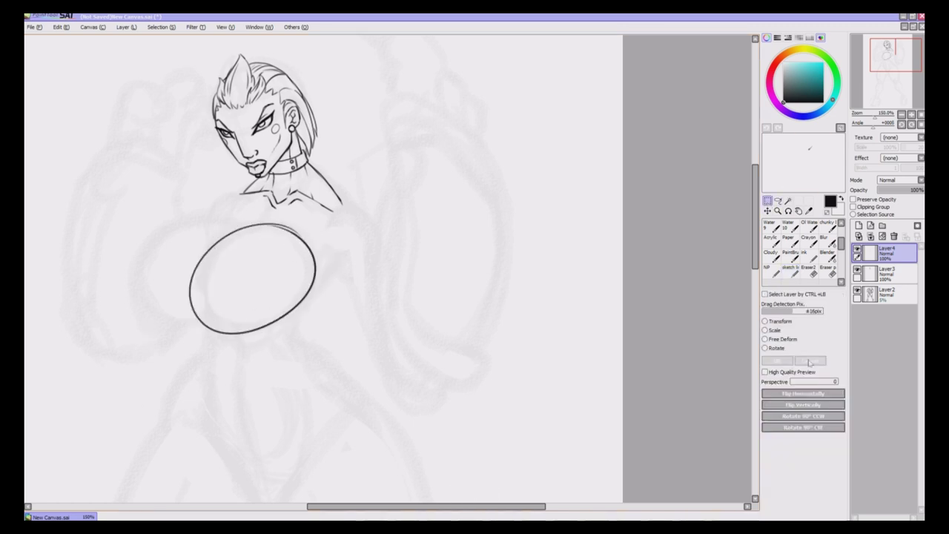
{"action": "left_click_drag", "start_coordinate": [344, 215], "coordinate": [318, 243]}
{"action": "left_click_drag", "start_coordinate": [199, 241], "coordinate": [210, 233]}
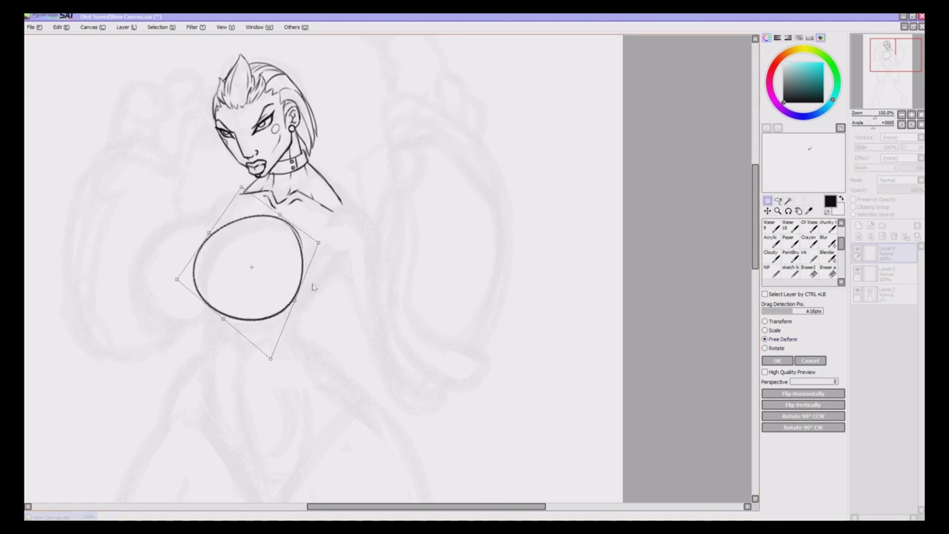
{"action": "mouse_move", "coordinate": [295, 229]}
{"action": "left_mouse_down"}
{"action": "mouse_move", "coordinate": [301, 234]}
{"action": "mouse_move", "coordinate": [290, 219]}
{"action": "left_mouse_up"}
{"action": "left_click_drag", "start_coordinate": [301, 304], "coordinate": [301, 298]}
{"action": "left_click", "coordinate": [771, 347]}
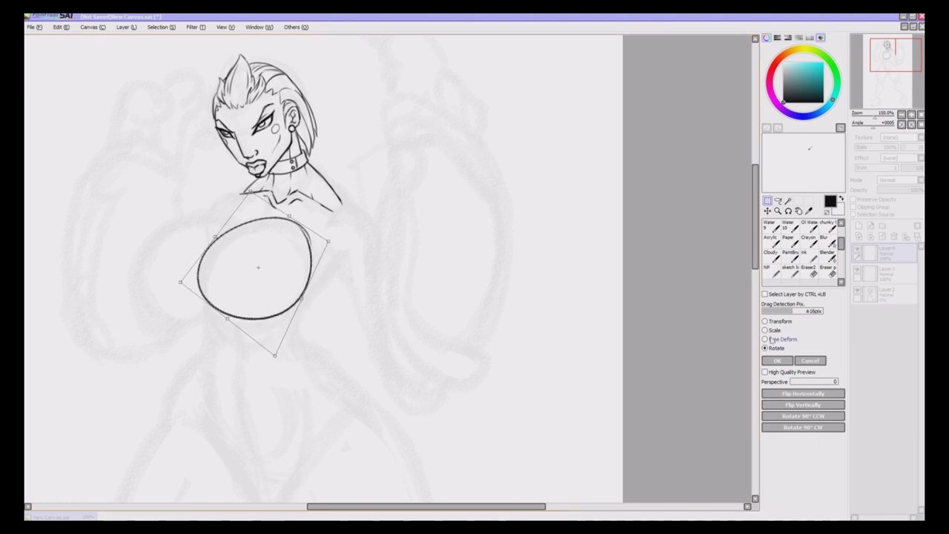
{"action": "left_click_drag", "start_coordinate": [339, 234], "coordinate": [340, 238]}
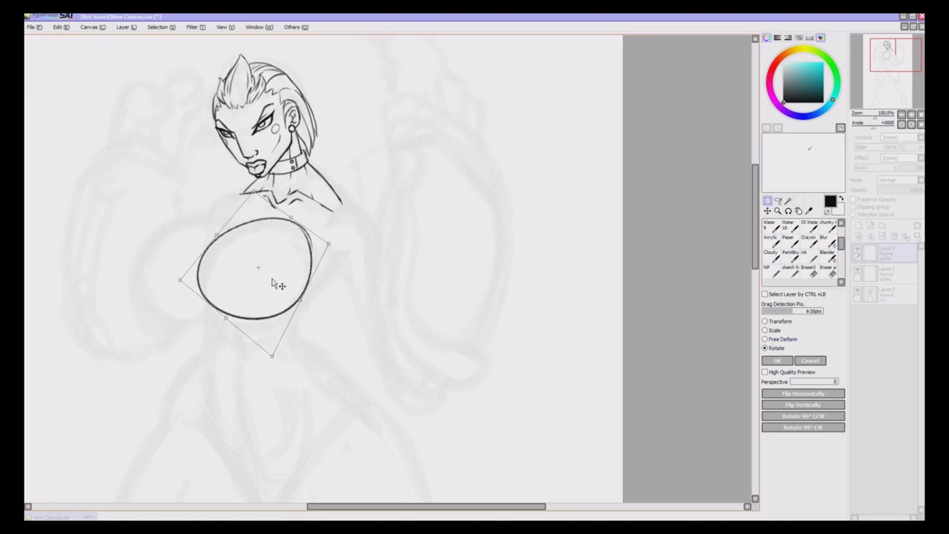
{"action": "left_click_drag", "start_coordinate": [272, 284], "coordinate": [279, 278]}
{"action": "left_click", "coordinate": [779, 360]}
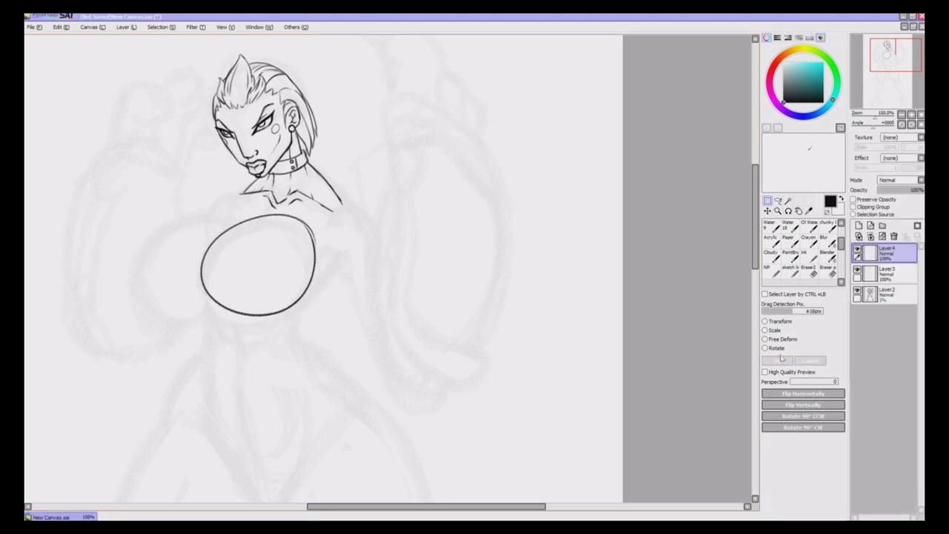
Try erasing the oval's upper right edge and drawing the right shoulder and armpit lines beside it
{"action": "key", "text": "ctrl+plus"}
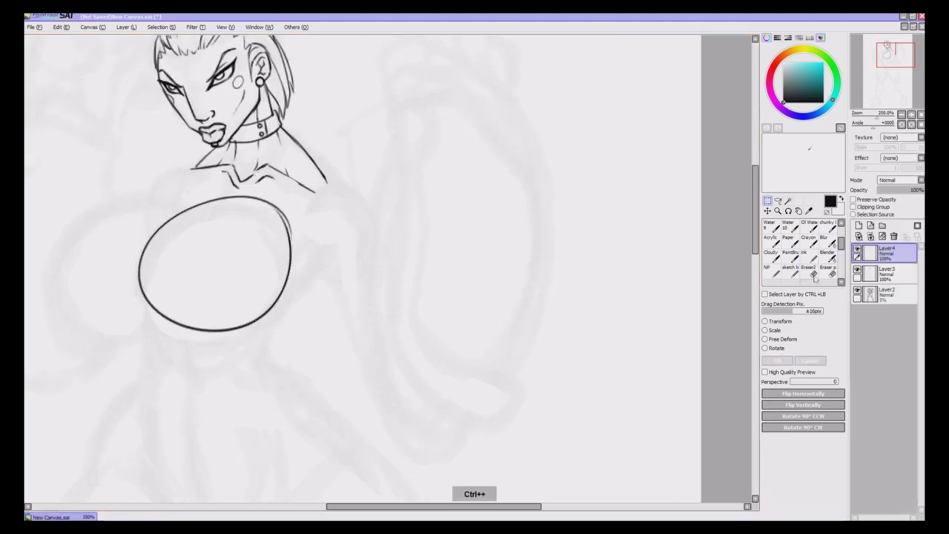
{"action": "left_click", "coordinate": [809, 273]}
{"action": "left_click_drag", "start_coordinate": [268, 198], "coordinate": [296, 247]}
{"action": "left_click", "coordinate": [790, 270]}
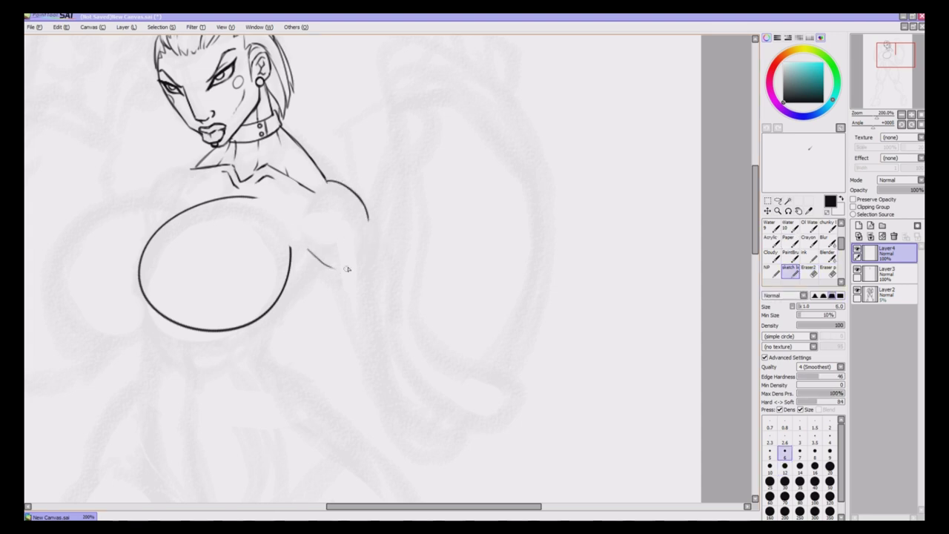
Undo the shoulder lines, the erased edge and the chest oval
{"action": "key", "text": "ctrl+z"}
{"action": "key", "text": "ctrl+z"}
{"action": "key", "text": "ctrl+z"}
{"action": "key", "text": "ctrl+z"}
{"action": "key", "text": "ctrl+z"}
{"action": "key", "text": "ctrl+z"}
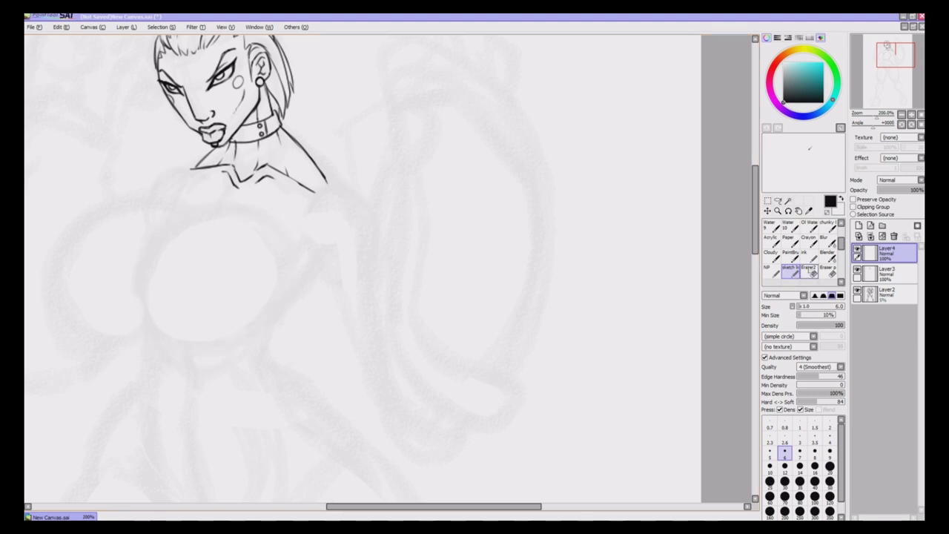
Draw the chest as two large overlapping rounded forms and erase the far form's line inside the nearer one
{"action": "left_click_drag", "start_coordinate": [398, 506], "coordinate": [365, 505]}
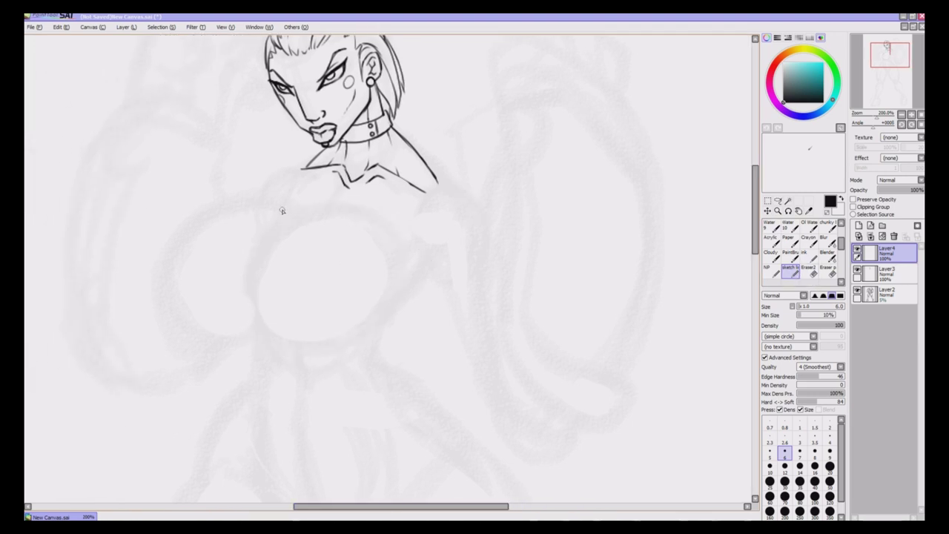
{"action": "left_click_drag", "start_coordinate": [270, 210], "coordinate": [269, 326]}
{"action": "key", "text": "ctrl+z"}
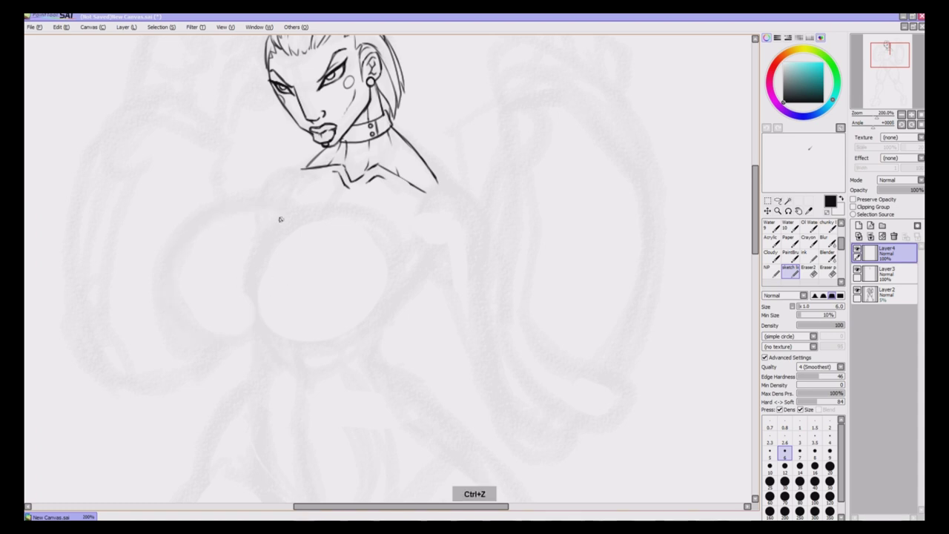
{"action": "left_click_drag", "start_coordinate": [279, 216], "coordinate": [278, 255]}
{"action": "left_click_drag", "start_coordinate": [361, 215], "coordinate": [345, 216]}
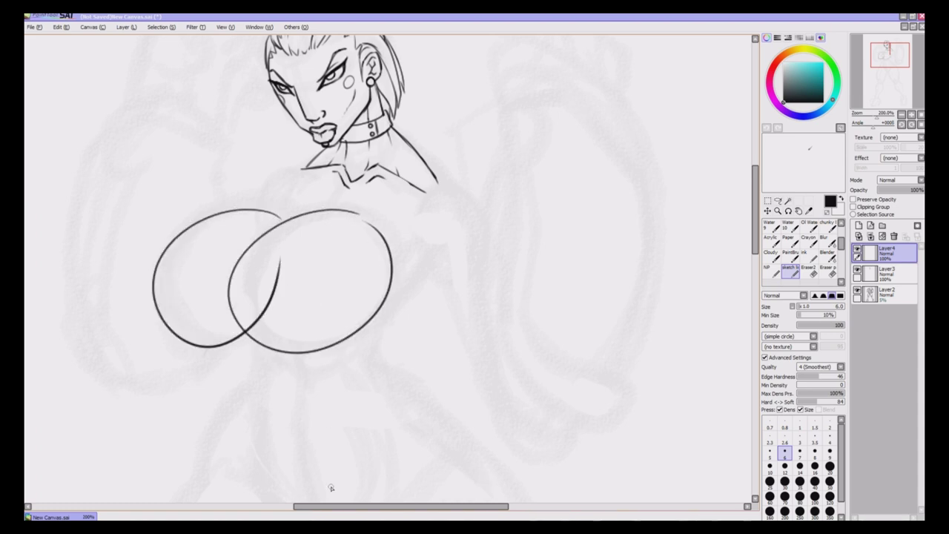
{"action": "left_click", "coordinate": [808, 271]}
{"action": "left_click_drag", "start_coordinate": [281, 260], "coordinate": [255, 320]}
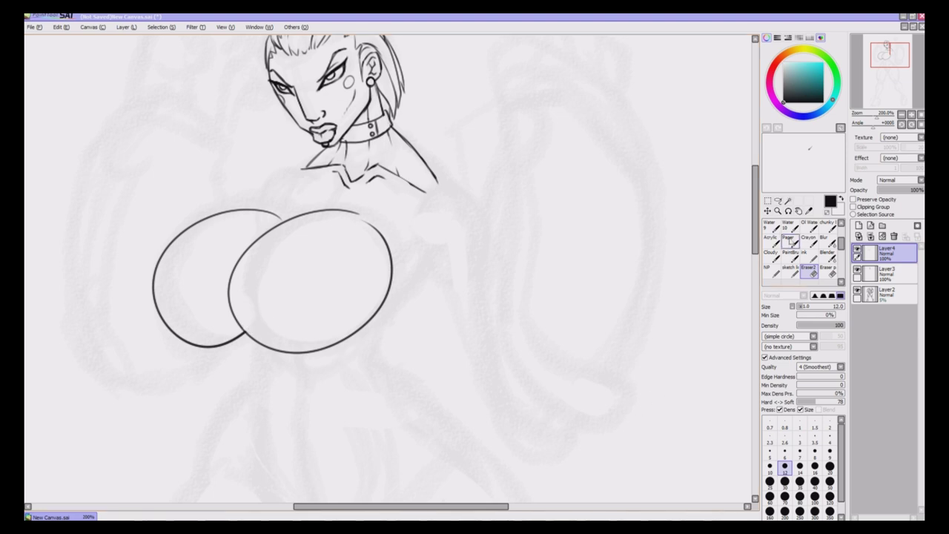
Rotate the two chest forms slightly clockwise and move them up and right to sit under the collarbones
{"action": "key", "text": "Page_Down"}
{"action": "left_click", "coordinate": [769, 201]}
{"action": "left_click", "coordinate": [777, 201]}
{"action": "mouse_move", "coordinate": [406, 237]}
{"action": "left_mouse_down"}
{"action": "mouse_move", "coordinate": [316, 206]}
{"action": "mouse_move", "coordinate": [404, 236]}
{"action": "left_mouse_up"}
{"action": "key", "text": "ctrl+t"}
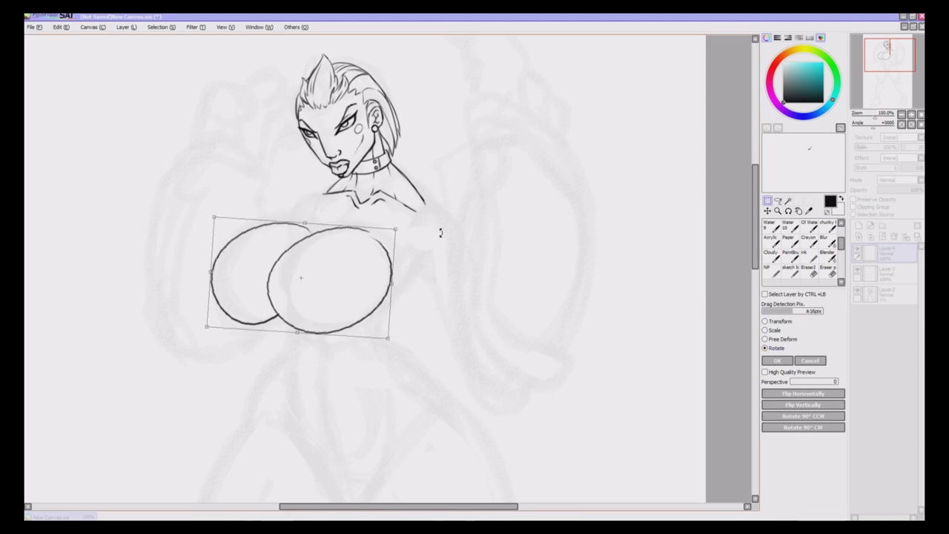
{"action": "left_click_drag", "start_coordinate": [350, 296], "coordinate": [365, 291]}
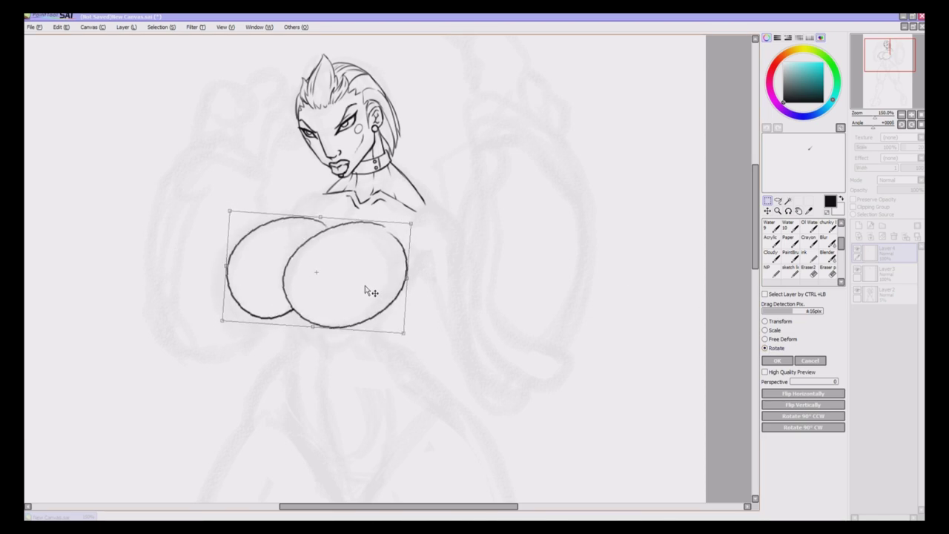
{"action": "left_click", "coordinate": [776, 361]}
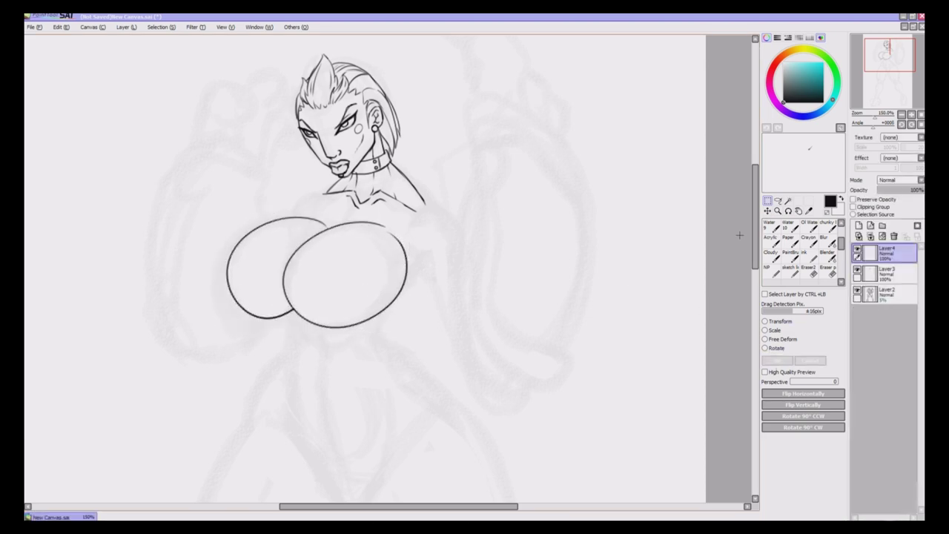
Try drawing an oval clasp over the collarbones at the base of the neck, redoing it until the shape fits
{"action": "left_click", "coordinate": [792, 273]}
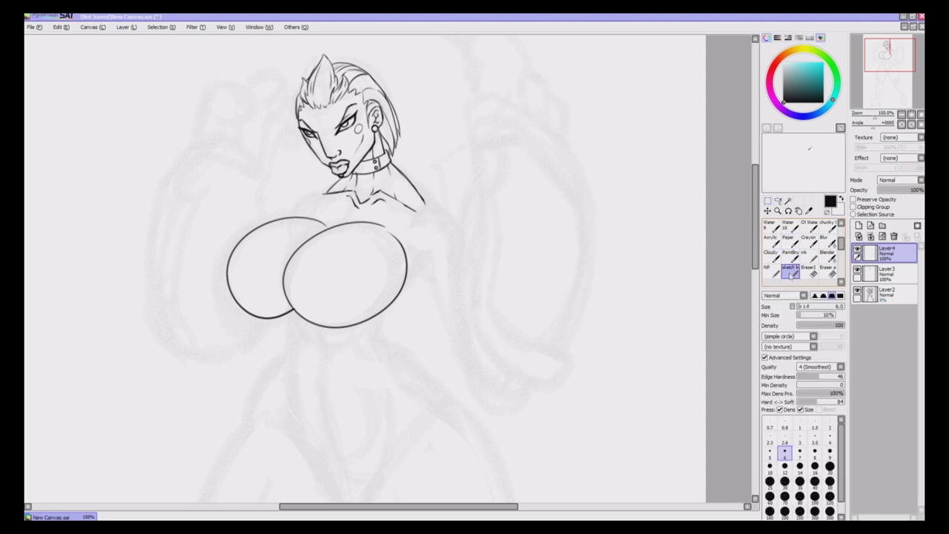
{"action": "key", "text": "ctrl+plus"}
{"action": "key", "text": "ctrl+plus"}
{"action": "scroll", "coordinate": [363, 267], "scroll_direction": "up", "scroll_amount": 3}
{"action": "key", "text": "ctrl+plus"}
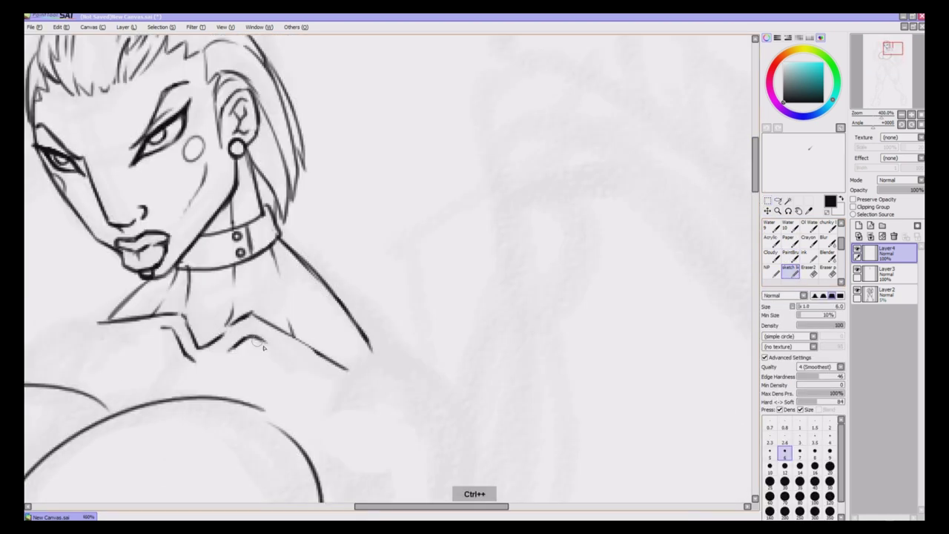
{"action": "left_click_drag", "start_coordinate": [216, 309], "coordinate": [235, 314]}
{"action": "key", "text": "ctrl+z"}
{"action": "key", "text": "ctrl+z"}
{"action": "key", "text": "ctrl+z"}
{"action": "key", "text": "ctrl+z"}
{"action": "key", "text": "ctrl+z"}
{"action": "key", "text": "e"}
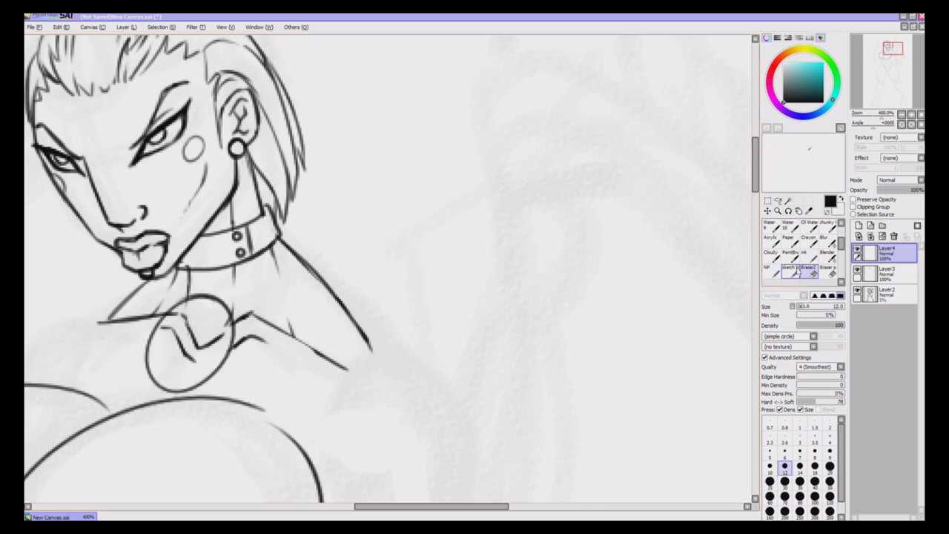
Merge the chest layer into the line art layer and erase the collarbone lines inside the oval clasp
{"action": "left_click", "coordinate": [870, 236]}
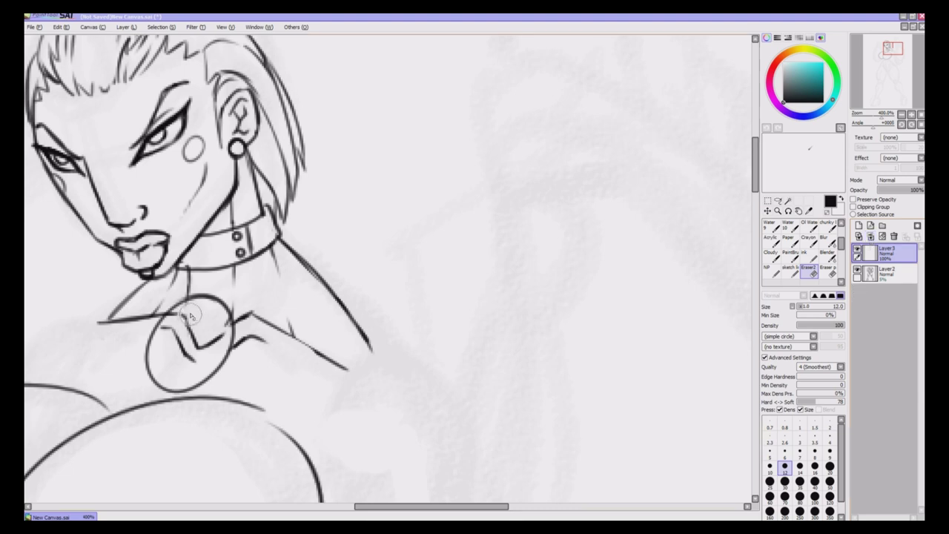
{"action": "mouse_move", "coordinate": [174, 315]}
{"action": "left_mouse_down"}
{"action": "mouse_move", "coordinate": [211, 336]}
{"action": "mouse_move", "coordinate": [219, 321]}
{"action": "mouse_move", "coordinate": [195, 307]}
{"action": "left_mouse_up"}
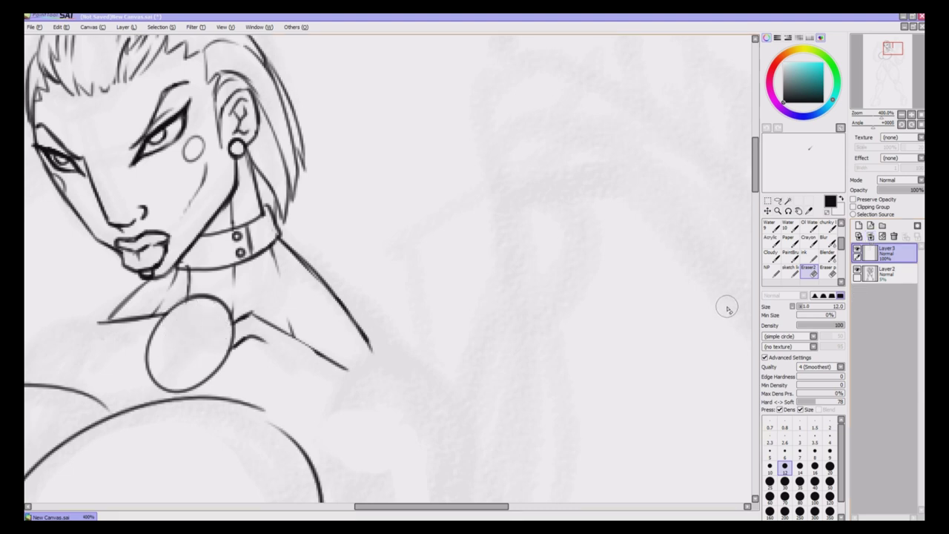
Undo the erased collarbone lines, the layer merge and the oval clasp
{"action": "key", "text": "ctrl+z"}
{"action": "key", "text": "ctrl+z"}
{"action": "key", "text": "ctrl+z"}
{"action": "key", "text": "ctrl+z"}
{"action": "key", "text": "ctrl+z"}
{"action": "key", "text": "ctrl+z"}
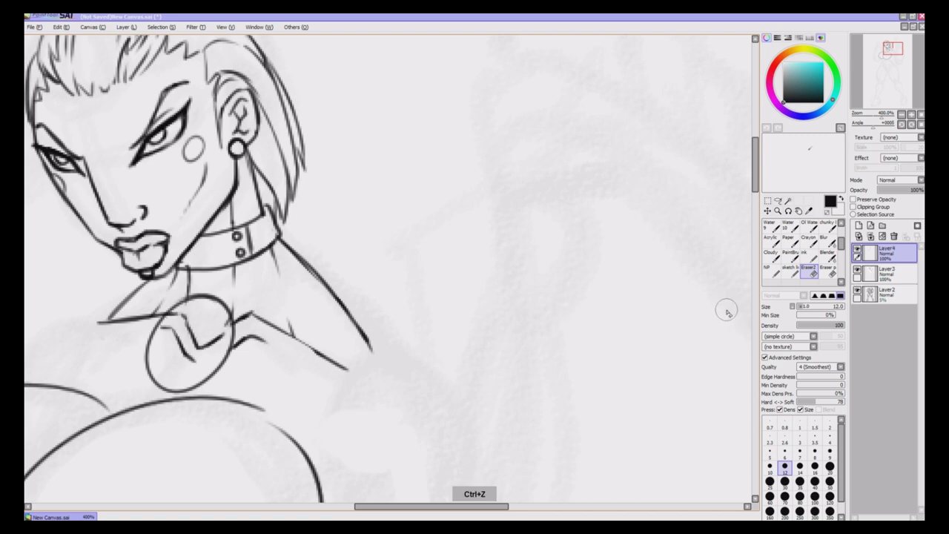
Merge the chest layer into the line art and replace the collarbone lines with a rounded, teardrop-like clasp below the neck
{"action": "left_click", "coordinate": [872, 237]}
{"action": "left_click", "coordinate": [790, 271]}
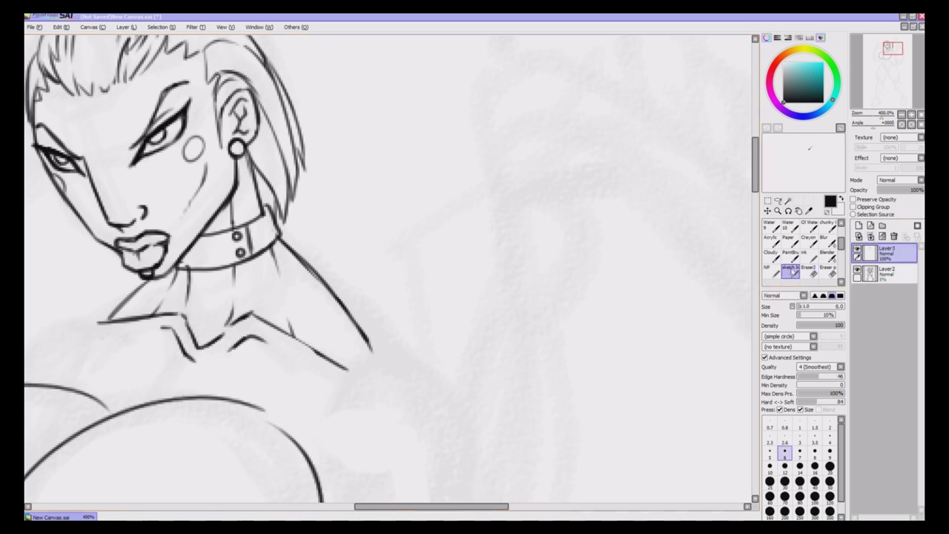
{"action": "mouse_move", "coordinate": [206, 317]}
{"action": "left_mouse_down"}
{"action": "mouse_move", "coordinate": [153, 354]}
{"action": "mouse_move", "coordinate": [151, 378]}
{"action": "mouse_move", "coordinate": [177, 393]}
{"action": "mouse_move", "coordinate": [206, 384]}
{"action": "mouse_move", "coordinate": [217, 330]}
{"action": "mouse_move", "coordinate": [174, 341]}
{"action": "mouse_move", "coordinate": [199, 353]}
{"action": "mouse_move", "coordinate": [208, 331]}
{"action": "mouse_move", "coordinate": [241, 321]}
{"action": "mouse_move", "coordinate": [228, 360]}
{"action": "mouse_move", "coordinate": [231, 304]}
{"action": "mouse_move", "coordinate": [250, 341]}
{"action": "mouse_move", "coordinate": [292, 326]}
{"action": "mouse_move", "coordinate": [361, 386]}
{"action": "mouse_move", "coordinate": [178, 313]}
{"action": "mouse_move", "coordinate": [162, 328]}
{"action": "mouse_move", "coordinate": [176, 310]}
{"action": "mouse_move", "coordinate": [103, 343]}
{"action": "left_mouse_up"}
{"action": "left_click", "coordinate": [810, 272]}
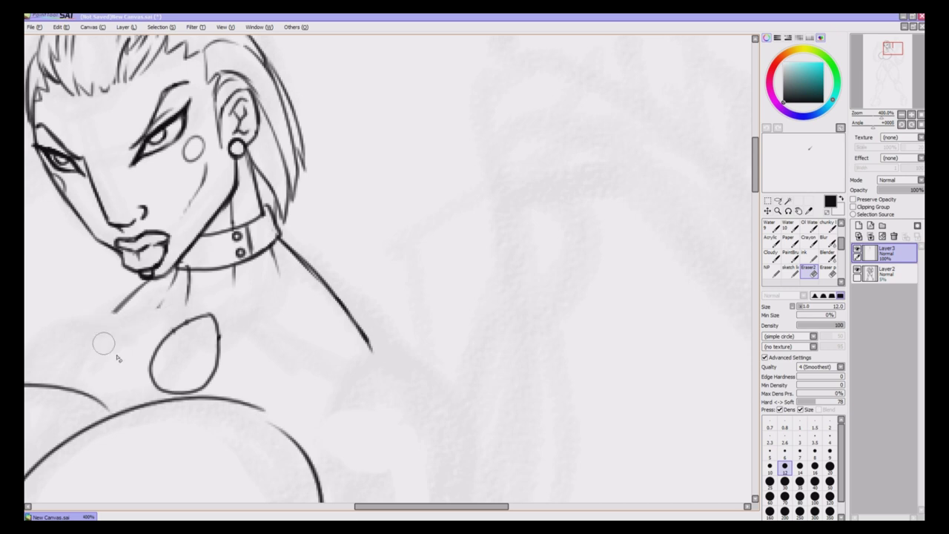
{"action": "left_click", "coordinate": [791, 272]}
{"action": "mouse_move", "coordinate": [195, 321]}
{"action": "left_mouse_down"}
{"action": "mouse_move", "coordinate": [159, 347]}
{"action": "mouse_move", "coordinate": [210, 317]}
{"action": "left_mouse_up"}
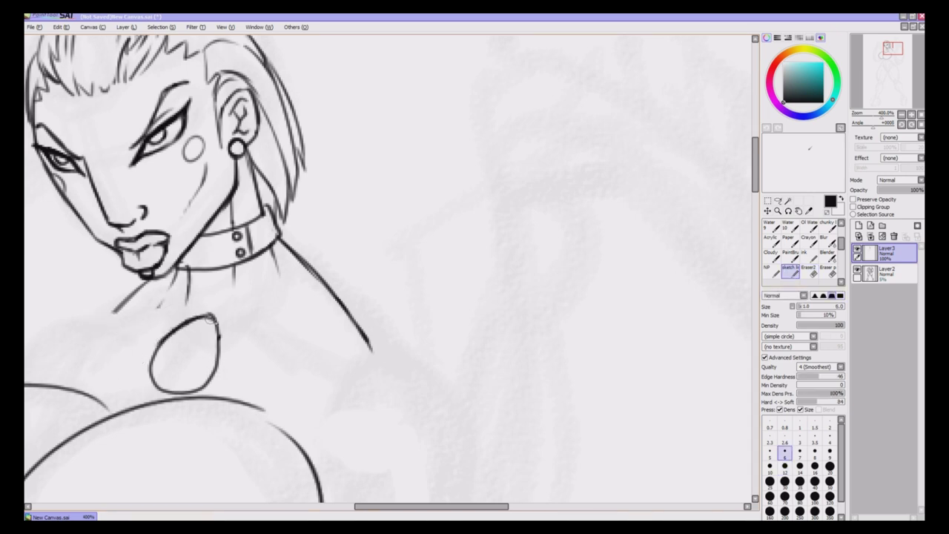
Add small rounded fittings on both sides of the clasp and erase the overlapping lines inside the right one
{"action": "mouse_move", "coordinate": [221, 353]}
{"action": "left_mouse_down"}
{"action": "mouse_move", "coordinate": [196, 383]}
{"action": "mouse_move", "coordinate": [214, 387]}
{"action": "mouse_move", "coordinate": [224, 355]}
{"action": "left_mouse_up"}
{"action": "left_click_drag", "start_coordinate": [158, 337], "coordinate": [153, 386]}
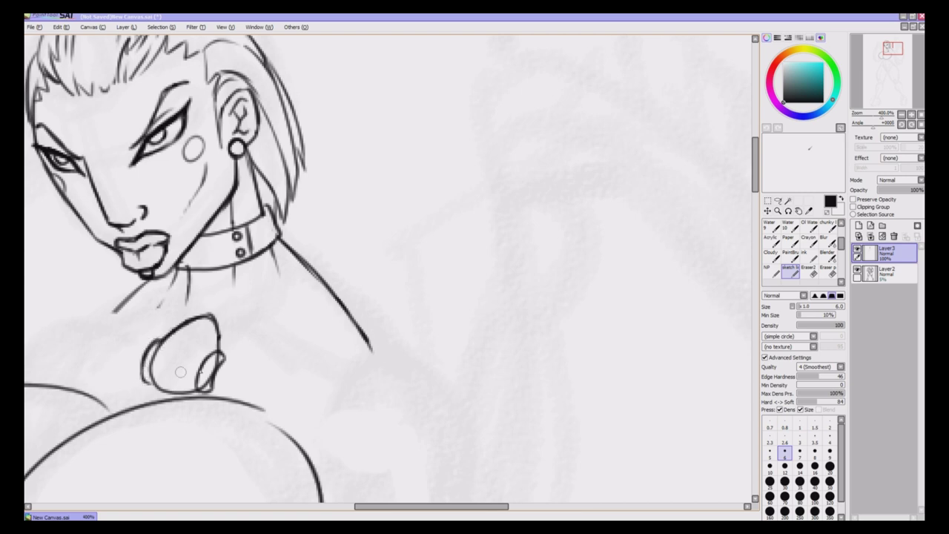
{"action": "left_click", "coordinate": [809, 274]}
{"action": "left_click_drag", "start_coordinate": [218, 355], "coordinate": [202, 388]}
{"action": "left_click", "coordinate": [771, 226]}
{"action": "left_click", "coordinate": [792, 273]}
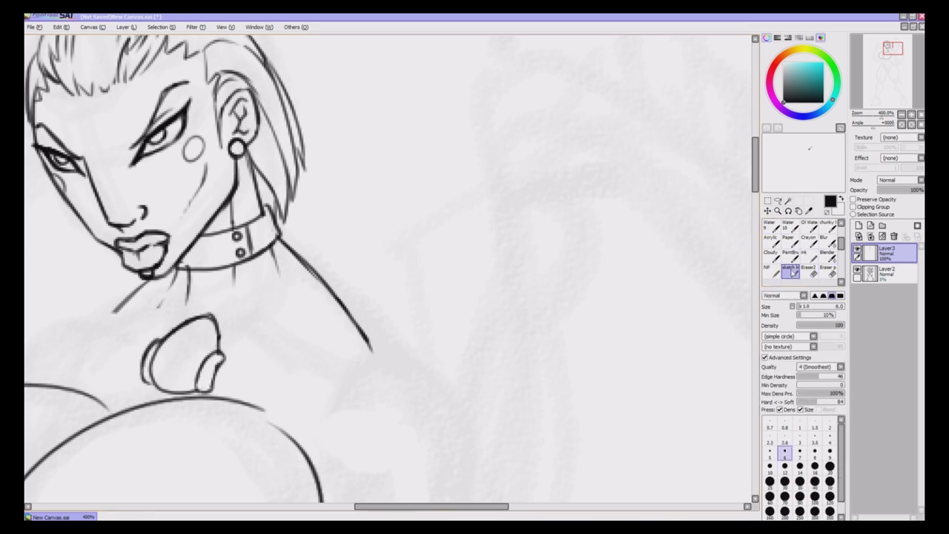
Draw the cape's edges from the clasp across the right shoulder, extend its outer outline downward, and erase the overlapping neck line
{"action": "left_click_drag", "start_coordinate": [754, 191], "coordinate": [754, 202]}
{"action": "scroll", "coordinate": [753, 207], "scroll_direction": "down", "scroll_amount": 2}
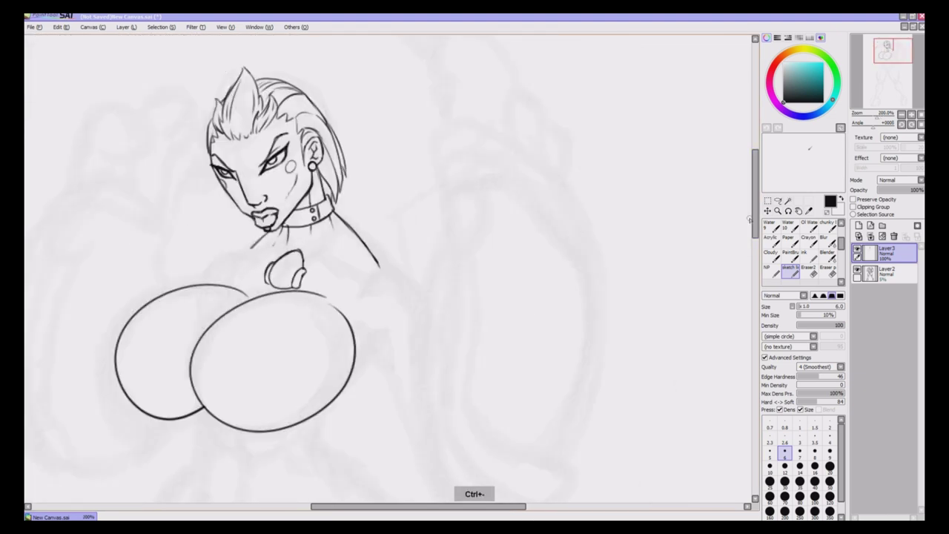
{"action": "left_click_drag", "start_coordinate": [304, 275], "coordinate": [382, 255]}
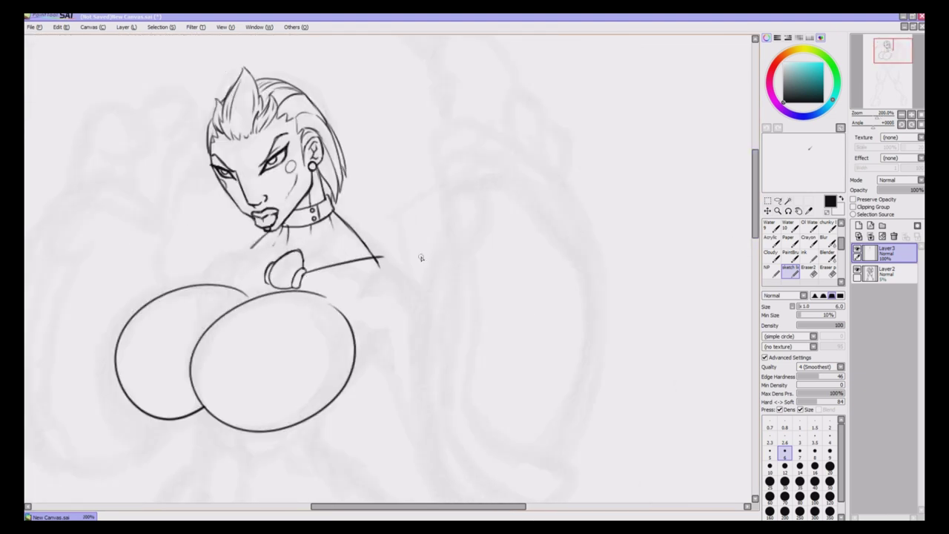
{"action": "left_click_drag", "start_coordinate": [303, 284], "coordinate": [391, 324]}
{"action": "left_click_drag", "start_coordinate": [381, 256], "coordinate": [422, 301]}
{"action": "left_click", "coordinate": [809, 270]}
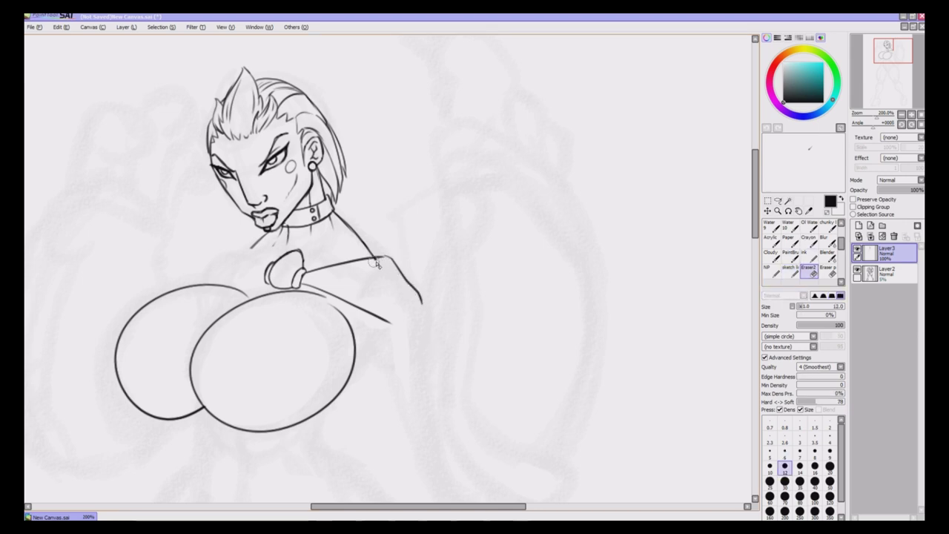
{"action": "left_click", "coordinate": [788, 270]}
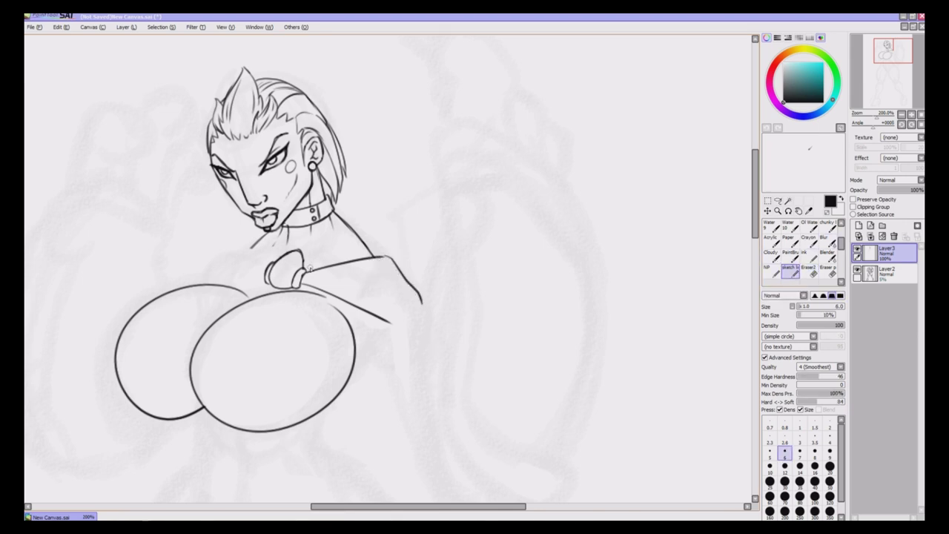
Draw the cape's raised collar fold from the clasp up to the right shoulder and clean up the neck line overlapping it
{"action": "left_click_drag", "start_coordinate": [306, 258], "coordinate": [362, 234]}
{"action": "scroll", "coordinate": [387, 252], "scroll_direction": "up", "scroll_amount": 2}
{"action": "key", "text": "e"}
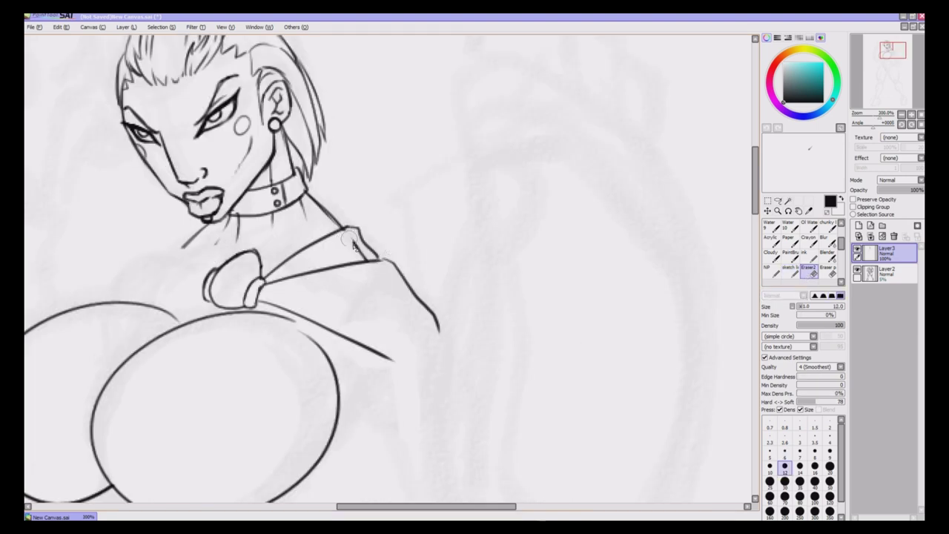
{"action": "mouse_move", "coordinate": [353, 243]}
{"action": "left_mouse_down"}
{"action": "mouse_move", "coordinate": [364, 256]}
{"action": "mouse_move", "coordinate": [361, 243]}
{"action": "left_mouse_up"}
{"action": "key", "text": "e"}
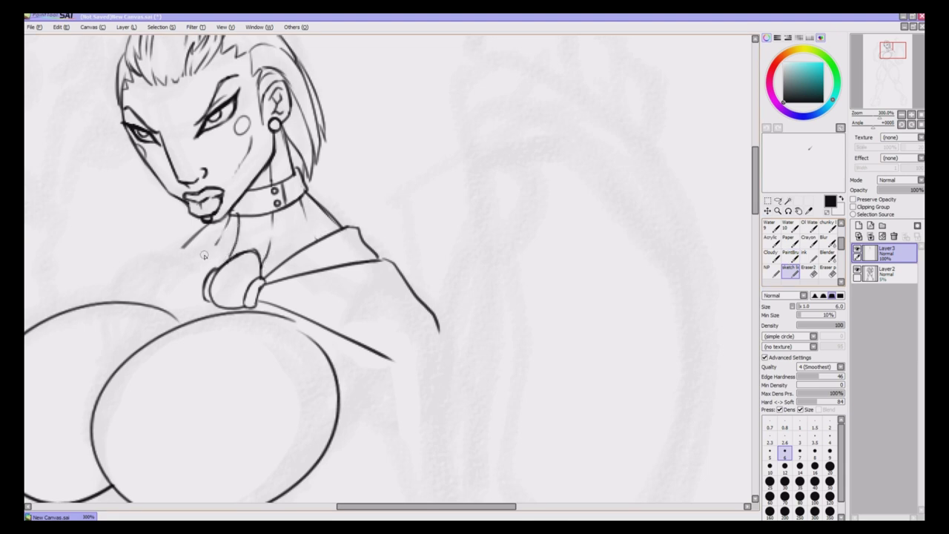
Draw the cape over the left shoulder with its collar fold and lower edge, and erase the overlapping neck line
{"action": "mouse_move", "coordinate": [96, 296]}
{"action": "left_mouse_down"}
{"action": "mouse_move", "coordinate": [121, 252]}
{"action": "mouse_move", "coordinate": [152, 238]}
{"action": "mouse_move", "coordinate": [126, 255]}
{"action": "mouse_move", "coordinate": [181, 257]}
{"action": "left_mouse_up"}
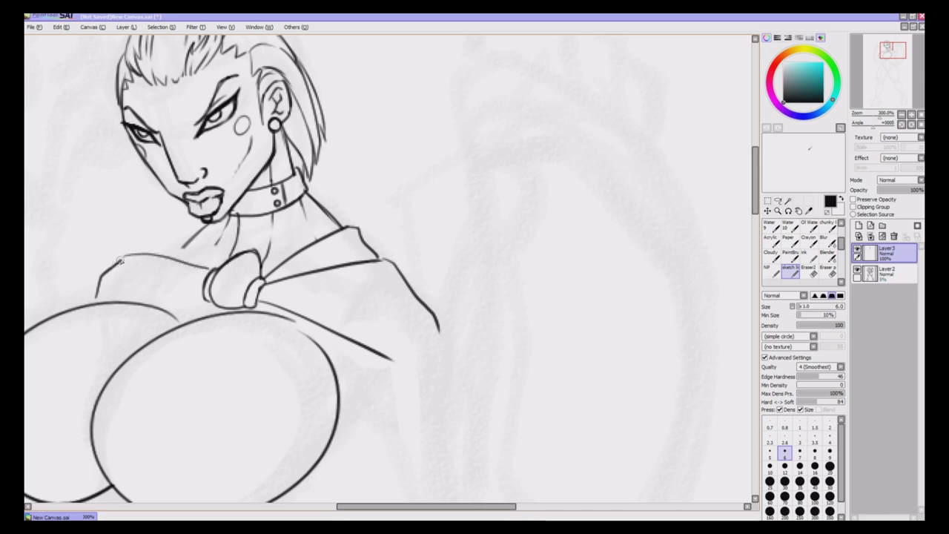
{"action": "left_click_drag", "start_coordinate": [207, 297], "coordinate": [146, 304]}
{"action": "left_click_drag", "start_coordinate": [183, 238], "coordinate": [220, 261]}
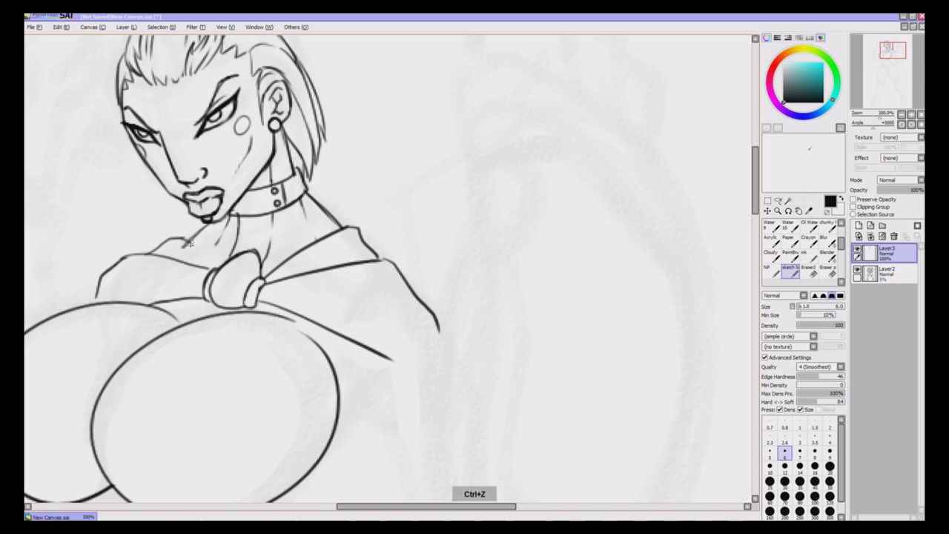
{"action": "key", "text": "e"}
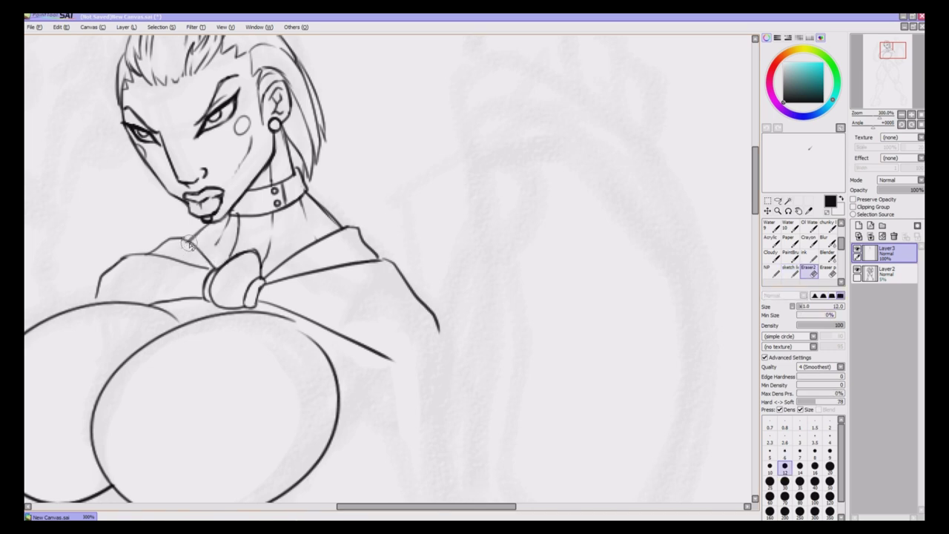
{"action": "key", "text": "n"}
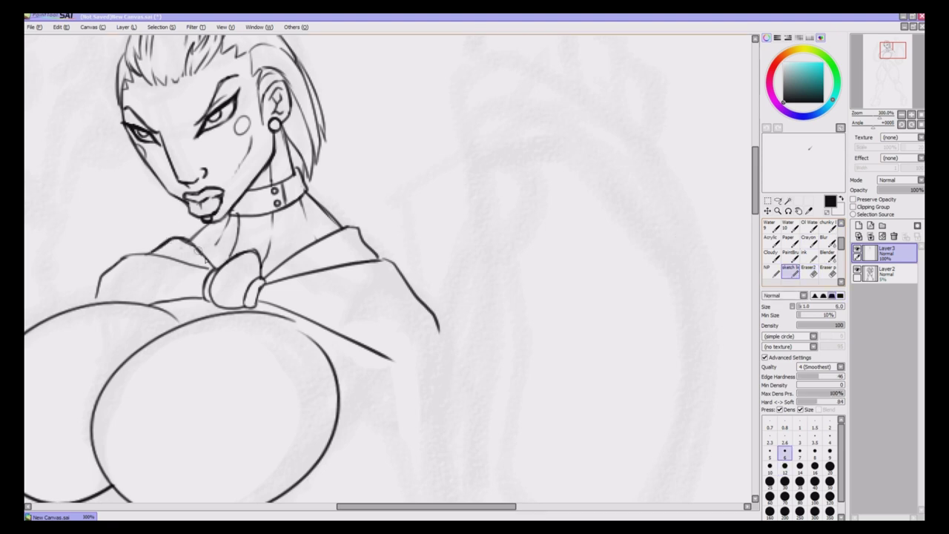
Add short fabric creases on both sides of the clasp and clean up the left collar fold's line
{"action": "left_click_drag", "start_coordinate": [201, 279], "coordinate": [165, 286]}
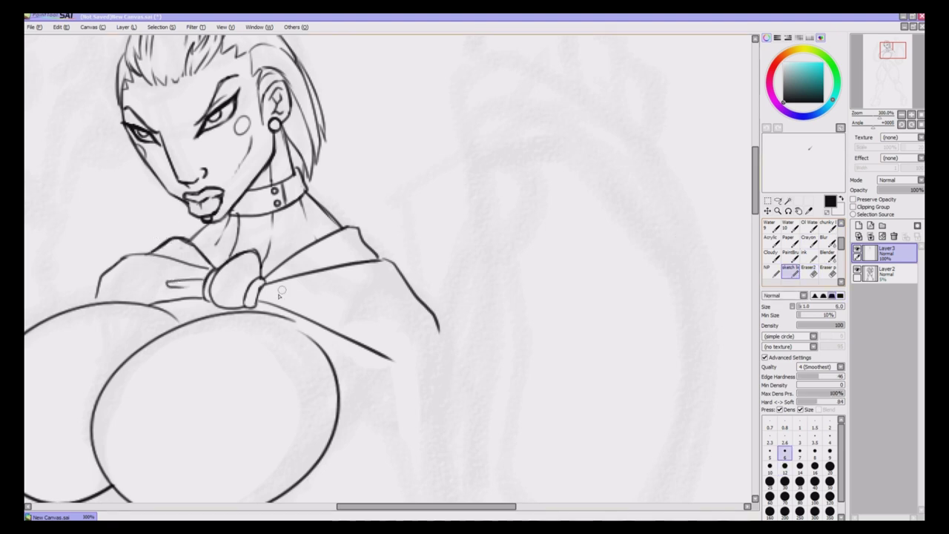
{"action": "left_click_drag", "start_coordinate": [257, 297], "coordinate": [299, 291]}
{"action": "key", "text": "ctrl+z"}
{"action": "left_click", "coordinate": [809, 271]}
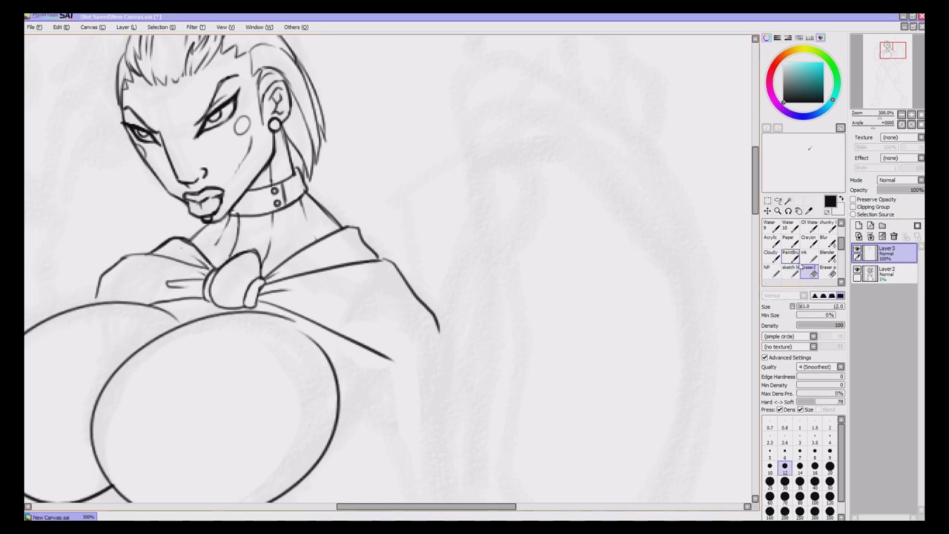
{"action": "mouse_move", "coordinate": [181, 248]}
{"action": "left_mouse_down"}
{"action": "mouse_move", "coordinate": [201, 252]}
{"action": "mouse_move", "coordinate": [190, 238]}
{"action": "left_mouse_up"}
{"action": "left_click", "coordinate": [790, 272]}
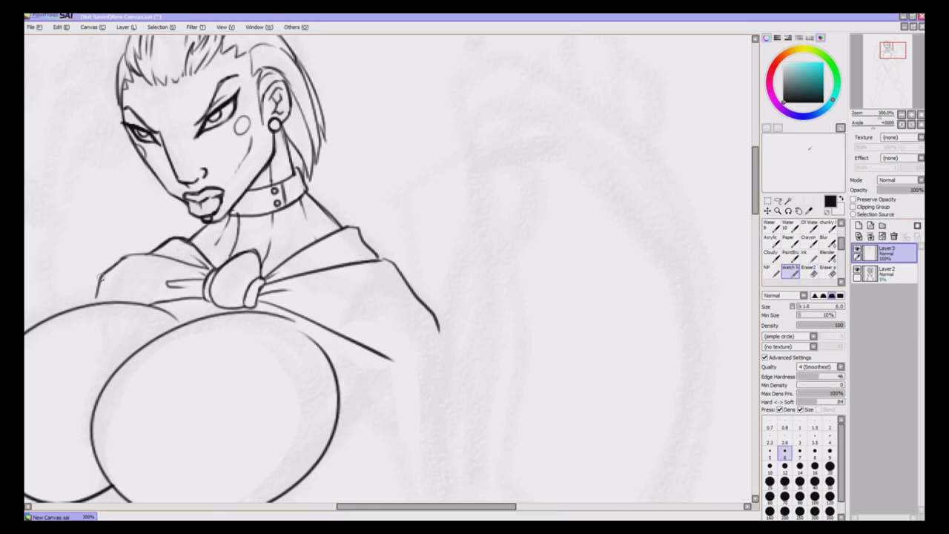
Draw the cape's lower edges running out from beneath the clasp on both sides and erase the overlapping chest outline
{"action": "left_click_drag", "start_coordinate": [213, 300], "coordinate": [171, 315]}
{"action": "left_click_drag", "start_coordinate": [256, 307], "coordinate": [396, 393]}
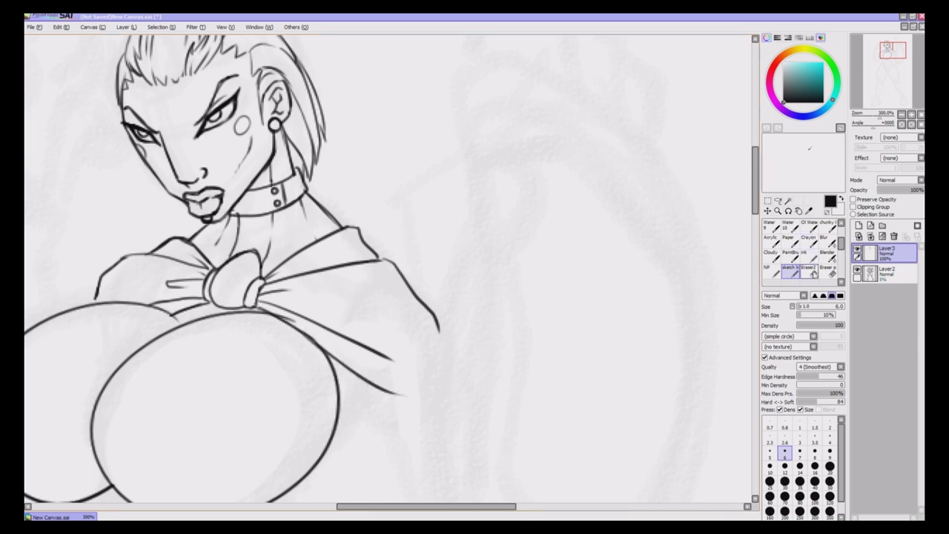
{"action": "left_click", "coordinate": [808, 269]}
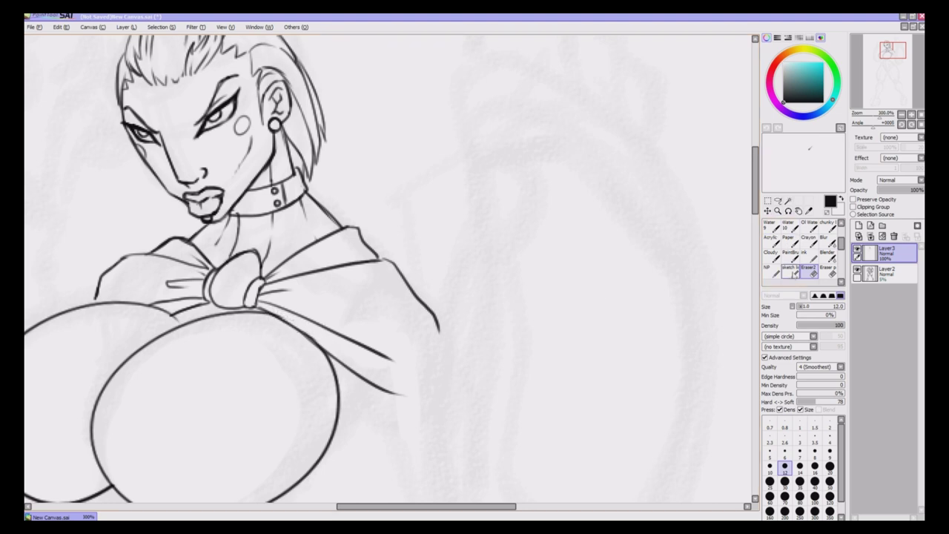
{"action": "left_click", "coordinate": [789, 270]}
Draw the costume's curved inner edge across the right side of the chest, down to its lower outline
{"action": "scroll", "coordinate": [229, 198], "scroll_direction": "down", "scroll_amount": 5}
{"action": "left_click_drag", "start_coordinate": [215, 189], "coordinate": [96, 291]}
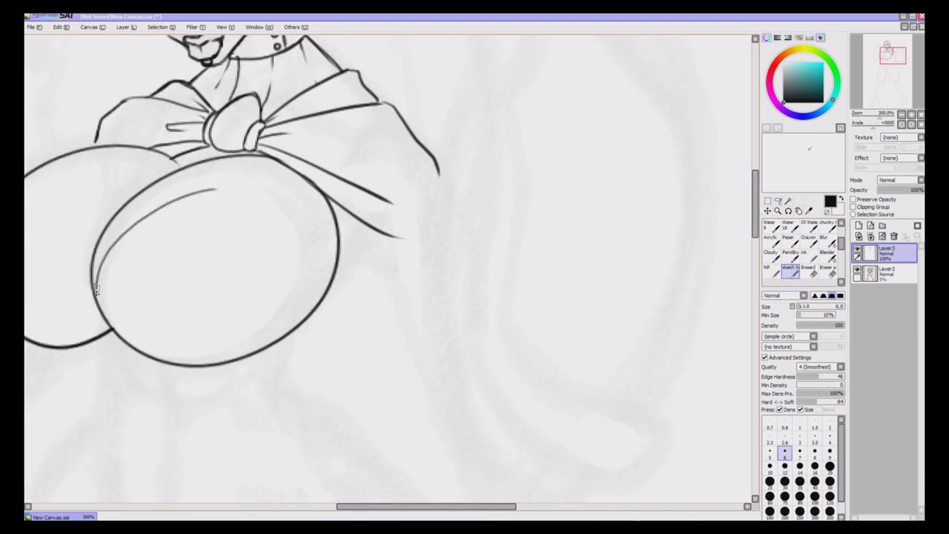
{"action": "mouse_move", "coordinate": [215, 189]}
{"action": "left_mouse_down"}
{"action": "mouse_move", "coordinate": [260, 329]}
{"action": "mouse_move", "coordinate": [219, 363]}
{"action": "left_mouse_up"}
{"action": "left_click_drag", "start_coordinate": [364, 508], "coordinate": [315, 497]}
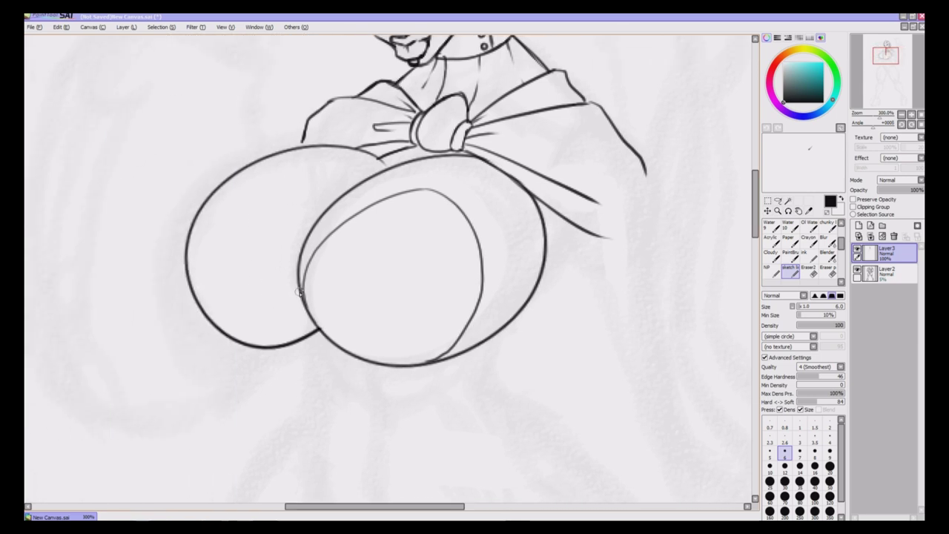
{"action": "mouse_move", "coordinate": [300, 290]}
{"action": "left_mouse_down"}
{"action": "mouse_move", "coordinate": [269, 262]}
{"action": "mouse_move", "coordinate": [256, 187]}
{"action": "mouse_move", "coordinate": [230, 178]}
{"action": "left_mouse_up"}
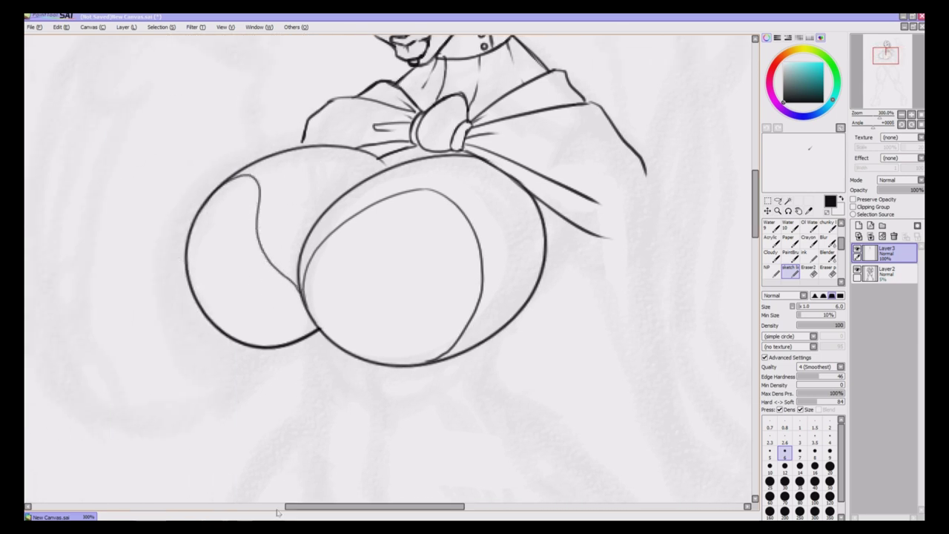
{"action": "key", "text": "ctrl+plus"}
{"action": "key", "text": "ctrl+minus"}
{"action": "key", "text": "ctrl+z"}
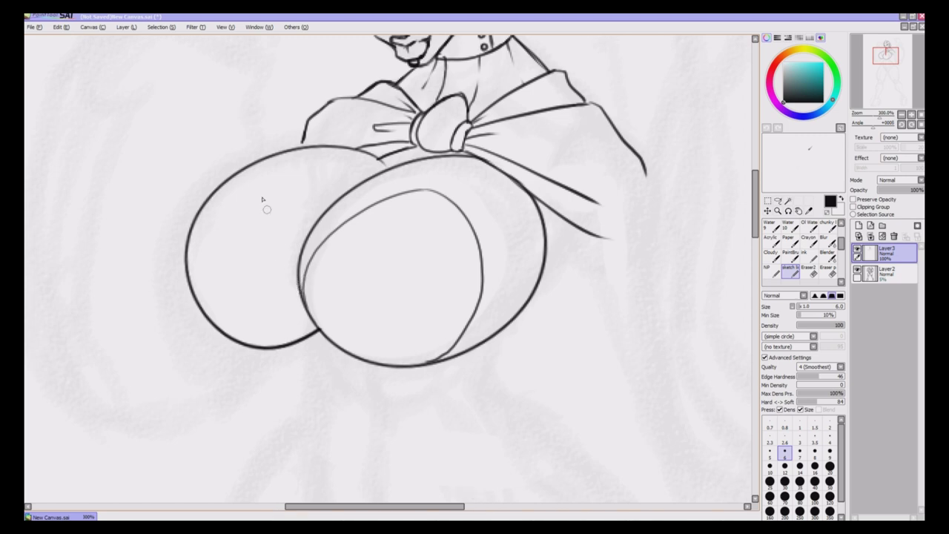
{"action": "mouse_move", "coordinate": [245, 178]}
{"action": "left_mouse_down"}
{"action": "mouse_move", "coordinate": [267, 264]}
{"action": "mouse_move", "coordinate": [304, 313]}
{"action": "left_mouse_up"}
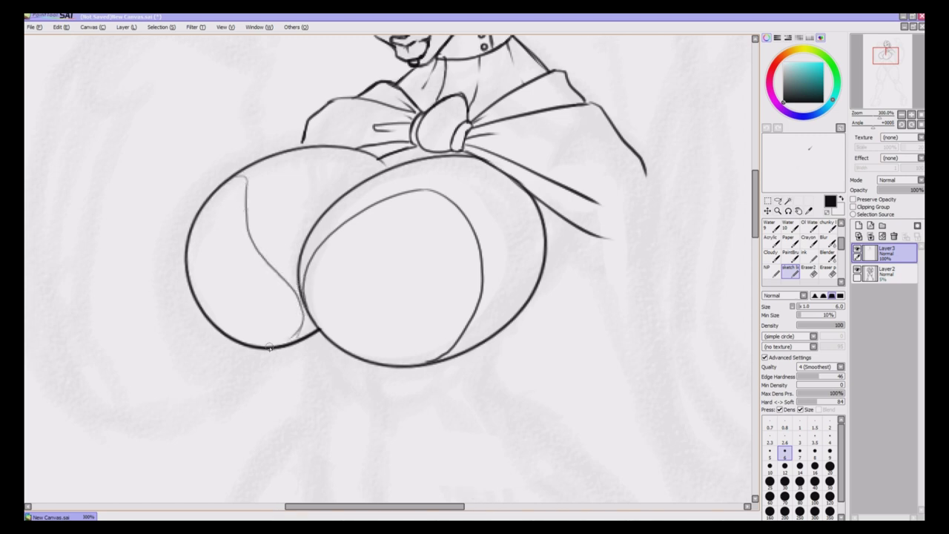
{"action": "key", "text": "ctrl+z"}
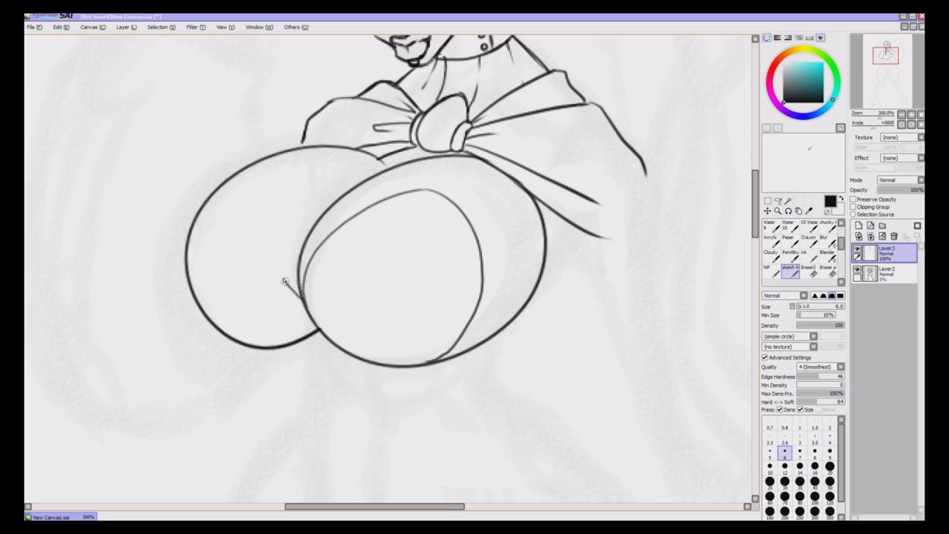
Draw the costume's curved edge on the left side of the chest, and erase and redraw the central overlapping outline
{"action": "left_click_drag", "start_coordinate": [284, 280], "coordinate": [267, 171]}
{"action": "left_click_drag", "start_coordinate": [301, 297], "coordinate": [211, 192]}
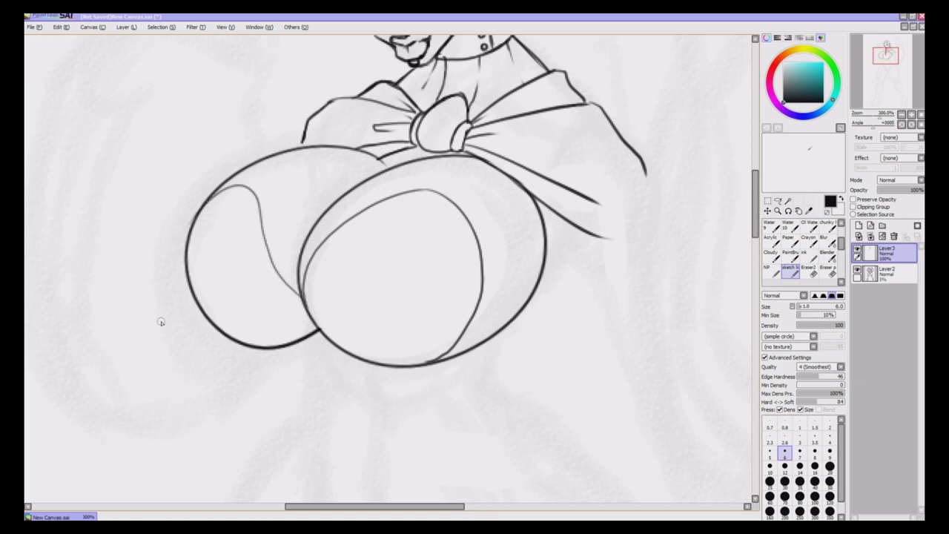
{"action": "key", "text": "e"}
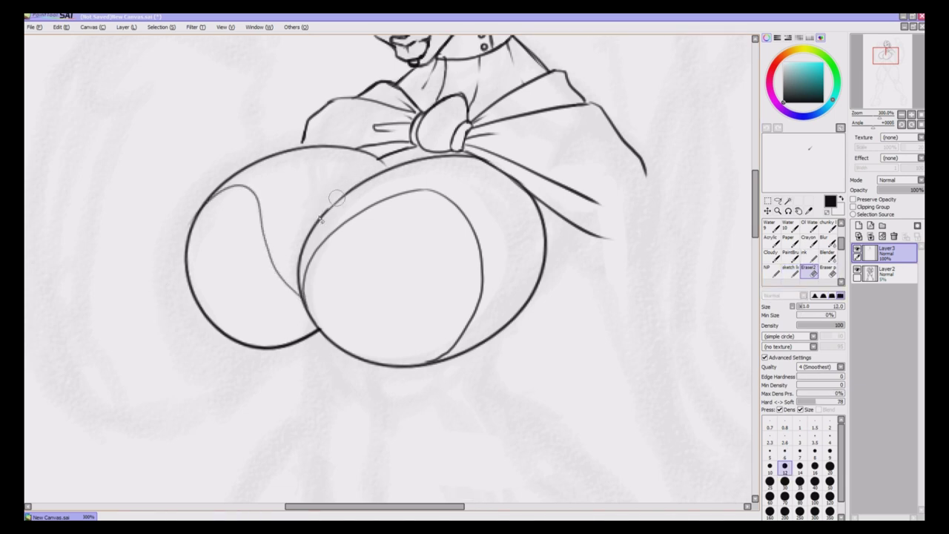
{"action": "left_click_drag", "start_coordinate": [332, 196], "coordinate": [298, 256]}
{"action": "left_click", "coordinate": [790, 269]}
{"action": "mouse_move", "coordinate": [389, 165]}
{"action": "left_mouse_down"}
{"action": "mouse_move", "coordinate": [323, 215]}
{"action": "mouse_move", "coordinate": [301, 256]}
{"action": "mouse_move", "coordinate": [310, 320]}
{"action": "left_mouse_up"}
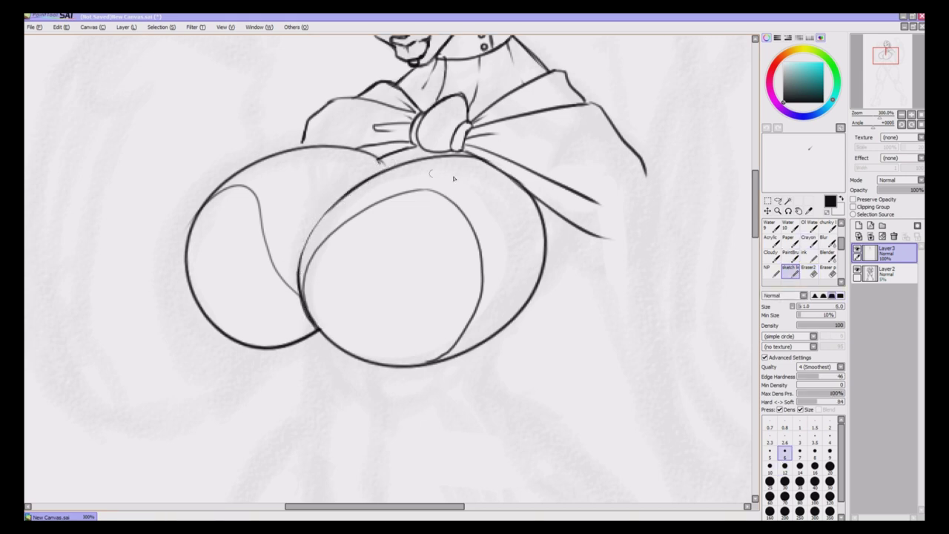
Set the brush size to 9 and draw the raised right arm's gauntlet top edge with an oval ornament at its corner
{"action": "scroll", "coordinate": [536, 183], "scroll_direction": "down", "scroll_amount": 2}
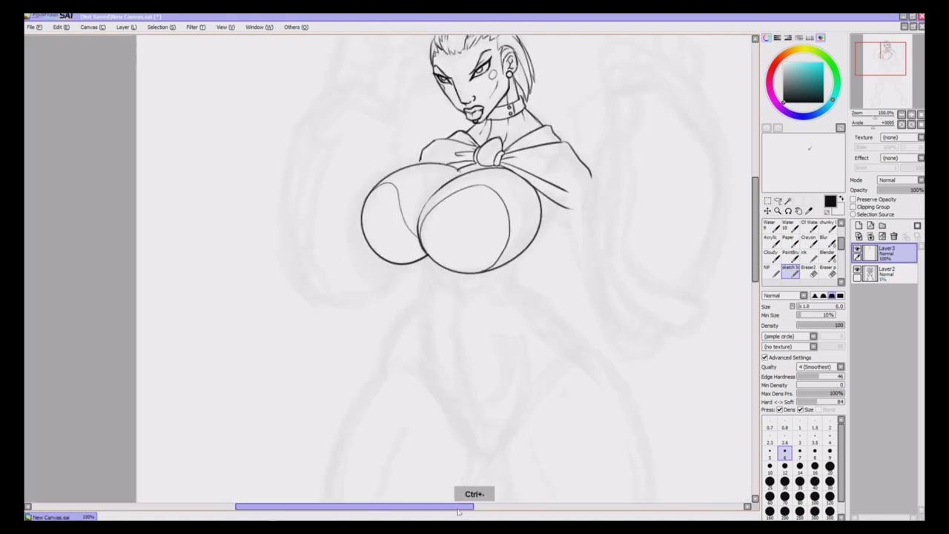
{"action": "left_click_drag", "start_coordinate": [458, 508], "coordinate": [507, 509]}
{"action": "left_click_drag", "start_coordinate": [756, 247], "coordinate": [753, 226]}
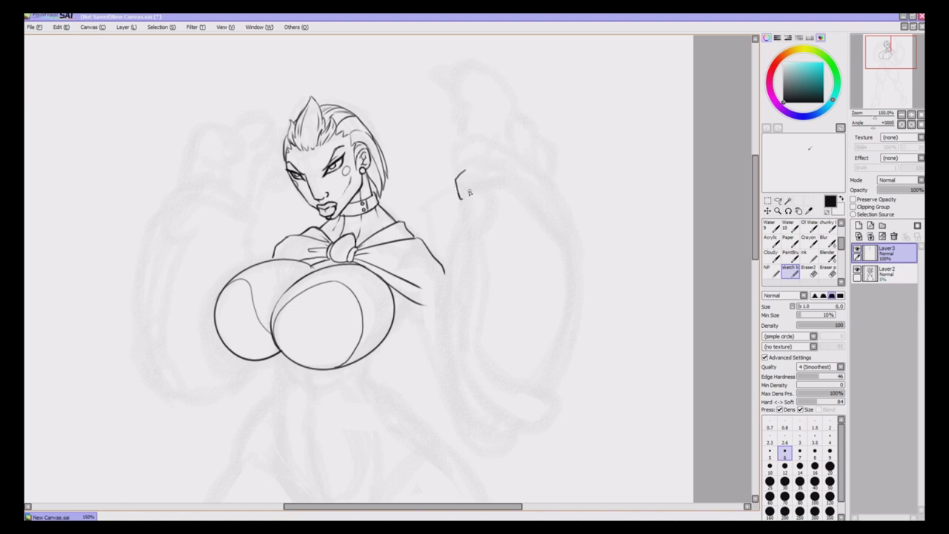
{"action": "left_click", "coordinate": [801, 306]}
{"action": "mouse_move", "coordinate": [456, 178]}
{"action": "left_mouse_down"}
{"action": "mouse_move", "coordinate": [478, 167]}
{"action": "mouse_move", "coordinate": [561, 224]}
{"action": "mouse_move", "coordinate": [571, 245]}
{"action": "left_mouse_up"}
{"action": "mouse_move", "coordinate": [472, 194]}
{"action": "left_mouse_down"}
{"action": "mouse_move", "coordinate": [459, 225]}
{"action": "mouse_move", "coordinate": [468, 235]}
{"action": "mouse_move", "coordinate": [483, 231]}
{"action": "mouse_move", "coordinate": [478, 197]}
{"action": "left_mouse_up"}
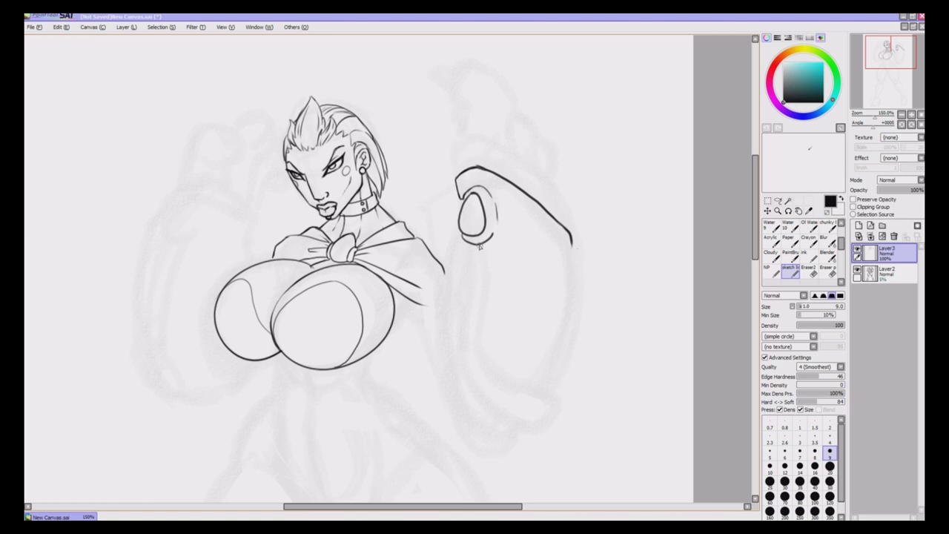
Complete the gauntlet's outline with both long sides and a rounded lower rim, and add the inner border lines
{"action": "mouse_move", "coordinate": [479, 245]}
{"action": "left_mouse_down"}
{"action": "mouse_move", "coordinate": [459, 392]}
{"action": "mouse_move", "coordinate": [546, 427]}
{"action": "left_mouse_up"}
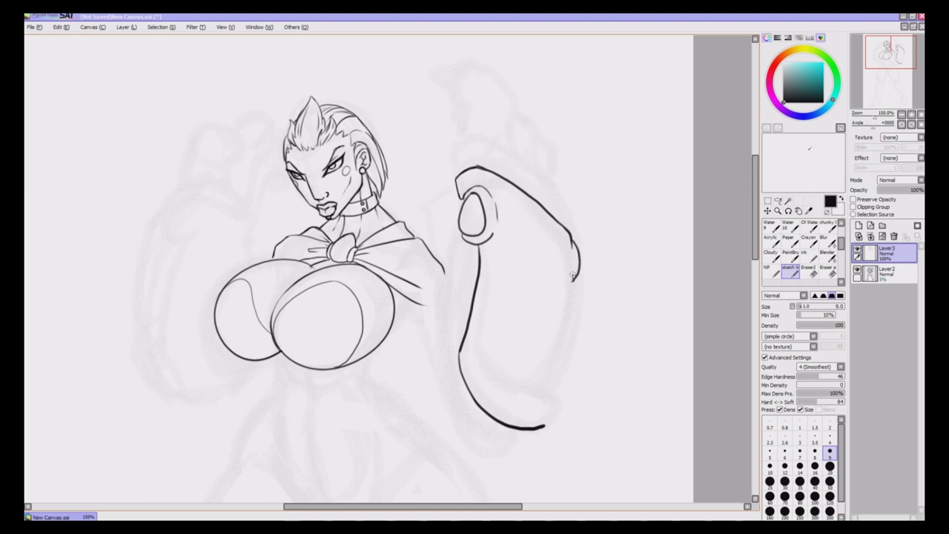
{"action": "left_click_drag", "start_coordinate": [572, 276], "coordinate": [545, 407]}
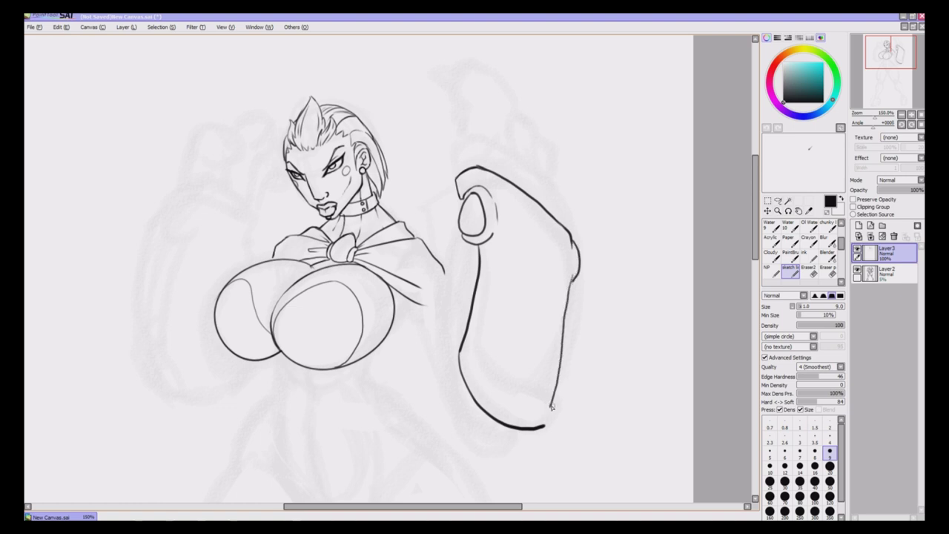
{"action": "mouse_move", "coordinate": [477, 361]}
{"action": "left_mouse_down"}
{"action": "mouse_move", "coordinate": [496, 392]}
{"action": "mouse_move", "coordinate": [523, 402]}
{"action": "left_mouse_up"}
{"action": "left_click_drag", "start_coordinate": [477, 352], "coordinate": [489, 287]}
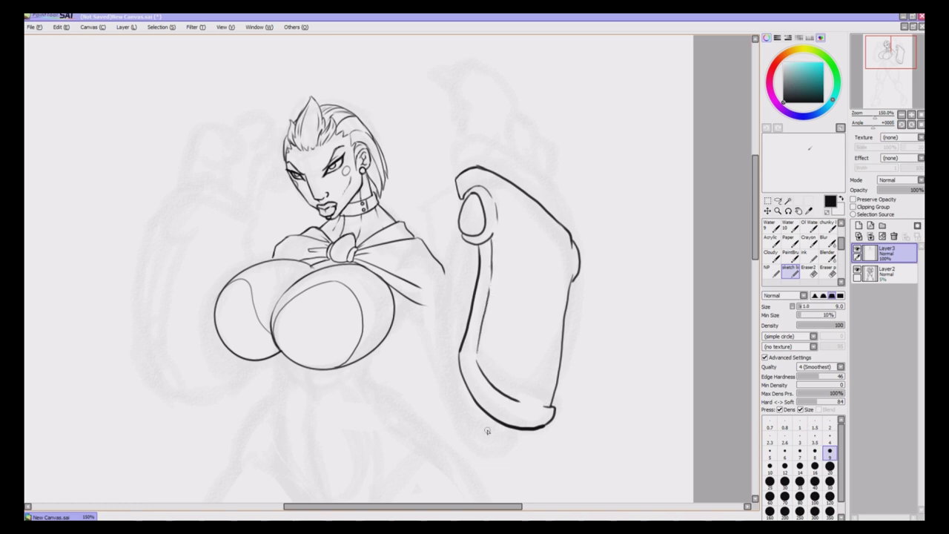
Lasso the gauntlet's outer edge and free-deform it inward, narrowing its upper part
{"action": "scroll", "coordinate": [487, 431], "scroll_direction": "up", "scroll_amount": 1}
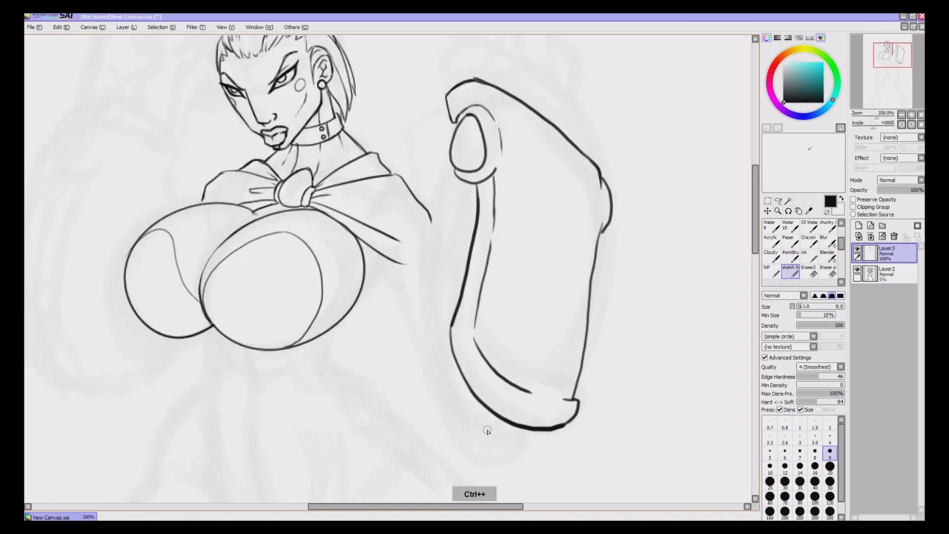
{"action": "left_click", "coordinate": [777, 201]}
{"action": "mouse_move", "coordinate": [613, 145]}
{"action": "left_mouse_down"}
{"action": "mouse_move", "coordinate": [582, 390]}
{"action": "mouse_move", "coordinate": [613, 147]}
{"action": "left_mouse_up"}
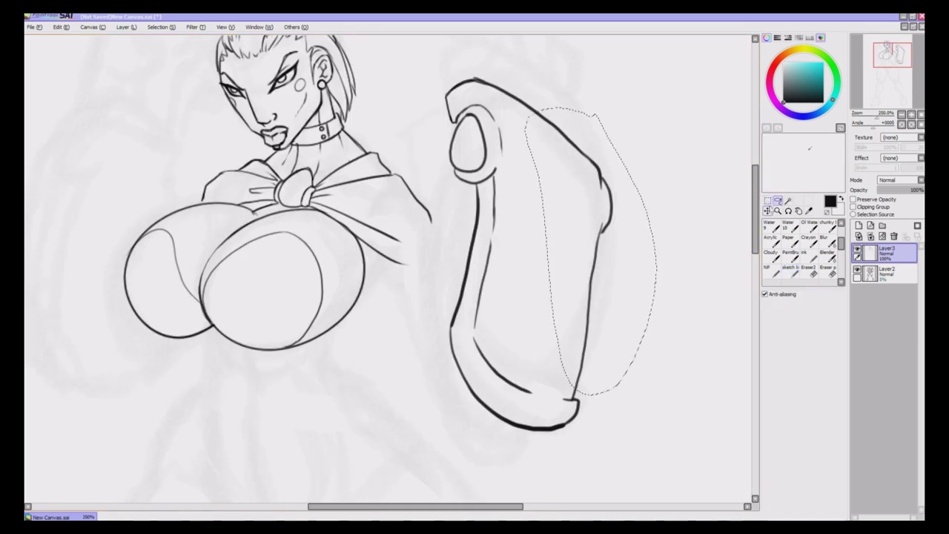
{"action": "key", "text": "ctrl+t"}
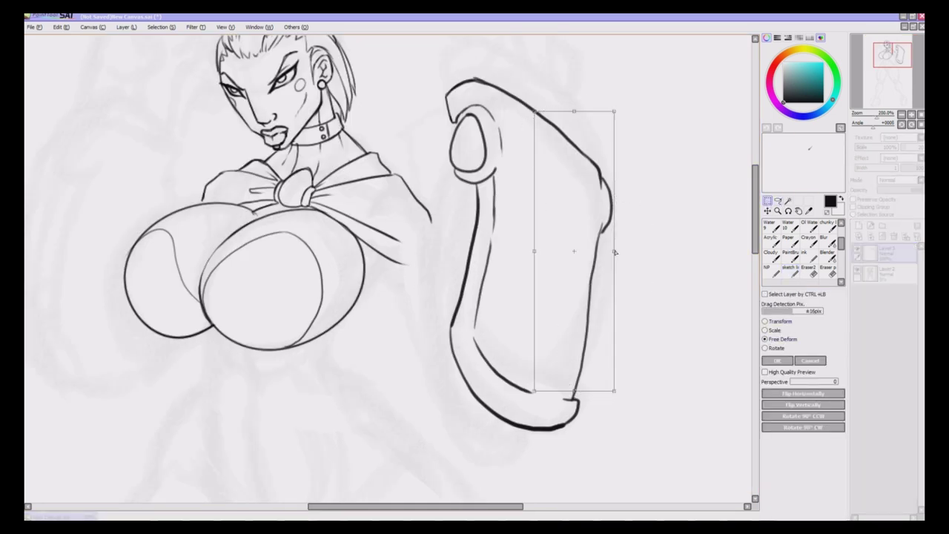
{"action": "left_click_drag", "start_coordinate": [614, 251], "coordinate": [601, 248]}
{"action": "left_click_drag", "start_coordinate": [600, 388], "coordinate": [614, 389]}
{"action": "left_click_drag", "start_coordinate": [600, 109], "coordinate": [581, 112]}
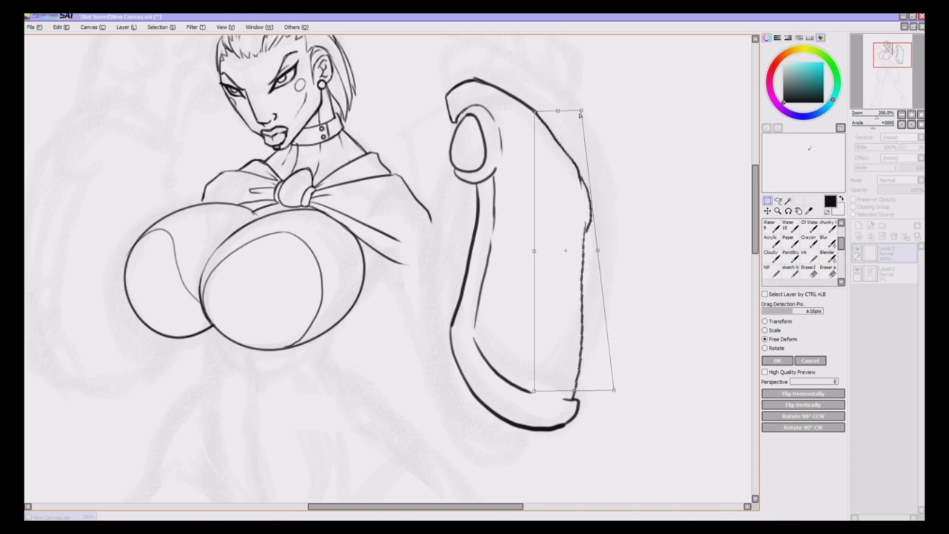
{"action": "key", "text": "Return"}
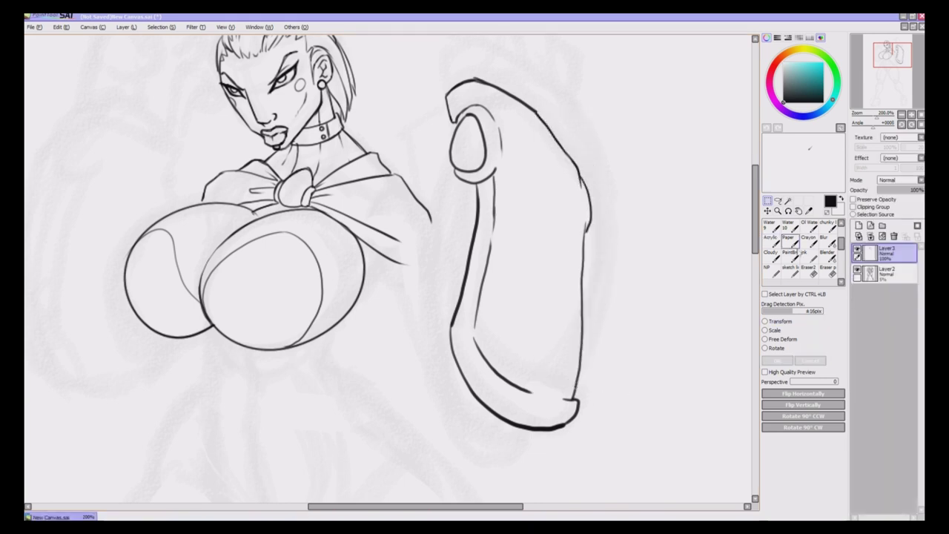
Draw a second band along the gauntlet's top edge with the sketch brush, following its curve down the outer side
{"action": "left_click", "coordinate": [790, 270]}
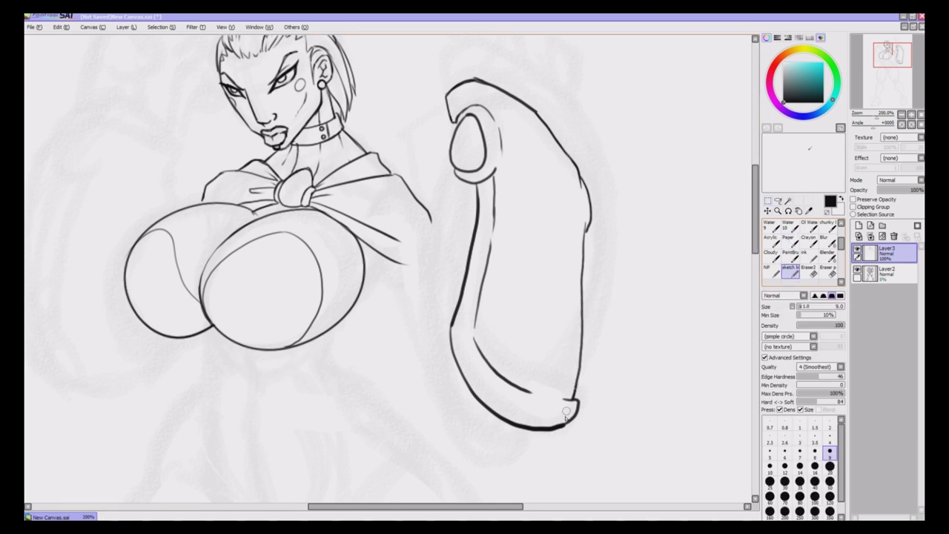
{"action": "scroll", "coordinate": [742, 230], "scroll_direction": "up", "scroll_amount": 4}
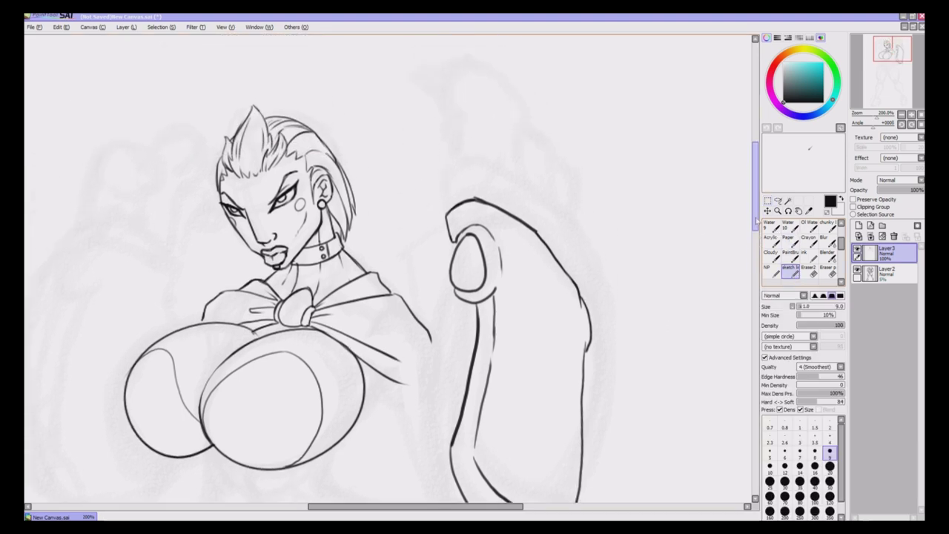
{"action": "mouse_move", "coordinate": [443, 221]}
{"action": "left_mouse_down"}
{"action": "mouse_move", "coordinate": [448, 283]}
{"action": "mouse_move", "coordinate": [442, 224]}
{"action": "mouse_move", "coordinate": [477, 208]}
{"action": "mouse_move", "coordinate": [548, 247]}
{"action": "mouse_move", "coordinate": [579, 306]}
{"action": "left_mouse_up"}
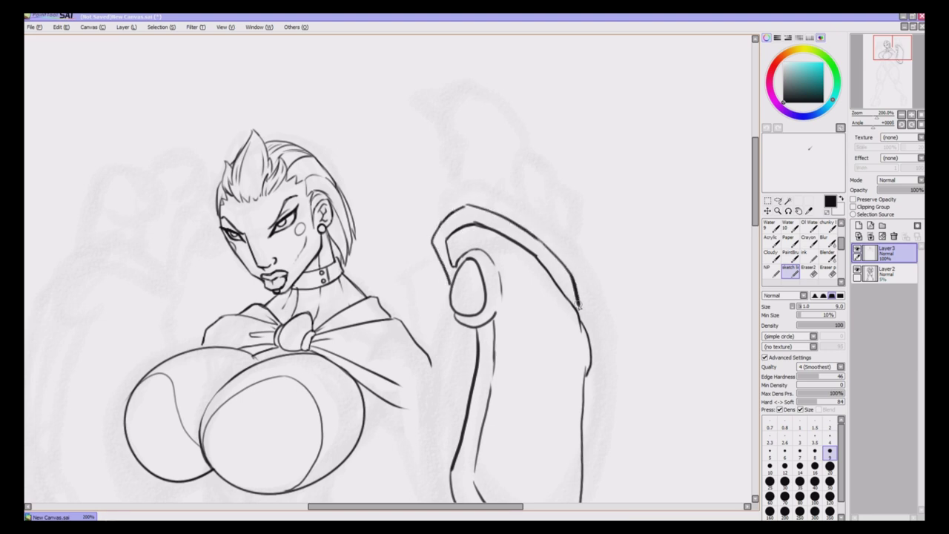
Draw a bent finger with a pointed nail rising above the gauntlet, and add crease lines along it
{"action": "left_click_drag", "start_coordinate": [443, 220], "coordinate": [453, 191]}
{"action": "left_click_drag", "start_coordinate": [506, 213], "coordinate": [494, 167]}
{"action": "mouse_move", "coordinate": [449, 196]}
{"action": "left_mouse_down"}
{"action": "mouse_move", "coordinate": [445, 170]}
{"action": "mouse_move", "coordinate": [463, 132]}
{"action": "mouse_move", "coordinate": [410, 164]}
{"action": "mouse_move", "coordinate": [437, 181]}
{"action": "mouse_move", "coordinate": [448, 167]}
{"action": "mouse_move", "coordinate": [412, 198]}
{"action": "mouse_move", "coordinate": [429, 181]}
{"action": "left_mouse_up"}
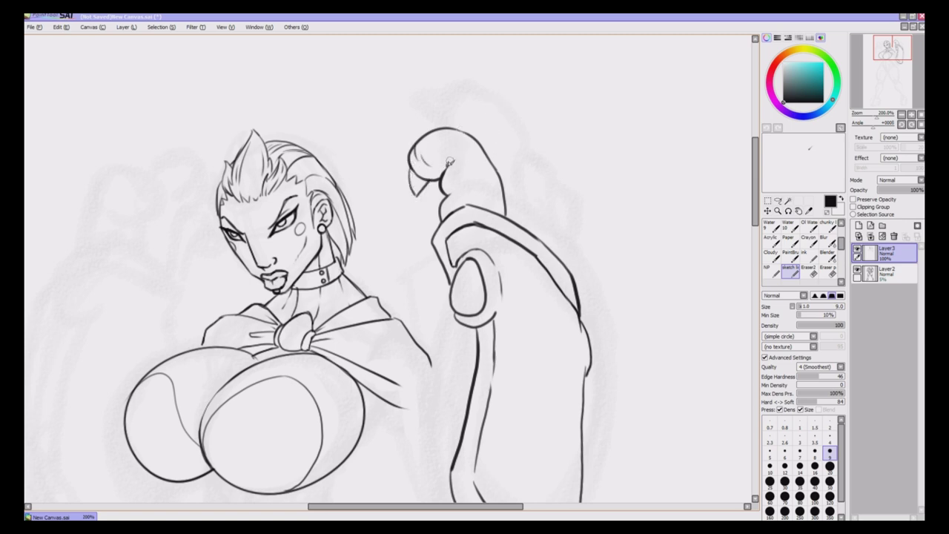
{"action": "mouse_move", "coordinate": [449, 164]}
{"action": "left_mouse_down"}
{"action": "mouse_move", "coordinate": [459, 148]}
{"action": "mouse_move", "coordinate": [468, 153]}
{"action": "left_mouse_up"}
{"action": "left_click_drag", "start_coordinate": [445, 197], "coordinate": [487, 185]}
{"action": "left_click_drag", "start_coordinate": [493, 176], "coordinate": [489, 175]}
{"action": "left_click_drag", "start_coordinate": [502, 208], "coordinate": [499, 204]}
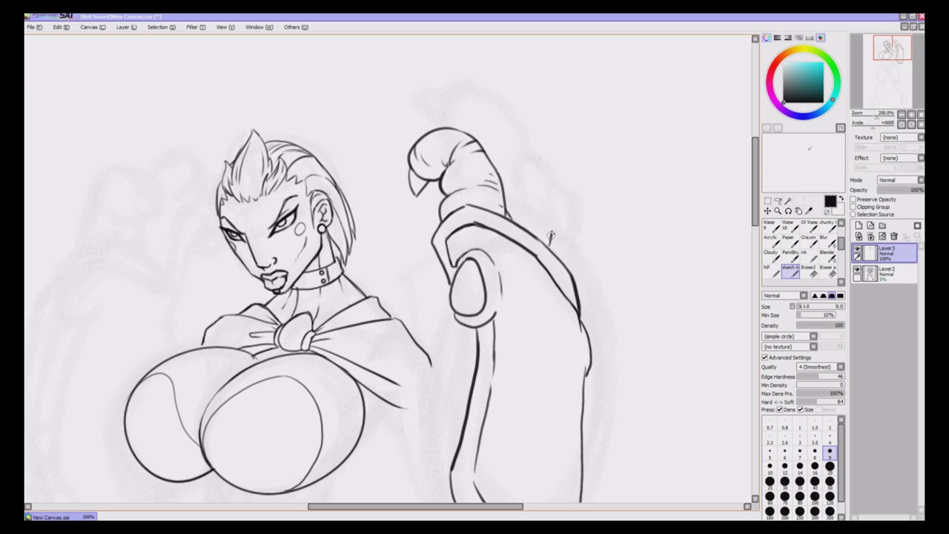
Draw the rounded outline and inner contour of a second finger behind the first, above the gauntlet's band
{"action": "left_click_drag", "start_coordinate": [552, 245], "coordinate": [544, 177]}
{"action": "left_click_drag", "start_coordinate": [495, 157], "coordinate": [541, 185]}
{"action": "mouse_move", "coordinate": [507, 215]}
{"action": "left_mouse_down"}
{"action": "mouse_move", "coordinate": [543, 183]}
{"action": "mouse_move", "coordinate": [508, 188]}
{"action": "left_mouse_up"}
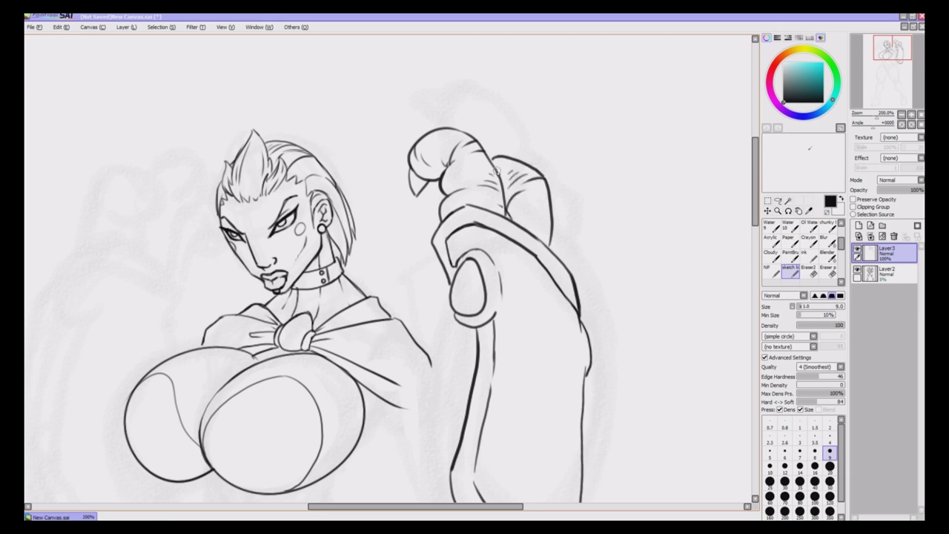
Draw a creased third finger behind the second above the gauntlet, and a curved forearm contour beside the gauntlet's inner edge
{"action": "mouse_move", "coordinate": [524, 229]}
{"action": "left_mouse_down"}
{"action": "mouse_move", "coordinate": [553, 228]}
{"action": "mouse_move", "coordinate": [529, 225]}
{"action": "mouse_move", "coordinate": [572, 254]}
{"action": "left_mouse_up"}
{"action": "key", "text": "ctrl+z"}
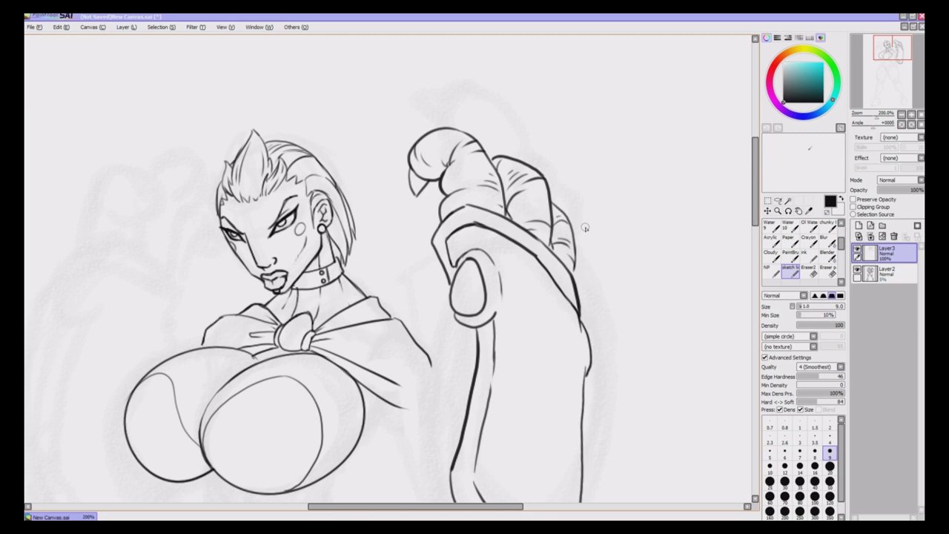
{"action": "scroll", "coordinate": [459, 204], "scroll_direction": "down", "scroll_amount": 3}
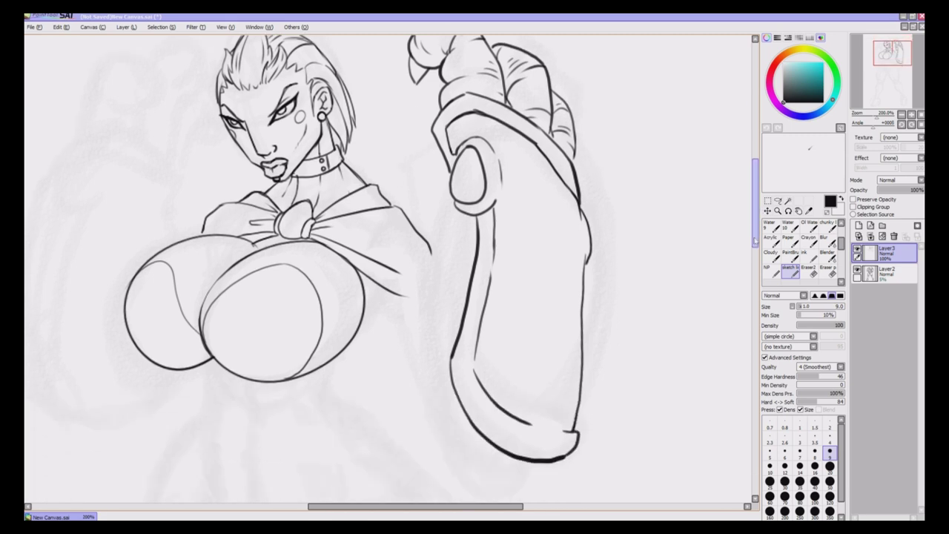
{"action": "mouse_move", "coordinate": [459, 215]}
{"action": "left_mouse_down"}
{"action": "mouse_move", "coordinate": [474, 247]}
{"action": "mouse_move", "coordinate": [461, 226]}
{"action": "mouse_move", "coordinate": [470, 211]}
{"action": "mouse_move", "coordinate": [433, 286]}
{"action": "mouse_move", "coordinate": [450, 336]}
{"action": "left_mouse_up"}
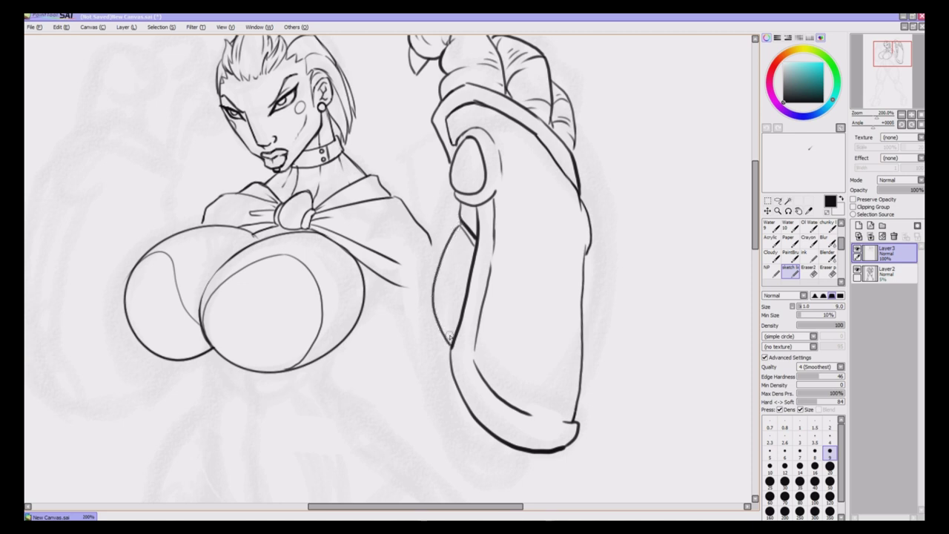
Draw the rounded elbow contour bulging out beneath the gauntlet's lower band, and add short crease lines along it
{"action": "left_click_drag", "start_coordinate": [755, 232], "coordinate": [754, 252]}
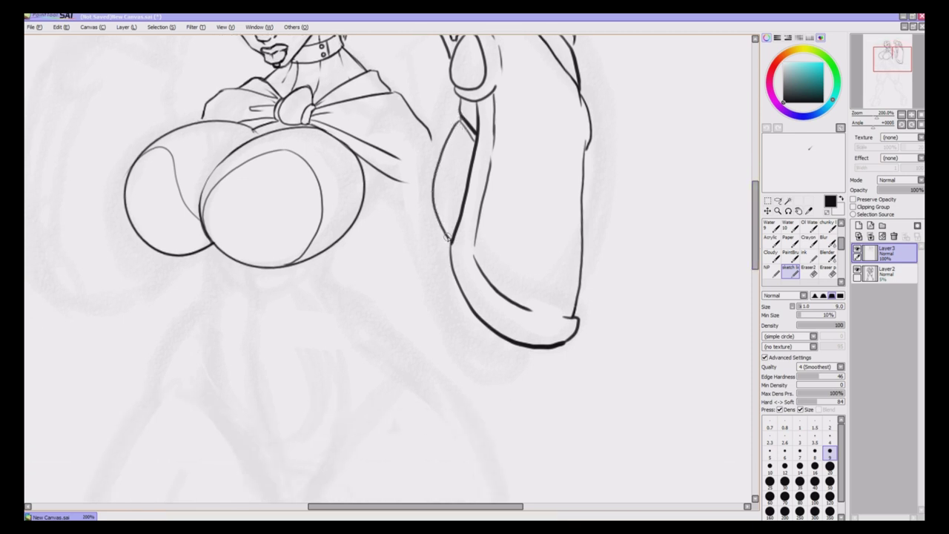
{"action": "mouse_move", "coordinate": [449, 239]}
{"action": "left_mouse_down"}
{"action": "mouse_move", "coordinate": [438, 260]}
{"action": "mouse_move", "coordinate": [444, 327]}
{"action": "mouse_move", "coordinate": [476, 358]}
{"action": "mouse_move", "coordinate": [514, 355]}
{"action": "mouse_move", "coordinate": [526, 335]}
{"action": "left_mouse_up"}
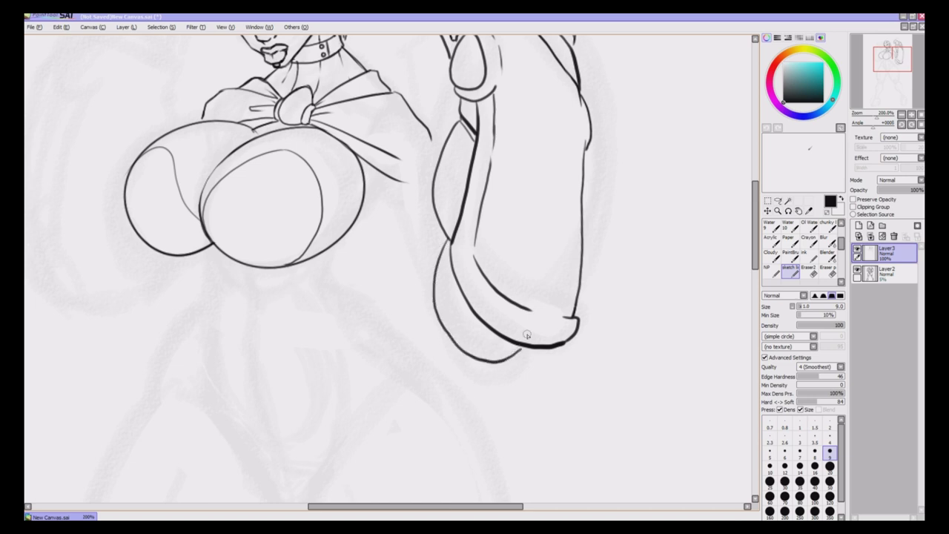
{"action": "key", "text": "ctrl+z"}
{"action": "mouse_move", "coordinate": [445, 239]}
{"action": "left_mouse_down"}
{"action": "mouse_move", "coordinate": [442, 303]}
{"action": "mouse_move", "coordinate": [498, 355]}
{"action": "mouse_move", "coordinate": [535, 345]}
{"action": "left_mouse_up"}
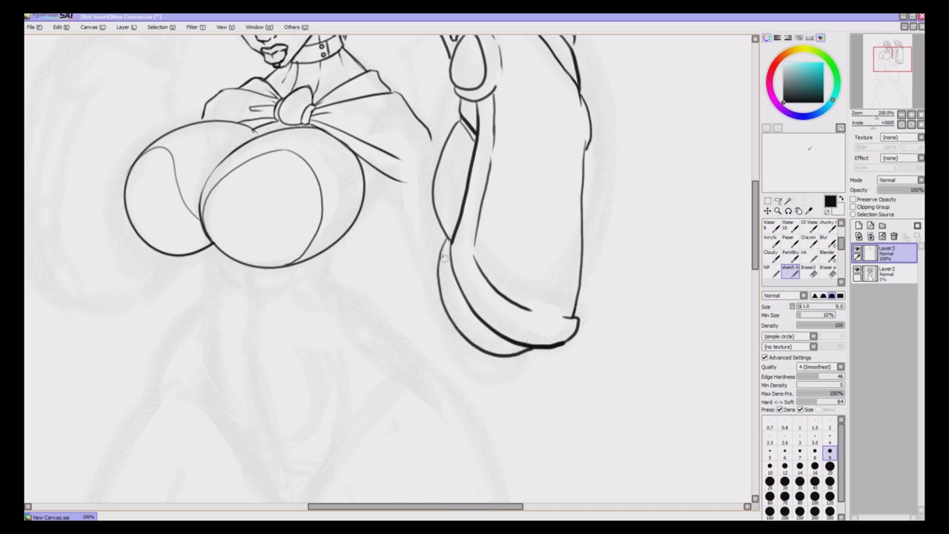
{"action": "mouse_move", "coordinate": [443, 259]}
{"action": "left_mouse_down"}
{"action": "mouse_move", "coordinate": [442, 276]}
{"action": "mouse_move", "coordinate": [450, 270]}
{"action": "left_mouse_up"}
{"action": "mouse_move", "coordinate": [472, 313]}
{"action": "left_mouse_down"}
{"action": "mouse_move", "coordinate": [494, 333]}
{"action": "mouse_move", "coordinate": [488, 348]}
{"action": "mouse_move", "coordinate": [512, 352]}
{"action": "left_mouse_up"}
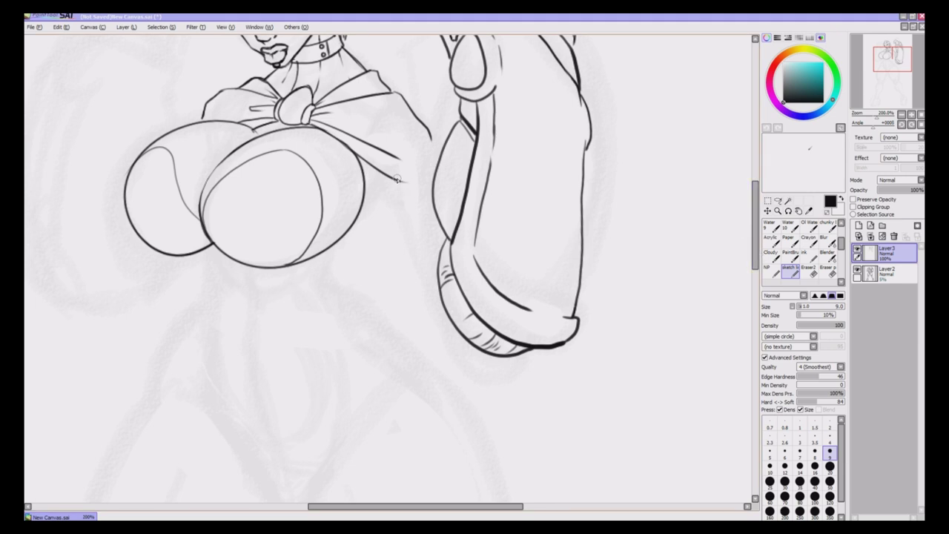
Extend the two lines of the cape's lower edge across to the raised arm
{"action": "mouse_move", "coordinate": [397, 180]}
{"action": "left_mouse_down"}
{"action": "mouse_move", "coordinate": [423, 183]}
{"action": "mouse_move", "coordinate": [436, 151]}
{"action": "left_mouse_up"}
{"action": "left_click", "coordinate": [60, 26]}
{"action": "left_click", "coordinate": [66, 27]}
{"action": "left_click", "coordinate": [69, 26]}
{"action": "left_click", "coordinate": [68, 27]}
{"action": "key", "text": "ctrl+plus"}
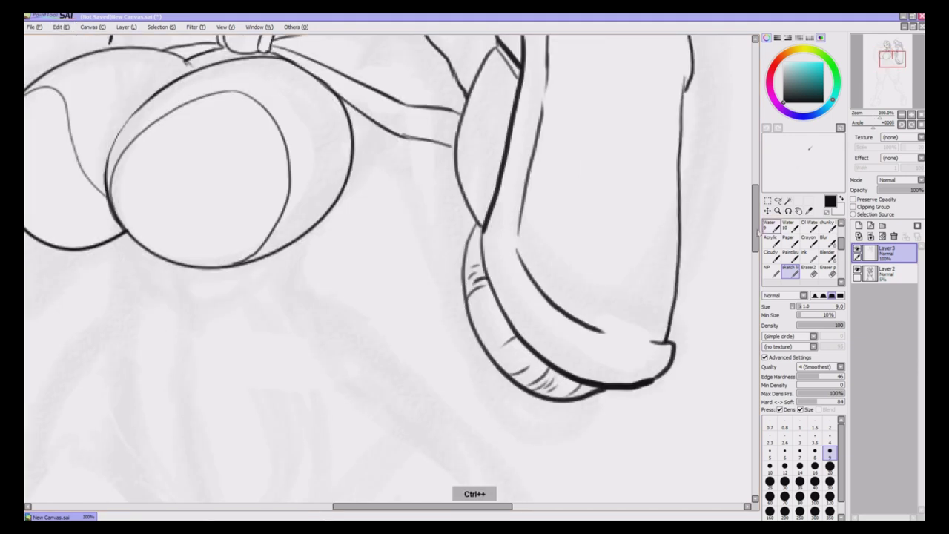
Erase the outer side of the chest contour, redraw it running into the armpit, and draw the upper arm's underside
{"action": "left_click_drag", "start_coordinate": [756, 220], "coordinate": [755, 206]}
{"action": "left_click", "coordinate": [809, 272]}
{"action": "left_click_drag", "start_coordinate": [341, 196], "coordinate": [350, 272]}
{"action": "left_click", "coordinate": [792, 272]}
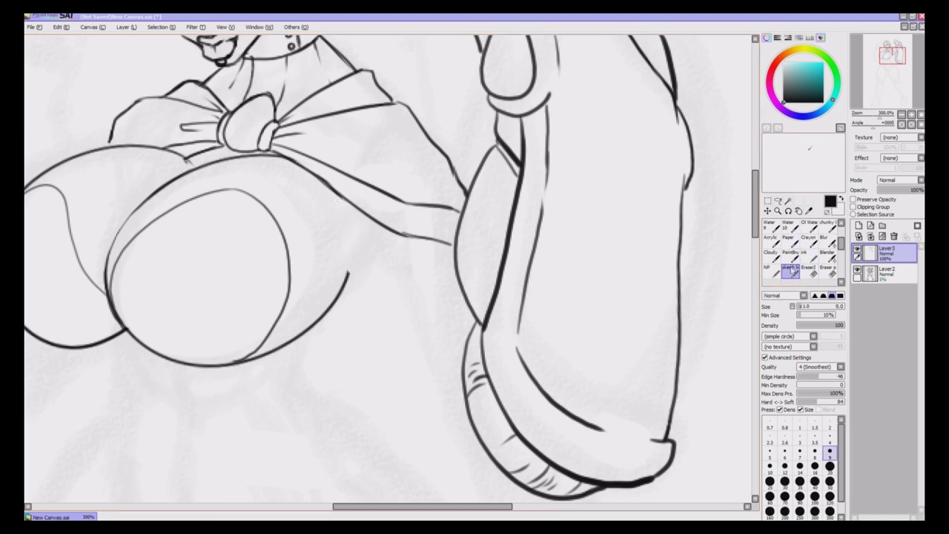
{"action": "mouse_move", "coordinate": [390, 249]}
{"action": "left_mouse_down"}
{"action": "mouse_move", "coordinate": [408, 307]}
{"action": "mouse_move", "coordinate": [461, 388]}
{"action": "left_mouse_up"}
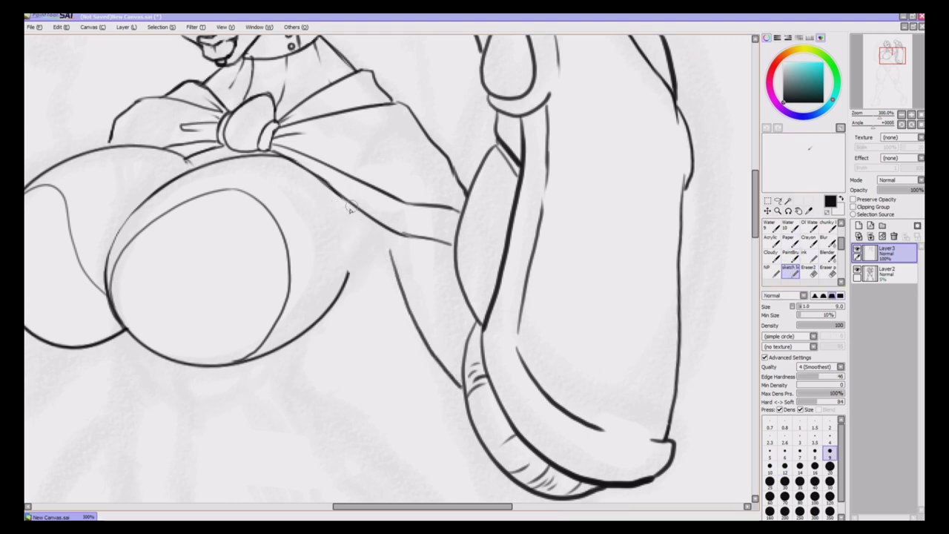
{"action": "left_click_drag", "start_coordinate": [361, 225], "coordinate": [332, 315]}
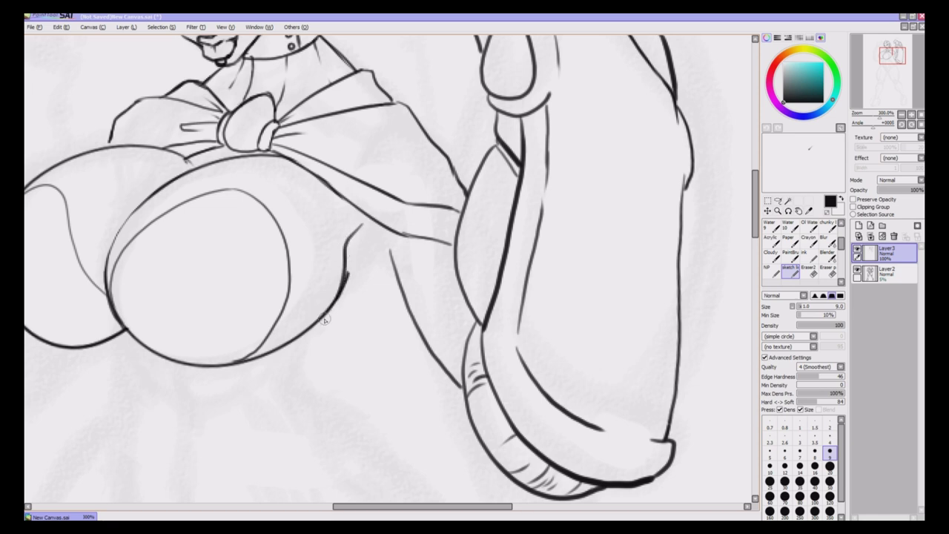
Draw the armpit folds beneath the cape, and add short shading ticks on the chest and muscle lines inside the upper arm
{"action": "left_click", "coordinate": [799, 271]}
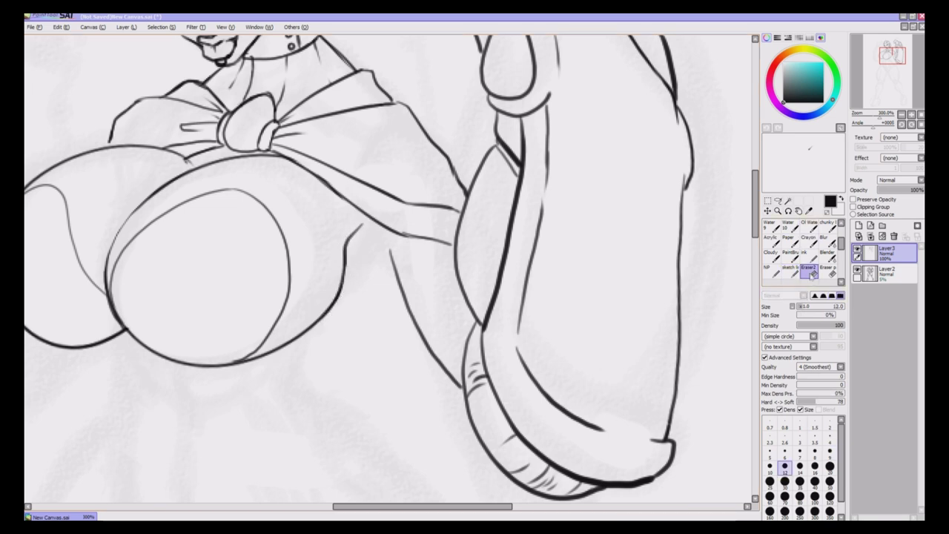
{"action": "left_click", "coordinate": [792, 271]}
{"action": "mouse_move", "coordinate": [362, 222]}
{"action": "left_mouse_down"}
{"action": "mouse_move", "coordinate": [405, 238]}
{"action": "mouse_move", "coordinate": [396, 267]}
{"action": "mouse_move", "coordinate": [347, 250]}
{"action": "mouse_move", "coordinate": [363, 267]}
{"action": "mouse_move", "coordinate": [336, 299]}
{"action": "left_mouse_up"}
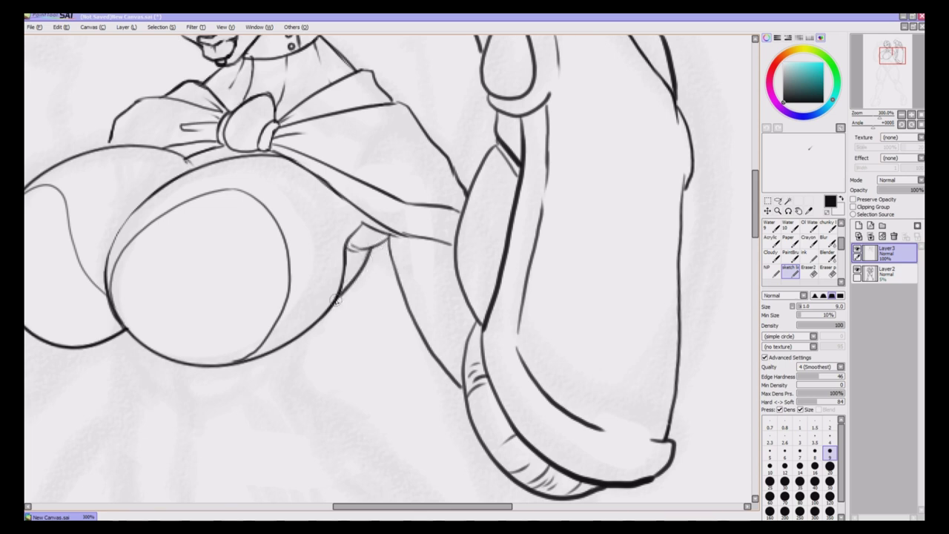
{"action": "left_click_drag", "start_coordinate": [343, 241], "coordinate": [332, 221]}
{"action": "left_click_drag", "start_coordinate": [478, 506], "coordinate": [467, 506]}
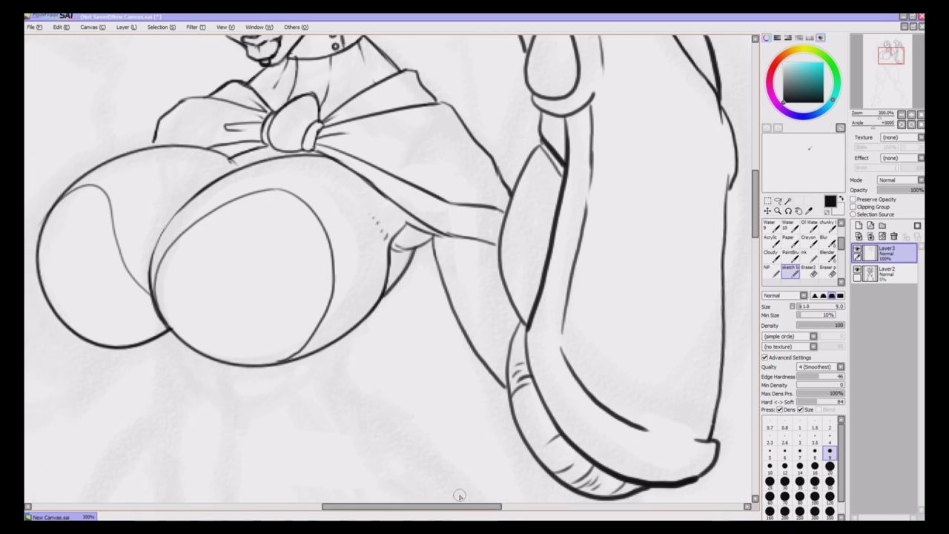
{"action": "left_click_drag", "start_coordinate": [436, 255], "coordinate": [456, 300]}
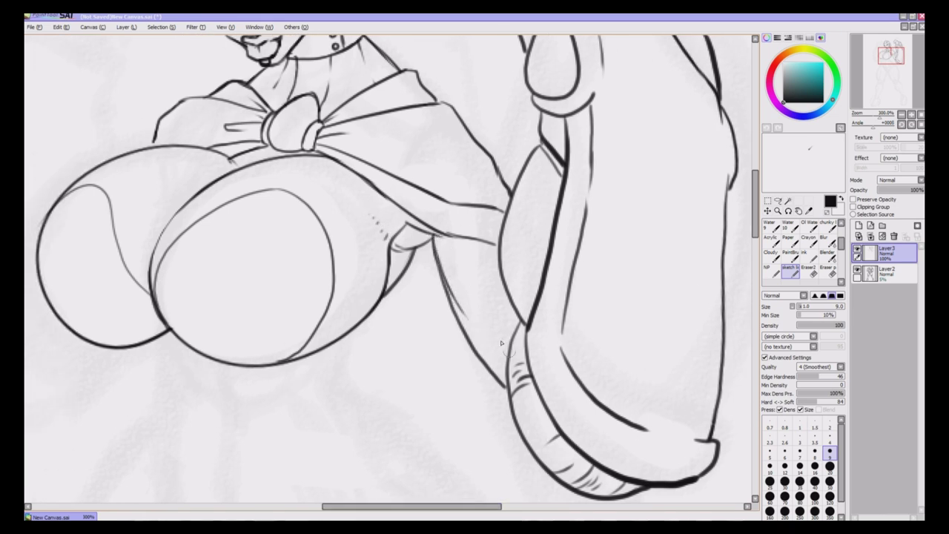
{"action": "left_click_drag", "start_coordinate": [491, 342], "coordinate": [515, 365]}
Draw short contour strokes below the chest on both sides and a small connecting mark between them
{"action": "left_click_drag", "start_coordinate": [411, 506], "coordinate": [366, 507]}
{"action": "left_click_drag", "start_coordinate": [757, 230], "coordinate": [756, 247]}
{"action": "left_click_drag", "start_coordinate": [333, 229], "coordinate": [340, 247]}
{"action": "left_click_drag", "start_coordinate": [507, 235], "coordinate": [479, 270]}
{"action": "left_click_drag", "start_coordinate": [358, 241], "coordinate": [377, 245]}
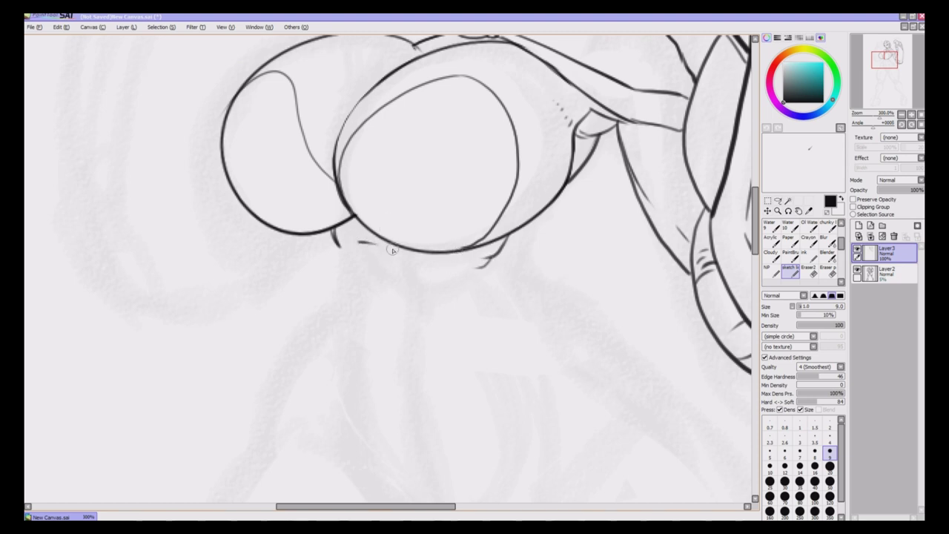
Undo the last mark under the chest, and draw the torso contour with small fold lines beneath it
{"action": "key", "text": "ctrl+plus"}
{"action": "key", "text": "ctrl+minus"}
{"action": "key", "text": "ctrl+minus"}
{"action": "key", "text": "ctrl+z"}
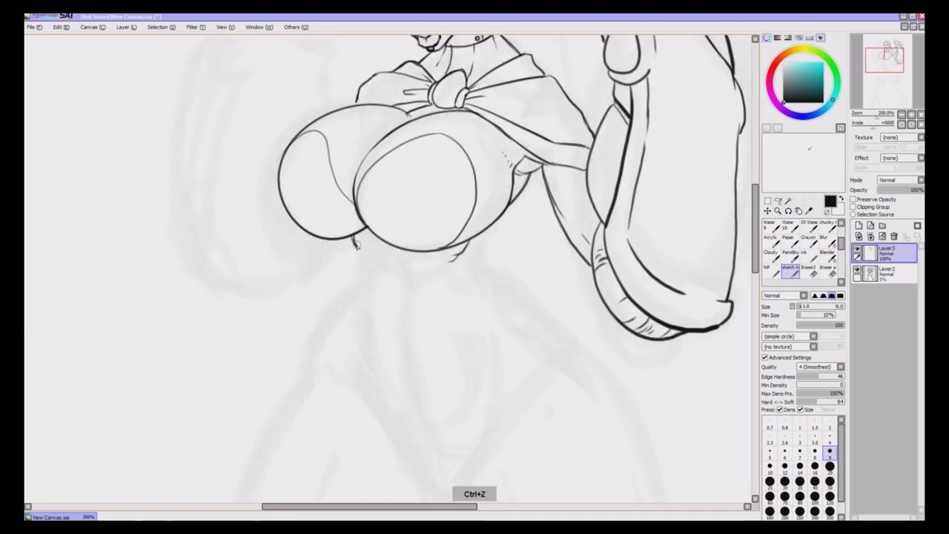
{"action": "mouse_move", "coordinate": [356, 239]}
{"action": "left_mouse_down"}
{"action": "mouse_move", "coordinate": [361, 251]}
{"action": "mouse_move", "coordinate": [436, 264]}
{"action": "mouse_move", "coordinate": [451, 252]}
{"action": "left_mouse_up"}
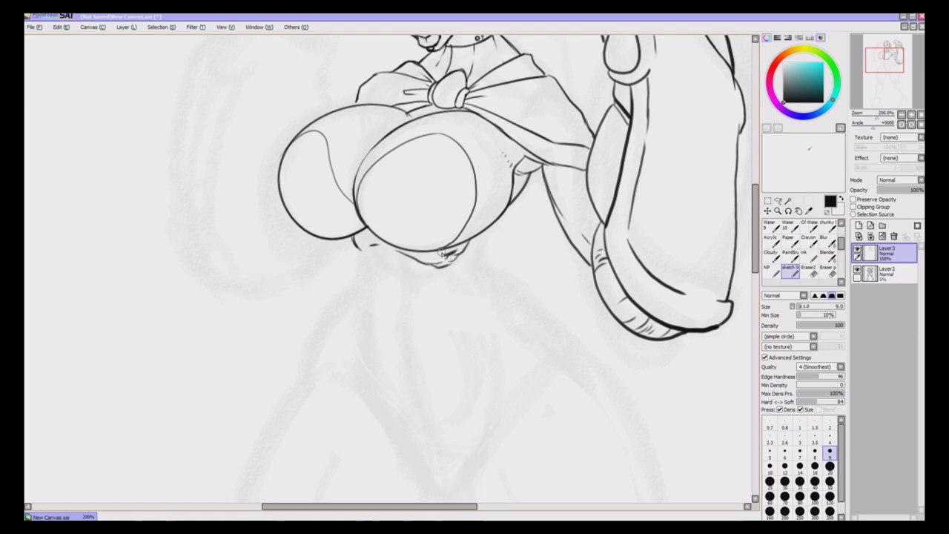
{"action": "left_click_drag", "start_coordinate": [350, 238], "coordinate": [380, 244]}
{"action": "key", "text": "ctrl+z"}
Draw an oval knob with a surrounding ring for the second gauntlet, on the opposite side of the figure
{"action": "scroll", "coordinate": [394, 247], "scroll_direction": "up", "scroll_amount": 5}
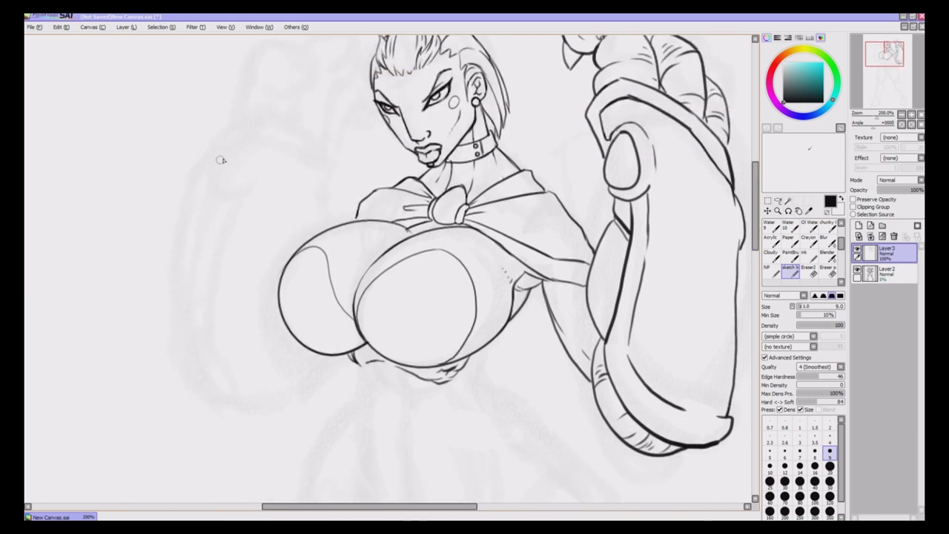
{"action": "mouse_move", "coordinate": [239, 150]}
{"action": "left_mouse_down"}
{"action": "mouse_move", "coordinate": [211, 179]}
{"action": "mouse_move", "coordinate": [241, 194]}
{"action": "mouse_move", "coordinate": [241, 153]}
{"action": "mouse_move", "coordinate": [199, 188]}
{"action": "mouse_move", "coordinate": [208, 212]}
{"action": "mouse_move", "coordinate": [241, 197]}
{"action": "left_mouse_up"}
{"action": "key", "text": "ctrl+z"}
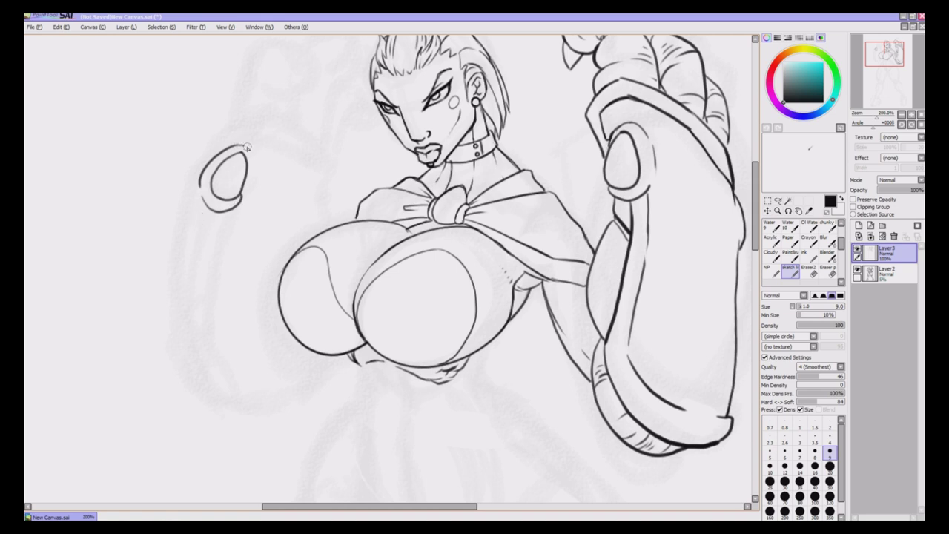
{"action": "key", "text": "e"}
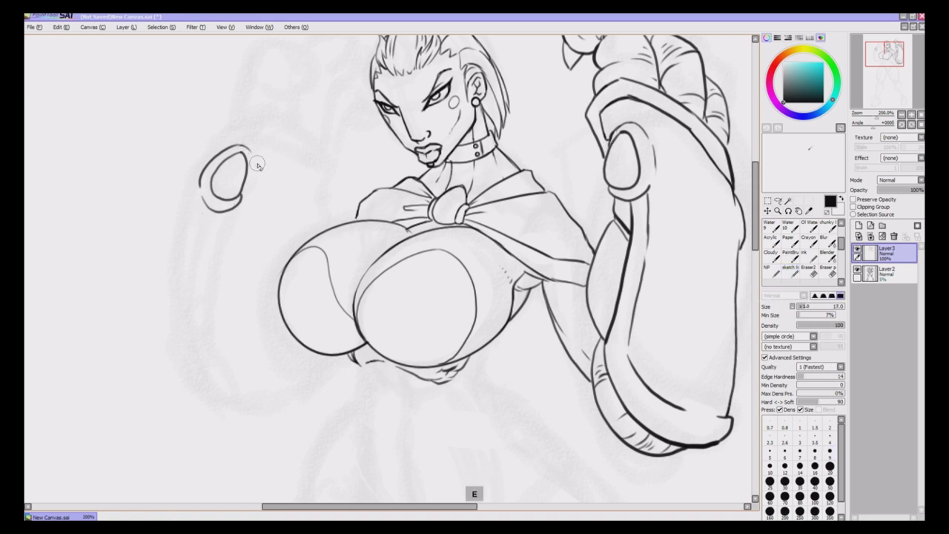
{"action": "key", "text": "ctrl+z"}
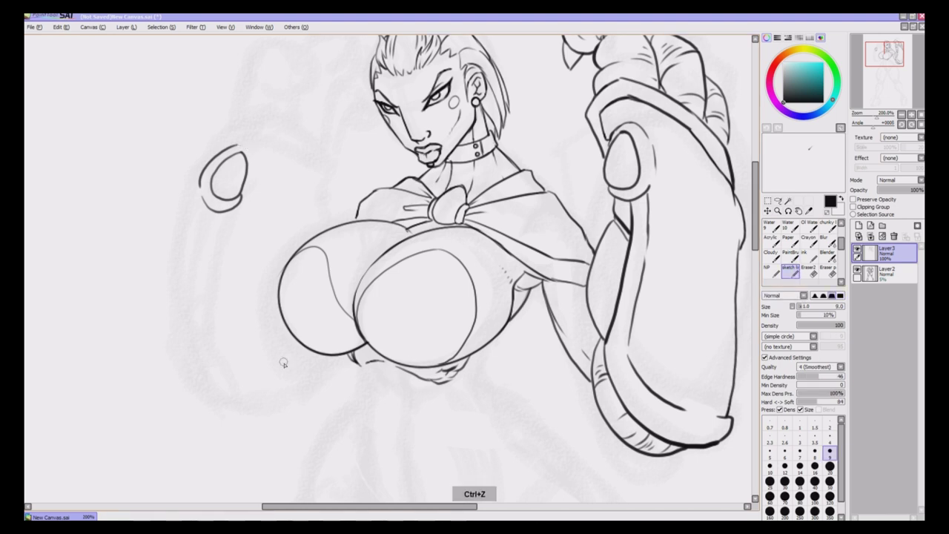
{"action": "key", "text": "ctrl+z"}
{"action": "key", "text": "ctrl+z"}
{"action": "mouse_move", "coordinate": [254, 151]}
{"action": "left_mouse_down"}
{"action": "mouse_move", "coordinate": [256, 190]}
{"action": "mouse_move", "coordinate": [229, 210]}
{"action": "mouse_move", "coordinate": [254, 176]}
{"action": "mouse_move", "coordinate": [248, 143]}
{"action": "mouse_move", "coordinate": [255, 156]}
{"action": "left_mouse_up"}
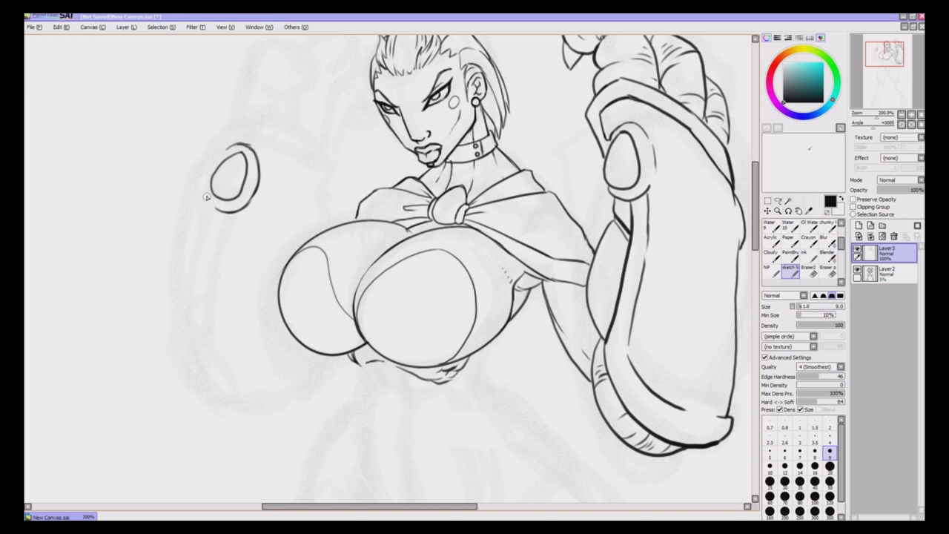
Draw the second gauntlet's long curved side band and outer edge below the knob, and an outer arc around the knob
{"action": "mouse_move", "coordinate": [207, 197]}
{"action": "left_mouse_down"}
{"action": "mouse_move", "coordinate": [227, 214]}
{"action": "mouse_move", "coordinate": [202, 251]}
{"action": "mouse_move", "coordinate": [195, 368]}
{"action": "mouse_move", "coordinate": [208, 389]}
{"action": "left_mouse_up"}
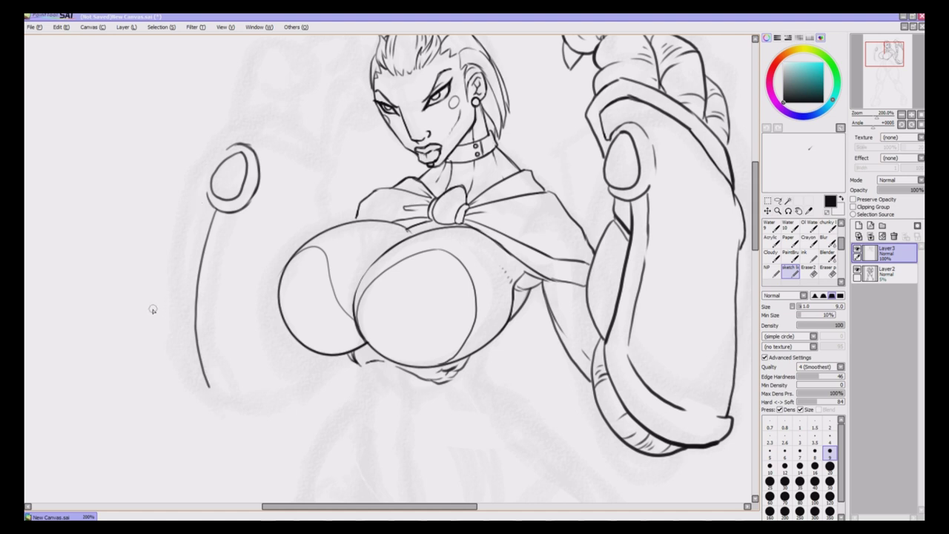
{"action": "left_click_drag", "start_coordinate": [206, 204], "coordinate": [196, 224]}
{"action": "left_click_drag", "start_coordinate": [185, 298], "coordinate": [185, 340]}
{"action": "key", "text": "ctrl+z"}
{"action": "mouse_move", "coordinate": [208, 196]}
{"action": "left_mouse_down"}
{"action": "mouse_move", "coordinate": [180, 317]}
{"action": "mouse_move", "coordinate": [184, 382]}
{"action": "mouse_move", "coordinate": [208, 383]}
{"action": "left_mouse_up"}
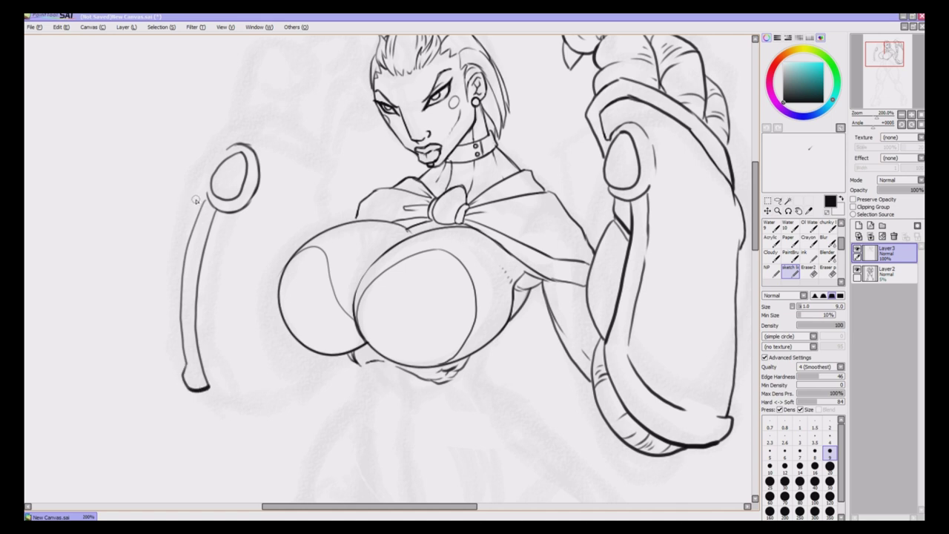
{"action": "mouse_move", "coordinate": [196, 199]}
{"action": "left_mouse_down"}
{"action": "mouse_move", "coordinate": [170, 316]}
{"action": "mouse_move", "coordinate": [178, 362]}
{"action": "left_mouse_up"}
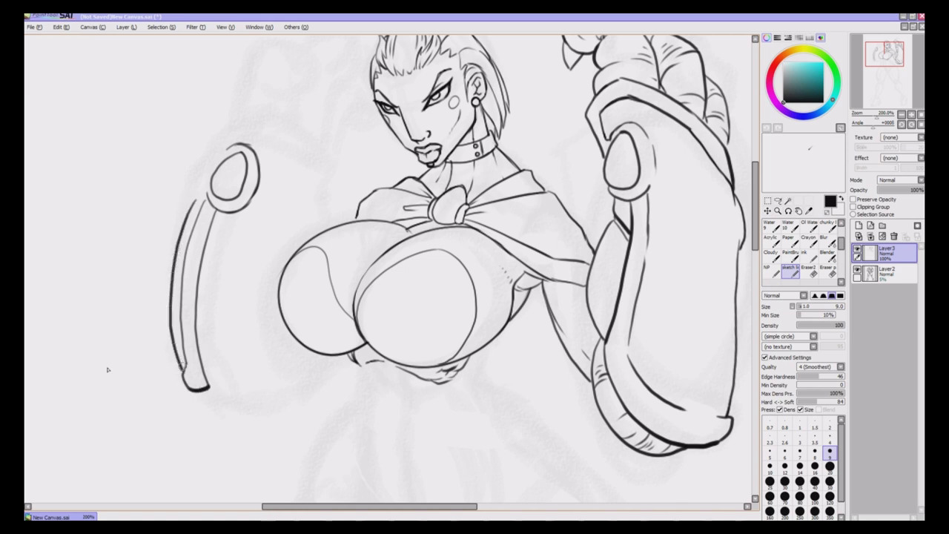
{"action": "left_click_drag", "start_coordinate": [202, 186], "coordinate": [222, 153]}
Erase the overlapping line end beside the first gauntlet's oval knob
{"action": "left_click", "coordinate": [810, 272]}
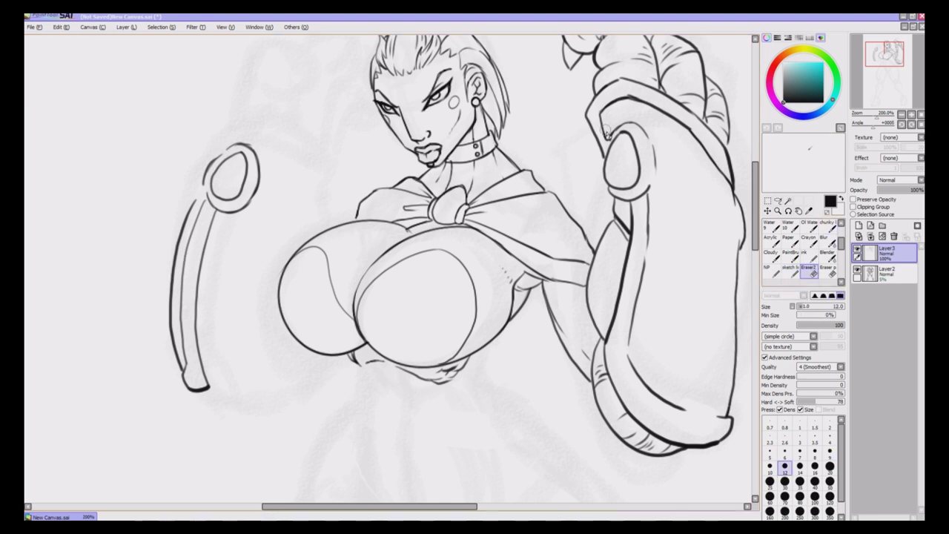
{"action": "left_click_drag", "start_coordinate": [608, 132], "coordinate": [607, 141]}
{"action": "left_click", "coordinate": [792, 270]}
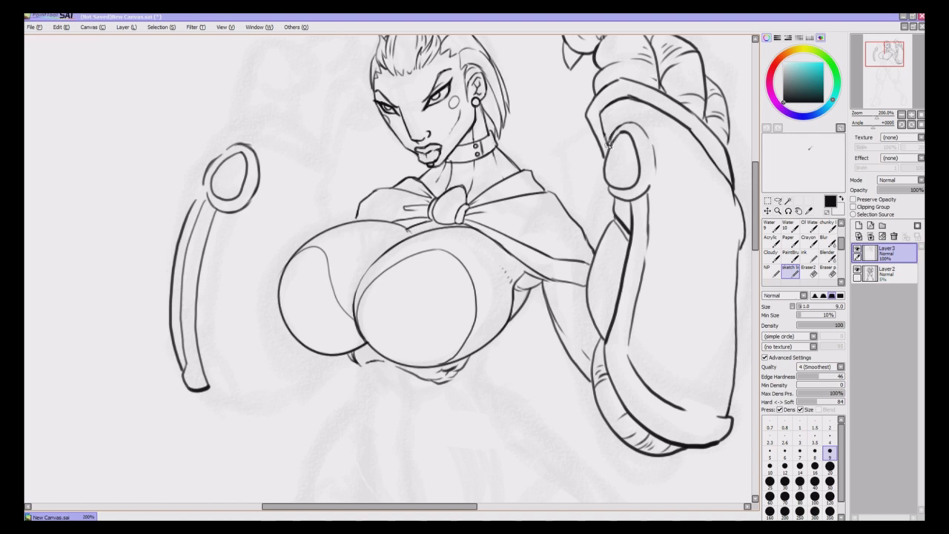
Draw the second gauntlet's curved top edge and inner side, with a small bulge beside it and a raised band above
{"action": "mouse_move", "coordinate": [208, 196]}
{"action": "left_mouse_down"}
{"action": "mouse_move", "coordinate": [219, 148]}
{"action": "mouse_move", "coordinate": [239, 150]}
{"action": "left_mouse_up"}
{"action": "left_click_drag", "start_coordinate": [197, 194], "coordinate": [203, 188]}
{"action": "mouse_move", "coordinate": [216, 156]}
{"action": "left_mouse_down"}
{"action": "mouse_move", "coordinate": [231, 135]}
{"action": "mouse_move", "coordinate": [285, 139]}
{"action": "mouse_move", "coordinate": [313, 162]}
{"action": "mouse_move", "coordinate": [304, 235]}
{"action": "left_mouse_up"}
{"action": "mouse_move", "coordinate": [320, 180]}
{"action": "left_mouse_down"}
{"action": "mouse_move", "coordinate": [329, 199]}
{"action": "mouse_move", "coordinate": [312, 221]}
{"action": "left_mouse_up"}
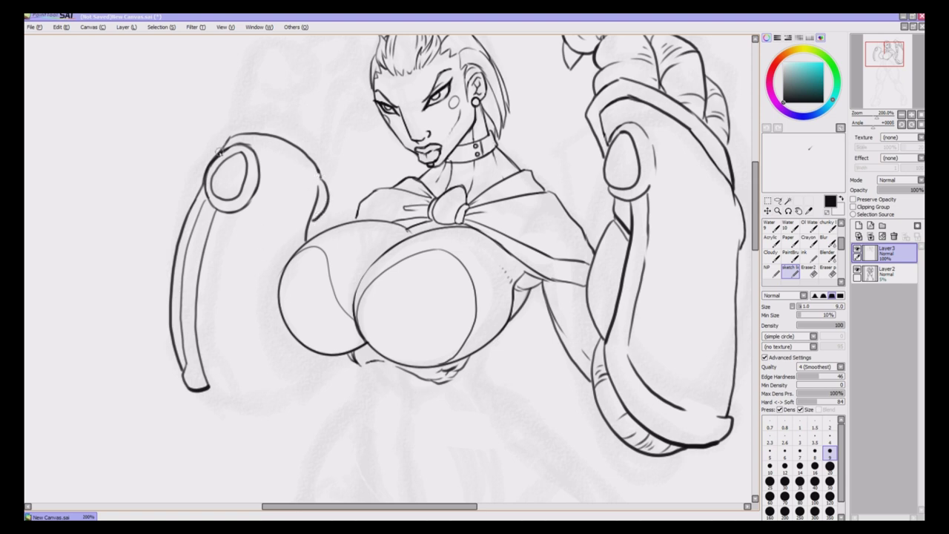
{"action": "mouse_move", "coordinate": [218, 152]}
{"action": "left_mouse_down"}
{"action": "mouse_move", "coordinate": [236, 119]}
{"action": "mouse_move", "coordinate": [264, 115]}
{"action": "mouse_move", "coordinate": [292, 123]}
{"action": "mouse_move", "coordinate": [325, 177]}
{"action": "left_mouse_up"}
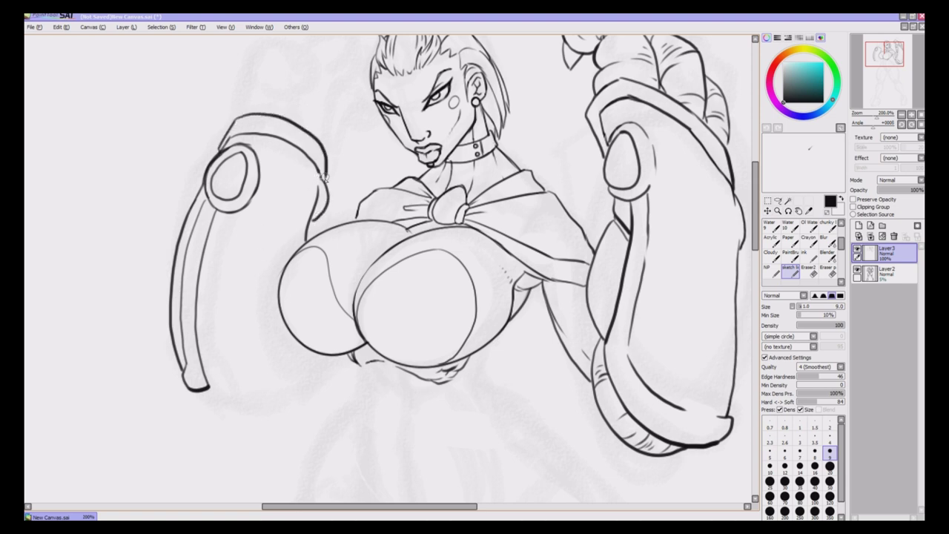
Draw an angular plate below the second gauntlet's top band, clean up the overlapping lines, and add three oval holes
{"action": "mouse_move", "coordinate": [252, 138]}
{"action": "left_mouse_down"}
{"action": "mouse_move", "coordinate": [261, 198]}
{"action": "mouse_move", "coordinate": [295, 217]}
{"action": "mouse_move", "coordinate": [309, 210]}
{"action": "mouse_move", "coordinate": [303, 217]}
{"action": "mouse_move", "coordinate": [319, 152]}
{"action": "left_mouse_up"}
{"action": "key", "text": "e"}
{"action": "mouse_move", "coordinate": [256, 131]}
{"action": "left_mouse_down"}
{"action": "mouse_move", "coordinate": [313, 151]}
{"action": "mouse_move", "coordinate": [291, 182]}
{"action": "mouse_move", "coordinate": [289, 209]}
{"action": "mouse_move", "coordinate": [297, 184]}
{"action": "left_mouse_up"}
{"action": "left_click", "coordinate": [790, 272]}
{"action": "left_click_drag", "start_coordinate": [286, 147], "coordinate": [306, 166]}
{"action": "left_click_drag", "start_coordinate": [294, 184], "coordinate": [289, 199]}
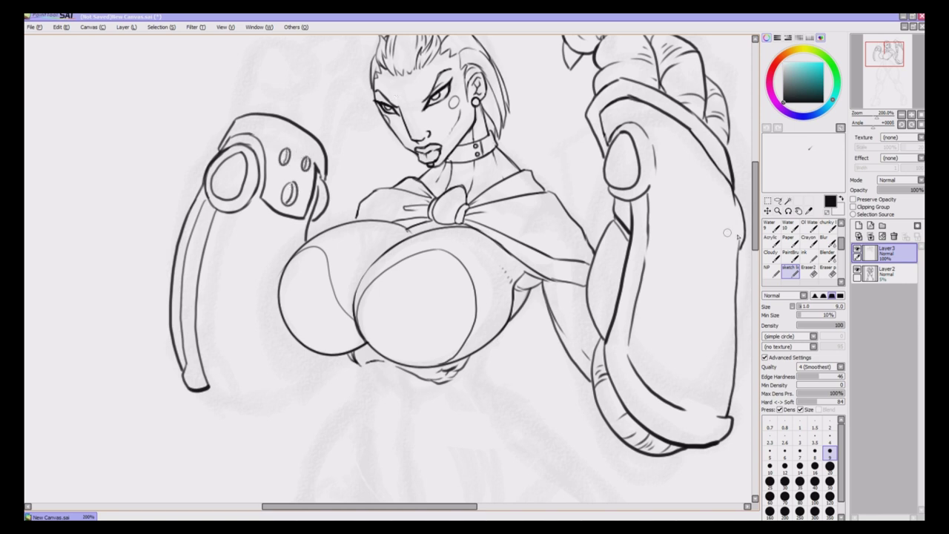
Draw a curled finger with a pointed nail and crease lines above the second gauntlet's band
{"action": "scroll", "coordinate": [734, 234], "scroll_direction": "up", "scroll_amount": 2}
{"action": "mouse_move", "coordinate": [273, 164]}
{"action": "left_mouse_down"}
{"action": "mouse_move", "coordinate": [293, 140]}
{"action": "mouse_move", "coordinate": [250, 181]}
{"action": "mouse_move", "coordinate": [284, 178]}
{"action": "mouse_move", "coordinate": [301, 163]}
{"action": "mouse_move", "coordinate": [303, 194]}
{"action": "mouse_move", "coordinate": [298, 169]}
{"action": "left_mouse_up"}
{"action": "left_click", "coordinate": [809, 268]}
{"action": "left_click", "coordinate": [790, 270]}
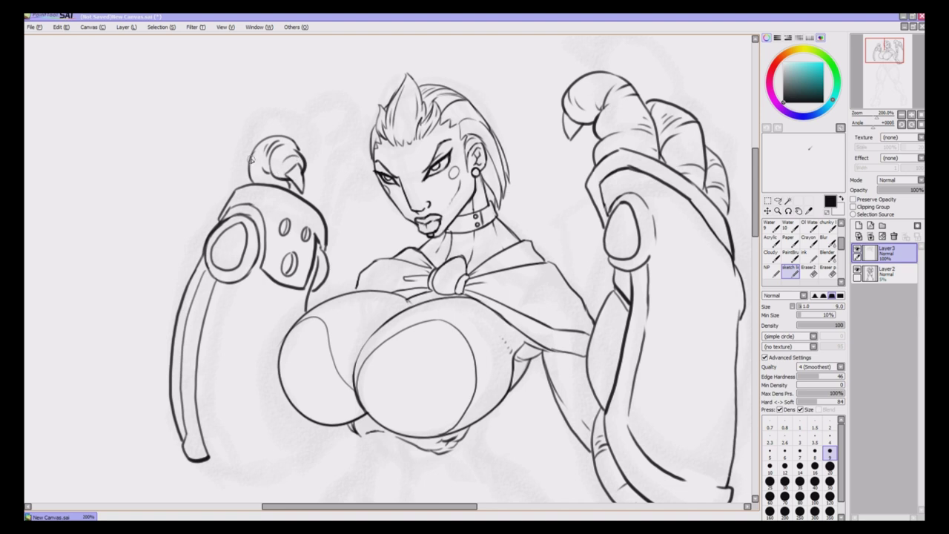
Draw a second curled, clawed finger beside the first on the second hand, with crease lines over its knuckle
{"action": "mouse_move", "coordinate": [295, 138]}
{"action": "left_mouse_down"}
{"action": "mouse_move", "coordinate": [322, 134]}
{"action": "mouse_move", "coordinate": [338, 158]}
{"action": "mouse_move", "coordinate": [311, 155]}
{"action": "mouse_move", "coordinate": [326, 170]}
{"action": "mouse_move", "coordinate": [310, 167]}
{"action": "mouse_move", "coordinate": [304, 199]}
{"action": "left_mouse_up"}
{"action": "mouse_move", "coordinate": [327, 151]}
{"action": "left_mouse_down"}
{"action": "mouse_move", "coordinate": [320, 170]}
{"action": "mouse_move", "coordinate": [340, 183]}
{"action": "mouse_move", "coordinate": [335, 190]}
{"action": "mouse_move", "coordinate": [331, 169]}
{"action": "left_mouse_up"}
{"action": "left_click", "coordinate": [809, 265]}
{"action": "left_click", "coordinate": [790, 270]}
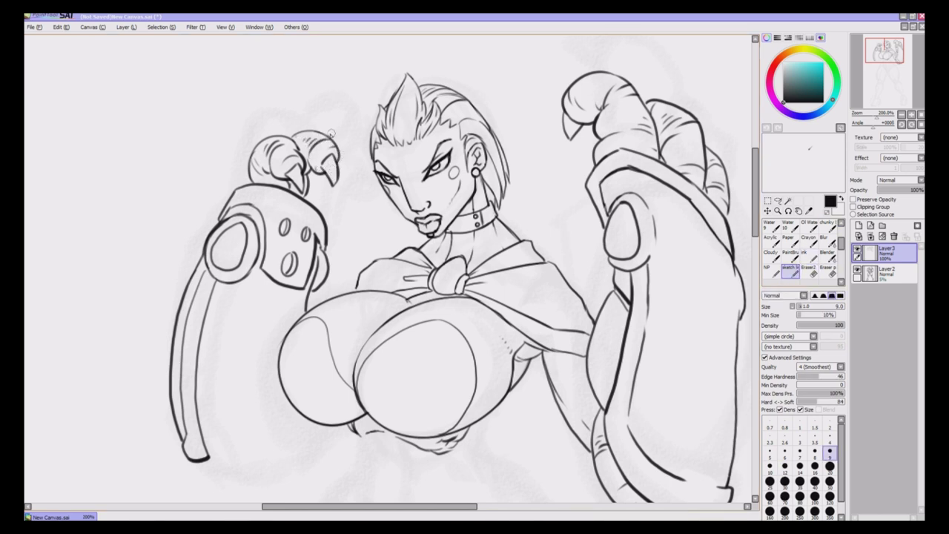
Draw a third finger reaching behind the second toward the hair, and add crease lines along its segments
{"action": "mouse_move", "coordinate": [331, 133]}
{"action": "left_mouse_down"}
{"action": "mouse_move", "coordinate": [367, 129]}
{"action": "mouse_move", "coordinate": [370, 147]}
{"action": "left_mouse_up"}
{"action": "mouse_move", "coordinate": [356, 161]}
{"action": "left_mouse_down"}
{"action": "mouse_move", "coordinate": [318, 215]}
{"action": "mouse_move", "coordinate": [324, 182]}
{"action": "left_mouse_up"}
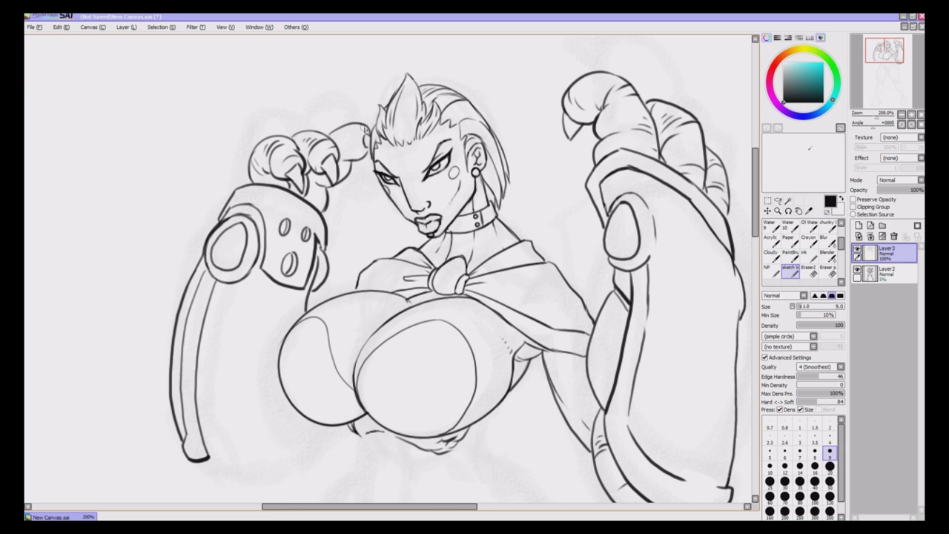
{"action": "mouse_move", "coordinate": [365, 129]}
{"action": "left_mouse_down"}
{"action": "mouse_move", "coordinate": [340, 128]}
{"action": "mouse_move", "coordinate": [360, 149]}
{"action": "mouse_move", "coordinate": [346, 133]}
{"action": "mouse_move", "coordinate": [354, 155]}
{"action": "mouse_move", "coordinate": [321, 185]}
{"action": "left_mouse_up"}
{"action": "key", "text": "ctrl+z"}
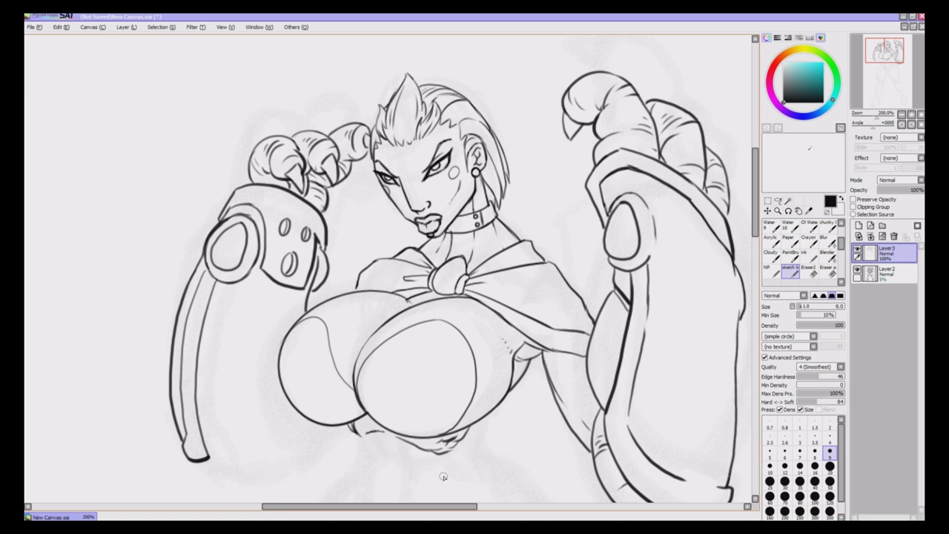
Draw the second gauntlet's forearm plate with a diagonal seam below the round joint and a rounded lower outline at the elbow
{"action": "scroll", "coordinate": [443, 477], "scroll_direction": "down", "scroll_amount": 3}
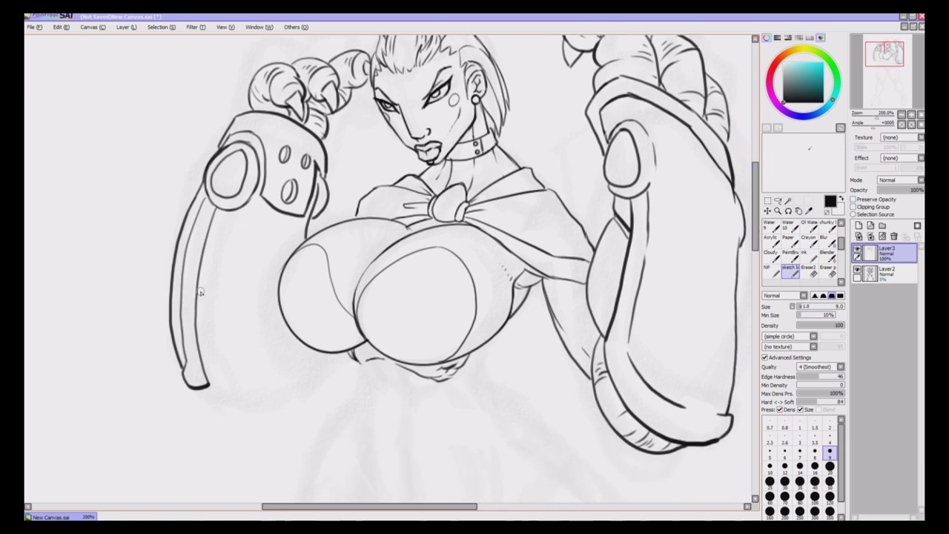
{"action": "mouse_move", "coordinate": [216, 209]}
{"action": "left_mouse_down"}
{"action": "mouse_move", "coordinate": [219, 236]}
{"action": "mouse_move", "coordinate": [256, 268]}
{"action": "mouse_move", "coordinate": [283, 266]}
{"action": "left_mouse_up"}
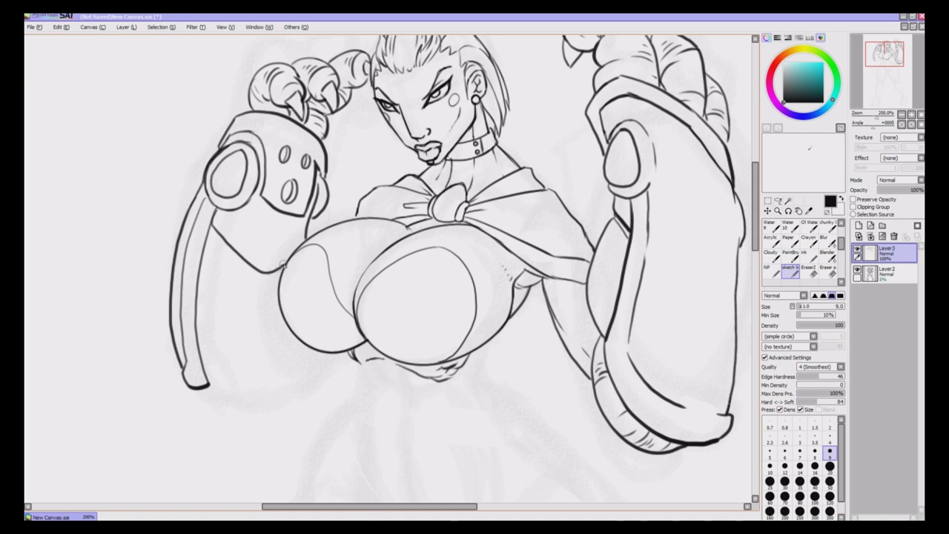
{"action": "mouse_move", "coordinate": [209, 230]}
{"action": "left_mouse_down"}
{"action": "mouse_move", "coordinate": [263, 284]}
{"action": "mouse_move", "coordinate": [278, 371]}
{"action": "left_mouse_up"}
{"action": "mouse_move", "coordinate": [207, 386]}
{"action": "left_mouse_down"}
{"action": "mouse_move", "coordinate": [267, 392]}
{"action": "mouse_move", "coordinate": [279, 369]}
{"action": "left_mouse_up"}
{"action": "mouse_move", "coordinate": [281, 272]}
{"action": "left_mouse_down"}
{"action": "mouse_move", "coordinate": [284, 358]}
{"action": "mouse_move", "coordinate": [276, 384]}
{"action": "mouse_move", "coordinate": [298, 370]}
{"action": "mouse_move", "coordinate": [312, 341]}
{"action": "left_mouse_up"}
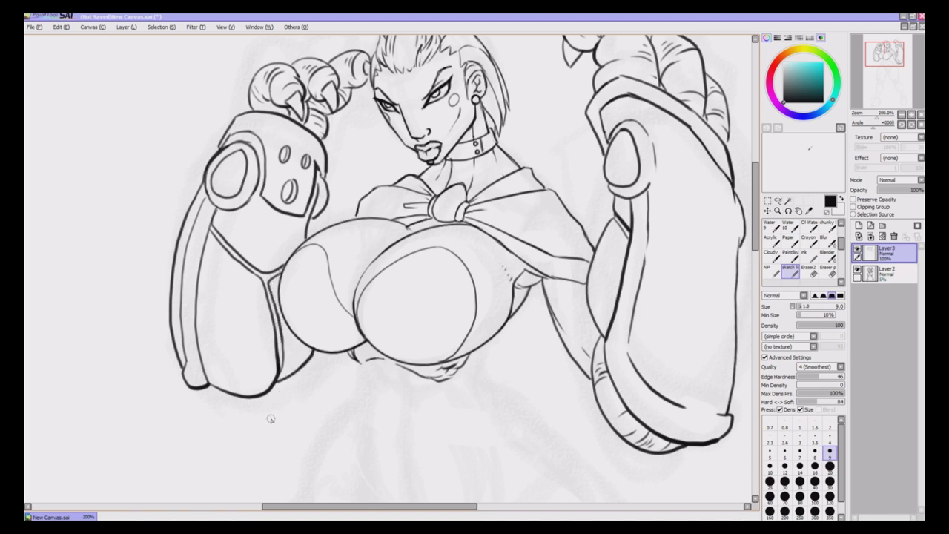
Draw a curved padded band with crease lines under the second gauntlet's elbow and connect it to the upper arm
{"action": "left_click_drag", "start_coordinate": [756, 252], "coordinate": [755, 265]}
{"action": "mouse_move", "coordinate": [207, 304]}
{"action": "left_mouse_down"}
{"action": "mouse_move", "coordinate": [214, 317]}
{"action": "mouse_move", "coordinate": [293, 325]}
{"action": "mouse_move", "coordinate": [311, 276]}
{"action": "mouse_move", "coordinate": [213, 309]}
{"action": "mouse_move", "coordinate": [217, 317]}
{"action": "left_mouse_up"}
{"action": "mouse_move", "coordinate": [225, 321]}
{"action": "left_mouse_down"}
{"action": "mouse_move", "coordinate": [226, 308]}
{"action": "mouse_move", "coordinate": [292, 313]}
{"action": "left_mouse_up"}
{"action": "mouse_move", "coordinate": [287, 296]}
{"action": "left_mouse_down"}
{"action": "mouse_move", "coordinate": [252, 326]}
{"action": "mouse_move", "coordinate": [268, 314]}
{"action": "mouse_move", "coordinate": [256, 323]}
{"action": "mouse_move", "coordinate": [281, 315]}
{"action": "left_mouse_up"}
{"action": "left_click_drag", "start_coordinate": [285, 323], "coordinate": [289, 313]}
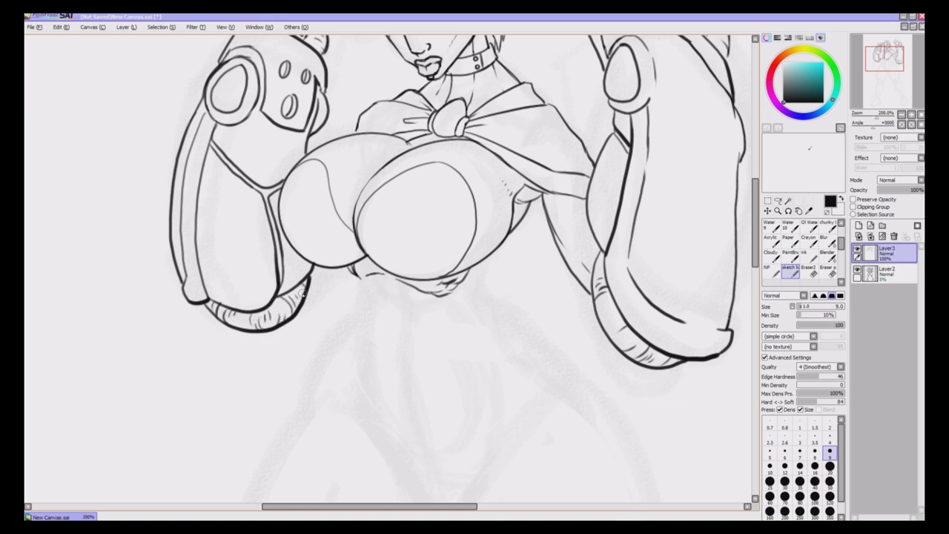
{"action": "left_click_drag", "start_coordinate": [330, 268], "coordinate": [306, 289]}
Hide the sketch layer, examine the upper-body line art on its own at different magnifications, and show the sketch again
{"action": "left_click", "coordinate": [921, 115]}
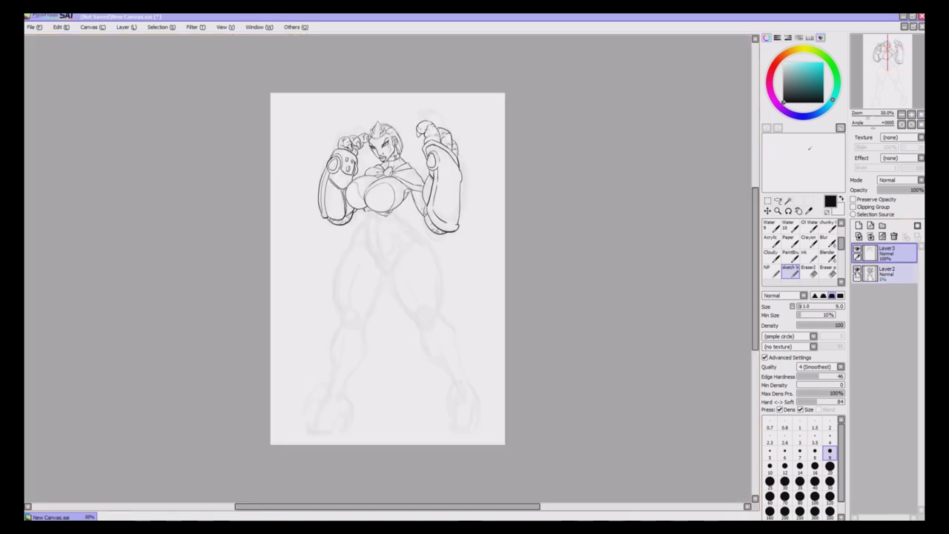
{"action": "left_click", "coordinate": [857, 271]}
{"action": "key", "text": "ctrl+plus"}
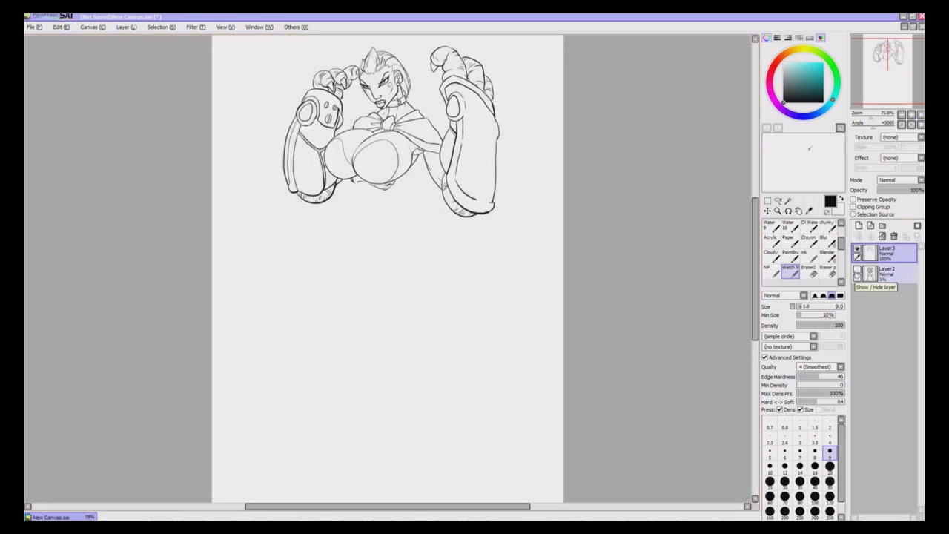
{"action": "key", "text": "ctrl+plus"}
{"action": "scroll", "coordinate": [387, 267], "scroll_direction": "up", "scroll_amount": 3}
{"action": "key", "text": "ctrl+plus"}
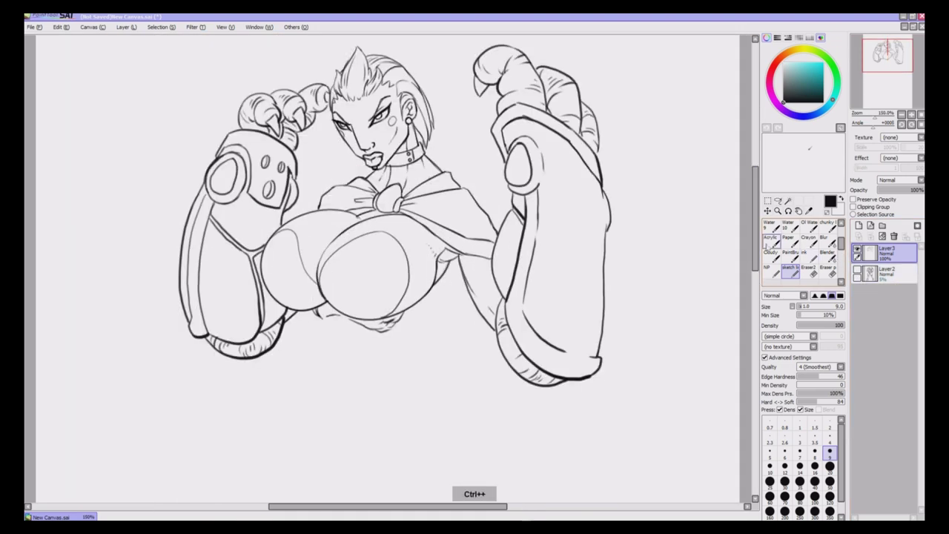
{"action": "scroll", "coordinate": [387, 267], "scroll_direction": "up", "scroll_amount": 1}
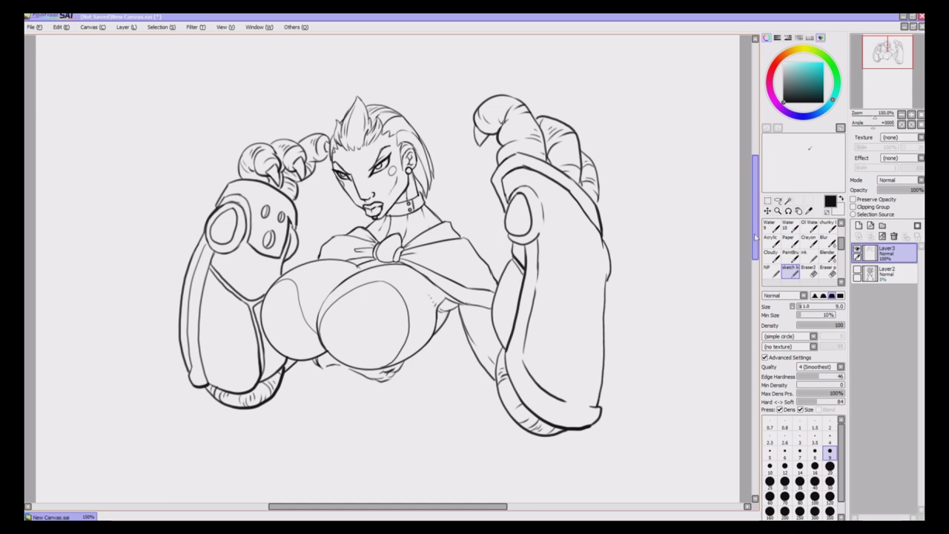
{"action": "left_click", "coordinate": [857, 269]}
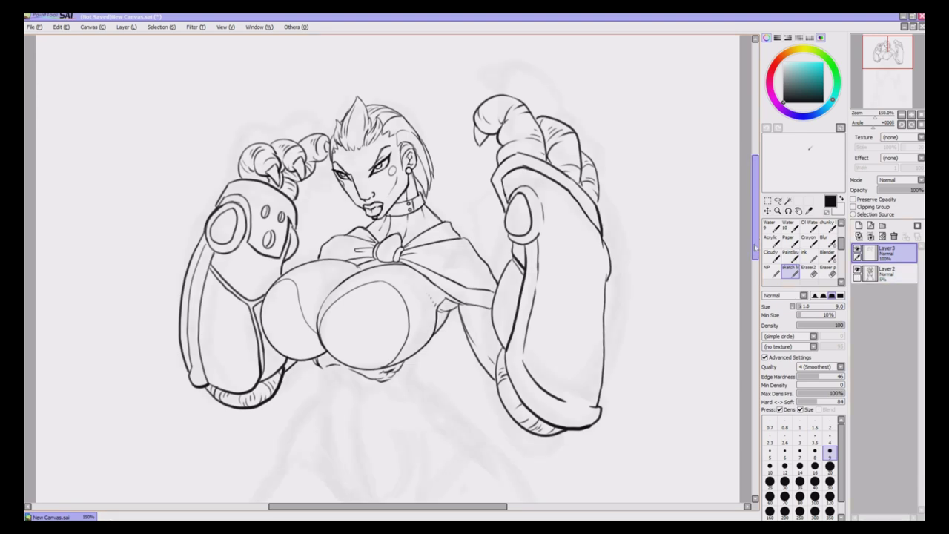
Draw the short waist lines below the chest, the two curved sides of the abdomen, and the belly's centre line
{"action": "left_click_drag", "start_coordinate": [755, 222], "coordinate": [754, 254]}
{"action": "left_click_drag", "start_coordinate": [326, 231], "coordinate": [332, 245]}
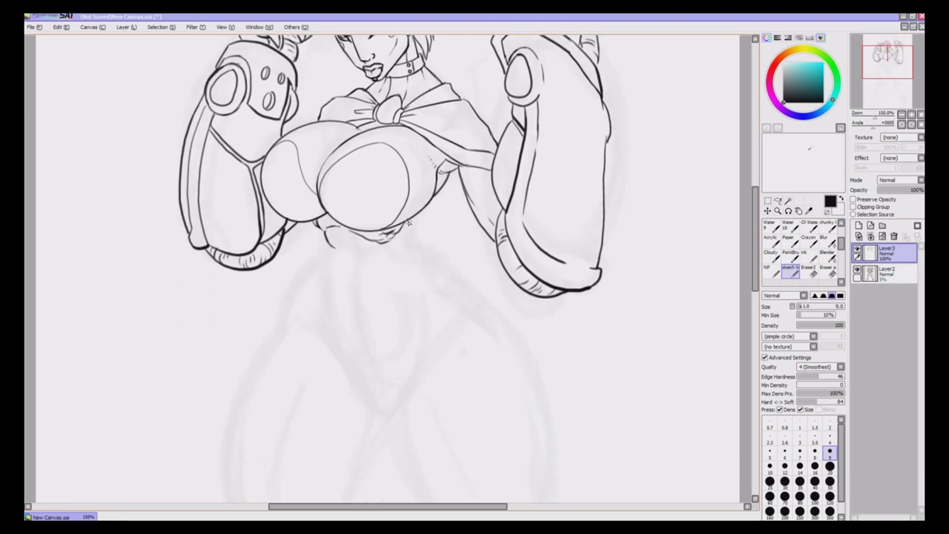
{"action": "left_click_drag", "start_coordinate": [408, 223], "coordinate": [405, 245]}
{"action": "mouse_move", "coordinate": [326, 258]}
{"action": "left_mouse_down"}
{"action": "mouse_move", "coordinate": [327, 311]}
{"action": "mouse_move", "coordinate": [343, 344]}
{"action": "left_mouse_up"}
{"action": "left_click_drag", "start_coordinate": [408, 258], "coordinate": [414, 349]}
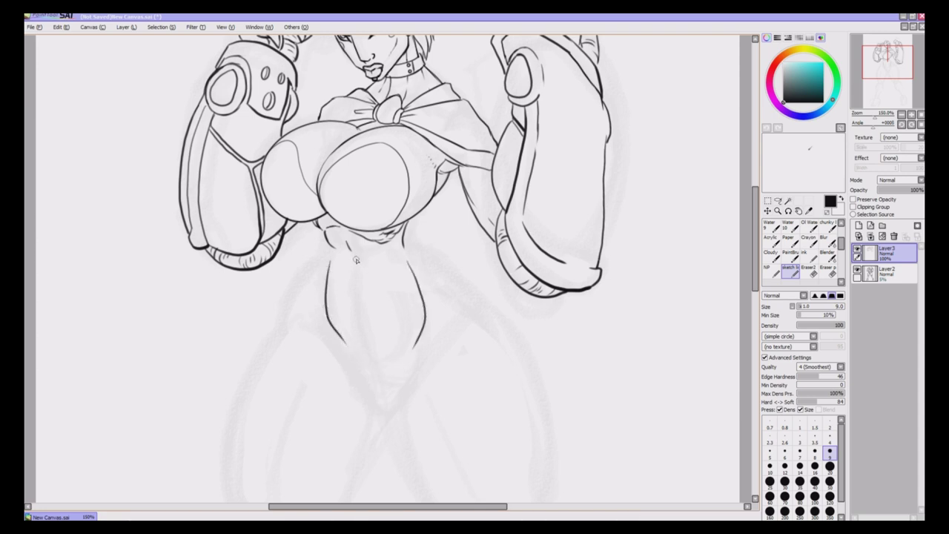
{"action": "left_click_drag", "start_coordinate": [355, 263], "coordinate": [360, 325]}
Draw the flaring hip curves on both sides of the waist and redraw the abdomen's contour on the larger gauntlet's side
{"action": "mouse_move", "coordinate": [320, 258]}
{"action": "left_mouse_down"}
{"action": "mouse_move", "coordinate": [292, 282]}
{"action": "mouse_move", "coordinate": [273, 330]}
{"action": "left_mouse_up"}
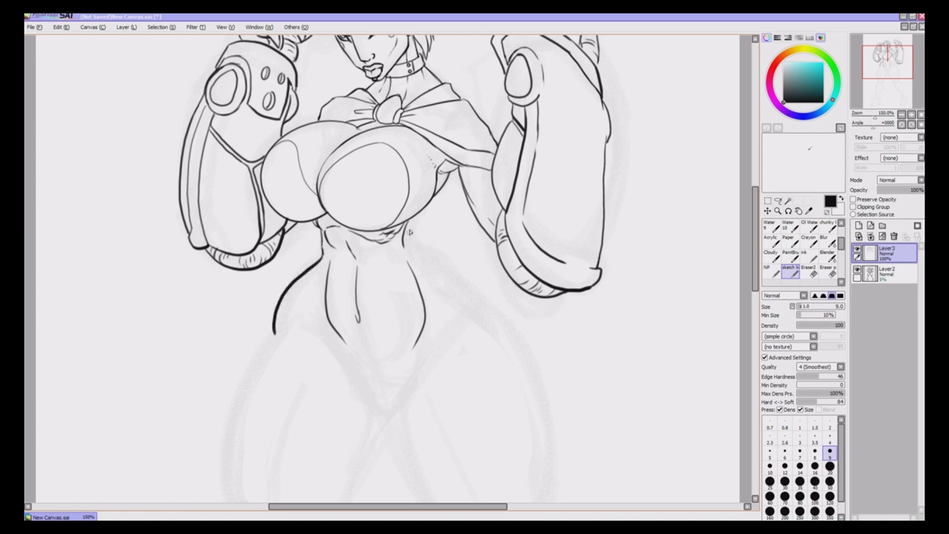
{"action": "left_click_drag", "start_coordinate": [419, 254], "coordinate": [476, 315]}
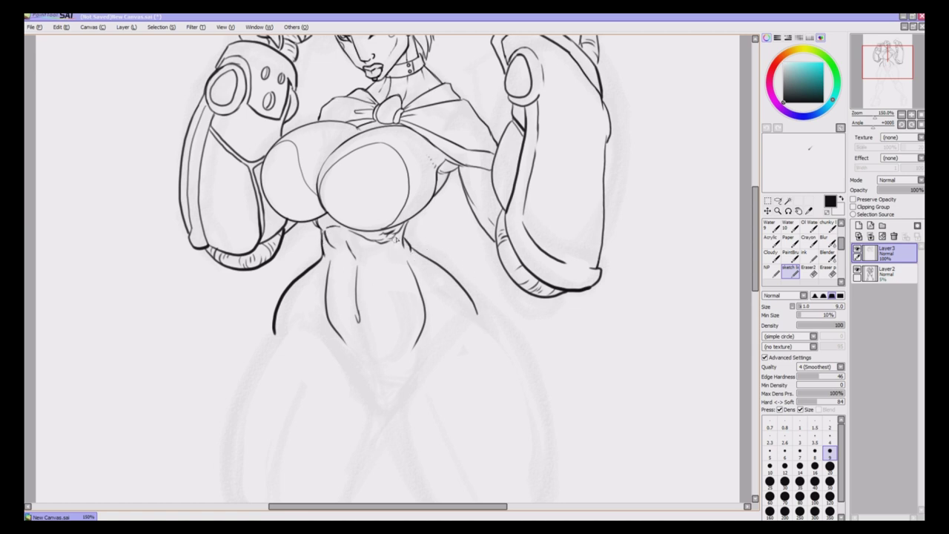
{"action": "key", "text": "e"}
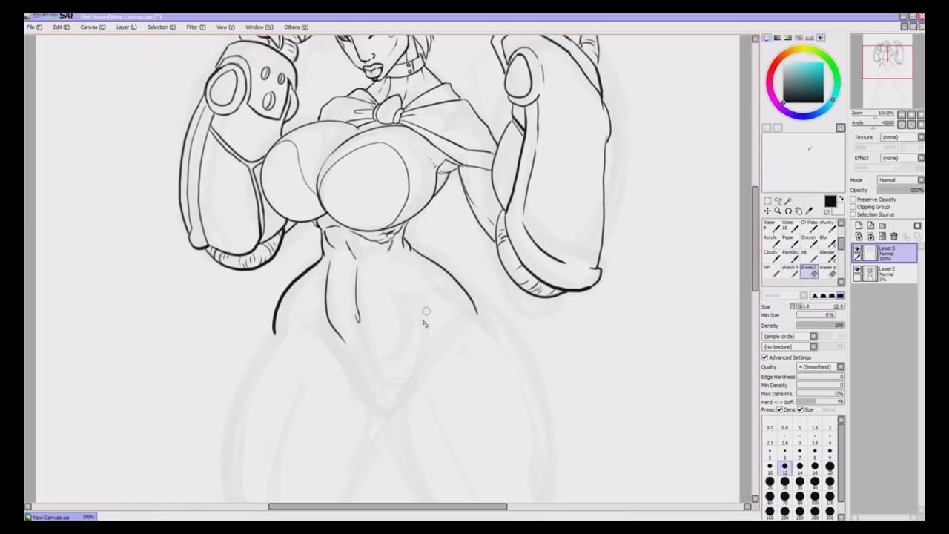
{"action": "key", "text": "e"}
{"action": "mouse_move", "coordinate": [397, 259]}
{"action": "left_mouse_down"}
{"action": "mouse_move", "coordinate": [411, 282]}
{"action": "mouse_move", "coordinate": [421, 341]}
{"action": "left_mouse_up"}
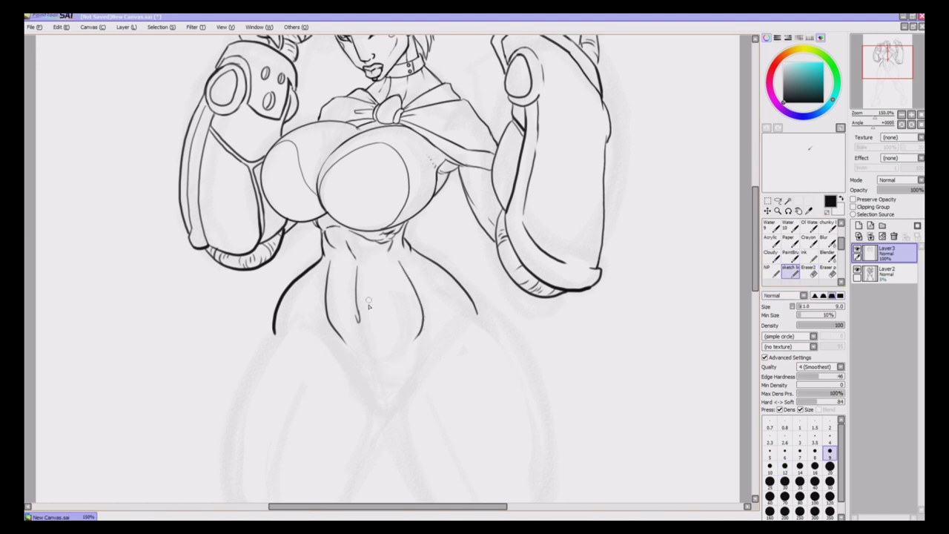
Add a navel piercing with two small round beads, and draw short crease lines along the lower ribs and waist edges
{"action": "scroll", "coordinate": [374, 358], "scroll_direction": "up", "scroll_amount": 2}
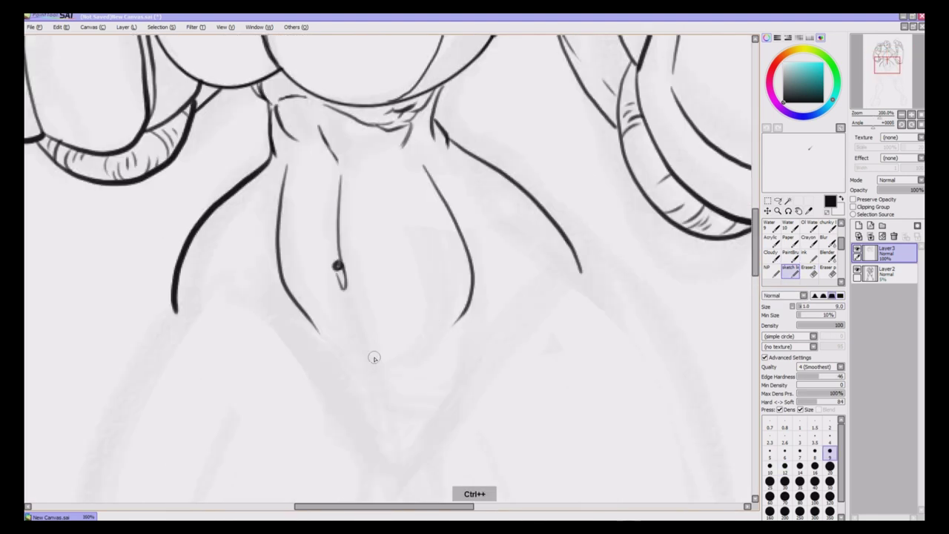
{"action": "left_click_drag", "start_coordinate": [344, 293], "coordinate": [347, 297]}
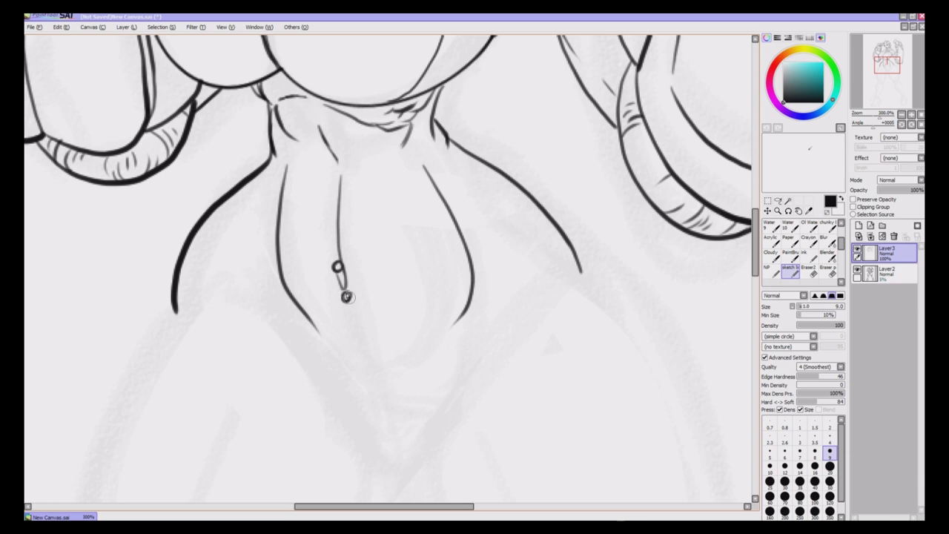
{"action": "mouse_move", "coordinate": [312, 151]}
{"action": "left_mouse_down"}
{"action": "mouse_move", "coordinate": [286, 132]}
{"action": "mouse_move", "coordinate": [362, 168]}
{"action": "left_mouse_up"}
{"action": "left_click_drag", "start_coordinate": [407, 143], "coordinate": [385, 158]}
{"action": "left_click_drag", "start_coordinate": [438, 128], "coordinate": [428, 152]}
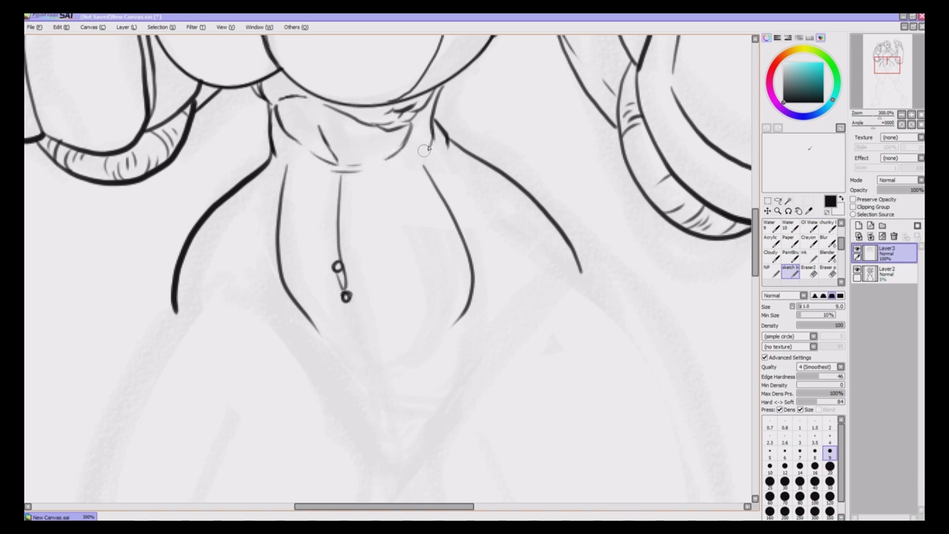
{"action": "left_click_drag", "start_coordinate": [270, 123], "coordinate": [276, 152]}
Draw the outer and inner contours of the thigh on the smaller gauntlet's side, from hip and crotch to the knee
{"action": "key", "text": "Page_Down"}
{"action": "left_click_drag", "start_coordinate": [755, 263], "coordinate": [755, 284]}
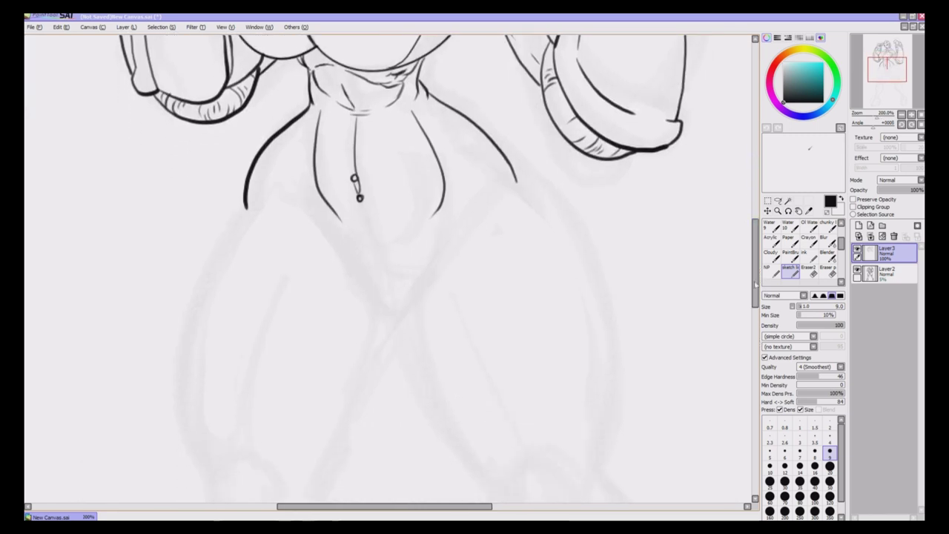
{"action": "scroll", "coordinate": [749, 274], "scroll_direction": "down", "scroll_amount": 2}
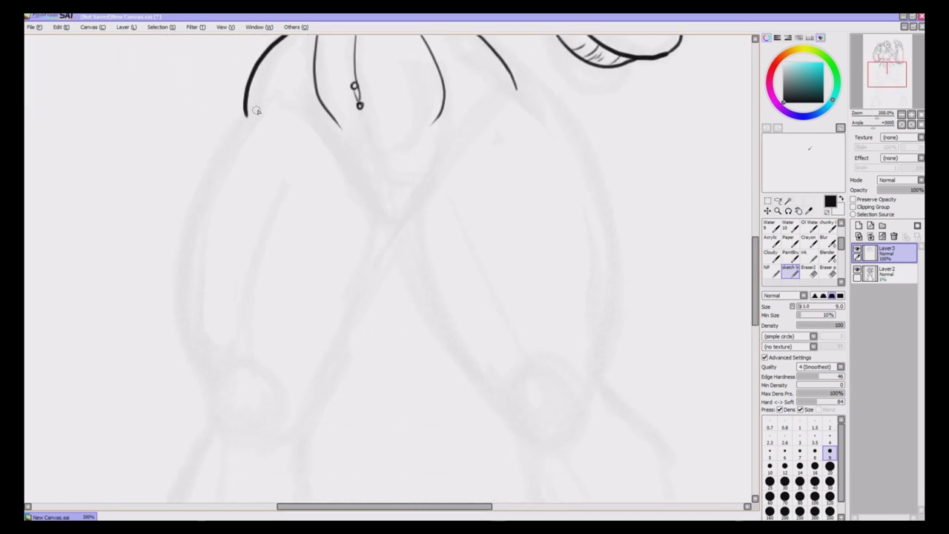
{"action": "mouse_move", "coordinate": [256, 111]}
{"action": "left_mouse_down"}
{"action": "mouse_move", "coordinate": [185, 215]}
{"action": "mouse_move", "coordinate": [218, 384]}
{"action": "left_mouse_up"}
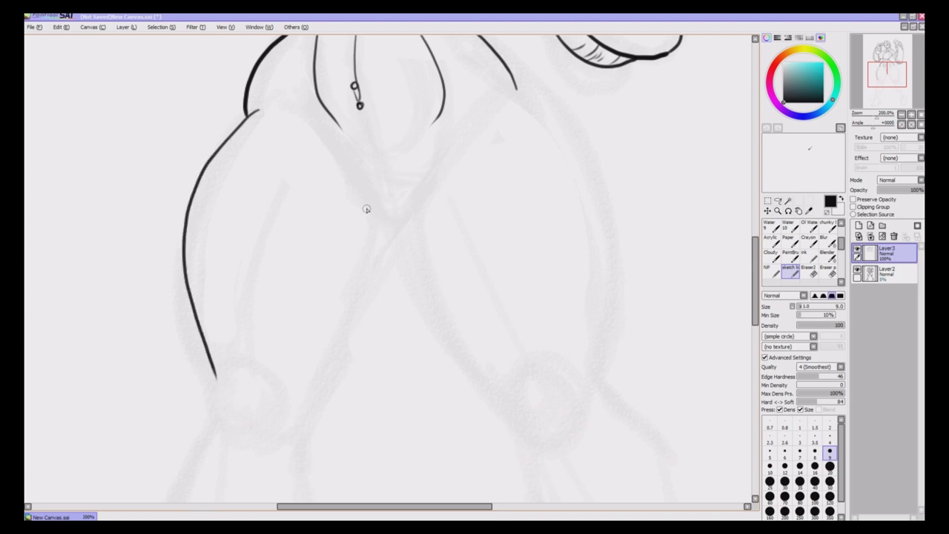
{"action": "mouse_move", "coordinate": [370, 212]}
{"action": "left_mouse_down"}
{"action": "mouse_move", "coordinate": [360, 280]}
{"action": "mouse_move", "coordinate": [295, 419]}
{"action": "left_mouse_up"}
Draw the outer and inner contours of the other thigh down to the knee, retrying the outer curve until it is smooth
{"action": "mouse_move", "coordinate": [511, 90]}
{"action": "left_mouse_down"}
{"action": "mouse_move", "coordinate": [562, 123]}
{"action": "mouse_move", "coordinate": [605, 367]}
{"action": "left_mouse_up"}
{"action": "key", "text": "ctrl+z"}
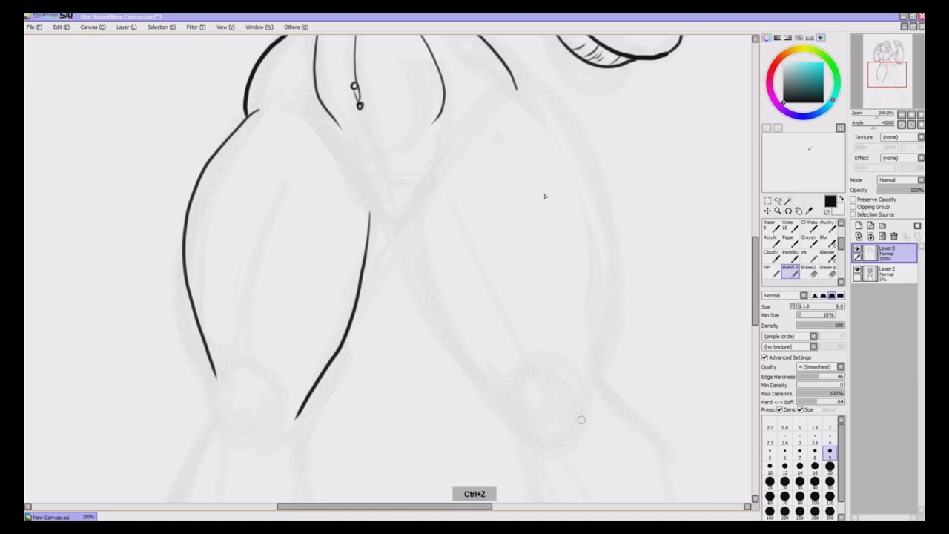
{"action": "mouse_move", "coordinate": [508, 92]}
{"action": "left_mouse_down"}
{"action": "mouse_move", "coordinate": [576, 141]}
{"action": "mouse_move", "coordinate": [609, 276]}
{"action": "mouse_move", "coordinate": [607, 318]}
{"action": "mouse_move", "coordinate": [507, 92]}
{"action": "mouse_move", "coordinate": [607, 382]}
{"action": "left_mouse_up"}
{"action": "key", "text": "ctrl+z"}
{"action": "key", "text": "ctrl+z"}
{"action": "mouse_move", "coordinate": [406, 212]}
{"action": "left_mouse_down"}
{"action": "mouse_move", "coordinate": [430, 314]}
{"action": "mouse_move", "coordinate": [512, 398]}
{"action": "left_mouse_up"}
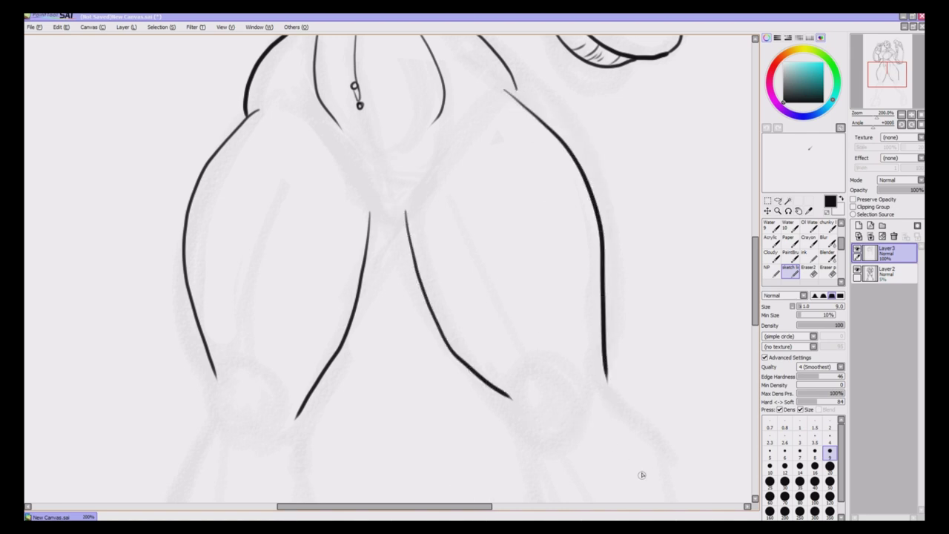
Erase the overlapping line ends where the hip outlines meet the outer thigh outlines on both sides of the figure
{"action": "scroll", "coordinate": [729, 232], "scroll_direction": "up", "scroll_amount": 4}
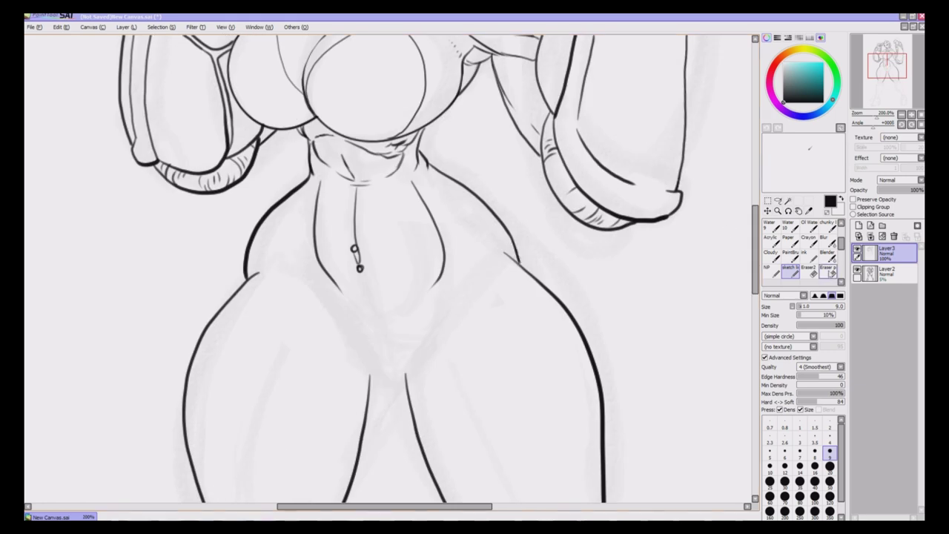
{"action": "key", "text": "e"}
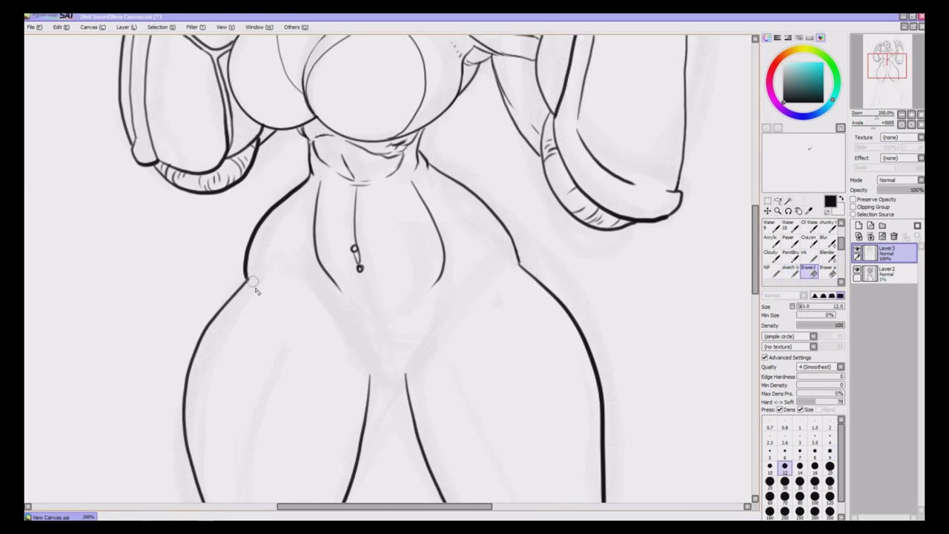
Ink an upright oval ornament at the center below the abdomen with the sketch brush, and scale it up slightly
{"action": "left_click", "coordinate": [789, 271]}
{"action": "scroll", "coordinate": [736, 236], "scroll_direction": "down", "scroll_amount": 2}
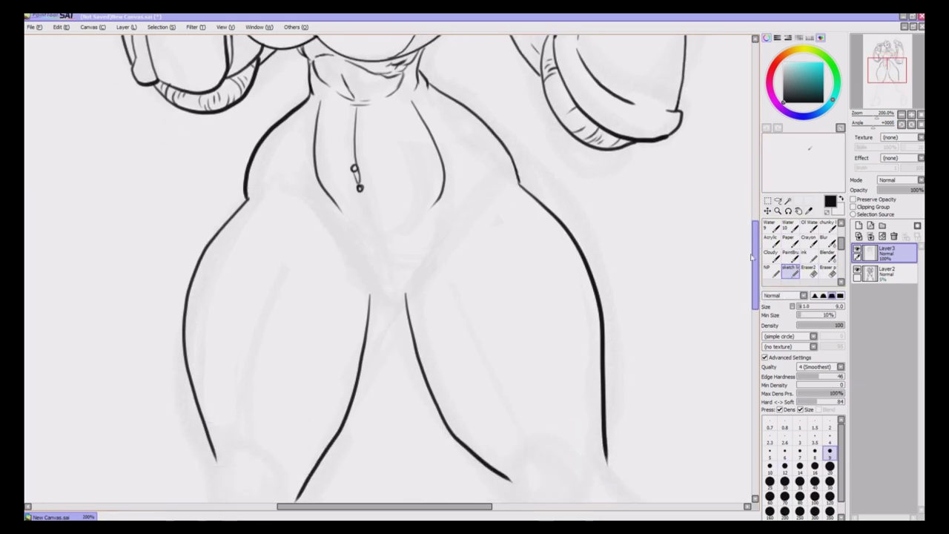
{"action": "mouse_move", "coordinate": [373, 235]}
{"action": "left_mouse_down"}
{"action": "mouse_move", "coordinate": [361, 260]}
{"action": "mouse_move", "coordinate": [377, 283]}
{"action": "mouse_move", "coordinate": [390, 254]}
{"action": "mouse_move", "coordinate": [373, 234]}
{"action": "left_mouse_up"}
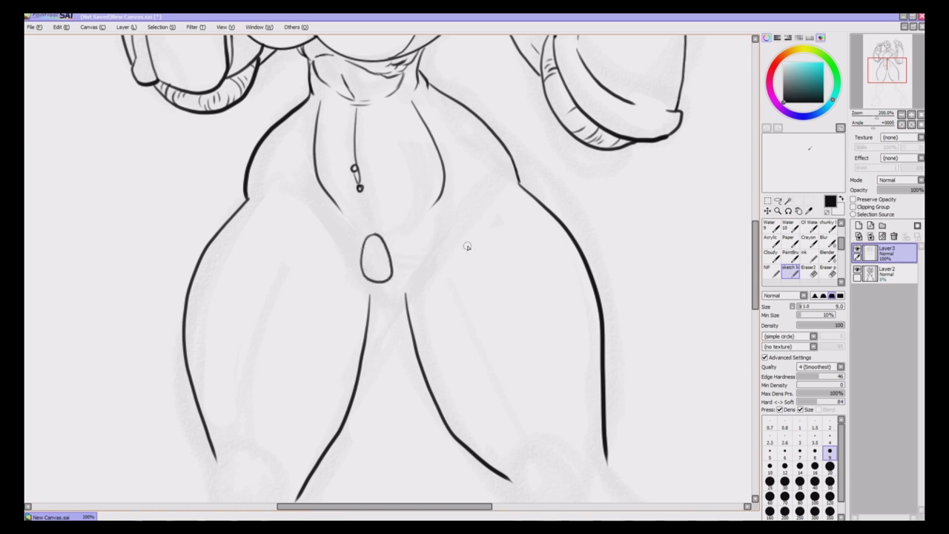
{"action": "key", "text": "l"}
{"action": "mouse_move", "coordinate": [371, 222]}
{"action": "left_mouse_down"}
{"action": "mouse_move", "coordinate": [356, 270]}
{"action": "mouse_move", "coordinate": [371, 222]}
{"action": "left_mouse_up"}
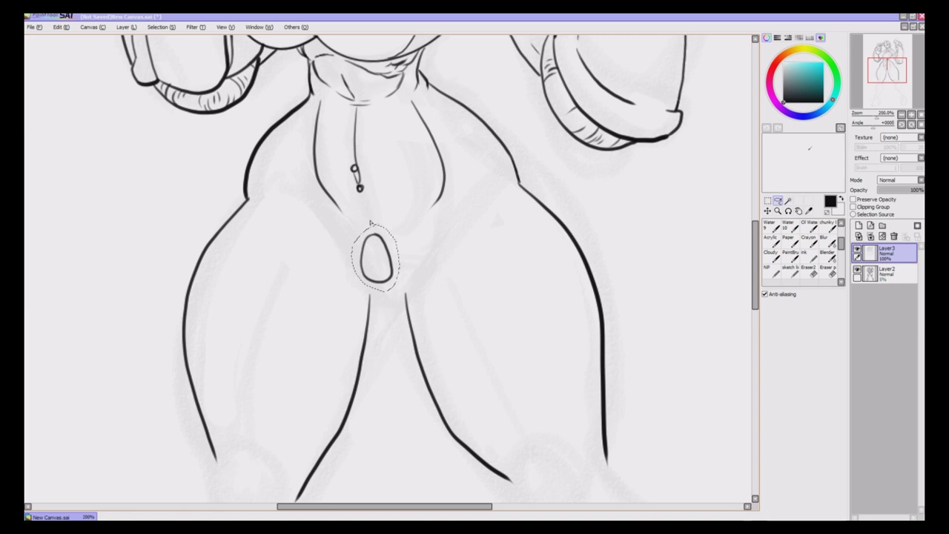
{"action": "key", "text": "ctrl+t"}
{"action": "mouse_move", "coordinate": [395, 285]}
{"action": "left_mouse_down"}
{"action": "mouse_move", "coordinate": [405, 295]}
{"action": "mouse_move", "coordinate": [389, 278]}
{"action": "left_mouse_up"}
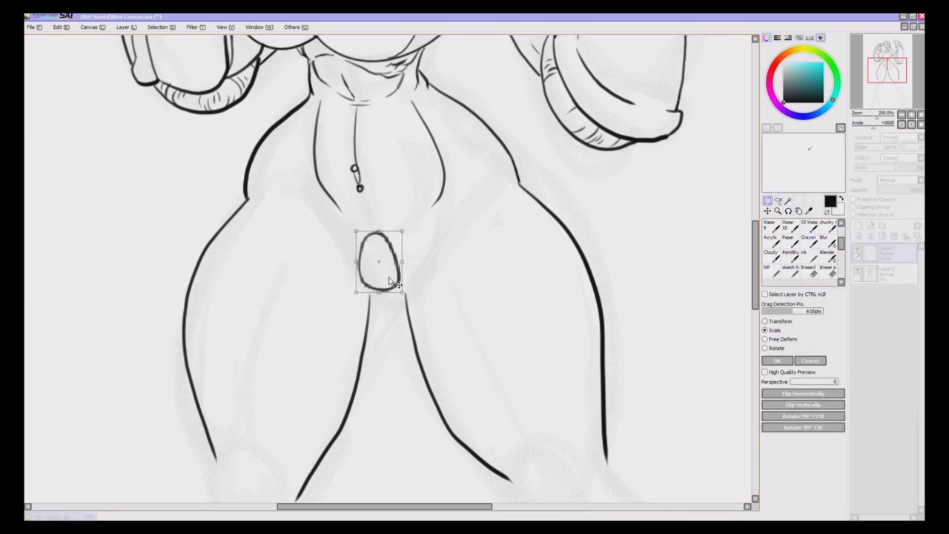
{"action": "left_click", "coordinate": [777, 361]}
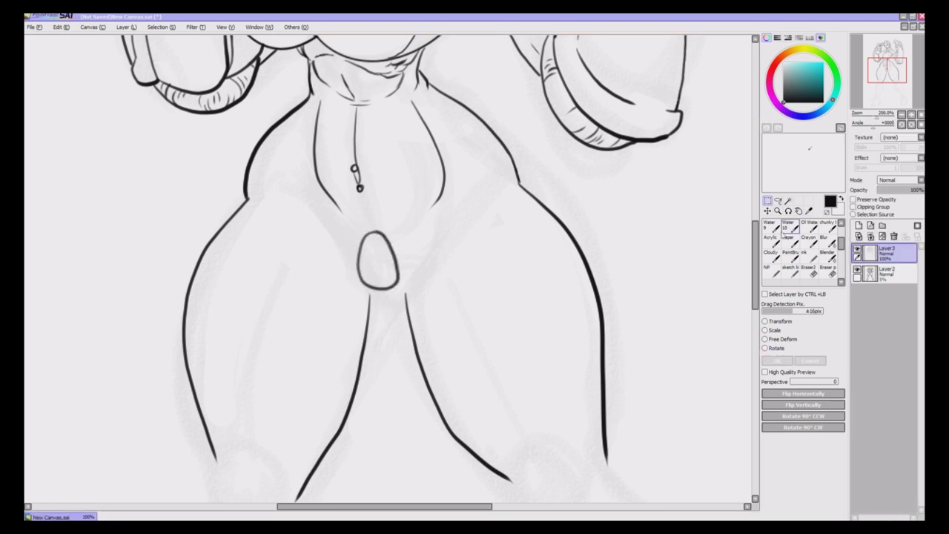
Ink a wide cloth band from the oval around the right-hand thigh, erase the thigh outline inside it, and thicken the oval's outline
{"action": "left_click", "coordinate": [790, 271]}
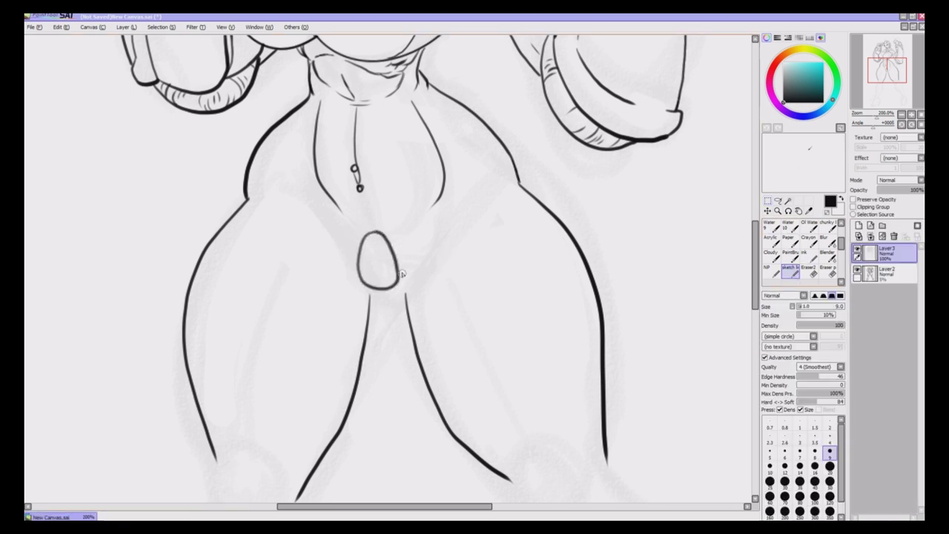
{"action": "left_click_drag", "start_coordinate": [399, 277], "coordinate": [602, 341]}
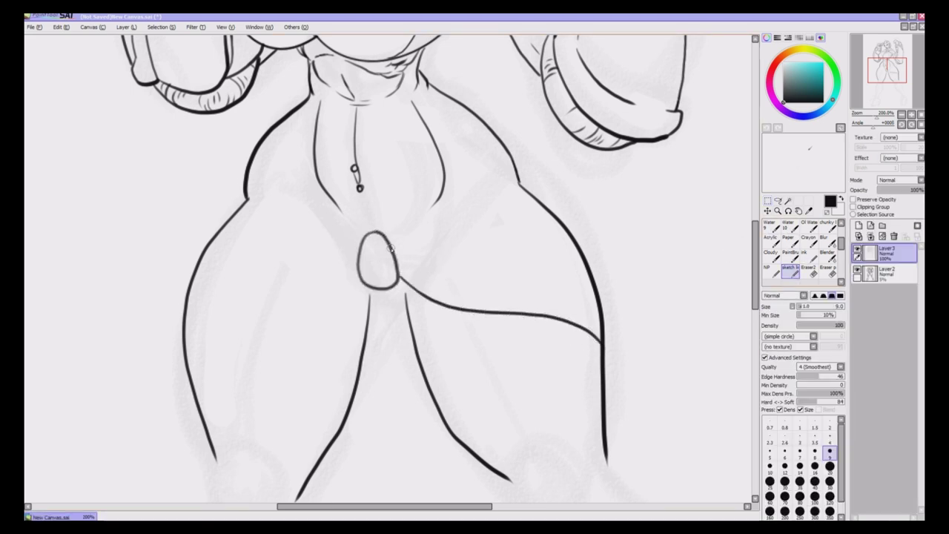
{"action": "mouse_move", "coordinate": [394, 249]}
{"action": "left_mouse_down"}
{"action": "mouse_move", "coordinate": [427, 267]}
{"action": "mouse_move", "coordinate": [590, 264]}
{"action": "mouse_move", "coordinate": [602, 274]}
{"action": "mouse_move", "coordinate": [615, 333]}
{"action": "mouse_move", "coordinate": [604, 354]}
{"action": "left_mouse_up"}
{"action": "left_click", "coordinate": [808, 270]}
{"action": "left_click_drag", "start_coordinate": [586, 276], "coordinate": [602, 335]}
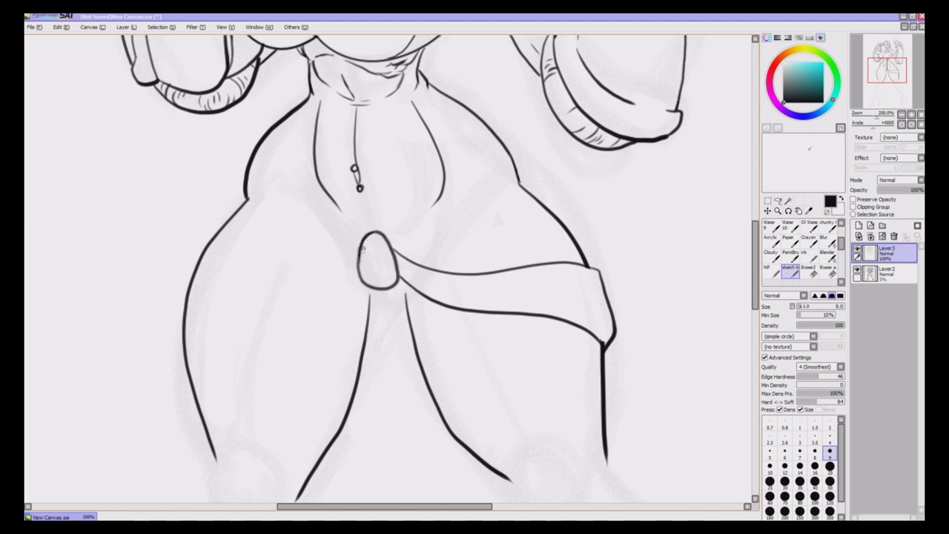
{"action": "mouse_move", "coordinate": [361, 248]}
{"action": "left_mouse_down"}
{"action": "mouse_move", "coordinate": [360, 280]}
{"action": "mouse_move", "coordinate": [382, 289]}
{"action": "left_mouse_up"}
{"action": "left_click_drag", "start_coordinate": [385, 238], "coordinate": [398, 279]}
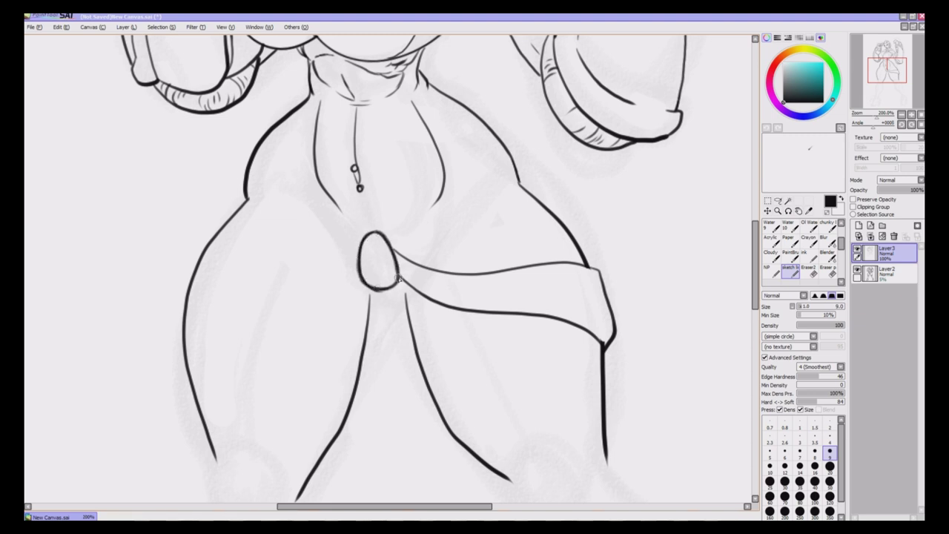
{"action": "mouse_move", "coordinate": [399, 239]}
{"action": "left_mouse_down"}
{"action": "mouse_move", "coordinate": [467, 261]}
{"action": "mouse_move", "coordinate": [511, 257]}
{"action": "left_mouse_up"}
{"action": "key", "text": "ctrl+z"}
{"action": "mouse_move", "coordinate": [393, 241]}
{"action": "left_mouse_down"}
{"action": "mouse_move", "coordinate": [448, 249]}
{"action": "mouse_move", "coordinate": [537, 244]}
{"action": "left_mouse_up"}
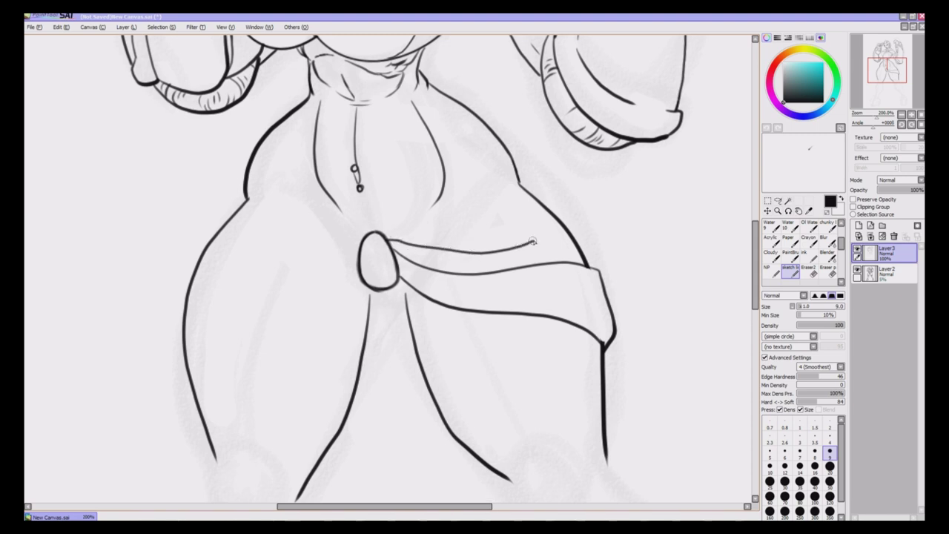
{"action": "key", "text": "ctrl+z"}
Ink an upper cloth fold from the oval to the right-hand hip above the wide band, erasing the body outline it covers
{"action": "mouse_move", "coordinate": [384, 241]}
{"action": "left_mouse_down"}
{"action": "mouse_move", "coordinate": [453, 242]}
{"action": "mouse_move", "coordinate": [559, 208]}
{"action": "mouse_move", "coordinate": [594, 268]}
{"action": "left_mouse_up"}
{"action": "key", "text": "e"}
{"action": "mouse_move", "coordinate": [552, 215]}
{"action": "left_mouse_down"}
{"action": "mouse_move", "coordinate": [591, 266]}
{"action": "mouse_move", "coordinate": [583, 253]}
{"action": "left_mouse_up"}
{"action": "key", "text": "e"}
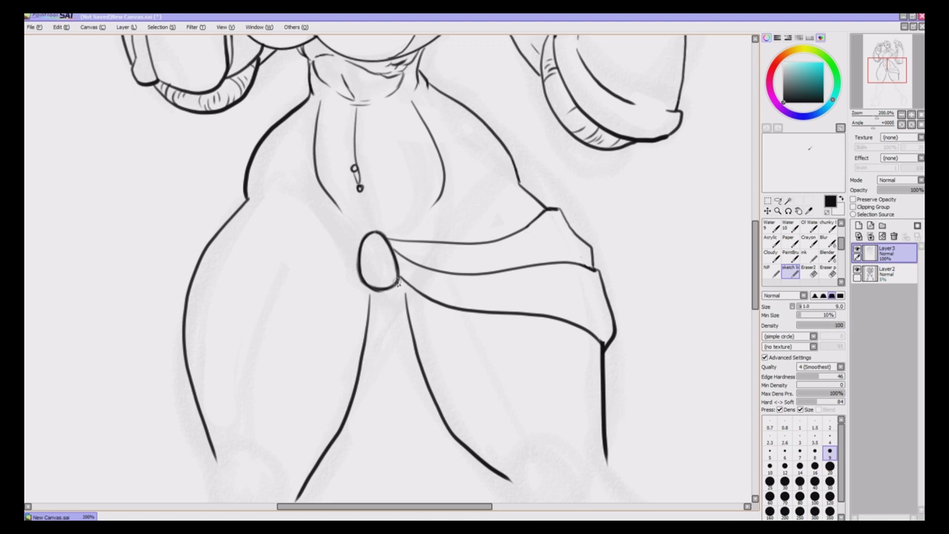
Ink a lower cloth fold from the oval around the right-hand thigh, erasing the thigh outline between the two bands
{"action": "mouse_move", "coordinate": [398, 283]}
{"action": "left_mouse_down"}
{"action": "mouse_move", "coordinate": [454, 331]}
{"action": "mouse_move", "coordinate": [603, 363]}
{"action": "left_mouse_up"}
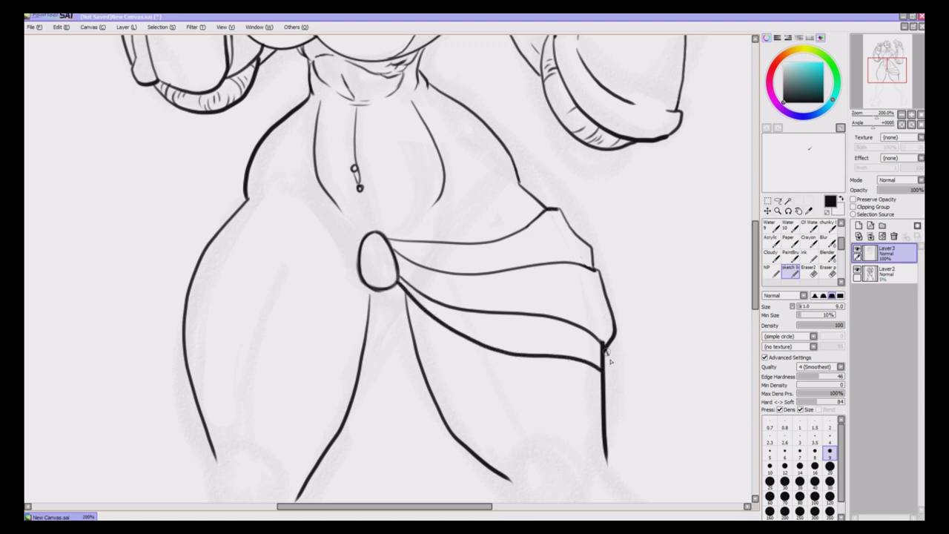
{"action": "key", "text": "e"}
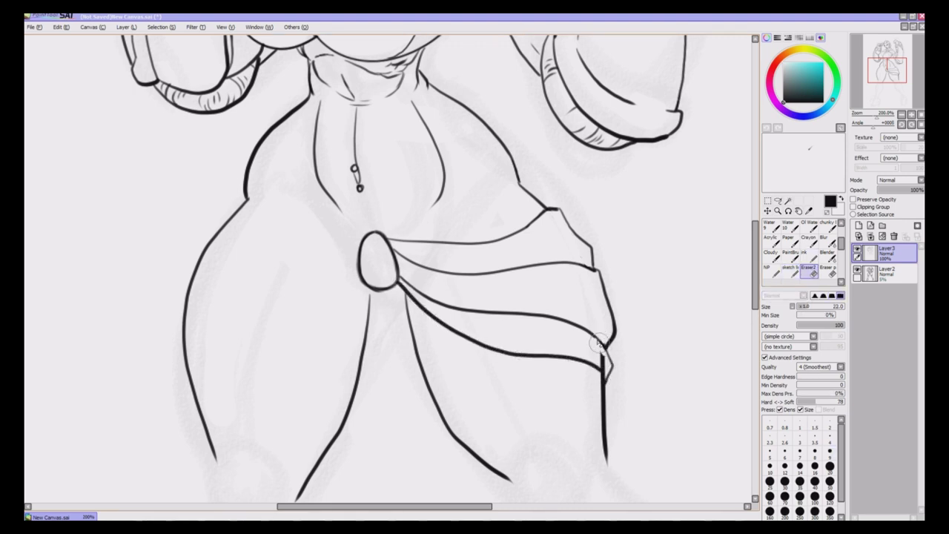
{"action": "left_click_drag", "start_coordinate": [599, 343], "coordinate": [607, 367]}
{"action": "key", "text": "e"}
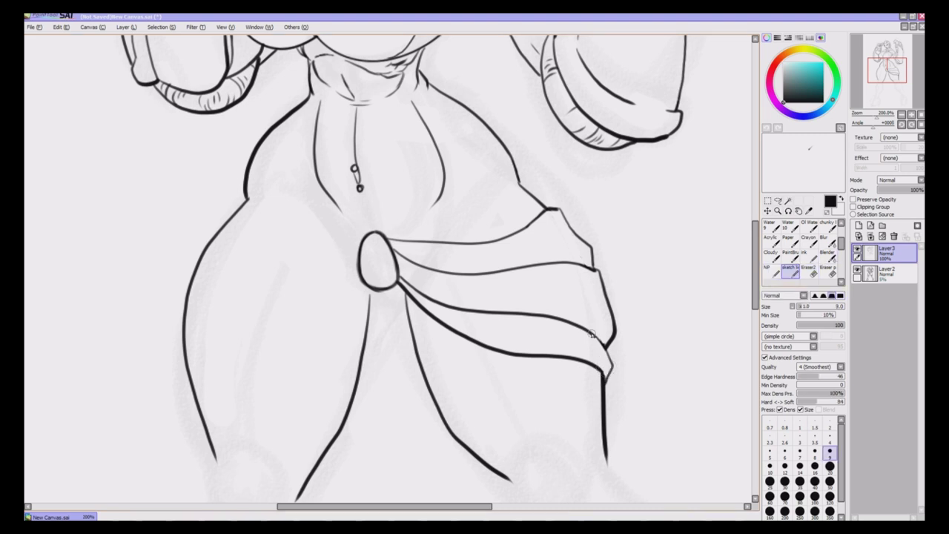
Ink a matching wide cloth band from the oval around the left-hand thigh, and erase the thigh outline inside it
{"action": "mouse_move", "coordinate": [357, 276]}
{"action": "left_mouse_down"}
{"action": "mouse_move", "coordinate": [346, 291]}
{"action": "mouse_move", "coordinate": [215, 327]}
{"action": "mouse_move", "coordinate": [187, 359]}
{"action": "left_mouse_up"}
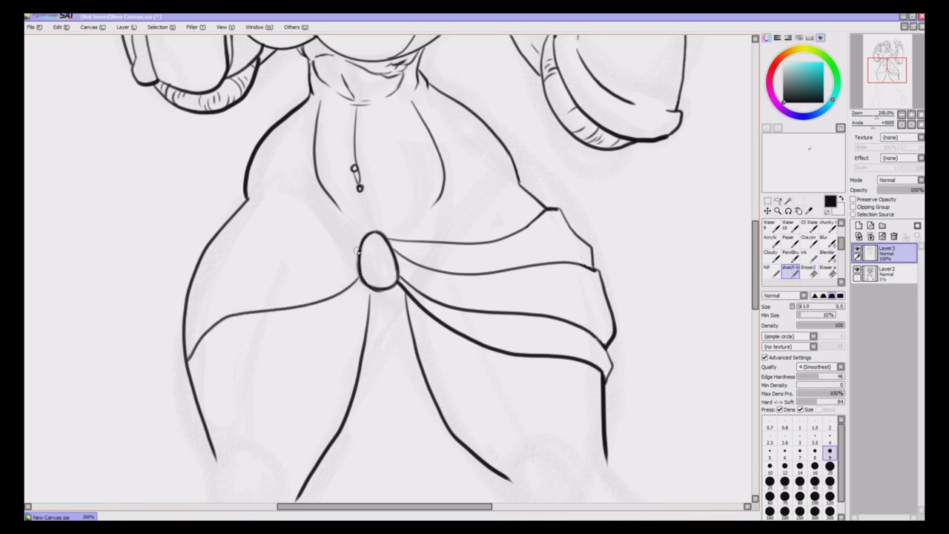
{"action": "mouse_move", "coordinate": [356, 250]}
{"action": "left_mouse_down"}
{"action": "mouse_move", "coordinate": [223, 271]}
{"action": "mouse_move", "coordinate": [182, 294]}
{"action": "mouse_move", "coordinate": [171, 349]}
{"action": "mouse_move", "coordinate": [181, 369]}
{"action": "left_mouse_up"}
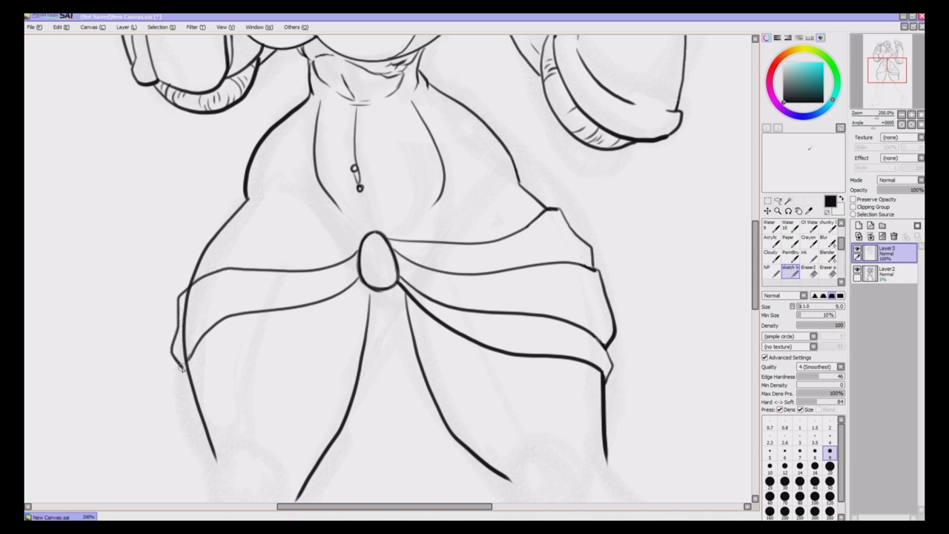
{"action": "key", "text": "e"}
{"action": "mouse_move", "coordinate": [195, 303]}
{"action": "left_mouse_down"}
{"action": "mouse_move", "coordinate": [183, 297]}
{"action": "mouse_move", "coordinate": [182, 352]}
{"action": "left_mouse_up"}
{"action": "left_click", "coordinate": [789, 273]}
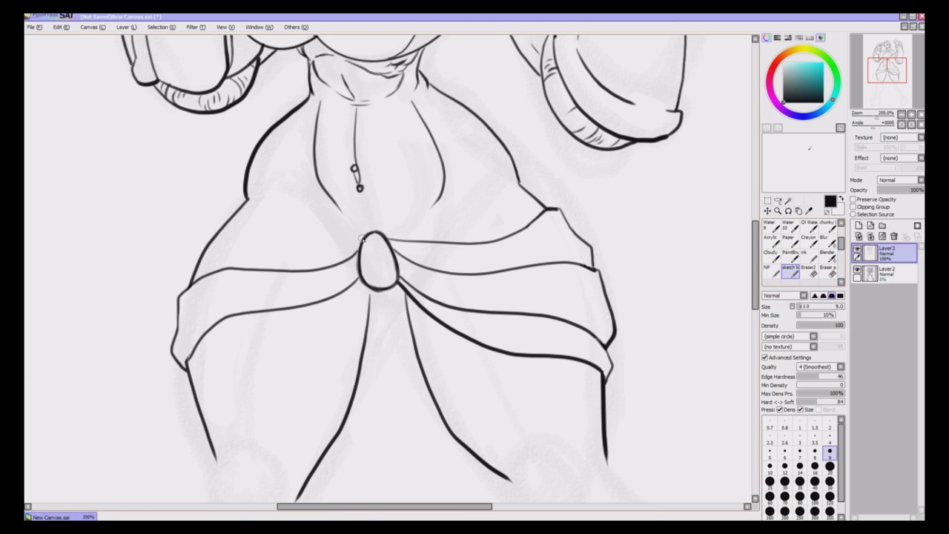
Ink an upper cloth fold from the oval to the left-hand hip, and erase the body outline running through it
{"action": "mouse_move", "coordinate": [363, 238]}
{"action": "left_mouse_down"}
{"action": "mouse_move", "coordinate": [217, 248]}
{"action": "mouse_move", "coordinate": [187, 267]}
{"action": "mouse_move", "coordinate": [189, 289]}
{"action": "left_mouse_up"}
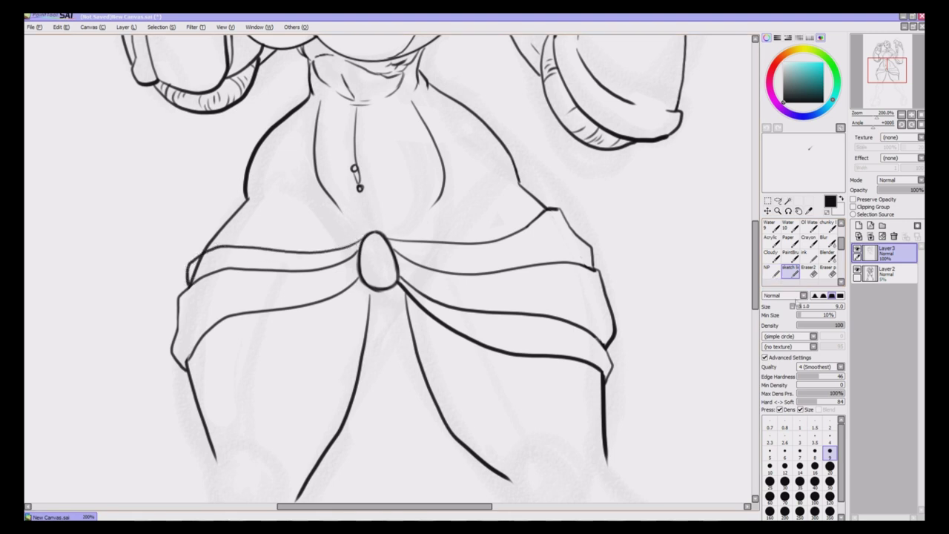
{"action": "key", "text": "e"}
{"action": "mouse_move", "coordinate": [210, 255]}
{"action": "left_mouse_down"}
{"action": "mouse_move", "coordinate": [188, 280]}
{"action": "mouse_move", "coordinate": [205, 265]}
{"action": "left_mouse_up"}
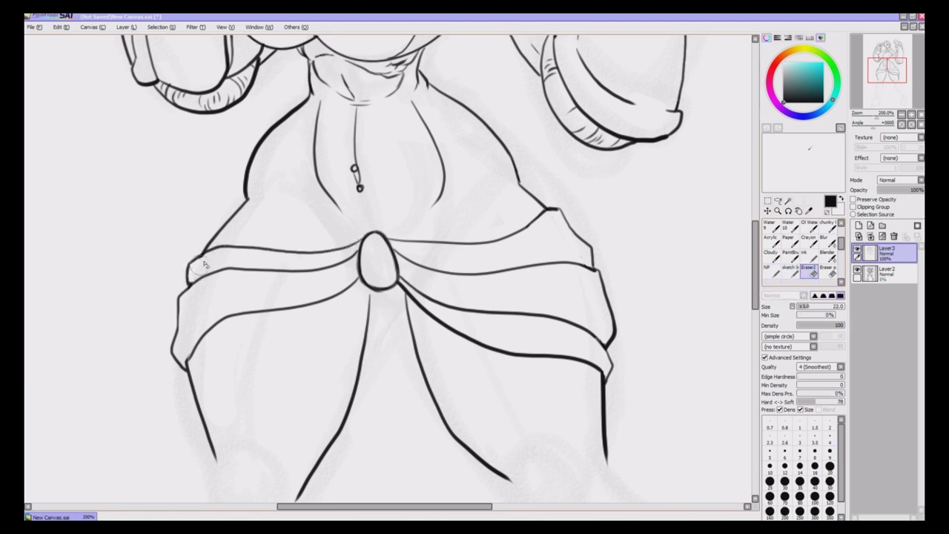
{"action": "key", "text": "n"}
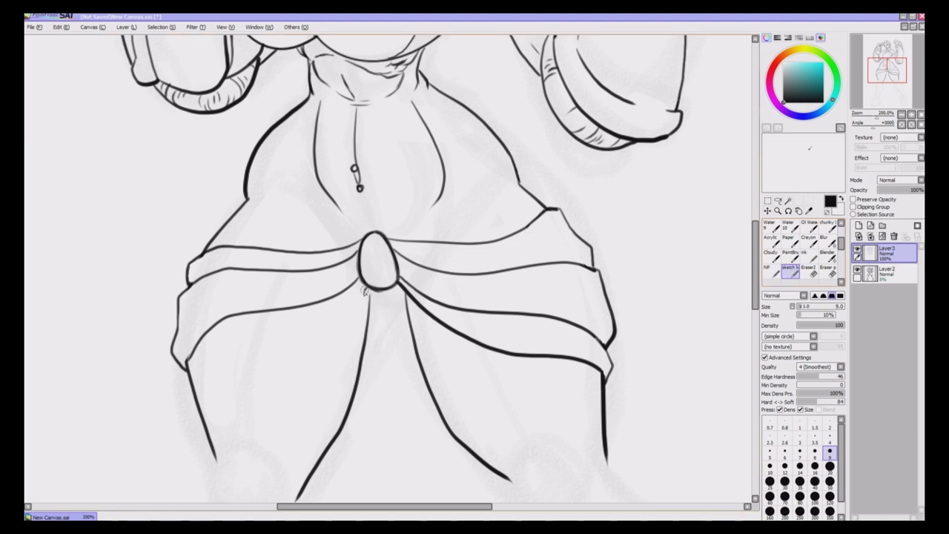
Ink a lower cloth fold from the oval around the left-hand thigh, and erase the thigh outline it covers
{"action": "mouse_move", "coordinate": [365, 290]}
{"action": "left_mouse_down"}
{"action": "mouse_move", "coordinate": [332, 314]}
{"action": "mouse_move", "coordinate": [242, 341]}
{"action": "mouse_move", "coordinate": [190, 393]}
{"action": "left_mouse_up"}
{"action": "mouse_move", "coordinate": [184, 357]}
{"action": "left_mouse_down"}
{"action": "mouse_move", "coordinate": [185, 395]}
{"action": "mouse_move", "coordinate": [199, 387]}
{"action": "left_mouse_up"}
{"action": "key", "text": "e"}
{"action": "key", "text": "n"}
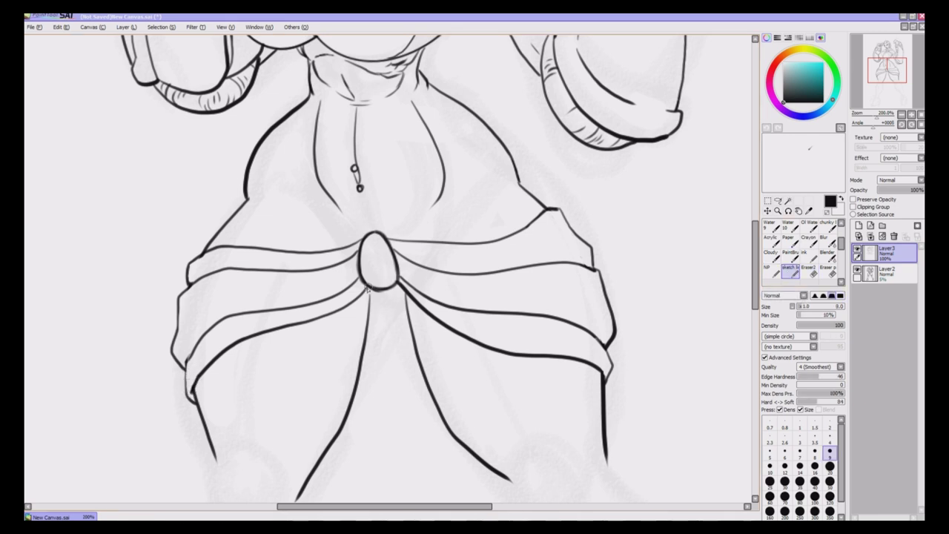
Ink small folds beneath the oval, and rework the abdomen and hip crease lines leading down toward the cloth
{"action": "mouse_move", "coordinate": [366, 289]}
{"action": "left_mouse_down"}
{"action": "mouse_move", "coordinate": [396, 289]}
{"action": "mouse_move", "coordinate": [386, 288]}
{"action": "mouse_move", "coordinate": [407, 312]}
{"action": "left_mouse_up"}
{"action": "left_click_drag", "start_coordinate": [407, 234], "coordinate": [425, 213]}
{"action": "key", "text": "e"}
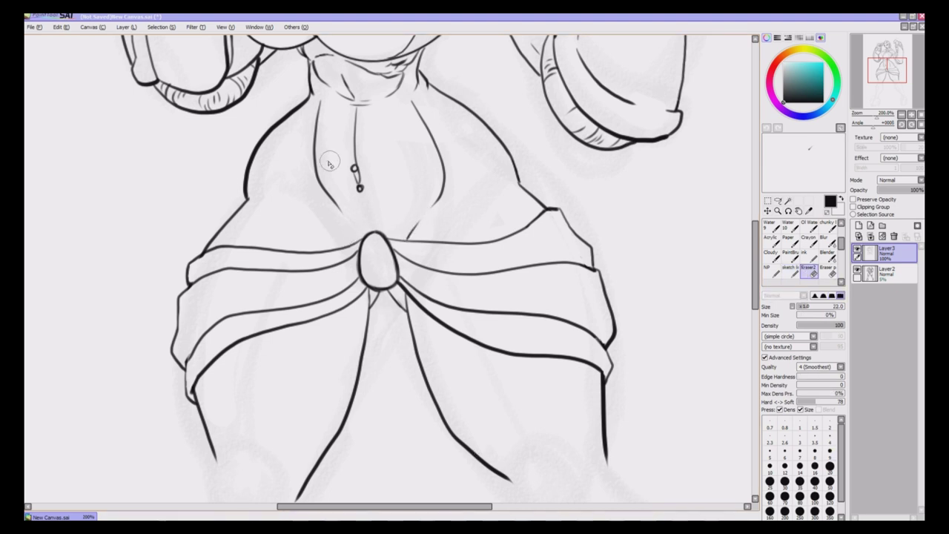
{"action": "left_click_drag", "start_coordinate": [324, 177], "coordinate": [336, 198]}
{"action": "key", "text": "n"}
{"action": "left_click_drag", "start_coordinate": [315, 161], "coordinate": [323, 204]}
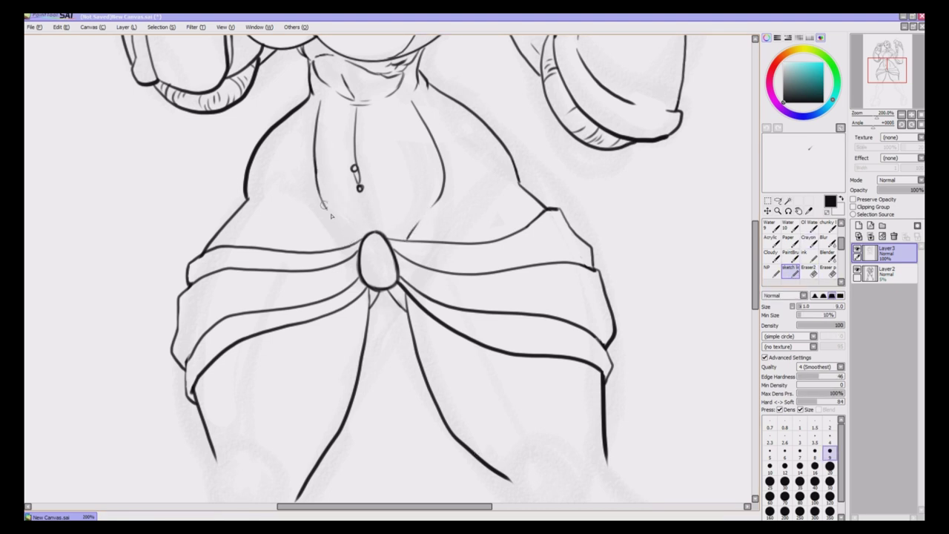
{"action": "left_click_drag", "start_coordinate": [519, 183], "coordinate": [495, 186]}
{"action": "left_click_drag", "start_coordinate": [330, 220], "coordinate": [354, 245]}
{"action": "key", "text": "ctrl+z"}
Ink the outline of the right-hand knee in black, with short strokes along its inner, lower and outer edges
{"action": "left_click", "coordinate": [921, 116]}
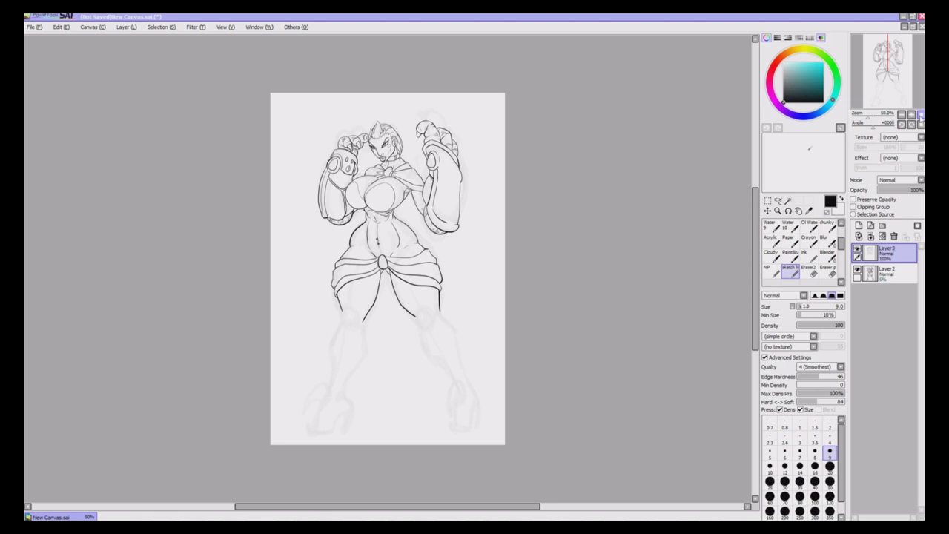
{"action": "key", "text": "ctrl+plus"}
{"action": "key", "text": "ctrl+plus"}
{"action": "key", "text": "ctrl+plus"}
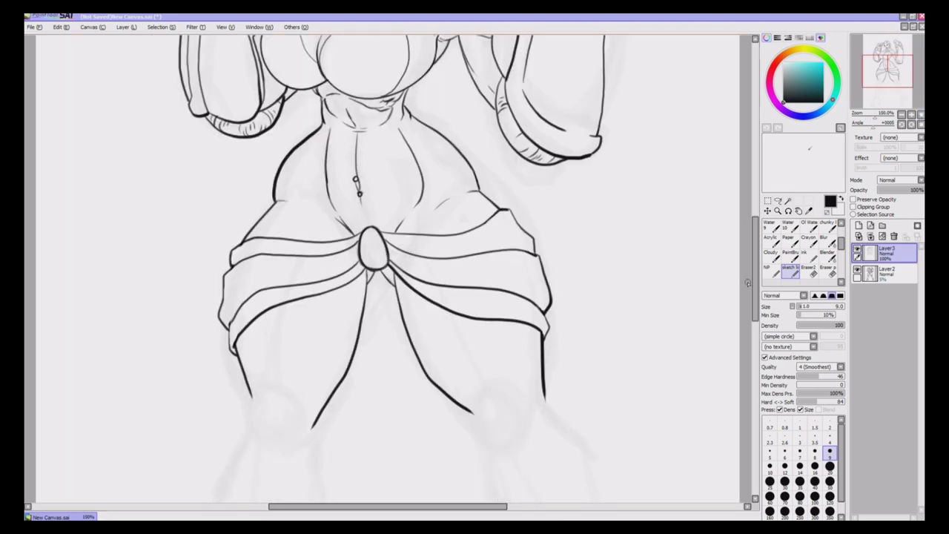
{"action": "key", "text": "ctrl+plus"}
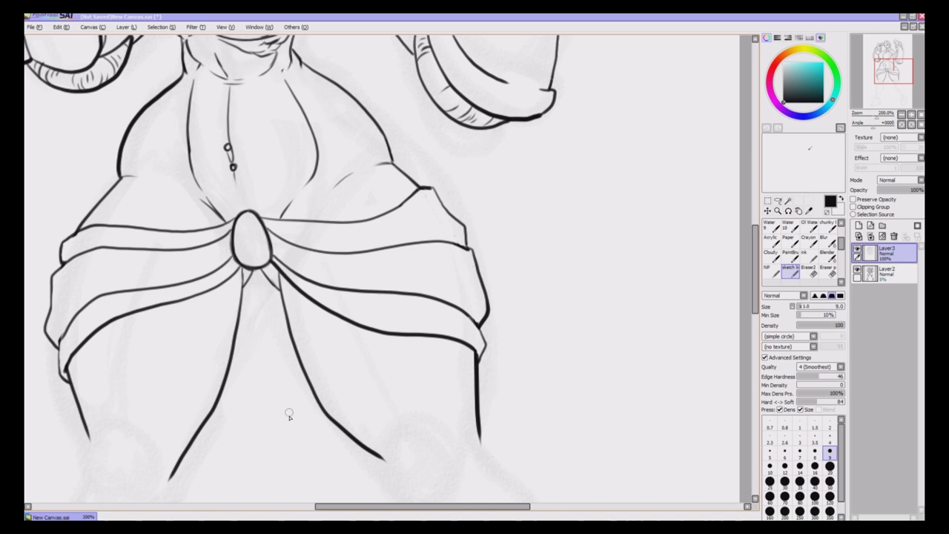
{"action": "left_click_drag", "start_coordinate": [757, 288], "coordinate": [756, 310]}
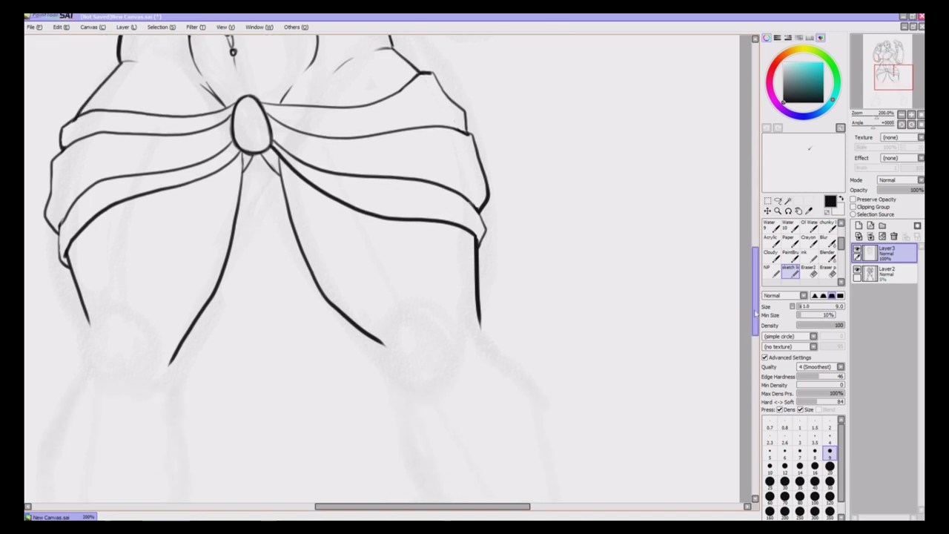
{"action": "key", "text": "x"}
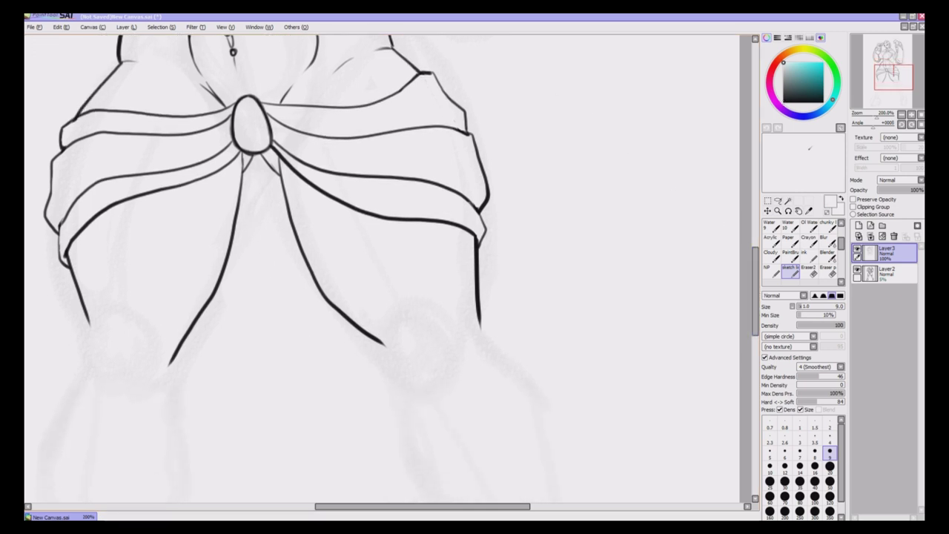
{"action": "scroll", "coordinate": [383, 265], "scroll_direction": "down", "scroll_amount": 3}
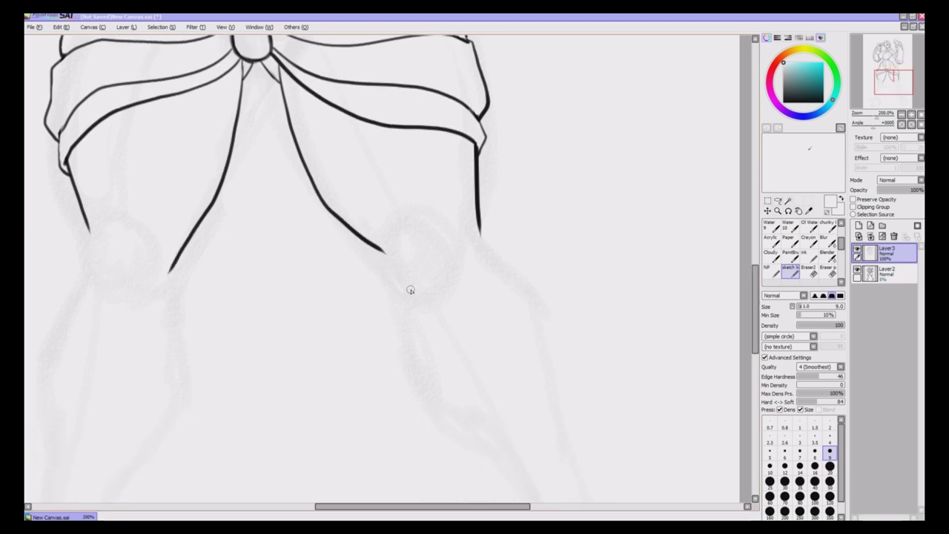
{"action": "key", "text": "x"}
{"action": "left_click_drag", "start_coordinate": [385, 255], "coordinate": [428, 294]}
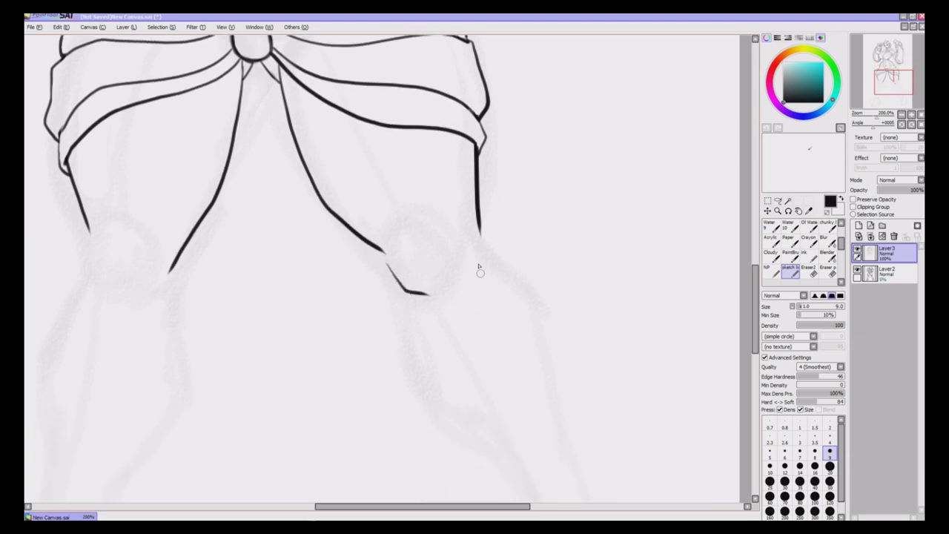
{"action": "left_click_drag", "start_coordinate": [466, 238], "coordinate": [468, 274]}
{"action": "left_click_drag", "start_coordinate": [367, 241], "coordinate": [400, 296]}
Ink the crease above the right-hand knee and a thin muscle line running down the thigh from the cloth's lower edge
{"action": "left_click_drag", "start_coordinate": [408, 218], "coordinate": [404, 204]}
{"action": "left_click_drag", "start_coordinate": [375, 123], "coordinate": [398, 179]}
{"action": "key", "text": "ctrl+z"}
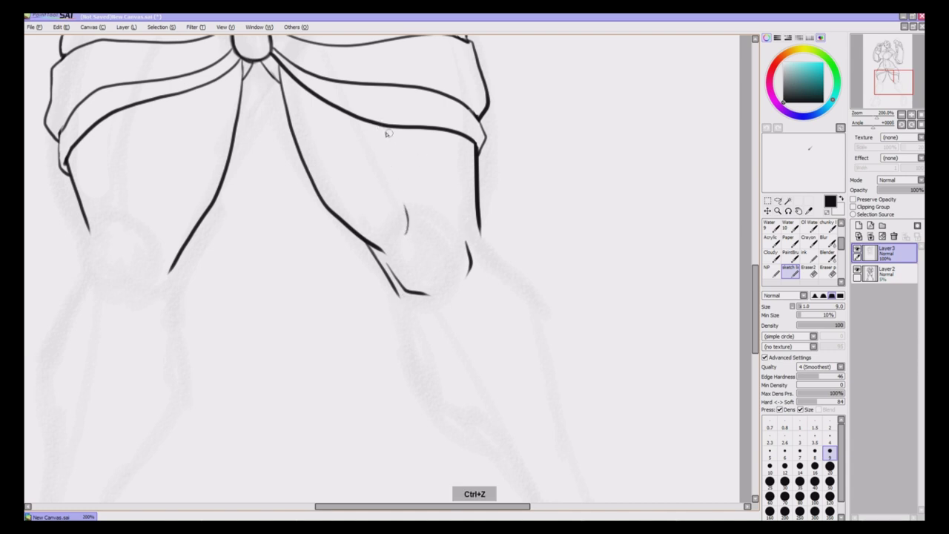
{"action": "left_click_drag", "start_coordinate": [374, 125], "coordinate": [393, 177]}
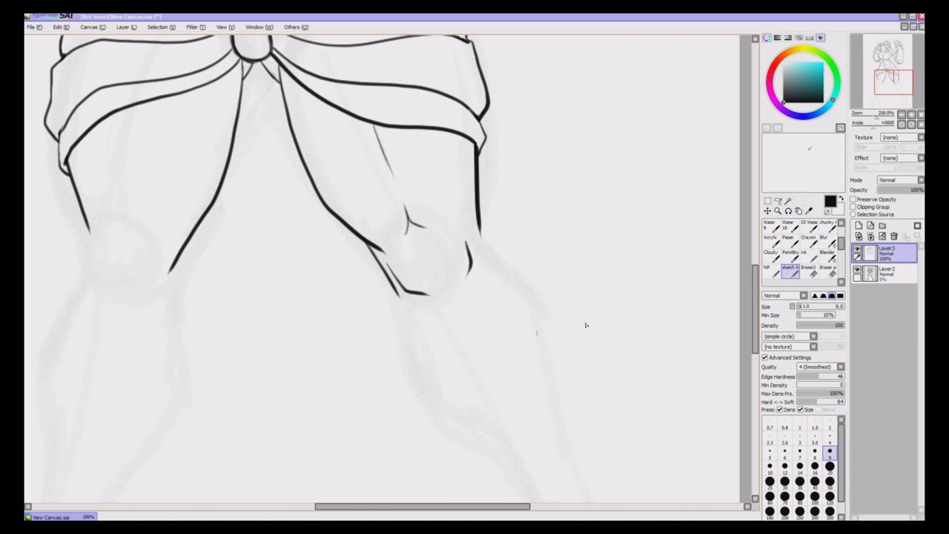
{"action": "scroll", "coordinate": [744, 255], "scroll_direction": "up", "scroll_amount": 3}
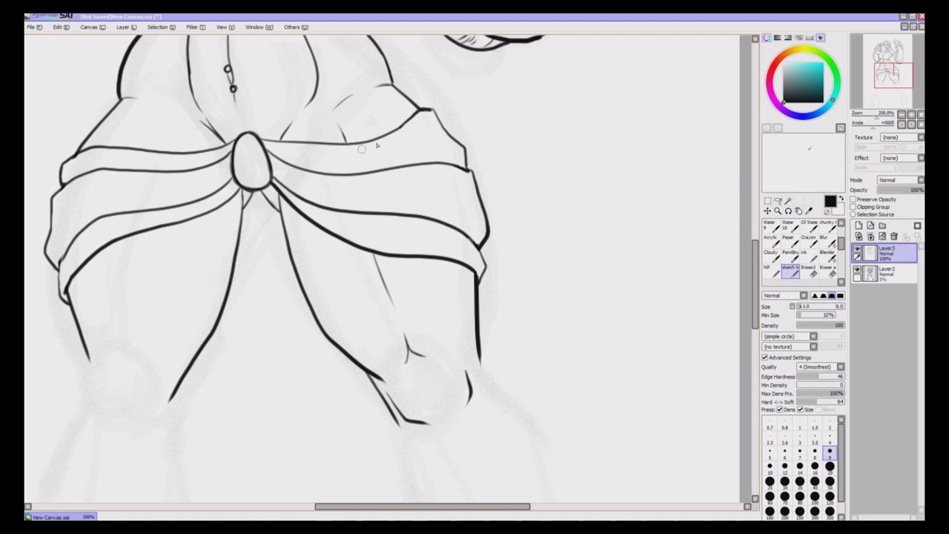
Ink the left-hand knee in black with short strokes along its outer, lower and inner edges
{"action": "left_click_drag", "start_coordinate": [405, 507], "coordinate": [383, 510]}
{"action": "left_click_drag", "start_coordinate": [160, 373], "coordinate": [181, 424]}
{"action": "left_click_drag", "start_coordinate": [226, 401], "coordinate": [211, 418]}
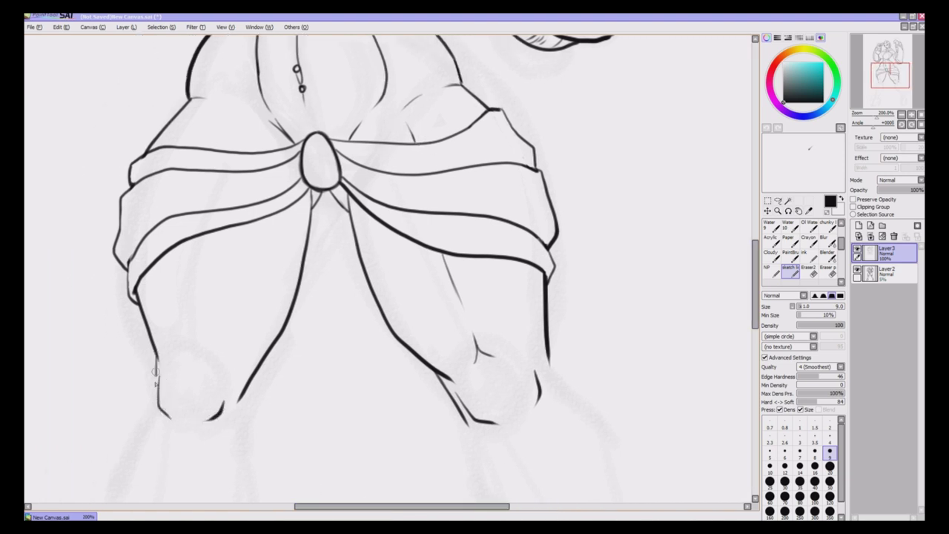
{"action": "left_click_drag", "start_coordinate": [157, 360], "coordinate": [153, 413]}
Ink thin muscle and crease lines on the left-hand thigh, and extend its inner outline down past the knee
{"action": "mouse_move", "coordinate": [199, 367]}
{"action": "left_mouse_down"}
{"action": "mouse_move", "coordinate": [186, 345]}
{"action": "mouse_move", "coordinate": [198, 237]}
{"action": "left_mouse_up"}
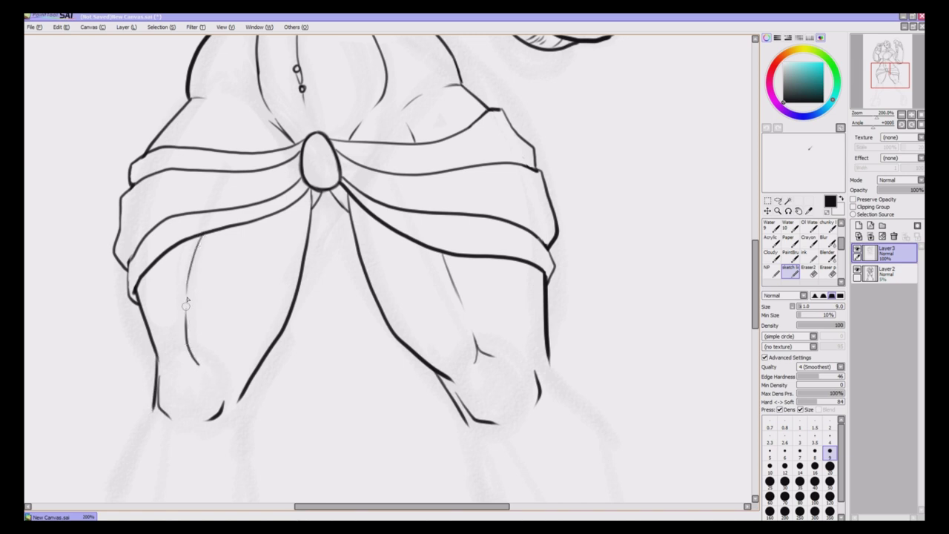
{"action": "left_click_drag", "start_coordinate": [186, 302], "coordinate": [185, 324]}
{"action": "left_click_drag", "start_coordinate": [301, 194], "coordinate": [297, 214]}
{"action": "scroll", "coordinate": [744, 327], "scroll_direction": "down", "scroll_amount": 3}
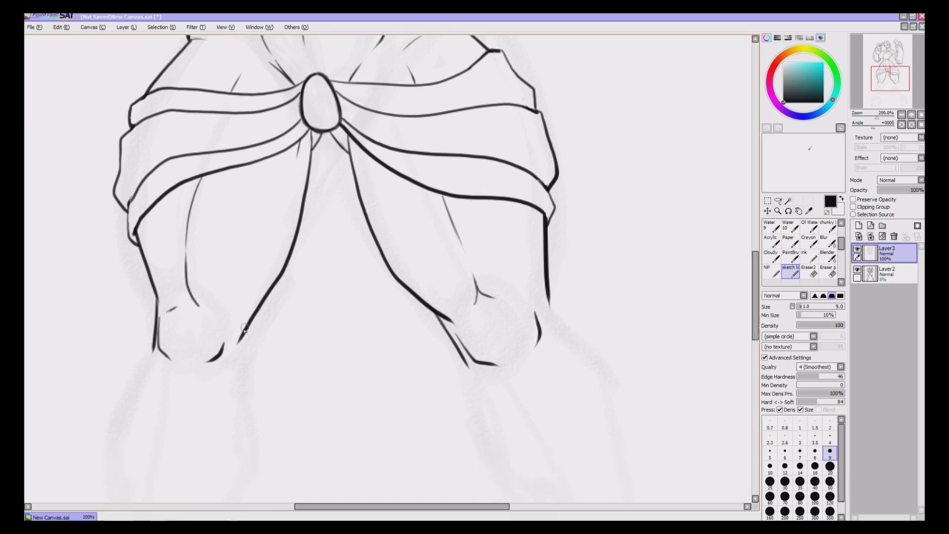
{"action": "left_click_drag", "start_coordinate": [237, 341], "coordinate": [234, 362]}
Ink the left-hand lower leg's outer and inner outlines from knee to ankle, with thin shin lines between them
{"action": "left_click_drag", "start_coordinate": [755, 306], "coordinate": [756, 344]}
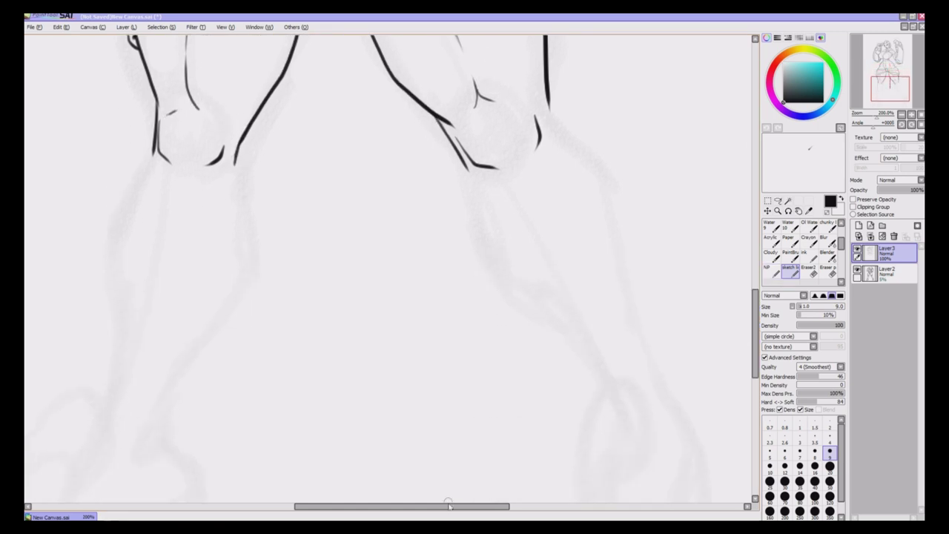
{"action": "left_click_drag", "start_coordinate": [448, 506], "coordinate": [423, 505]}
{"action": "mouse_move", "coordinate": [234, 158]}
{"action": "left_mouse_down"}
{"action": "mouse_move", "coordinate": [208, 203]}
{"action": "mouse_move", "coordinate": [196, 387]}
{"action": "left_mouse_up"}
{"action": "mouse_move", "coordinate": [317, 165]}
{"action": "left_mouse_down"}
{"action": "mouse_move", "coordinate": [333, 237]}
{"action": "mouse_move", "coordinate": [274, 321]}
{"action": "mouse_move", "coordinate": [238, 399]}
{"action": "left_mouse_up"}
{"action": "left_click_drag", "start_coordinate": [252, 161], "coordinate": [243, 221]}
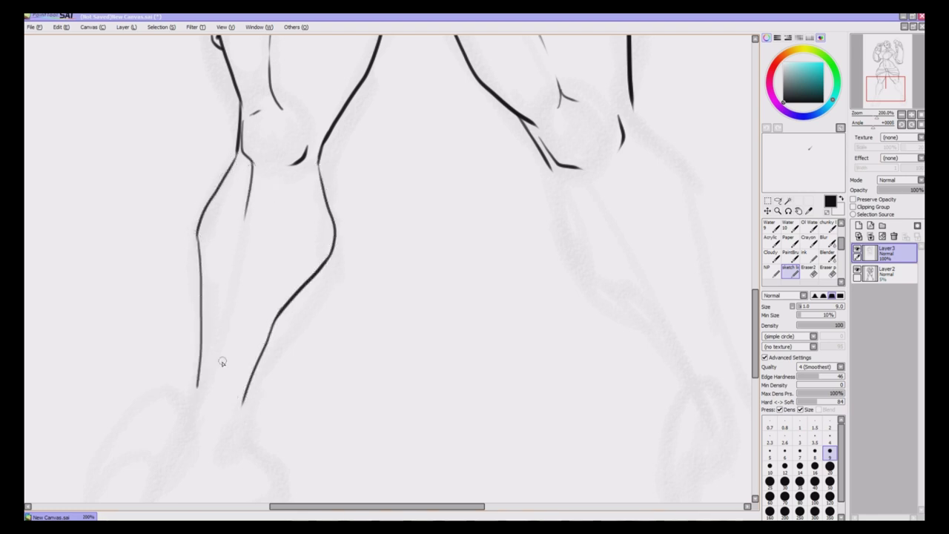
{"action": "left_click_drag", "start_coordinate": [206, 391], "coordinate": [220, 338]}
{"action": "left_click_drag", "start_coordinate": [280, 172], "coordinate": [275, 192]}
Ink the left-hand ankle bone as a small hook with short tendon lines above it
{"action": "scroll", "coordinate": [237, 310], "scroll_direction": "down", "scroll_amount": 3}
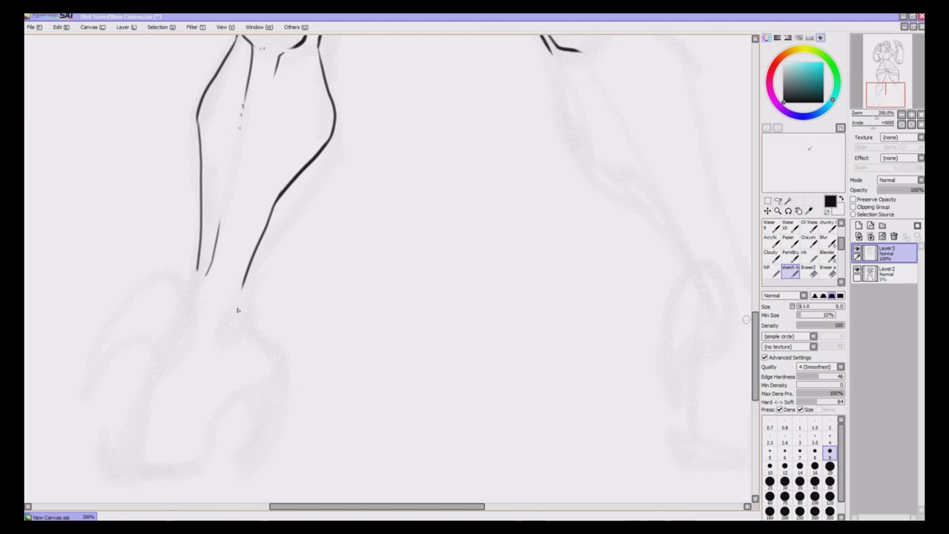
{"action": "left_click_drag", "start_coordinate": [237, 311], "coordinate": [234, 333]}
{"action": "left_click_drag", "start_coordinate": [242, 286], "coordinate": [235, 311]}
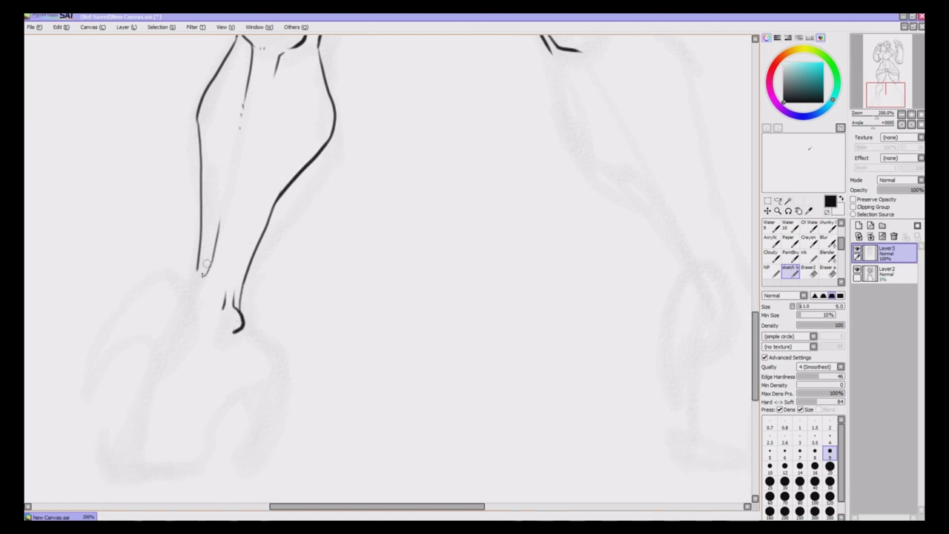
Ink the left-hand foot's outline from the ankle over the instep, heel and sole, redoing the first instep stroke
{"action": "mouse_move", "coordinate": [197, 264]}
{"action": "left_mouse_down"}
{"action": "mouse_move", "coordinate": [190, 296]}
{"action": "mouse_move", "coordinate": [137, 382]}
{"action": "mouse_move", "coordinate": [125, 445]}
{"action": "left_mouse_up"}
{"action": "key", "text": "ctrl+z"}
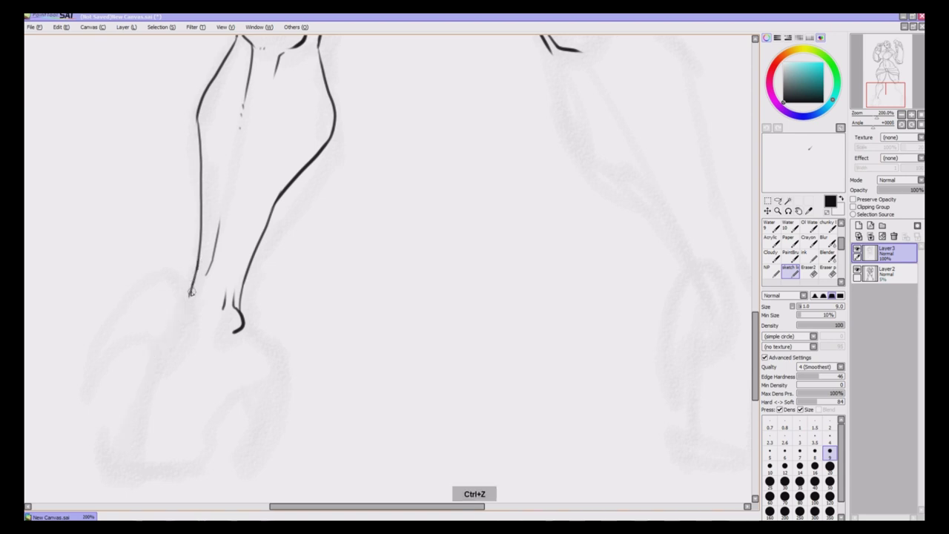
{"action": "left_click_drag", "start_coordinate": [190, 296], "coordinate": [133, 430]}
{"action": "mouse_move", "coordinate": [244, 316]}
{"action": "left_mouse_down"}
{"action": "mouse_move", "coordinate": [258, 378]}
{"action": "mouse_move", "coordinate": [206, 402]}
{"action": "mouse_move", "coordinate": [197, 439]}
{"action": "left_mouse_up"}
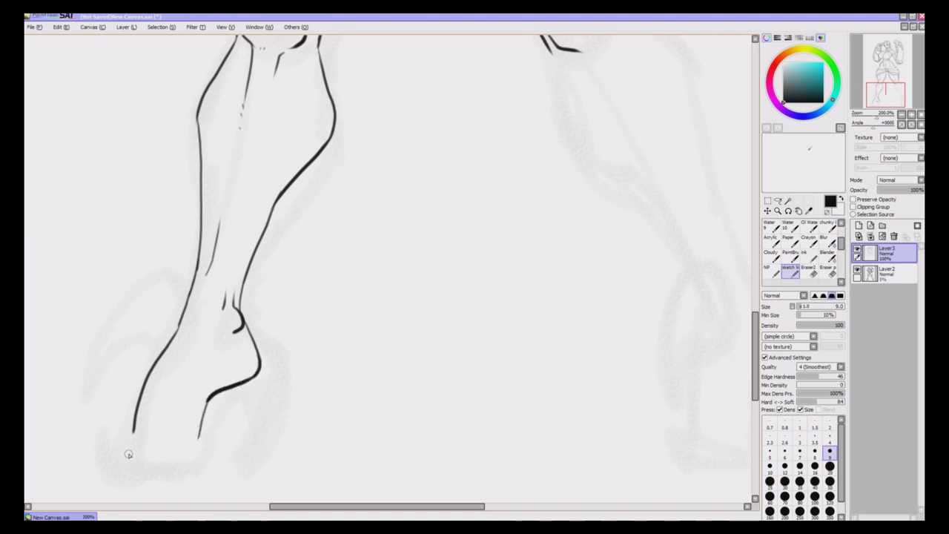
{"action": "mouse_move", "coordinate": [128, 453]}
{"action": "left_mouse_down"}
{"action": "mouse_move", "coordinate": [186, 451]}
{"action": "mouse_move", "coordinate": [210, 392]}
{"action": "left_mouse_up"}
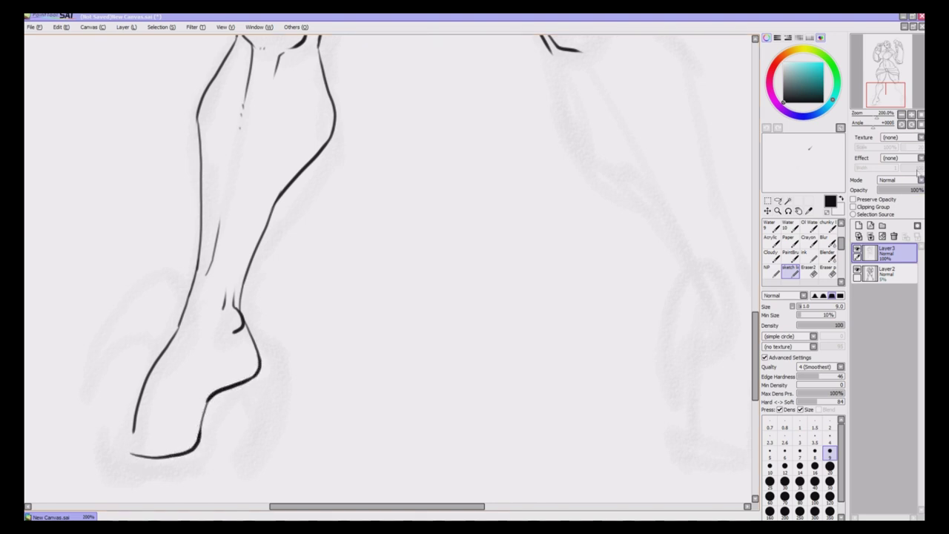
Erase the thin shin lines on the left-hand leg and redraw them as short strokes below the knee and a line along the shin
{"action": "left_click", "coordinate": [810, 276]}
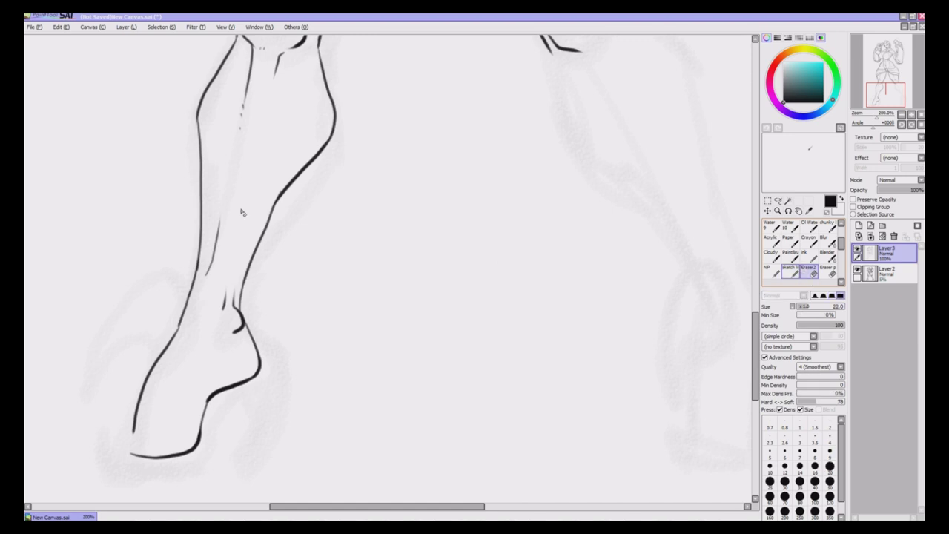
{"action": "left_click_drag", "start_coordinate": [244, 107], "coordinate": [283, 67]}
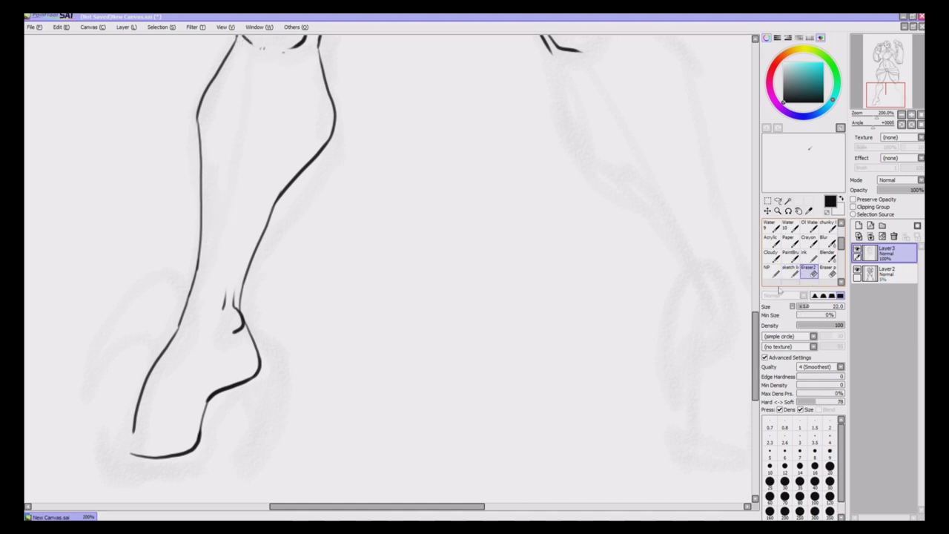
{"action": "scroll", "coordinate": [386, 267], "scroll_direction": "up", "scroll_amount": 3}
{"action": "left_click", "coordinate": [791, 272]}
{"action": "left_click_drag", "start_coordinate": [250, 131], "coordinate": [245, 154]}
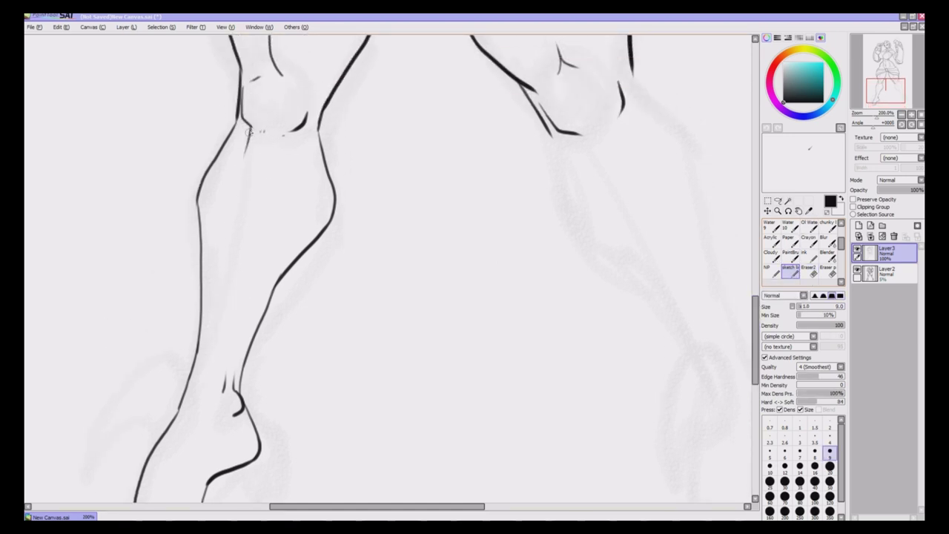
{"action": "left_click_drag", "start_coordinate": [198, 339], "coordinate": [216, 253]}
{"action": "left_click_drag", "start_coordinate": [281, 137], "coordinate": [269, 174]}
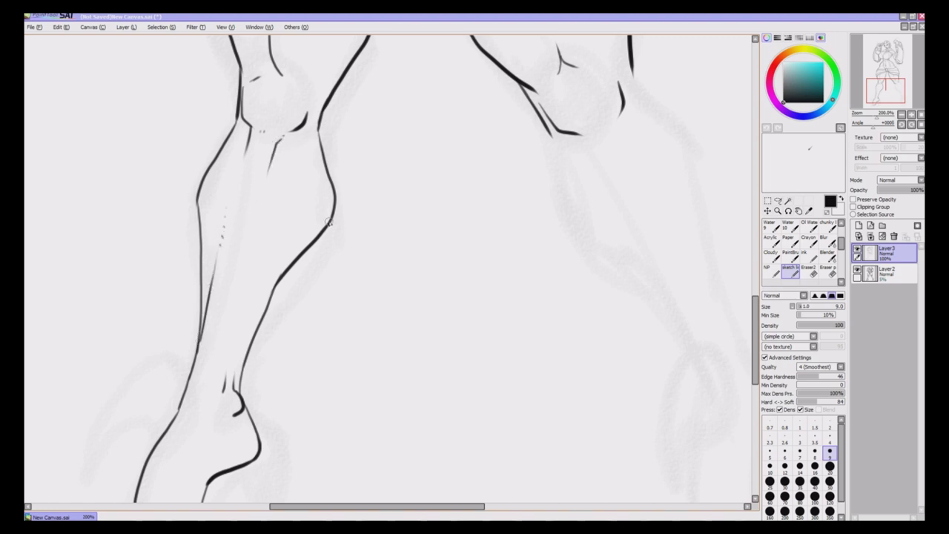
Ink a toe cap at the tip of the left-hand foot and erase the instep line inside it
{"action": "scroll", "coordinate": [388, 268], "scroll_direction": "down", "scroll_amount": 4}
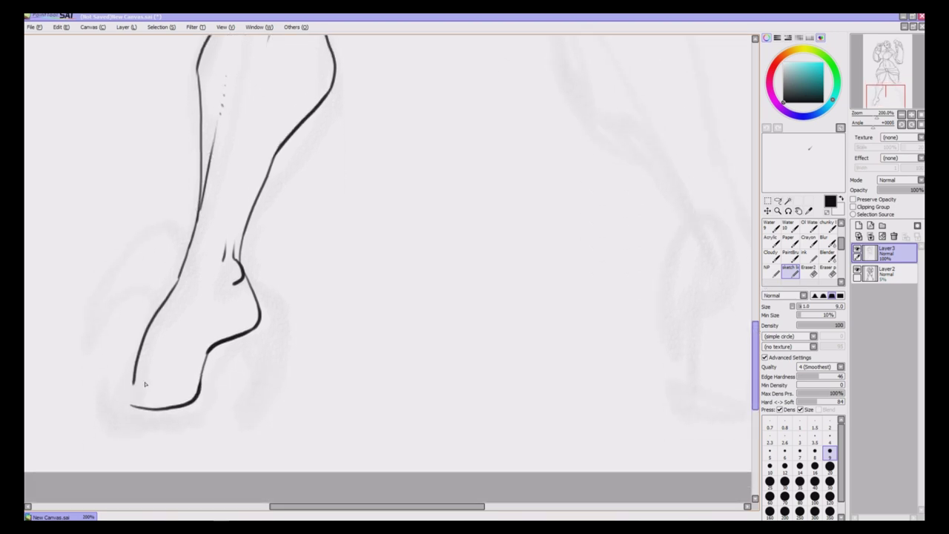
{"action": "left_click_drag", "start_coordinate": [123, 371], "coordinate": [144, 404]}
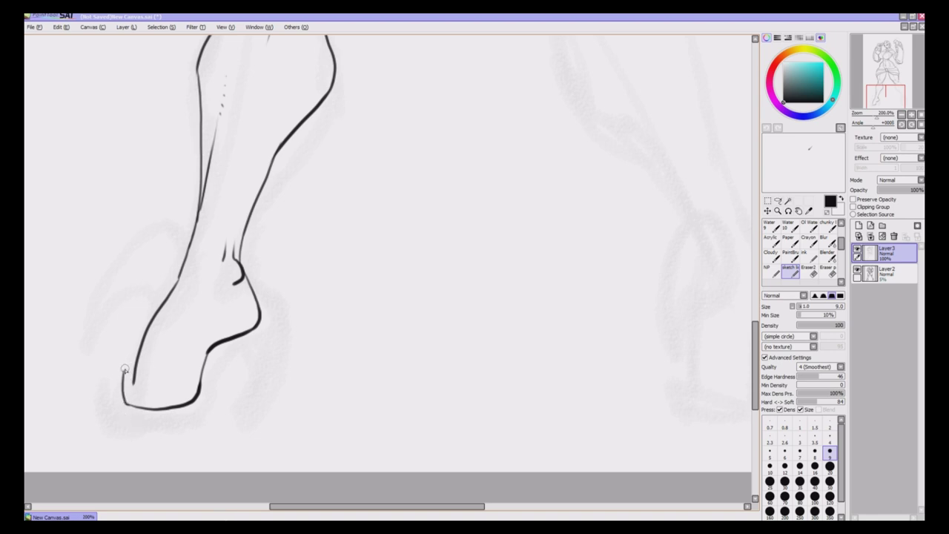
{"action": "left_click_drag", "start_coordinate": [124, 369], "coordinate": [191, 402]}
{"action": "left_click", "coordinate": [814, 273]}
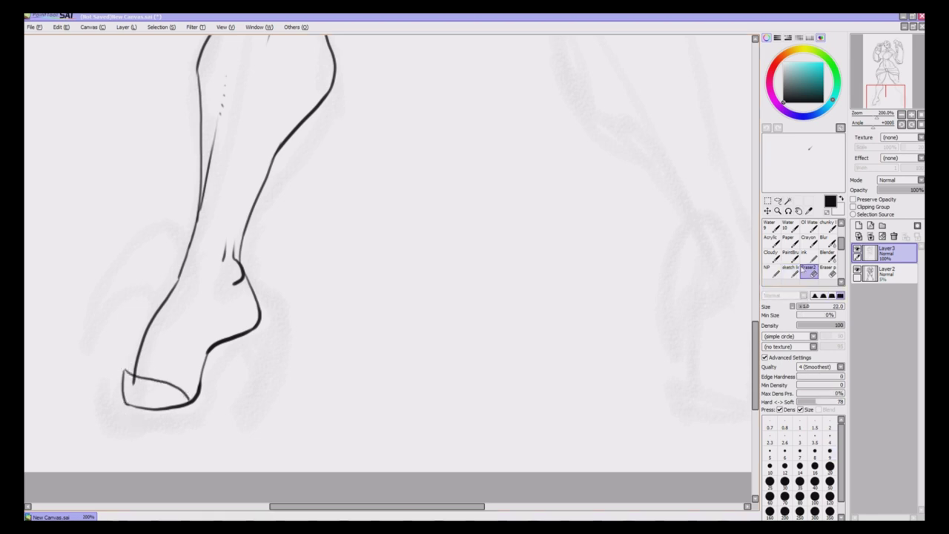
{"action": "left_click_drag", "start_coordinate": [136, 384], "coordinate": [132, 383]}
{"action": "left_click", "coordinate": [791, 273]}
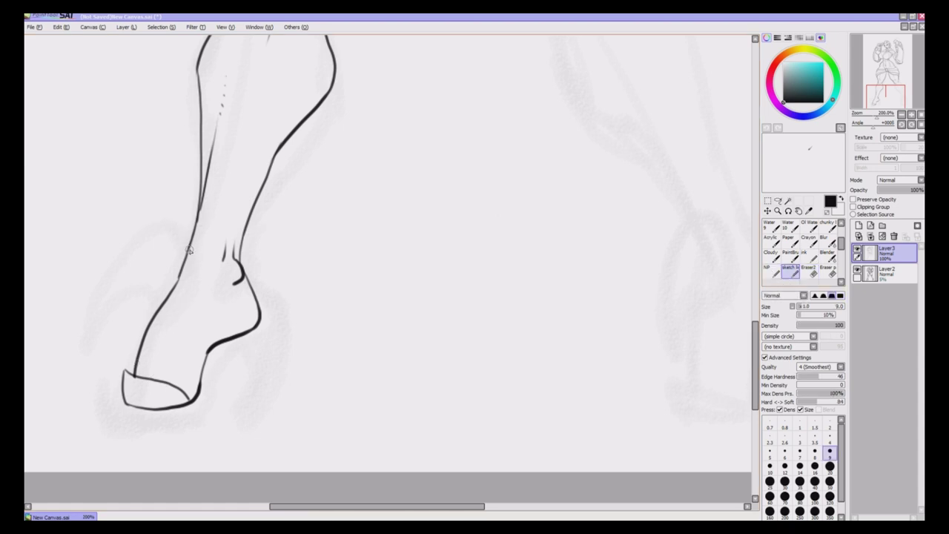
Ink a curved, pointed shoe flap in front of the left-hand ankle with a round ornament on it, erasing the overlapping lines
{"action": "mouse_move", "coordinate": [189, 250]}
{"action": "left_mouse_down"}
{"action": "mouse_move", "coordinate": [182, 232]}
{"action": "mouse_move", "coordinate": [96, 330]}
{"action": "mouse_move", "coordinate": [124, 304]}
{"action": "mouse_move", "coordinate": [161, 297]}
{"action": "mouse_move", "coordinate": [192, 260]}
{"action": "mouse_move", "coordinate": [175, 261]}
{"action": "mouse_move", "coordinate": [160, 300]}
{"action": "left_mouse_up"}
{"action": "key", "text": "e"}
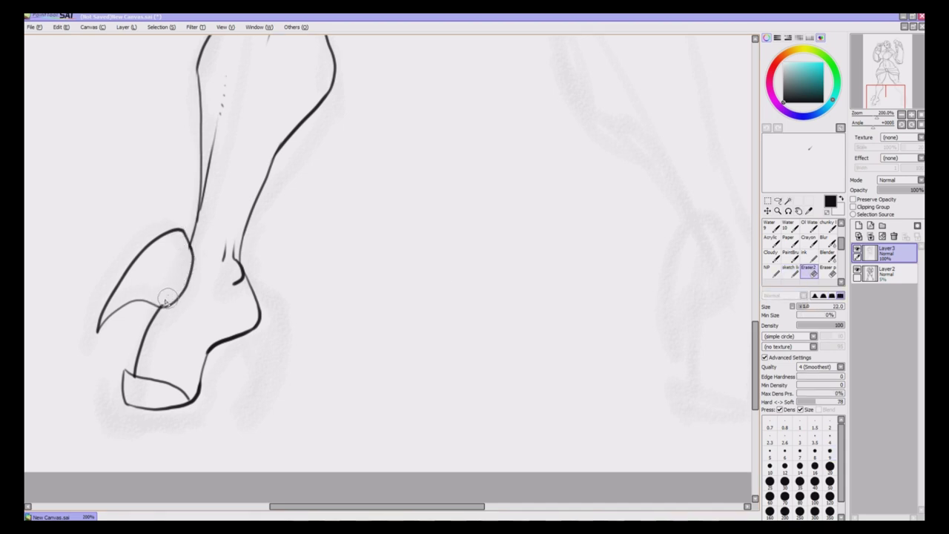
{"action": "key", "text": "b"}
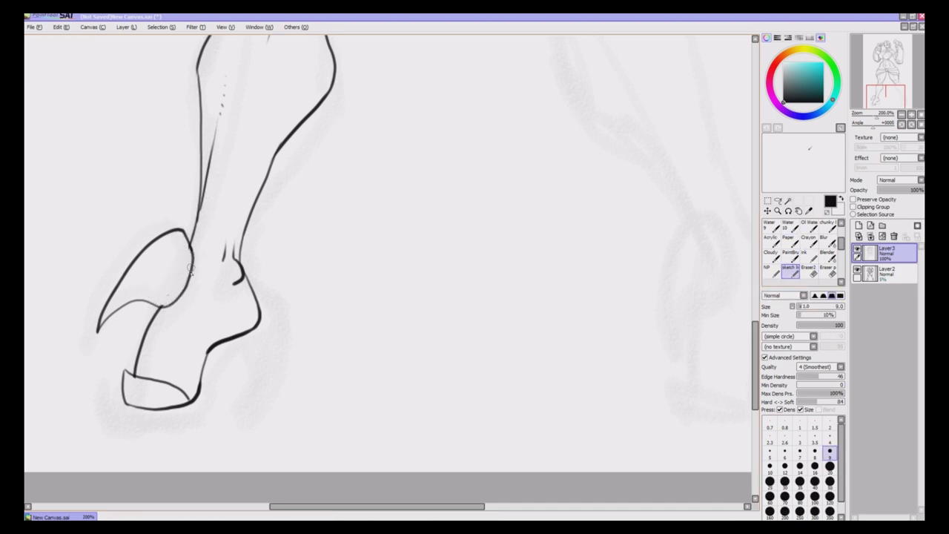
{"action": "key", "text": "e"}
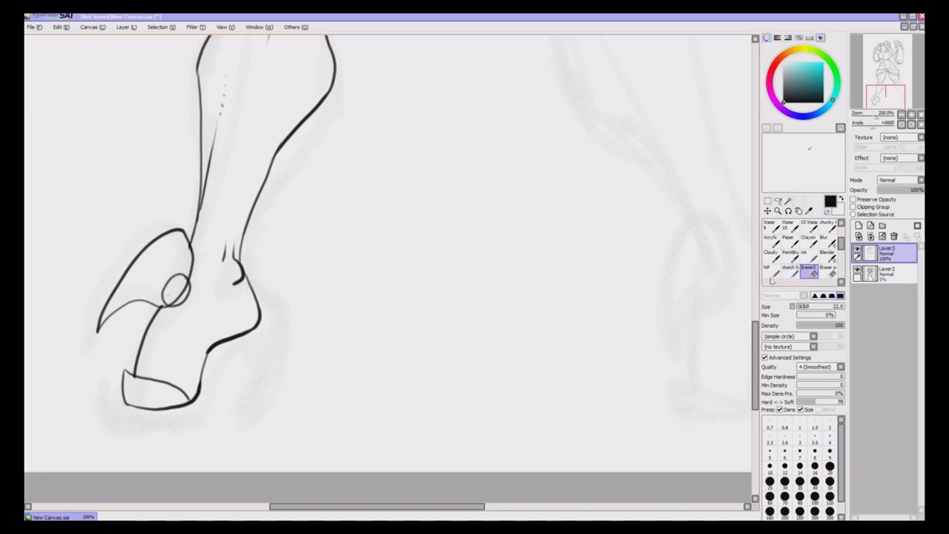
{"action": "mouse_move", "coordinate": [169, 295]}
{"action": "left_mouse_down"}
{"action": "mouse_move", "coordinate": [183, 282]}
{"action": "mouse_move", "coordinate": [177, 291]}
{"action": "left_mouse_up"}
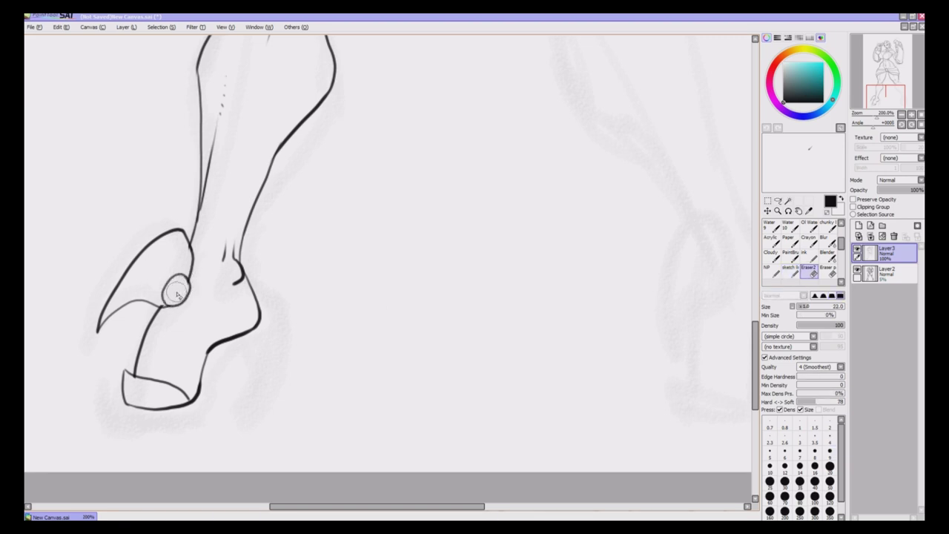
{"action": "left_click", "coordinate": [790, 273]}
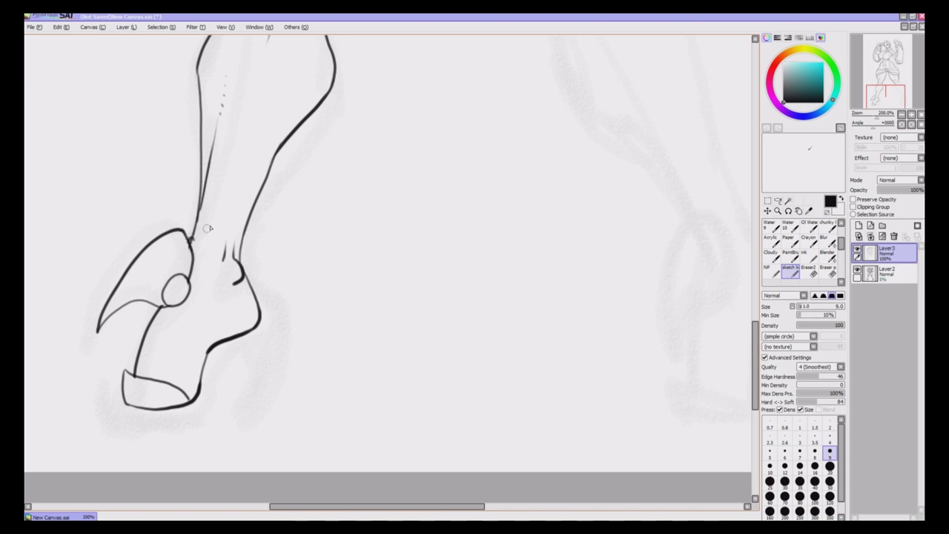
Ink a narrow curved rim behind the flap and round ornament, and clean up its ends with the eraser
{"action": "mouse_move", "coordinate": [191, 239]}
{"action": "left_mouse_down"}
{"action": "mouse_move", "coordinate": [201, 272]}
{"action": "mouse_move", "coordinate": [180, 316]}
{"action": "mouse_move", "coordinate": [200, 290]}
{"action": "left_mouse_up"}
{"action": "left_click", "coordinate": [814, 273]}
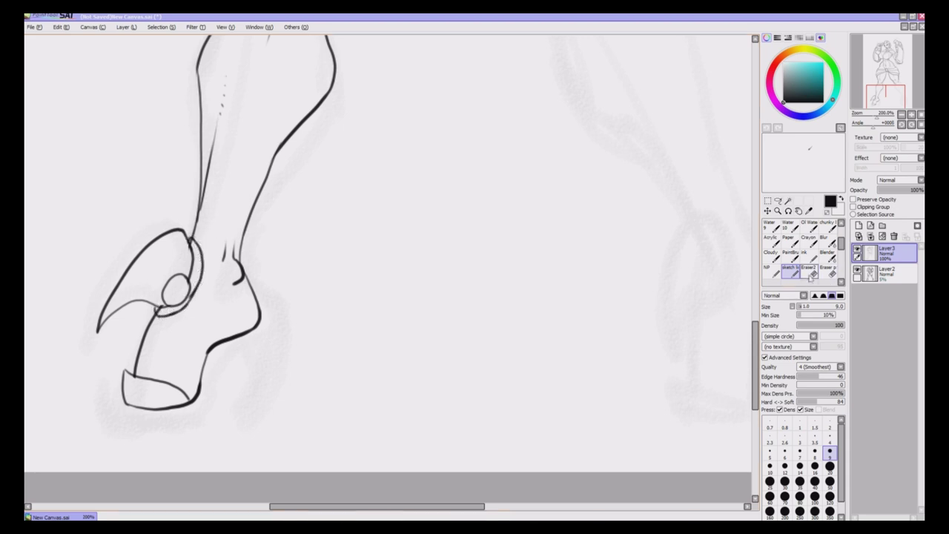
{"action": "left_click_drag", "start_coordinate": [192, 241], "coordinate": [189, 250]}
{"action": "left_click_drag", "start_coordinate": [157, 308], "coordinate": [165, 312]}
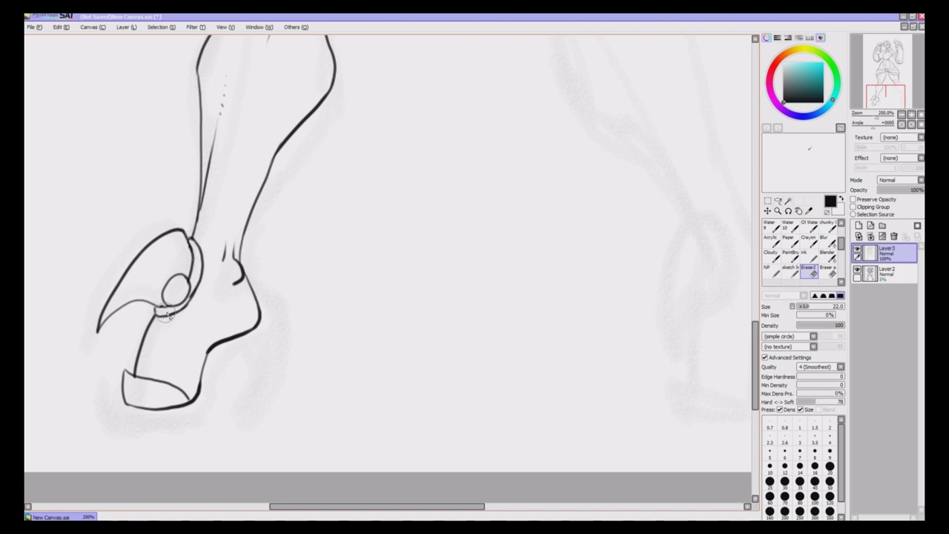
{"action": "left_click", "coordinate": [789, 271]}
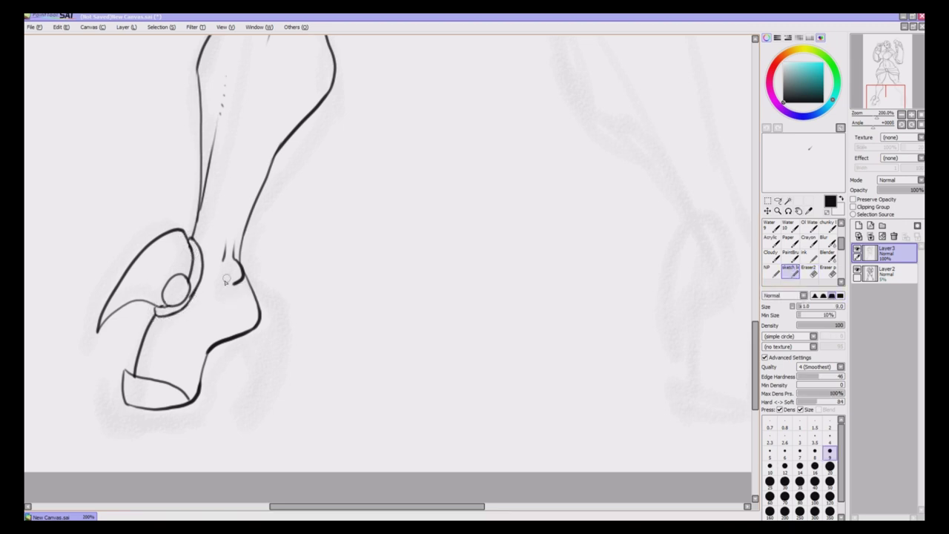
Ink a double-lined strap from the rim down to the arch of the foot, and erase the overlap where they meet
{"action": "left_click_drag", "start_coordinate": [185, 307], "coordinate": [221, 347]}
{"action": "left_click", "coordinate": [809, 271]}
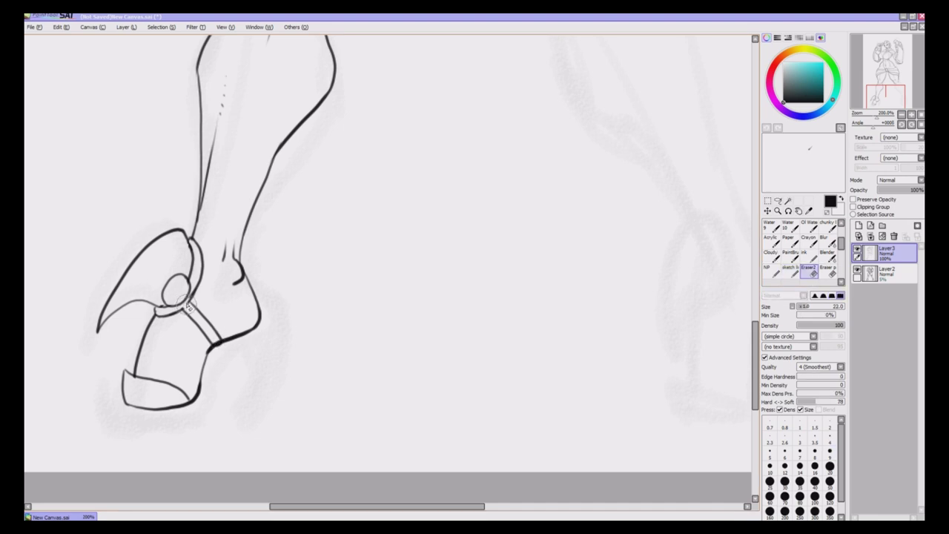
{"action": "left_click", "coordinate": [790, 271]}
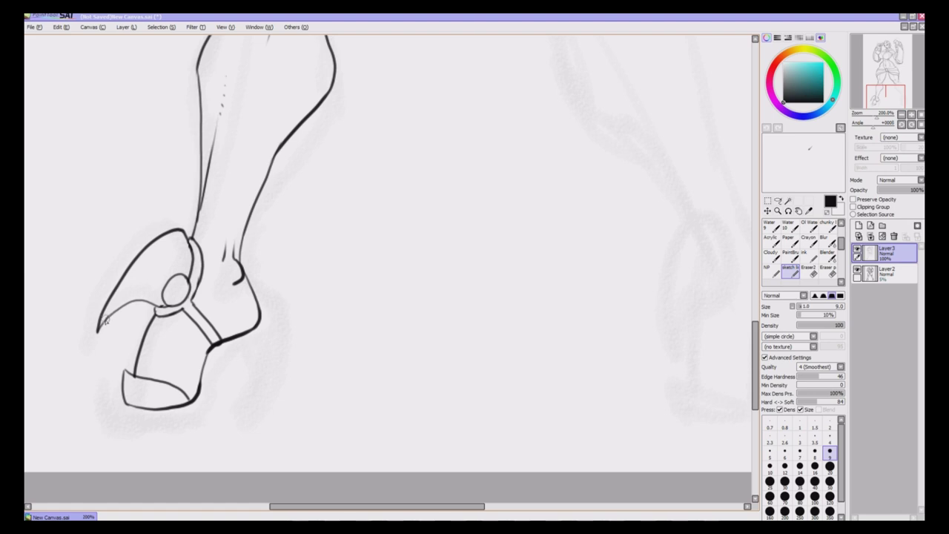
Ink a curled trim along the shoe flap's lower edge and a small hooked curl beside the round ornament, erasing stray lines
{"action": "mouse_move", "coordinate": [125, 313]}
{"action": "left_mouse_down"}
{"action": "mouse_move", "coordinate": [151, 306]}
{"action": "mouse_move", "coordinate": [151, 316]}
{"action": "mouse_move", "coordinate": [138, 296]}
{"action": "mouse_move", "coordinate": [122, 308]}
{"action": "mouse_move", "coordinate": [148, 305]}
{"action": "mouse_move", "coordinate": [110, 321]}
{"action": "left_mouse_up"}
{"action": "left_click", "coordinate": [809, 272]}
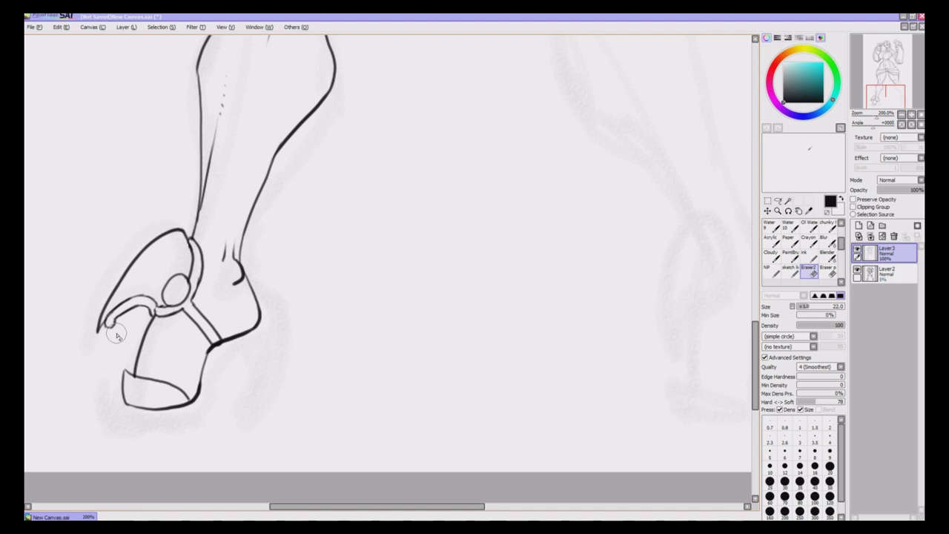
{"action": "left_click", "coordinate": [792, 272]}
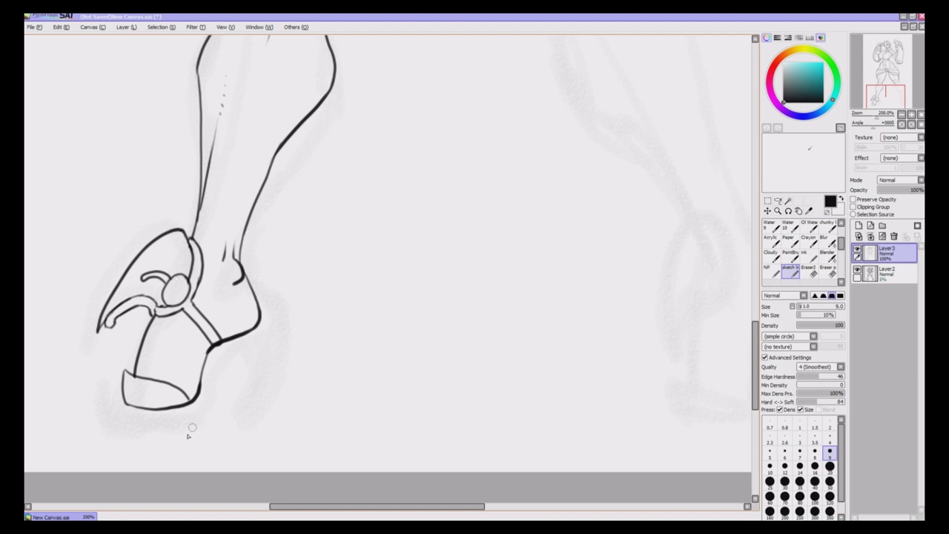
Ink fold lines across the shoe's front and a knobbed heel guard with a pointed heel spike, redoing the spike's tip
{"action": "mouse_move", "coordinate": [136, 366]}
{"action": "left_mouse_down"}
{"action": "mouse_move", "coordinate": [194, 356]}
{"action": "mouse_move", "coordinate": [191, 332]}
{"action": "left_mouse_up"}
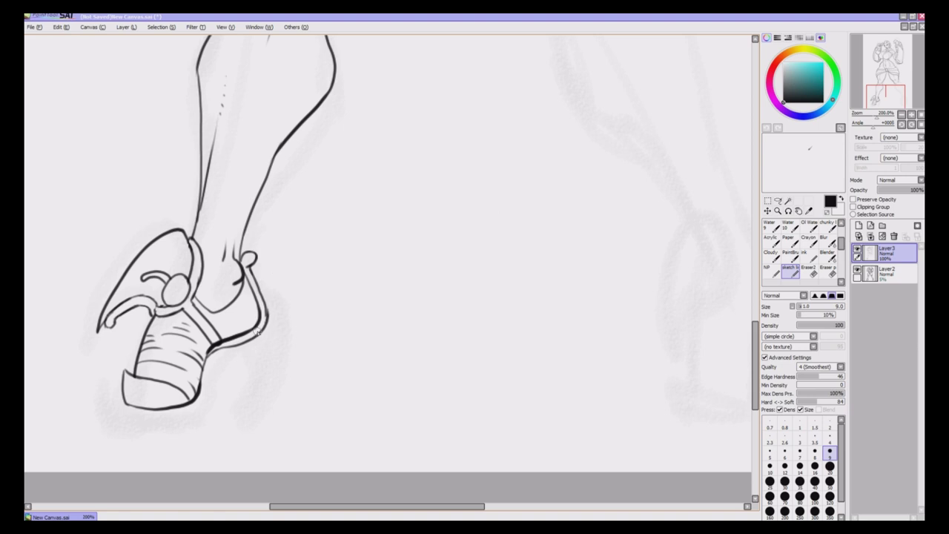
{"action": "left_click_drag", "start_coordinate": [267, 313], "coordinate": [264, 383]}
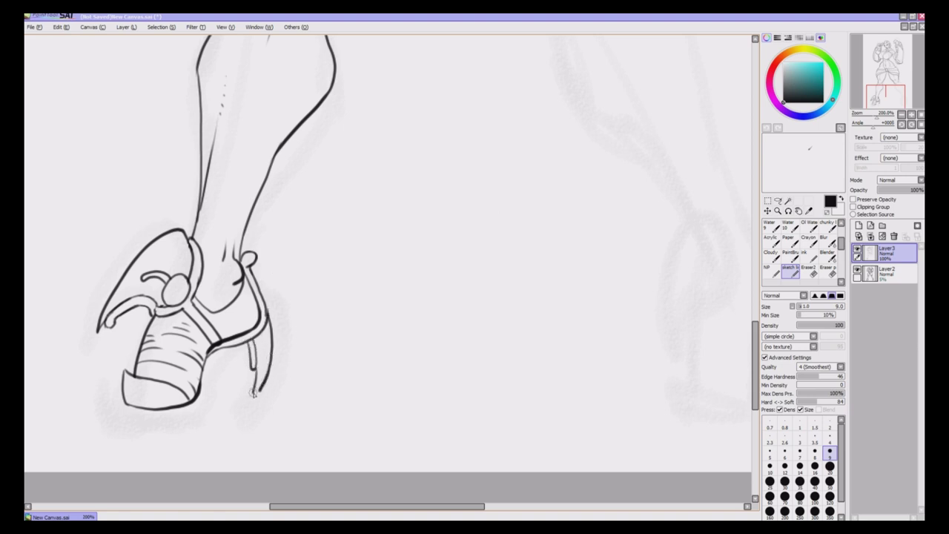
{"action": "key", "text": "ctrl+z"}
Ink a small circle and a larger oval on each side of the abdomen above the waist cloth
{"action": "left_click_drag", "start_coordinate": [448, 508], "coordinate": [472, 510]}
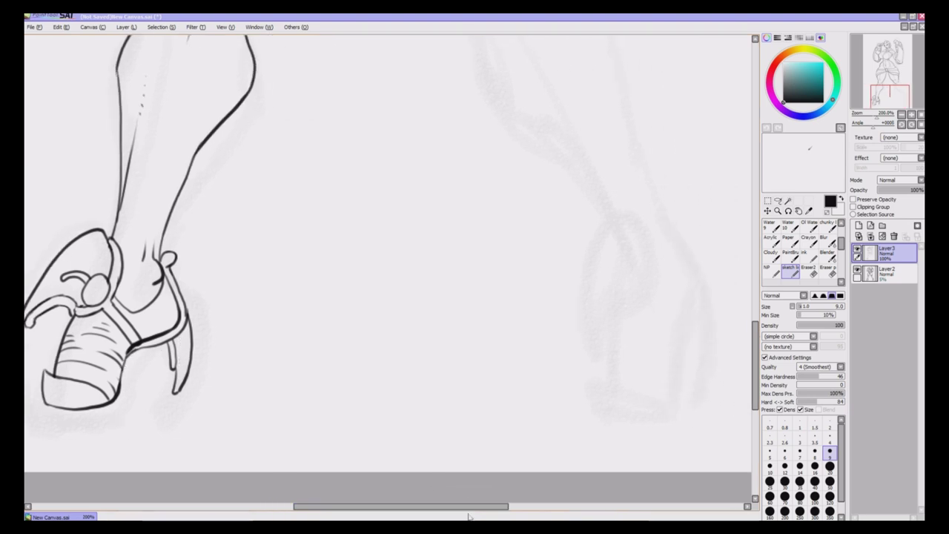
{"action": "left_click_drag", "start_coordinate": [755, 334], "coordinate": [750, 211]}
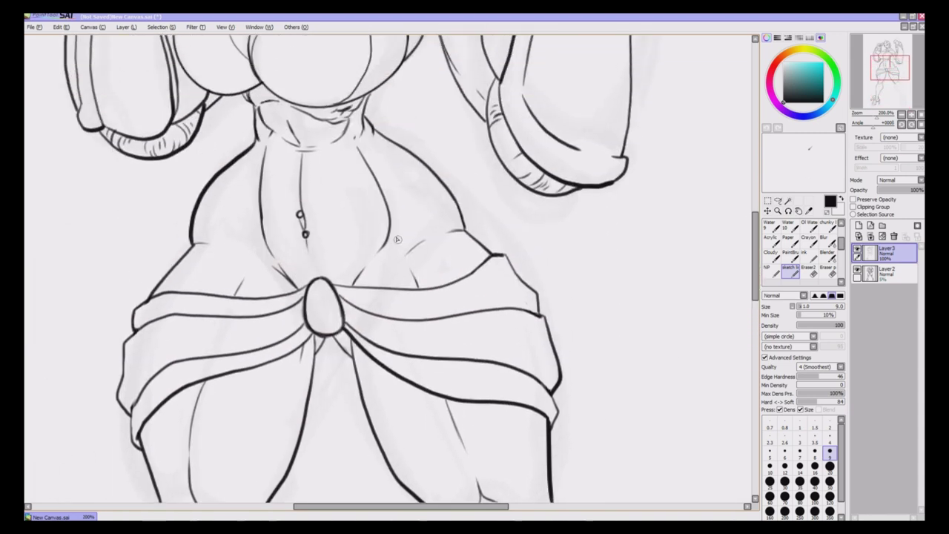
{"action": "left_click_drag", "start_coordinate": [397, 239], "coordinate": [395, 239]}
{"action": "left_click_drag", "start_coordinate": [420, 192], "coordinate": [434, 202]}
{"action": "left_click_drag", "start_coordinate": [258, 247], "coordinate": [257, 239]}
{"action": "left_click_drag", "start_coordinate": [231, 196], "coordinate": [221, 202]}
{"action": "scroll", "coordinate": [476, 225], "scroll_direction": "up", "scroll_amount": 5}
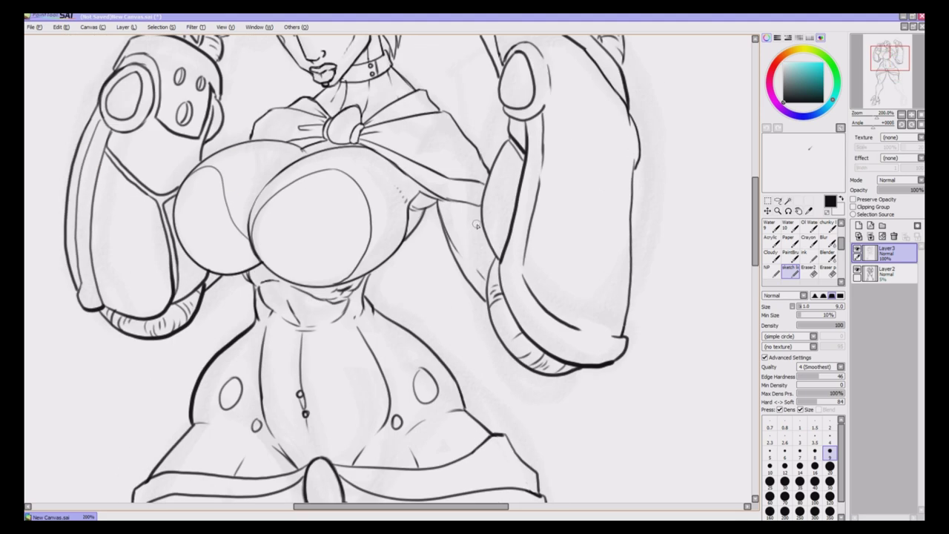
Ink small ovals on the upper arm beside the gauntlet and on the upper chest, erasing the line running through them
{"action": "key", "text": "ctrl+z"}
{"action": "mouse_move", "coordinate": [477, 224]}
{"action": "left_mouse_down"}
{"action": "mouse_move", "coordinate": [479, 239]}
{"action": "mouse_move", "coordinate": [479, 223]}
{"action": "left_mouse_up"}
{"action": "left_click_drag", "start_coordinate": [272, 172], "coordinate": [268, 164]}
{"action": "left_click", "coordinate": [791, 257]}
{"action": "left_click", "coordinate": [810, 272]}
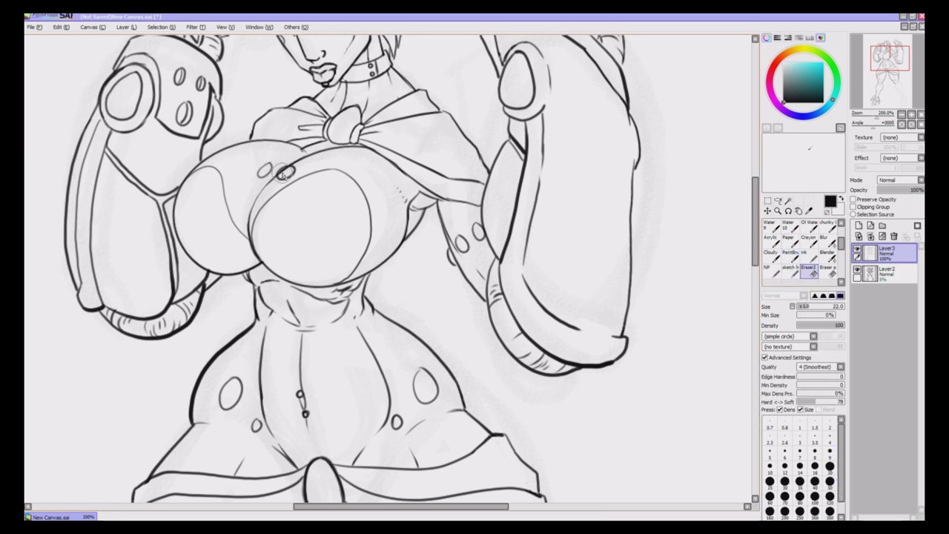
{"action": "left_click_drag", "start_coordinate": [756, 255], "coordinate": [756, 232]}
{"action": "scroll", "coordinate": [746, 234], "scroll_direction": "down", "scroll_amount": 3}
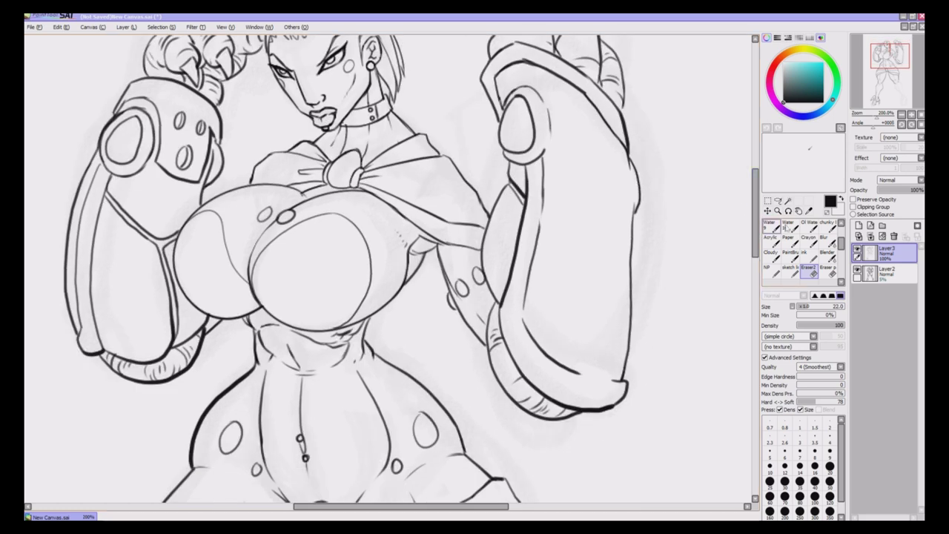
Ink the outer and inner contours of the second lower leg and a broken shin line from knee to ankle
{"action": "left_click", "coordinate": [789, 268]}
{"action": "scroll", "coordinate": [757, 235], "scroll_direction": "down", "scroll_amount": 15}
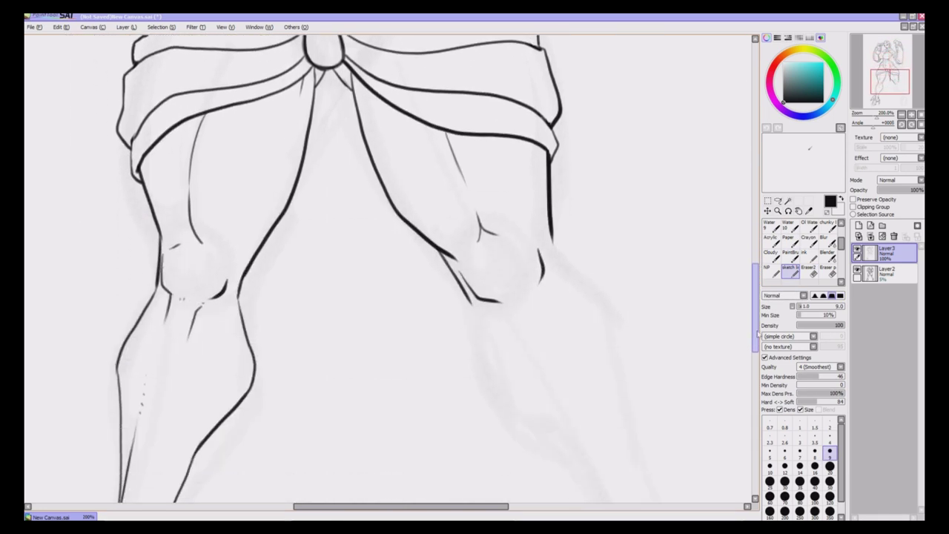
{"action": "mouse_move", "coordinate": [473, 160]}
{"action": "left_mouse_down"}
{"action": "mouse_move", "coordinate": [486, 223]}
{"action": "mouse_move", "coordinate": [556, 293]}
{"action": "left_mouse_up"}
{"action": "mouse_move", "coordinate": [550, 95]}
{"action": "left_mouse_down"}
{"action": "mouse_move", "coordinate": [612, 175]}
{"action": "mouse_move", "coordinate": [673, 388]}
{"action": "left_mouse_up"}
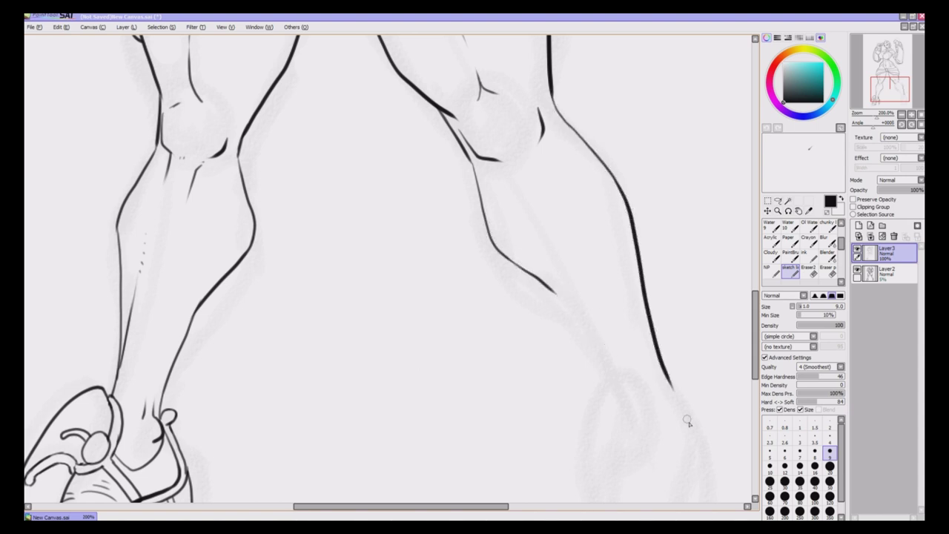
{"action": "left_click_drag", "start_coordinate": [551, 288], "coordinate": [612, 393]}
{"action": "left_click_drag", "start_coordinate": [494, 158], "coordinate": [540, 228]}
{"action": "left_click_drag", "start_coordinate": [585, 311], "coordinate": [622, 375]}
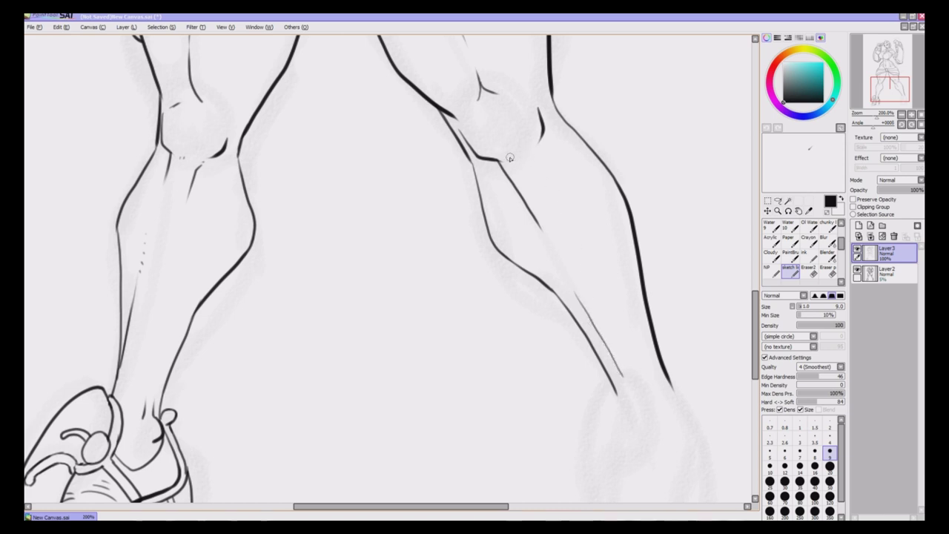
Ink short muscle lines below the kneecap and a tendon line above the ankle of the second leg, redoing the knee stroke
{"action": "left_click_drag", "start_coordinate": [516, 159], "coordinate": [539, 149]}
{"action": "key", "text": "ctrl+z"}
{"action": "left_click_drag", "start_coordinate": [646, 379], "coordinate": [628, 346]}
{"action": "left_click", "coordinate": [920, 117]}
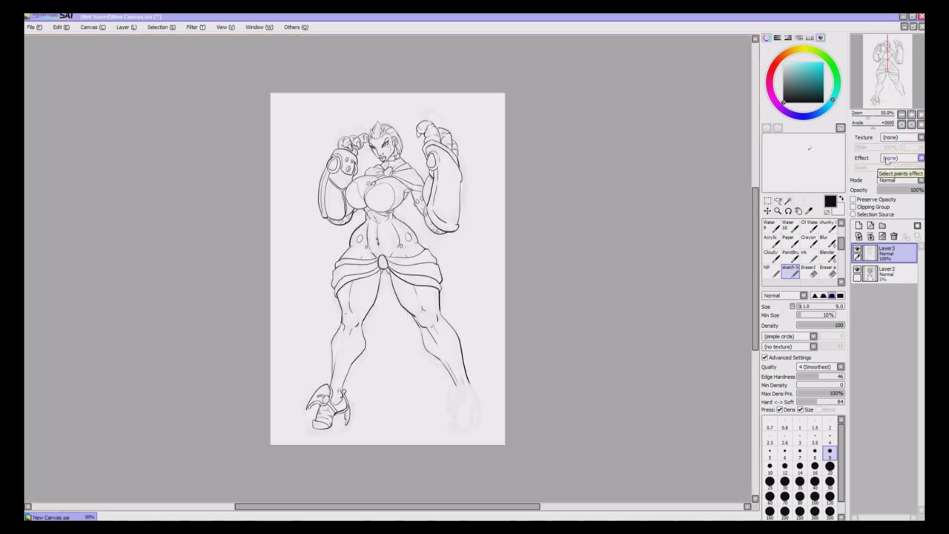
Thicken the inner calf contour of the second leg and erase its rough edge
{"action": "key", "text": "ctrl+plus"}
{"action": "key", "text": "ctrl+plus"}
{"action": "left_click_drag", "start_coordinate": [757, 288], "coordinate": [756, 354]}
{"action": "key", "text": "ctrl+plus"}
{"action": "mouse_move", "coordinate": [407, 72]}
{"action": "left_mouse_down"}
{"action": "mouse_move", "coordinate": [422, 180]}
{"action": "mouse_move", "coordinate": [470, 220]}
{"action": "left_mouse_up"}
{"action": "left_click", "coordinate": [809, 273]}
{"action": "mouse_move", "coordinate": [418, 86]}
{"action": "left_mouse_down"}
{"action": "mouse_move", "coordinate": [424, 161]}
{"action": "mouse_move", "coordinate": [438, 190]}
{"action": "left_mouse_up"}
Ink the ankle bones on both sides of the second leg, with a short tendon stroke beside them
{"action": "left_click", "coordinate": [790, 270]}
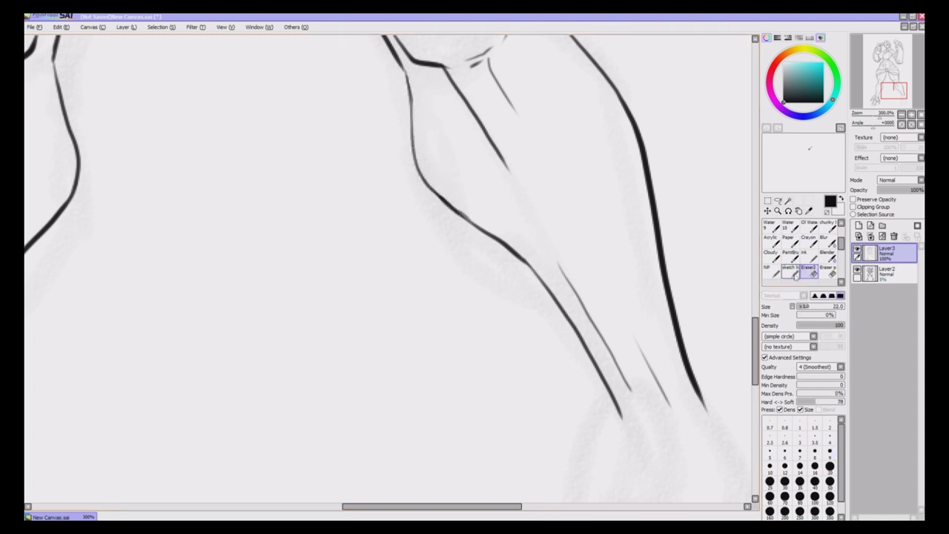
{"action": "left_click_drag", "start_coordinate": [500, 510], "coordinate": [540, 509]}
{"action": "left_click_drag", "start_coordinate": [756, 353], "coordinate": [756, 384]}
{"action": "mouse_move", "coordinate": [532, 182]}
{"action": "left_mouse_down"}
{"action": "mouse_move", "coordinate": [562, 211]}
{"action": "mouse_move", "coordinate": [560, 240]}
{"action": "mouse_move", "coordinate": [531, 209]}
{"action": "left_mouse_up"}
{"action": "left_click_drag", "start_coordinate": [459, 199], "coordinate": [474, 235]}
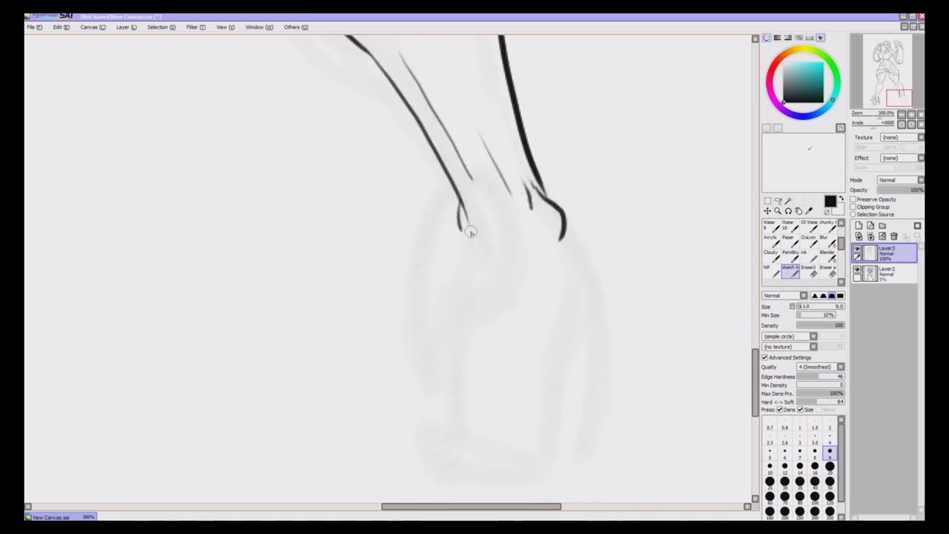
Lasso the finished shoe, copy it and paste it onto a new layer, clearing the selection
{"action": "left_click_drag", "start_coordinate": [494, 509], "coordinate": [345, 512]}
{"action": "left_click", "coordinate": [778, 200]}
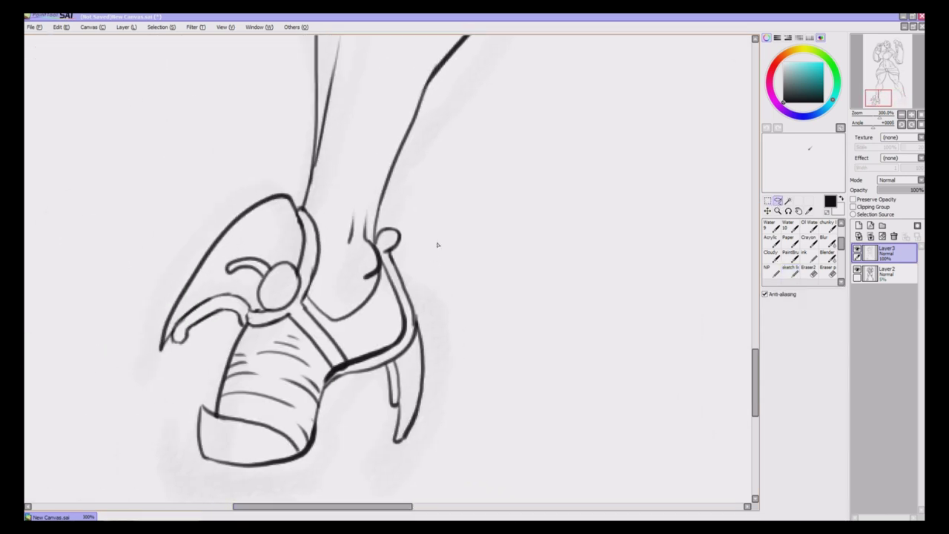
{"action": "mouse_move", "coordinate": [438, 222]}
{"action": "left_mouse_down"}
{"action": "mouse_move", "coordinate": [222, 501]}
{"action": "mouse_move", "coordinate": [434, 197]}
{"action": "left_mouse_up"}
{"action": "left_click", "coordinate": [61, 26]}
{"action": "left_click", "coordinate": [77, 70]}
{"action": "left_click", "coordinate": [61, 27]}
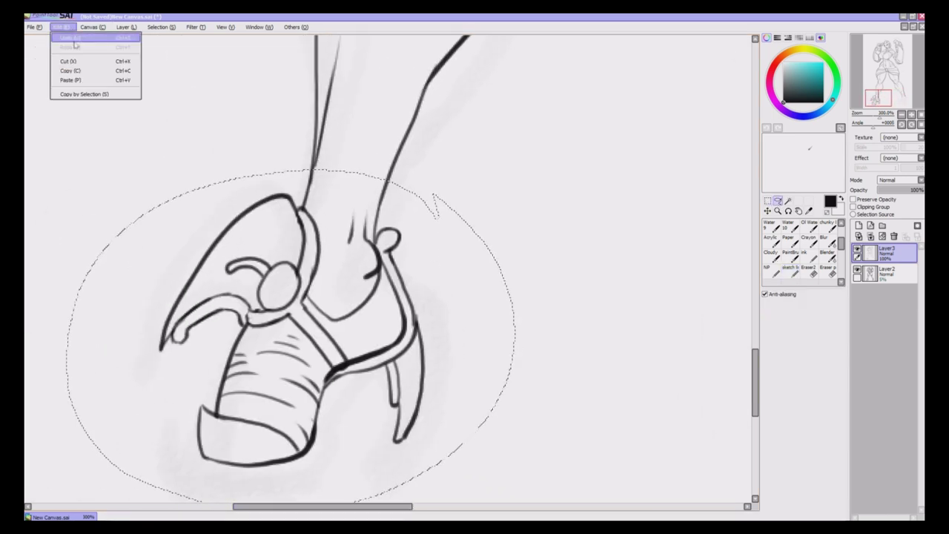
{"action": "left_click", "coordinate": [83, 79]}
{"action": "key", "text": "ctrl+d"}
Move the pasted shoe beside the second foot's sketch as a reference, and make Layer3 active again
{"action": "left_click", "coordinate": [769, 212]}
{"action": "left_click_drag", "start_coordinate": [297, 334], "coordinate": [594, 334]}
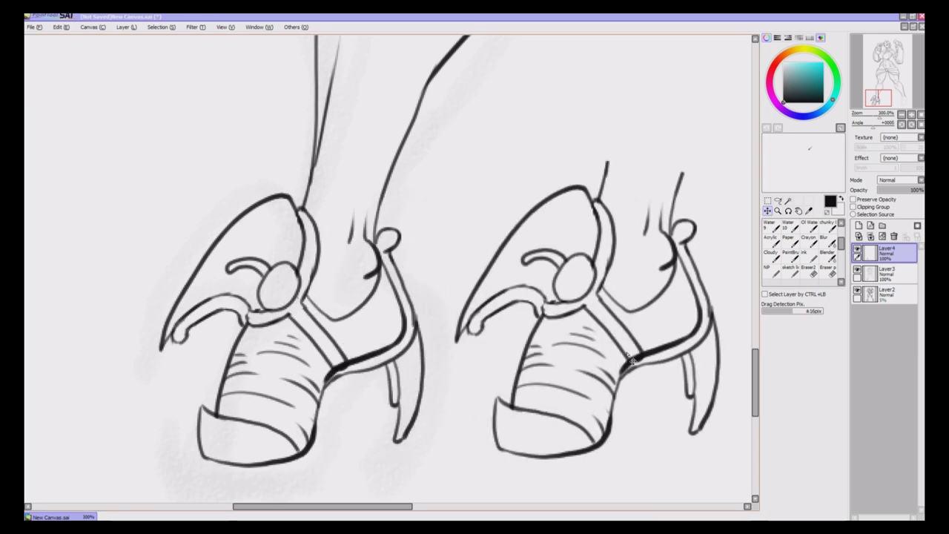
{"action": "key", "text": "ctrl+minus"}
{"action": "left_click_drag", "start_coordinate": [385, 510], "coordinate": [451, 487]}
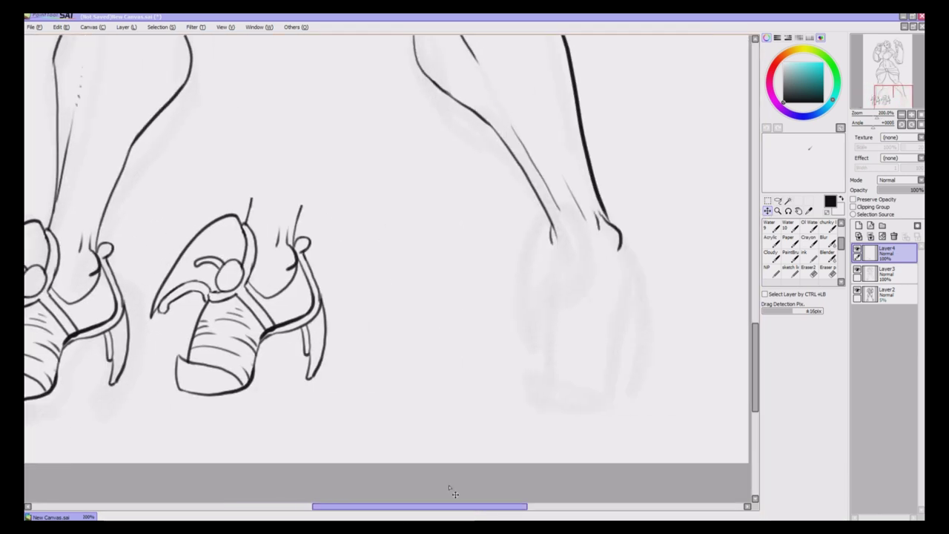
{"action": "left_click_drag", "start_coordinate": [283, 358], "coordinate": [444, 377]}
{"action": "left_click", "coordinate": [900, 276]}
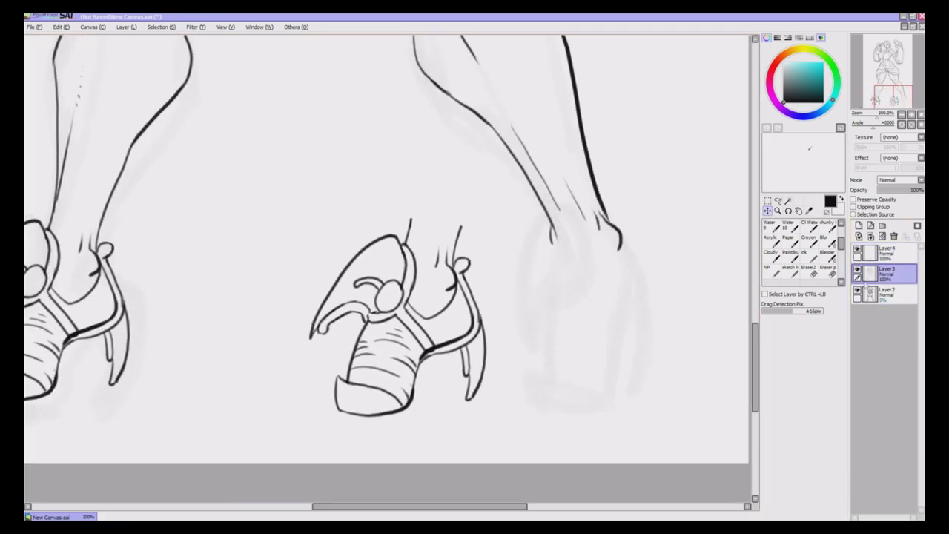
Ink the front contour and the heel-to-sole contour of the second foot, from the ankle down to the toes
{"action": "key", "text": "ctrl+plus"}
{"action": "left_click_drag", "start_coordinate": [754, 380], "coordinate": [754, 394]}
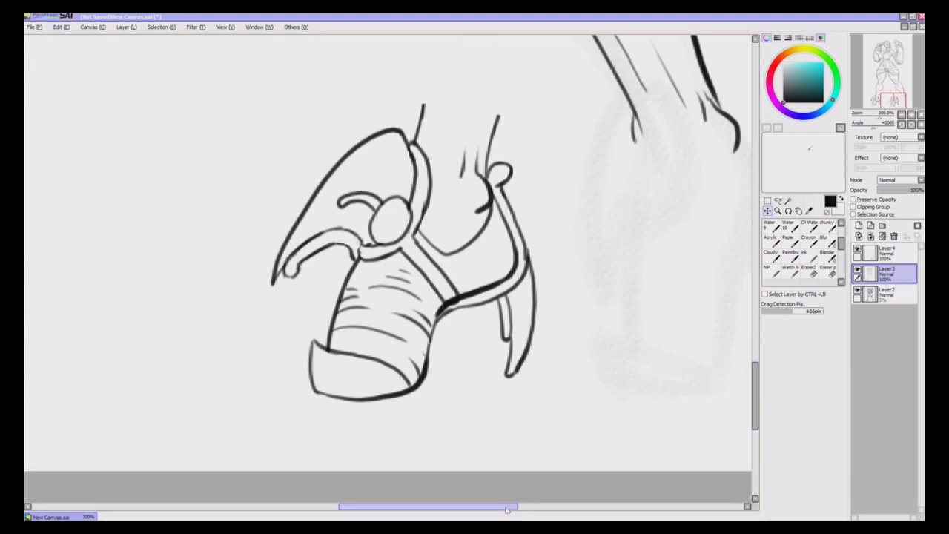
{"action": "left_click_drag", "start_coordinate": [508, 508], "coordinate": [547, 504]}
{"action": "left_click", "coordinate": [790, 272]}
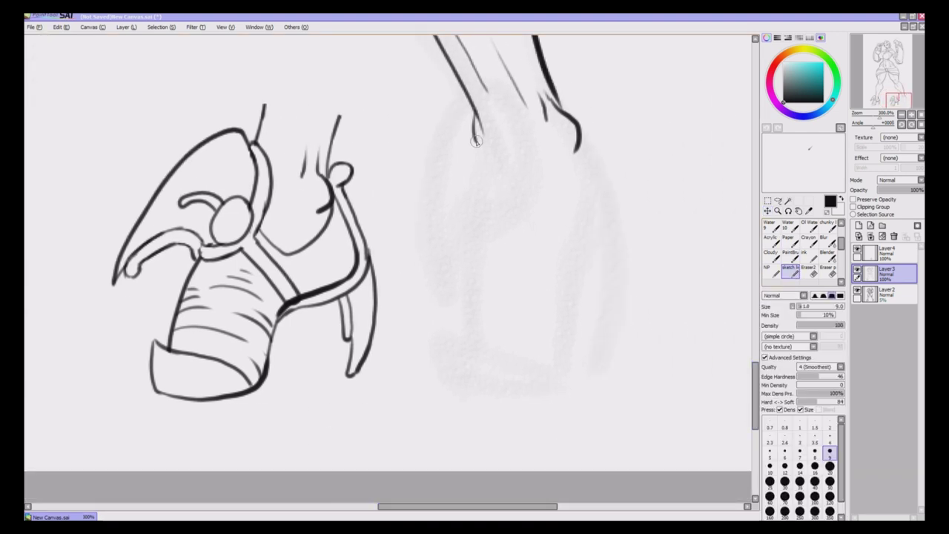
{"action": "mouse_move", "coordinate": [480, 143]}
{"action": "left_mouse_down"}
{"action": "mouse_move", "coordinate": [433, 279]}
{"action": "mouse_move", "coordinate": [431, 344]}
{"action": "left_mouse_up"}
{"action": "mouse_move", "coordinate": [577, 135]}
{"action": "left_mouse_down"}
{"action": "mouse_move", "coordinate": [596, 181]}
{"action": "mouse_move", "coordinate": [563, 236]}
{"action": "mouse_move", "coordinate": [542, 351]}
{"action": "left_mouse_up"}
Ink the toe cap of the second shoe, redoing its sole line, and erase the foot contour inside it
{"action": "left_click_drag", "start_coordinate": [422, 372], "coordinate": [507, 360]}
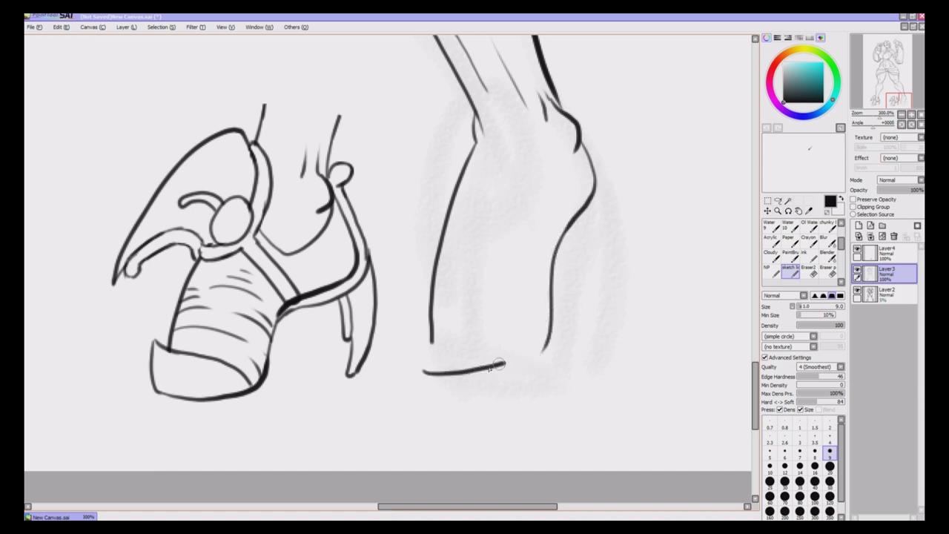
{"action": "key", "text": "ctrl+z"}
{"action": "left_click_drag", "start_coordinate": [418, 369], "coordinate": [539, 353]}
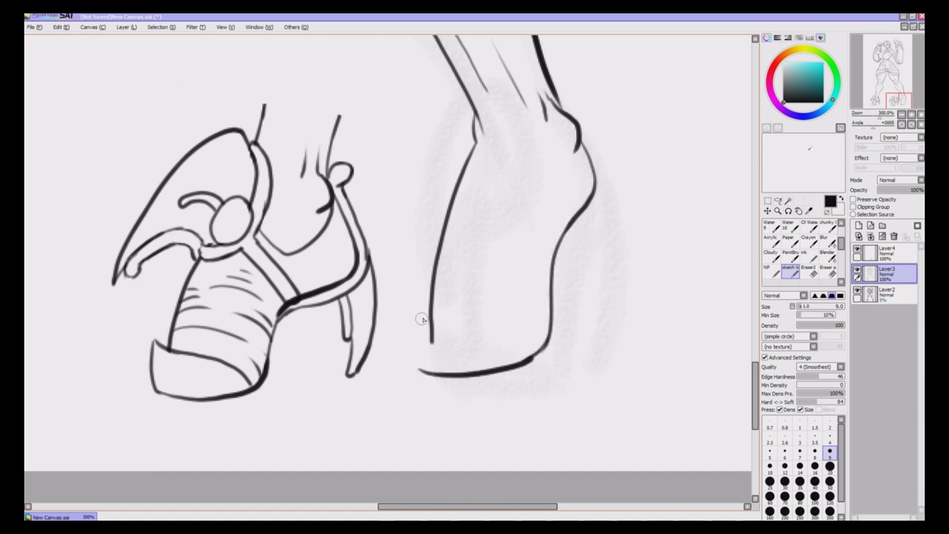
{"action": "mouse_move", "coordinate": [415, 369]}
{"action": "left_mouse_down"}
{"action": "mouse_move", "coordinate": [421, 332]}
{"action": "mouse_move", "coordinate": [457, 306]}
{"action": "mouse_move", "coordinate": [439, 315]}
{"action": "mouse_move", "coordinate": [547, 331]}
{"action": "left_mouse_up"}
{"action": "key", "text": "ctrl+z"}
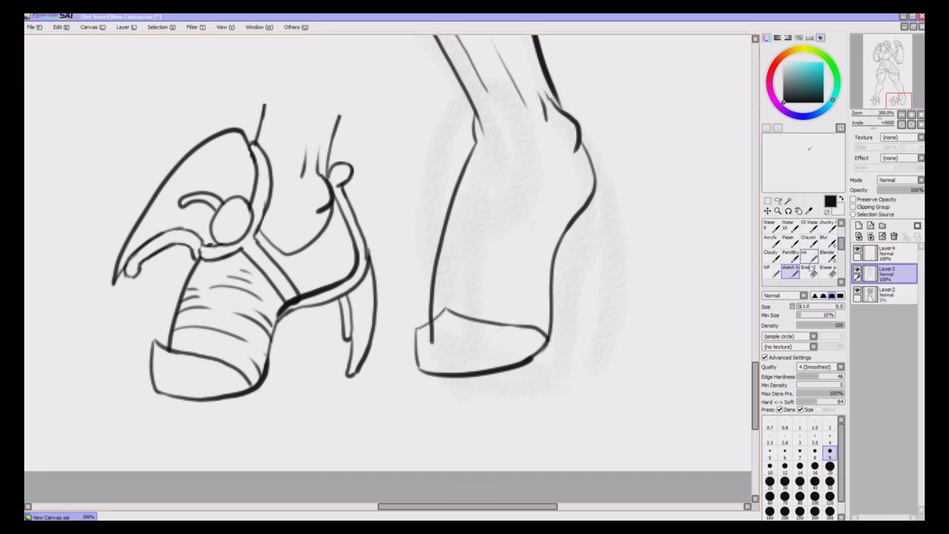
{"action": "left_click", "coordinate": [814, 269]}
{"action": "left_click_drag", "start_coordinate": [447, 318], "coordinate": [434, 351]}
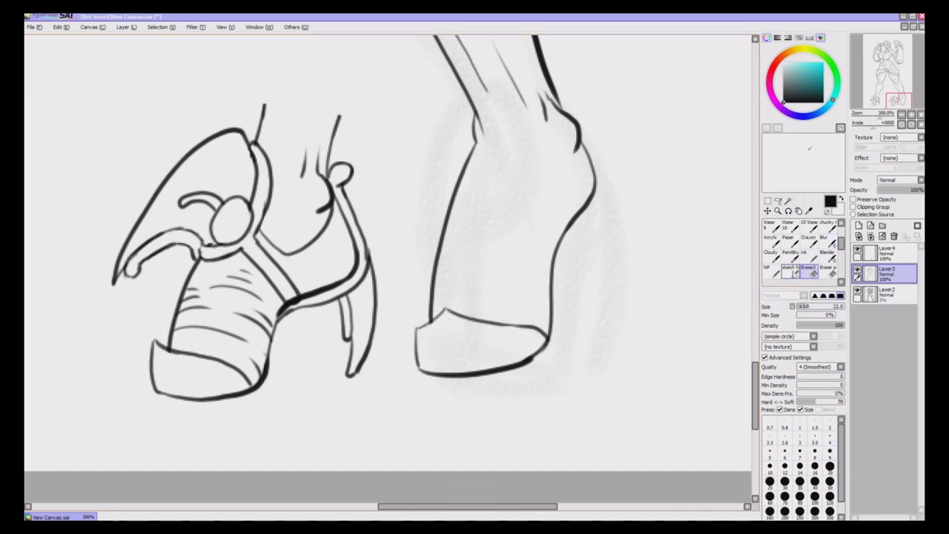
Ink a pointed flap over the second shoe's instep, redoing its first stroke, and erase the foot contour inside it
{"action": "left_click", "coordinate": [792, 272]}
{"action": "mouse_move", "coordinate": [505, 145]}
{"action": "left_mouse_down"}
{"action": "mouse_move", "coordinate": [474, 109]}
{"action": "mouse_move", "coordinate": [402, 222]}
{"action": "mouse_move", "coordinate": [400, 251]}
{"action": "mouse_move", "coordinate": [460, 232]}
{"action": "left_mouse_up"}
{"action": "key", "text": "ctrl+z"}
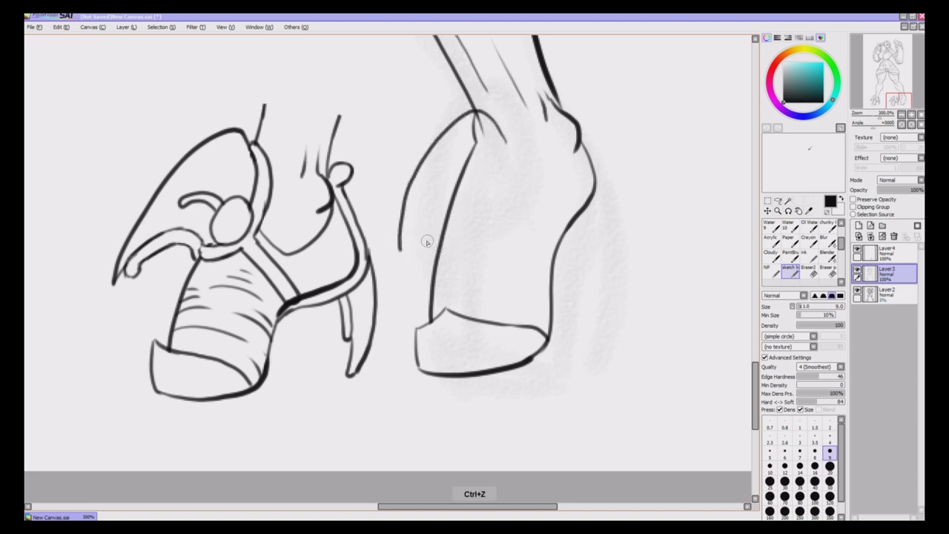
{"action": "mouse_move", "coordinate": [400, 249]}
{"action": "left_mouse_down"}
{"action": "mouse_move", "coordinate": [503, 181]}
{"action": "mouse_move", "coordinate": [494, 115]}
{"action": "mouse_move", "coordinate": [469, 130]}
{"action": "mouse_move", "coordinate": [447, 211]}
{"action": "left_mouse_up"}
{"action": "key", "text": "e"}
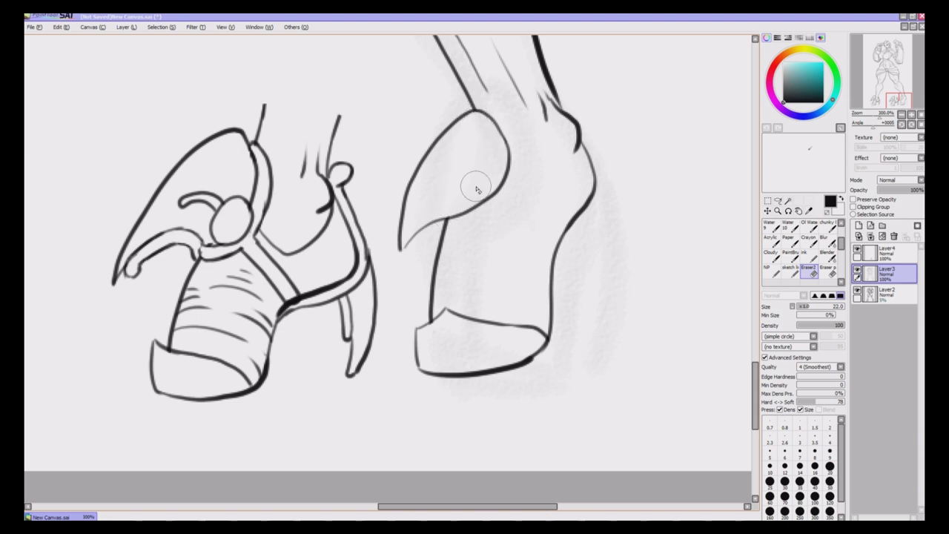
Ink an oval ornament on the flap's back edge and erase the flap line inside it
{"action": "key", "text": "b"}
{"action": "mouse_move", "coordinate": [509, 154]}
{"action": "left_mouse_down"}
{"action": "mouse_move", "coordinate": [478, 191]}
{"action": "mouse_move", "coordinate": [509, 152]}
{"action": "mouse_move", "coordinate": [493, 195]}
{"action": "left_mouse_up"}
{"action": "left_click", "coordinate": [809, 272]}
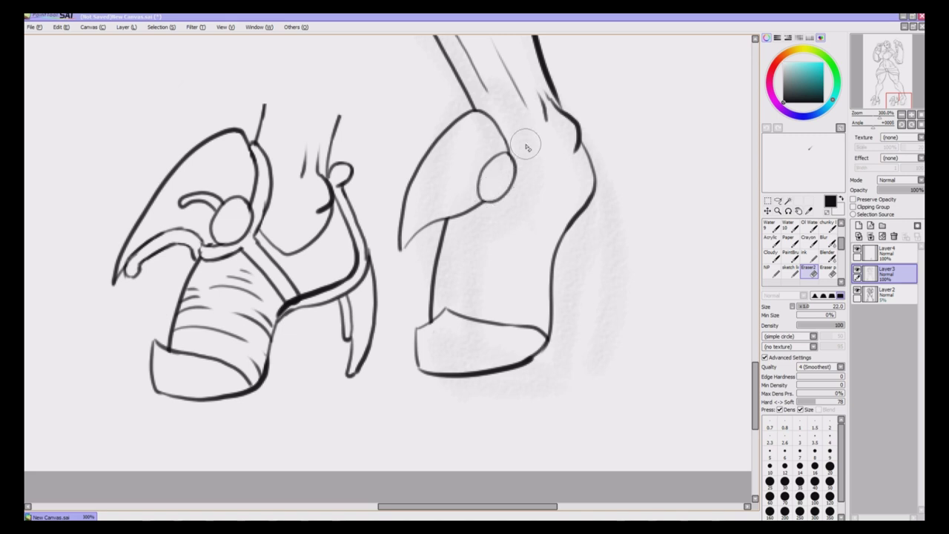
Ink a hooked curl beside the oval ornament and a curled trim along the flap's lower edge, erasing stray lines
{"action": "key", "text": "b"}
{"action": "mouse_move", "coordinate": [489, 162]}
{"action": "left_mouse_down"}
{"action": "mouse_move", "coordinate": [454, 176]}
{"action": "mouse_move", "coordinate": [465, 180]}
{"action": "left_mouse_up"}
{"action": "mouse_move", "coordinate": [409, 242]}
{"action": "left_mouse_down"}
{"action": "mouse_move", "coordinate": [466, 220]}
{"action": "mouse_move", "coordinate": [444, 211]}
{"action": "mouse_move", "coordinate": [468, 200]}
{"action": "left_mouse_up"}
{"action": "key", "text": "e"}
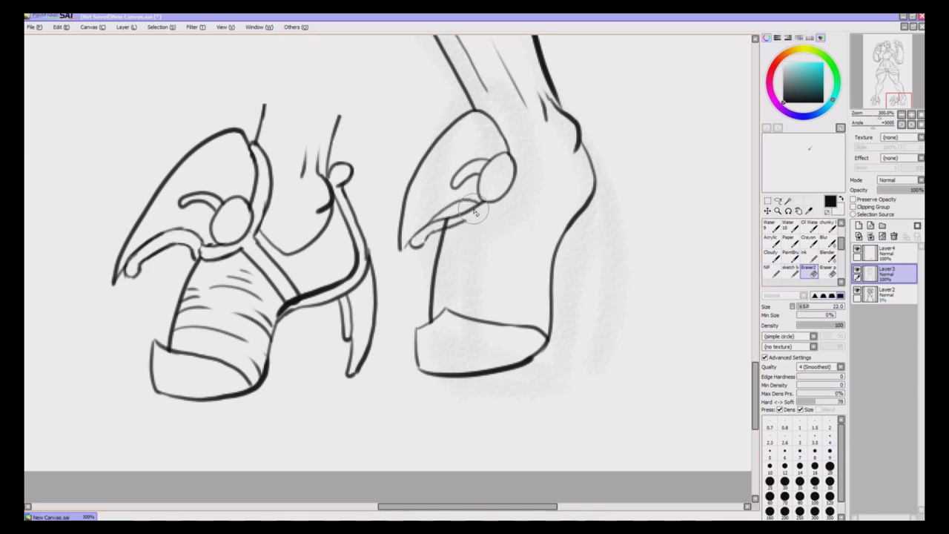
{"action": "mouse_move", "coordinate": [438, 226]}
{"action": "left_mouse_down"}
{"action": "mouse_move", "coordinate": [422, 242]}
{"action": "mouse_move", "coordinate": [481, 209]}
{"action": "mouse_move", "coordinate": [446, 233]}
{"action": "mouse_move", "coordinate": [450, 220]}
{"action": "mouse_move", "coordinate": [446, 241]}
{"action": "mouse_move", "coordinate": [402, 239]}
{"action": "left_mouse_up"}
{"action": "left_click", "coordinate": [792, 272]}
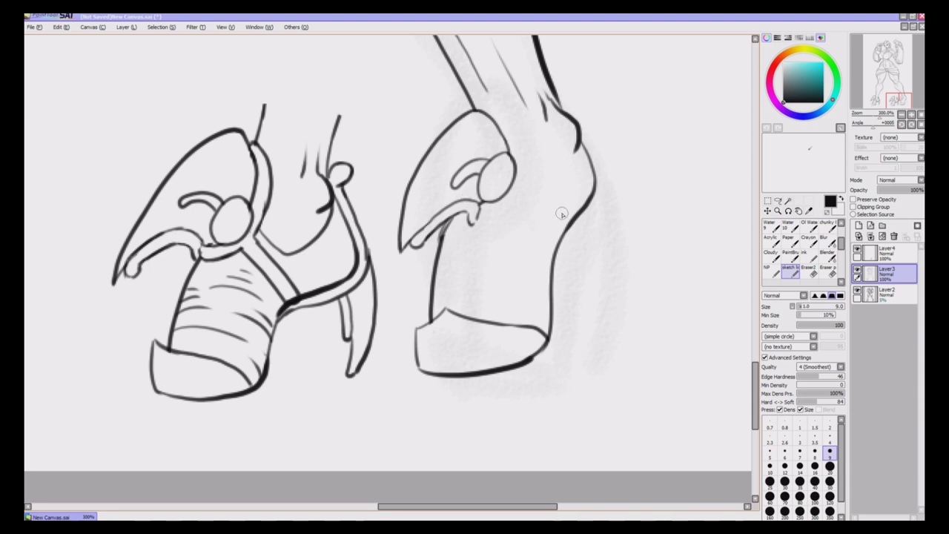
Ink a curved rim around the ornament and a double-lined strap from it to the arch, erasing the overlaps
{"action": "left_click_drag", "start_coordinate": [505, 129], "coordinate": [521, 151]}
{"action": "mouse_move", "coordinate": [455, 217]}
{"action": "left_mouse_down"}
{"action": "mouse_move", "coordinate": [474, 237]}
{"action": "mouse_move", "coordinate": [490, 229]}
{"action": "mouse_move", "coordinate": [528, 160]}
{"action": "left_mouse_up"}
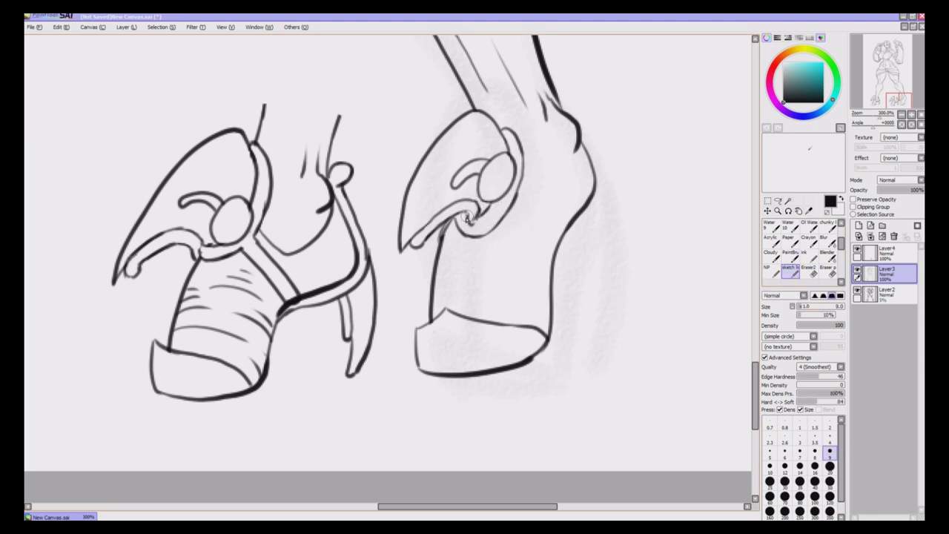
{"action": "left_click", "coordinate": [809, 270]}
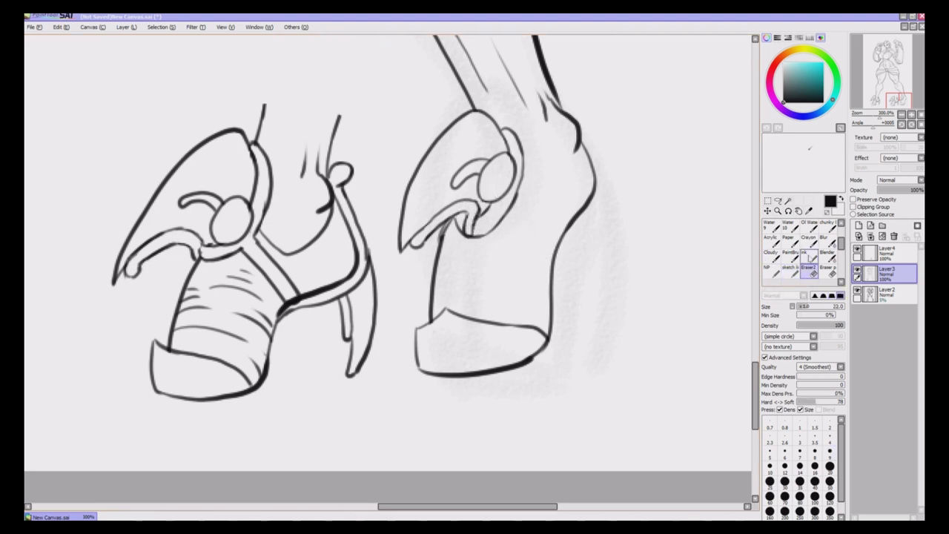
{"action": "left_click", "coordinate": [791, 271]}
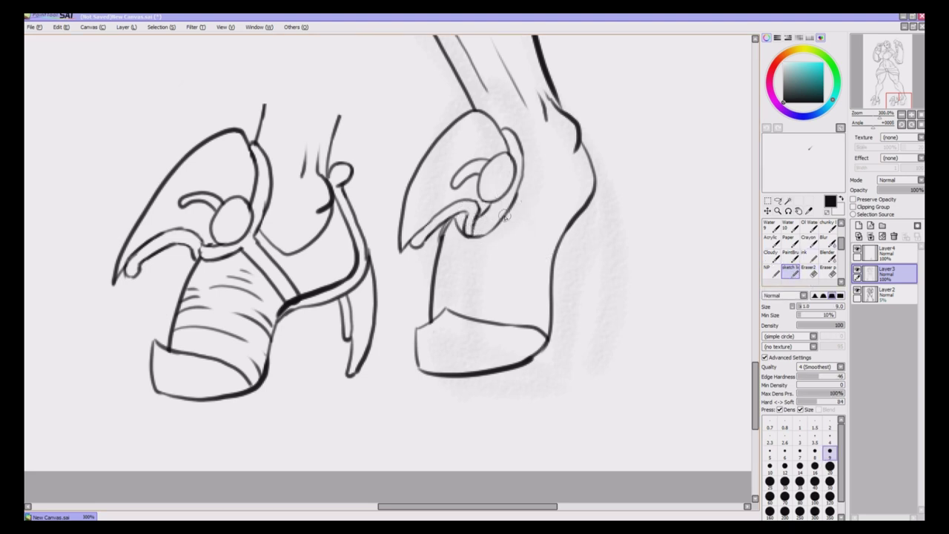
{"action": "mouse_move", "coordinate": [505, 215]}
{"action": "left_mouse_down"}
{"action": "mouse_move", "coordinate": [558, 261]}
{"action": "mouse_move", "coordinate": [557, 252]}
{"action": "left_mouse_up"}
{"action": "key", "text": "e"}
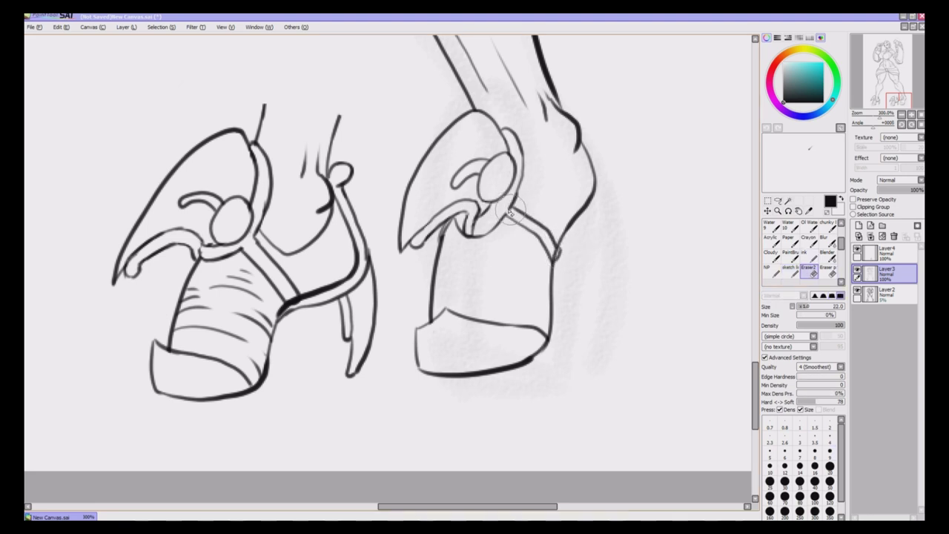
Ink fold lines across the front of the second shoe, between the strap and the toe cap
{"action": "left_click", "coordinate": [791, 272]}
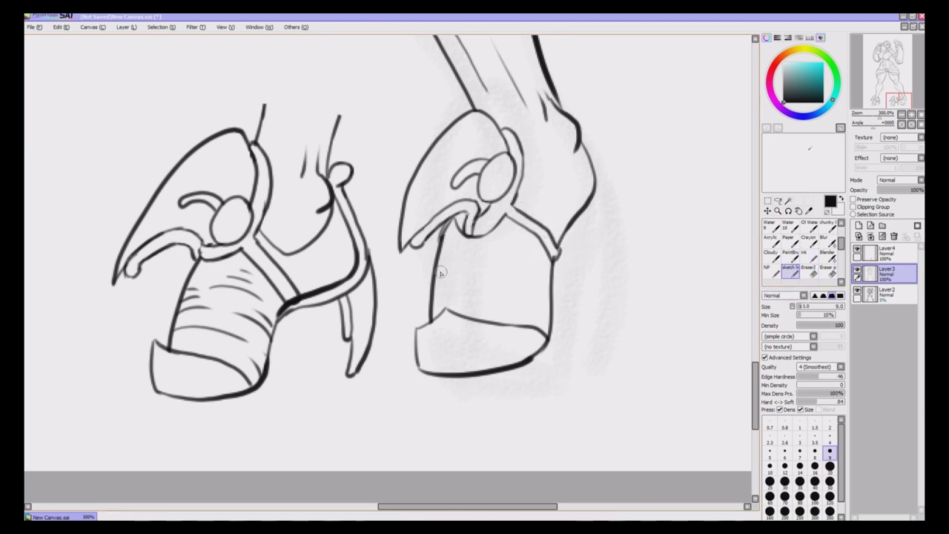
{"action": "mouse_move", "coordinate": [442, 269]}
{"action": "left_mouse_down"}
{"action": "mouse_move", "coordinate": [515, 280]}
{"action": "mouse_move", "coordinate": [497, 261]}
{"action": "left_mouse_up"}
{"action": "left_click_drag", "start_coordinate": [465, 246], "coordinate": [475, 247]}
{"action": "left_click_drag", "start_coordinate": [512, 281], "coordinate": [549, 307]}
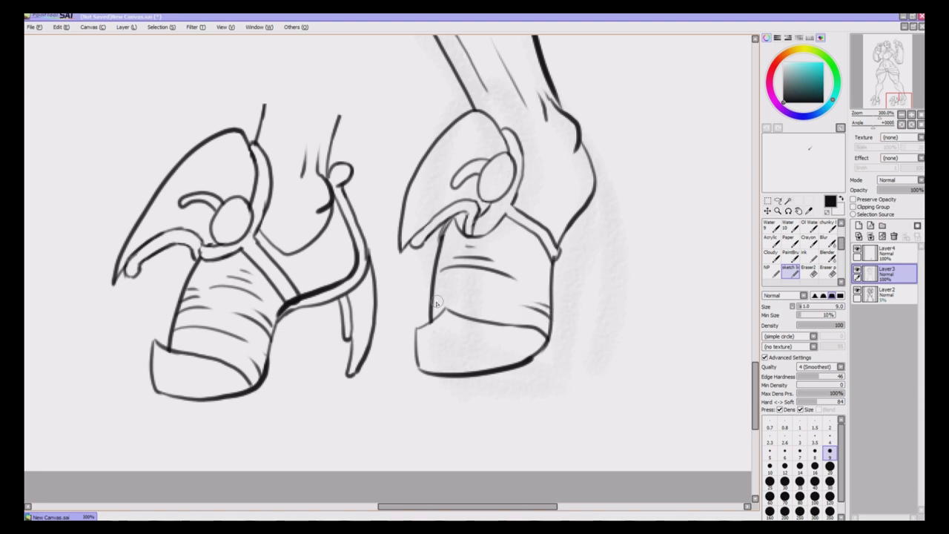
{"action": "left_click_drag", "start_coordinate": [434, 303], "coordinate": [465, 297]}
{"action": "left_click_drag", "start_coordinate": [434, 294], "coordinate": [450, 291]}
{"action": "mouse_move", "coordinate": [547, 247]}
{"action": "left_mouse_down"}
{"action": "mouse_move", "coordinate": [516, 240]}
{"action": "mouse_move", "coordinate": [517, 229]}
{"action": "left_mouse_up"}
Ink the second shoe's inner opening line and heel guard, with a pointed heel spike and its narrow inner support
{"action": "mouse_move", "coordinate": [517, 194]}
{"action": "left_mouse_down"}
{"action": "mouse_move", "coordinate": [552, 203]}
{"action": "mouse_move", "coordinate": [582, 143]}
{"action": "mouse_move", "coordinate": [601, 189]}
{"action": "mouse_move", "coordinate": [554, 260]}
{"action": "left_mouse_up"}
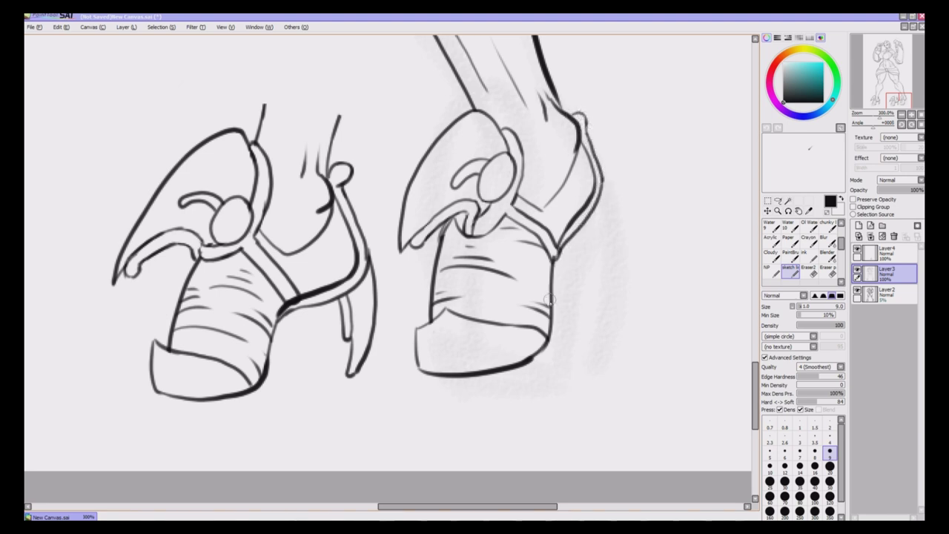
{"action": "left_click_drag", "start_coordinate": [602, 185], "coordinate": [586, 319]}
{"action": "left_click_drag", "start_coordinate": [583, 228], "coordinate": [578, 285]}
{"action": "mouse_move", "coordinate": [580, 318]}
{"action": "left_mouse_down"}
{"action": "mouse_move", "coordinate": [604, 237]}
{"action": "mouse_move", "coordinate": [606, 262]}
{"action": "mouse_move", "coordinate": [588, 322]}
{"action": "mouse_move", "coordinate": [581, 319]}
{"action": "left_mouse_up"}
{"action": "left_click", "coordinate": [810, 271]}
Delete Layer4 with the copied reference shoe and Layer2 with the faint sketch
{"action": "left_click", "coordinate": [893, 254]}
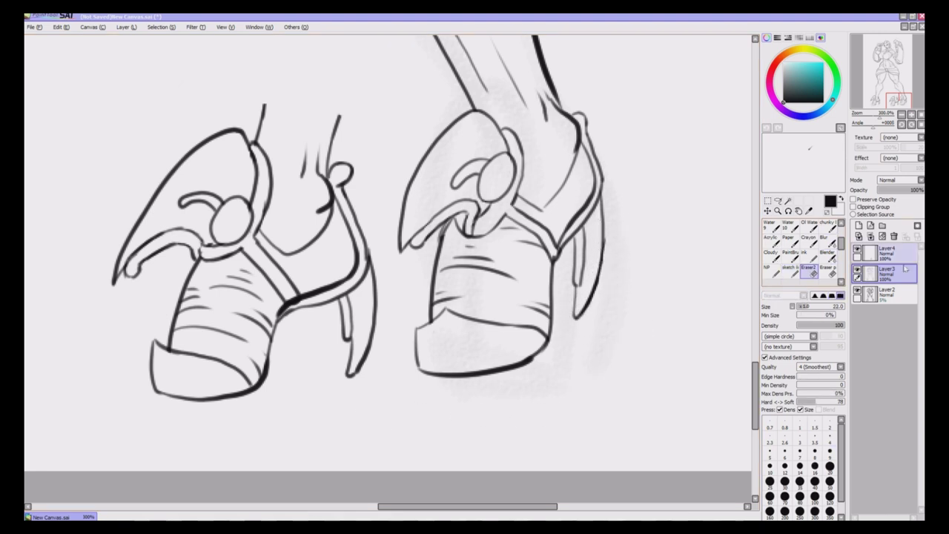
{"action": "left_click", "coordinate": [894, 236]}
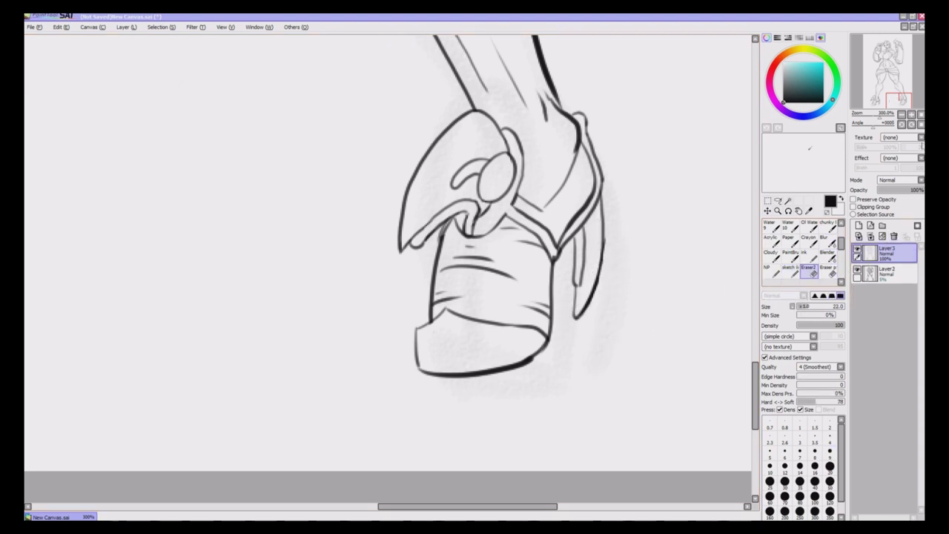
{"action": "left_click", "coordinate": [921, 116]}
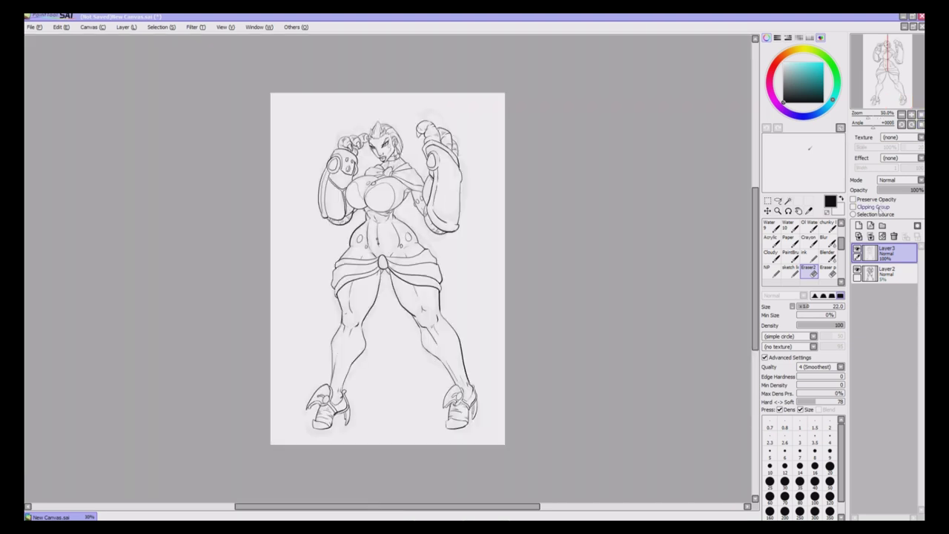
{"action": "left_click", "coordinate": [886, 272]}
{"action": "left_click", "coordinate": [893, 236]}
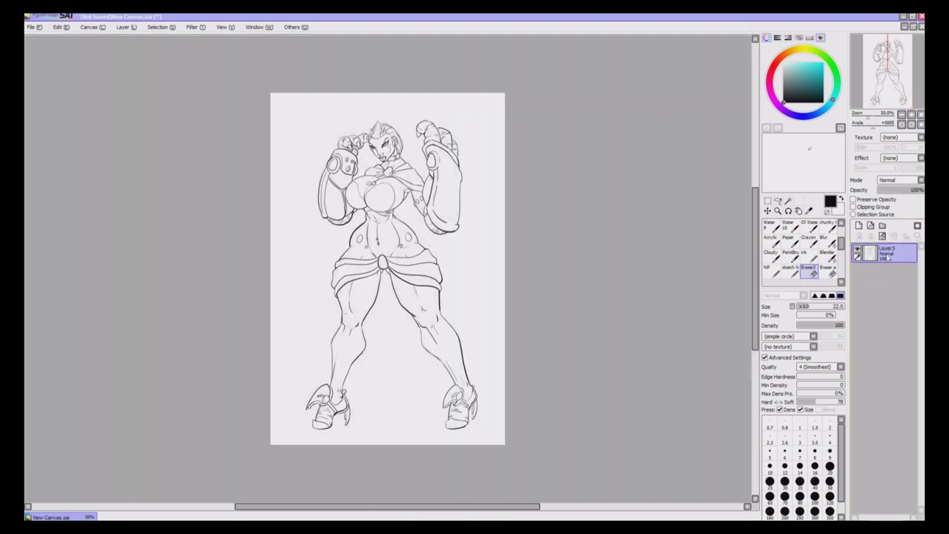
Ink the curved bands and the pointed lower hem of the cloth hanging between the thighs with the size 9 sketch brush
{"action": "key", "text": "ctrl+plus"}
{"action": "key", "text": "ctrl+plus"}
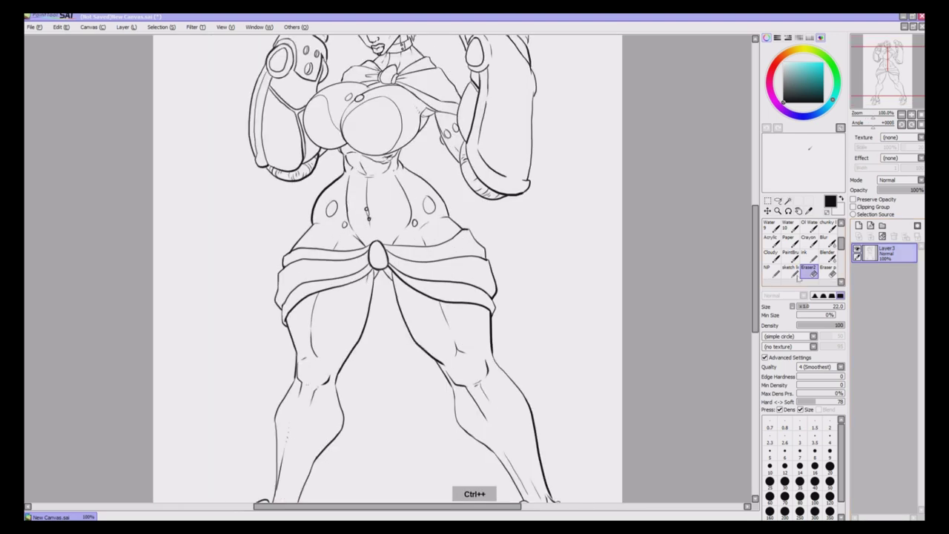
{"action": "left_click", "coordinate": [790, 271]}
{"action": "key", "text": "ctrl+plus"}
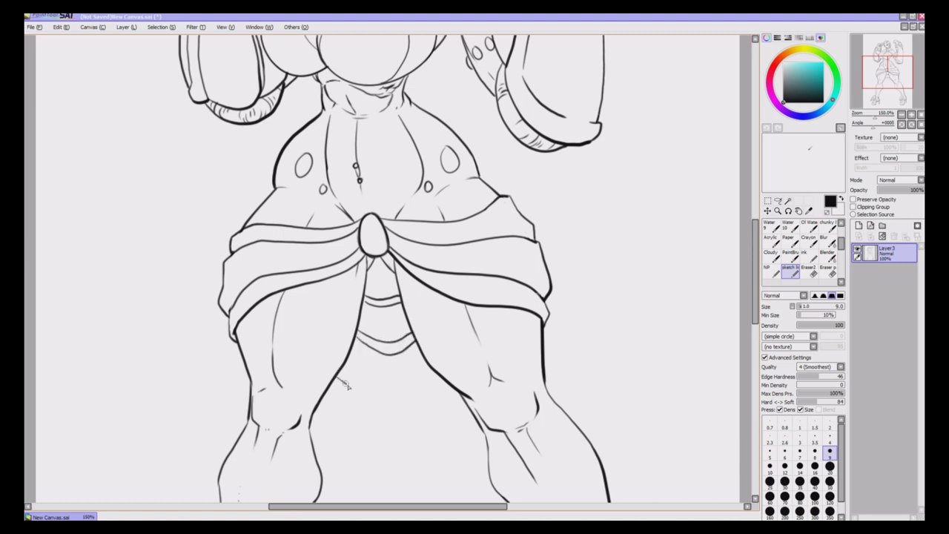
{"action": "left_click_drag", "start_coordinate": [346, 385], "coordinate": [414, 393]}
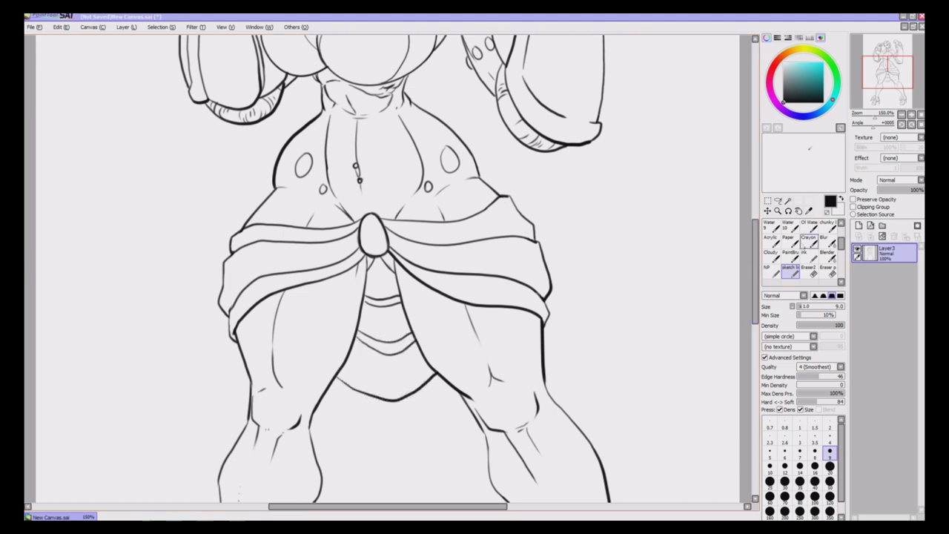
Lower the opacity of Layer3 to 10% and add a new layer above it
{"action": "left_click", "coordinate": [921, 115]}
{"action": "left_click", "coordinate": [912, 115]}
{"action": "left_click", "coordinate": [912, 115]}
{"action": "left_click", "coordinate": [911, 115]}
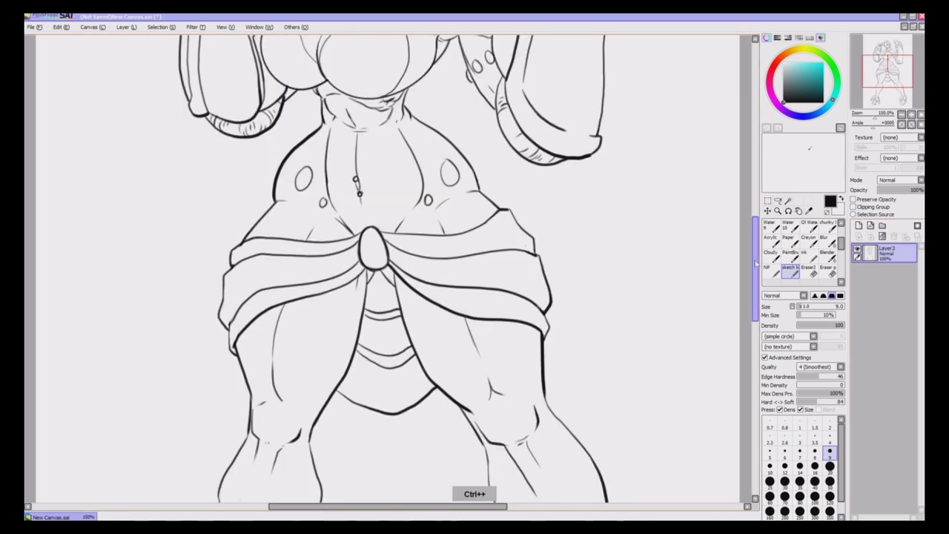
{"action": "left_click_drag", "start_coordinate": [757, 262], "coordinate": [758, 200]}
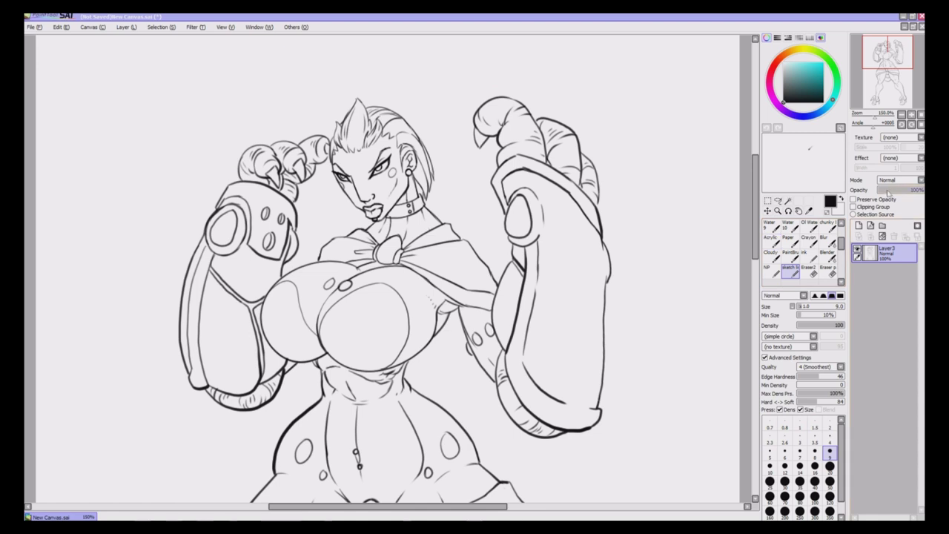
{"action": "left_click_drag", "start_coordinate": [919, 190], "coordinate": [886, 191]}
{"action": "left_click", "coordinate": [858, 225]}
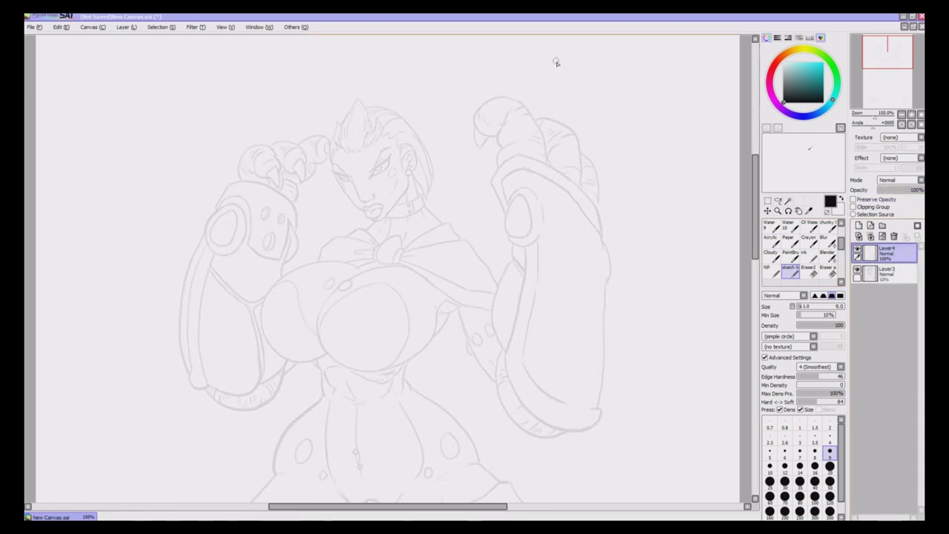
Ink the beaked mask's lower edge, sweeping from the ear past the mouth to the beak tip, and the beak's outer edge
{"action": "left_click_drag", "start_coordinate": [756, 225], "coordinate": [756, 209]}
{"action": "key", "text": "ctrl+plus"}
{"action": "key", "text": "ctrl+plus"}
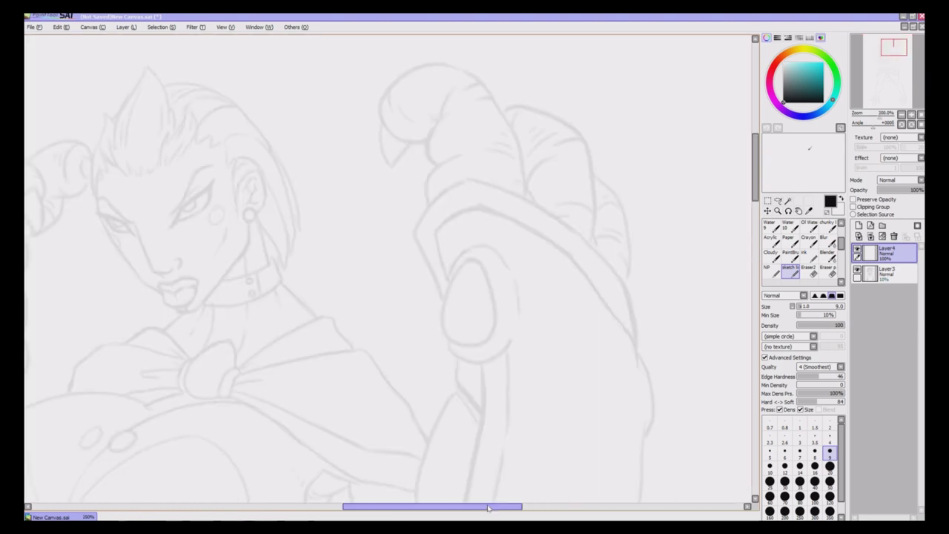
{"action": "left_click_drag", "start_coordinate": [486, 507], "coordinate": [447, 494]}
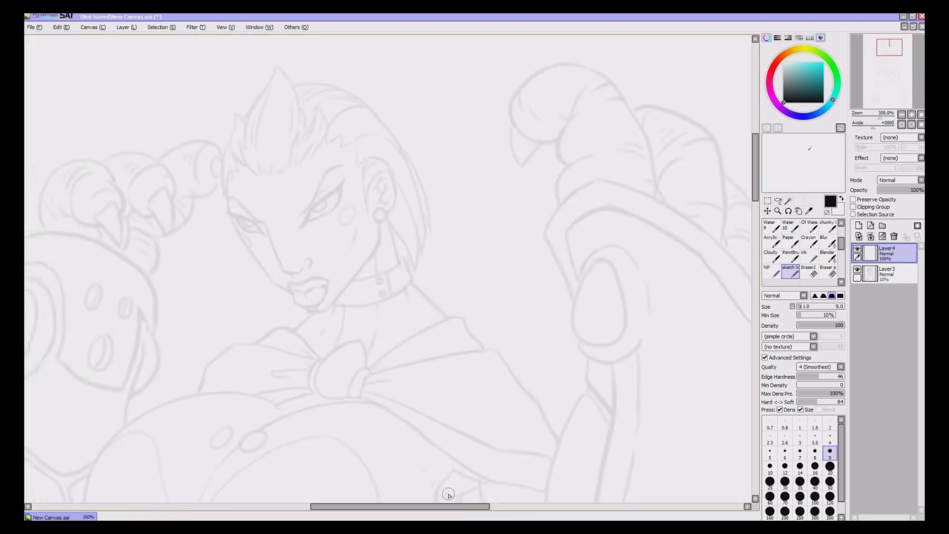
{"action": "key", "text": "ctrl+minus"}
{"action": "left_click_drag", "start_coordinate": [757, 200], "coordinate": [757, 212]}
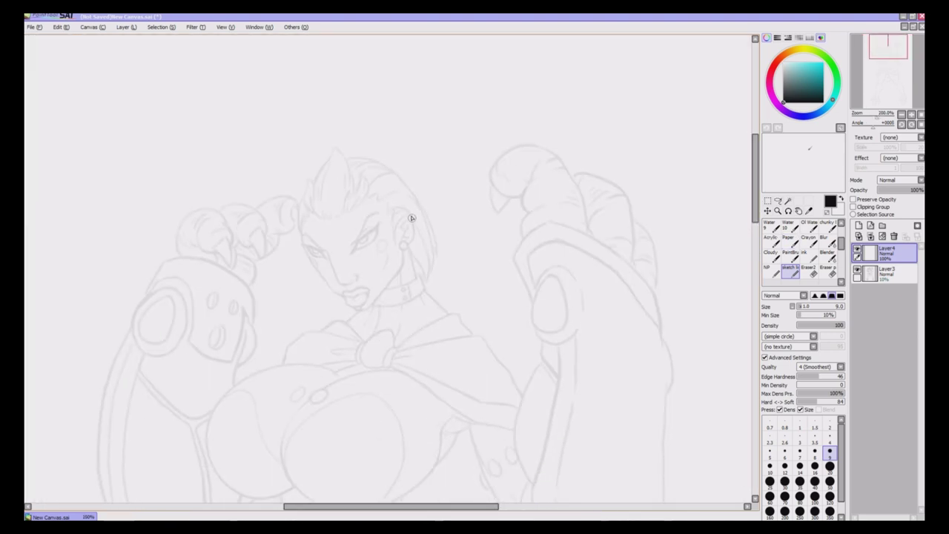
{"action": "left_click_drag", "start_coordinate": [401, 248], "coordinate": [359, 278]}
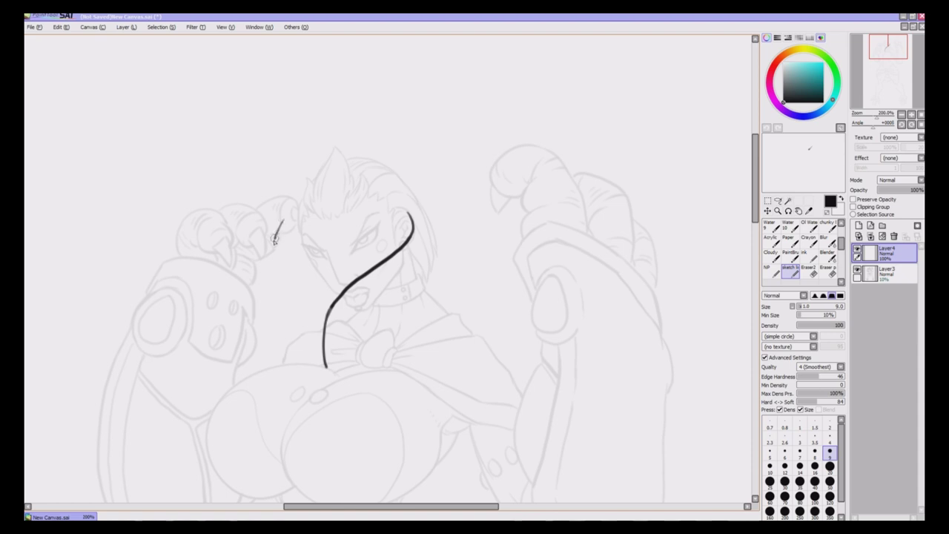
{"action": "mouse_move", "coordinate": [272, 284]}
{"action": "left_mouse_down"}
{"action": "mouse_move", "coordinate": [297, 352]}
{"action": "mouse_move", "coordinate": [324, 372]}
{"action": "left_mouse_up"}
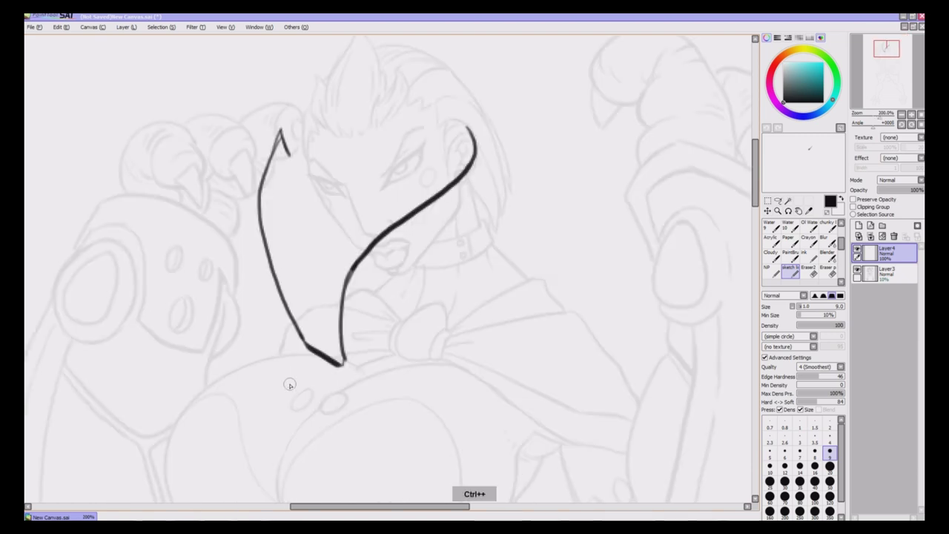
Rework the beak's upper corner into a small point, then ink its inner edge, an oval eye opening and short ridges beneath it
{"action": "key", "text": "ctrl+z"}
{"action": "mouse_move", "coordinate": [275, 202]}
{"action": "left_mouse_down"}
{"action": "mouse_move", "coordinate": [265, 224]}
{"action": "mouse_move", "coordinate": [268, 282]}
{"action": "left_mouse_up"}
{"action": "key", "text": "e"}
{"action": "left_click_drag", "start_coordinate": [280, 227], "coordinate": [275, 267]}
{"action": "left_click", "coordinate": [790, 272]}
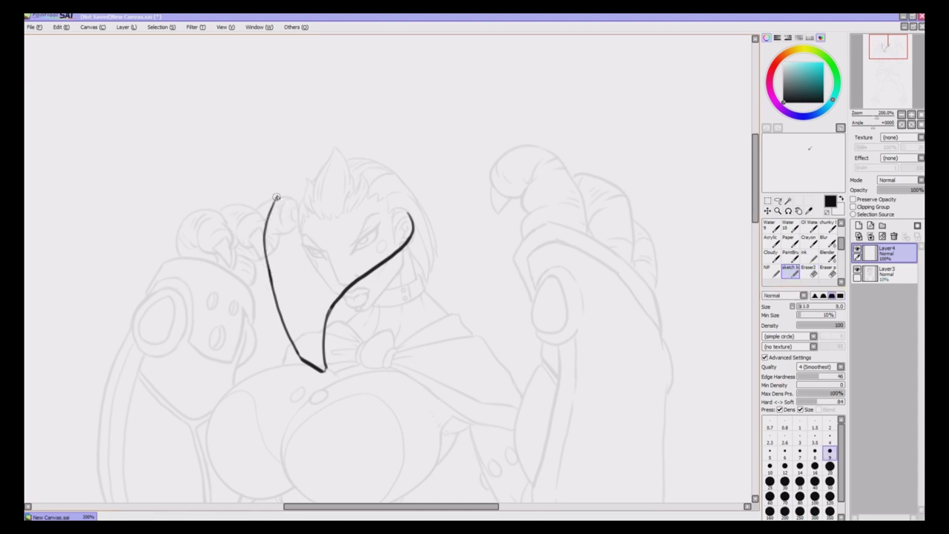
{"action": "mouse_move", "coordinate": [284, 206]}
{"action": "left_mouse_down"}
{"action": "mouse_move", "coordinate": [322, 222]}
{"action": "mouse_move", "coordinate": [352, 269]}
{"action": "left_mouse_up"}
{"action": "key", "text": "ctrl+z"}
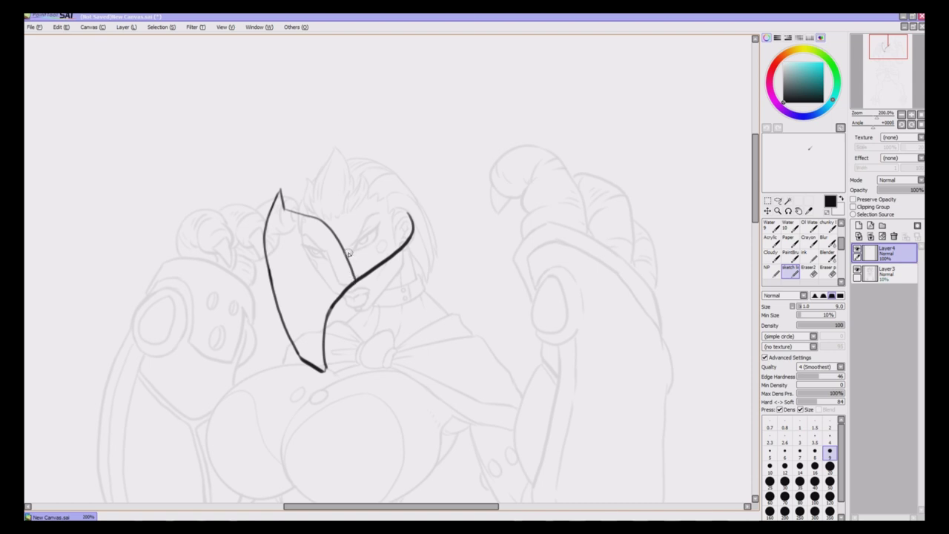
{"action": "key", "text": "ctrl+z"}
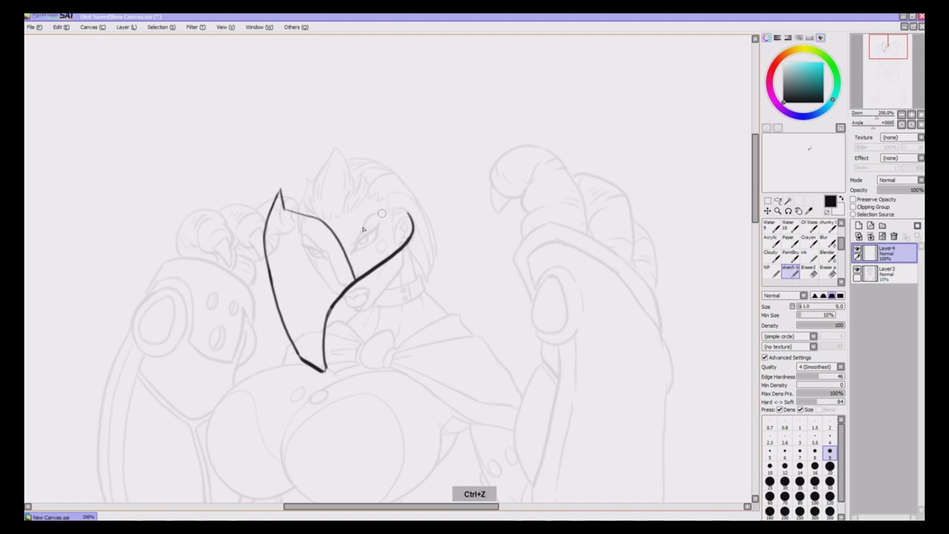
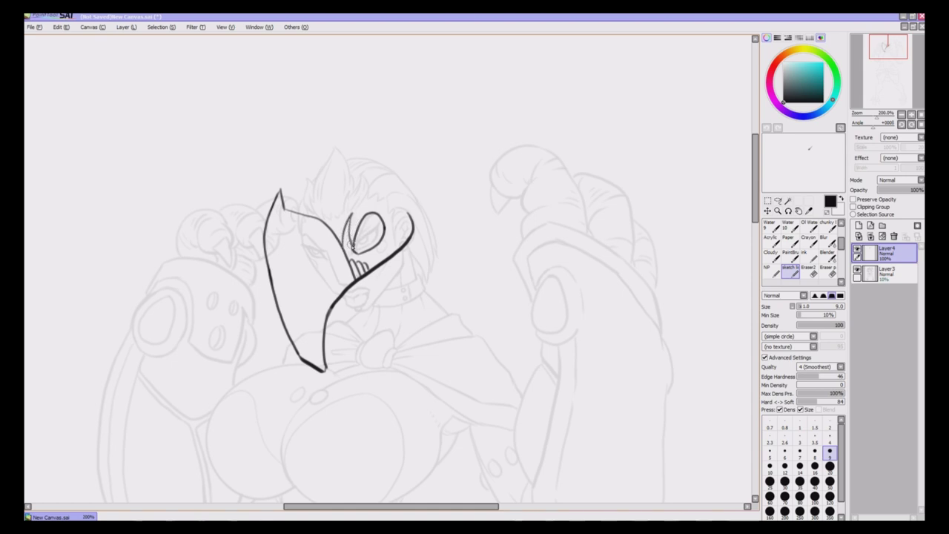
Ink a tall pointed crest blade rising from the beak's upper corner above the forehead
{"action": "mouse_move", "coordinate": [282, 207]}
{"action": "left_mouse_down"}
{"action": "mouse_move", "coordinate": [327, 142]}
{"action": "mouse_move", "coordinate": [374, 108]}
{"action": "mouse_move", "coordinate": [365, 184]}
{"action": "left_mouse_up"}
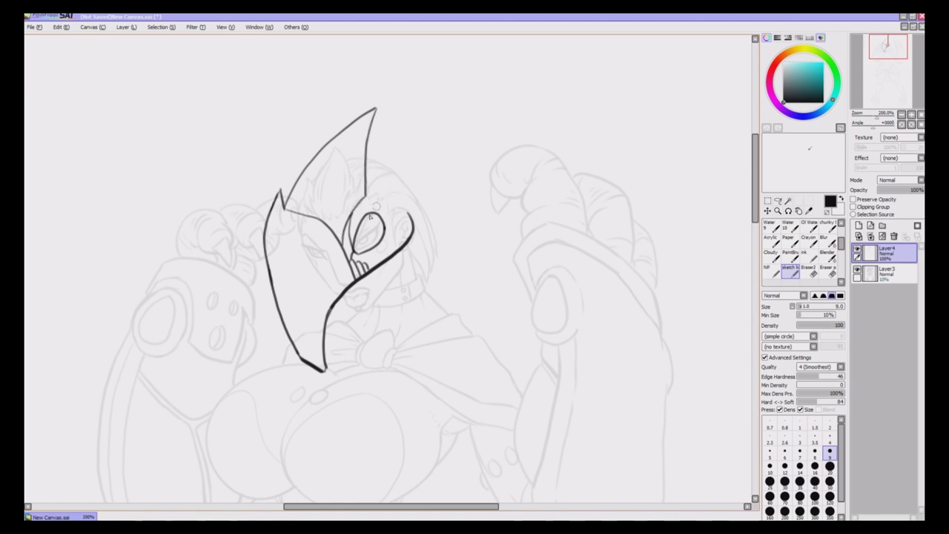
{"action": "left_click_drag", "start_coordinate": [361, 223], "coordinate": [413, 175]}
{"action": "key", "text": "ctrl+z"}
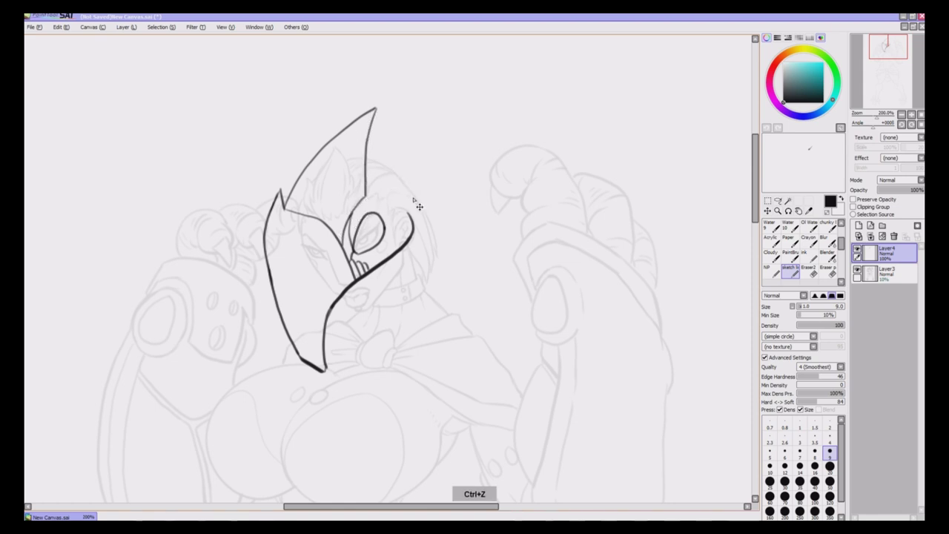
Erase the oval eye and ink a slanted pointed eye opening, an angular cheek plate corner and an arc over the eye
{"action": "key", "text": "e"}
{"action": "mouse_move", "coordinate": [369, 209]}
{"action": "left_mouse_down"}
{"action": "mouse_move", "coordinate": [381, 223]}
{"action": "mouse_move", "coordinate": [374, 241]}
{"action": "left_mouse_up"}
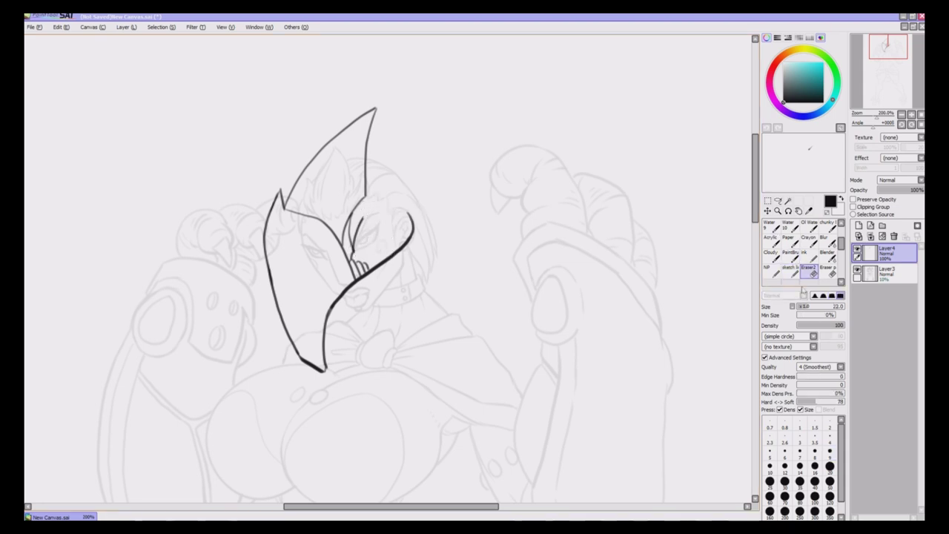
{"action": "left_click", "coordinate": [791, 269]}
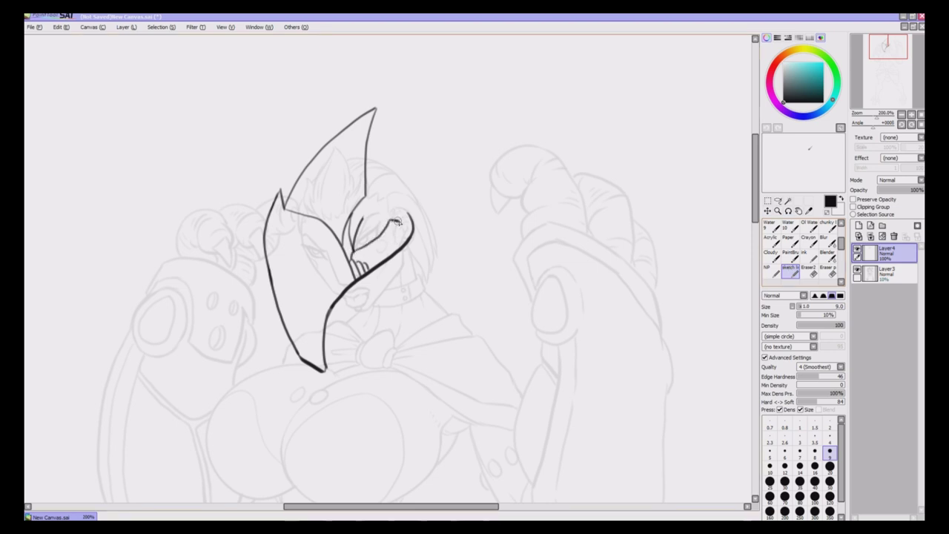
{"action": "key", "text": "e"}
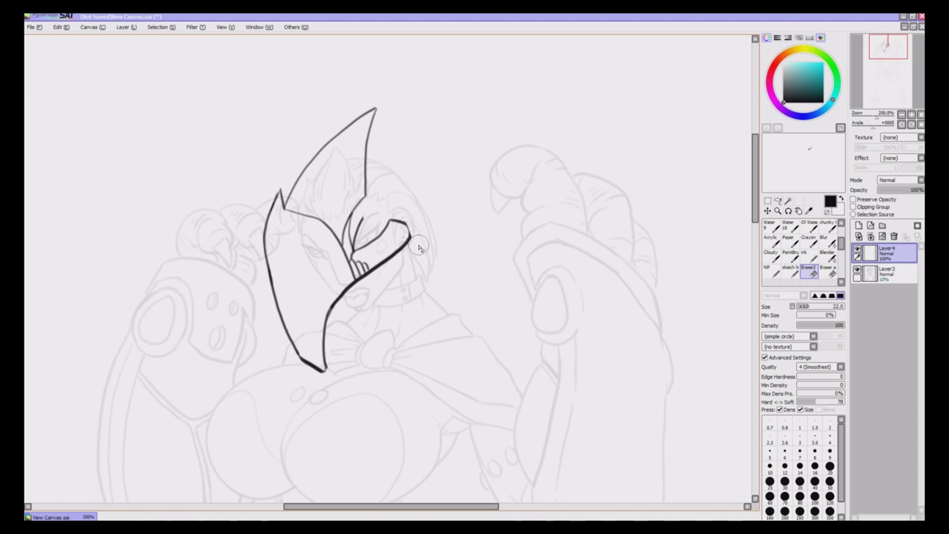
{"action": "left_click", "coordinate": [795, 271]}
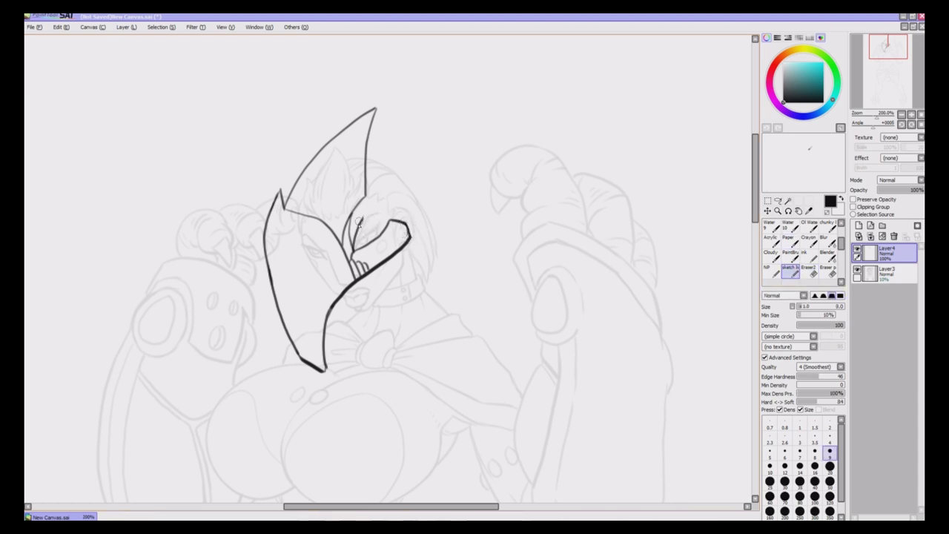
{"action": "mouse_move", "coordinate": [373, 204]}
{"action": "left_mouse_down"}
{"action": "mouse_move", "coordinate": [391, 219]}
{"action": "mouse_move", "coordinate": [383, 215]}
{"action": "left_mouse_up"}
{"action": "scroll", "coordinate": [417, 178], "scroll_direction": "up", "scroll_amount": 1}
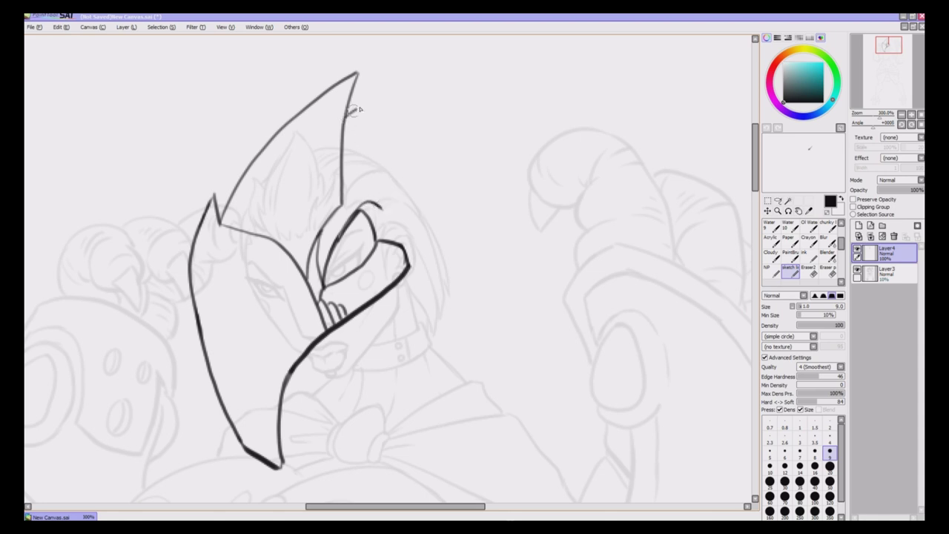
Ink two narrow upright plates behind the crest blade and short ridges along the arc beside the eye
{"action": "mouse_move", "coordinate": [351, 111]}
{"action": "left_mouse_down"}
{"action": "mouse_move", "coordinate": [398, 87]}
{"action": "mouse_move", "coordinate": [409, 175]}
{"action": "left_mouse_up"}
{"action": "key", "text": "ctrl+z"}
{"action": "mouse_move", "coordinate": [381, 210]}
{"action": "left_mouse_down"}
{"action": "mouse_move", "coordinate": [401, 92]}
{"action": "mouse_move", "coordinate": [391, 138]}
{"action": "mouse_move", "coordinate": [401, 94]}
{"action": "mouse_move", "coordinate": [370, 101]}
{"action": "mouse_move", "coordinate": [403, 76]}
{"action": "mouse_move", "coordinate": [374, 171]}
{"action": "mouse_move", "coordinate": [354, 183]}
{"action": "mouse_move", "coordinate": [376, 182]}
{"action": "mouse_move", "coordinate": [383, 213]}
{"action": "left_mouse_up"}
{"action": "key", "text": "ctrl+z"}
{"action": "left_click", "coordinate": [811, 271]}
{"action": "left_click", "coordinate": [791, 271]}
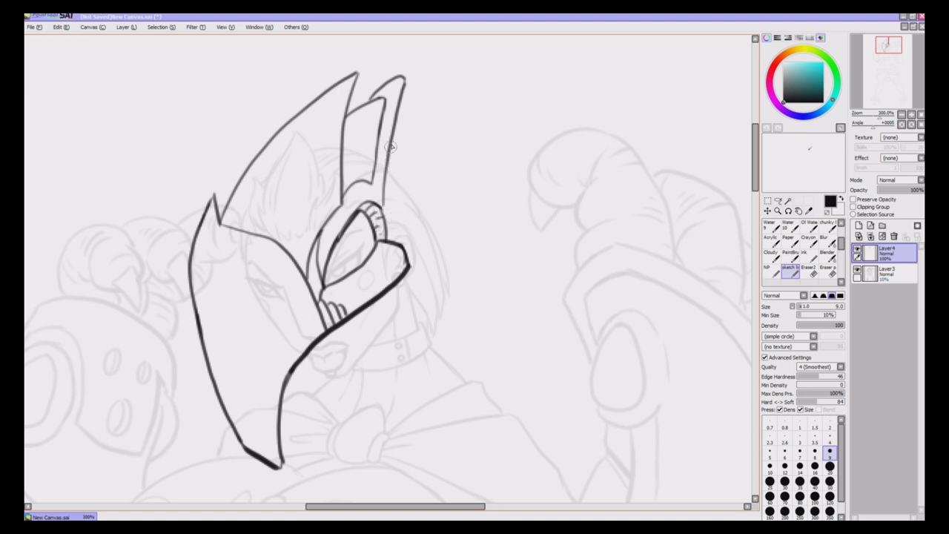
Ink a long plume sweeping back from the helmet into a spiral curl, plus a small spike beneath the cheek plate
{"action": "mouse_move", "coordinate": [394, 141]}
{"action": "left_mouse_down"}
{"action": "mouse_move", "coordinate": [498, 100]}
{"action": "mouse_move", "coordinate": [524, 76]}
{"action": "left_mouse_up"}
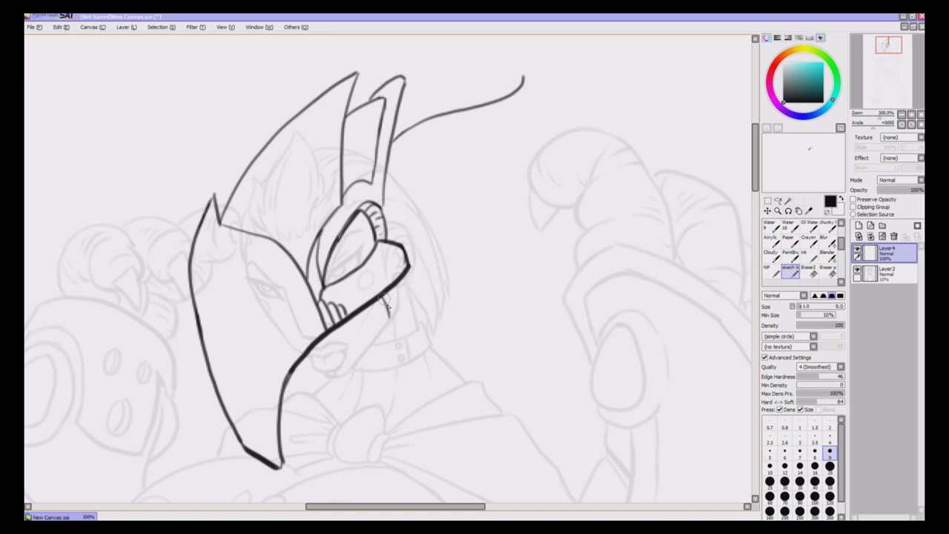
{"action": "key", "text": "ctrl+z"}
{"action": "mouse_move", "coordinate": [381, 297]}
{"action": "left_mouse_down"}
{"action": "mouse_move", "coordinate": [377, 334]}
{"action": "mouse_move", "coordinate": [398, 308]}
{"action": "left_mouse_up"}
{"action": "mouse_move", "coordinate": [408, 270]}
{"action": "left_mouse_down"}
{"action": "mouse_move", "coordinate": [394, 309]}
{"action": "mouse_move", "coordinate": [434, 264]}
{"action": "mouse_move", "coordinate": [463, 185]}
{"action": "mouse_move", "coordinate": [579, 73]}
{"action": "left_mouse_up"}
{"action": "mouse_move", "coordinate": [490, 100]}
{"action": "left_mouse_down"}
{"action": "mouse_move", "coordinate": [477, 58]}
{"action": "mouse_move", "coordinate": [527, 34]}
{"action": "mouse_move", "coordinate": [566, 44]}
{"action": "mouse_move", "coordinate": [580, 81]}
{"action": "left_mouse_up"}
{"action": "scroll", "coordinate": [710, 166], "scroll_direction": "up", "scroll_amount": 3}
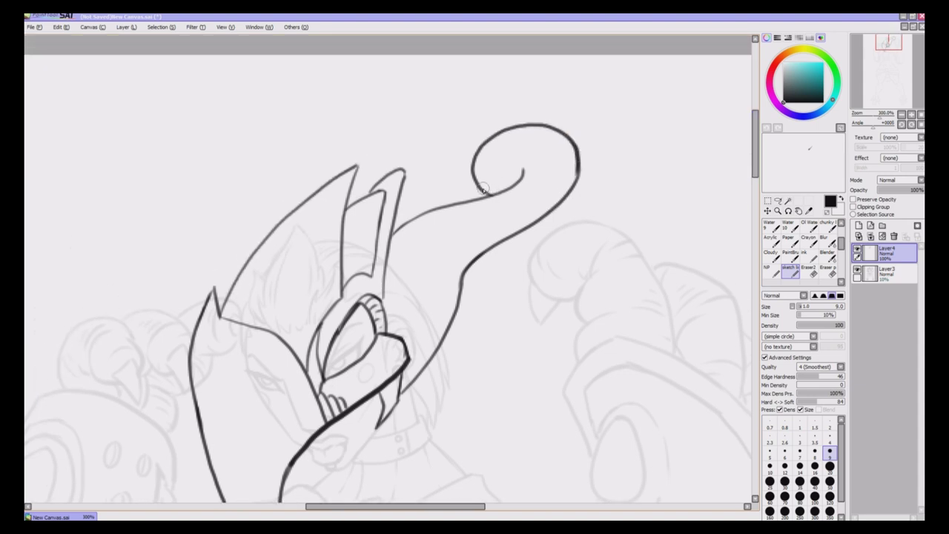
{"action": "mouse_move", "coordinate": [484, 190]}
{"action": "left_mouse_down"}
{"action": "mouse_move", "coordinate": [515, 191]}
{"action": "mouse_move", "coordinate": [525, 167]}
{"action": "mouse_move", "coordinate": [497, 183]}
{"action": "left_mouse_up"}
{"action": "left_click", "coordinate": [808, 268]}
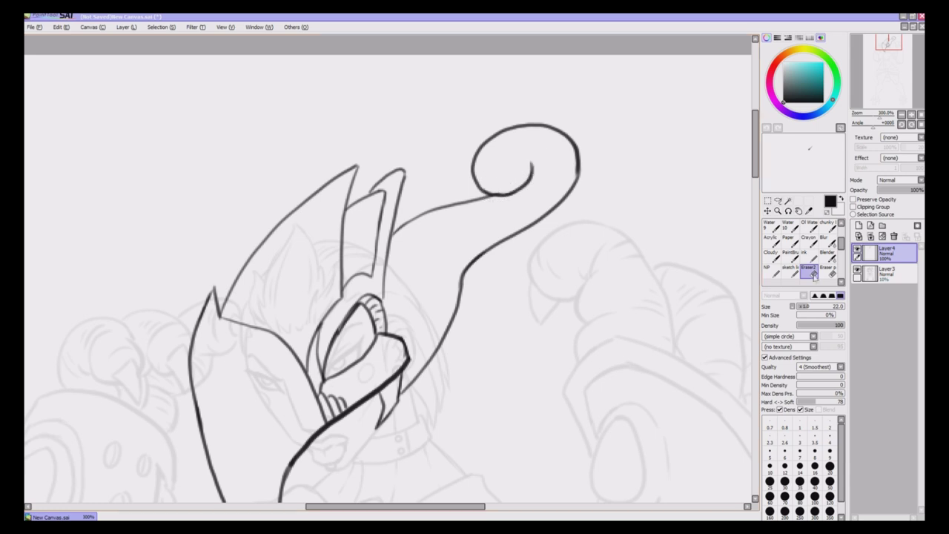
Replace the bend in the plume's underside with a curved notch and ink overlapping feather segments beside it
{"action": "left_click", "coordinate": [790, 272]}
{"action": "mouse_move", "coordinate": [460, 280]}
{"action": "left_mouse_down"}
{"action": "mouse_move", "coordinate": [489, 244]}
{"action": "mouse_move", "coordinate": [461, 263]}
{"action": "mouse_move", "coordinate": [573, 185]}
{"action": "left_mouse_up"}
{"action": "left_click", "coordinate": [810, 272]}
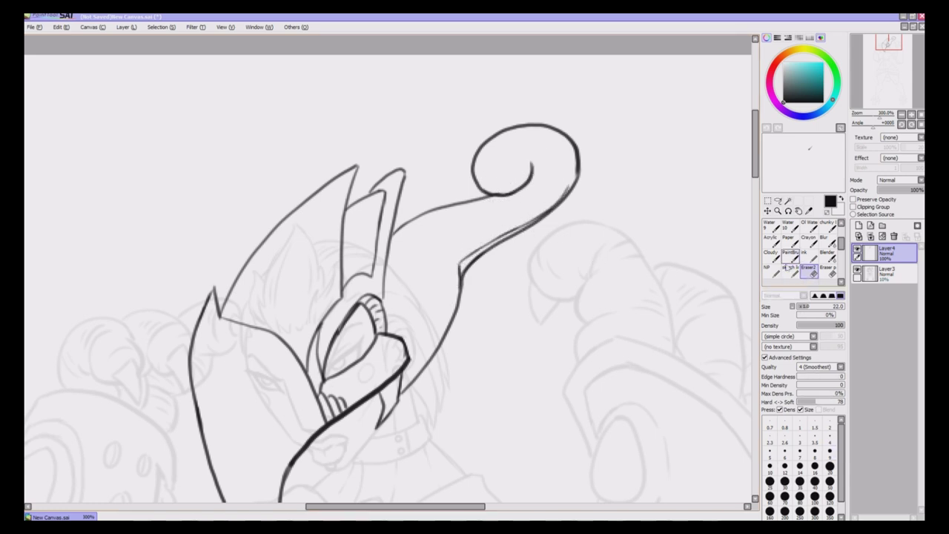
{"action": "mouse_move", "coordinate": [465, 266]}
{"action": "left_mouse_down"}
{"action": "mouse_move", "coordinate": [570, 207]}
{"action": "mouse_move", "coordinate": [465, 267]}
{"action": "mouse_move", "coordinate": [457, 302]}
{"action": "mouse_move", "coordinate": [476, 274]}
{"action": "mouse_move", "coordinate": [453, 273]}
{"action": "mouse_move", "coordinate": [446, 338]}
{"action": "left_mouse_up"}
{"action": "left_click", "coordinate": [791, 269]}
{"action": "mouse_move", "coordinate": [464, 256]}
{"action": "left_mouse_down"}
{"action": "mouse_move", "coordinate": [436, 297]}
{"action": "mouse_move", "coordinate": [439, 334]}
{"action": "left_mouse_up"}
{"action": "left_click_drag", "start_coordinate": [448, 277], "coordinate": [453, 314]}
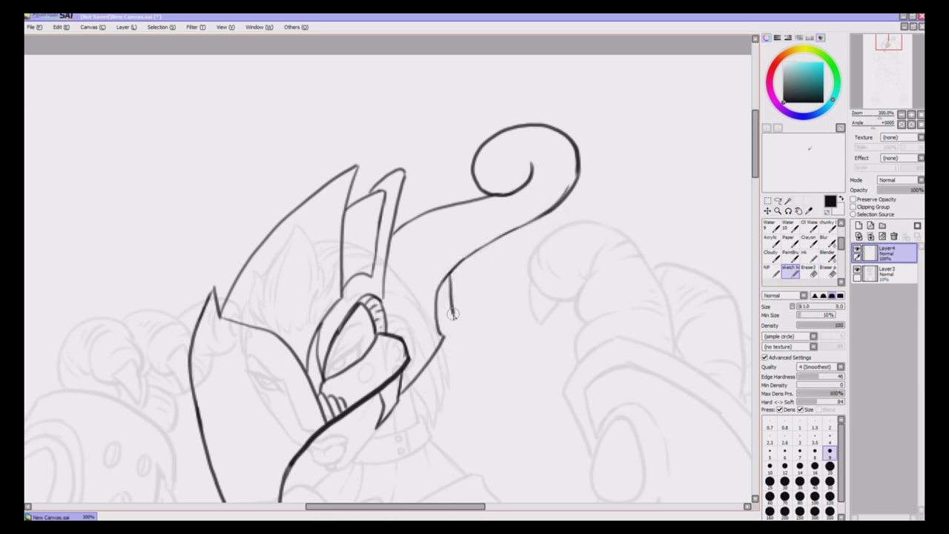
{"action": "mouse_move", "coordinate": [461, 263]}
{"action": "left_mouse_down"}
{"action": "mouse_move", "coordinate": [463, 299]}
{"action": "mouse_move", "coordinate": [453, 313]}
{"action": "mouse_move", "coordinate": [461, 297]}
{"action": "left_mouse_up"}
Double the line along the plume's underside, add an inner line to its spiral curl and erase stray overlaps
{"action": "left_click_drag", "start_coordinate": [469, 261], "coordinate": [532, 230]}
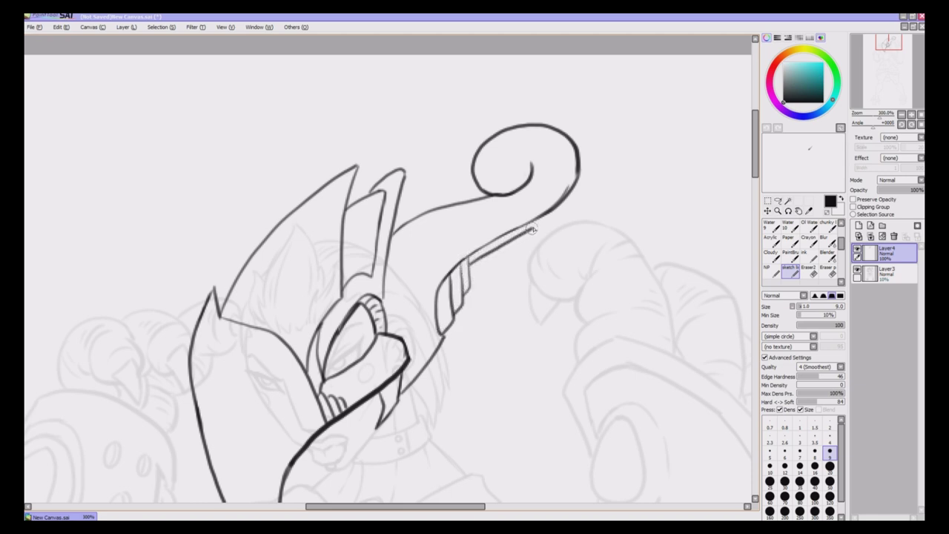
{"action": "key", "text": "ctrl+z"}
{"action": "mouse_move", "coordinate": [467, 261]}
{"action": "left_mouse_down"}
{"action": "mouse_move", "coordinate": [552, 209]}
{"action": "mouse_move", "coordinate": [573, 181]}
{"action": "left_mouse_up"}
{"action": "mouse_move", "coordinate": [546, 129]}
{"action": "left_mouse_down"}
{"action": "mouse_move", "coordinate": [513, 133]}
{"action": "mouse_move", "coordinate": [482, 175]}
{"action": "mouse_move", "coordinate": [509, 126]}
{"action": "mouse_move", "coordinate": [558, 119]}
{"action": "left_mouse_up"}
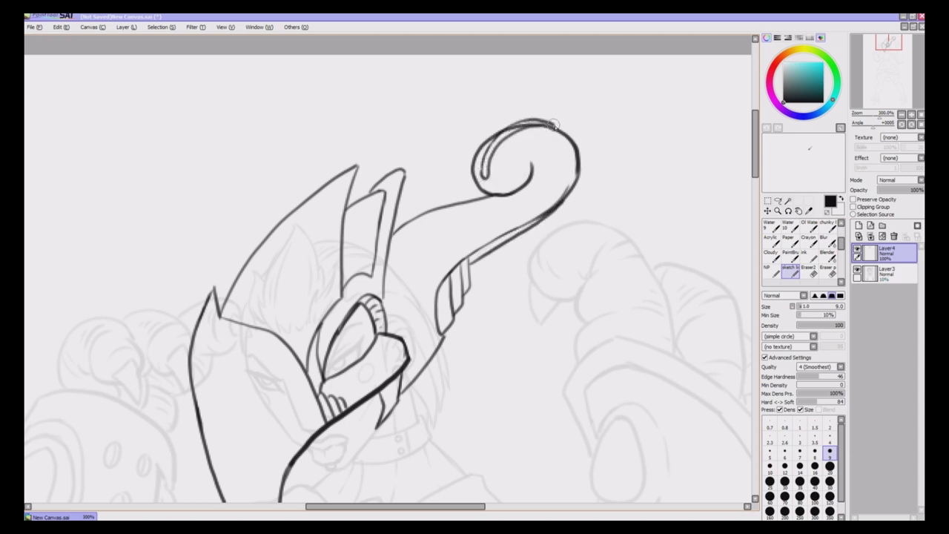
{"action": "key", "text": "e"}
{"action": "mouse_move", "coordinate": [505, 135]}
{"action": "left_mouse_down"}
{"action": "mouse_move", "coordinate": [538, 117]}
{"action": "mouse_move", "coordinate": [563, 132]}
{"action": "mouse_move", "coordinate": [511, 141]}
{"action": "left_mouse_up"}
{"action": "key", "text": "e"}
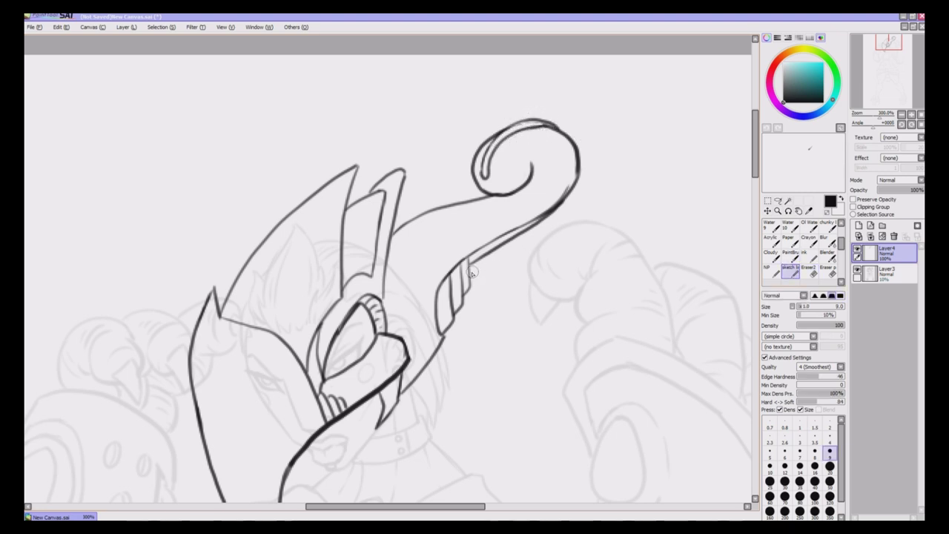
Ink a thin tendril with a hooked end below the plume and clean the curl's outer edge
{"action": "left_click_drag", "start_coordinate": [471, 271], "coordinate": [530, 238]}
{"action": "key", "text": "e"}
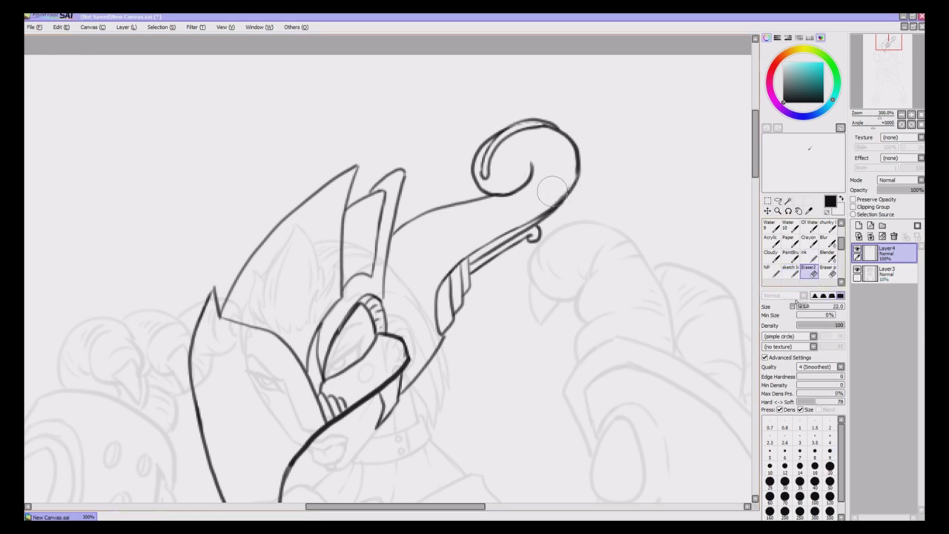
{"action": "left_click", "coordinate": [787, 271]}
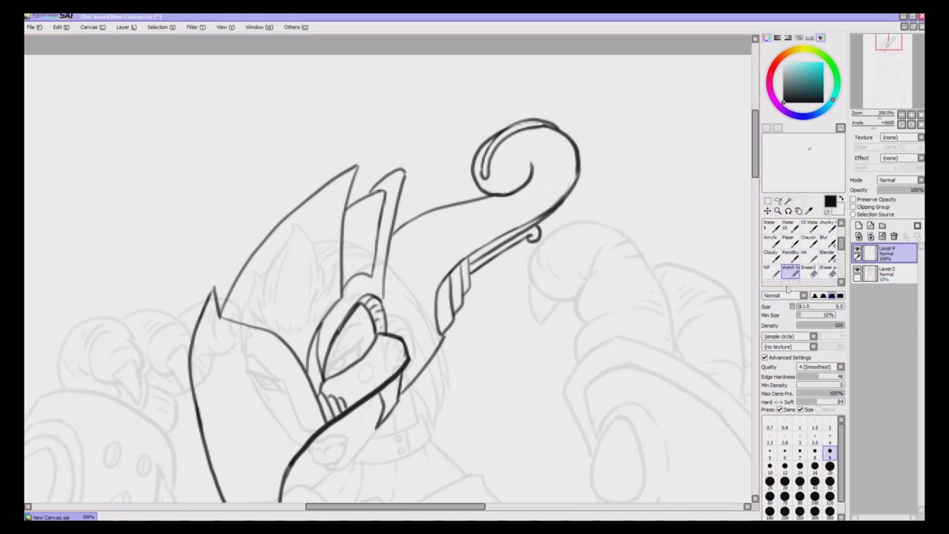
Copy the entire contents of the faded figure layer and paste them as a new layer beneath the mask
{"action": "scroll", "coordinate": [732, 215], "scroll_direction": "down", "scroll_amount": 3}
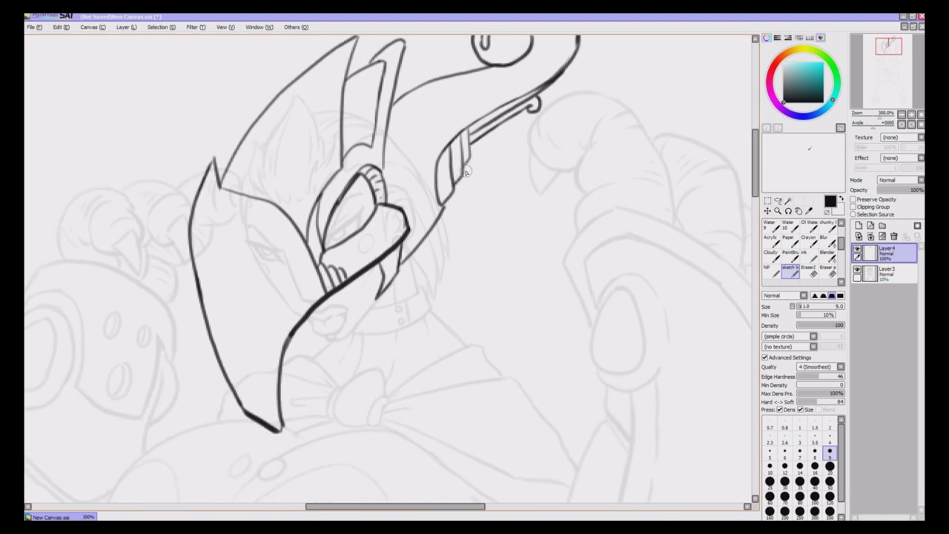
{"action": "left_click", "coordinate": [898, 274]}
{"action": "key", "text": "Home"}
{"action": "left_click", "coordinate": [768, 201]}
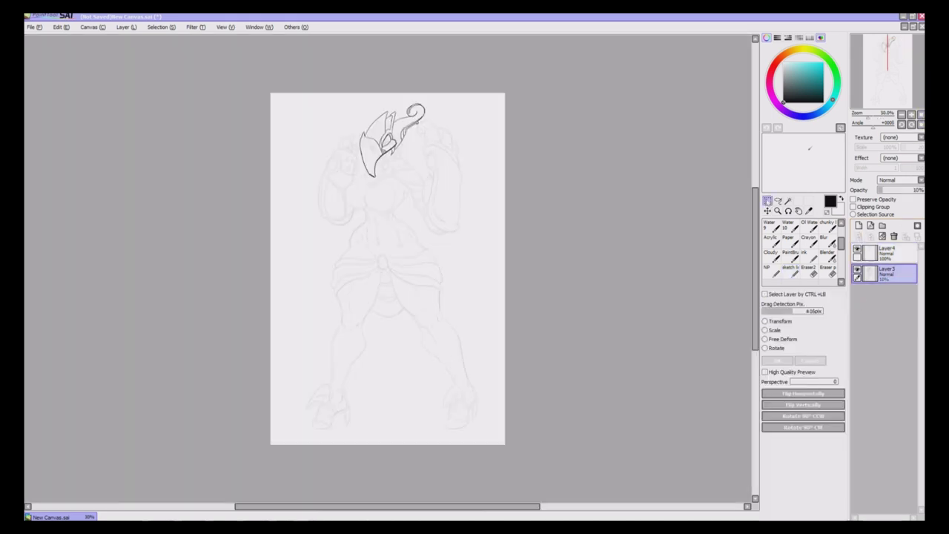
{"action": "key", "text": "ctrl+a"}
{"action": "left_click", "coordinate": [61, 27]}
{"action": "left_click", "coordinate": [70, 71]}
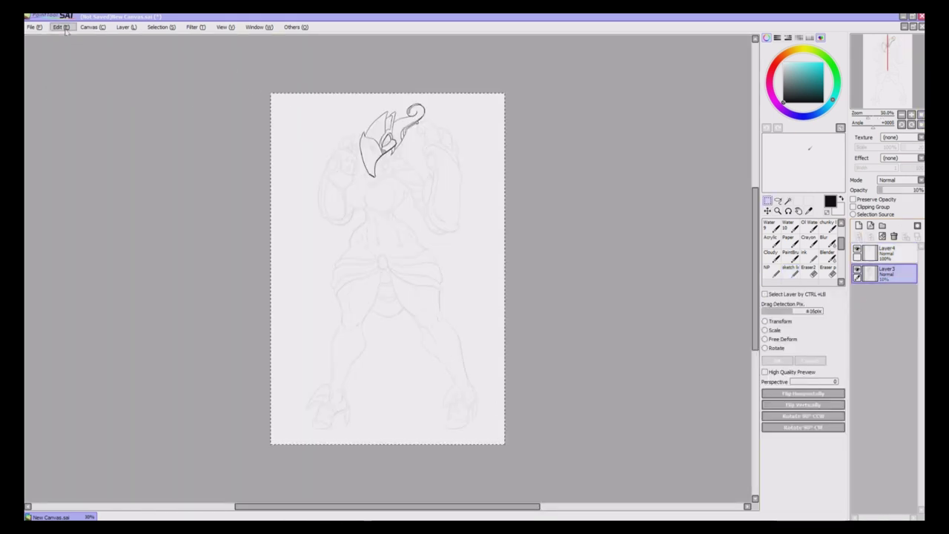
{"action": "left_click", "coordinate": [61, 27]}
{"action": "left_click", "coordinate": [71, 79]}
Restore the original figure layer to about 98% opacity, hide it, and fade the pasted copy to 10%
{"action": "left_click", "coordinate": [905, 298]}
{"action": "left_click_drag", "start_coordinate": [895, 191], "coordinate": [920, 190]}
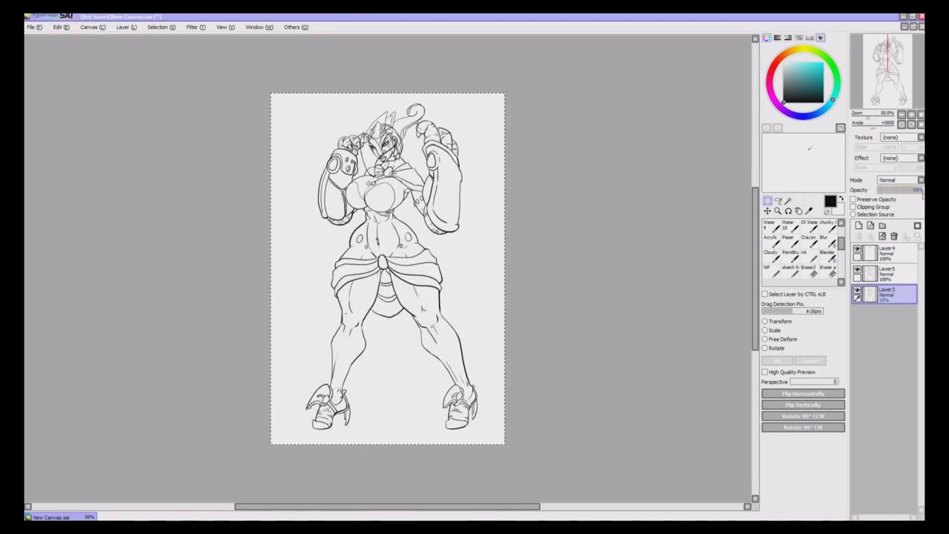
{"action": "left_click", "coordinate": [739, 253]}
{"action": "left_click", "coordinate": [921, 191]}
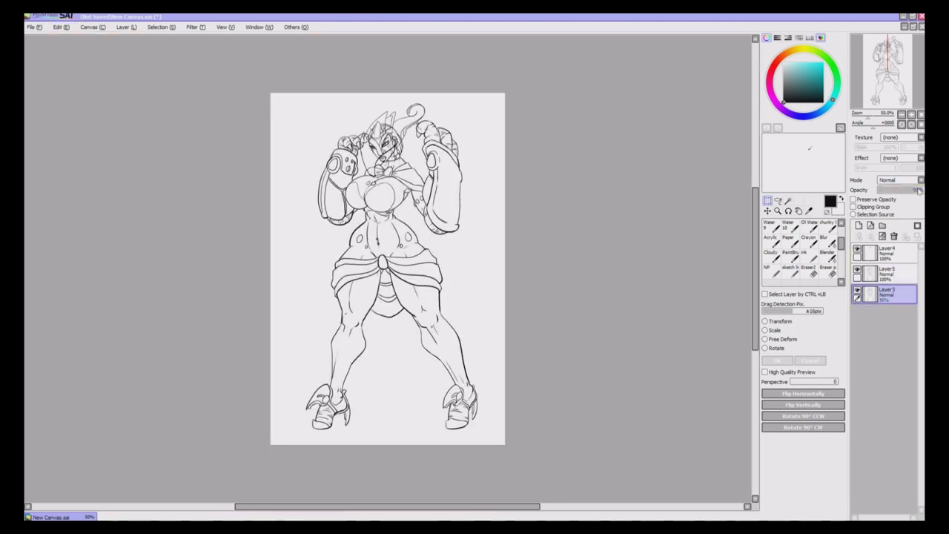
{"action": "left_click", "coordinate": [857, 290]}
{"action": "left_click", "coordinate": [890, 275]}
{"action": "left_click_drag", "start_coordinate": [889, 191], "coordinate": [880, 190]}
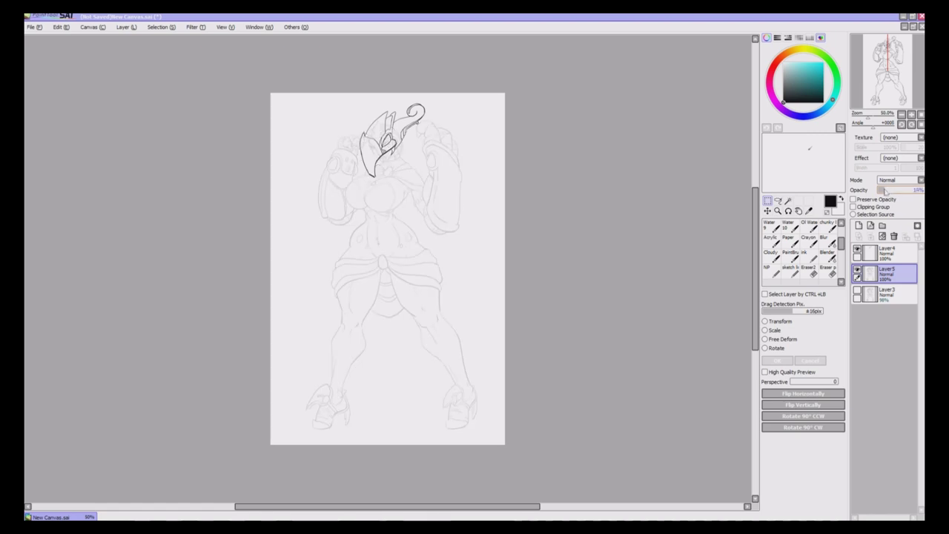
Erase the copied figure's face and hair lines that lie beneath the mask's beak and crest
{"action": "key", "text": "ctrl+plus"}
{"action": "key", "text": "ctrl+plus"}
{"action": "key", "text": "ctrl+plus"}
{"action": "key", "text": "ctrl+plus"}
{"action": "key", "text": "ctrl+plus"}
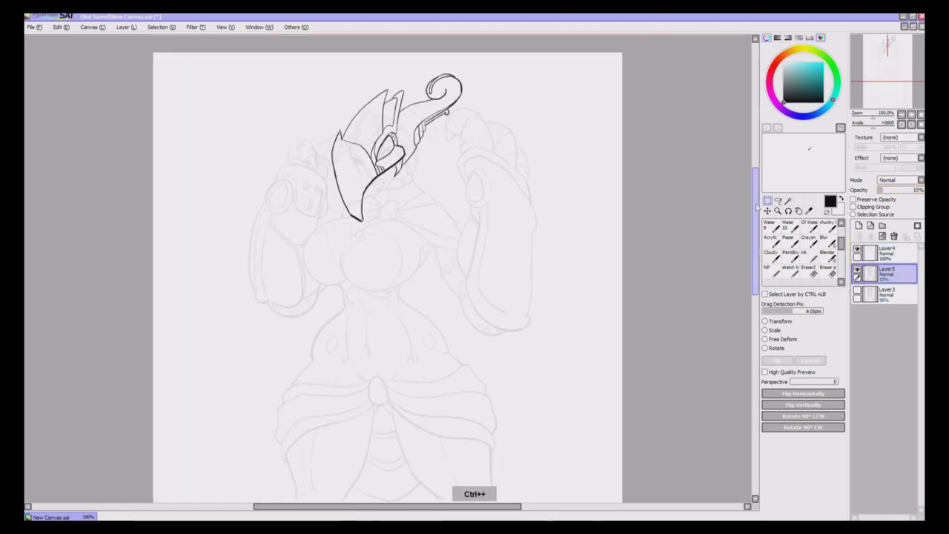
{"action": "left_click", "coordinate": [806, 269]}
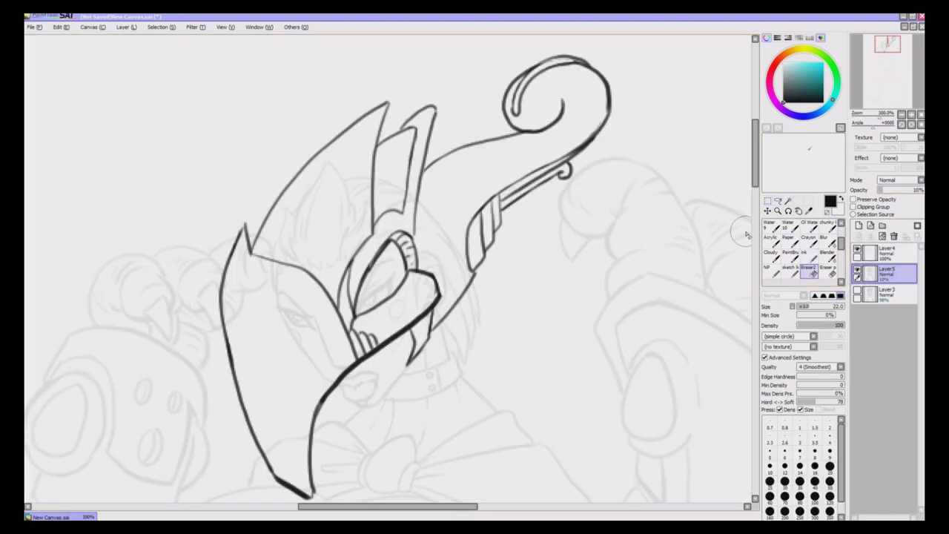
{"action": "mouse_move", "coordinate": [239, 289]}
{"action": "left_mouse_down"}
{"action": "mouse_move", "coordinate": [286, 253]}
{"action": "mouse_move", "coordinate": [305, 265]}
{"action": "mouse_move", "coordinate": [304, 355]}
{"action": "mouse_move", "coordinate": [351, 367]}
{"action": "mouse_move", "coordinate": [326, 386]}
{"action": "mouse_move", "coordinate": [334, 359]}
{"action": "mouse_move", "coordinate": [318, 338]}
{"action": "mouse_move", "coordinate": [322, 287]}
{"action": "mouse_move", "coordinate": [342, 217]}
{"action": "mouse_move", "coordinate": [366, 199]}
{"action": "mouse_move", "coordinate": [384, 206]}
{"action": "mouse_move", "coordinate": [364, 210]}
{"action": "mouse_move", "coordinate": [409, 209]}
{"action": "left_mouse_up"}
Erase the remaining hair and ear lines around the helmet's cheek plate, raising the copy's opacity to 24% and finally 99%
{"action": "left_click_drag", "start_coordinate": [893, 191], "coordinate": [898, 191]}
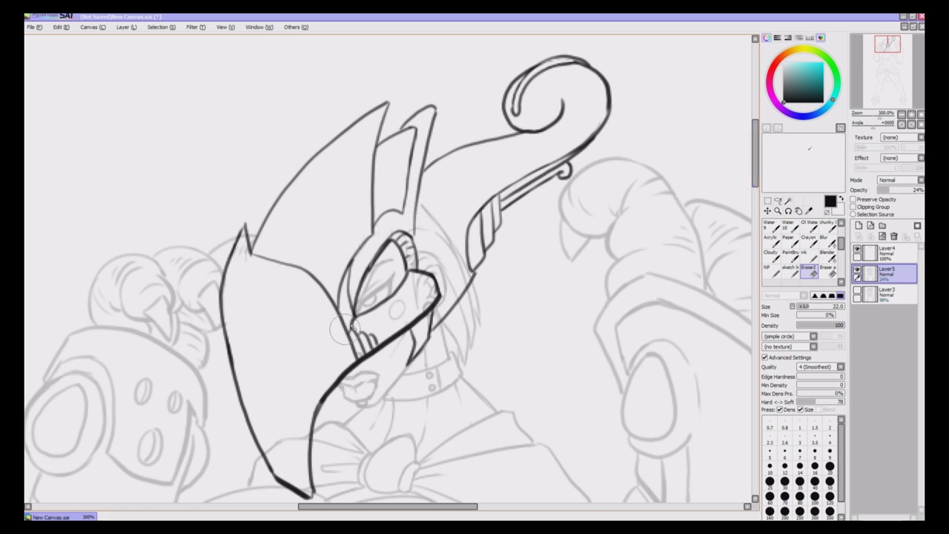
{"action": "left_click_drag", "start_coordinate": [298, 445], "coordinate": [306, 430]}
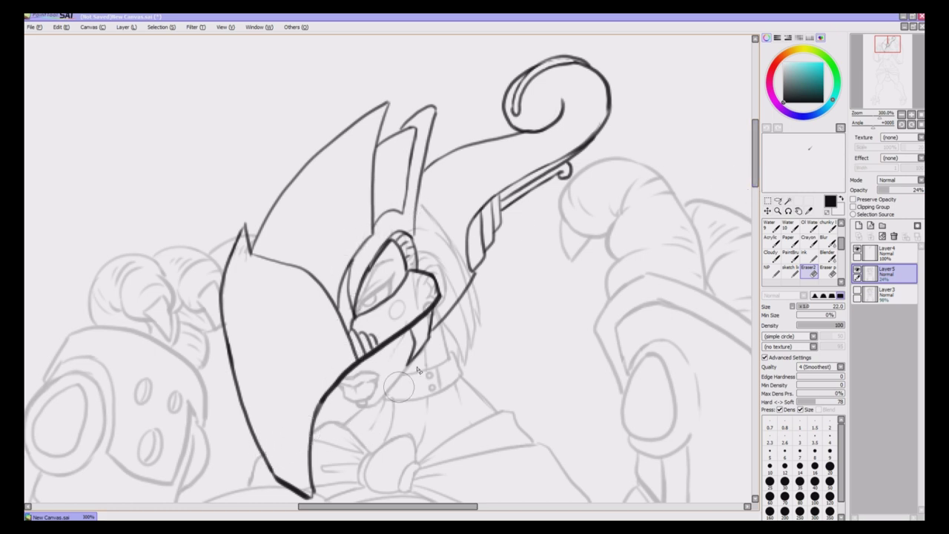
{"action": "mouse_move", "coordinate": [419, 298]}
{"action": "left_mouse_down"}
{"action": "mouse_move", "coordinate": [427, 281]}
{"action": "mouse_move", "coordinate": [407, 286]}
{"action": "mouse_move", "coordinate": [418, 309]}
{"action": "mouse_move", "coordinate": [427, 289]}
{"action": "left_mouse_up"}
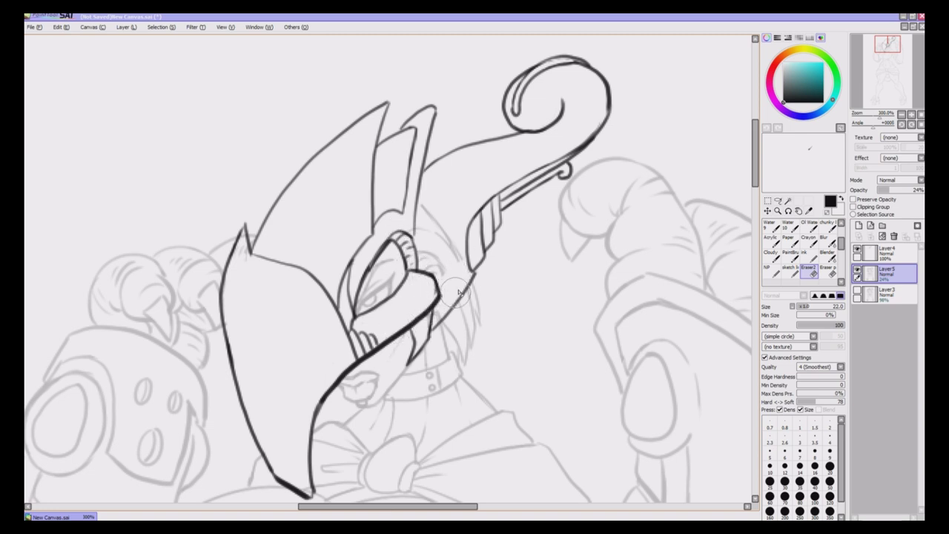
{"action": "mouse_move", "coordinate": [460, 351]}
{"action": "left_mouse_down"}
{"action": "mouse_move", "coordinate": [467, 315]}
{"action": "mouse_move", "coordinate": [429, 215]}
{"action": "mouse_move", "coordinate": [412, 219]}
{"action": "mouse_move", "coordinate": [424, 256]}
{"action": "left_mouse_up"}
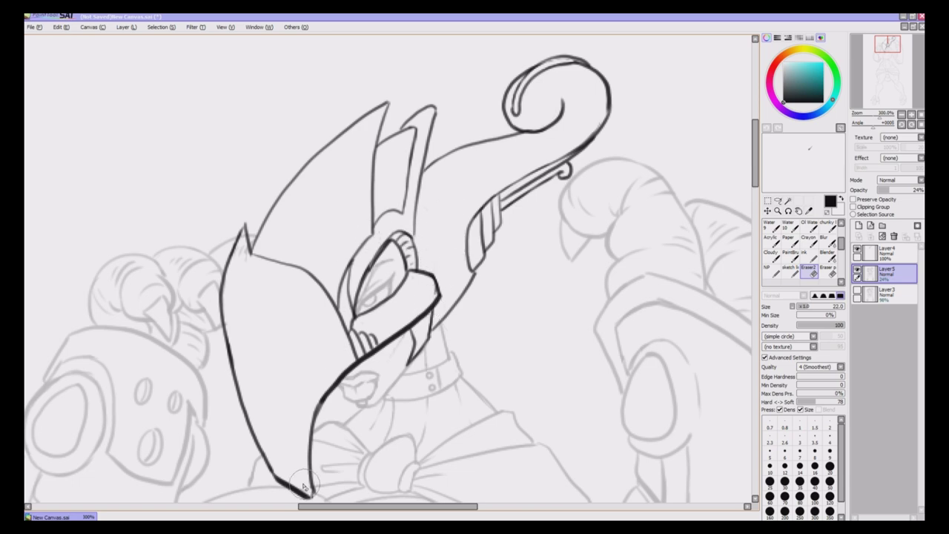
{"action": "left_click_drag", "start_coordinate": [894, 192], "coordinate": [921, 190]}
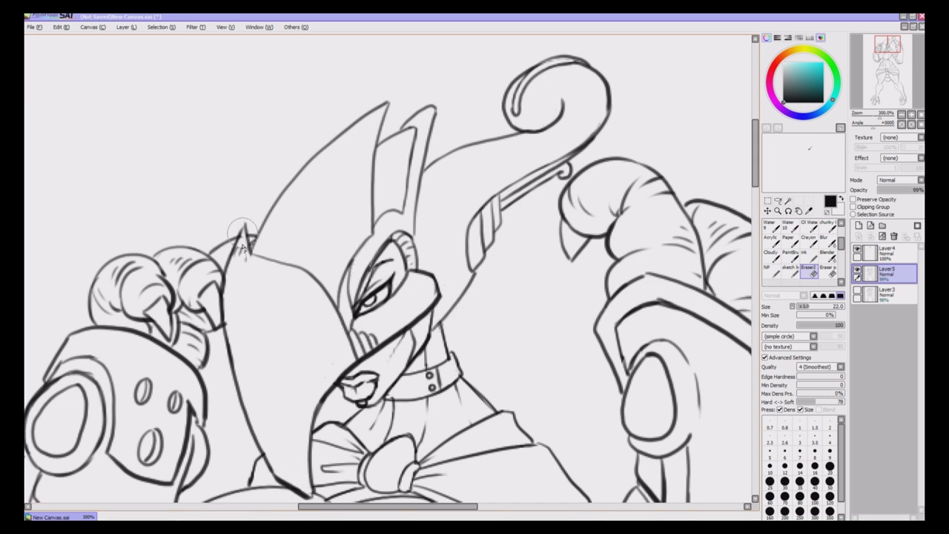
{"action": "left_click_drag", "start_coordinate": [241, 243], "coordinate": [243, 266]}
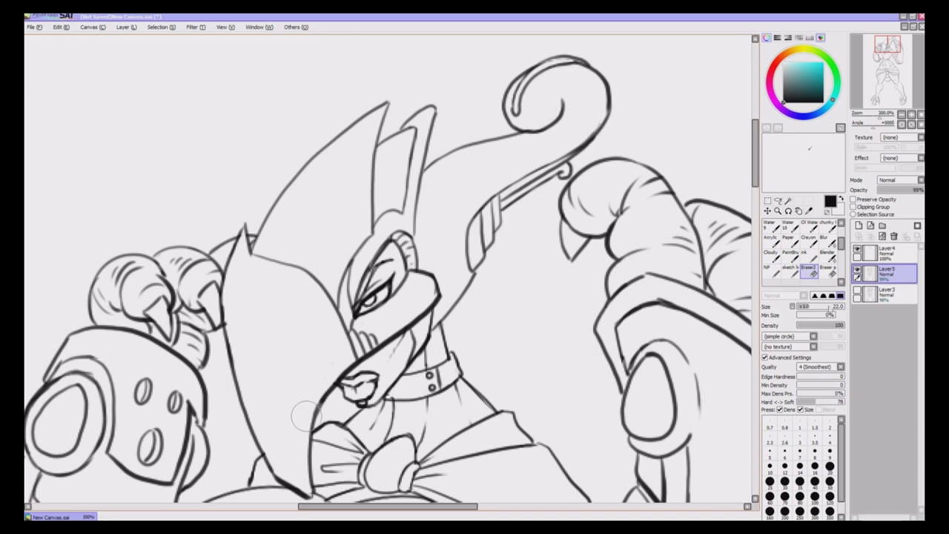
Merge the mask layer down into the cleaned figure copy
{"action": "left_click", "coordinate": [920, 115]}
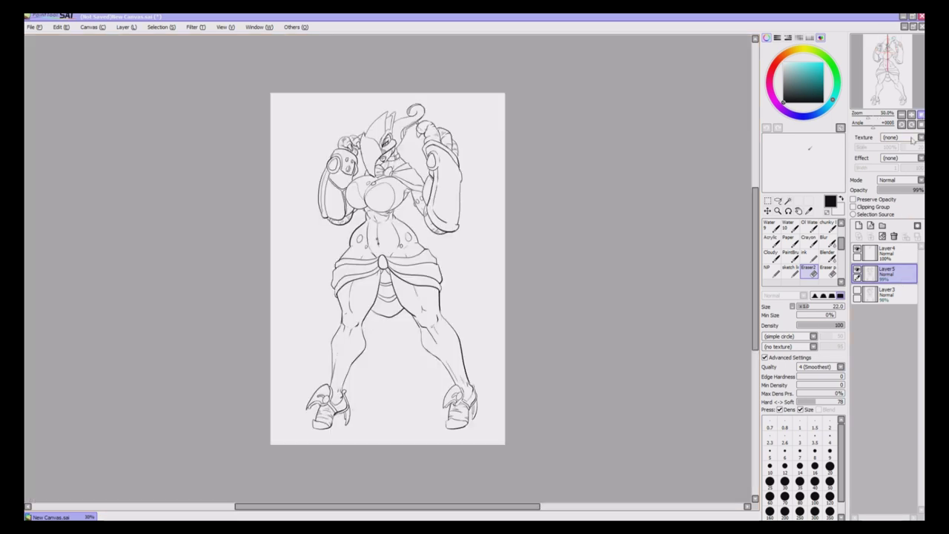
{"action": "left_click", "coordinate": [903, 254]}
{"action": "left_click", "coordinate": [871, 236]}
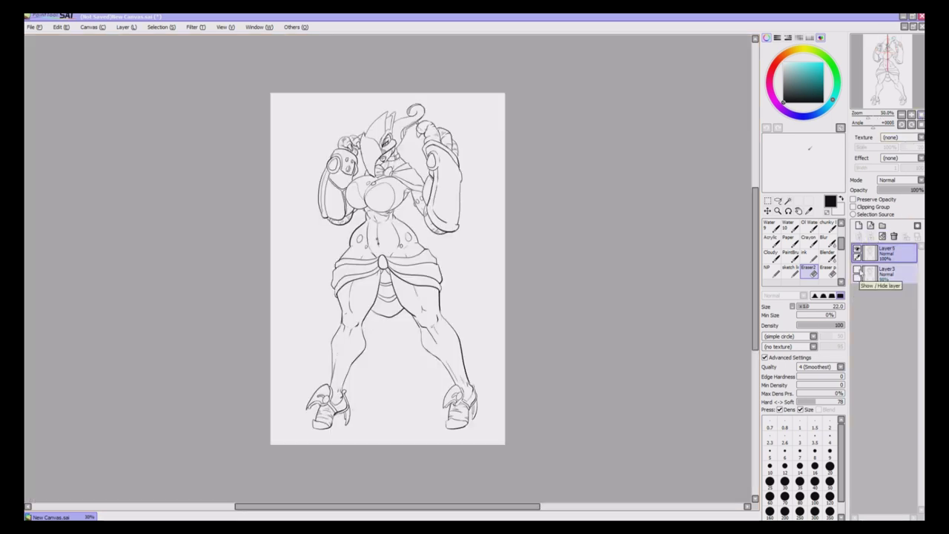
Compare the masked and unmasked versions by toggling their layers, leaving only the unmasked line art shown
{"action": "key", "text": "ctrl+plus"}
{"action": "key", "text": "ctrl+plus"}
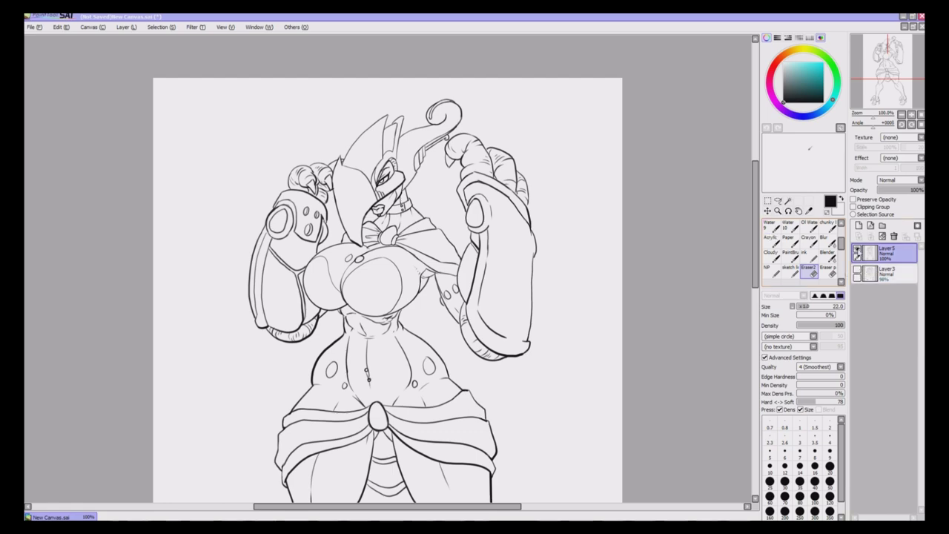
{"action": "left_click", "coordinate": [857, 250]}
{"action": "left_click", "coordinate": [858, 271]}
{"action": "left_click", "coordinate": [858, 272]}
{"action": "left_click", "coordinate": [858, 250]}
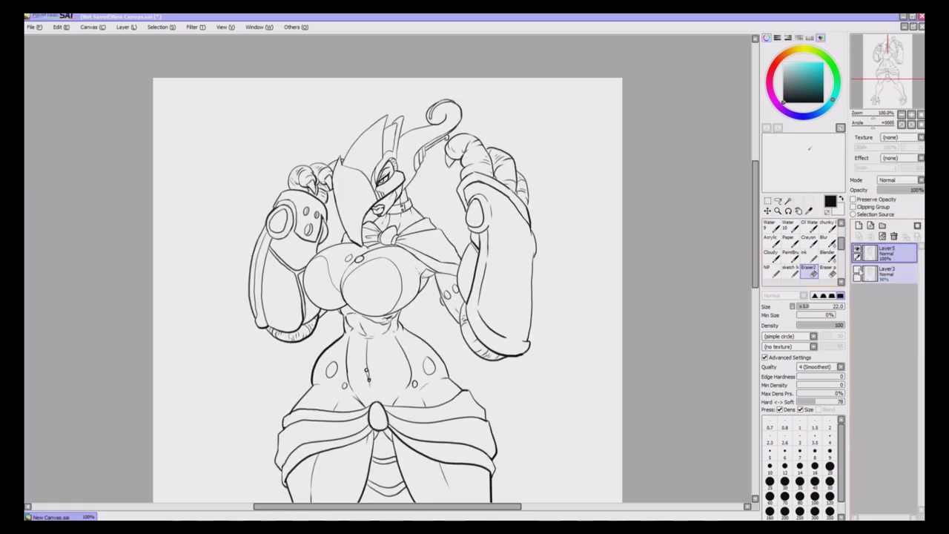
{"action": "left_click", "coordinate": [858, 271]}
{"action": "left_click", "coordinate": [858, 251]}
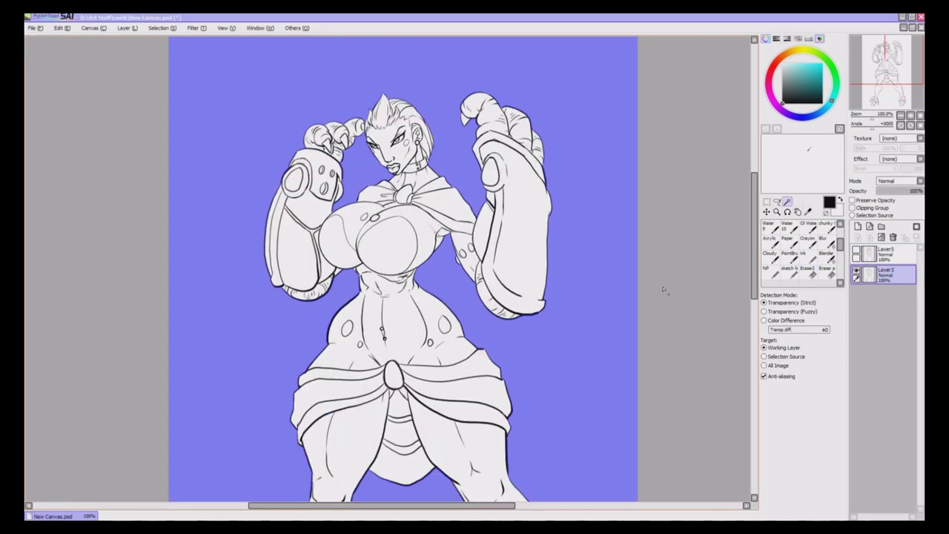
Add the gaps in the cloth hanging between the legs to the background selection
{"action": "scroll", "coordinate": [664, 289], "scroll_direction": "down", "scroll_amount": 3}
{"action": "left_click", "coordinate": [412, 324]}
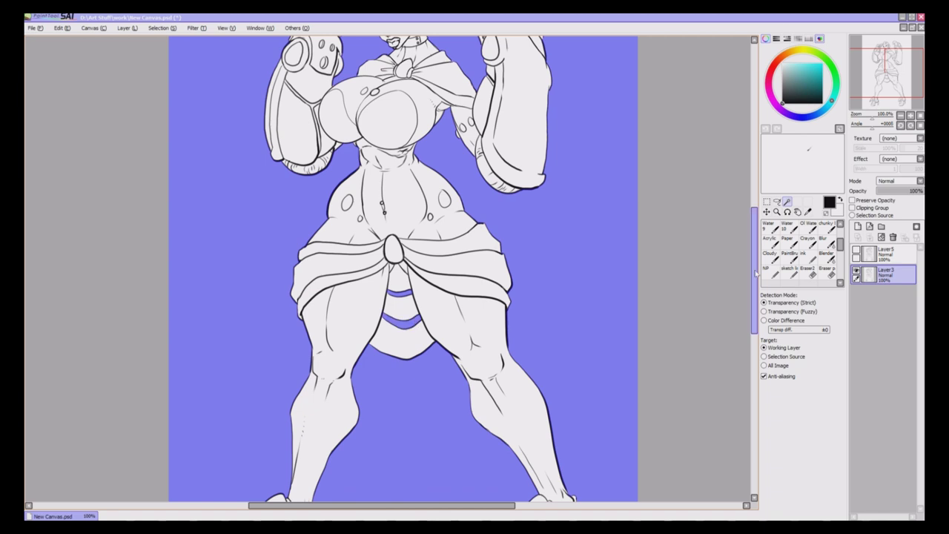
{"action": "left_click_drag", "start_coordinate": [755, 247], "coordinate": [755, 271]}
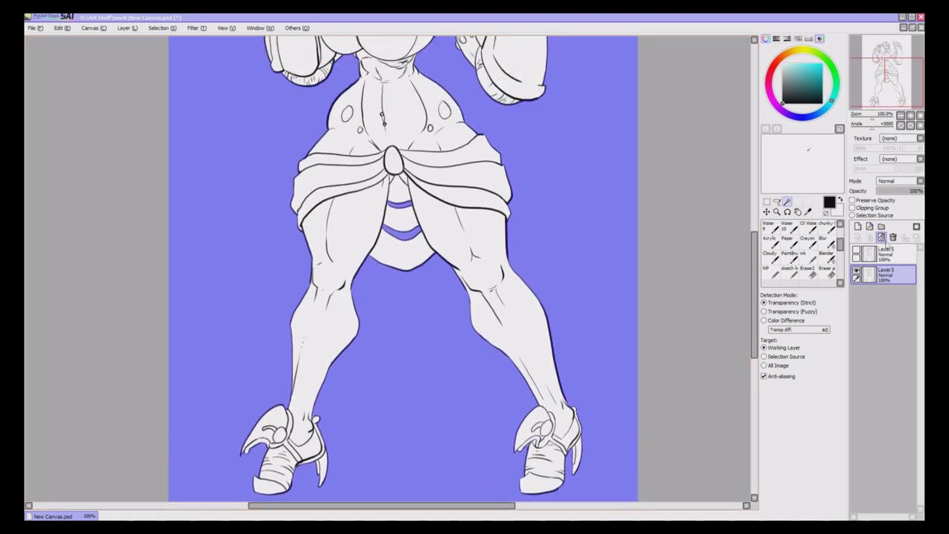
Fill the selected background and the cloth gaps with black on a new layer, and clear the selection
{"action": "left_click", "coordinate": [858, 227]}
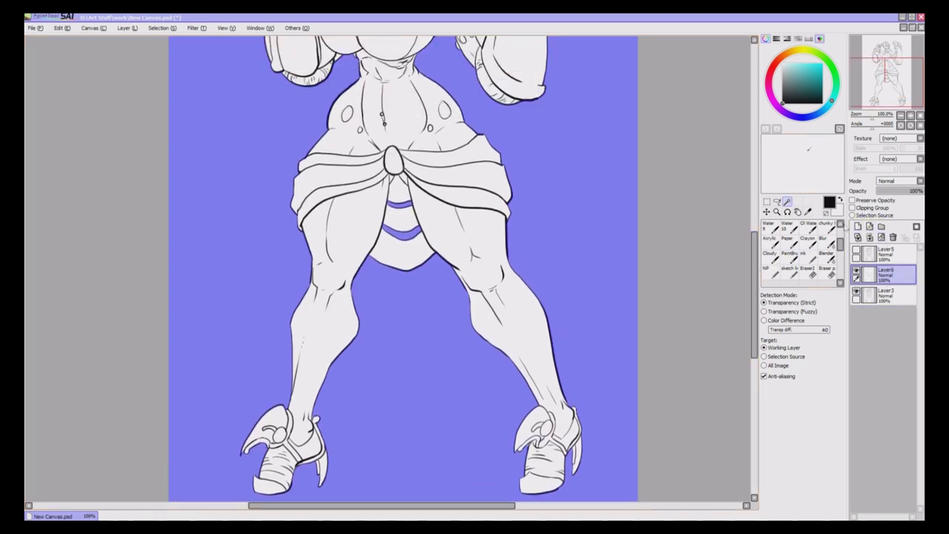
{"action": "left_click", "coordinate": [840, 225]}
{"action": "left_click", "coordinate": [840, 225]}
{"action": "left_click", "coordinate": [771, 243]}
{"action": "left_click", "coordinate": [568, 312]}
{"action": "left_click", "coordinate": [405, 235]}
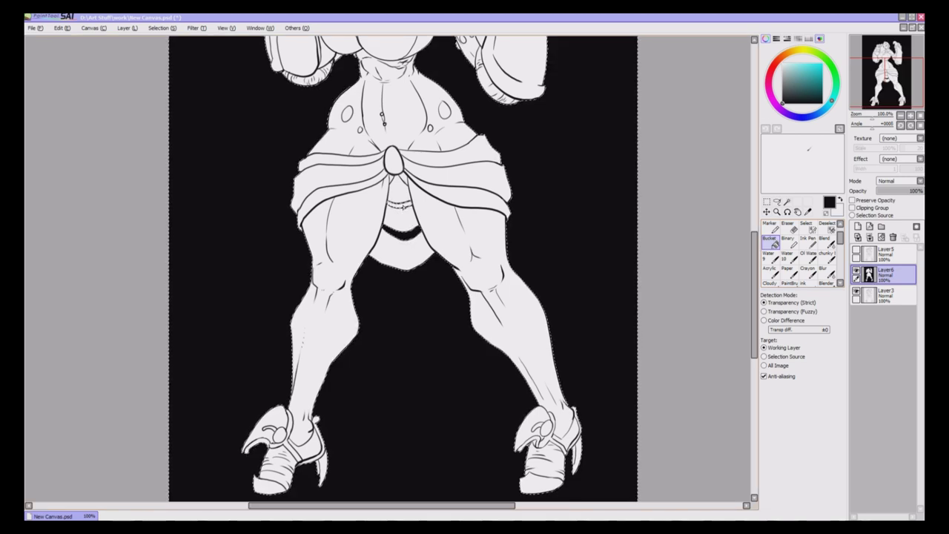
{"action": "left_click", "coordinate": [399, 205]}
{"action": "left_click_drag", "start_coordinate": [755, 253], "coordinate": [757, 188]}
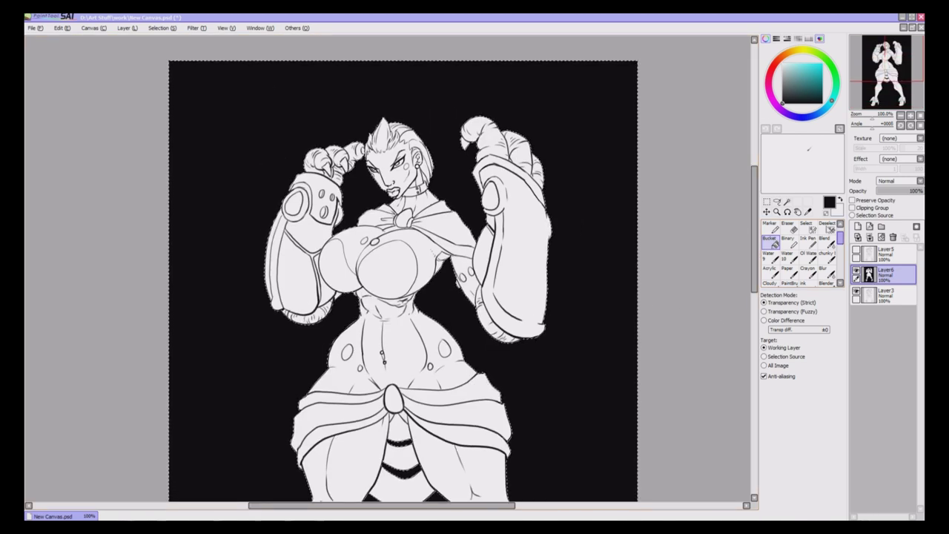
{"action": "left_click", "coordinate": [766, 202]}
{"action": "left_click", "coordinate": [736, 226]}
Add another new layer and select the figure's silhouette with the Magic Wand from the black background layer
{"action": "left_click", "coordinate": [857, 227]}
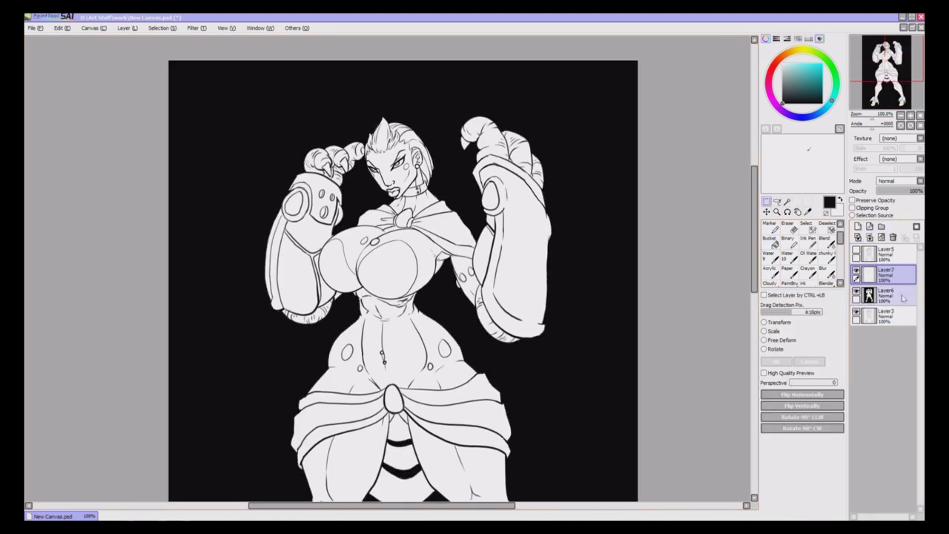
{"action": "left_click", "coordinate": [788, 201]}
{"action": "left_click", "coordinate": [893, 295]}
{"action": "left_click", "coordinate": [421, 253]}
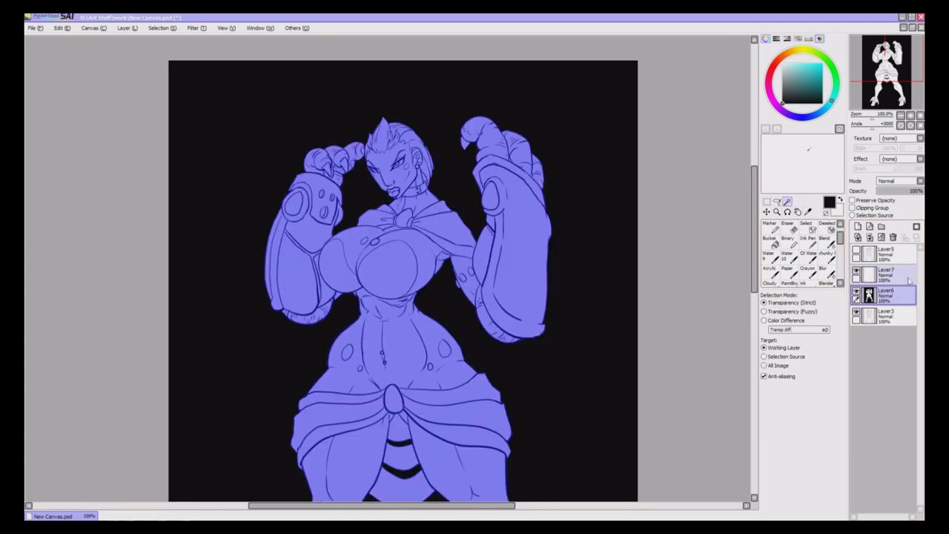
{"action": "left_click", "coordinate": [887, 275]}
Fill the silhouette with a muted brown on the new layer, deselect, and move the line art layer above it
{"action": "left_click", "coordinate": [804, 238]}
{"action": "left_click_drag", "start_coordinate": [780, 63], "coordinate": [784, 57]}
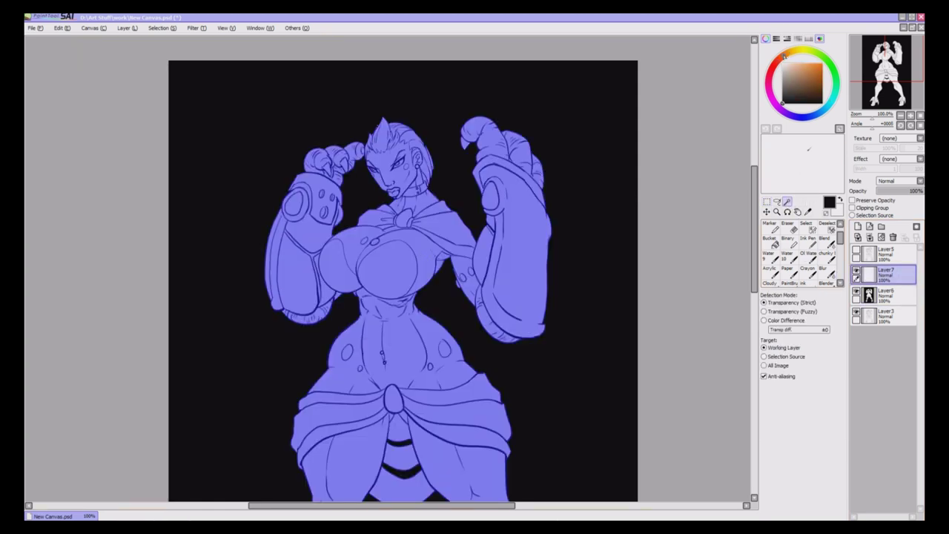
{"action": "left_click", "coordinate": [792, 73]}
{"action": "left_click", "coordinate": [772, 243]}
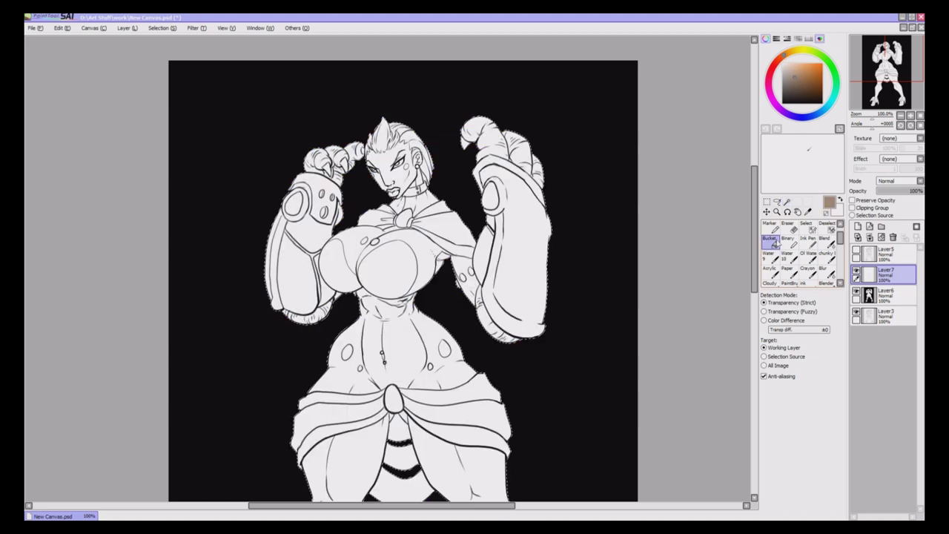
{"action": "left_click", "coordinate": [513, 287]}
{"action": "left_click", "coordinate": [767, 202]}
{"action": "left_click", "coordinate": [732, 228]}
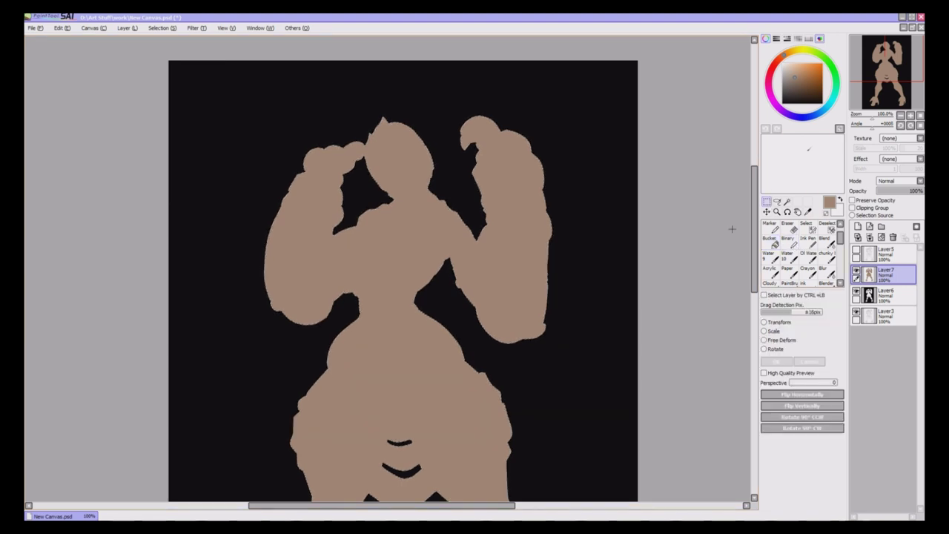
{"action": "left_click_drag", "start_coordinate": [905, 320], "coordinate": [903, 277]}
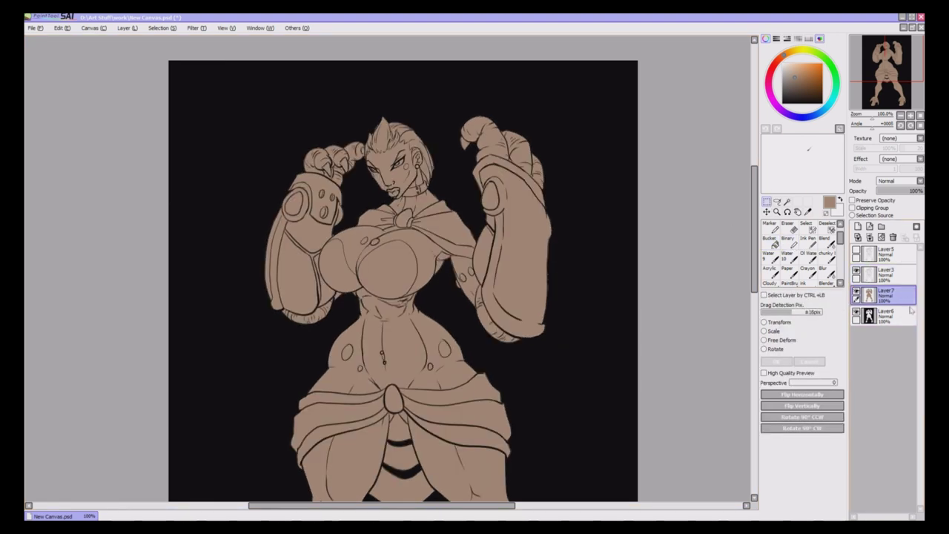
Clean up the base colour's edges around the arms, head and shoulders with the Eraser reduced to size 7
{"action": "key", "text": "ctrl+plus"}
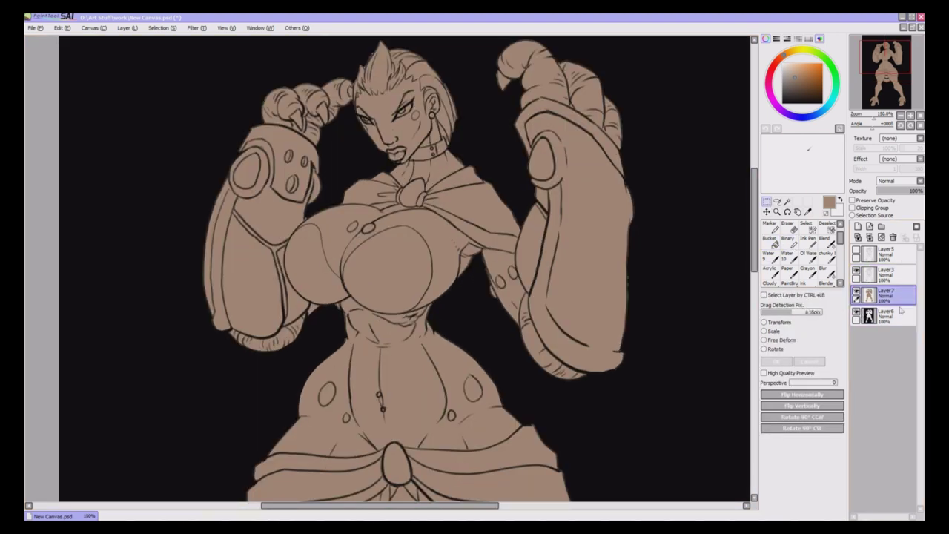
{"action": "left_click", "coordinate": [789, 231]}
{"action": "key", "text": "ctrl+plus"}
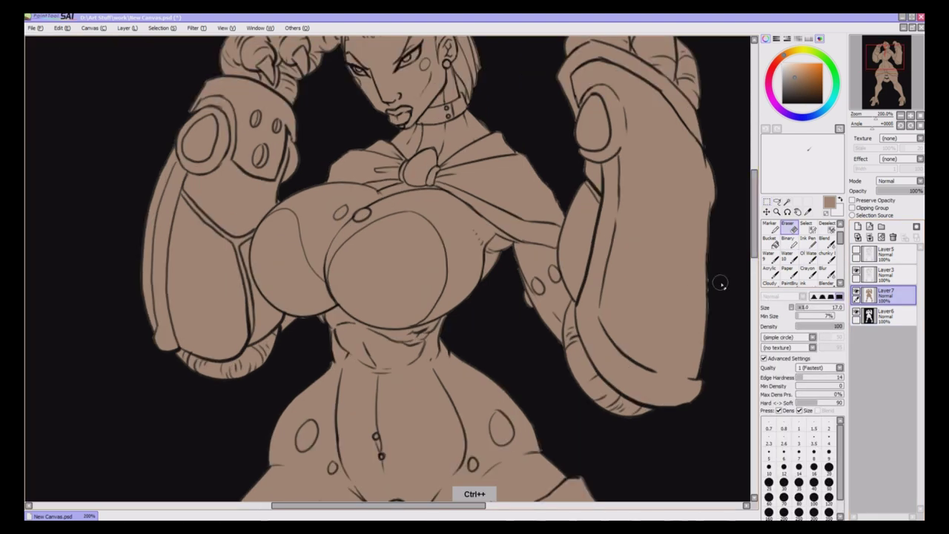
{"action": "key", "text": "ctrl+z"}
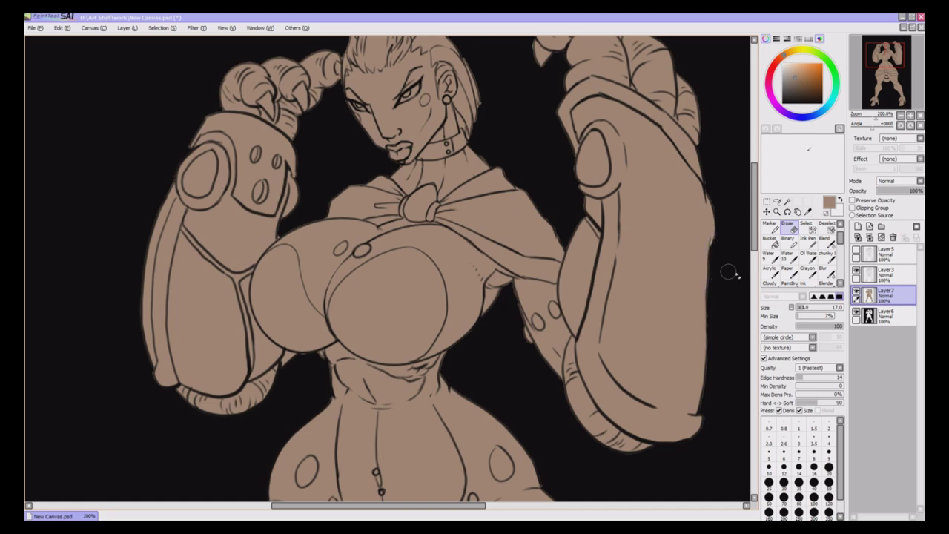
{"action": "key", "text": "ctrl+z"}
{"action": "left_click_drag", "start_coordinate": [755, 216], "coordinate": [754, 218]}
{"action": "key", "text": "ctrl+plus"}
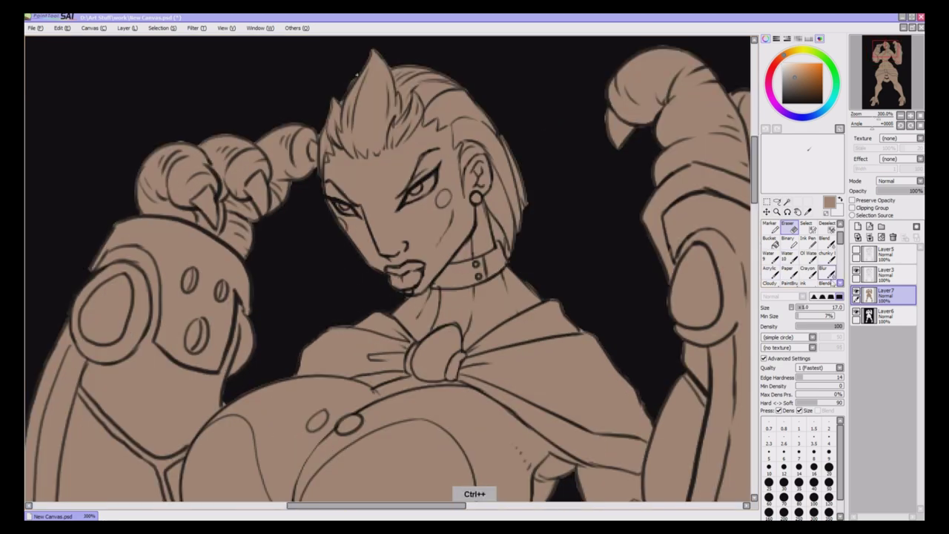
{"action": "left_click", "coordinate": [803, 307]}
{"action": "left_click_drag", "start_coordinate": [800, 307], "coordinate": [799, 308]}
{"action": "left_click_drag", "start_coordinate": [755, 194], "coordinate": [754, 181]}
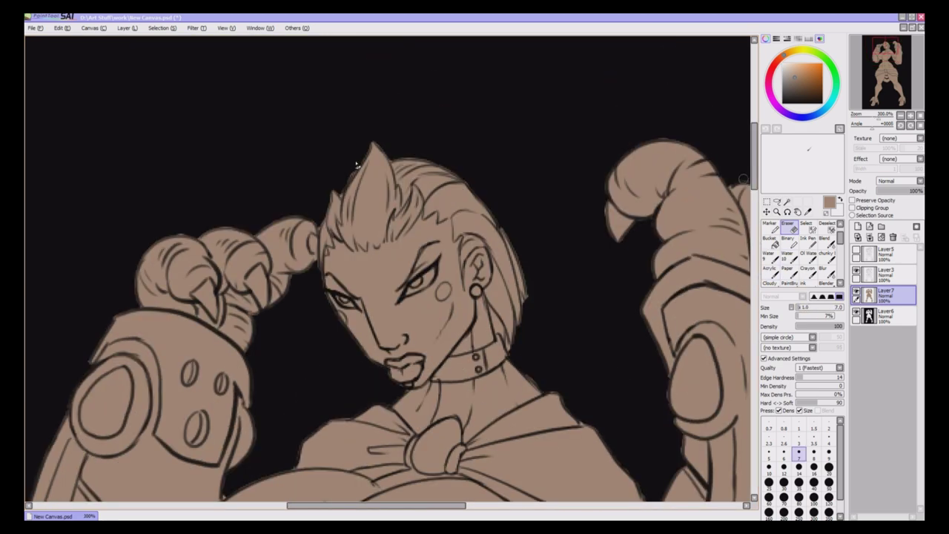
{"action": "key", "text": "ctrl+z"}
{"action": "scroll", "coordinate": [474, 363], "scroll_direction": "right", "scroll_amount": 2}
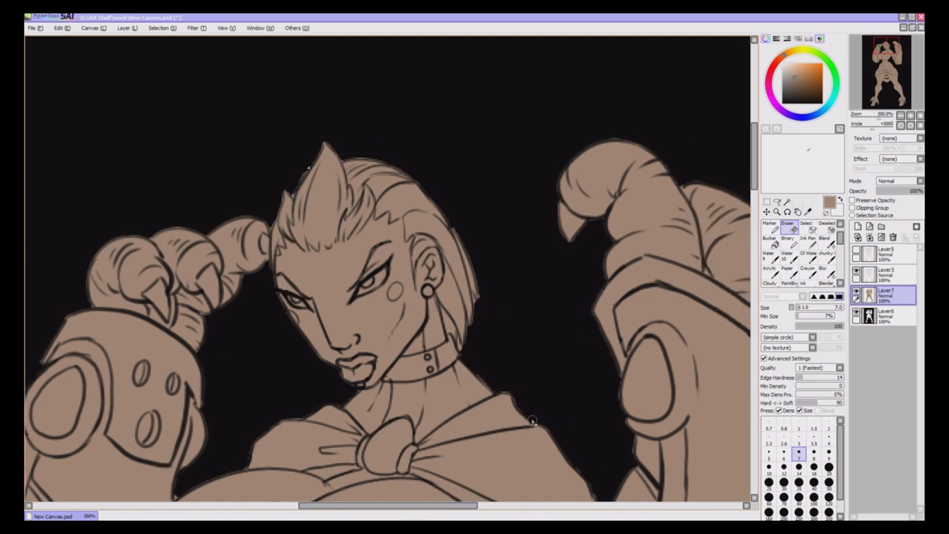
{"action": "scroll", "coordinate": [734, 200], "scroll_direction": "down", "scroll_amount": 4}
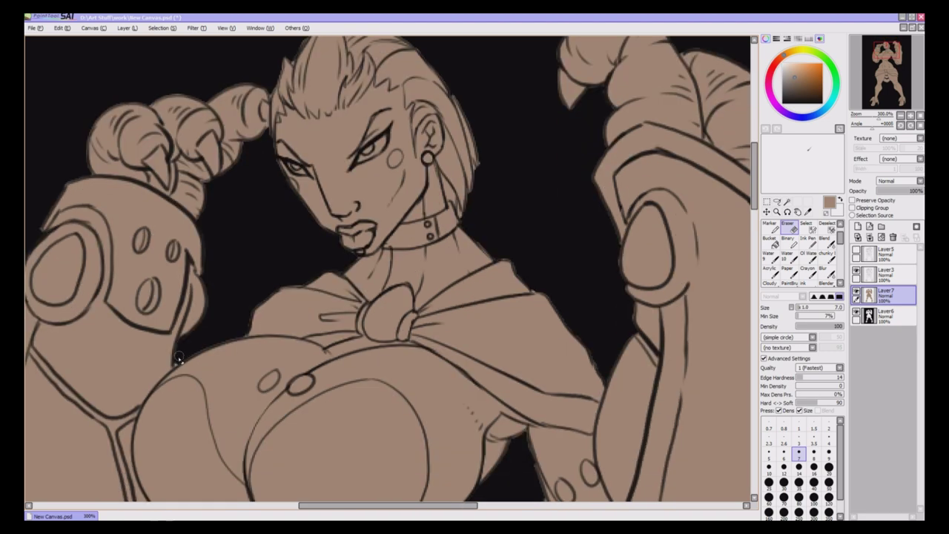
{"action": "left_click_drag", "start_coordinate": [421, 506], "coordinate": [465, 506]}
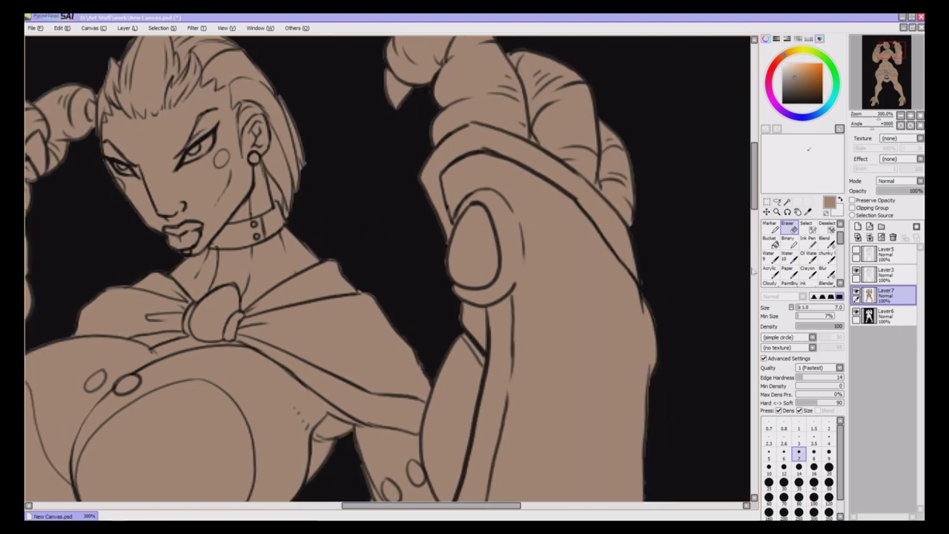
Clean up the base colour's outer edges from the feet up along the legs, hips and torso with the Eraser
{"action": "left_click_drag", "start_coordinate": [754, 169], "coordinate": [756, 388]}
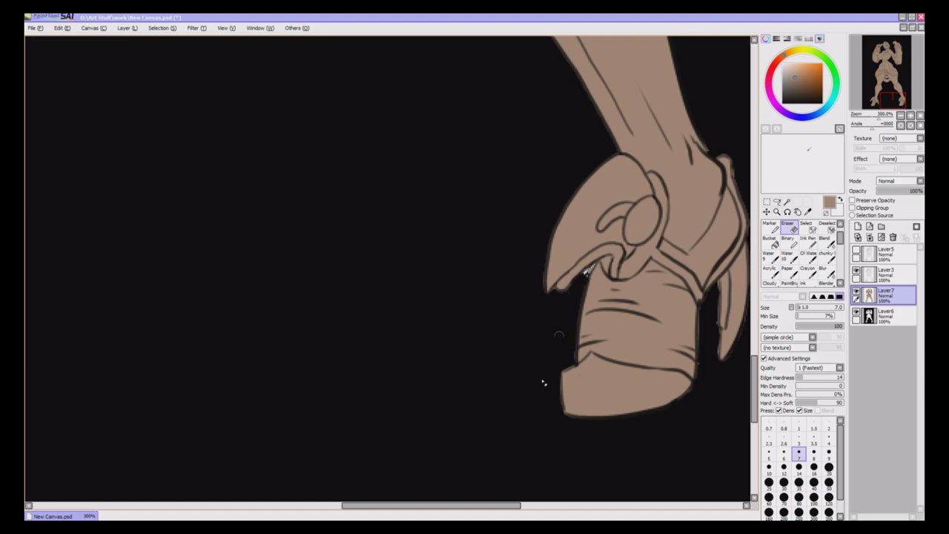
{"action": "mouse_move", "coordinate": [492, 506]}
{"action": "left_mouse_down"}
{"action": "mouse_move", "coordinate": [515, 505]}
{"action": "mouse_move", "coordinate": [402, 505]}
{"action": "left_mouse_up"}
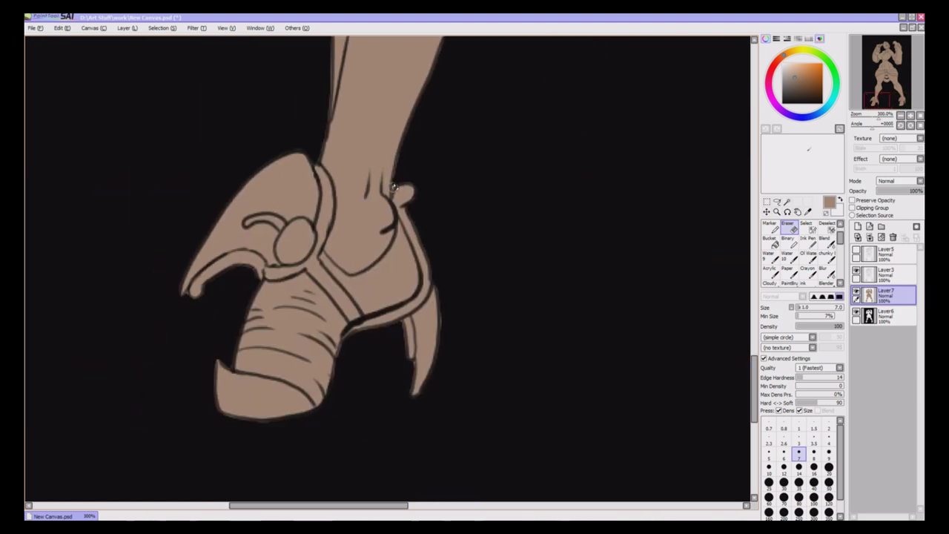
{"action": "left_click_drag", "start_coordinate": [755, 389], "coordinate": [756, 319]}
{"action": "scroll", "coordinate": [718, 242], "scroll_direction": "up", "scroll_amount": 5}
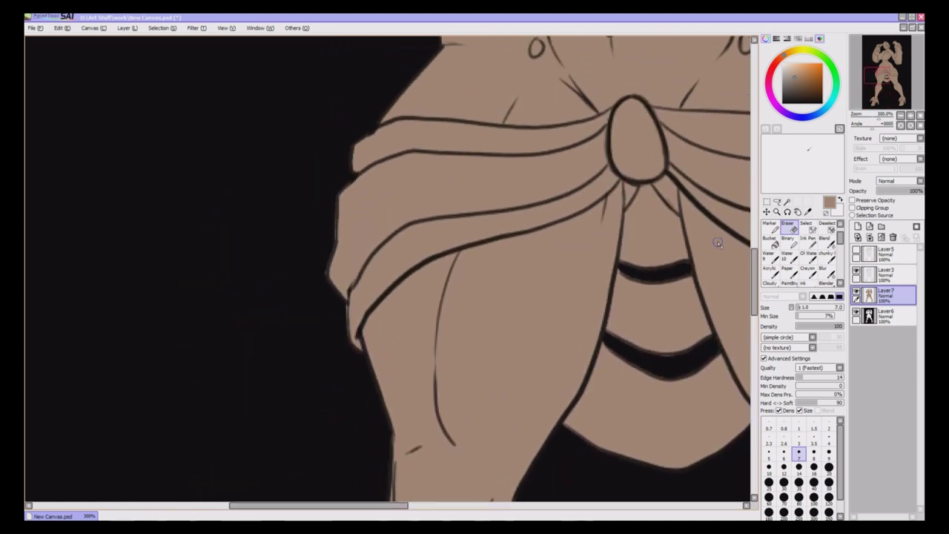
{"action": "scroll", "coordinate": [345, 319], "scroll_direction": "up", "scroll_amount": 15}
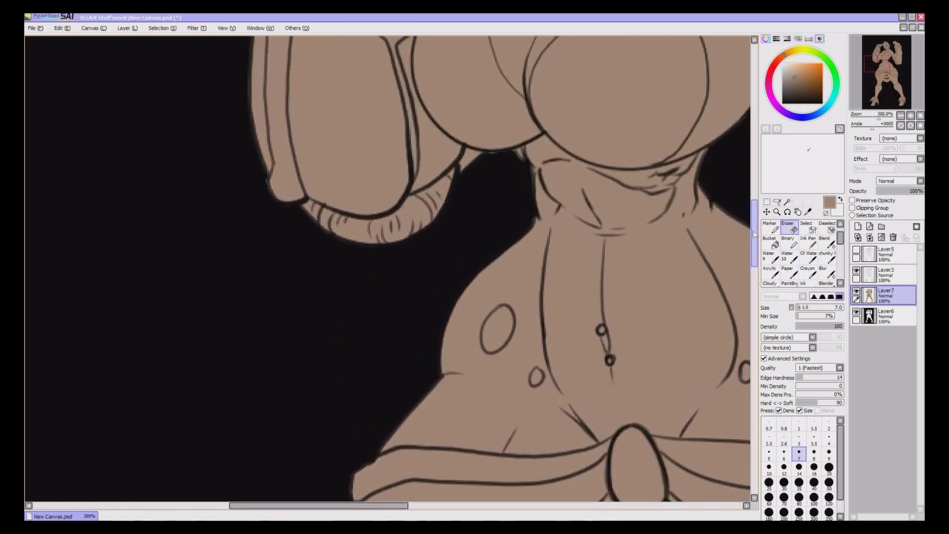
{"action": "scroll", "coordinate": [543, 223], "scroll_direction": "up", "scroll_amount": 8}
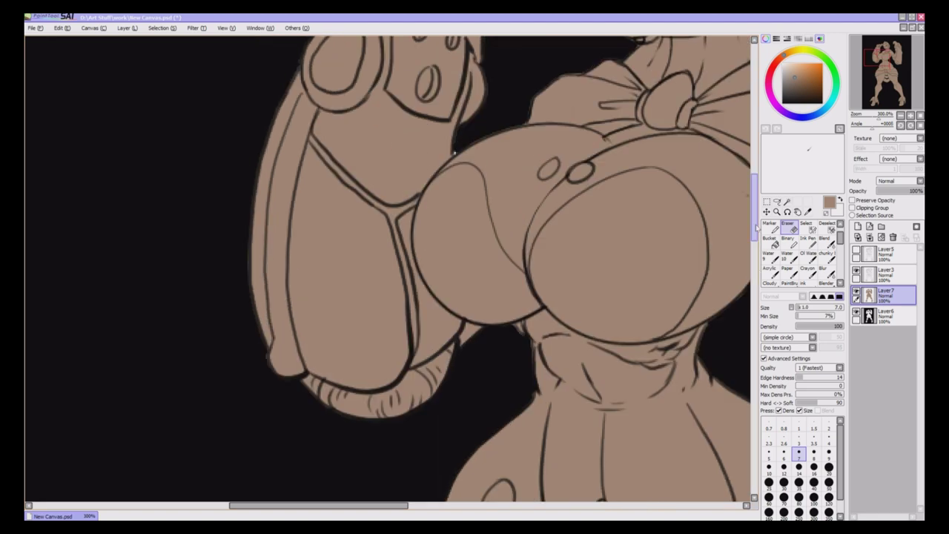
{"action": "left_click_drag", "start_coordinate": [757, 202], "coordinate": [758, 196]}
{"action": "left_click", "coordinate": [920, 117]}
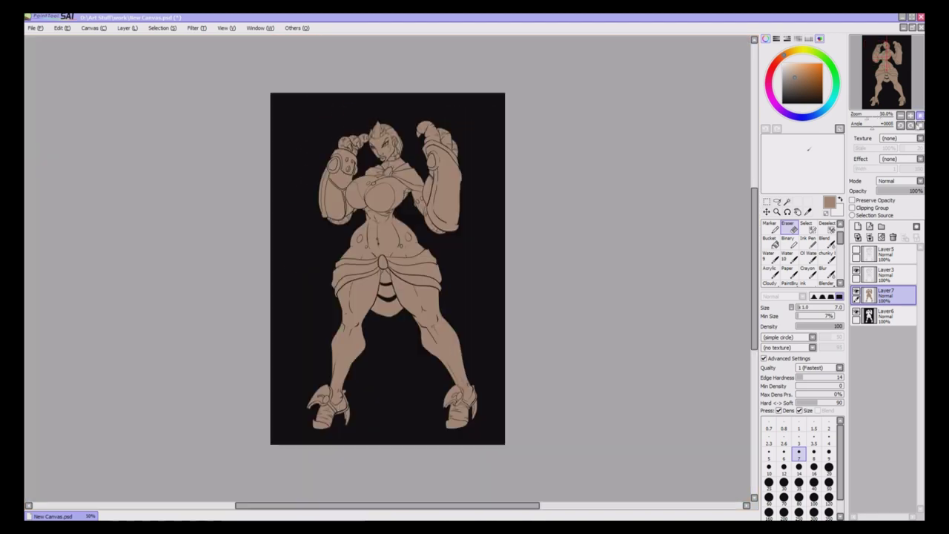
Hide the black background layer and add a new layer clipped to the brown base colour layer
{"action": "left_click", "coordinate": [856, 312]}
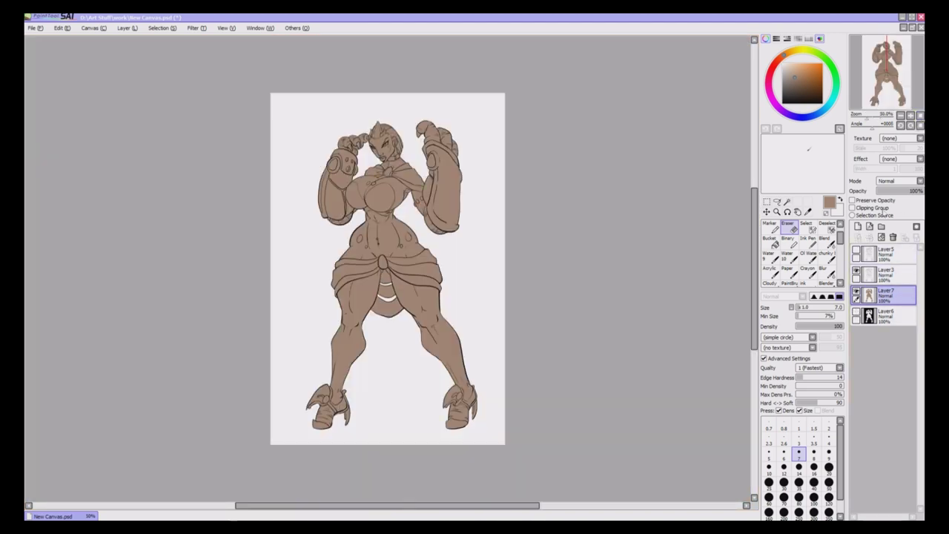
{"action": "left_click", "coordinate": [858, 226]}
{"action": "left_click", "coordinate": [853, 208]}
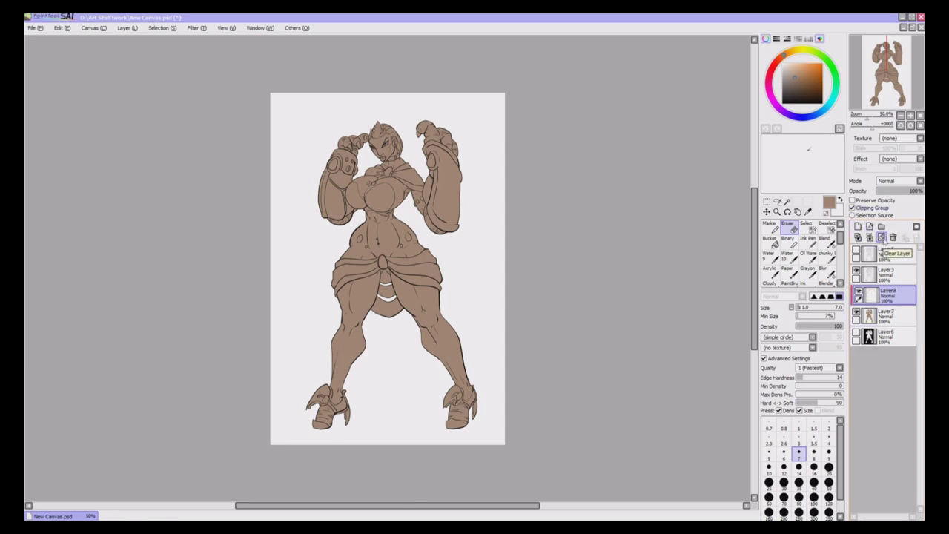
Paint dark reddish-brown shadows around both eyes on the clipped layer, using the Pen at size 9
{"action": "key", "text": "ctrl+plus"}
{"action": "key", "text": "ctrl+plus"}
{"action": "key", "text": "ctrl+plus"}
{"action": "key", "text": "ctrl+plus"}
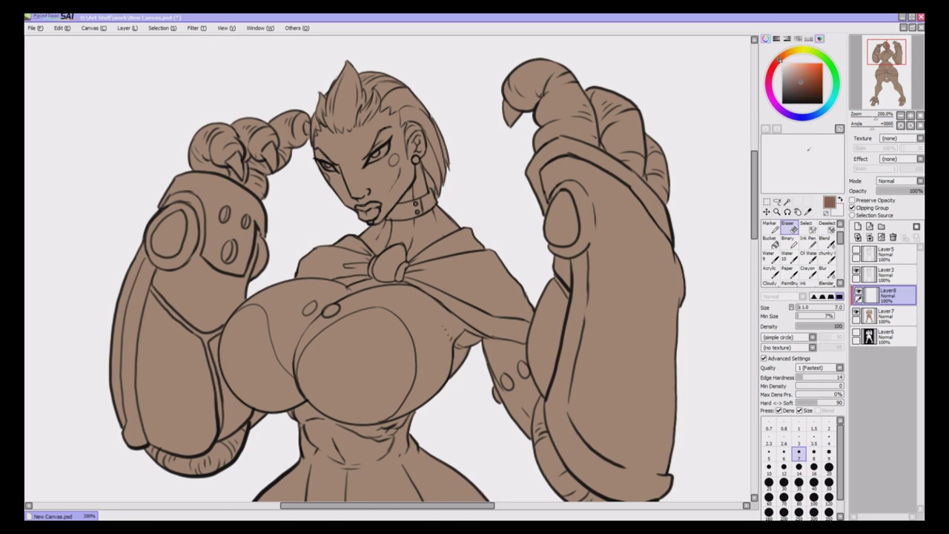
{"action": "left_click", "coordinate": [841, 224]}
{"action": "left_click", "coordinate": [771, 229]}
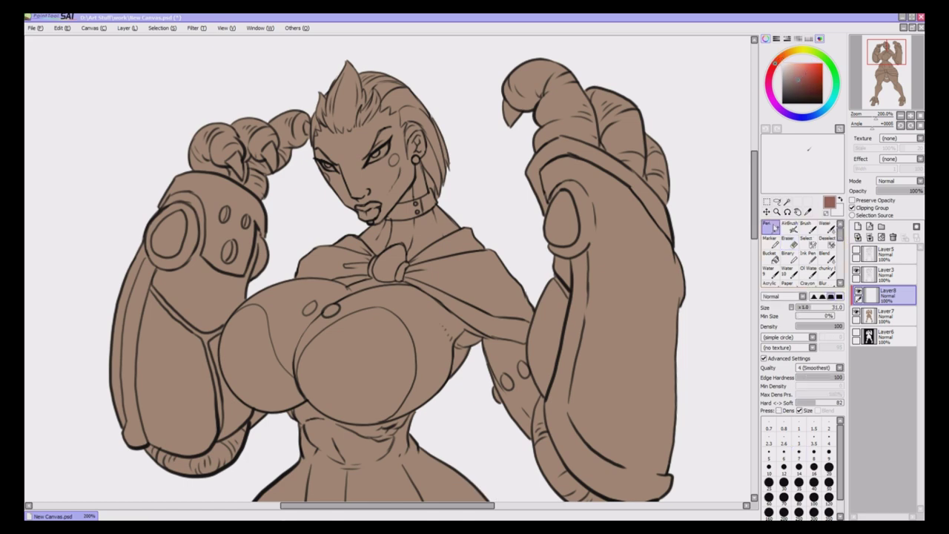
{"action": "key", "text": "ctrl+plus"}
{"action": "left_click_drag", "start_coordinate": [755, 209], "coordinate": [757, 191]}
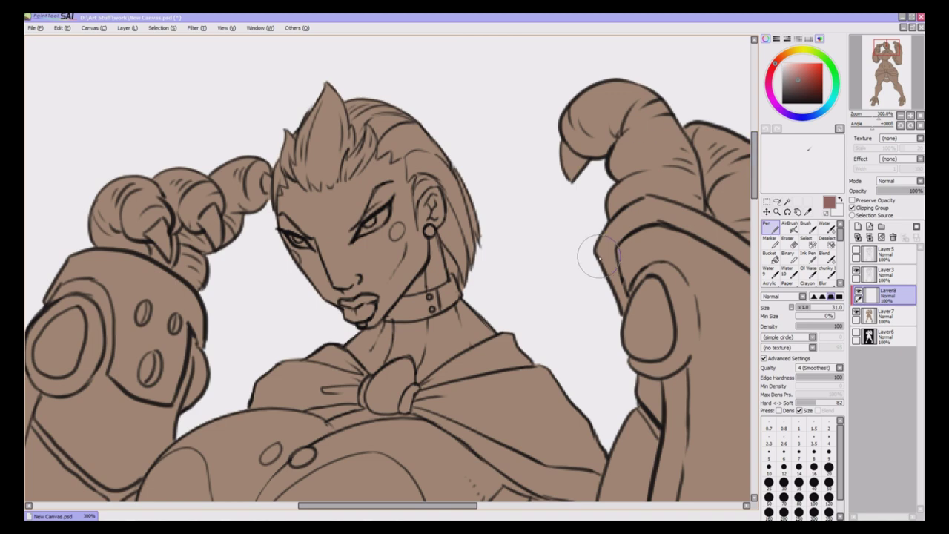
{"action": "key", "text": "alt+Tab"}
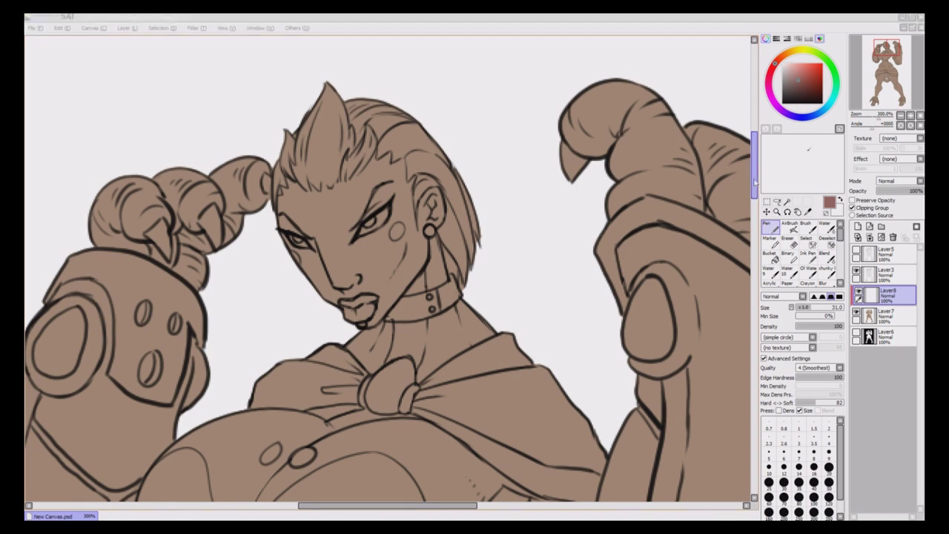
{"action": "left_click_drag", "start_coordinate": [755, 183], "coordinate": [755, 183]}
{"action": "left_click_drag", "start_coordinate": [809, 308], "coordinate": [801, 307]}
{"action": "key", "text": "bracketleft"}
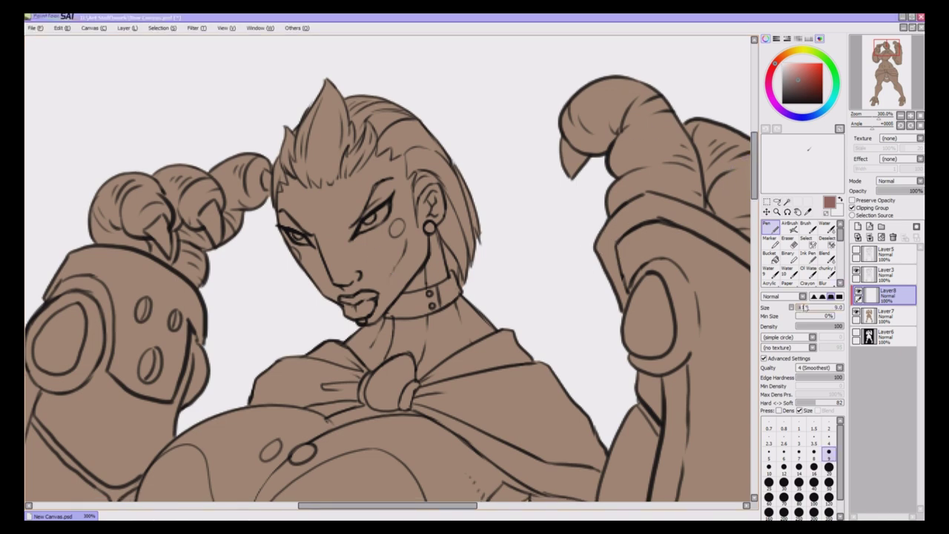
{"action": "key", "text": "ctrl+plus"}
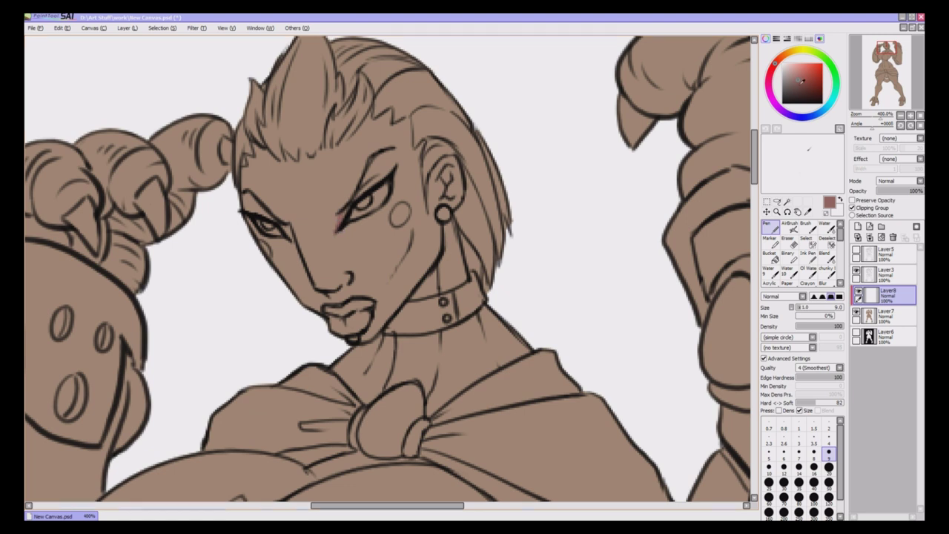
{"action": "mouse_move", "coordinate": [340, 228]}
{"action": "left_mouse_down"}
{"action": "mouse_move", "coordinate": [371, 169]}
{"action": "mouse_move", "coordinate": [400, 148]}
{"action": "mouse_move", "coordinate": [390, 160]}
{"action": "left_mouse_up"}
{"action": "mouse_move", "coordinate": [361, 194]}
{"action": "left_mouse_down"}
{"action": "mouse_move", "coordinate": [389, 164]}
{"action": "mouse_move", "coordinate": [380, 160]}
{"action": "mouse_move", "coordinate": [372, 214]}
{"action": "mouse_move", "coordinate": [336, 234]}
{"action": "mouse_move", "coordinate": [379, 213]}
{"action": "mouse_move", "coordinate": [395, 152]}
{"action": "left_mouse_up"}
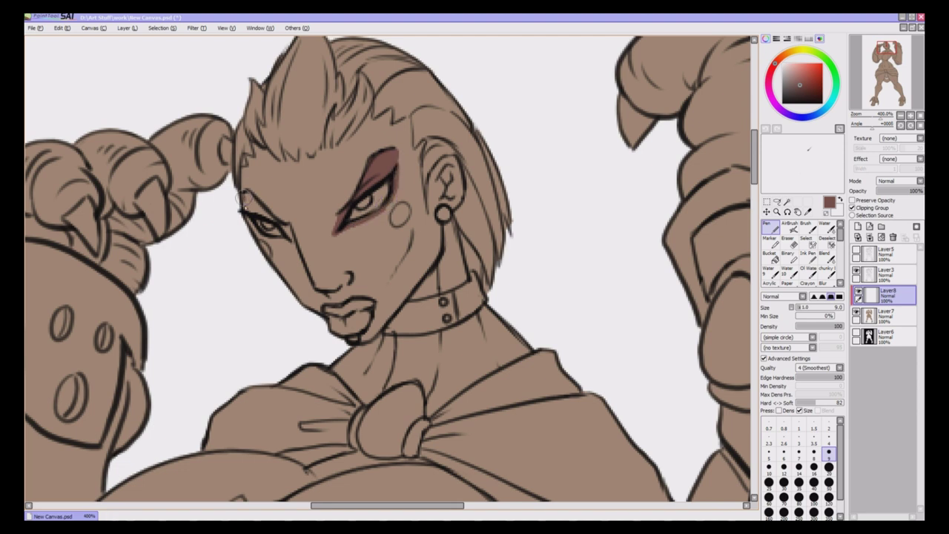
{"action": "mouse_move", "coordinate": [241, 195]}
{"action": "left_mouse_down"}
{"action": "mouse_move", "coordinate": [276, 222]}
{"action": "mouse_move", "coordinate": [256, 225]}
{"action": "mouse_move", "coordinate": [273, 237]}
{"action": "left_mouse_up"}
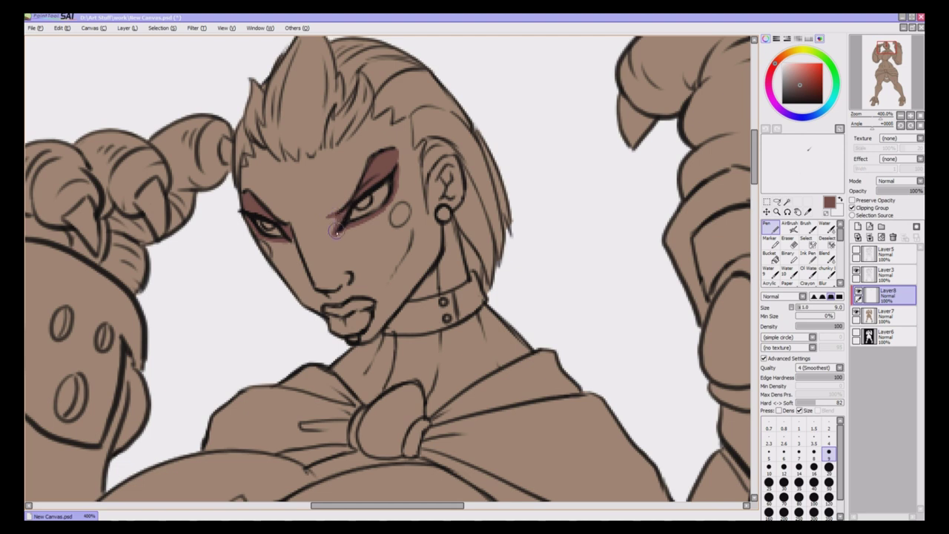
Shade the nose, lips, cheek line, inner ear and round cheek mark with the same reddish brown
{"action": "mouse_move", "coordinate": [326, 291]}
{"action": "left_mouse_down"}
{"action": "mouse_move", "coordinate": [348, 278]}
{"action": "mouse_move", "coordinate": [331, 308]}
{"action": "mouse_move", "coordinate": [370, 305]}
{"action": "mouse_move", "coordinate": [334, 313]}
{"action": "mouse_move", "coordinate": [341, 330]}
{"action": "mouse_move", "coordinate": [363, 327]}
{"action": "mouse_move", "coordinate": [364, 340]}
{"action": "mouse_move", "coordinate": [409, 252]}
{"action": "left_mouse_up"}
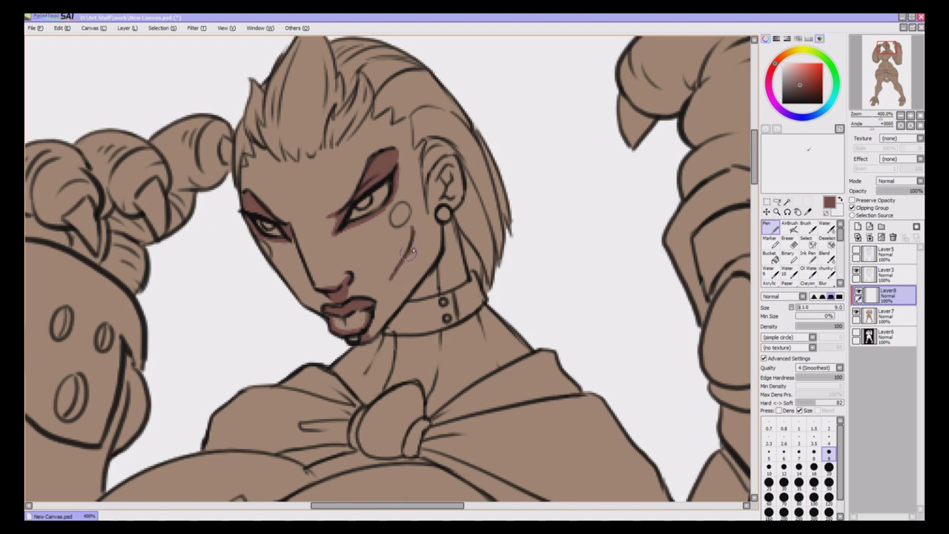
{"action": "mouse_move", "coordinate": [437, 185]}
{"action": "left_mouse_down"}
{"action": "mouse_move", "coordinate": [448, 175]}
{"action": "mouse_move", "coordinate": [447, 185]}
{"action": "left_mouse_up"}
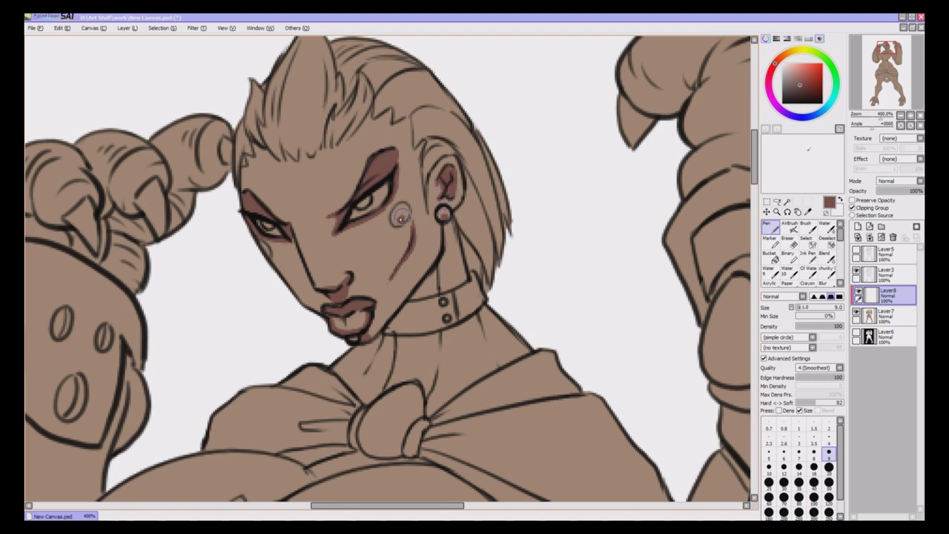
{"action": "left_click_drag", "start_coordinate": [400, 216], "coordinate": [405, 208]}
Shade the neck and collar under the jaw, erase a thin highlight along the collar's upper edge, and add neck muscle shadows
{"action": "mouse_move", "coordinate": [363, 346]}
{"action": "left_mouse_down"}
{"action": "mouse_move", "coordinate": [384, 366]}
{"action": "mouse_move", "coordinate": [440, 346]}
{"action": "mouse_move", "coordinate": [471, 264]}
{"action": "mouse_move", "coordinate": [455, 236]}
{"action": "mouse_move", "coordinate": [451, 268]}
{"action": "mouse_move", "coordinate": [451, 232]}
{"action": "mouse_move", "coordinate": [454, 273]}
{"action": "mouse_move", "coordinate": [409, 308]}
{"action": "mouse_move", "coordinate": [443, 285]}
{"action": "mouse_move", "coordinate": [441, 304]}
{"action": "mouse_move", "coordinate": [407, 311]}
{"action": "mouse_move", "coordinate": [369, 344]}
{"action": "mouse_move", "coordinate": [420, 345]}
{"action": "mouse_move", "coordinate": [434, 324]}
{"action": "left_mouse_up"}
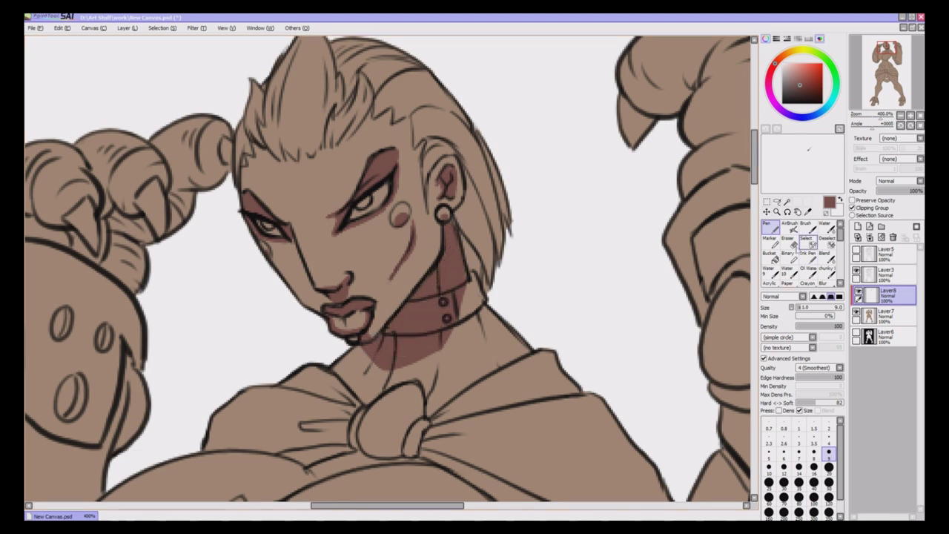
{"action": "key", "text": "e"}
{"action": "left_click_drag", "start_coordinate": [465, 289], "coordinate": [419, 301]}
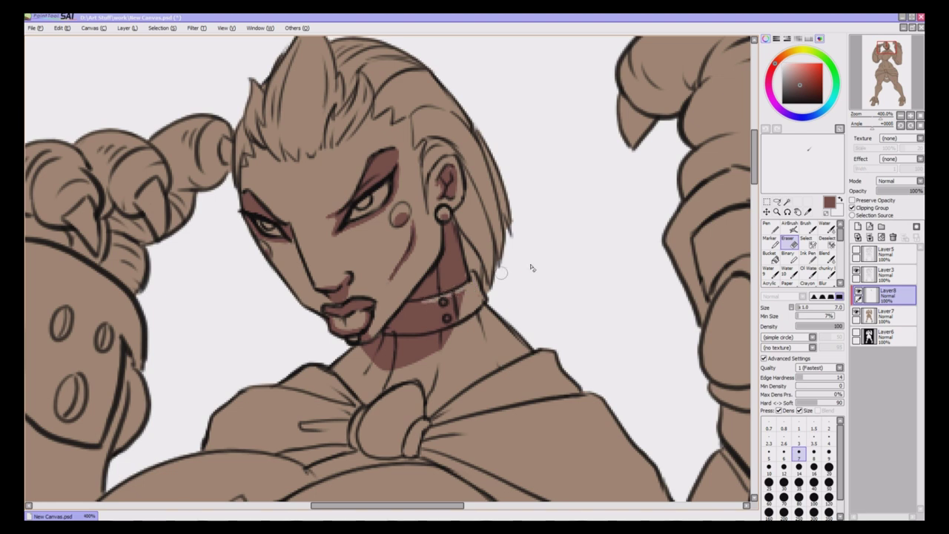
{"action": "left_click", "coordinate": [769, 226]}
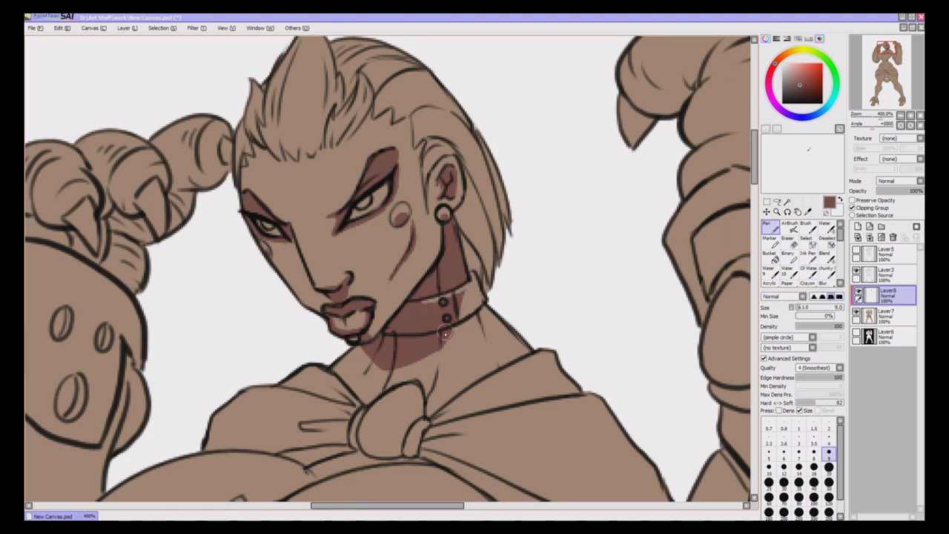
{"action": "mouse_move", "coordinate": [441, 343]}
{"action": "left_mouse_down"}
{"action": "mouse_move", "coordinate": [438, 365]}
{"action": "mouse_move", "coordinate": [404, 363]}
{"action": "mouse_move", "coordinate": [386, 382]}
{"action": "mouse_move", "coordinate": [368, 361]}
{"action": "left_mouse_up"}
{"action": "left_click_drag", "start_coordinate": [488, 343], "coordinate": [504, 359]}
{"action": "left_click_drag", "start_coordinate": [426, 391], "coordinate": [431, 385]}
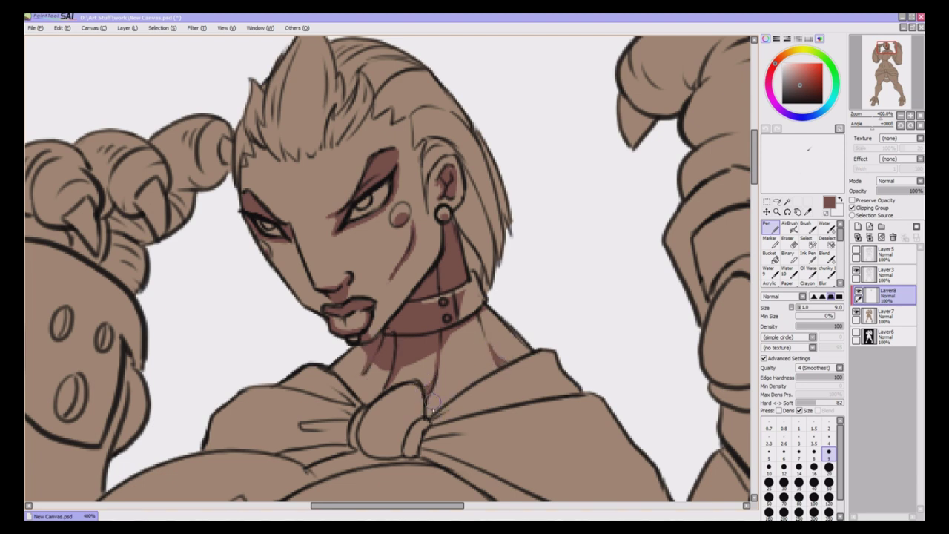
Paint tapered reddish-brown shadow strands through the front crest, the swept-back hair and the hair behind the ear
{"action": "scroll", "coordinate": [437, 406], "scroll_direction": "up", "scroll_amount": 3}
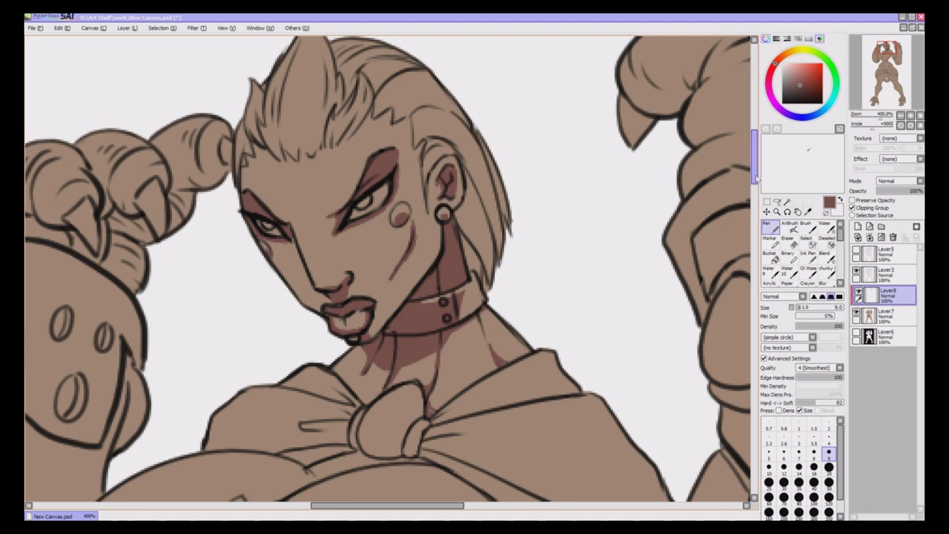
{"action": "mouse_move", "coordinate": [266, 159]}
{"action": "left_mouse_down"}
{"action": "mouse_move", "coordinate": [281, 194]}
{"action": "mouse_move", "coordinate": [330, 175]}
{"action": "mouse_move", "coordinate": [309, 199]}
{"action": "mouse_move", "coordinate": [291, 174]}
{"action": "mouse_move", "coordinate": [272, 172]}
{"action": "mouse_move", "coordinate": [277, 208]}
{"action": "mouse_move", "coordinate": [262, 197]}
{"action": "mouse_move", "coordinate": [283, 229]}
{"action": "mouse_move", "coordinate": [276, 193]}
{"action": "mouse_move", "coordinate": [291, 219]}
{"action": "mouse_move", "coordinate": [305, 200]}
{"action": "mouse_move", "coordinate": [312, 219]}
{"action": "mouse_move", "coordinate": [289, 196]}
{"action": "mouse_move", "coordinate": [319, 197]}
{"action": "mouse_move", "coordinate": [283, 191]}
{"action": "mouse_move", "coordinate": [303, 192]}
{"action": "mouse_move", "coordinate": [289, 181]}
{"action": "mouse_move", "coordinate": [299, 147]}
{"action": "mouse_move", "coordinate": [276, 200]}
{"action": "mouse_move", "coordinate": [266, 185]}
{"action": "mouse_move", "coordinate": [313, 164]}
{"action": "left_mouse_up"}
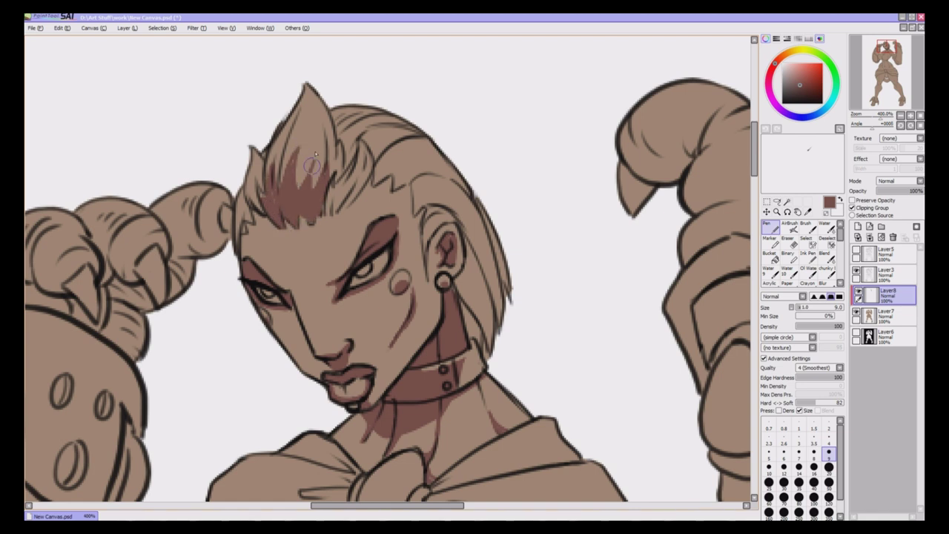
{"action": "left_click_drag", "start_coordinate": [313, 198], "coordinate": [339, 157]}
{"action": "mouse_move", "coordinate": [326, 215]}
{"action": "left_mouse_down"}
{"action": "mouse_move", "coordinate": [366, 171]}
{"action": "mouse_move", "coordinate": [262, 209]}
{"action": "mouse_move", "coordinate": [254, 180]}
{"action": "mouse_move", "coordinate": [261, 196]}
{"action": "mouse_move", "coordinate": [375, 181]}
{"action": "mouse_move", "coordinate": [394, 170]}
{"action": "mouse_move", "coordinate": [375, 175]}
{"action": "mouse_move", "coordinate": [407, 138]}
{"action": "mouse_move", "coordinate": [372, 148]}
{"action": "mouse_move", "coordinate": [376, 157]}
{"action": "mouse_move", "coordinate": [371, 138]}
{"action": "mouse_move", "coordinate": [389, 126]}
{"action": "mouse_move", "coordinate": [344, 134]}
{"action": "left_mouse_up"}
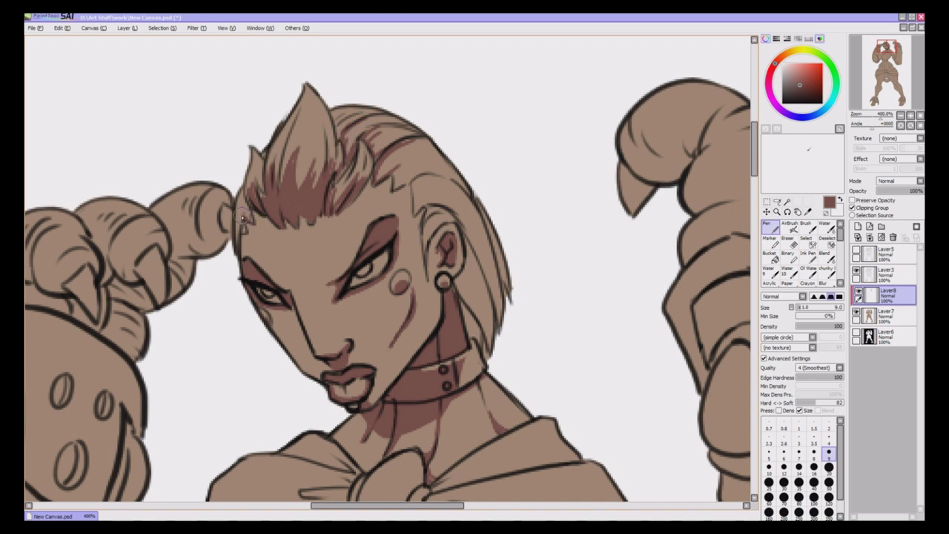
{"action": "mouse_move", "coordinate": [442, 211]}
{"action": "left_mouse_down"}
{"action": "mouse_move", "coordinate": [430, 204]}
{"action": "mouse_move", "coordinate": [456, 212]}
{"action": "mouse_move", "coordinate": [481, 246]}
{"action": "mouse_move", "coordinate": [490, 217]}
{"action": "mouse_move", "coordinate": [505, 297]}
{"action": "mouse_move", "coordinate": [499, 322]}
{"action": "mouse_move", "coordinate": [465, 236]}
{"action": "mouse_move", "coordinate": [466, 283]}
{"action": "mouse_move", "coordinate": [481, 267]}
{"action": "mouse_move", "coordinate": [489, 319]}
{"action": "mouse_move", "coordinate": [487, 302]}
{"action": "left_mouse_up"}
Erase the base colour spilling past the hair tips beside the neck on the brown base layer
{"action": "left_click", "coordinate": [884, 317]}
{"action": "left_click", "coordinate": [789, 243]}
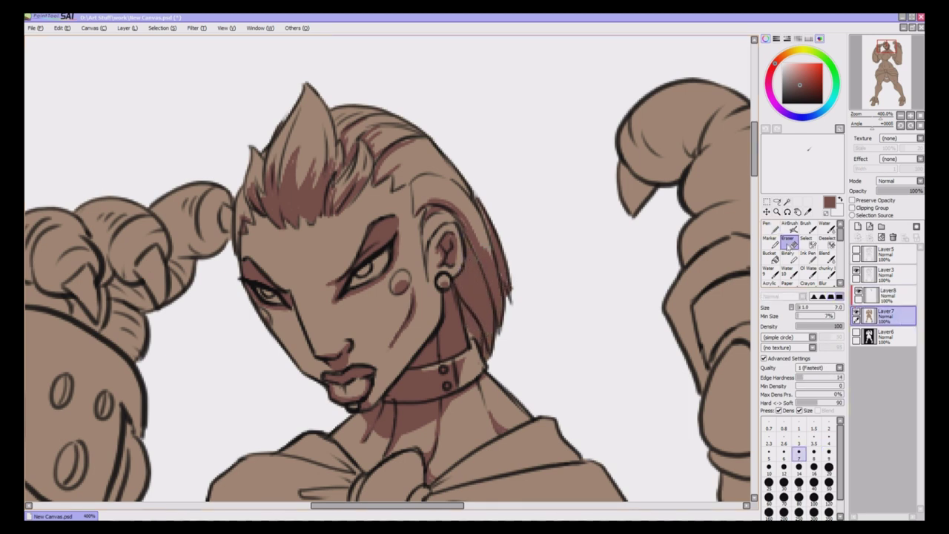
{"action": "left_click_drag", "start_coordinate": [486, 345], "coordinate": [488, 356]}
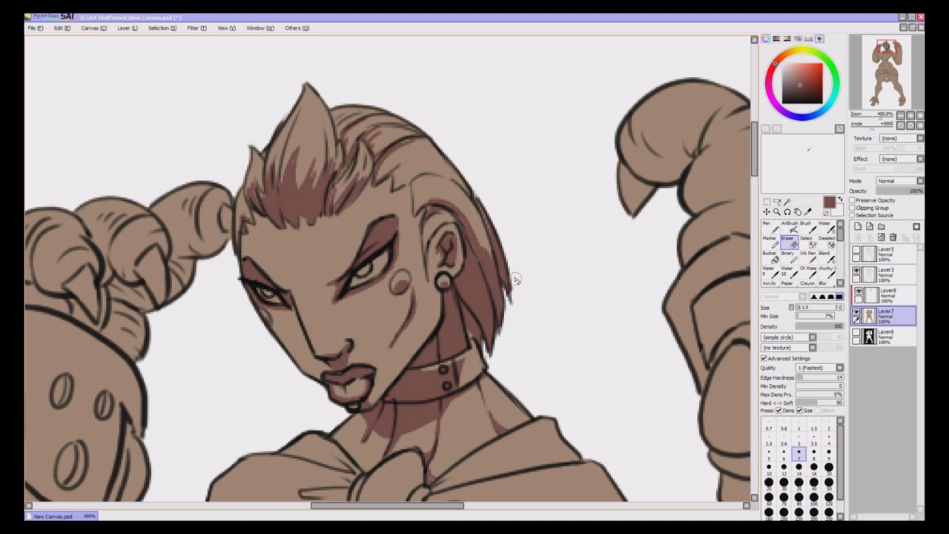
Add more reddish-brown shadow to the hair around and behind the ear on the clipped shadow layer
{"action": "left_click", "coordinate": [897, 294]}
{"action": "left_click", "coordinate": [768, 224]}
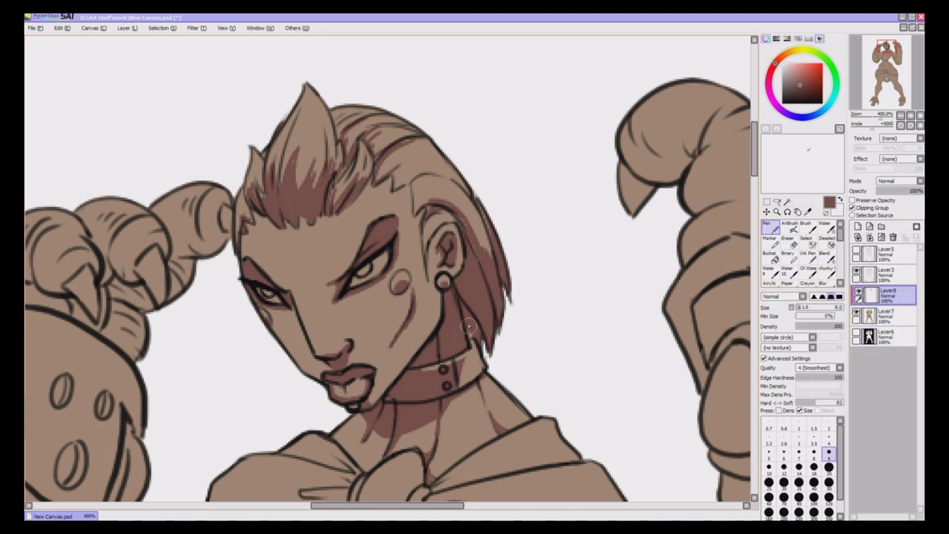
{"action": "left_click_drag", "start_coordinate": [443, 218], "coordinate": [424, 230]}
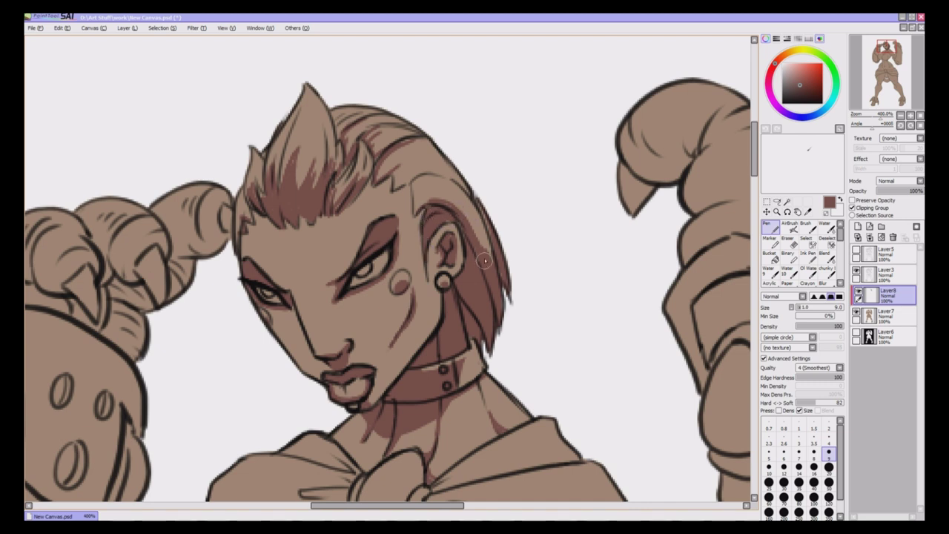
{"action": "left_click_drag", "start_coordinate": [484, 261], "coordinate": [476, 246]}
{"action": "mouse_move", "coordinate": [415, 210]}
{"action": "left_mouse_down"}
{"action": "mouse_move", "coordinate": [431, 173]}
{"action": "mouse_move", "coordinate": [412, 180]}
{"action": "left_mouse_up"}
Shade the lower body and side fold of the shawl's knot, keeping its upper part light
{"action": "scroll", "coordinate": [397, 188], "scroll_direction": "down", "scroll_amount": 5}
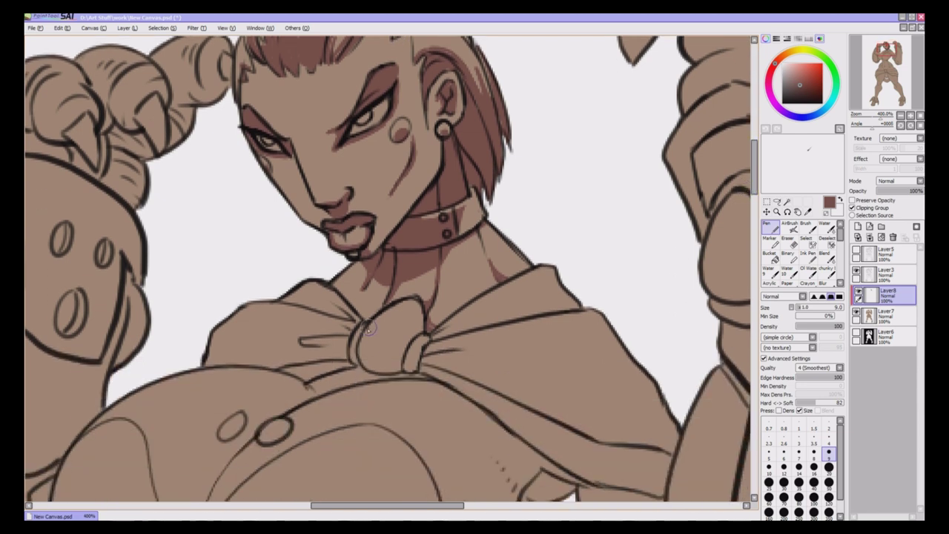
{"action": "mouse_move", "coordinate": [400, 343]}
{"action": "left_mouse_down"}
{"action": "mouse_move", "coordinate": [415, 301]}
{"action": "mouse_move", "coordinate": [420, 327]}
{"action": "mouse_move", "coordinate": [409, 341]}
{"action": "mouse_move", "coordinate": [389, 341]}
{"action": "mouse_move", "coordinate": [380, 358]}
{"action": "mouse_move", "coordinate": [369, 333]}
{"action": "mouse_move", "coordinate": [369, 363]}
{"action": "mouse_move", "coordinate": [390, 366]}
{"action": "mouse_move", "coordinate": [403, 352]}
{"action": "mouse_move", "coordinate": [390, 370]}
{"action": "mouse_move", "coordinate": [374, 360]}
{"action": "mouse_move", "coordinate": [423, 362]}
{"action": "mouse_move", "coordinate": [409, 364]}
{"action": "mouse_move", "coordinate": [416, 347]}
{"action": "mouse_move", "coordinate": [354, 353]}
{"action": "mouse_move", "coordinate": [412, 361]}
{"action": "mouse_move", "coordinate": [425, 339]}
{"action": "left_mouse_up"}
{"action": "left_click_drag", "start_coordinate": [357, 353], "coordinate": [393, 361]}
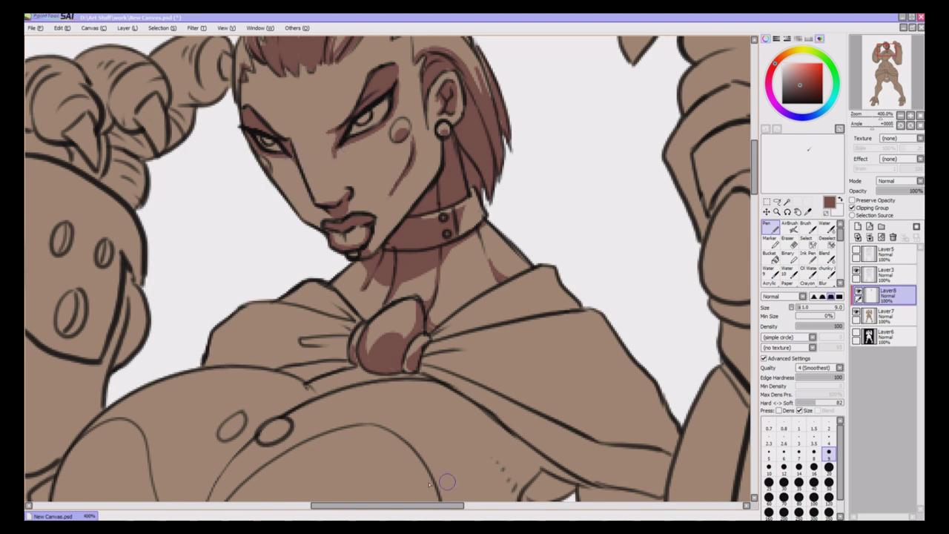
Paint tapered shadows along the shawl folds that radiate from the knot over the character's left shoulder
{"action": "left_click_drag", "start_coordinate": [367, 506], "coordinate": [383, 506]}
{"action": "left_click_drag", "start_coordinate": [754, 182], "coordinate": [754, 191]}
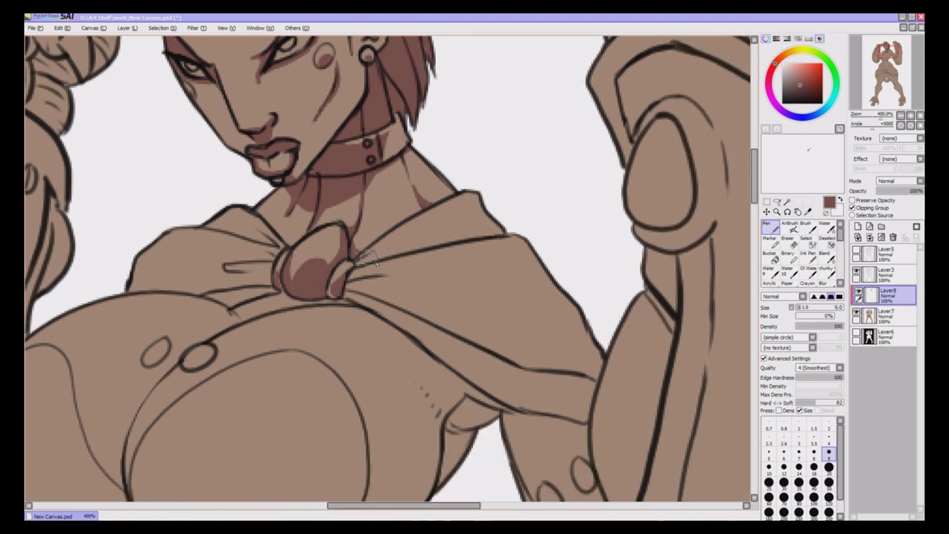
{"action": "mouse_move", "coordinate": [365, 259]}
{"action": "left_mouse_down"}
{"action": "mouse_move", "coordinate": [452, 226]}
{"action": "mouse_move", "coordinate": [439, 233]}
{"action": "mouse_move", "coordinate": [465, 232]}
{"action": "mouse_move", "coordinate": [397, 248]}
{"action": "left_mouse_up"}
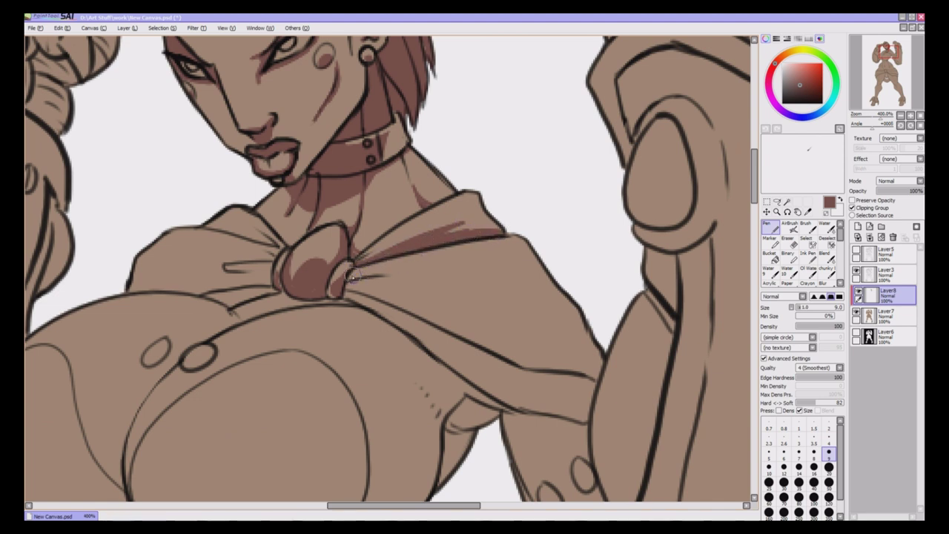
{"action": "mouse_move", "coordinate": [353, 277]}
{"action": "left_mouse_down"}
{"action": "mouse_move", "coordinate": [417, 268]}
{"action": "mouse_move", "coordinate": [358, 275]}
{"action": "mouse_move", "coordinate": [450, 325]}
{"action": "mouse_move", "coordinate": [363, 288]}
{"action": "mouse_move", "coordinate": [401, 302]}
{"action": "left_mouse_up"}
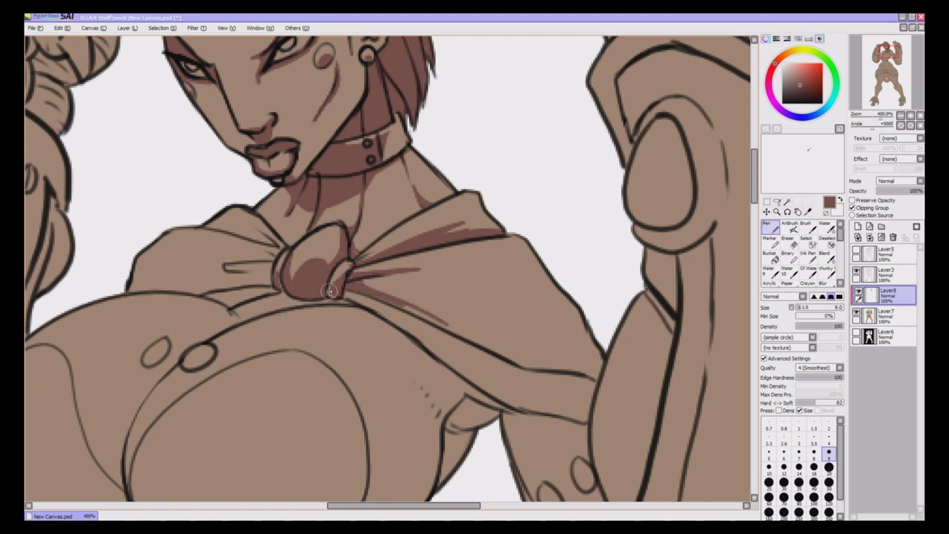
{"action": "mouse_move", "coordinate": [331, 287]}
{"action": "left_mouse_down"}
{"action": "mouse_move", "coordinate": [418, 312]}
{"action": "mouse_move", "coordinate": [503, 356]}
{"action": "left_mouse_up"}
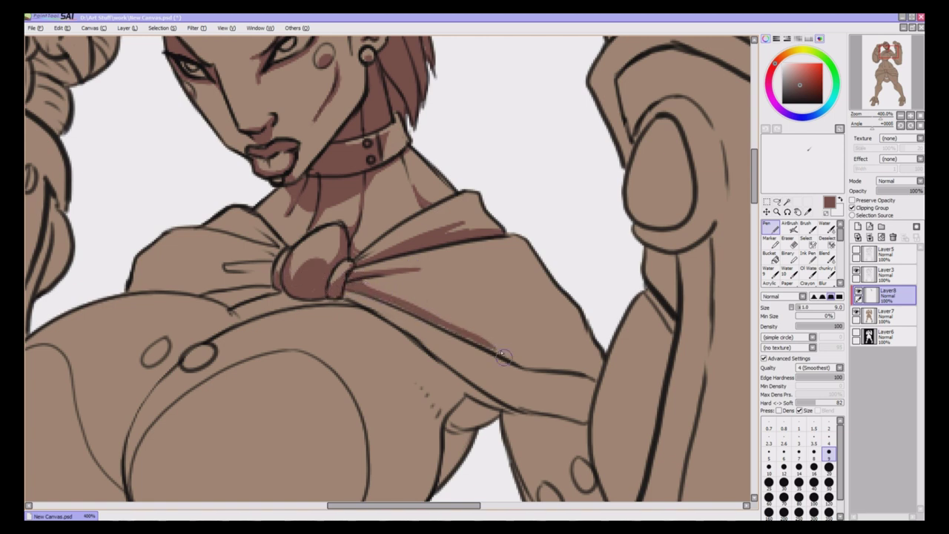
Fill broad shadows where the shawl wraps the left upper arm and along its lower hem, leaving a light band between
{"action": "mouse_move", "coordinate": [462, 328]}
{"action": "left_mouse_down"}
{"action": "mouse_move", "coordinate": [519, 345]}
{"action": "mouse_move", "coordinate": [601, 343]}
{"action": "left_mouse_up"}
{"action": "mouse_move", "coordinate": [490, 339]}
{"action": "left_mouse_down"}
{"action": "mouse_move", "coordinate": [517, 358]}
{"action": "mouse_move", "coordinate": [598, 363]}
{"action": "mouse_move", "coordinate": [497, 348]}
{"action": "mouse_move", "coordinate": [565, 360]}
{"action": "left_mouse_up"}
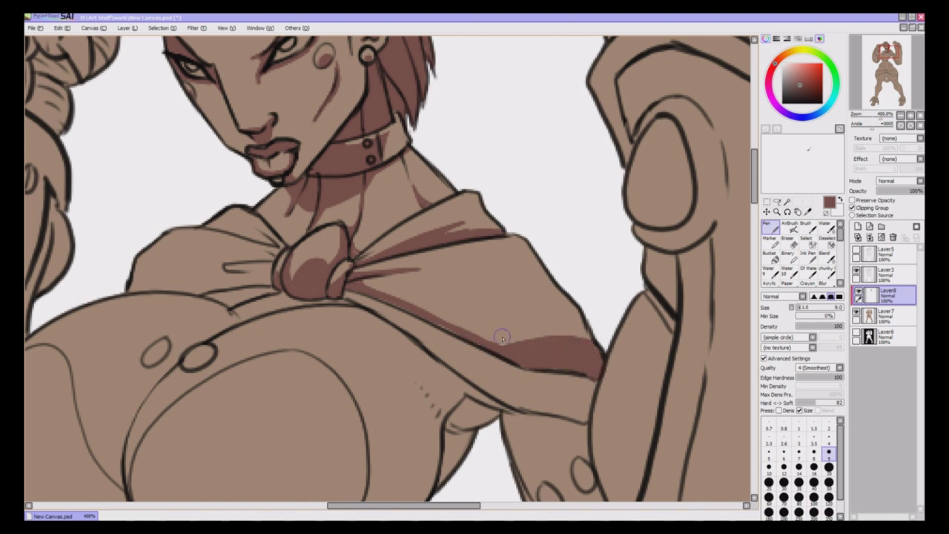
{"action": "mouse_move", "coordinate": [361, 290]}
{"action": "left_mouse_down"}
{"action": "mouse_move", "coordinate": [349, 298]}
{"action": "mouse_move", "coordinate": [356, 290]}
{"action": "mouse_move", "coordinate": [502, 390]}
{"action": "mouse_move", "coordinate": [590, 399]}
{"action": "left_mouse_up"}
{"action": "mouse_move", "coordinate": [503, 396]}
{"action": "left_mouse_down"}
{"action": "mouse_move", "coordinate": [556, 405]}
{"action": "mouse_move", "coordinate": [589, 397]}
{"action": "mouse_move", "coordinate": [570, 410]}
{"action": "left_mouse_up"}
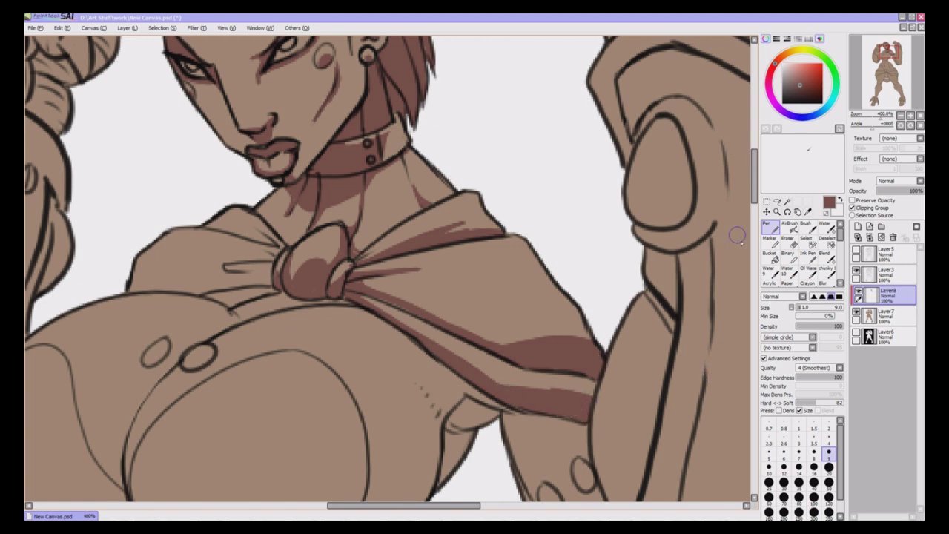
Shade the left armpit and outer side of the chest beneath the shawl, undoing one stroke and repainting it
{"action": "scroll", "coordinate": [740, 239], "scroll_direction": "down", "scroll_amount": 5}
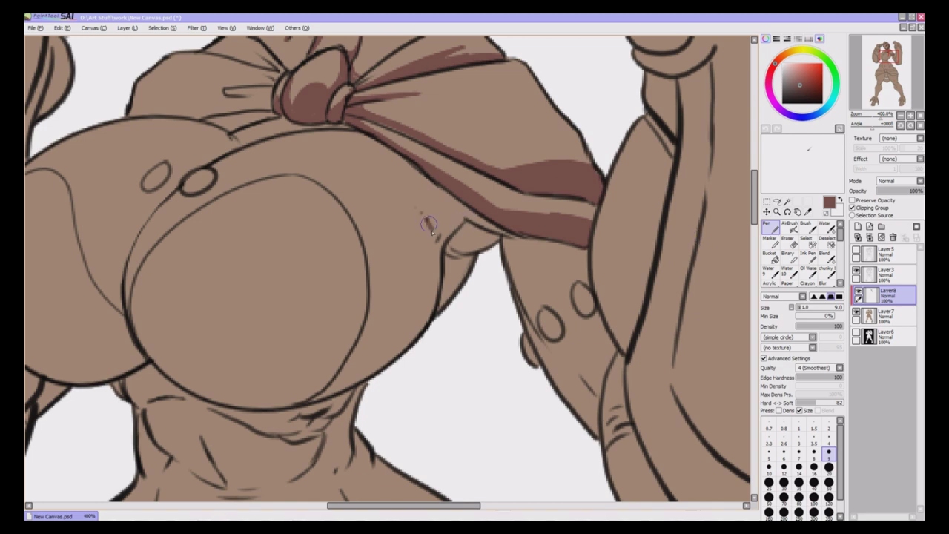
{"action": "mouse_move", "coordinate": [428, 224]}
{"action": "left_mouse_down"}
{"action": "mouse_move", "coordinate": [435, 314]}
{"action": "mouse_move", "coordinate": [461, 216]}
{"action": "left_mouse_up"}
{"action": "mouse_move", "coordinate": [362, 132]}
{"action": "left_mouse_down"}
{"action": "mouse_move", "coordinate": [397, 157]}
{"action": "mouse_move", "coordinate": [443, 231]}
{"action": "left_mouse_up"}
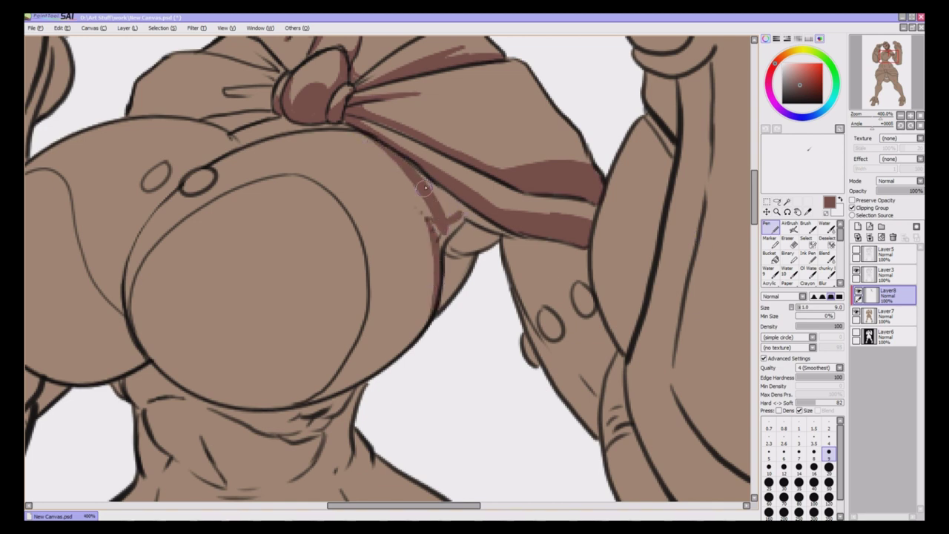
{"action": "key", "text": "ctrl+z"}
{"action": "left_click_drag", "start_coordinate": [385, 147], "coordinate": [424, 179]}
{"action": "mouse_move", "coordinate": [443, 212]}
{"action": "left_mouse_down"}
{"action": "mouse_move", "coordinate": [439, 236]}
{"action": "mouse_move", "coordinate": [450, 229]}
{"action": "mouse_move", "coordinate": [453, 189]}
{"action": "mouse_move", "coordinate": [455, 206]}
{"action": "mouse_move", "coordinate": [490, 238]}
{"action": "mouse_move", "coordinate": [479, 254]}
{"action": "mouse_move", "coordinate": [446, 247]}
{"action": "mouse_move", "coordinate": [467, 286]}
{"action": "left_mouse_up"}
Shade the left upper arm under the shawl, along its lower edge, and inside its round marks
{"action": "left_click_drag", "start_coordinate": [528, 247], "coordinate": [515, 255]}
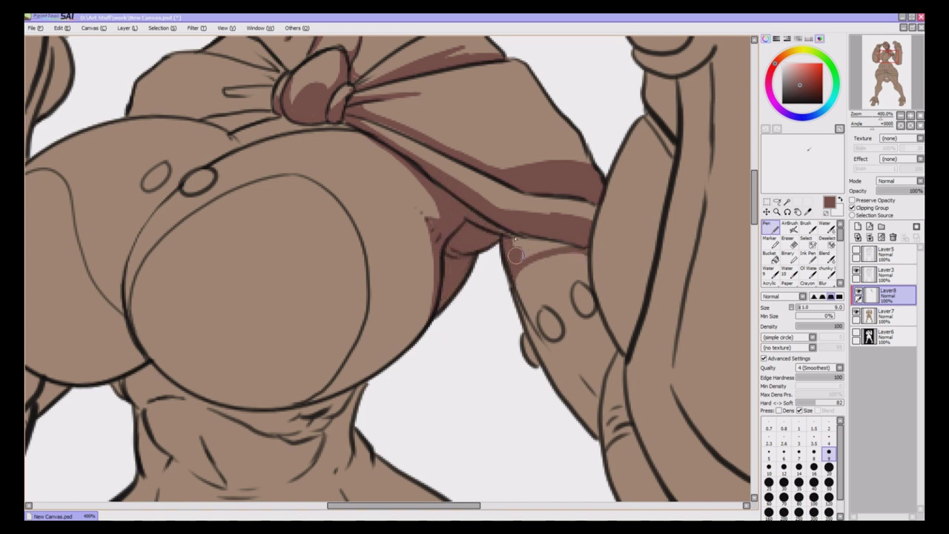
{"action": "mouse_move", "coordinate": [545, 318]}
{"action": "left_mouse_down"}
{"action": "mouse_move", "coordinate": [553, 332]}
{"action": "mouse_move", "coordinate": [579, 304]}
{"action": "mouse_move", "coordinate": [590, 311]}
{"action": "left_mouse_up"}
{"action": "left_click_drag", "start_coordinate": [527, 337], "coordinate": [532, 364]}
{"action": "mouse_move", "coordinate": [521, 264]}
{"action": "left_mouse_down"}
{"action": "mouse_move", "coordinate": [546, 328]}
{"action": "mouse_move", "coordinate": [595, 401]}
{"action": "left_mouse_up"}
{"action": "mouse_move", "coordinate": [514, 285]}
{"action": "left_mouse_down"}
{"action": "mouse_move", "coordinate": [581, 413]}
{"action": "mouse_move", "coordinate": [586, 389]}
{"action": "left_mouse_up"}
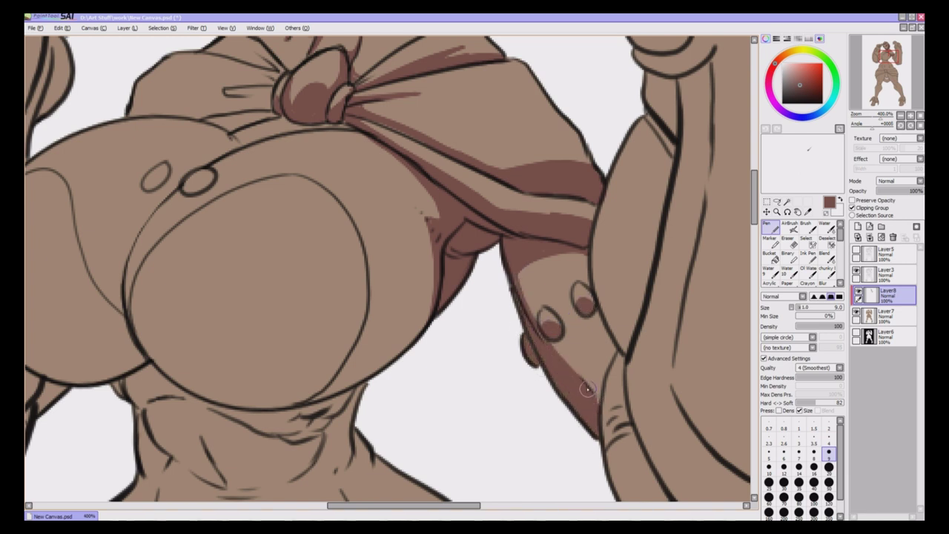
{"action": "left_click_drag", "start_coordinate": [541, 329], "coordinate": [562, 340]}
{"action": "left_click_drag", "start_coordinate": [571, 304], "coordinate": [598, 295]}
Touch up the shadows on the round cheek mark and around the earring
{"action": "left_click_drag", "start_coordinate": [755, 222], "coordinate": [754, 195]}
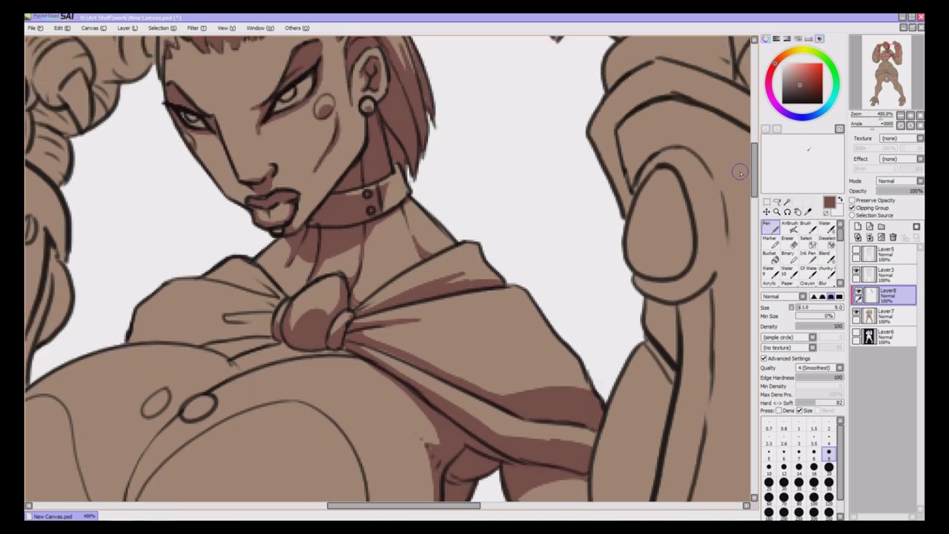
{"action": "left_click", "coordinate": [324, 112]}
{"action": "left_click_drag", "start_coordinate": [361, 109], "coordinate": [375, 124]}
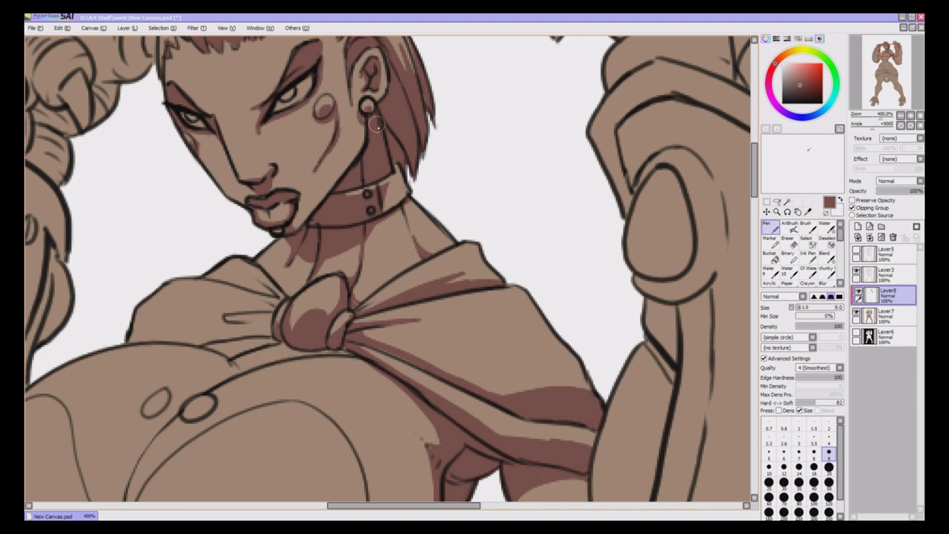
Shade the claw, fingertip underside and joint creases of the foremost curled finger on the raised left hand
{"action": "scroll", "coordinate": [740, 237], "scroll_direction": "down", "scroll_amount": 5}
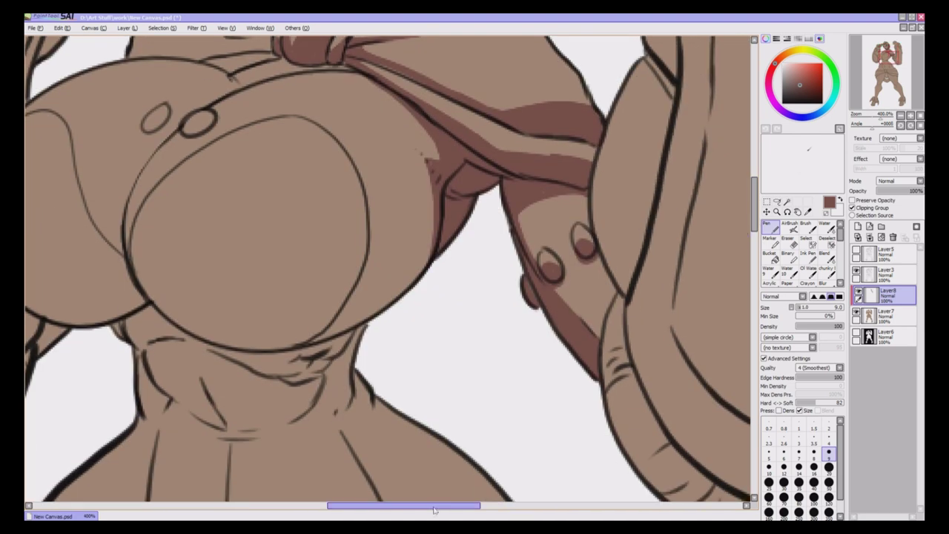
{"action": "scroll", "coordinate": [742, 252], "scroll_direction": "right", "scroll_amount": 5}
{"action": "scroll", "coordinate": [740, 252], "scroll_direction": "up", "scroll_amount": 5}
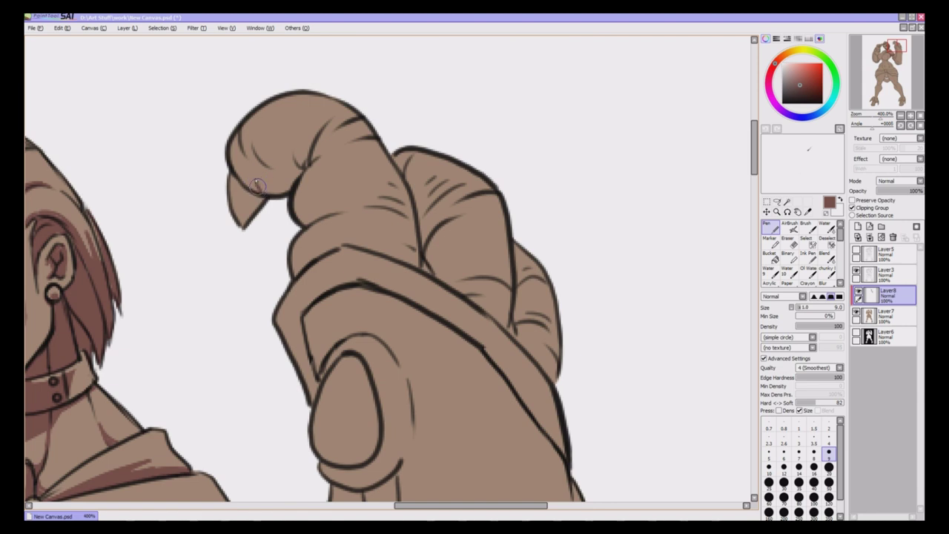
{"action": "mouse_move", "coordinate": [255, 185]}
{"action": "left_mouse_down"}
{"action": "mouse_move", "coordinate": [267, 167]}
{"action": "mouse_move", "coordinate": [293, 159]}
{"action": "left_mouse_up"}
{"action": "left_click_drag", "start_coordinate": [247, 192], "coordinate": [255, 202]}
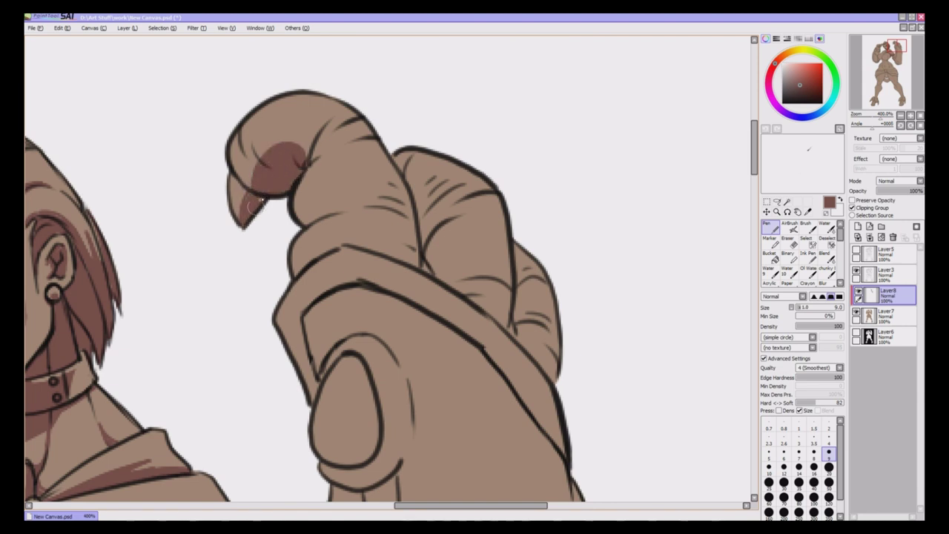
{"action": "mouse_move", "coordinate": [304, 163]}
{"action": "left_mouse_down"}
{"action": "mouse_move", "coordinate": [303, 135]}
{"action": "mouse_move", "coordinate": [334, 143]}
{"action": "mouse_move", "coordinate": [295, 156]}
{"action": "left_mouse_up"}
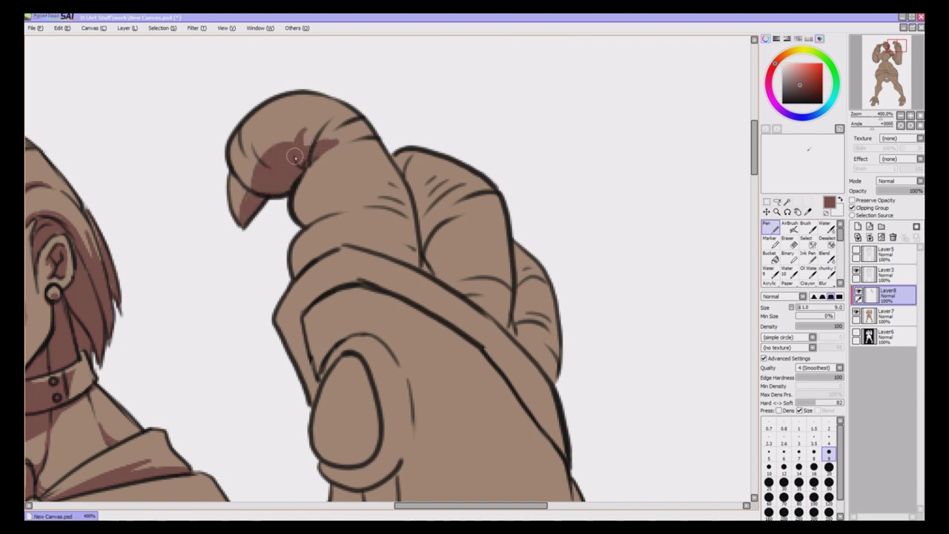
{"action": "mouse_move", "coordinate": [299, 206]}
{"action": "left_mouse_down"}
{"action": "mouse_move", "coordinate": [350, 209]}
{"action": "mouse_move", "coordinate": [301, 213]}
{"action": "left_mouse_up"}
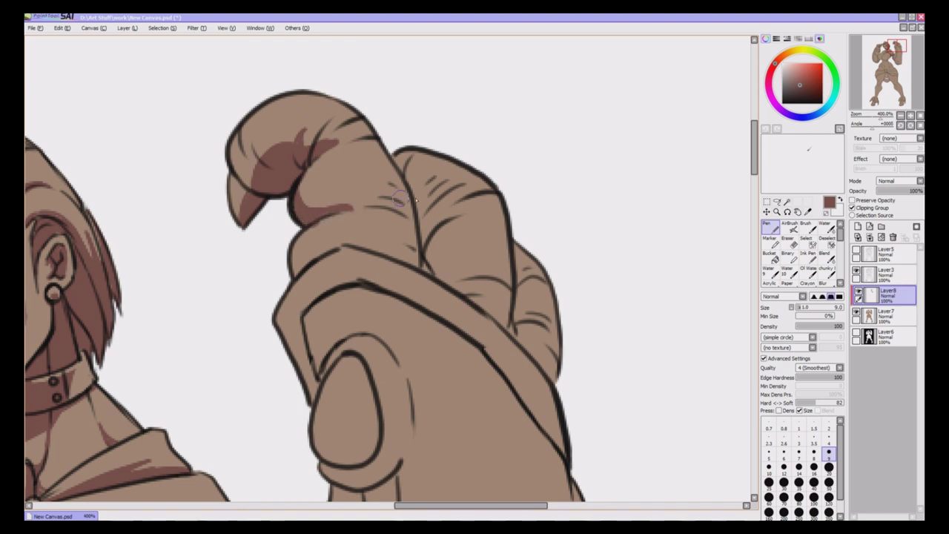
{"action": "mouse_move", "coordinate": [407, 192]}
{"action": "left_mouse_down"}
{"action": "mouse_move", "coordinate": [413, 218]}
{"action": "mouse_move", "coordinate": [396, 256]}
{"action": "mouse_move", "coordinate": [418, 240]}
{"action": "left_mouse_up"}
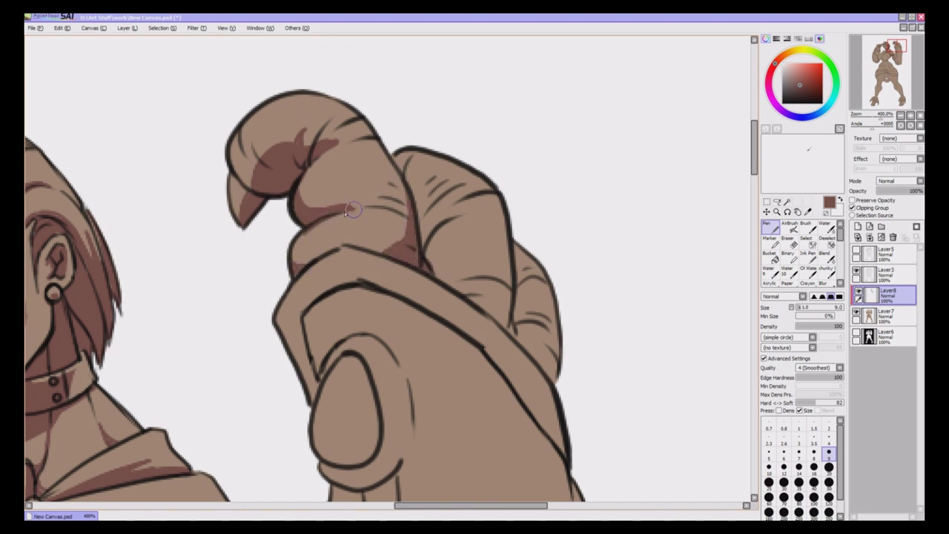
{"action": "key", "text": "e"}
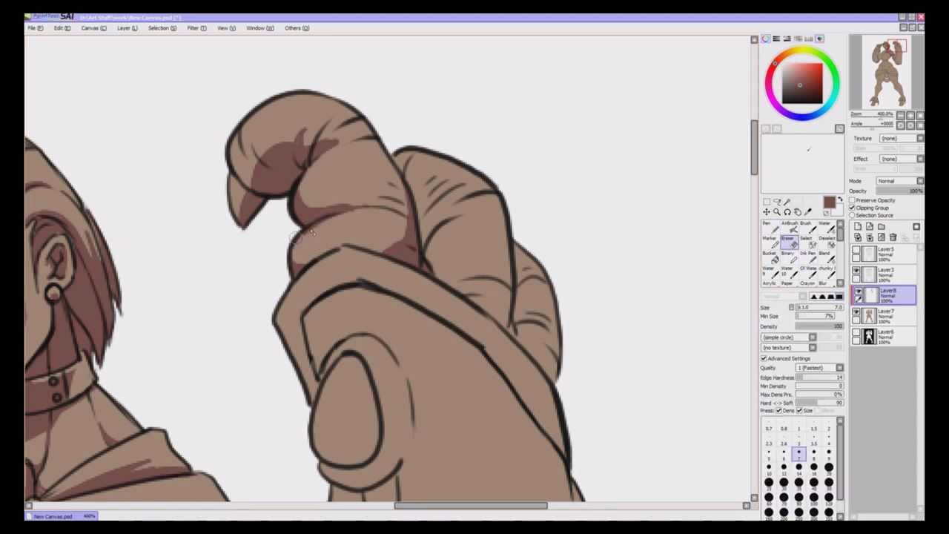
Shade the creases and lower edges of the remaining curled fingers behind the foremost one
{"action": "key", "text": "n"}
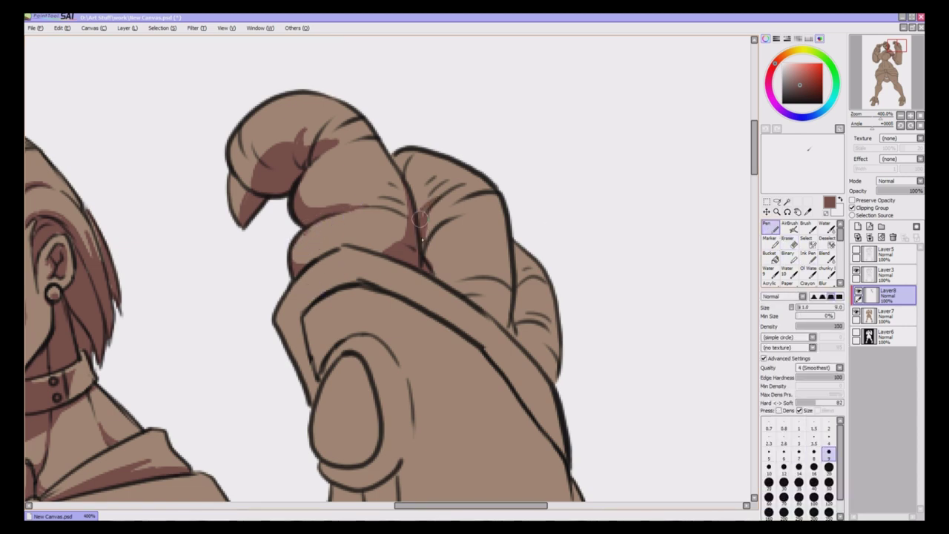
{"action": "mouse_move", "coordinate": [427, 230]}
{"action": "left_mouse_down"}
{"action": "mouse_move", "coordinate": [440, 275]}
{"action": "mouse_move", "coordinate": [424, 245]}
{"action": "left_mouse_up"}
{"action": "mouse_move", "coordinate": [509, 253]}
{"action": "left_mouse_down"}
{"action": "mouse_move", "coordinate": [509, 289]}
{"action": "mouse_move", "coordinate": [491, 310]}
{"action": "mouse_move", "coordinate": [498, 318]}
{"action": "mouse_move", "coordinate": [516, 289]}
{"action": "mouse_move", "coordinate": [509, 330]}
{"action": "mouse_move", "coordinate": [535, 331]}
{"action": "mouse_move", "coordinate": [535, 352]}
{"action": "mouse_move", "coordinate": [563, 341]}
{"action": "mouse_move", "coordinate": [559, 358]}
{"action": "mouse_move", "coordinate": [528, 347]}
{"action": "mouse_move", "coordinate": [550, 362]}
{"action": "left_mouse_up"}
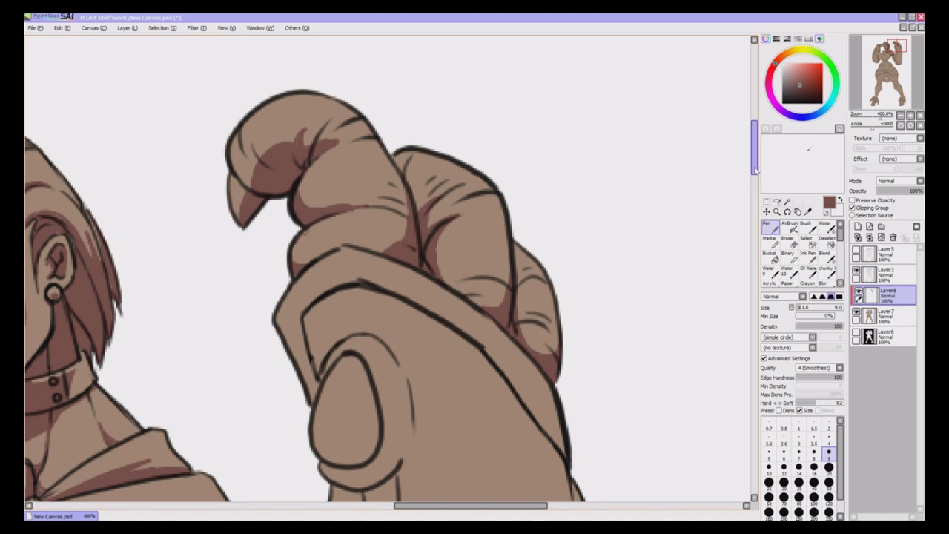
Paint a continuous shadow band along the inner half of the left gauntlet's raised cuff rim
{"action": "left_click_drag", "start_coordinate": [754, 176], "coordinate": [755, 185]}
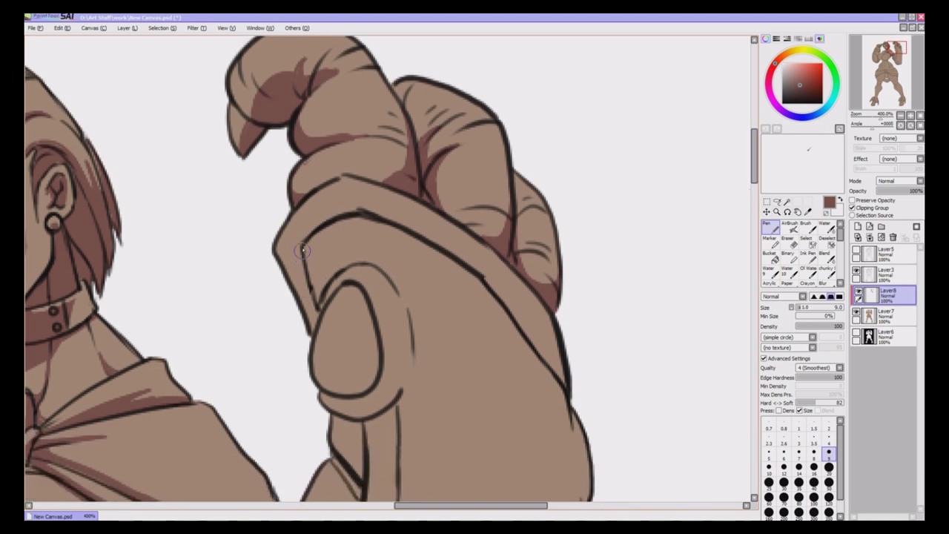
{"action": "left_click_drag", "start_coordinate": [296, 262], "coordinate": [315, 312]}
{"action": "mouse_move", "coordinate": [299, 244]}
{"action": "left_mouse_down"}
{"action": "mouse_move", "coordinate": [349, 195]}
{"action": "mouse_move", "coordinate": [338, 202]}
{"action": "mouse_move", "coordinate": [414, 225]}
{"action": "left_mouse_up"}
{"action": "mouse_move", "coordinate": [325, 217]}
{"action": "left_mouse_down"}
{"action": "mouse_move", "coordinate": [355, 205]}
{"action": "mouse_move", "coordinate": [394, 213]}
{"action": "mouse_move", "coordinate": [471, 261]}
{"action": "mouse_move", "coordinate": [547, 353]}
{"action": "left_mouse_up"}
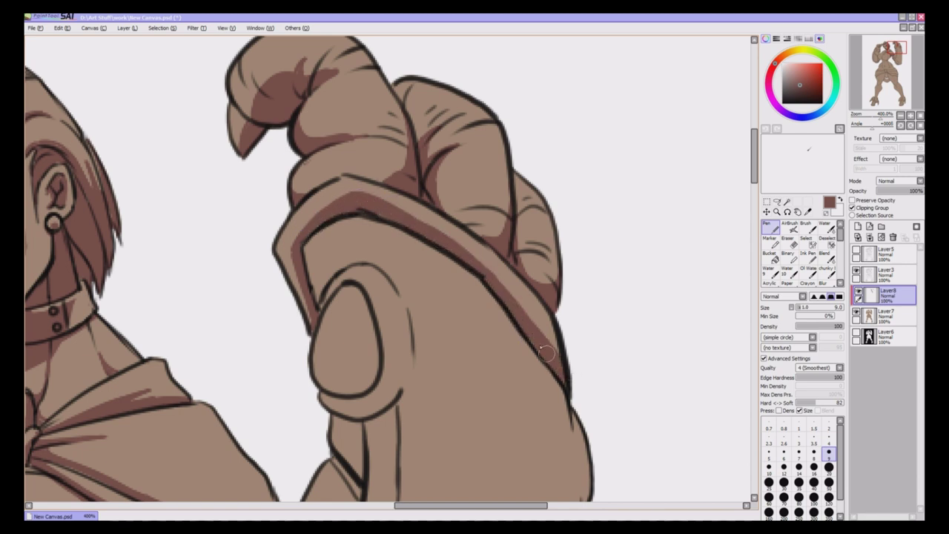
Shade the gauntlet surface just inside the cuff rim, and the oval stud with its surrounding ring
{"action": "mouse_move", "coordinate": [317, 305]}
{"action": "left_mouse_down"}
{"action": "mouse_move", "coordinate": [312, 283]}
{"action": "mouse_move", "coordinate": [334, 225]}
{"action": "mouse_move", "coordinate": [301, 254]}
{"action": "mouse_move", "coordinate": [352, 219]}
{"action": "left_mouse_up"}
{"action": "mouse_move", "coordinate": [304, 252]}
{"action": "left_mouse_down"}
{"action": "mouse_move", "coordinate": [363, 216]}
{"action": "mouse_move", "coordinate": [478, 289]}
{"action": "mouse_move", "coordinate": [567, 393]}
{"action": "mouse_move", "coordinate": [578, 426]}
{"action": "left_mouse_up"}
{"action": "mouse_move", "coordinate": [341, 328]}
{"action": "left_mouse_down"}
{"action": "mouse_move", "coordinate": [359, 350]}
{"action": "mouse_move", "coordinate": [368, 315]}
{"action": "mouse_move", "coordinate": [361, 287]}
{"action": "mouse_move", "coordinate": [373, 369]}
{"action": "mouse_move", "coordinate": [324, 390]}
{"action": "mouse_move", "coordinate": [332, 409]}
{"action": "mouse_move", "coordinate": [394, 392]}
{"action": "mouse_move", "coordinate": [411, 325]}
{"action": "mouse_move", "coordinate": [388, 398]}
{"action": "left_mouse_up"}
{"action": "mouse_move", "coordinate": [321, 299]}
{"action": "left_mouse_down"}
{"action": "mouse_move", "coordinate": [315, 317]}
{"action": "mouse_move", "coordinate": [316, 270]}
{"action": "left_mouse_up"}
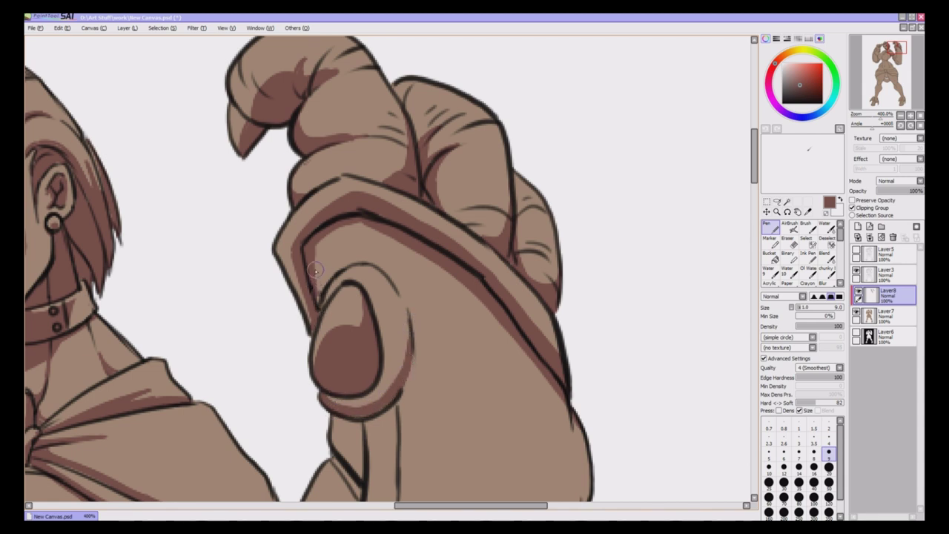
Shade the small bulge on the forearm's outer edge and the narrow section beneath the oval stud
{"action": "left_click_drag", "start_coordinate": [755, 176], "coordinate": [755, 201]}
{"action": "mouse_move", "coordinate": [582, 261]}
{"action": "left_mouse_down"}
{"action": "mouse_move", "coordinate": [585, 295]}
{"action": "mouse_move", "coordinate": [588, 275]}
{"action": "left_mouse_up"}
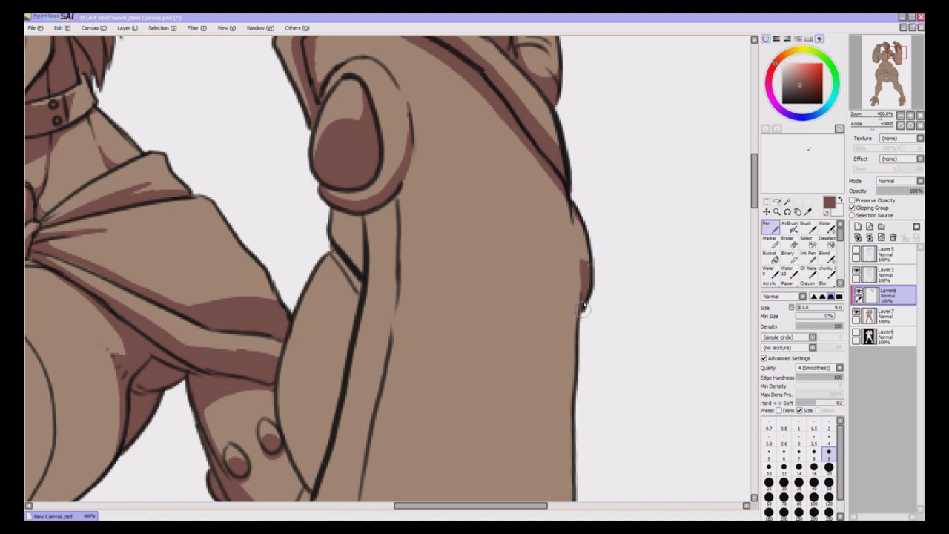
{"action": "left_click_drag", "start_coordinate": [334, 211], "coordinate": [364, 274]}
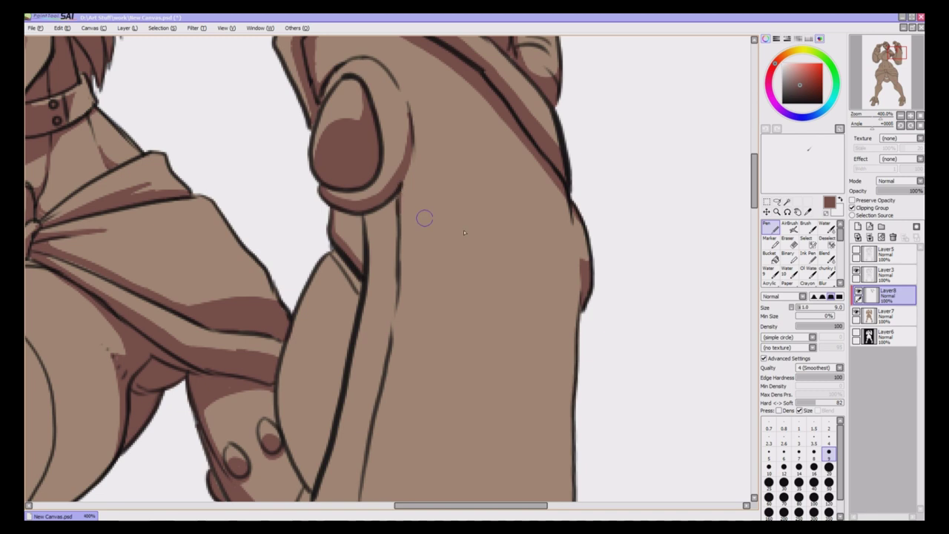
Paint a long shadow down the gauntlet's inner seam and shade the lower tip of the adjoining inner forearm
{"action": "scroll", "coordinate": [401, 190], "scroll_direction": "down", "scroll_amount": 3}
{"action": "left_click_drag", "start_coordinate": [389, 198], "coordinate": [367, 395]}
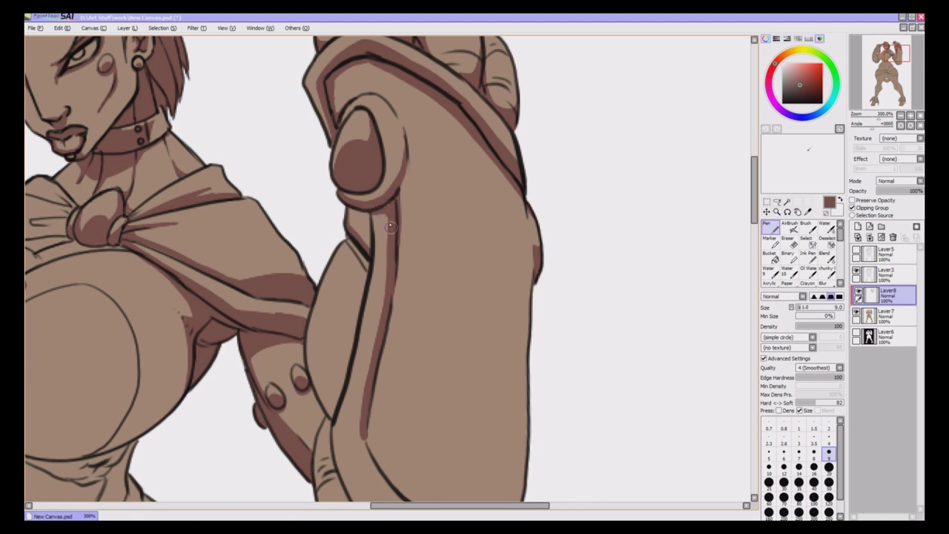
{"action": "mouse_move", "coordinate": [304, 336]}
{"action": "left_mouse_down"}
{"action": "mouse_move", "coordinate": [327, 386]}
{"action": "mouse_move", "coordinate": [353, 342]}
{"action": "mouse_move", "coordinate": [368, 232]}
{"action": "mouse_move", "coordinate": [359, 235]}
{"action": "mouse_move", "coordinate": [371, 224]}
{"action": "mouse_move", "coordinate": [330, 377]}
{"action": "mouse_move", "coordinate": [306, 354]}
{"action": "mouse_move", "coordinate": [328, 413]}
{"action": "mouse_move", "coordinate": [340, 386]}
{"action": "left_mouse_up"}
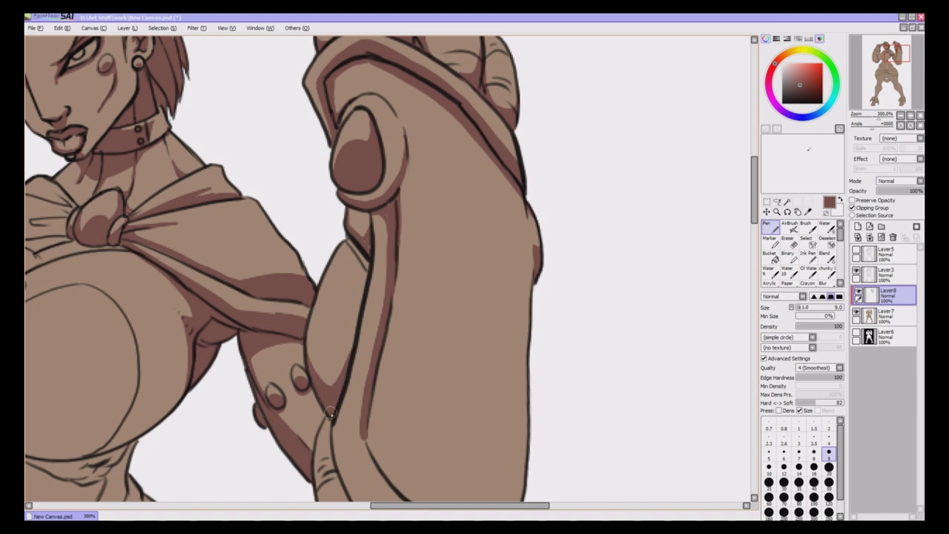
Extend the seam shadow down the gauntlet and fill a broad curved shadow across its lower end above the elbow trim
{"action": "scroll", "coordinate": [700, 251], "scroll_direction": "down", "scroll_amount": 5}
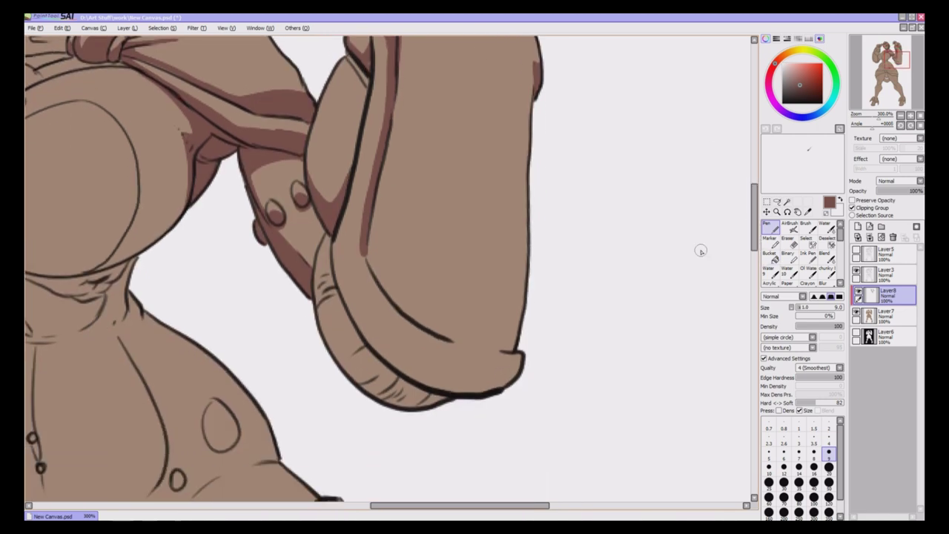
{"action": "mouse_move", "coordinate": [366, 254]}
{"action": "left_mouse_down"}
{"action": "mouse_move", "coordinate": [395, 296]}
{"action": "mouse_move", "coordinate": [365, 261]}
{"action": "mouse_move", "coordinate": [437, 325]}
{"action": "mouse_move", "coordinate": [482, 343]}
{"action": "left_mouse_up"}
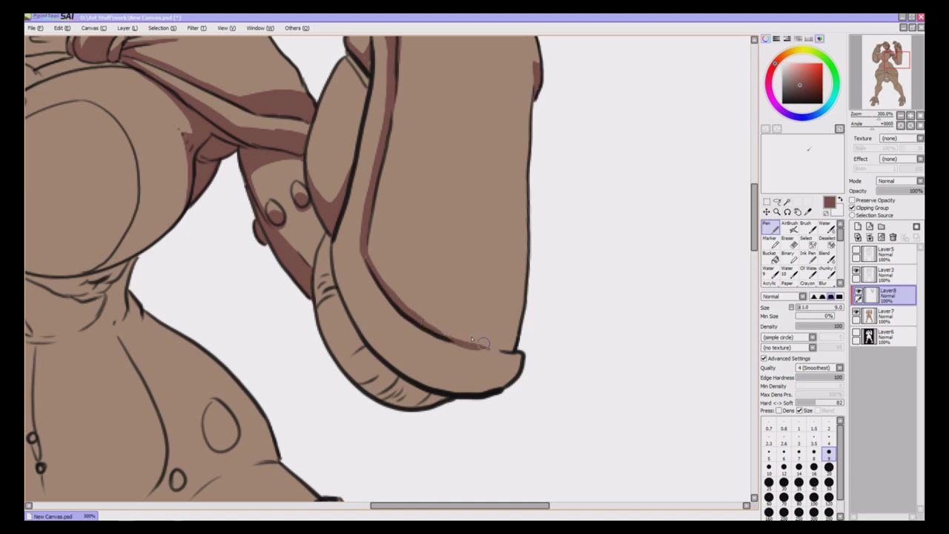
{"action": "left_click_drag", "start_coordinate": [392, 127], "coordinate": [396, 236]}
{"action": "mouse_move", "coordinate": [380, 158]}
{"action": "left_mouse_down"}
{"action": "mouse_move", "coordinate": [375, 225]}
{"action": "mouse_move", "coordinate": [388, 274]}
{"action": "mouse_move", "coordinate": [395, 265]}
{"action": "mouse_move", "coordinate": [381, 181]}
{"action": "mouse_move", "coordinate": [400, 259]}
{"action": "mouse_move", "coordinate": [392, 236]}
{"action": "mouse_move", "coordinate": [384, 264]}
{"action": "mouse_move", "coordinate": [400, 301]}
{"action": "mouse_move", "coordinate": [439, 316]}
{"action": "left_mouse_up"}
{"action": "mouse_move", "coordinate": [494, 297]}
{"action": "left_mouse_down"}
{"action": "mouse_move", "coordinate": [481, 321]}
{"action": "mouse_move", "coordinate": [545, 254]}
{"action": "mouse_move", "coordinate": [496, 322]}
{"action": "mouse_move", "coordinate": [540, 249]}
{"action": "mouse_move", "coordinate": [507, 342]}
{"action": "mouse_move", "coordinate": [437, 325]}
{"action": "mouse_move", "coordinate": [465, 331]}
{"action": "left_mouse_up"}
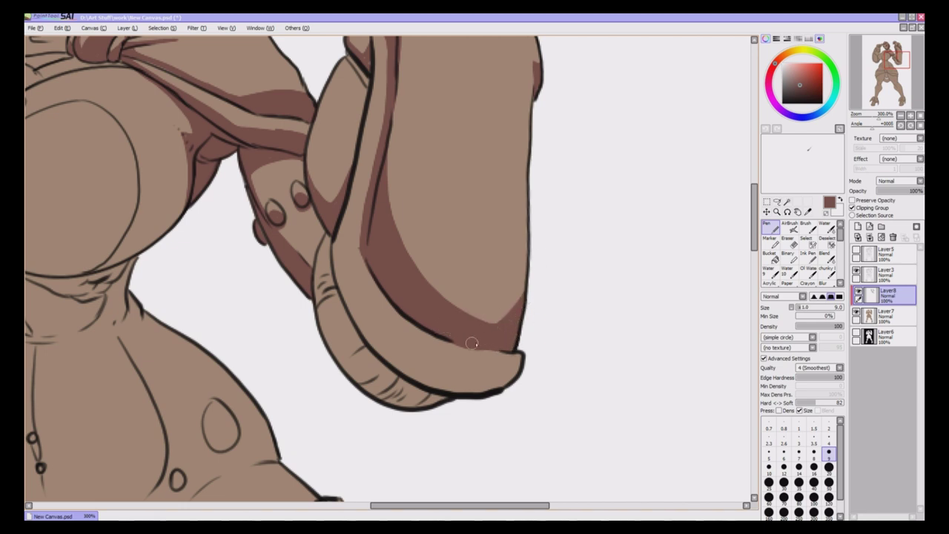
Shade the lower edge of the gauntlet's curved trim and cover the wrinkled elbow padding beneath it with shadow
{"action": "left_click_drag", "start_coordinate": [337, 235], "coordinate": [352, 290]}
{"action": "key", "text": "ctrl+z"}
{"action": "mouse_move", "coordinate": [338, 231]}
{"action": "left_mouse_down"}
{"action": "mouse_move", "coordinate": [342, 268]}
{"action": "mouse_move", "coordinate": [374, 320]}
{"action": "mouse_move", "coordinate": [414, 355]}
{"action": "mouse_move", "coordinate": [474, 375]}
{"action": "mouse_move", "coordinate": [345, 288]}
{"action": "mouse_move", "coordinate": [363, 327]}
{"action": "mouse_move", "coordinate": [395, 345]}
{"action": "mouse_move", "coordinate": [390, 361]}
{"action": "mouse_move", "coordinate": [417, 375]}
{"action": "left_mouse_up"}
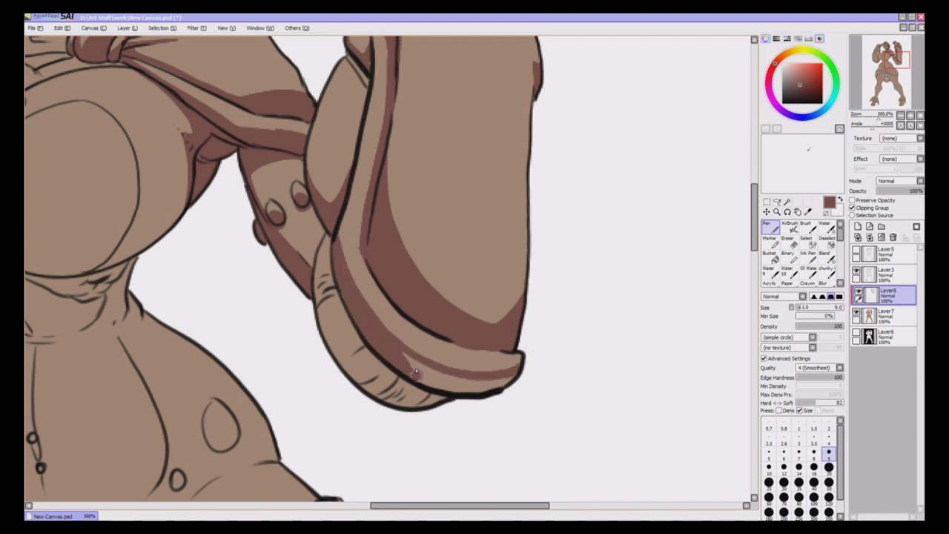
{"action": "mouse_move", "coordinate": [326, 226]}
{"action": "left_mouse_down"}
{"action": "mouse_move", "coordinate": [313, 284]}
{"action": "mouse_move", "coordinate": [324, 293]}
{"action": "mouse_move", "coordinate": [338, 279]}
{"action": "mouse_move", "coordinate": [339, 363]}
{"action": "mouse_move", "coordinate": [361, 326]}
{"action": "mouse_move", "coordinate": [387, 390]}
{"action": "mouse_move", "coordinate": [391, 374]}
{"action": "mouse_move", "coordinate": [421, 385]}
{"action": "mouse_move", "coordinate": [433, 368]}
{"action": "mouse_move", "coordinate": [472, 388]}
{"action": "left_mouse_up"}
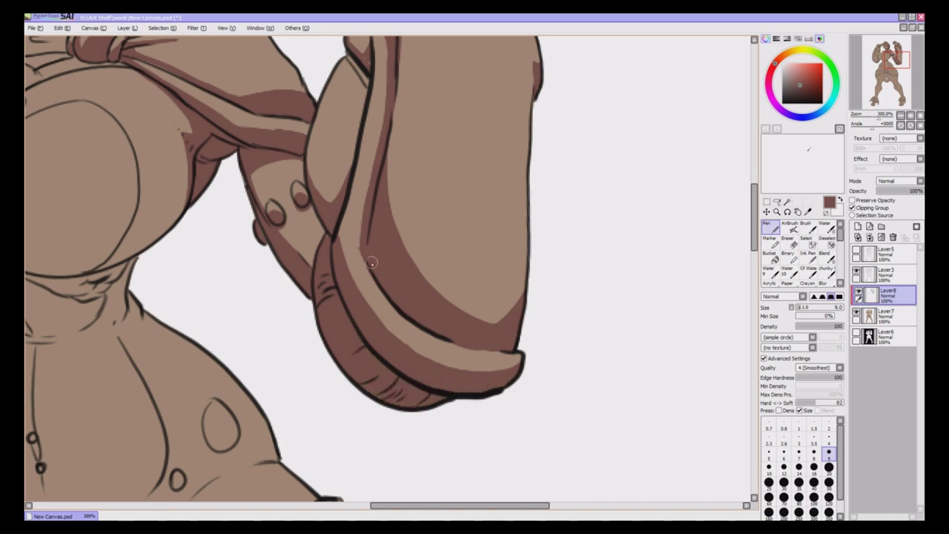
Erase narrow highlights out of the shadow between the wrinkles of the elbow padding
{"action": "key", "text": "e"}
{"action": "mouse_move", "coordinate": [328, 299]}
{"action": "left_mouse_down"}
{"action": "mouse_move", "coordinate": [393, 389]}
{"action": "mouse_move", "coordinate": [333, 331]}
{"action": "mouse_move", "coordinate": [353, 364]}
{"action": "mouse_move", "coordinate": [390, 385]}
{"action": "mouse_move", "coordinate": [363, 368]}
{"action": "mouse_move", "coordinate": [334, 322]}
{"action": "left_mouse_up"}
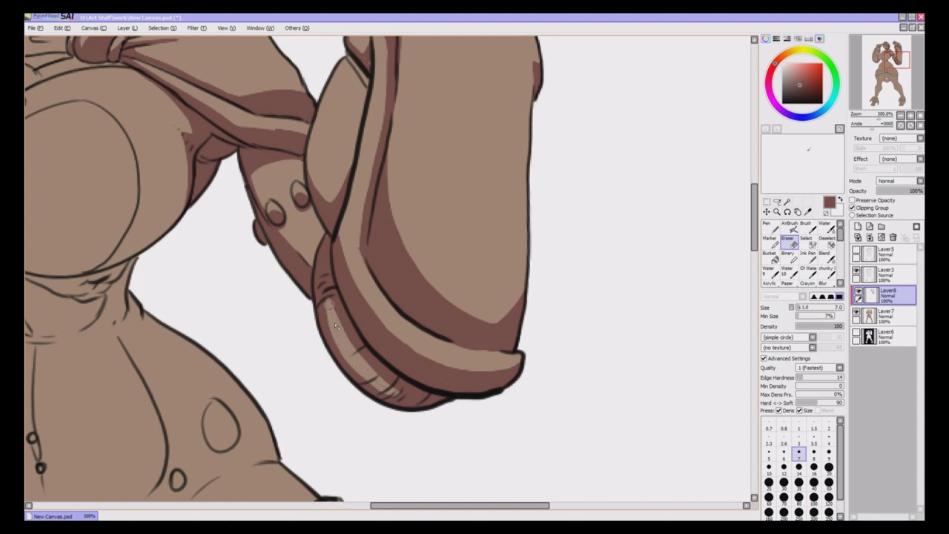
{"action": "key", "text": "n"}
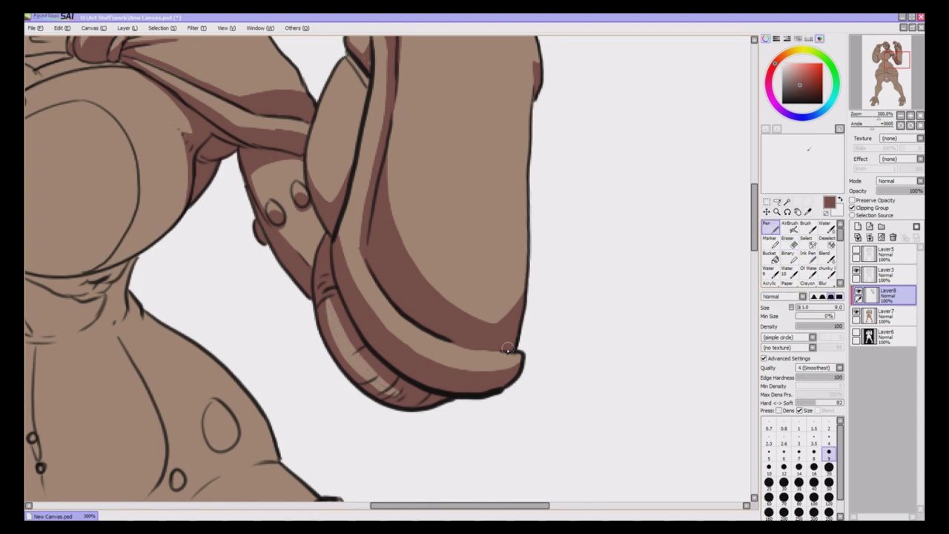
Shade the raised finger of the other hand where it nearly touches the face
{"action": "left_click_drag", "start_coordinate": [466, 506], "coordinate": [371, 506]}
{"action": "left_click_drag", "start_coordinate": [754, 237], "coordinate": [754, 185]}
{"action": "key", "text": "ctrl+plus"}
{"action": "key", "text": "ctrl+plus"}
{"action": "mouse_move", "coordinate": [274, 150]}
{"action": "left_mouse_down"}
{"action": "mouse_move", "coordinate": [324, 141]}
{"action": "mouse_move", "coordinate": [297, 170]}
{"action": "mouse_move", "coordinate": [278, 154]}
{"action": "mouse_move", "coordinate": [285, 178]}
{"action": "mouse_move", "coordinate": [326, 148]}
{"action": "mouse_move", "coordinate": [330, 122]}
{"action": "mouse_move", "coordinate": [339, 146]}
{"action": "left_mouse_up"}
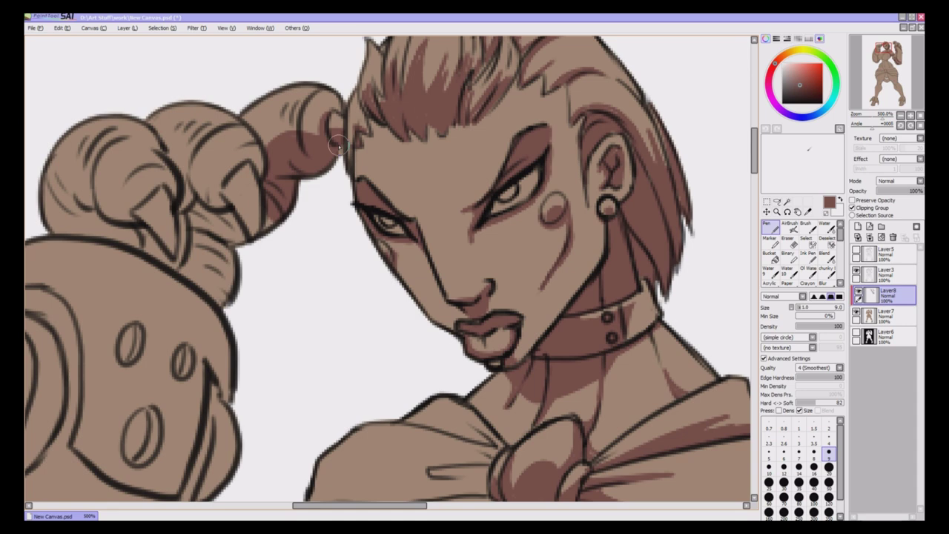
Switch to iTunes, play "You Learn" from Alanis Morissette's 1999 - Unplugged album, and return to the drawing
{"action": "key", "text": "alt+Tab"}
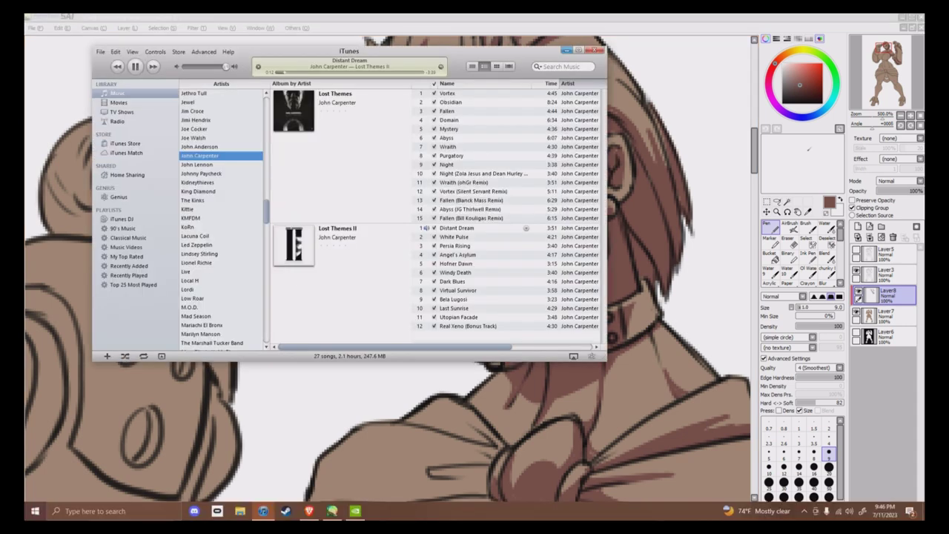
{"action": "scroll", "coordinate": [215, 165], "scroll_direction": "up", "scroll_amount": 10}
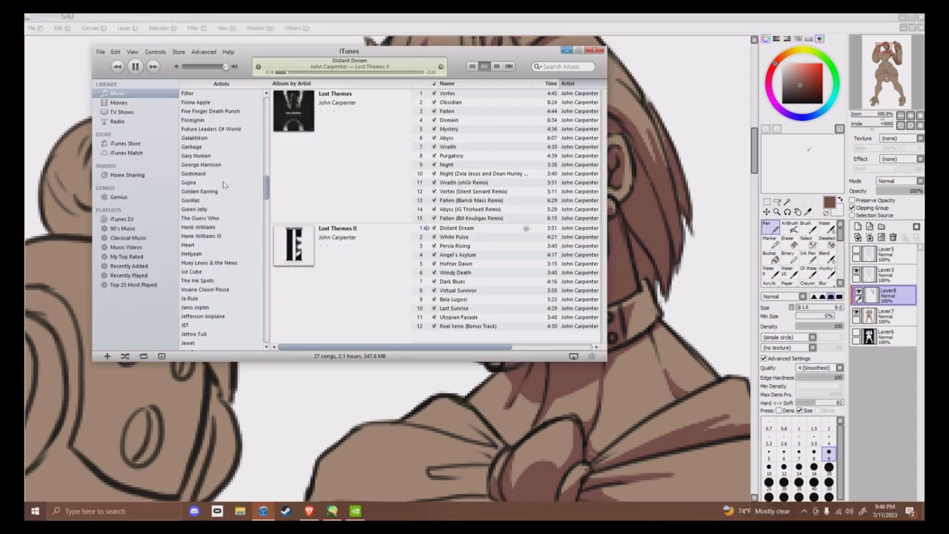
{"action": "scroll", "coordinate": [228, 183], "scroll_direction": "up", "scroll_amount": 9}
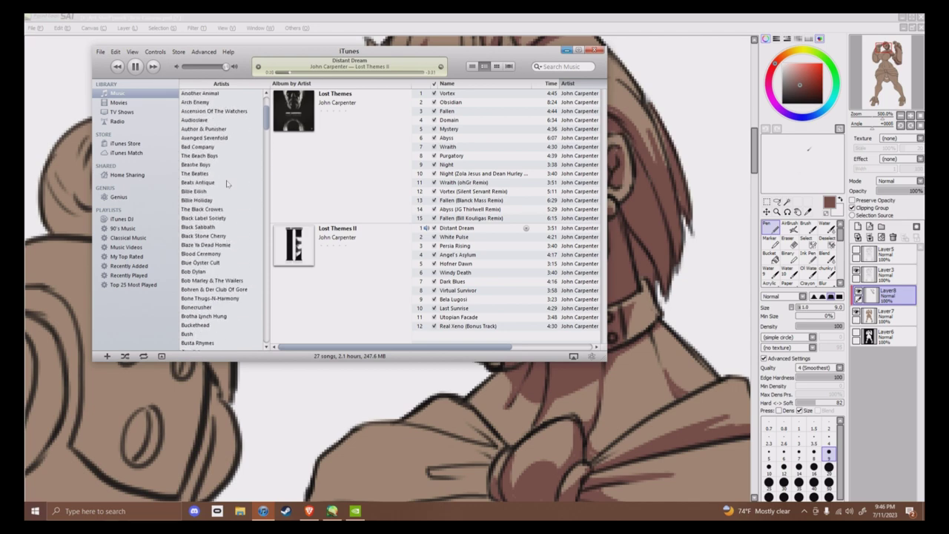
{"action": "left_click", "coordinate": [215, 129]}
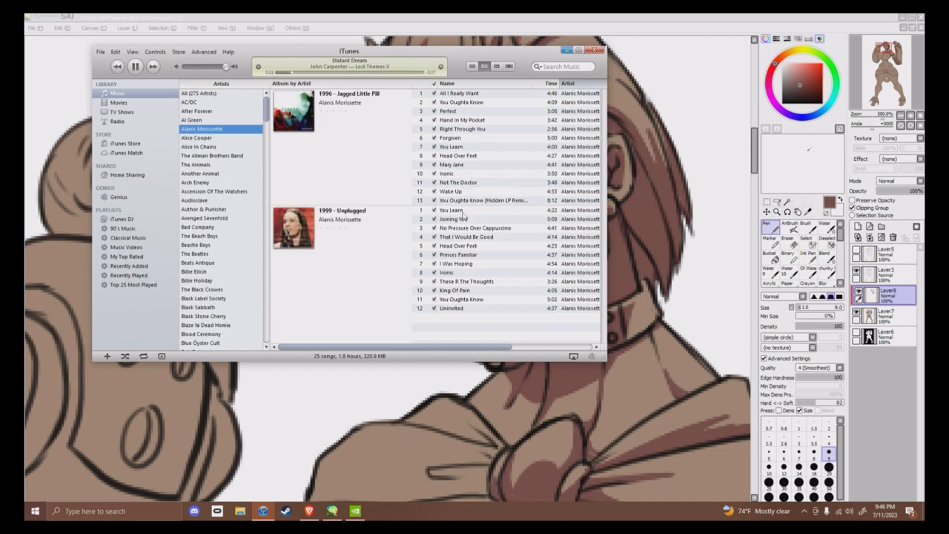
{"action": "double_click", "coordinate": [460, 210]}
{"action": "key", "text": "alt+Tab"}
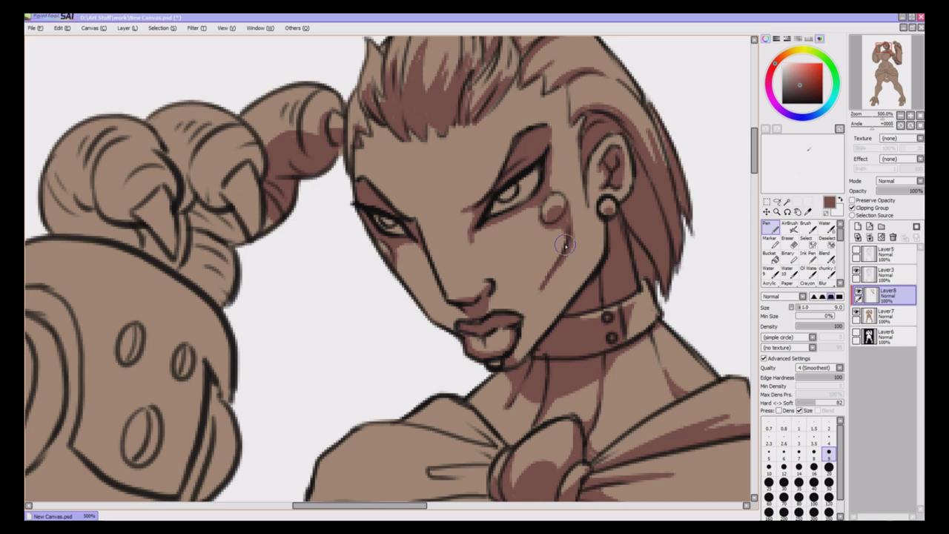
Shade the remaining curled fingers, their claws and the wrinkled palm area behind them on the hand beside the face
{"action": "left_click_drag", "start_coordinate": [266, 218], "coordinate": [272, 224]}
{"action": "mouse_move", "coordinate": [211, 207]}
{"action": "left_mouse_down"}
{"action": "mouse_move", "coordinate": [194, 228]}
{"action": "mouse_move", "coordinate": [226, 218]}
{"action": "mouse_move", "coordinate": [236, 239]}
{"action": "mouse_move", "coordinate": [196, 274]}
{"action": "mouse_move", "coordinate": [223, 304]}
{"action": "mouse_move", "coordinate": [199, 178]}
{"action": "mouse_move", "coordinate": [221, 214]}
{"action": "mouse_move", "coordinate": [236, 158]}
{"action": "mouse_move", "coordinate": [258, 175]}
{"action": "mouse_move", "coordinate": [206, 258]}
{"action": "left_mouse_up"}
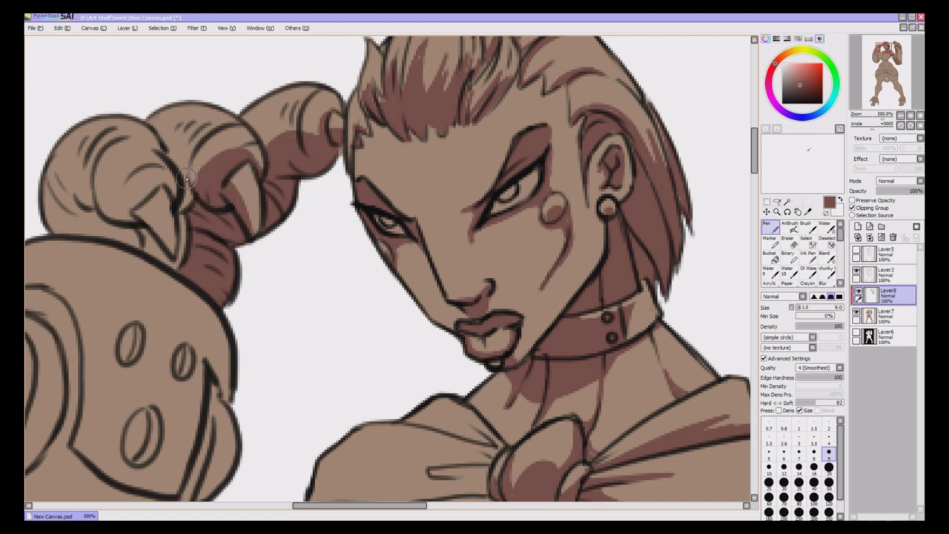
{"action": "mouse_move", "coordinate": [169, 158]}
{"action": "left_mouse_down"}
{"action": "mouse_move", "coordinate": [185, 178]}
{"action": "mouse_move", "coordinate": [178, 169]}
{"action": "mouse_move", "coordinate": [192, 223]}
{"action": "mouse_move", "coordinate": [178, 267]}
{"action": "mouse_move", "coordinate": [177, 256]}
{"action": "left_mouse_up"}
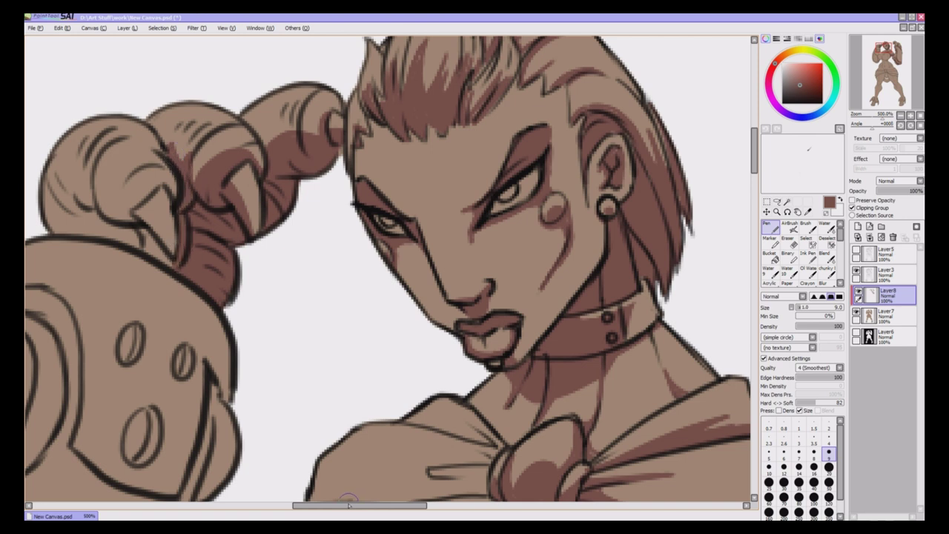
{"action": "left_click_drag", "start_coordinate": [349, 504], "coordinate": [308, 505]}
{"action": "mouse_move", "coordinate": [288, 234]}
{"action": "left_mouse_down"}
{"action": "mouse_move", "coordinate": [293, 203]}
{"action": "mouse_move", "coordinate": [304, 232]}
{"action": "mouse_move", "coordinate": [286, 236]}
{"action": "mouse_move", "coordinate": [357, 236]}
{"action": "mouse_move", "coordinate": [378, 260]}
{"action": "mouse_move", "coordinate": [292, 199]}
{"action": "mouse_move", "coordinate": [305, 162]}
{"action": "mouse_move", "coordinate": [295, 202]}
{"action": "mouse_move", "coordinate": [360, 182]}
{"action": "mouse_move", "coordinate": [340, 209]}
{"action": "mouse_move", "coordinate": [324, 211]}
{"action": "mouse_move", "coordinate": [367, 253]}
{"action": "left_mouse_up"}
{"action": "mouse_move", "coordinate": [365, 192]}
{"action": "left_mouse_down"}
{"action": "mouse_move", "coordinate": [375, 204]}
{"action": "mouse_move", "coordinate": [365, 237]}
{"action": "mouse_move", "coordinate": [361, 223]}
{"action": "mouse_move", "coordinate": [344, 239]}
{"action": "left_mouse_up"}
Shade the cuff's three oval studs and the teardrop gem, and paint shadows along both sides of the cuff panel's border
{"action": "scroll", "coordinate": [386, 256], "scroll_direction": "down", "scroll_amount": 5}
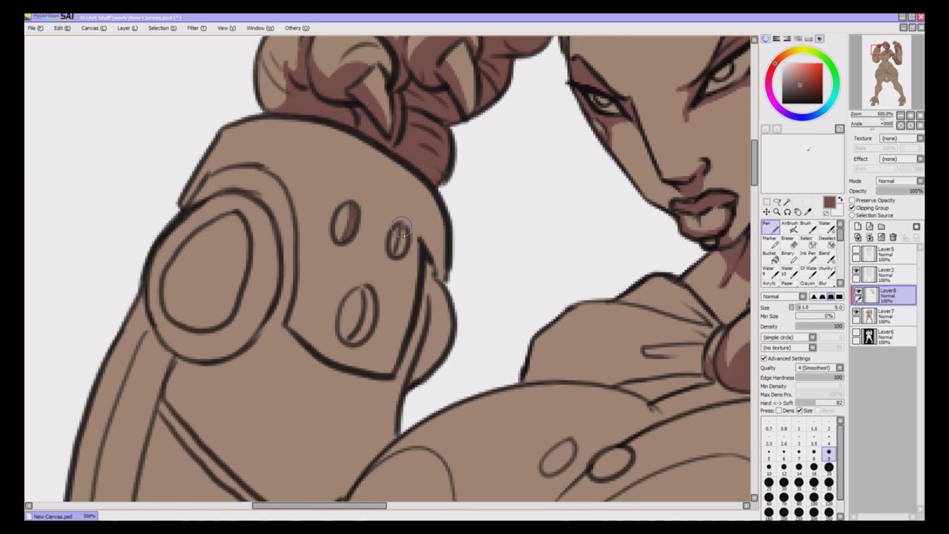
{"action": "left_click_drag", "start_coordinate": [399, 228], "coordinate": [397, 256]}
{"action": "left_click_drag", "start_coordinate": [368, 289], "coordinate": [367, 294]}
{"action": "mouse_move", "coordinate": [178, 311]}
{"action": "left_mouse_down"}
{"action": "mouse_move", "coordinate": [219, 289]}
{"action": "mouse_move", "coordinate": [185, 296]}
{"action": "mouse_move", "coordinate": [208, 311]}
{"action": "mouse_move", "coordinate": [239, 218]}
{"action": "mouse_move", "coordinate": [219, 303]}
{"action": "left_mouse_up"}
{"action": "mouse_move", "coordinate": [216, 176]}
{"action": "left_mouse_down"}
{"action": "mouse_move", "coordinate": [215, 162]}
{"action": "mouse_move", "coordinate": [275, 159]}
{"action": "mouse_move", "coordinate": [300, 187]}
{"action": "mouse_move", "coordinate": [291, 325]}
{"action": "mouse_move", "coordinate": [391, 375]}
{"action": "left_mouse_up"}
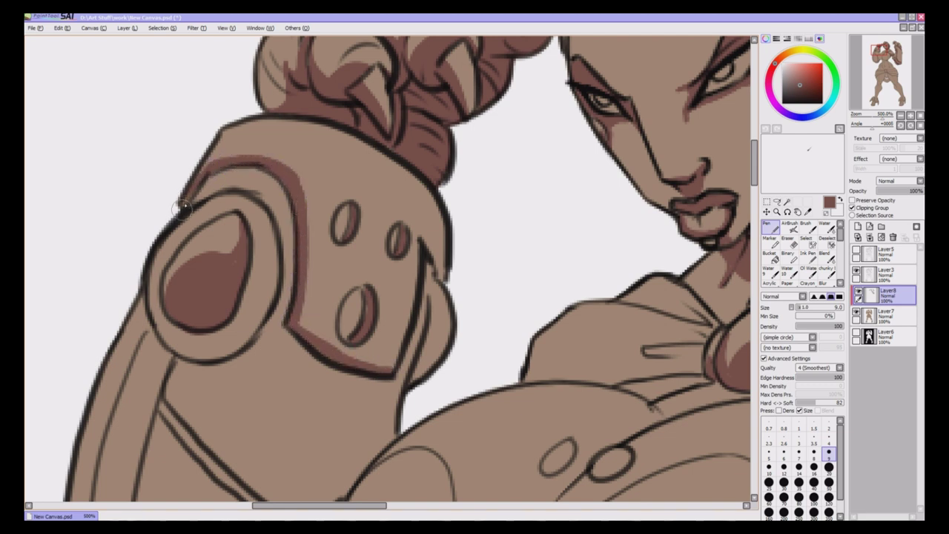
{"action": "mouse_move", "coordinate": [183, 209]}
{"action": "left_mouse_down"}
{"action": "mouse_move", "coordinate": [222, 161]}
{"action": "mouse_move", "coordinate": [279, 167]}
{"action": "mouse_move", "coordinate": [301, 215]}
{"action": "mouse_move", "coordinate": [289, 330]}
{"action": "mouse_move", "coordinate": [363, 372]}
{"action": "mouse_move", "coordinate": [406, 362]}
{"action": "mouse_move", "coordinate": [424, 256]}
{"action": "mouse_move", "coordinate": [434, 249]}
{"action": "mouse_move", "coordinate": [449, 275]}
{"action": "mouse_move", "coordinate": [416, 332]}
{"action": "mouse_move", "coordinate": [442, 349]}
{"action": "mouse_move", "coordinate": [423, 333]}
{"action": "mouse_move", "coordinate": [429, 363]}
{"action": "left_mouse_up"}
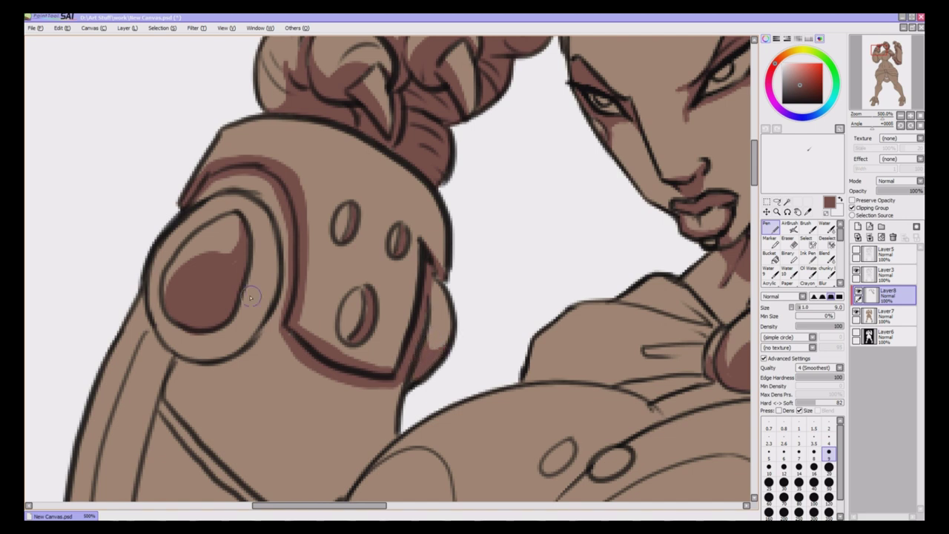
Paint a crescent shadow around the lower and inner sides of the ring enclosing the teardrop gem
{"action": "left_click_drag", "start_coordinate": [250, 297], "coordinate": [271, 305]}
{"action": "key", "text": "ctrl+z"}
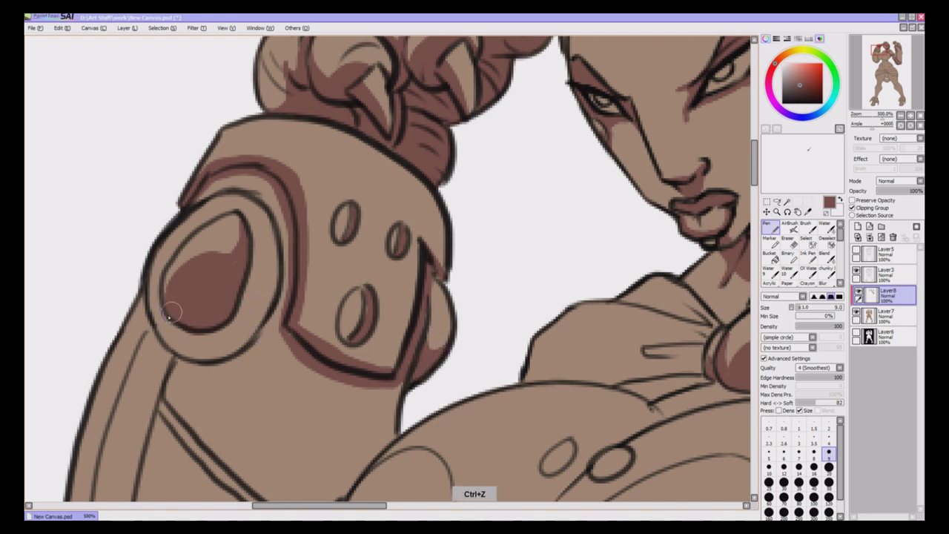
{"action": "mouse_move", "coordinate": [153, 312]}
{"action": "left_mouse_down"}
{"action": "mouse_move", "coordinate": [173, 346]}
{"action": "mouse_move", "coordinate": [211, 347]}
{"action": "mouse_move", "coordinate": [271, 276]}
{"action": "mouse_move", "coordinate": [240, 337]}
{"action": "mouse_move", "coordinate": [249, 329]}
{"action": "left_mouse_up"}
{"action": "mouse_move", "coordinate": [184, 349]}
{"action": "left_mouse_down"}
{"action": "mouse_move", "coordinate": [194, 356]}
{"action": "mouse_move", "coordinate": [230, 341]}
{"action": "left_mouse_up"}
{"action": "left_click_drag", "start_coordinate": [176, 249], "coordinate": [221, 213]}
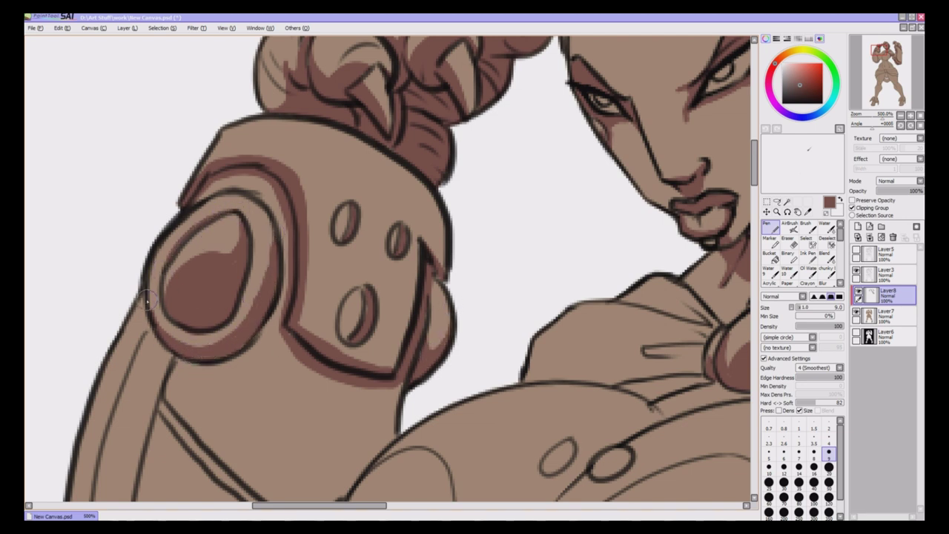
{"action": "left_click_drag", "start_coordinate": [272, 227], "coordinate": [278, 249]}
Fill the gap between the gem's ring and the cuff border with shadow, and shade the forearm directly below the cuff
{"action": "scroll", "coordinate": [385, 267], "scroll_direction": "down", "scroll_amount": 4}
{"action": "mouse_move", "coordinate": [178, 190]}
{"action": "left_mouse_down"}
{"action": "mouse_move", "coordinate": [263, 167]}
{"action": "mouse_move", "coordinate": [293, 124]}
{"action": "left_mouse_up"}
{"action": "scroll", "coordinate": [273, 123], "scroll_direction": "up", "scroll_amount": 3}
{"action": "mouse_move", "coordinate": [189, 138]}
{"action": "left_mouse_down"}
{"action": "mouse_move", "coordinate": [222, 114]}
{"action": "mouse_move", "coordinate": [259, 118]}
{"action": "mouse_move", "coordinate": [275, 139]}
{"action": "mouse_move", "coordinate": [288, 222]}
{"action": "left_mouse_up"}
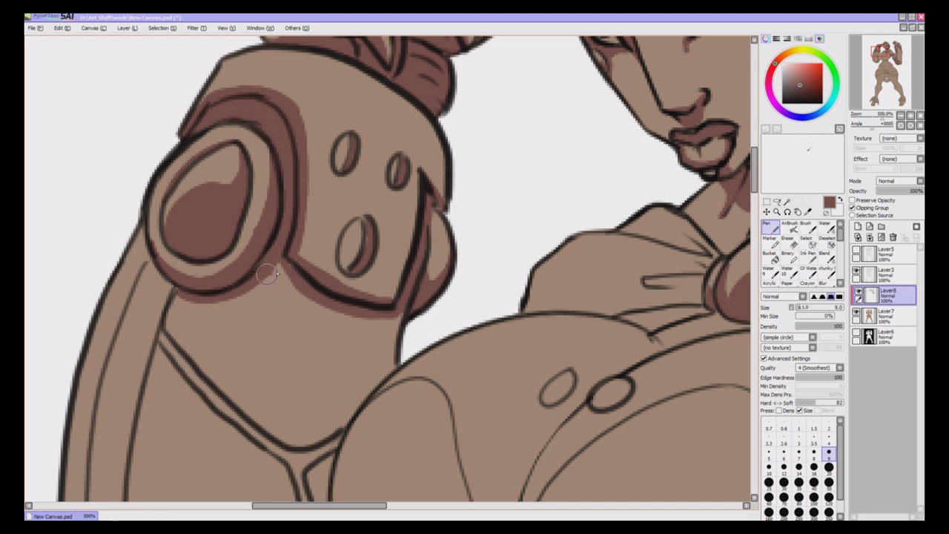
{"action": "left_click_drag", "start_coordinate": [267, 274], "coordinate": [283, 264]}
{"action": "left_click_drag", "start_coordinate": [399, 324], "coordinate": [403, 335]}
Paint a thin shadow along the V-shaped lower edge of the upper forearm plate
{"action": "left_click_drag", "start_coordinate": [754, 178], "coordinate": [754, 198]}
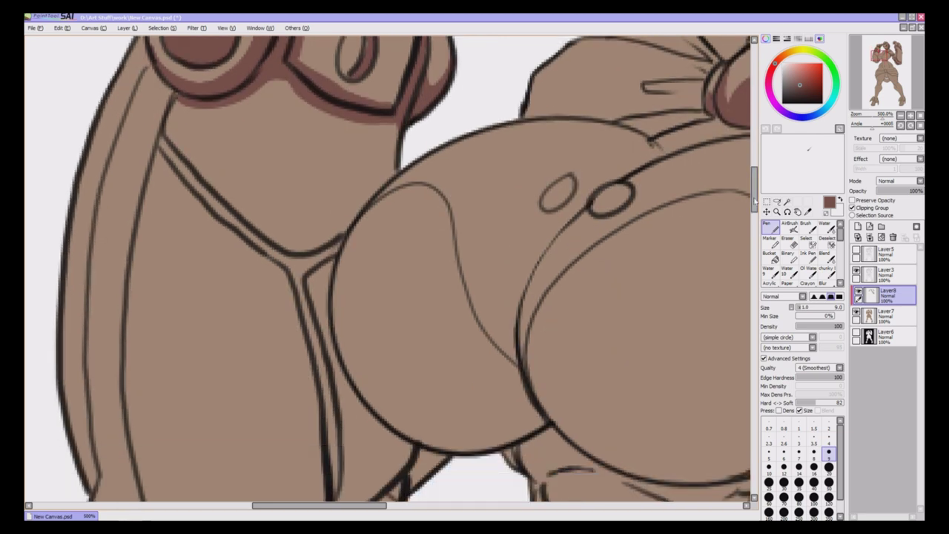
{"action": "mouse_move", "coordinate": [185, 98]}
{"action": "left_mouse_down"}
{"action": "mouse_move", "coordinate": [176, 146]}
{"action": "mouse_move", "coordinate": [171, 131]}
{"action": "mouse_move", "coordinate": [255, 221]}
{"action": "mouse_move", "coordinate": [293, 240]}
{"action": "mouse_move", "coordinate": [345, 234]}
{"action": "left_mouse_up"}
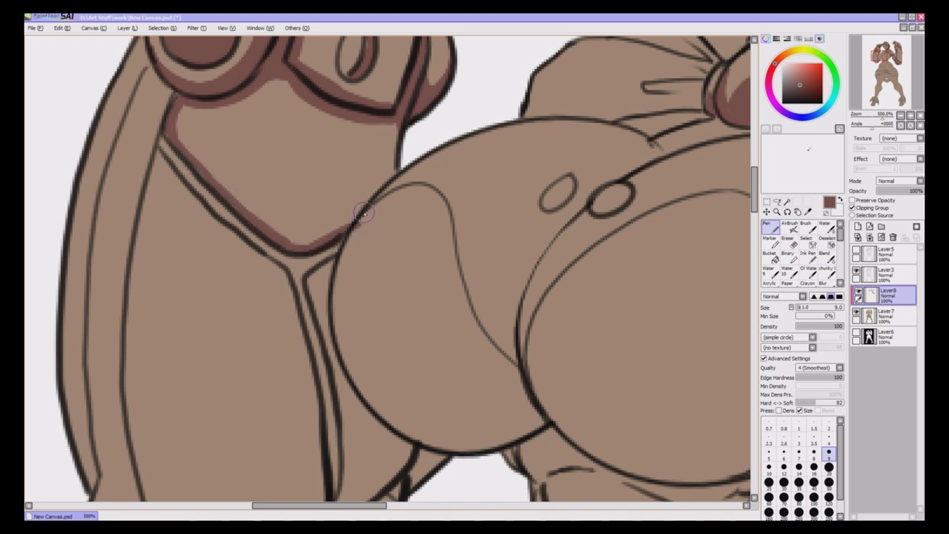
{"action": "left_click", "coordinate": [787, 238]}
{"action": "left_click", "coordinate": [771, 226]}
Shade the lower end of the large forearm plate, the wrinkled elbow padding and the narrow section next to the chest
{"action": "scroll", "coordinate": [134, 268], "scroll_direction": "down", "scroll_amount": 6}
{"action": "mouse_move", "coordinate": [134, 268]}
{"action": "left_mouse_down"}
{"action": "mouse_move", "coordinate": [178, 302]}
{"action": "mouse_move", "coordinate": [257, 319]}
{"action": "mouse_move", "coordinate": [315, 295]}
{"action": "mouse_move", "coordinate": [324, 276]}
{"action": "mouse_move", "coordinate": [309, 320]}
{"action": "mouse_move", "coordinate": [239, 355]}
{"action": "left_mouse_up"}
{"action": "mouse_move", "coordinate": [133, 249]}
{"action": "left_mouse_down"}
{"action": "mouse_move", "coordinate": [174, 337]}
{"action": "mouse_move", "coordinate": [249, 326]}
{"action": "mouse_move", "coordinate": [205, 342]}
{"action": "mouse_move", "coordinate": [158, 332]}
{"action": "mouse_move", "coordinate": [208, 382]}
{"action": "mouse_move", "coordinate": [315, 363]}
{"action": "mouse_move", "coordinate": [343, 274]}
{"action": "mouse_move", "coordinate": [406, 244]}
{"action": "mouse_move", "coordinate": [362, 184]}
{"action": "mouse_move", "coordinate": [401, 256]}
{"action": "mouse_move", "coordinate": [419, 254]}
{"action": "mouse_move", "coordinate": [347, 275]}
{"action": "mouse_move", "coordinate": [319, 326]}
{"action": "mouse_move", "coordinate": [349, 382]}
{"action": "mouse_move", "coordinate": [370, 395]}
{"action": "left_mouse_up"}
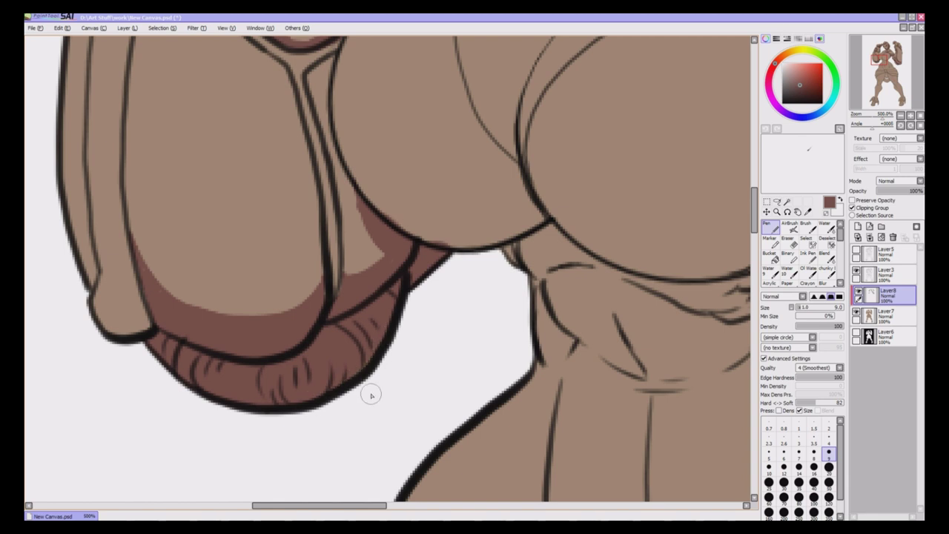
{"action": "mouse_move", "coordinate": [366, 269]}
{"action": "left_mouse_down"}
{"action": "mouse_move", "coordinate": [345, 229]}
{"action": "mouse_move", "coordinate": [347, 257]}
{"action": "left_mouse_up"}
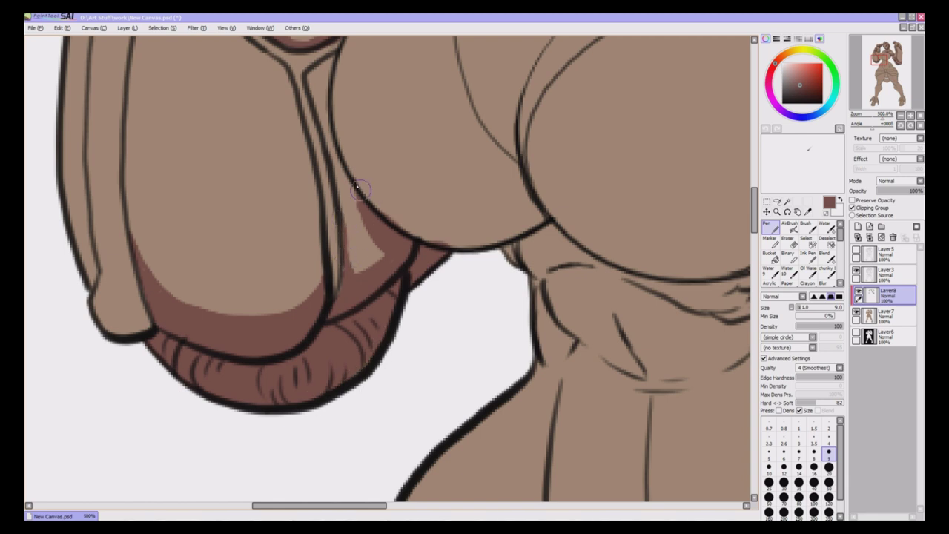
{"action": "left_click_drag", "start_coordinate": [345, 165], "coordinate": [350, 197]}
Shade the rounded lower tip of the gauntlet's outer strip and run a long shadow up its inner band to the gem's ring
{"action": "left_click_drag", "start_coordinate": [755, 233], "coordinate": [755, 234]}
{"action": "mouse_move", "coordinate": [100, 318]}
{"action": "left_mouse_down"}
{"action": "mouse_move", "coordinate": [134, 296]}
{"action": "mouse_move", "coordinate": [146, 323]}
{"action": "mouse_move", "coordinate": [107, 320]}
{"action": "mouse_move", "coordinate": [132, 330]}
{"action": "left_mouse_up"}
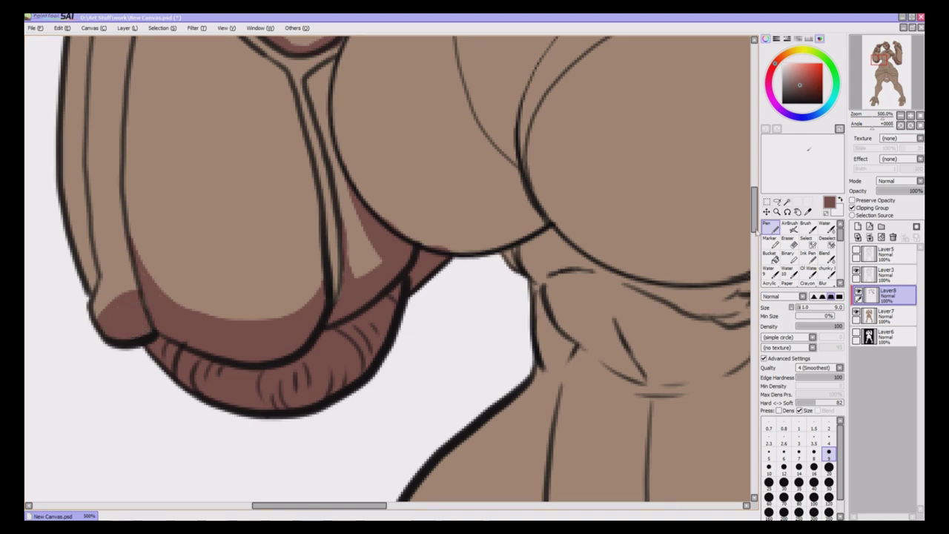
{"action": "left_click_drag", "start_coordinate": [756, 232], "coordinate": [756, 221]}
{"action": "mouse_move", "coordinate": [137, 405]}
{"action": "left_mouse_down"}
{"action": "mouse_move", "coordinate": [116, 319]}
{"action": "mouse_move", "coordinate": [109, 219]}
{"action": "left_mouse_up"}
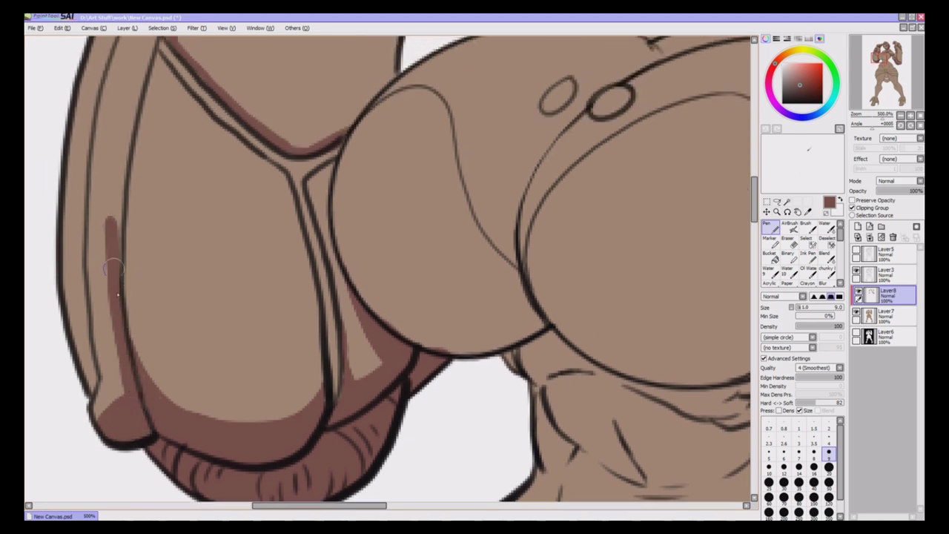
{"action": "mouse_move", "coordinate": [113, 263]}
{"action": "left_mouse_down"}
{"action": "mouse_move", "coordinate": [116, 145]}
{"action": "mouse_move", "coordinate": [113, 206]}
{"action": "mouse_move", "coordinate": [142, 68]}
{"action": "mouse_move", "coordinate": [117, 254]}
{"action": "left_mouse_up"}
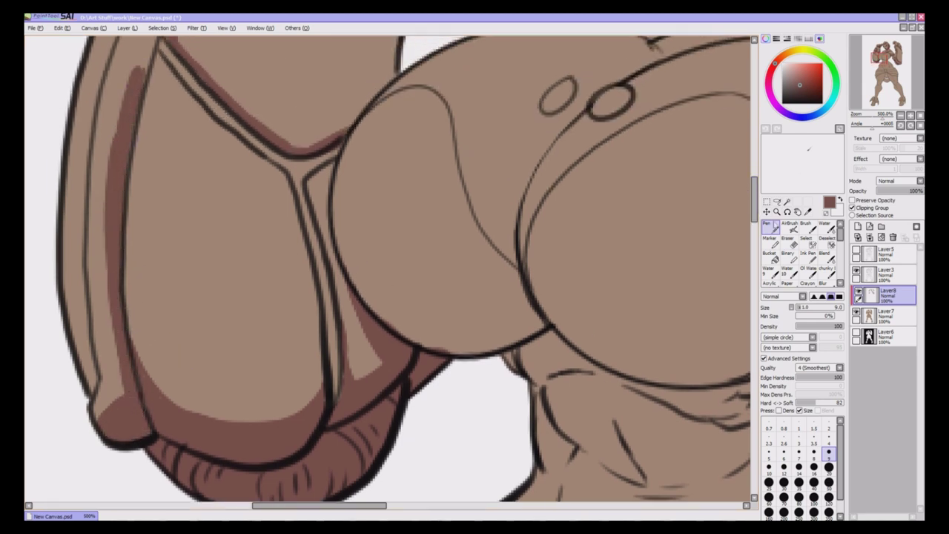
{"action": "left_click_drag", "start_coordinate": [755, 201], "coordinate": [755, 180]}
{"action": "left_click_drag", "start_coordinate": [161, 190], "coordinate": [136, 293]}
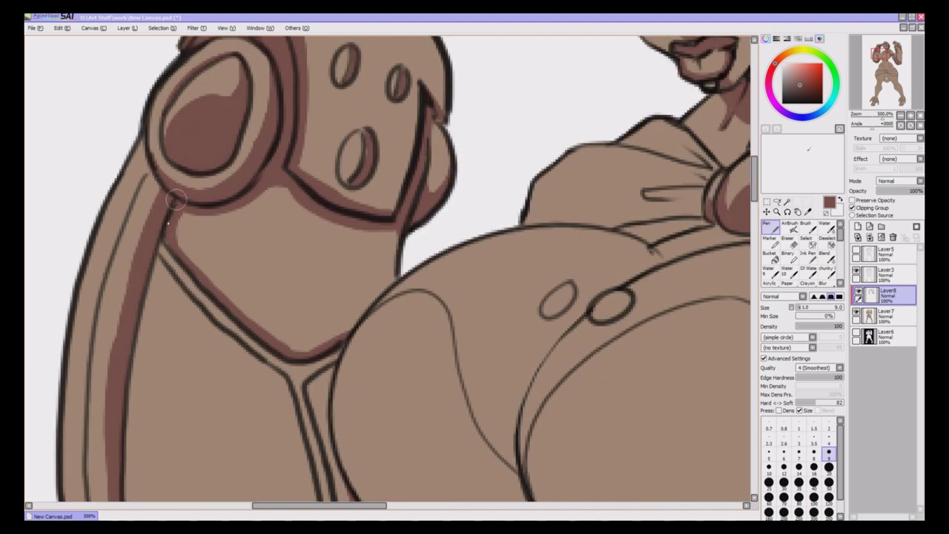
Paint a thin shadow along the line dividing the gauntlet's outer strip, from the ring down toward the elbow
{"action": "mouse_move", "coordinate": [175, 199]}
{"action": "left_mouse_down"}
{"action": "mouse_move", "coordinate": [147, 158]}
{"action": "mouse_move", "coordinate": [109, 264]}
{"action": "mouse_move", "coordinate": [84, 463]}
{"action": "left_mouse_up"}
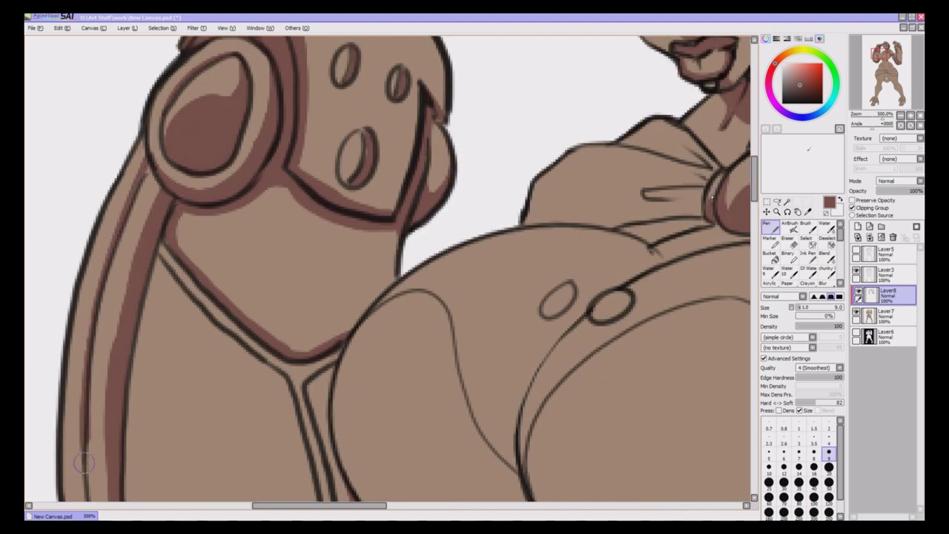
{"action": "left_click_drag", "start_coordinate": [754, 191], "coordinate": [755, 227]}
{"action": "left_click_drag", "start_coordinate": [83, 121], "coordinate": [91, 236]}
Outline a wavy shadow boundary across the nearer breast, peaking at its centre and rising toward the armpit
{"action": "left_click", "coordinate": [919, 115]}
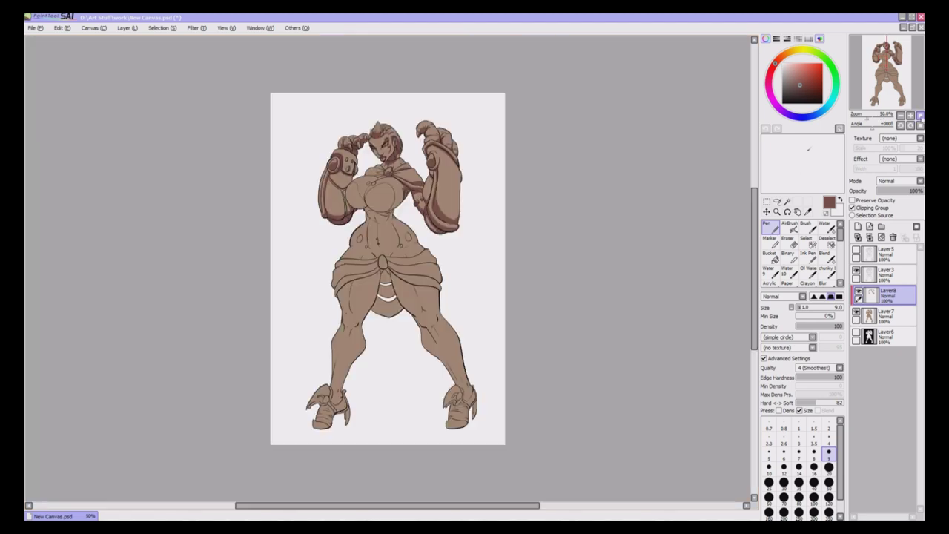
{"action": "key", "text": "ctrl+plus"}
{"action": "key", "text": "ctrl+plus"}
{"action": "key", "text": "ctrl+plus"}
{"action": "left_click_drag", "start_coordinate": [755, 252], "coordinate": [755, 188]}
{"action": "key", "text": "ctrl+plus"}
{"action": "key", "text": "ctrl+plus"}
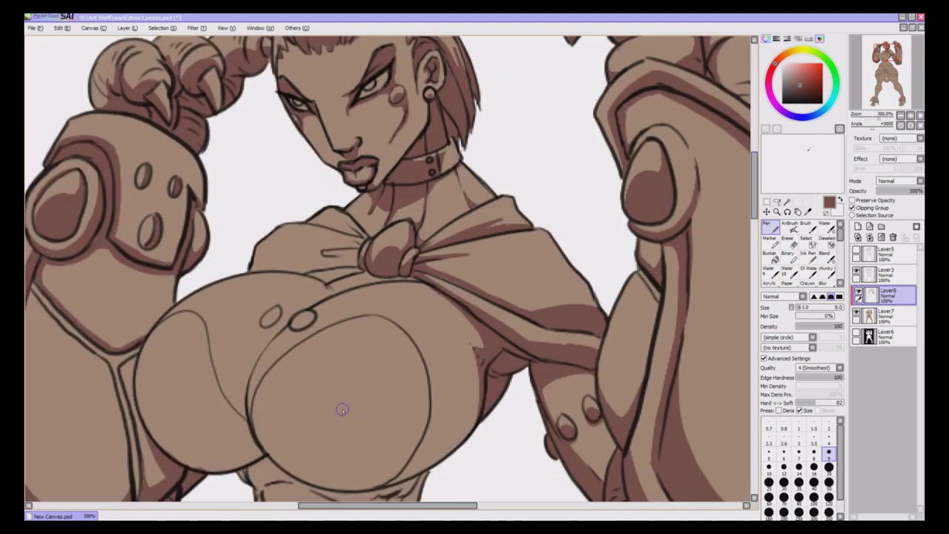
{"action": "left_click_drag", "start_coordinate": [343, 393], "coordinate": [478, 354]}
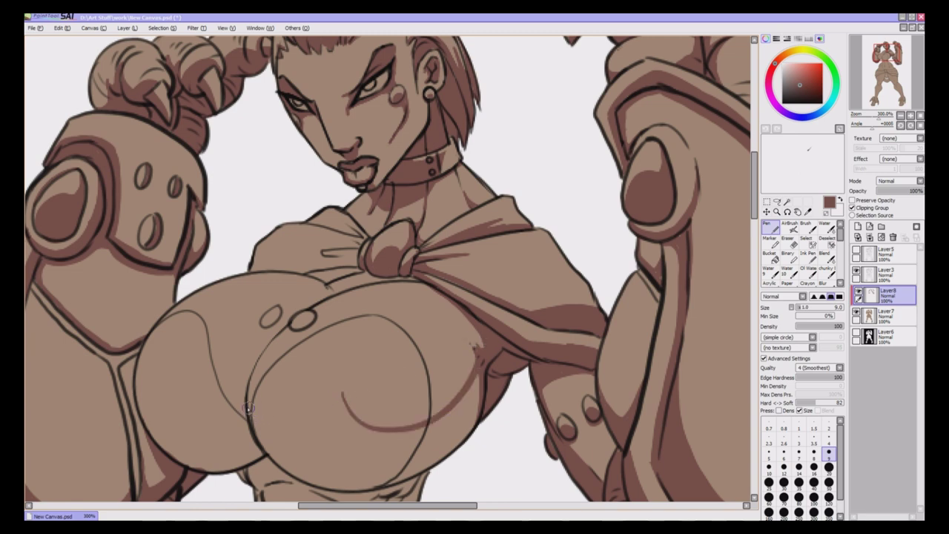
{"action": "left_click_drag", "start_coordinate": [249, 420], "coordinate": [333, 383]}
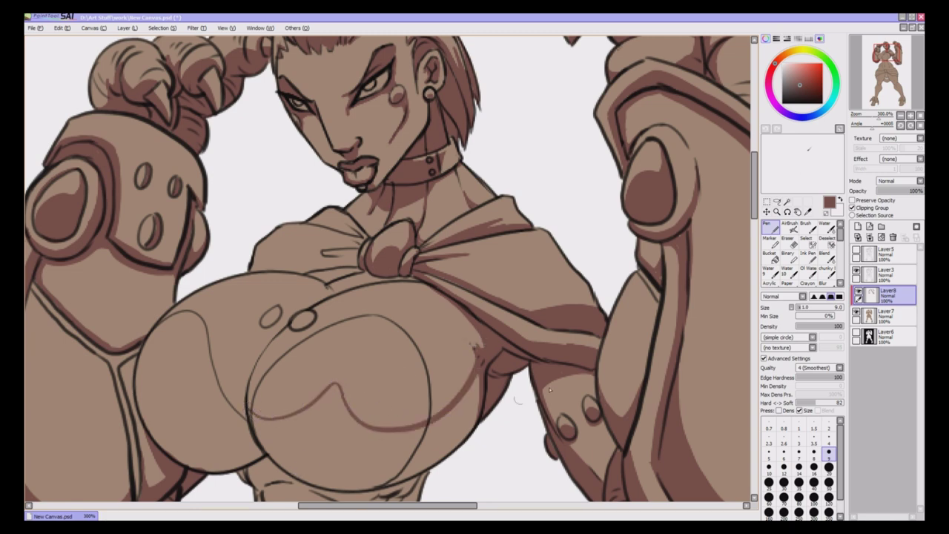
Fill the nearer breast below the shadow outline, and shade the central oval stud and the strip beneath the cloth knot
{"action": "left_click_drag", "start_coordinate": [755, 215], "coordinate": [755, 232]}
{"action": "mouse_move", "coordinate": [248, 280]}
{"action": "left_mouse_down"}
{"action": "mouse_move", "coordinate": [262, 303]}
{"action": "mouse_move", "coordinate": [254, 309]}
{"action": "mouse_move", "coordinate": [272, 309]}
{"action": "mouse_move", "coordinate": [336, 273]}
{"action": "mouse_move", "coordinate": [317, 345]}
{"action": "mouse_move", "coordinate": [299, 304]}
{"action": "mouse_move", "coordinate": [287, 346]}
{"action": "mouse_move", "coordinate": [277, 340]}
{"action": "mouse_move", "coordinate": [346, 372]}
{"action": "mouse_move", "coordinate": [339, 275]}
{"action": "mouse_move", "coordinate": [359, 341]}
{"action": "mouse_move", "coordinate": [348, 346]}
{"action": "mouse_move", "coordinate": [357, 312]}
{"action": "mouse_move", "coordinate": [375, 319]}
{"action": "mouse_move", "coordinate": [340, 282]}
{"action": "mouse_move", "coordinate": [407, 328]}
{"action": "mouse_move", "coordinate": [400, 315]}
{"action": "mouse_move", "coordinate": [411, 321]}
{"action": "mouse_move", "coordinate": [358, 365]}
{"action": "mouse_move", "coordinate": [445, 335]}
{"action": "mouse_move", "coordinate": [427, 331]}
{"action": "mouse_move", "coordinate": [440, 310]}
{"action": "left_mouse_up"}
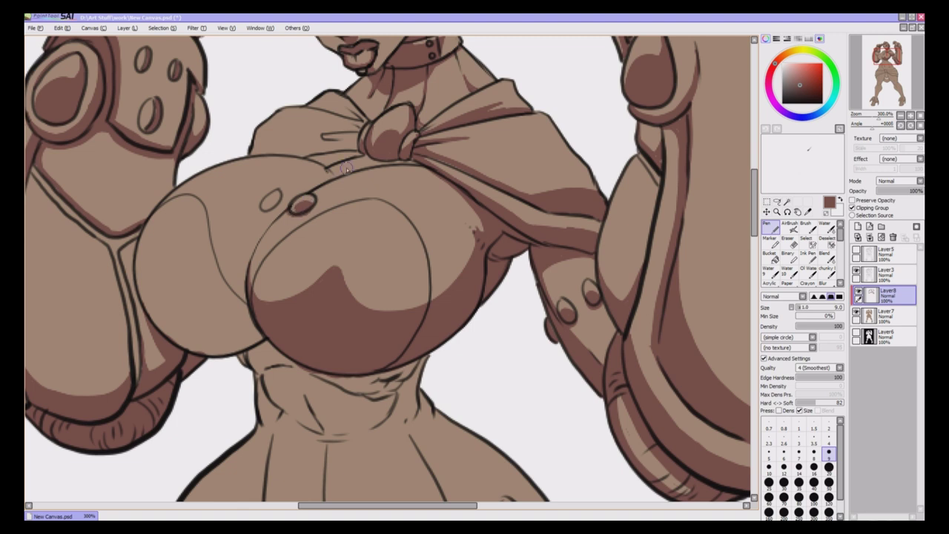
{"action": "mouse_move", "coordinate": [332, 176]}
{"action": "left_mouse_down"}
{"action": "mouse_move", "coordinate": [378, 158]}
{"action": "mouse_move", "coordinate": [331, 173]}
{"action": "mouse_move", "coordinate": [425, 158]}
{"action": "left_mouse_up"}
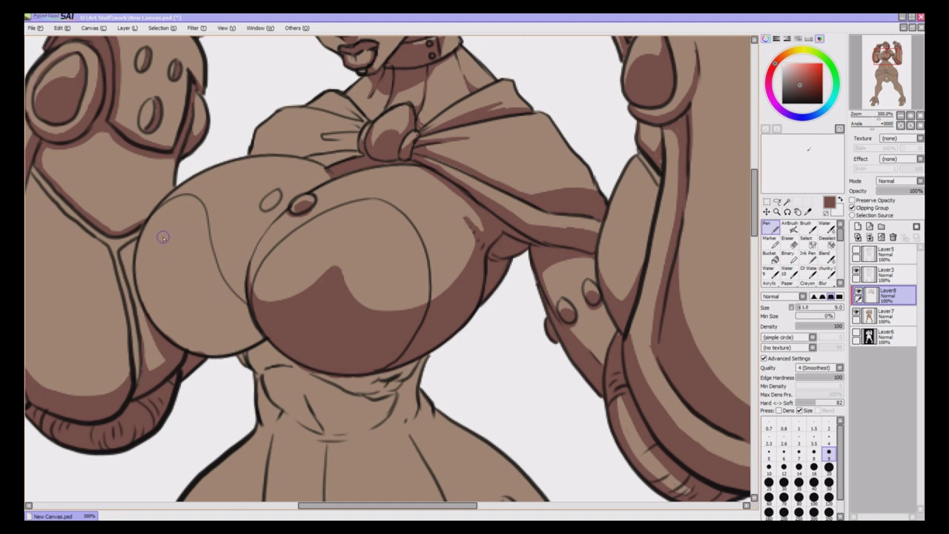
Shade the lower part of the farther breast below a curved boundary, and erase the excess along its outer edge
{"action": "mouse_move", "coordinate": [163, 237]}
{"action": "left_mouse_down"}
{"action": "mouse_move", "coordinate": [166, 265]}
{"action": "mouse_move", "coordinate": [199, 300]}
{"action": "mouse_move", "coordinate": [232, 299]}
{"action": "mouse_move", "coordinate": [178, 274]}
{"action": "mouse_move", "coordinate": [217, 292]}
{"action": "mouse_move", "coordinate": [243, 279]}
{"action": "left_mouse_up"}
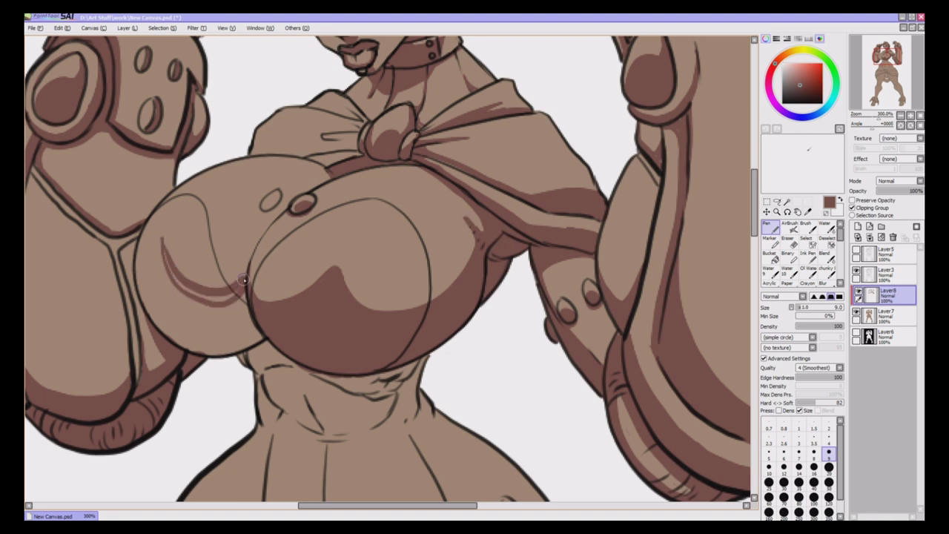
{"action": "mouse_move", "coordinate": [158, 237]}
{"action": "left_mouse_down"}
{"action": "mouse_move", "coordinate": [148, 262]}
{"action": "mouse_move", "coordinate": [172, 244]}
{"action": "mouse_move", "coordinate": [159, 239]}
{"action": "mouse_move", "coordinate": [158, 286]}
{"action": "mouse_move", "coordinate": [144, 284]}
{"action": "mouse_move", "coordinate": [156, 257]}
{"action": "left_mouse_up"}
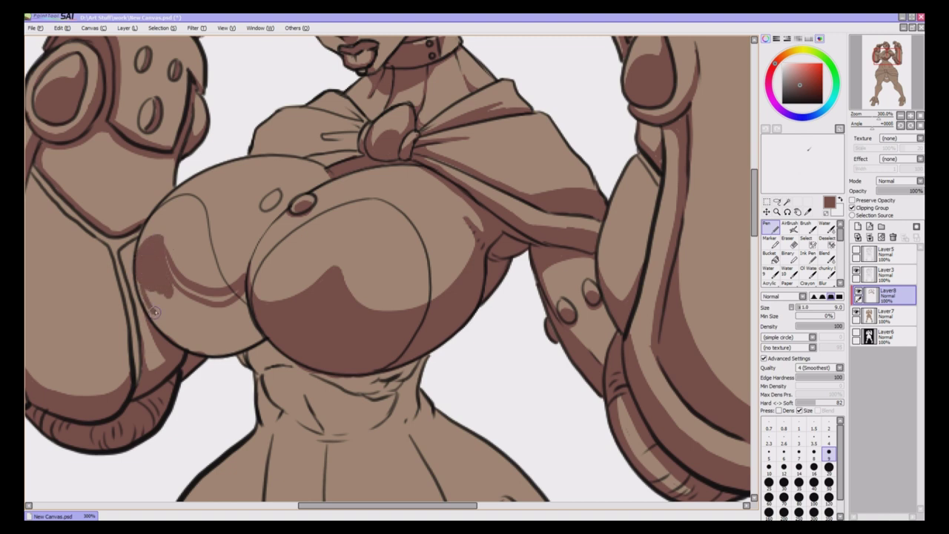
{"action": "mouse_move", "coordinate": [155, 312]}
{"action": "left_mouse_down"}
{"action": "mouse_move", "coordinate": [165, 278]}
{"action": "mouse_move", "coordinate": [179, 290]}
{"action": "mouse_move", "coordinate": [156, 238]}
{"action": "mouse_move", "coordinate": [172, 325]}
{"action": "mouse_move", "coordinate": [181, 338]}
{"action": "mouse_move", "coordinate": [183, 298]}
{"action": "mouse_move", "coordinate": [223, 359]}
{"action": "mouse_move", "coordinate": [221, 306]}
{"action": "mouse_move", "coordinate": [255, 323]}
{"action": "mouse_move", "coordinate": [238, 305]}
{"action": "left_mouse_up"}
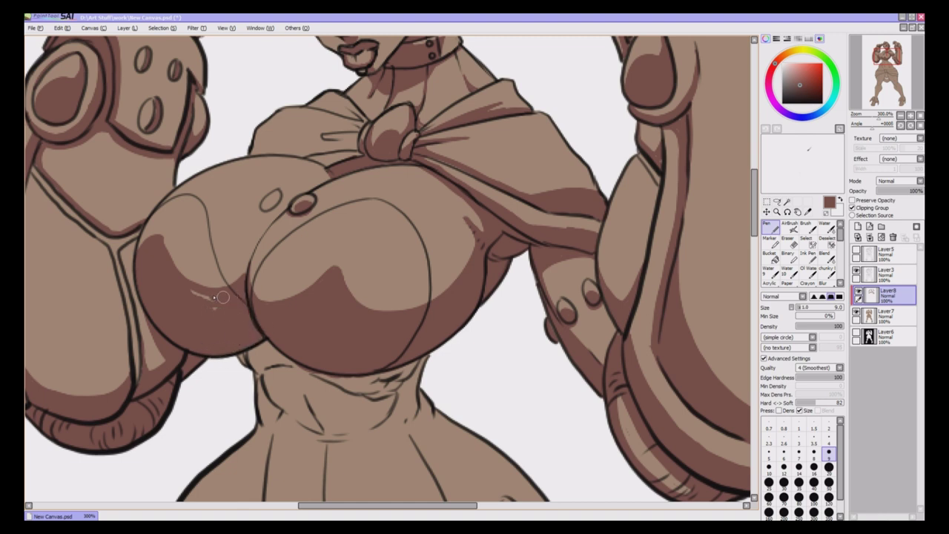
{"action": "left_click_drag", "start_coordinate": [260, 238], "coordinate": [249, 261]}
{"action": "left_click", "coordinate": [790, 238]}
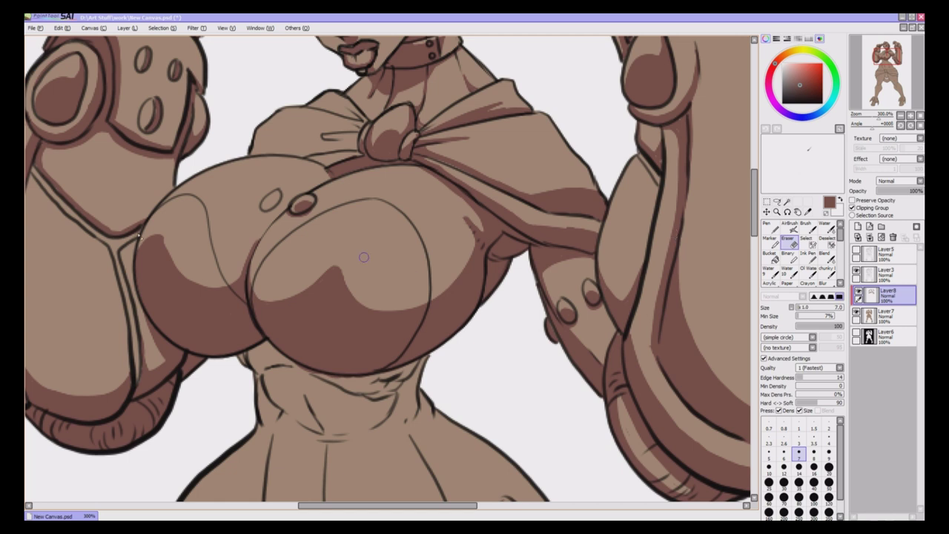
{"action": "left_click_drag", "start_coordinate": [158, 234], "coordinate": [133, 269]}
Extend the nearer breast's shadow in a rounded arc toward the cleavage, and clean up the shadow edges on both breasts
{"action": "left_click", "coordinate": [771, 226]}
{"action": "mouse_move", "coordinate": [328, 271]}
{"action": "left_mouse_down"}
{"action": "mouse_move", "coordinate": [264, 305]}
{"action": "mouse_move", "coordinate": [315, 265]}
{"action": "left_mouse_up"}
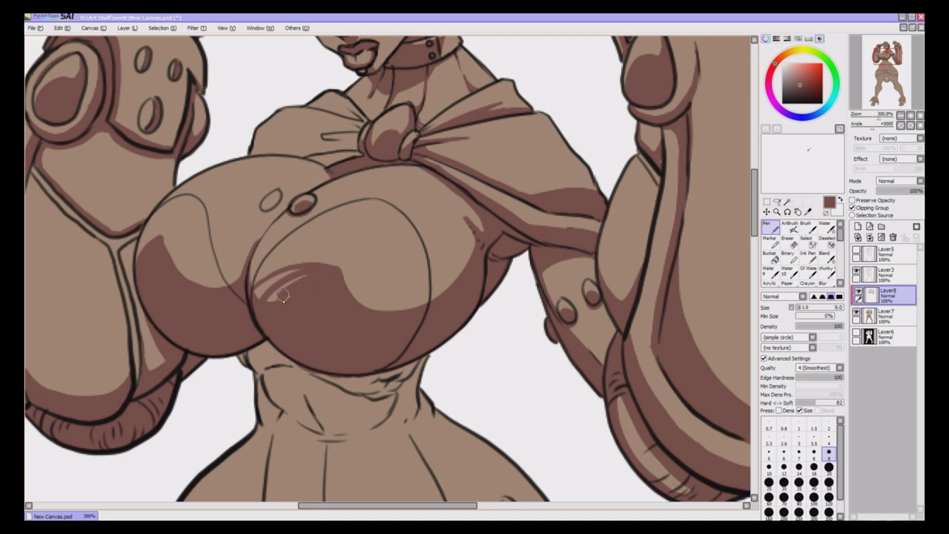
{"action": "left_click_drag", "start_coordinate": [282, 297], "coordinate": [281, 282]}
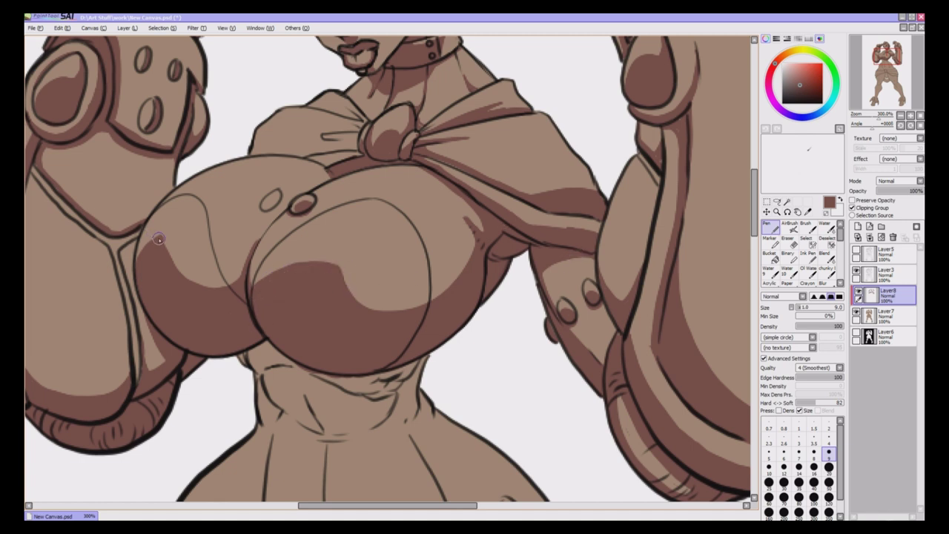
{"action": "left_click_drag", "start_coordinate": [158, 239], "coordinate": [146, 246]}
{"action": "key", "text": "e"}
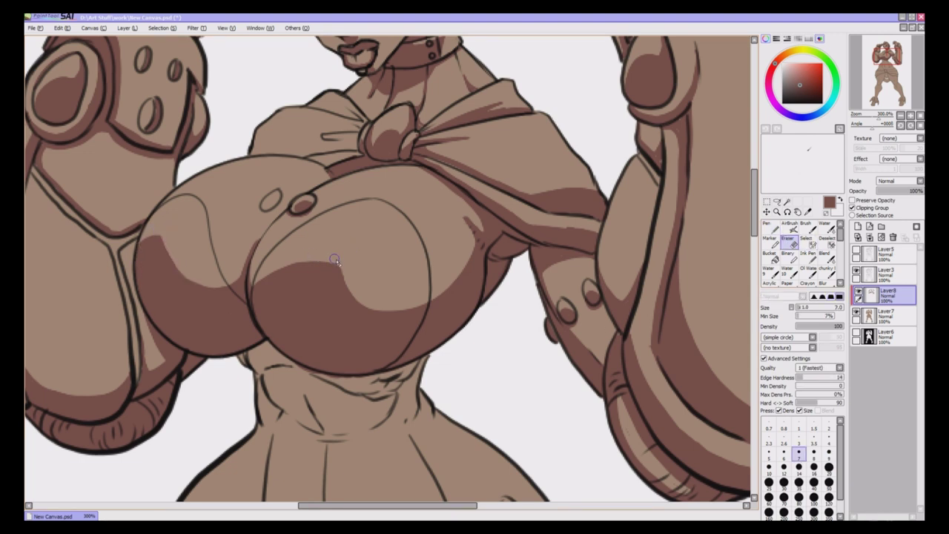
{"action": "left_click_drag", "start_coordinate": [336, 259], "coordinate": [361, 306]}
{"action": "left_click", "coordinate": [770, 226]}
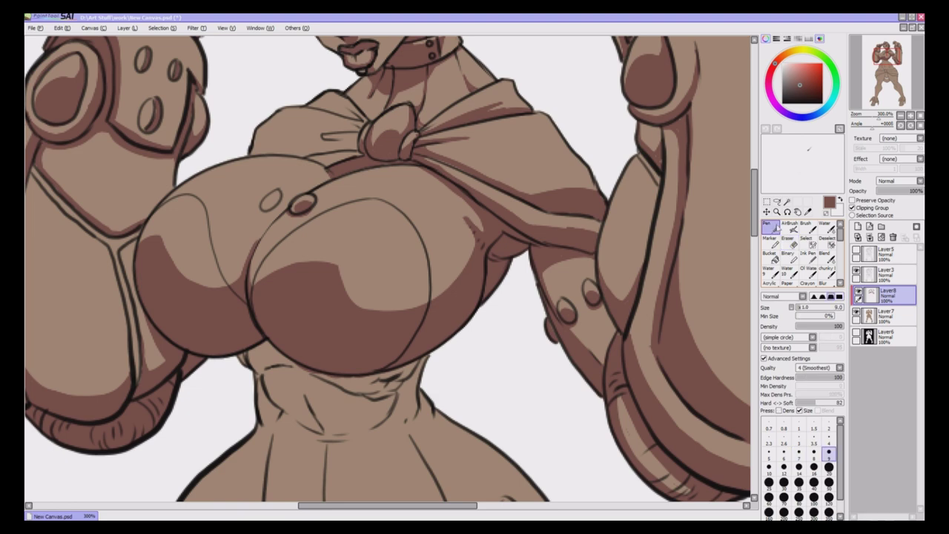
Paint thin shadows along the cloth folds between the knot and the farther shoulder, and along the cloth's lower edge above the breast
{"action": "key", "text": "ctrl+plus"}
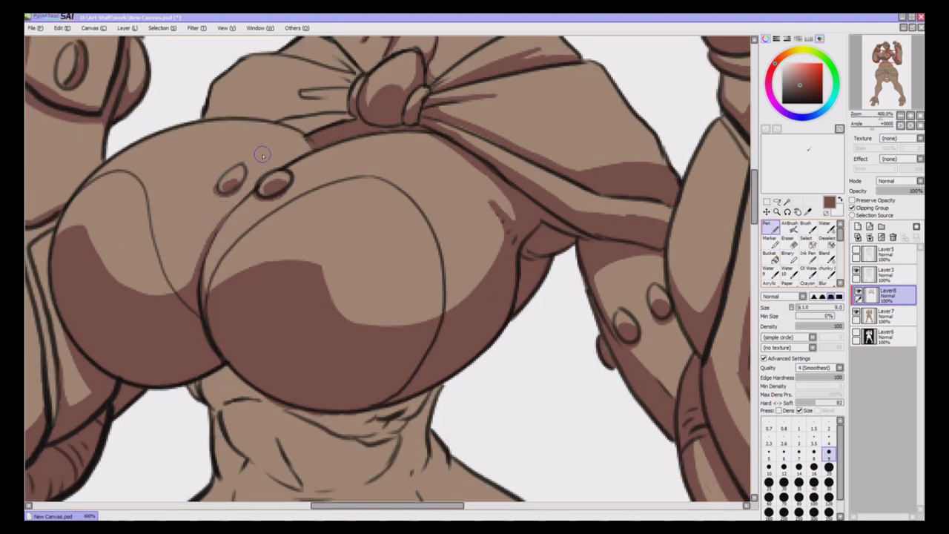
{"action": "scroll", "coordinate": [310, 209], "scroll_direction": "up", "scroll_amount": 2}
{"action": "left_click_drag", "start_coordinate": [310, 209], "coordinate": [349, 193]}
{"action": "mouse_move", "coordinate": [272, 195]}
{"action": "left_mouse_down"}
{"action": "mouse_move", "coordinate": [347, 184]}
{"action": "mouse_move", "coordinate": [327, 169]}
{"action": "mouse_move", "coordinate": [340, 175]}
{"action": "left_mouse_up"}
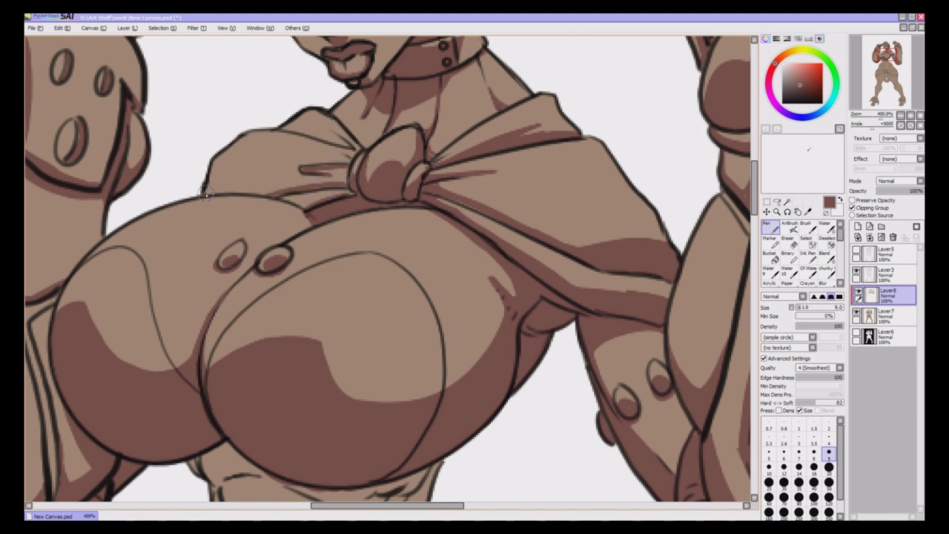
{"action": "left_click_drag", "start_coordinate": [205, 193], "coordinate": [264, 193]}
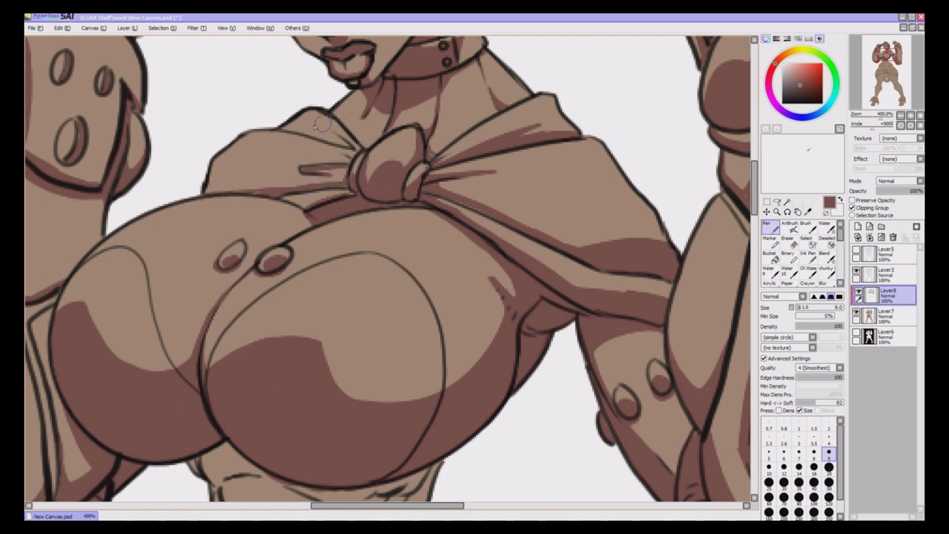
{"action": "mouse_move", "coordinate": [285, 129]}
{"action": "left_mouse_down"}
{"action": "mouse_move", "coordinate": [338, 141]}
{"action": "mouse_move", "coordinate": [326, 126]}
{"action": "mouse_move", "coordinate": [347, 152]}
{"action": "left_mouse_up"}
{"action": "left_click_drag", "start_coordinate": [339, 112], "coordinate": [361, 142]}
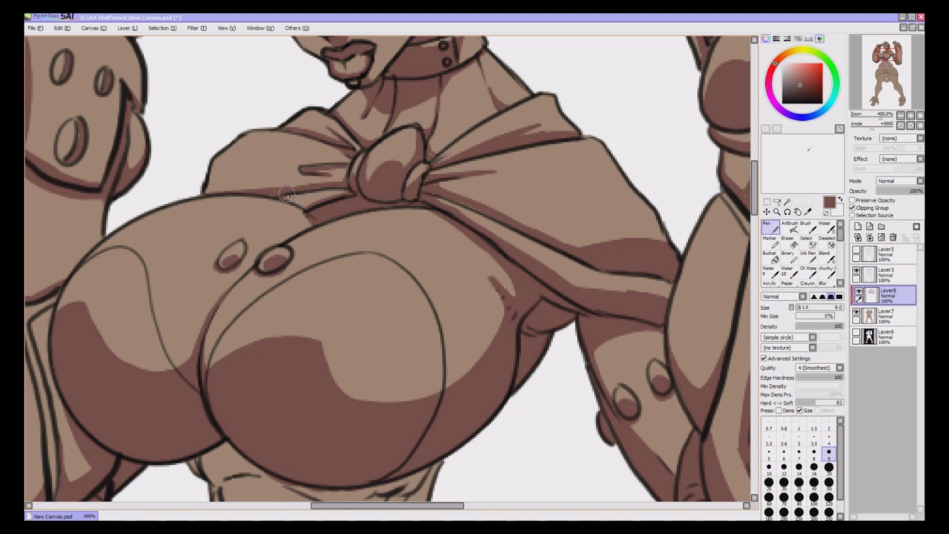
{"action": "left_click_drag", "start_coordinate": [301, 212], "coordinate": [309, 224]}
Outline a curved shadow boundary across the waist and fill the whole midriff between it and the breasts
{"action": "left_click_drag", "start_coordinate": [754, 185], "coordinate": [754, 219]}
{"action": "left_click_drag", "start_coordinate": [449, 264], "coordinate": [319, 323]}
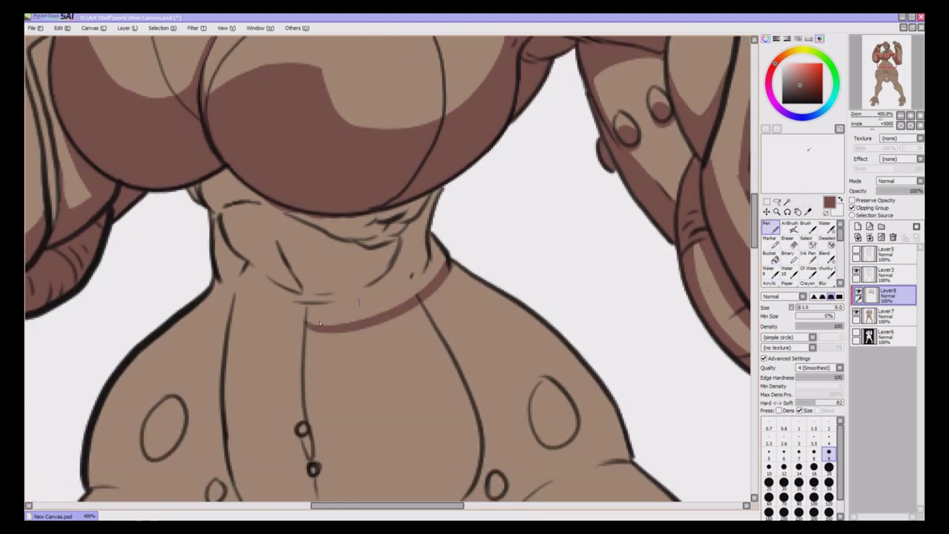
{"action": "mouse_move", "coordinate": [200, 298]}
{"action": "left_mouse_down"}
{"action": "mouse_move", "coordinate": [262, 330]}
{"action": "mouse_move", "coordinate": [312, 329]}
{"action": "left_mouse_up"}
{"action": "left_click_drag", "start_coordinate": [211, 175], "coordinate": [239, 201]}
{"action": "left_click_drag", "start_coordinate": [216, 234], "coordinate": [261, 203]}
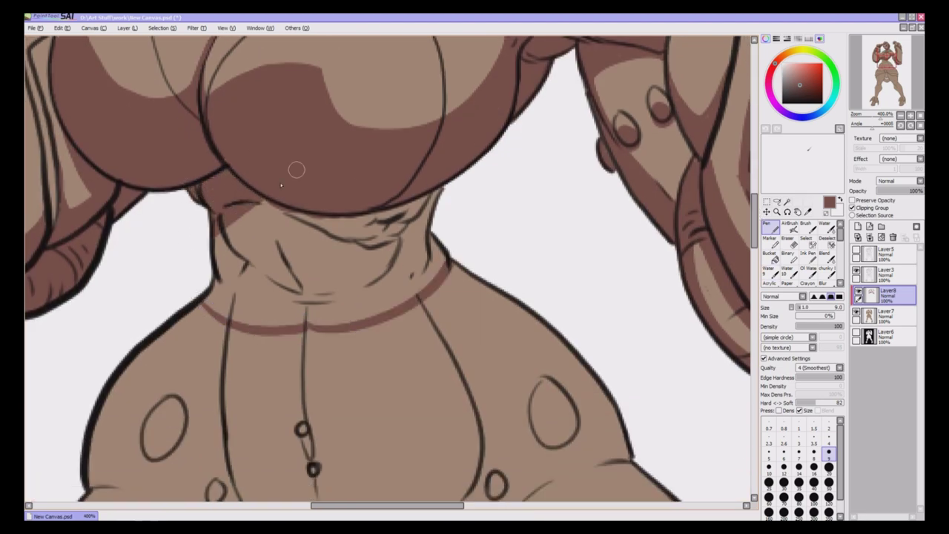
{"action": "mouse_move", "coordinate": [296, 170]}
{"action": "left_mouse_down"}
{"action": "mouse_move", "coordinate": [326, 290]}
{"action": "mouse_move", "coordinate": [457, 202]}
{"action": "mouse_move", "coordinate": [422, 282]}
{"action": "mouse_move", "coordinate": [326, 315]}
{"action": "mouse_move", "coordinate": [297, 293]}
{"action": "mouse_move", "coordinate": [215, 307]}
{"action": "mouse_move", "coordinate": [295, 317]}
{"action": "left_mouse_up"}
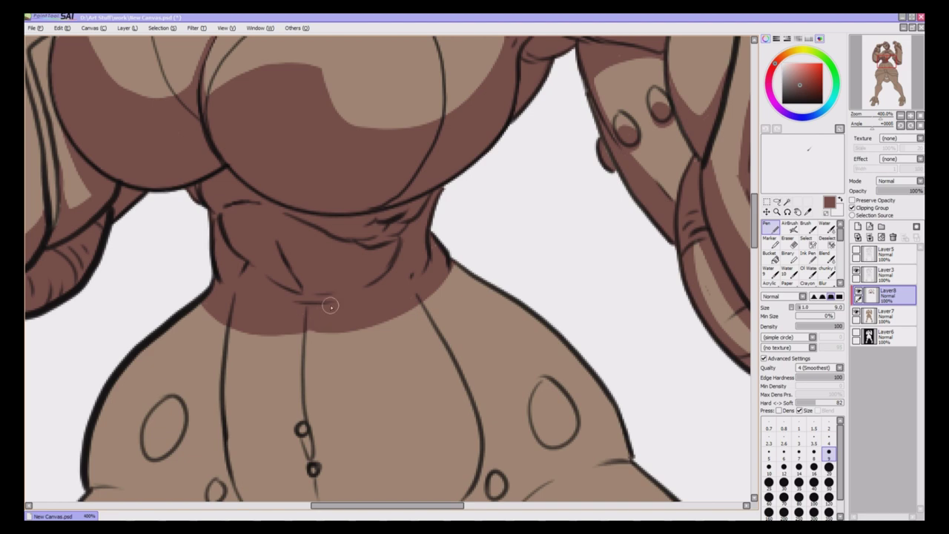
Paint a tapering shadow from the waist down the abdomen's midline, through the two small navel rings
{"action": "left_click", "coordinate": [921, 115]}
{"action": "key", "text": "ctrl+plus"}
{"action": "key", "text": "ctrl+plus"}
{"action": "key", "text": "ctrl+plus"}
{"action": "key", "text": "ctrl+plus"}
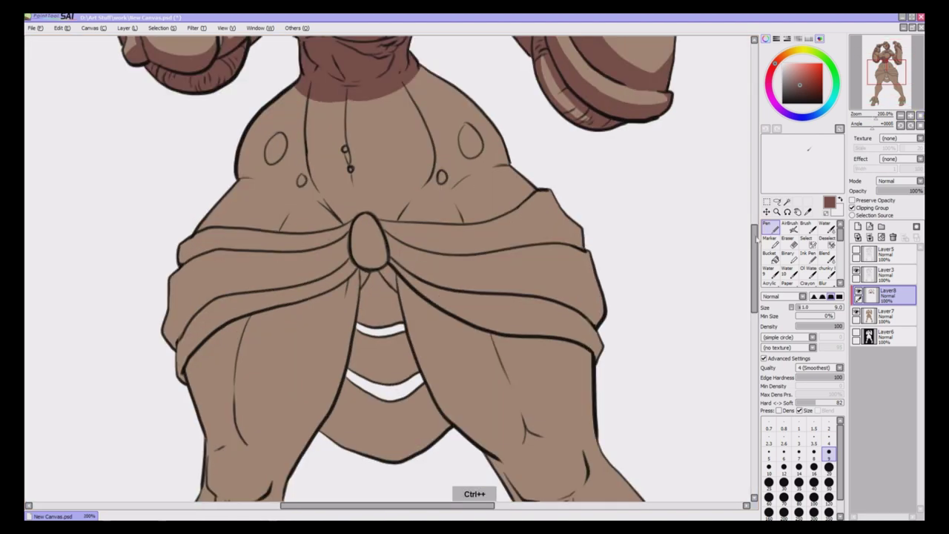
{"action": "left_click_drag", "start_coordinate": [754, 246], "coordinate": [754, 201]}
{"action": "scroll", "coordinate": [748, 204], "scroll_direction": "up", "scroll_amount": 1}
{"action": "left_click_drag", "start_coordinate": [476, 505], "coordinate": [418, 505]}
{"action": "left_click_drag", "start_coordinate": [754, 207], "coordinate": [754, 235]}
{"action": "mouse_move", "coordinate": [380, 249]}
{"action": "left_mouse_down"}
{"action": "mouse_move", "coordinate": [392, 274]}
{"action": "mouse_move", "coordinate": [409, 265]}
{"action": "mouse_move", "coordinate": [398, 257]}
{"action": "left_mouse_up"}
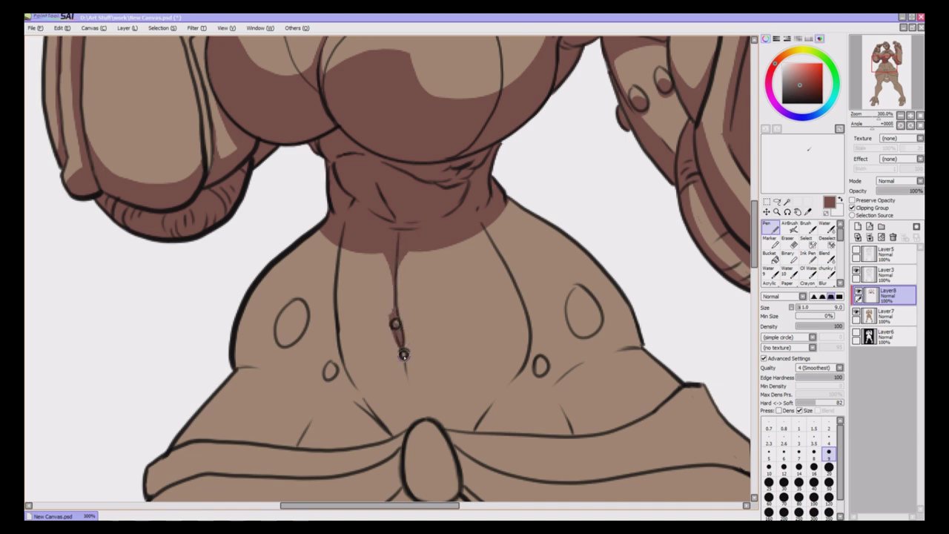
Pull pointed shadows down both side lines of the abdomen and round the waist shadow's edge between them
{"action": "left_click_drag", "start_coordinate": [324, 233], "coordinate": [331, 253]}
{"action": "mouse_move", "coordinate": [498, 212]}
{"action": "left_mouse_down"}
{"action": "mouse_move", "coordinate": [498, 256]}
{"action": "mouse_move", "coordinate": [495, 239]}
{"action": "mouse_move", "coordinate": [472, 226]}
{"action": "mouse_move", "coordinate": [458, 241]}
{"action": "left_mouse_up"}
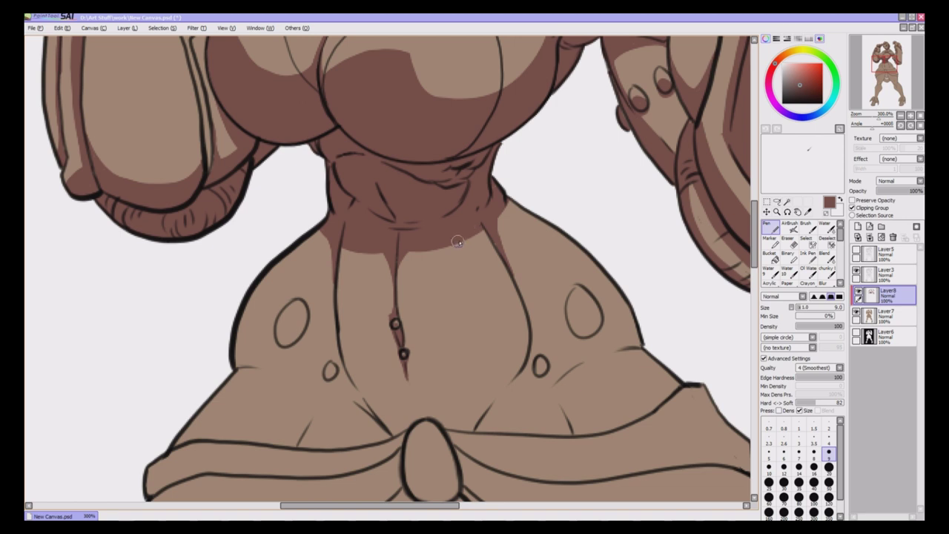
{"action": "left_click_drag", "start_coordinate": [351, 249], "coordinate": [333, 282]}
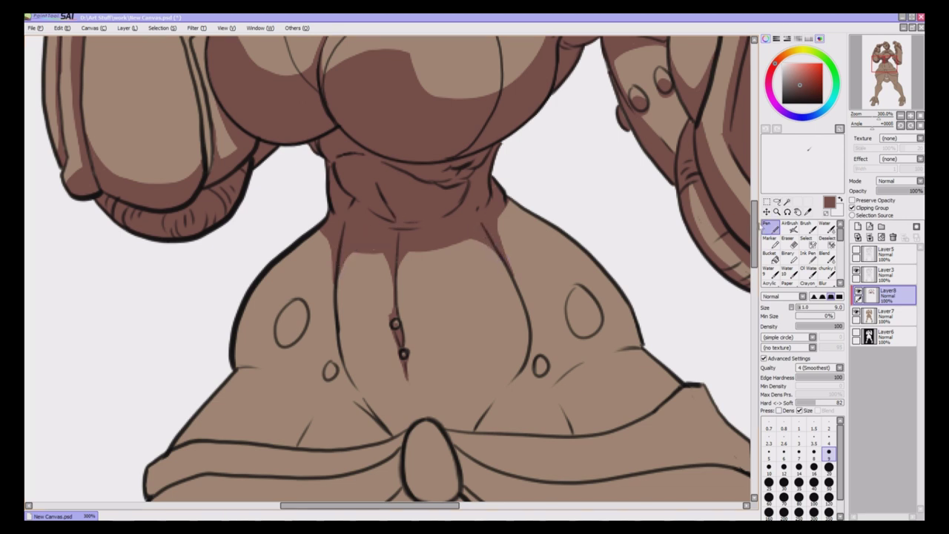
Shade the lower part of the two large and two small oval studs on the hips
{"action": "left_click_drag", "start_coordinate": [756, 236], "coordinate": [757, 242]}
{"action": "key", "text": "ctrl+plus"}
{"action": "mouse_move", "coordinate": [317, 365]}
{"action": "left_mouse_down"}
{"action": "mouse_move", "coordinate": [310, 359]}
{"action": "mouse_move", "coordinate": [321, 356]}
{"action": "left_mouse_up"}
{"action": "mouse_move", "coordinate": [260, 299]}
{"action": "left_mouse_down"}
{"action": "mouse_move", "coordinate": [252, 311]}
{"action": "mouse_move", "coordinate": [266, 318]}
{"action": "mouse_move", "coordinate": [269, 304]}
{"action": "mouse_move", "coordinate": [255, 315]}
{"action": "left_mouse_up"}
{"action": "mouse_move", "coordinate": [651, 289]}
{"action": "left_mouse_down"}
{"action": "mouse_move", "coordinate": [660, 296]}
{"action": "mouse_move", "coordinate": [667, 259]}
{"action": "mouse_move", "coordinate": [674, 293]}
{"action": "mouse_move", "coordinate": [659, 310]}
{"action": "left_mouse_up"}
{"action": "left_click_drag", "start_coordinate": [597, 350], "coordinate": [591, 362]}
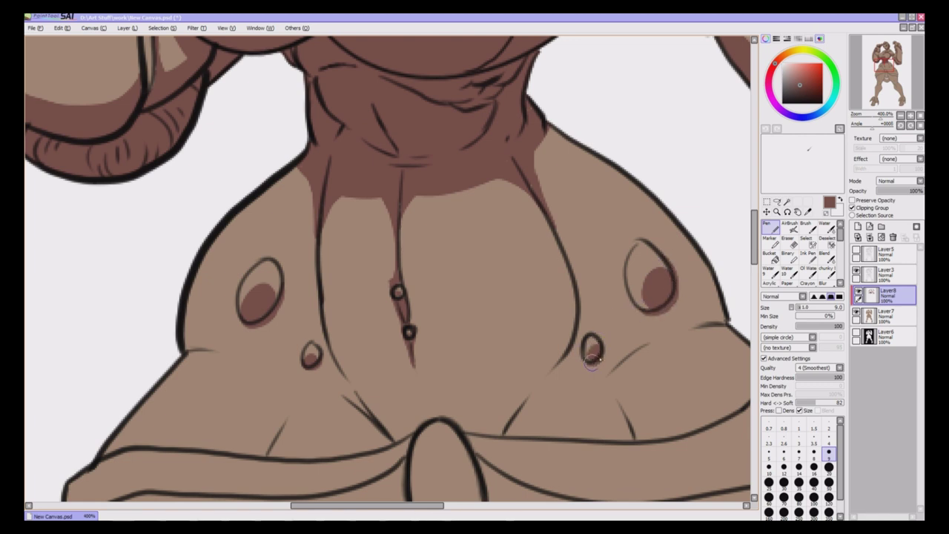
Paint a shadow across the lower belly above the oval gem, curving up along both sides from the midline
{"action": "mouse_move", "coordinate": [419, 364]}
{"action": "left_mouse_down"}
{"action": "mouse_move", "coordinate": [510, 378]}
{"action": "mouse_move", "coordinate": [574, 319]}
{"action": "mouse_move", "coordinate": [343, 374]}
{"action": "mouse_move", "coordinate": [382, 423]}
{"action": "left_mouse_up"}
{"action": "mouse_move", "coordinate": [347, 374]}
{"action": "left_mouse_down"}
{"action": "mouse_move", "coordinate": [341, 363]}
{"action": "mouse_move", "coordinate": [359, 389]}
{"action": "mouse_move", "coordinate": [386, 385]}
{"action": "mouse_move", "coordinate": [375, 374]}
{"action": "left_mouse_up"}
{"action": "mouse_move", "coordinate": [410, 345]}
{"action": "left_mouse_down"}
{"action": "mouse_move", "coordinate": [419, 393]}
{"action": "mouse_move", "coordinate": [386, 389]}
{"action": "mouse_move", "coordinate": [387, 423]}
{"action": "mouse_move", "coordinate": [420, 424]}
{"action": "mouse_move", "coordinate": [400, 416]}
{"action": "mouse_move", "coordinate": [426, 363]}
{"action": "mouse_move", "coordinate": [448, 389]}
{"action": "mouse_move", "coordinate": [412, 346]}
{"action": "mouse_move", "coordinate": [448, 401]}
{"action": "mouse_move", "coordinate": [434, 413]}
{"action": "mouse_move", "coordinate": [491, 418]}
{"action": "mouse_move", "coordinate": [490, 387]}
{"action": "mouse_move", "coordinate": [463, 386]}
{"action": "mouse_move", "coordinate": [466, 412]}
{"action": "mouse_move", "coordinate": [571, 328]}
{"action": "left_mouse_up"}
{"action": "left_click_drag", "start_coordinate": [571, 327], "coordinate": [528, 393]}
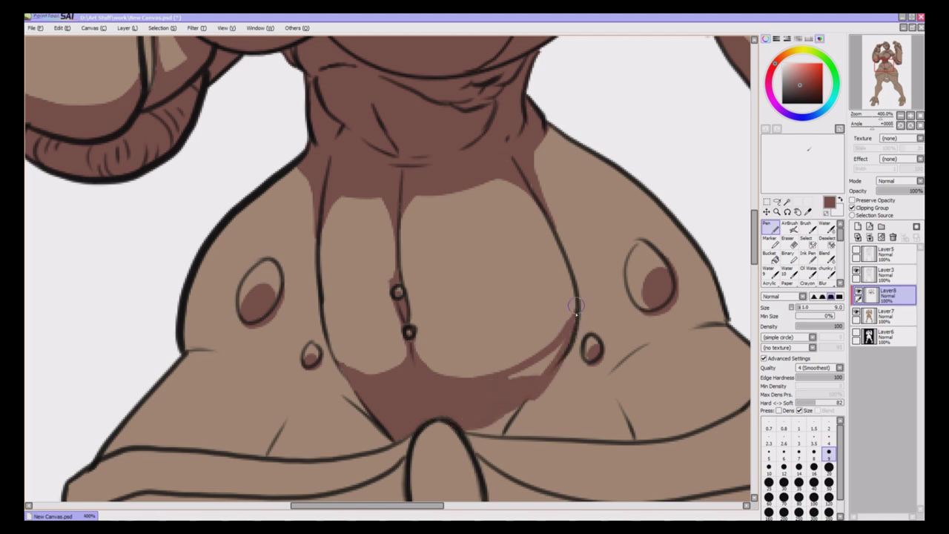
{"action": "left_click_drag", "start_coordinate": [576, 305], "coordinate": [504, 380]}
Extend the lower-belly shadow past both groin creases onto the thighs, and shade the corner of the farther hip
{"action": "mouse_move", "coordinate": [337, 361]}
{"action": "left_mouse_down"}
{"action": "mouse_move", "coordinate": [330, 393]}
{"action": "mouse_move", "coordinate": [371, 452]}
{"action": "mouse_move", "coordinate": [389, 442]}
{"action": "mouse_move", "coordinate": [342, 372]}
{"action": "mouse_move", "coordinate": [334, 392]}
{"action": "mouse_move", "coordinate": [363, 443]}
{"action": "left_mouse_up"}
{"action": "left_click_drag", "start_coordinate": [187, 297], "coordinate": [195, 350]}
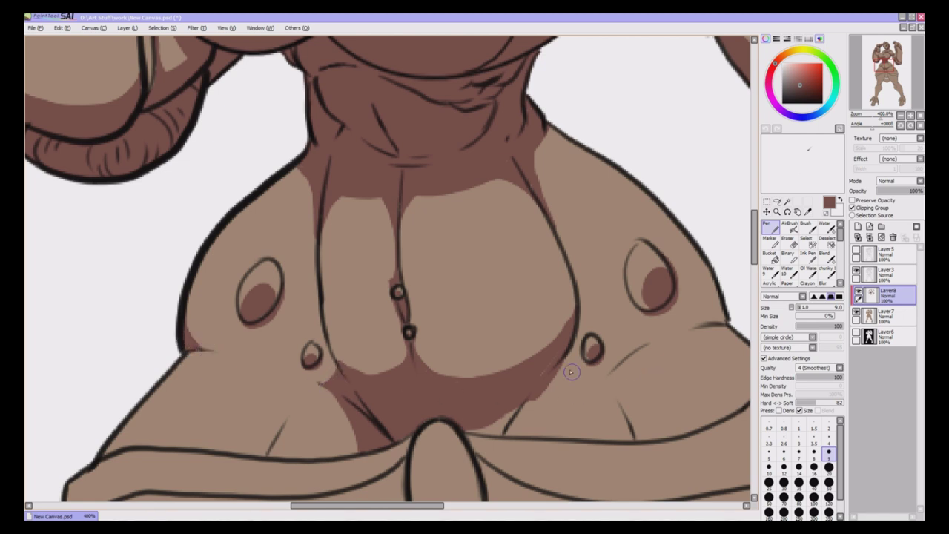
{"action": "mouse_move", "coordinate": [508, 436]}
{"action": "left_mouse_down"}
{"action": "mouse_move", "coordinate": [540, 404]}
{"action": "mouse_move", "coordinate": [565, 355]}
{"action": "left_mouse_up"}
{"action": "mouse_move", "coordinate": [523, 409]}
{"action": "left_mouse_down"}
{"action": "mouse_move", "coordinate": [528, 418]}
{"action": "mouse_move", "coordinate": [467, 428]}
{"action": "mouse_move", "coordinate": [497, 430]}
{"action": "mouse_move", "coordinate": [552, 388]}
{"action": "left_mouse_up"}
Shade the nearer hip's corner crease and the two short crease lines above the waist cloth
{"action": "left_click_drag", "start_coordinate": [723, 294], "coordinate": [717, 304]}
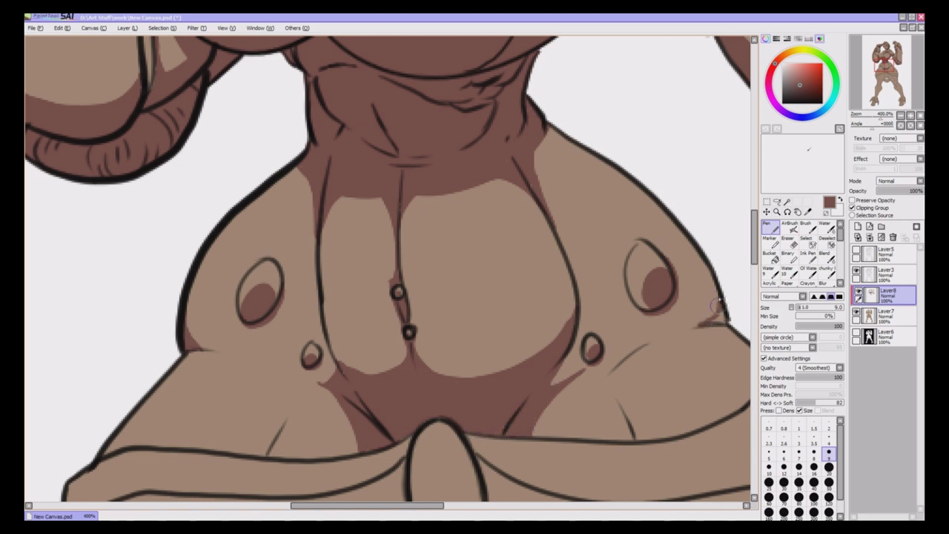
{"action": "left_click_drag", "start_coordinate": [623, 406], "coordinate": [637, 441]}
{"action": "left_click_drag", "start_coordinate": [286, 419], "coordinate": [263, 454]}
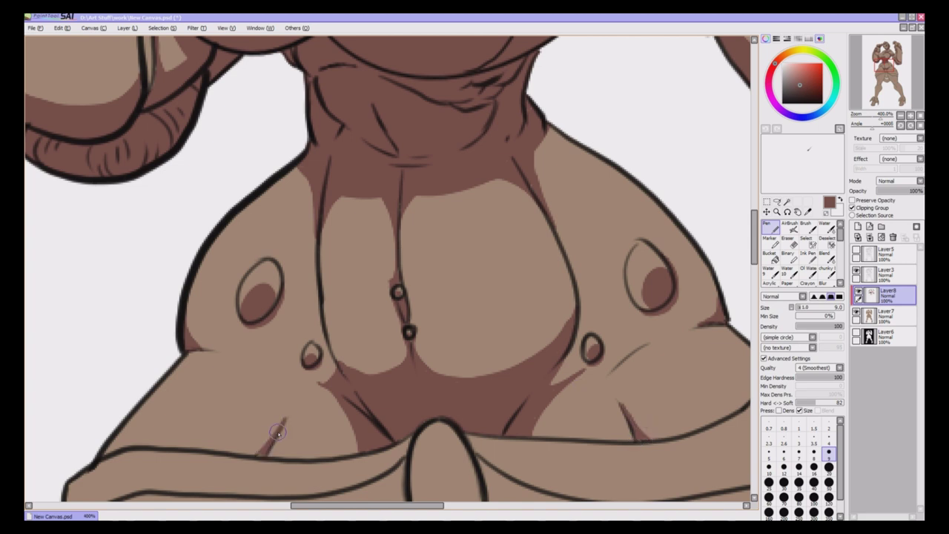
Paint dark brown shadows on the oval clasp at the waist and on the area directly beneath it
{"action": "scroll", "coordinate": [453, 289], "scroll_direction": "down", "scroll_amount": 5}
{"action": "left_click_drag", "start_coordinate": [453, 289], "coordinate": [433, 302]}
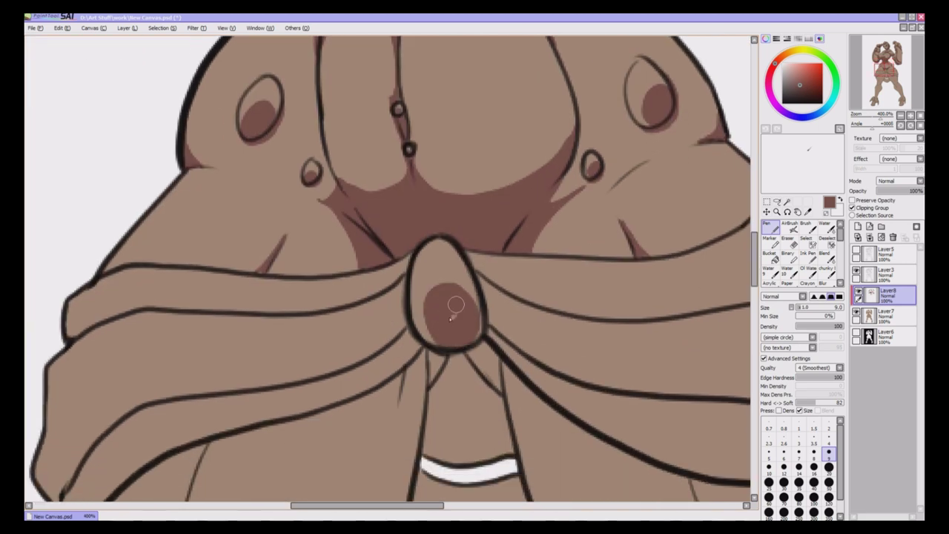
{"action": "left_click_drag", "start_coordinate": [448, 238], "coordinate": [477, 323]}
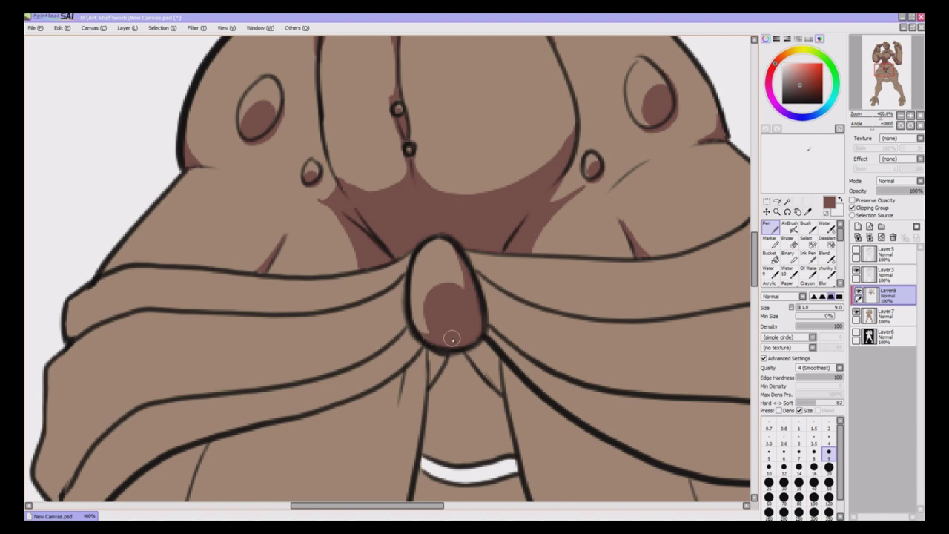
{"action": "mouse_move", "coordinate": [433, 355]}
{"action": "left_mouse_down"}
{"action": "mouse_move", "coordinate": [439, 418]}
{"action": "mouse_move", "coordinate": [465, 356]}
{"action": "left_mouse_up"}
Shade the lower edges of the draped cloth folds on the left side of the clasp, adding crease accents
{"action": "left_click_drag", "start_coordinate": [754, 259], "coordinate": [751, 271]}
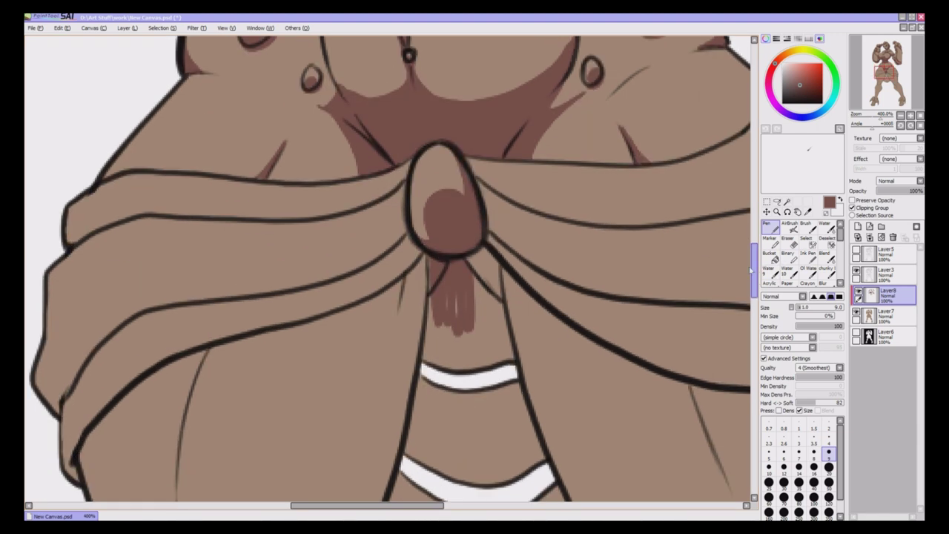
{"action": "mouse_move", "coordinate": [63, 424]}
{"action": "left_mouse_down"}
{"action": "mouse_move", "coordinate": [85, 428]}
{"action": "mouse_move", "coordinate": [69, 447]}
{"action": "mouse_move", "coordinate": [77, 476]}
{"action": "mouse_move", "coordinate": [66, 452]}
{"action": "mouse_move", "coordinate": [80, 433]}
{"action": "mouse_move", "coordinate": [105, 401]}
{"action": "mouse_move", "coordinate": [169, 356]}
{"action": "mouse_move", "coordinate": [370, 290]}
{"action": "mouse_move", "coordinate": [358, 297]}
{"action": "mouse_move", "coordinate": [419, 245]}
{"action": "left_mouse_up"}
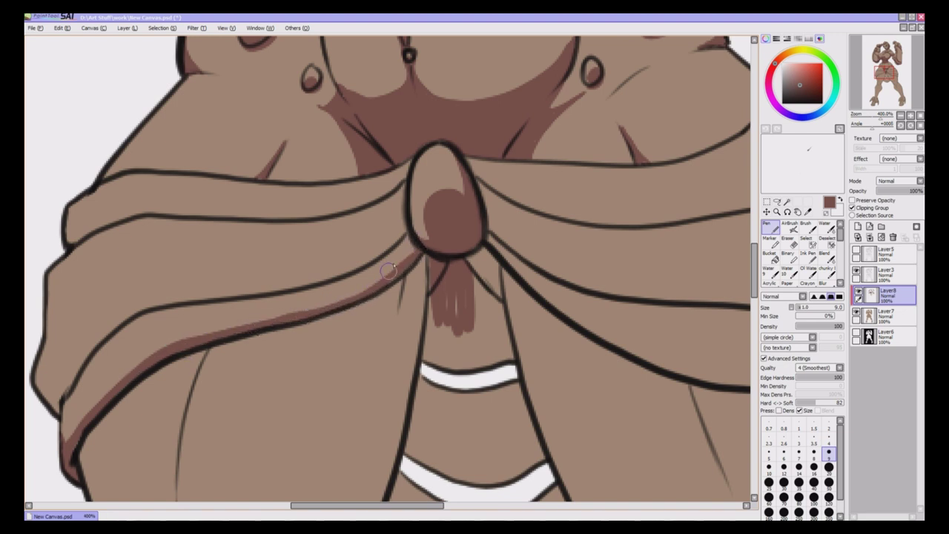
{"action": "mouse_move", "coordinate": [35, 375]}
{"action": "left_mouse_down"}
{"action": "mouse_move", "coordinate": [67, 379]}
{"action": "mouse_move", "coordinate": [58, 390]}
{"action": "mouse_move", "coordinate": [37, 378]}
{"action": "mouse_move", "coordinate": [59, 387]}
{"action": "mouse_move", "coordinate": [67, 377]}
{"action": "mouse_move", "coordinate": [56, 401]}
{"action": "mouse_move", "coordinate": [46, 385]}
{"action": "mouse_move", "coordinate": [126, 301]}
{"action": "mouse_move", "coordinate": [187, 293]}
{"action": "left_mouse_up"}
{"action": "mouse_move", "coordinate": [62, 386]}
{"action": "left_mouse_down"}
{"action": "mouse_move", "coordinate": [137, 303]}
{"action": "mouse_move", "coordinate": [311, 274]}
{"action": "left_mouse_up"}
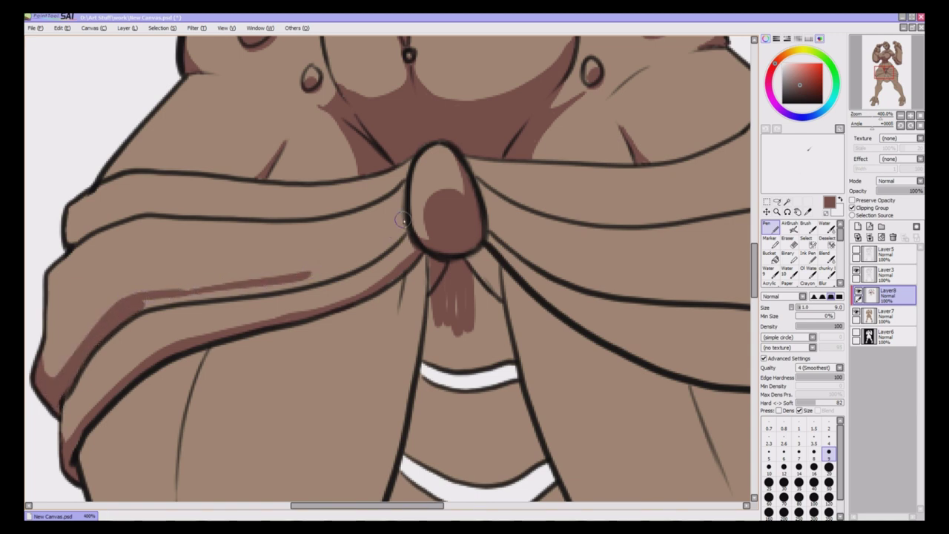
{"action": "mouse_move", "coordinate": [407, 194]}
{"action": "left_mouse_down"}
{"action": "mouse_move", "coordinate": [404, 229]}
{"action": "mouse_move", "coordinate": [354, 258]}
{"action": "mouse_move", "coordinate": [285, 277]}
{"action": "left_mouse_up"}
{"action": "mouse_move", "coordinate": [131, 306]}
{"action": "left_mouse_down"}
{"action": "mouse_move", "coordinate": [289, 286]}
{"action": "mouse_move", "coordinate": [367, 254]}
{"action": "mouse_move", "coordinate": [311, 281]}
{"action": "mouse_move", "coordinate": [394, 237]}
{"action": "left_mouse_up"}
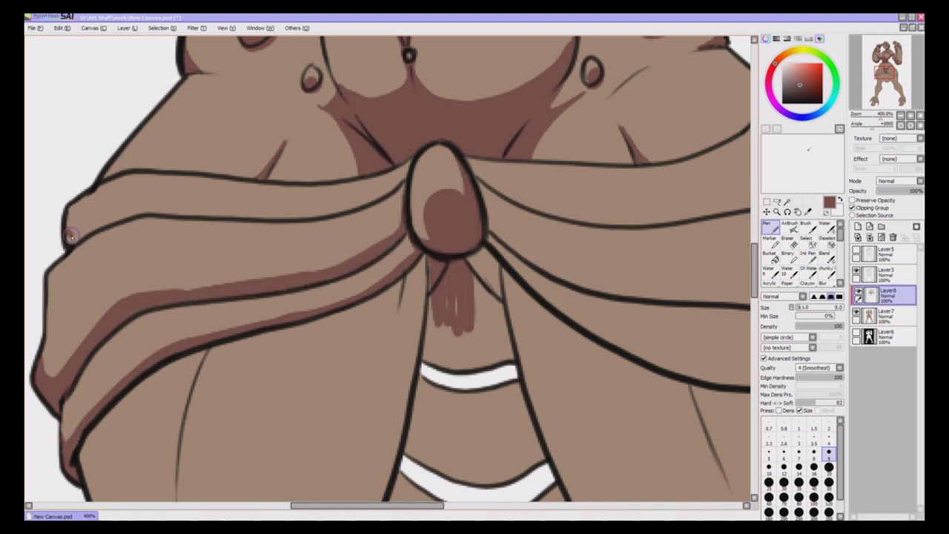
{"action": "mouse_move", "coordinate": [72, 235]}
{"action": "left_mouse_down"}
{"action": "mouse_move", "coordinate": [133, 213]}
{"action": "mouse_move", "coordinate": [321, 216]}
{"action": "mouse_move", "coordinate": [297, 217]}
{"action": "mouse_move", "coordinate": [401, 176]}
{"action": "left_mouse_up"}
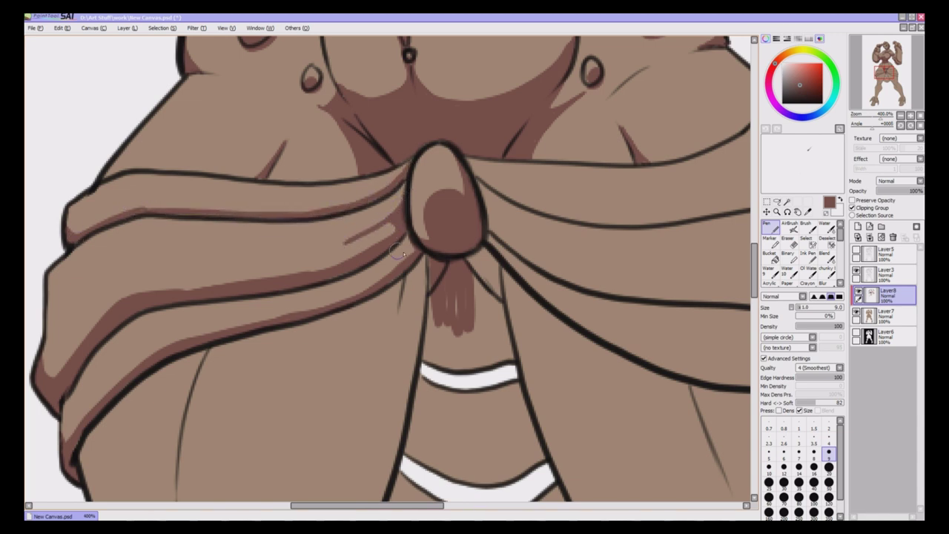
{"action": "mouse_move", "coordinate": [96, 327]}
{"action": "left_mouse_down"}
{"action": "mouse_move", "coordinate": [112, 301]}
{"action": "mouse_move", "coordinate": [178, 272]}
{"action": "left_mouse_up"}
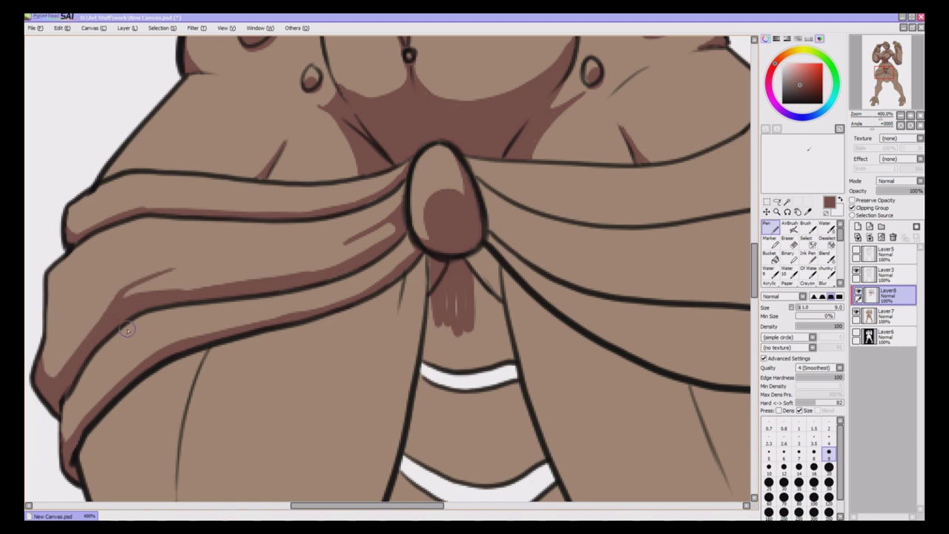
Shade along the lower edges of the bottom and middle cloth folds on the right side of the clasp
{"action": "left_click_drag", "start_coordinate": [438, 509], "coordinate": [473, 509]}
{"action": "mouse_move", "coordinate": [320, 235]}
{"action": "left_mouse_down"}
{"action": "mouse_move", "coordinate": [393, 306]}
{"action": "mouse_move", "coordinate": [439, 335]}
{"action": "mouse_move", "coordinate": [520, 373]}
{"action": "mouse_move", "coordinate": [583, 383]}
{"action": "left_mouse_up"}
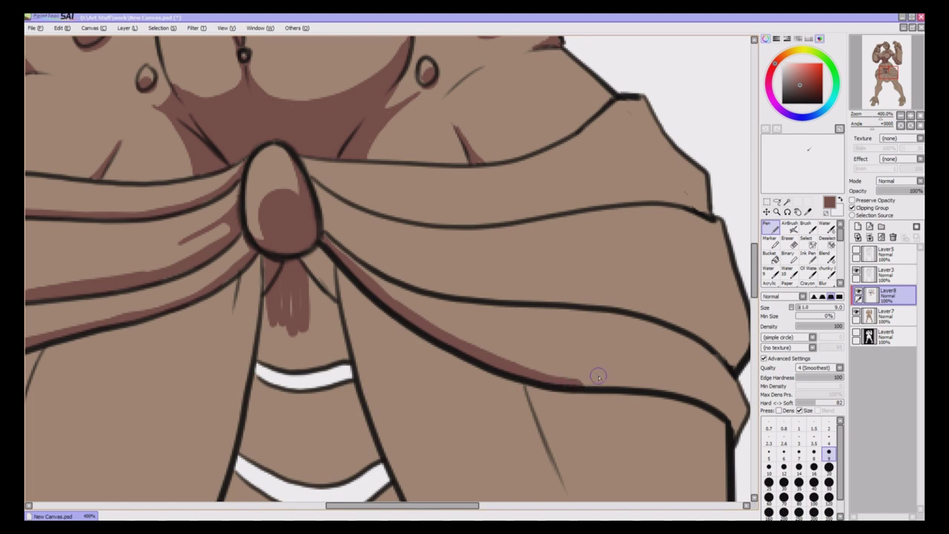
{"action": "left_click_drag", "start_coordinate": [467, 507], "coordinate": [510, 507]}
{"action": "mouse_move", "coordinate": [349, 381]}
{"action": "left_mouse_down"}
{"action": "mouse_move", "coordinate": [406, 378]}
{"action": "mouse_move", "coordinate": [547, 416]}
{"action": "left_mouse_up"}
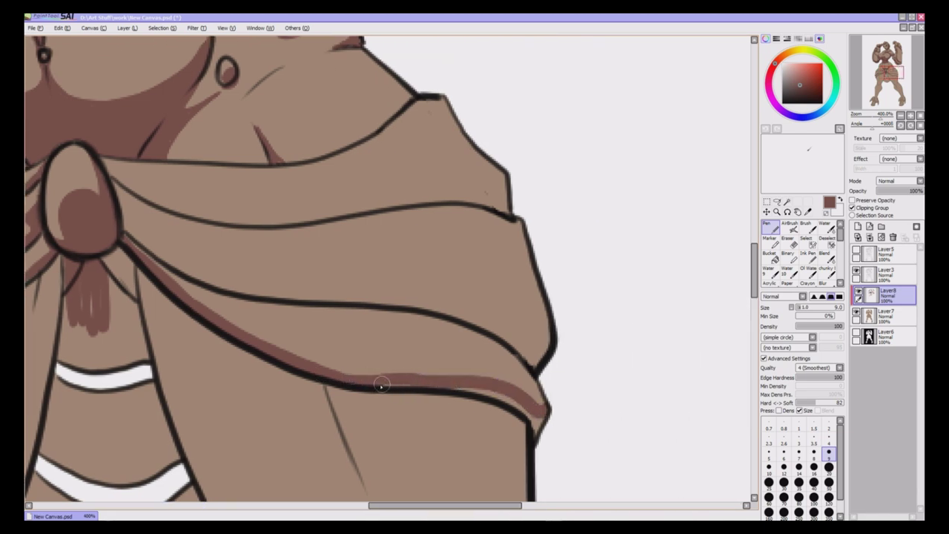
{"action": "mouse_move", "coordinate": [381, 383]}
{"action": "left_mouse_down"}
{"action": "mouse_move", "coordinate": [484, 391]}
{"action": "mouse_move", "coordinate": [541, 421]}
{"action": "left_mouse_up"}
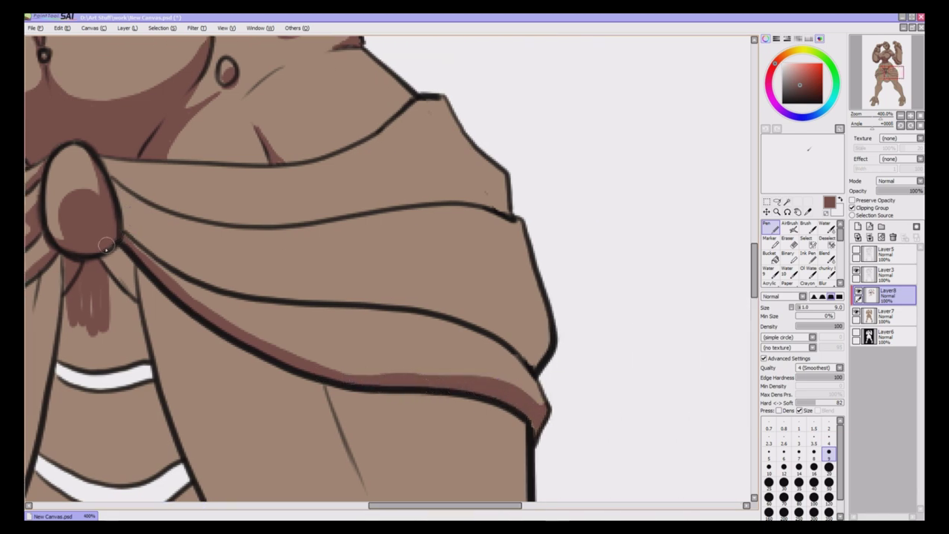
{"action": "mouse_move", "coordinate": [132, 230]}
{"action": "left_mouse_down"}
{"action": "mouse_move", "coordinate": [224, 281]}
{"action": "mouse_move", "coordinate": [297, 296]}
{"action": "mouse_move", "coordinate": [318, 284]}
{"action": "mouse_move", "coordinate": [461, 296]}
{"action": "mouse_move", "coordinate": [548, 340]}
{"action": "left_mouse_up"}
{"action": "mouse_move", "coordinate": [333, 297]}
{"action": "left_mouse_down"}
{"action": "mouse_move", "coordinate": [471, 312]}
{"action": "mouse_move", "coordinate": [425, 308]}
{"action": "mouse_move", "coordinate": [553, 343]}
{"action": "left_mouse_up"}
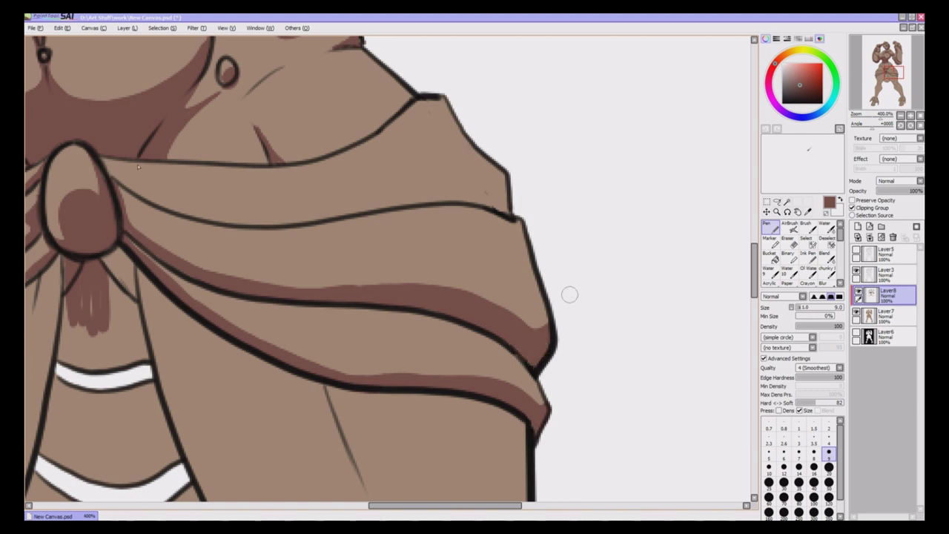
Shade the upper cloth fold on the right side and add thin crease shadows radiating from the clasp
{"action": "mouse_move", "coordinate": [104, 167]}
{"action": "left_mouse_down"}
{"action": "mouse_move", "coordinate": [128, 182]}
{"action": "mouse_move", "coordinate": [259, 220]}
{"action": "mouse_move", "coordinate": [327, 202]}
{"action": "mouse_move", "coordinate": [262, 225]}
{"action": "mouse_move", "coordinate": [400, 197]}
{"action": "mouse_move", "coordinate": [507, 191]}
{"action": "left_mouse_up"}
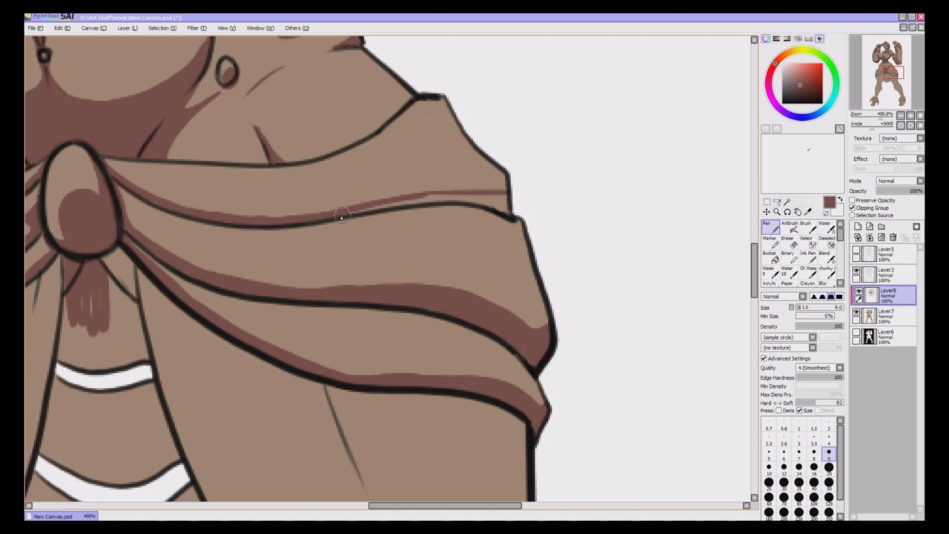
{"action": "mouse_move", "coordinate": [341, 214]}
{"action": "left_mouse_down"}
{"action": "mouse_move", "coordinate": [512, 197]}
{"action": "mouse_move", "coordinate": [507, 181]}
{"action": "mouse_move", "coordinate": [495, 199]}
{"action": "left_mouse_up"}
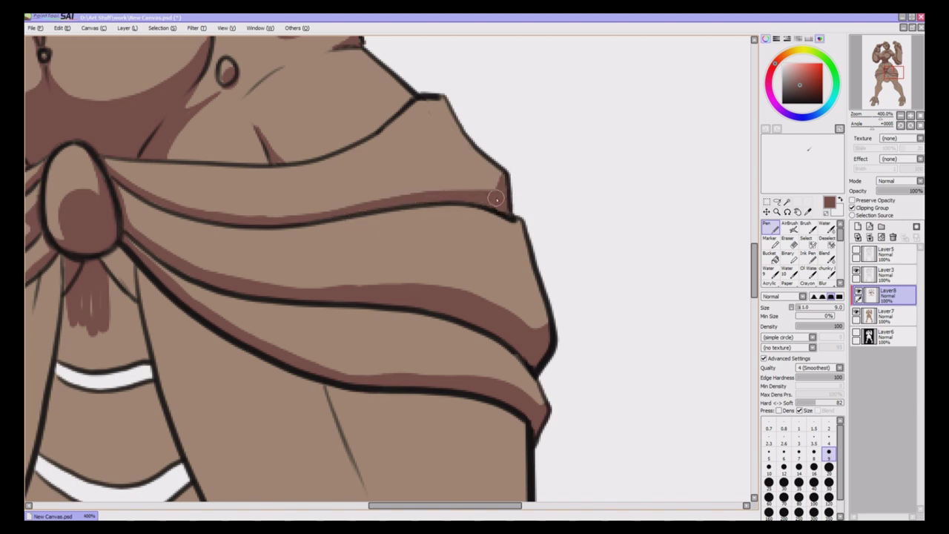
{"action": "left_click_drag", "start_coordinate": [407, 270], "coordinate": [246, 274]}
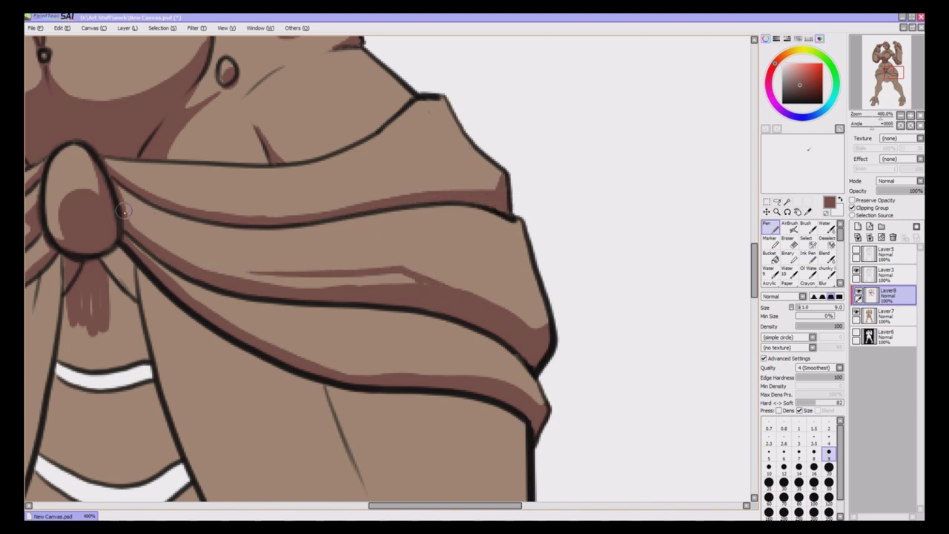
{"action": "left_click_drag", "start_coordinate": [124, 213], "coordinate": [215, 261]}
{"action": "left_click_drag", "start_coordinate": [104, 164], "coordinate": [167, 181]}
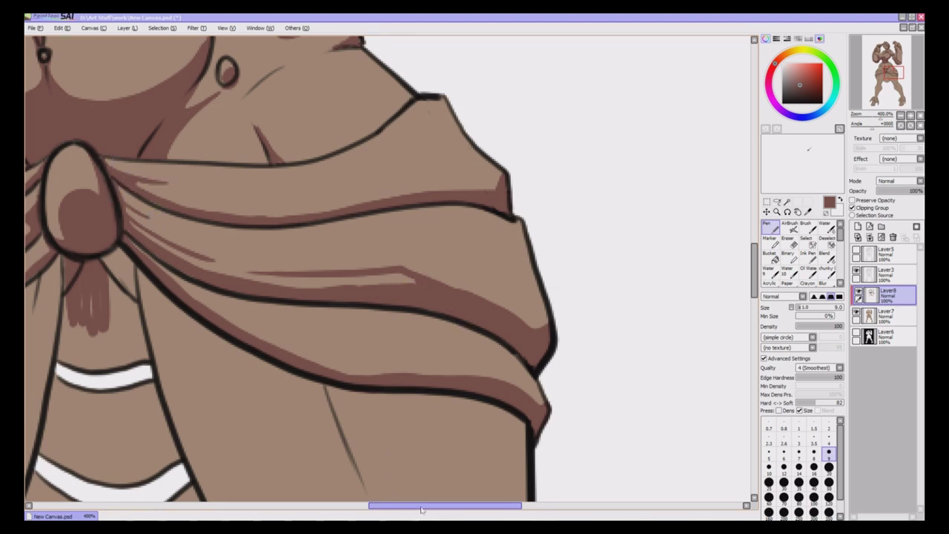
Paint the cast shadow of the draped cloth along the tops of both thighs
{"action": "left_click_drag", "start_coordinate": [427, 505], "coordinate": [361, 506]}
{"action": "key", "text": "ctrl+minus"}
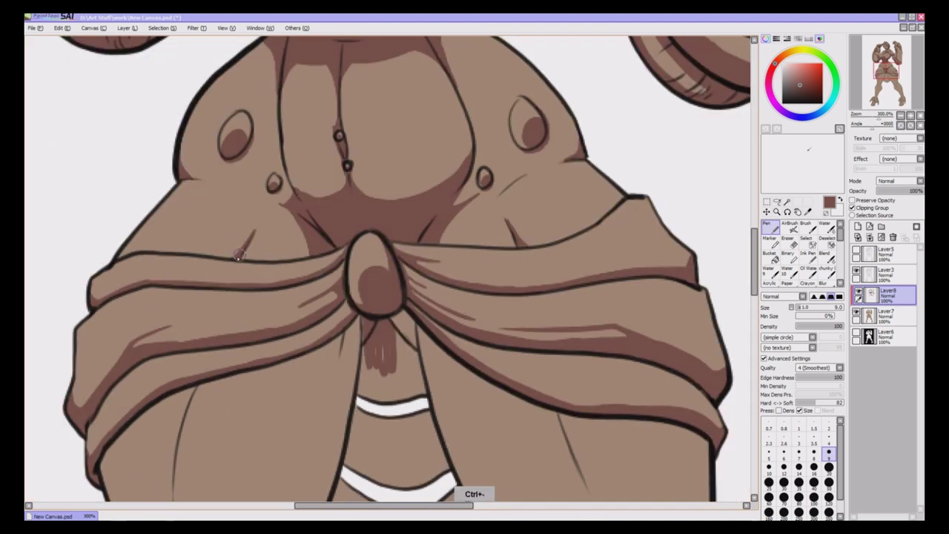
{"action": "scroll", "coordinate": [239, 254], "scroll_direction": "down", "scroll_amount": 3}
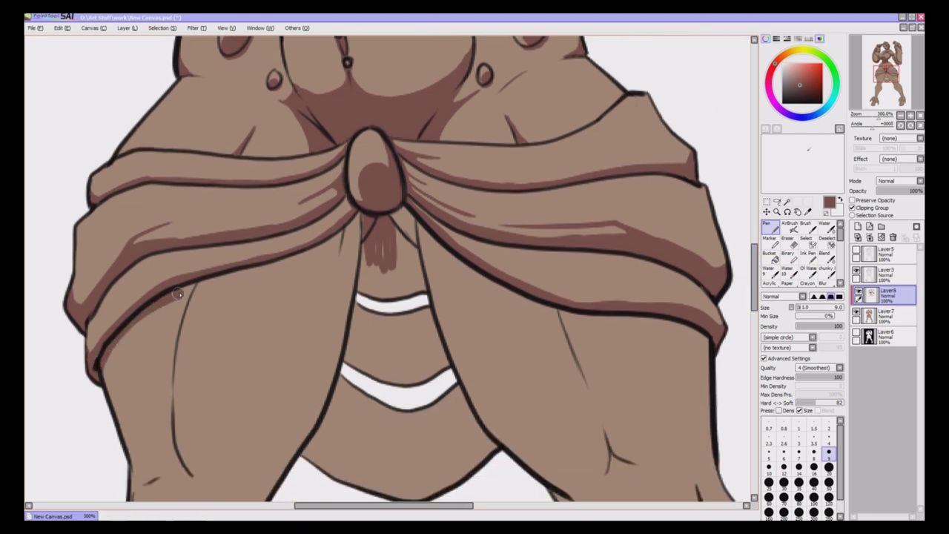
{"action": "left_click_drag", "start_coordinate": [190, 296], "coordinate": [343, 232]}
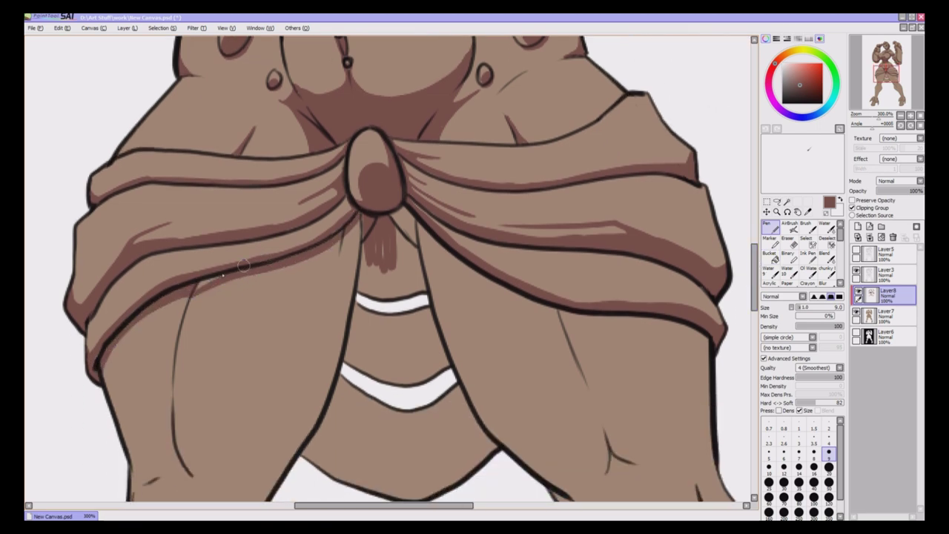
{"action": "left_click_drag", "start_coordinate": [414, 218], "coordinate": [549, 311]}
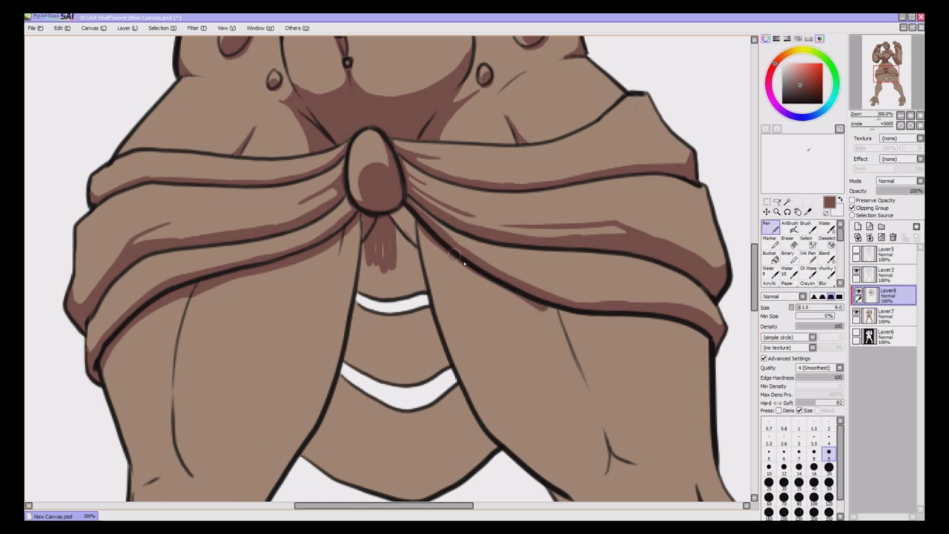
{"action": "mouse_move", "coordinate": [454, 255]}
{"action": "left_mouse_down"}
{"action": "mouse_move", "coordinate": [559, 322]}
{"action": "mouse_move", "coordinate": [551, 319]}
{"action": "mouse_move", "coordinate": [588, 324]}
{"action": "mouse_move", "coordinate": [566, 324]}
{"action": "mouse_move", "coordinate": [644, 315]}
{"action": "left_mouse_up"}
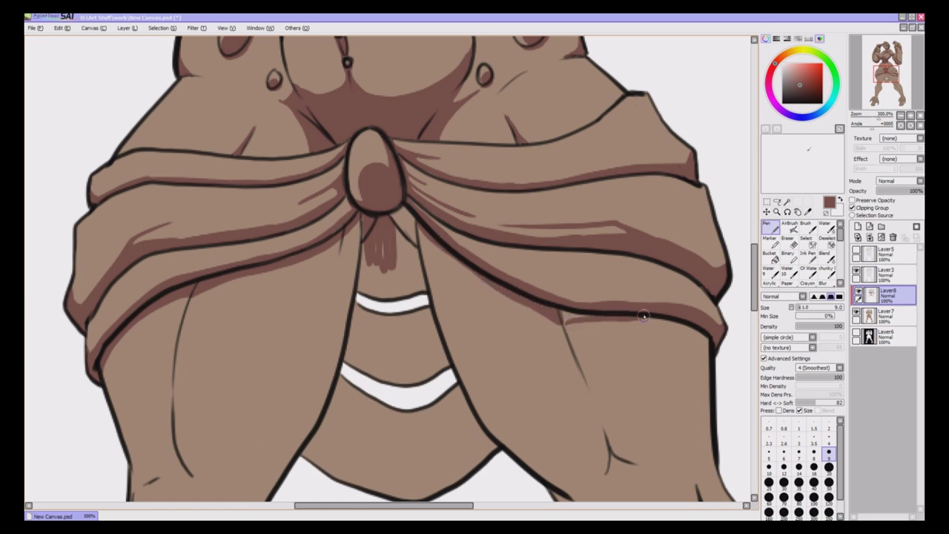
{"action": "mouse_move", "coordinate": [562, 324]}
{"action": "left_mouse_down"}
{"action": "mouse_move", "coordinate": [637, 321]}
{"action": "mouse_move", "coordinate": [708, 337]}
{"action": "left_mouse_up"}
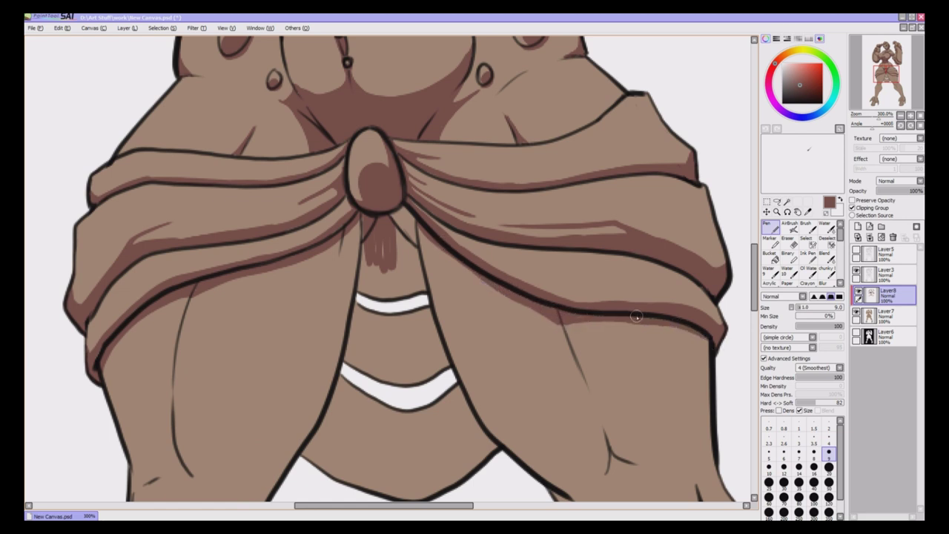
Set the pen size to 19 and fill shadows on both inner thighs and the banded shape between the legs
{"action": "key", "text": "ctrl+minus"}
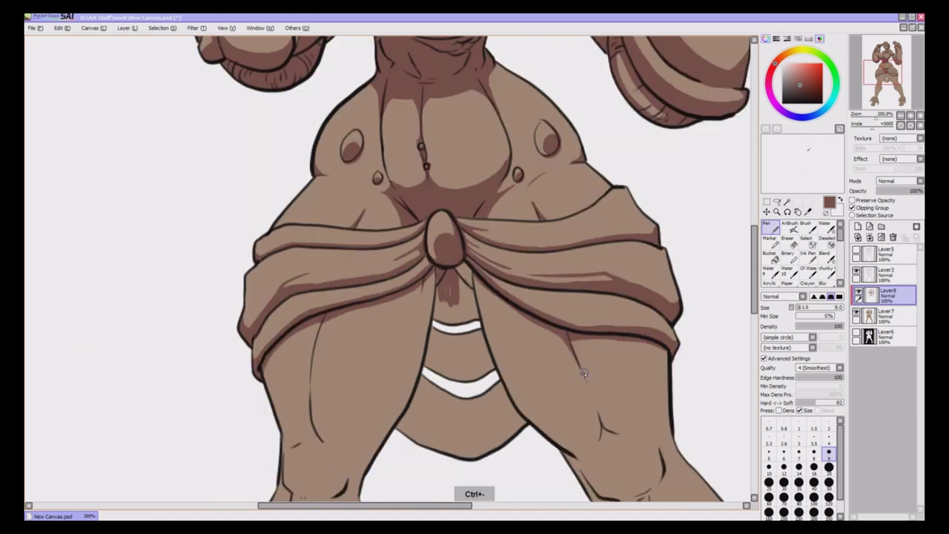
{"action": "left_click", "coordinate": [806, 308]}
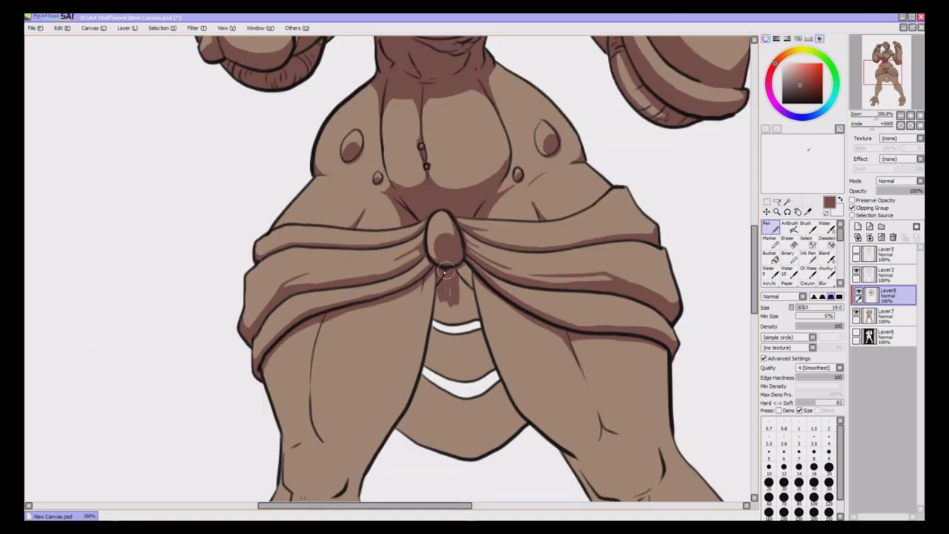
{"action": "mouse_move", "coordinate": [446, 271]}
{"action": "left_mouse_down"}
{"action": "mouse_move", "coordinate": [411, 287]}
{"action": "mouse_move", "coordinate": [381, 442]}
{"action": "mouse_move", "coordinate": [430, 278]}
{"action": "left_mouse_up"}
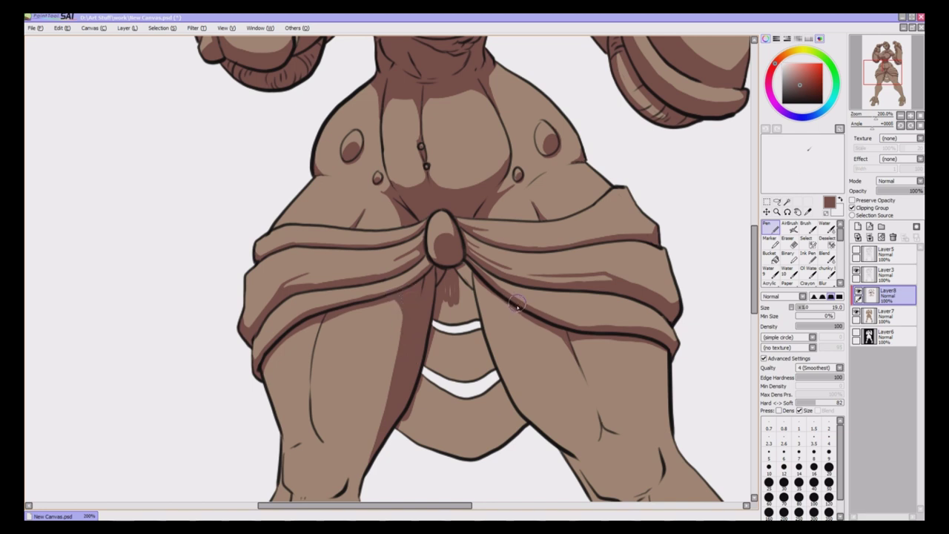
{"action": "left_click_drag", "start_coordinate": [516, 306], "coordinate": [556, 443]}
{"action": "mouse_move", "coordinate": [463, 264]}
{"action": "left_mouse_down"}
{"action": "mouse_move", "coordinate": [488, 311]}
{"action": "mouse_move", "coordinate": [473, 278]}
{"action": "mouse_move", "coordinate": [513, 308]}
{"action": "mouse_move", "coordinate": [484, 337]}
{"action": "mouse_move", "coordinate": [436, 347]}
{"action": "mouse_move", "coordinate": [423, 377]}
{"action": "mouse_move", "coordinate": [440, 362]}
{"action": "mouse_move", "coordinate": [435, 404]}
{"action": "mouse_move", "coordinate": [468, 416]}
{"action": "mouse_move", "coordinate": [486, 402]}
{"action": "mouse_move", "coordinate": [527, 422]}
{"action": "left_mouse_up"}
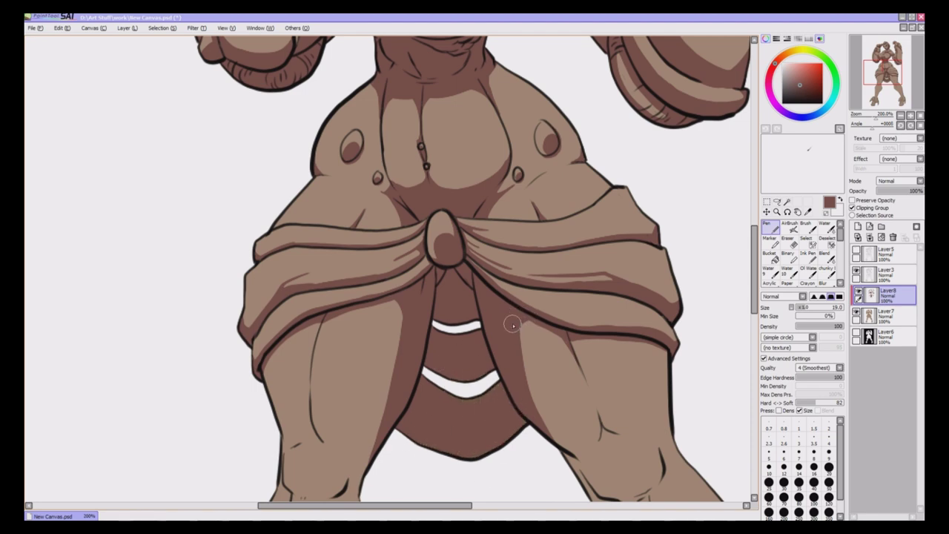
Shade along the left thigh's muscle line, above its kneecap, and down the inner side of that knee
{"action": "key", "text": "ctrl+plus"}
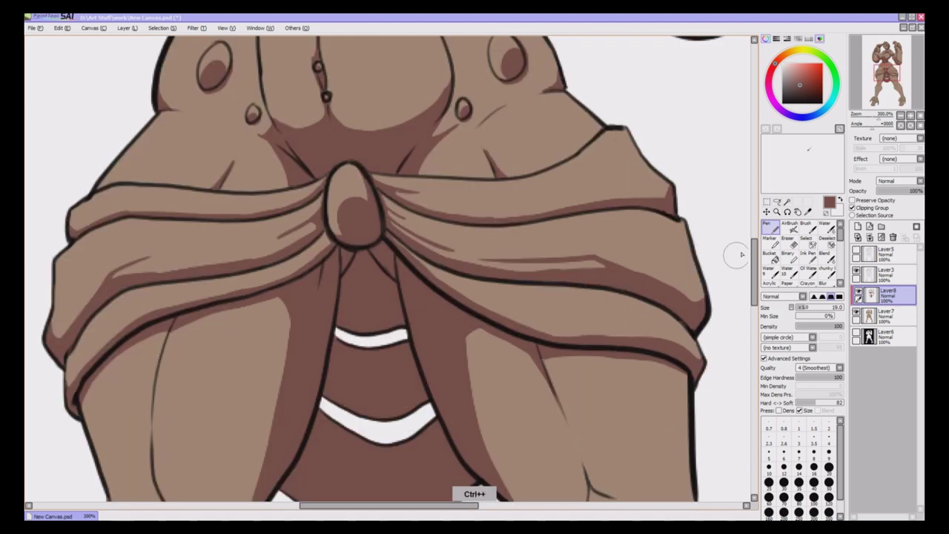
{"action": "left_click_drag", "start_coordinate": [754, 247], "coordinate": [754, 268]}
{"action": "left_click_drag", "start_coordinate": [161, 210], "coordinate": [168, 208]}
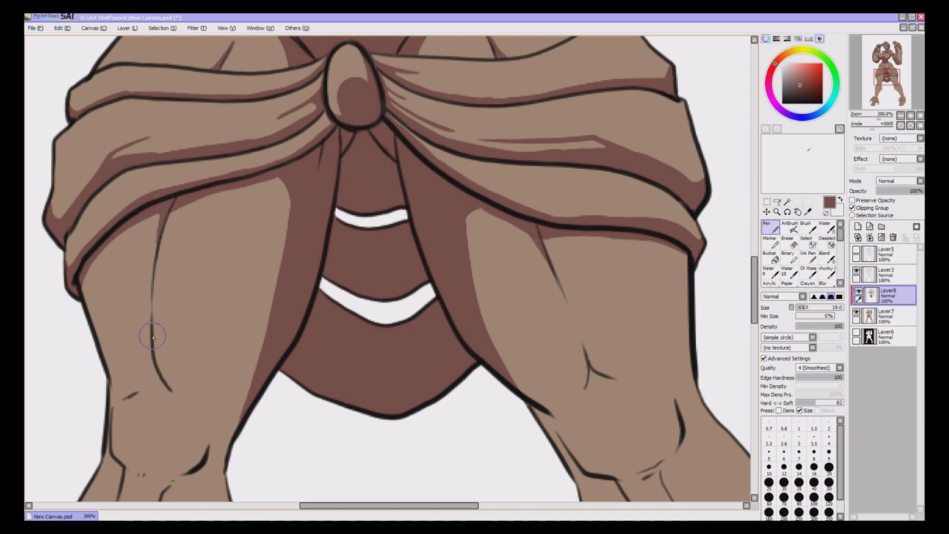
{"action": "mouse_move", "coordinate": [152, 336]}
{"action": "left_mouse_down"}
{"action": "mouse_move", "coordinate": [137, 393]}
{"action": "mouse_move", "coordinate": [156, 371]}
{"action": "mouse_move", "coordinate": [175, 389]}
{"action": "mouse_move", "coordinate": [147, 381]}
{"action": "mouse_move", "coordinate": [157, 389]}
{"action": "left_mouse_up"}
{"action": "mouse_move", "coordinate": [216, 407]}
{"action": "left_mouse_down"}
{"action": "mouse_move", "coordinate": [243, 388]}
{"action": "mouse_move", "coordinate": [215, 410]}
{"action": "mouse_move", "coordinate": [208, 455]}
{"action": "mouse_move", "coordinate": [226, 472]}
{"action": "mouse_move", "coordinate": [221, 426]}
{"action": "mouse_move", "coordinate": [247, 386]}
{"action": "left_mouse_up"}
{"action": "left_click_drag", "start_coordinate": [248, 385], "coordinate": [234, 457]}
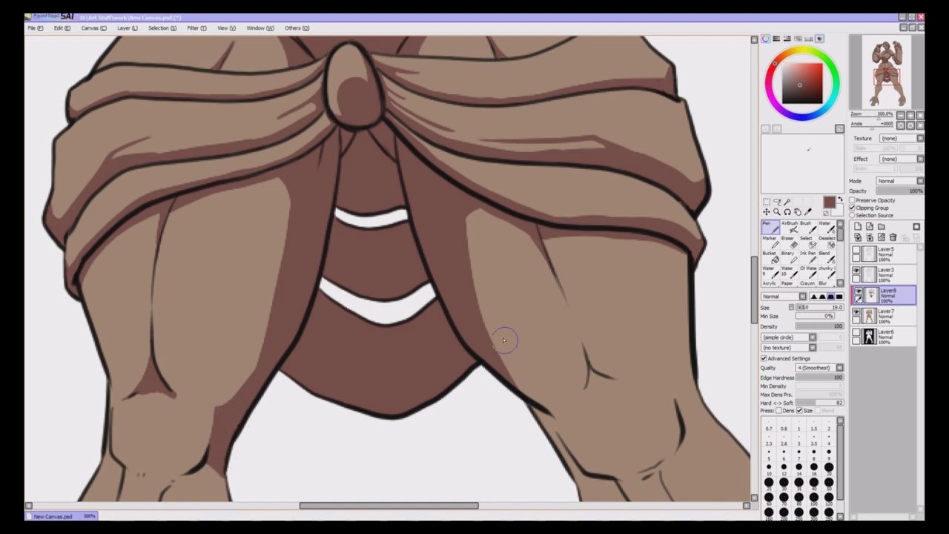
Extend the right leg's inner shadow to the knee, shade the crease above the kneecap, and darken beneath the cloth's outer edge
{"action": "mouse_move", "coordinate": [503, 339]}
{"action": "left_mouse_down"}
{"action": "mouse_move", "coordinate": [573, 403]}
{"action": "mouse_move", "coordinate": [583, 377]}
{"action": "mouse_move", "coordinate": [574, 324]}
{"action": "mouse_move", "coordinate": [602, 375]}
{"action": "mouse_move", "coordinate": [570, 404]}
{"action": "mouse_move", "coordinate": [602, 380]}
{"action": "mouse_move", "coordinate": [584, 350]}
{"action": "mouse_move", "coordinate": [625, 376]}
{"action": "mouse_move", "coordinate": [587, 387]}
{"action": "mouse_move", "coordinate": [568, 433]}
{"action": "mouse_move", "coordinate": [535, 407]}
{"action": "mouse_move", "coordinate": [556, 416]}
{"action": "left_mouse_up"}
{"action": "left_click_drag", "start_coordinate": [669, 238], "coordinate": [699, 306]}
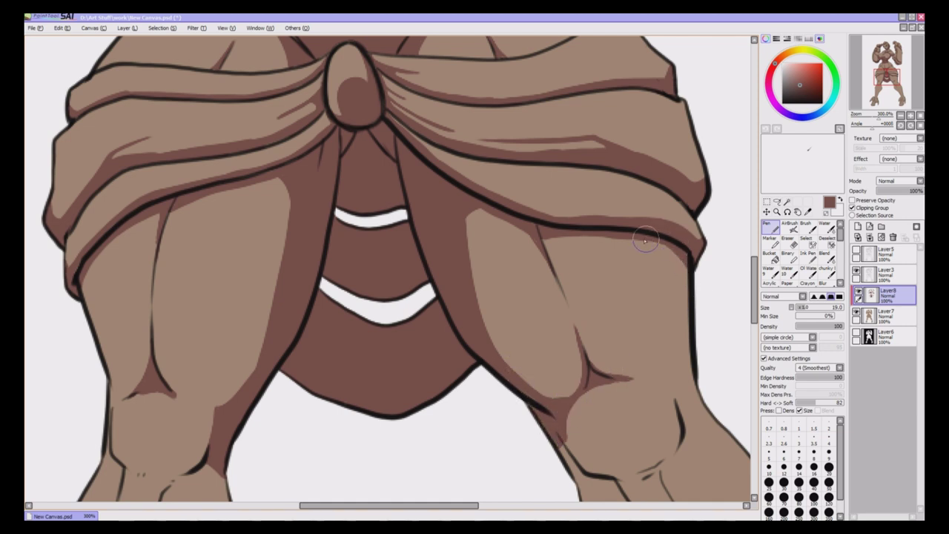
{"action": "left_click_drag", "start_coordinate": [645, 239], "coordinate": [690, 293]}
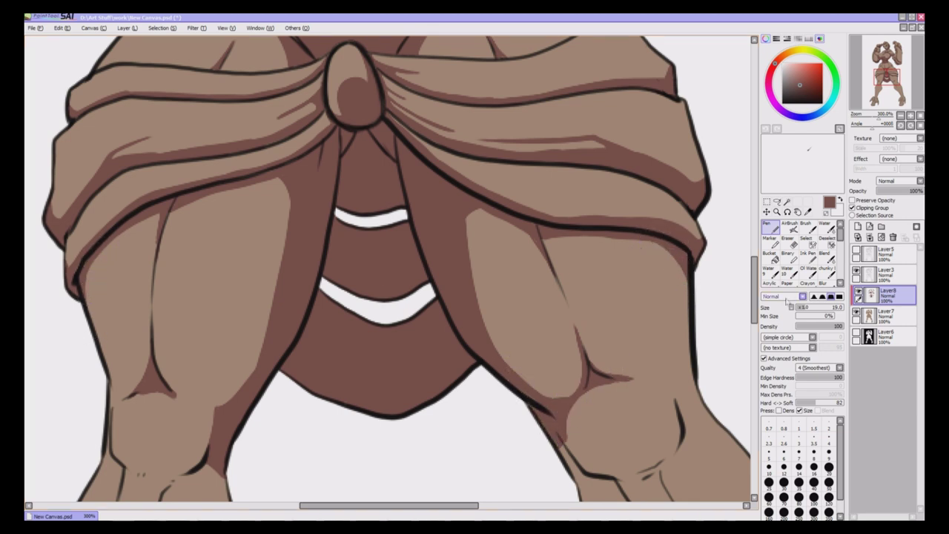
Shade beneath the left kneecap and taper the shadows down along the shin lines
{"action": "left_click_drag", "start_coordinate": [754, 292], "coordinate": [754, 308]}
{"action": "mouse_move", "coordinate": [116, 344]}
{"action": "left_mouse_down"}
{"action": "mouse_move", "coordinate": [178, 364]}
{"action": "mouse_move", "coordinate": [129, 330]}
{"action": "mouse_move", "coordinate": [118, 344]}
{"action": "mouse_move", "coordinate": [110, 319]}
{"action": "mouse_move", "coordinate": [108, 351]}
{"action": "mouse_move", "coordinate": [127, 364]}
{"action": "mouse_move", "coordinate": [123, 353]}
{"action": "mouse_move", "coordinate": [120, 379]}
{"action": "mouse_move", "coordinate": [131, 364]}
{"action": "mouse_move", "coordinate": [179, 370]}
{"action": "mouse_move", "coordinate": [134, 364]}
{"action": "mouse_move", "coordinate": [167, 373]}
{"action": "mouse_move", "coordinate": [158, 395]}
{"action": "mouse_move", "coordinate": [197, 365]}
{"action": "mouse_move", "coordinate": [166, 380]}
{"action": "mouse_move", "coordinate": [174, 366]}
{"action": "mouse_move", "coordinate": [191, 360]}
{"action": "mouse_move", "coordinate": [178, 382]}
{"action": "mouse_move", "coordinate": [212, 356]}
{"action": "left_mouse_up"}
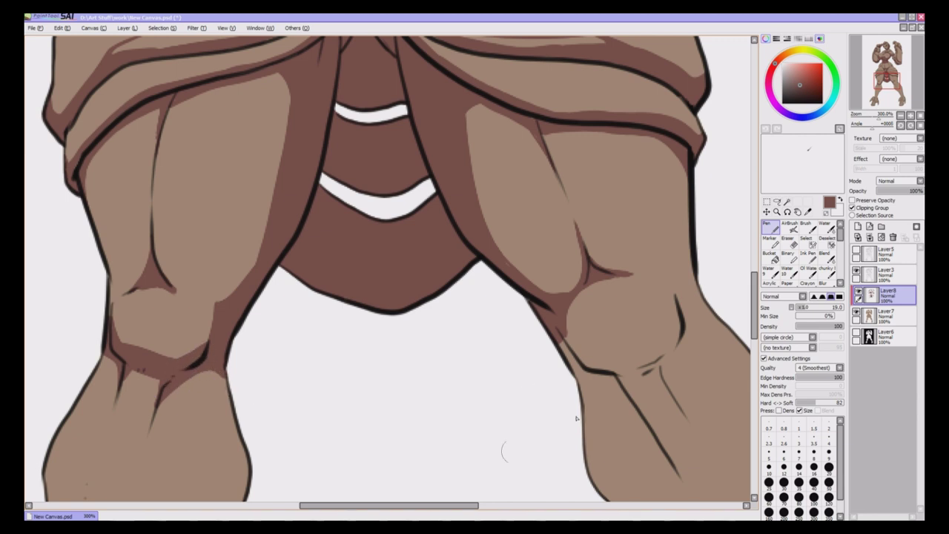
{"action": "scroll", "coordinate": [576, 419], "scroll_direction": "down", "scroll_amount": 4}
{"action": "left_click_drag", "start_coordinate": [167, 232], "coordinate": [133, 345]}
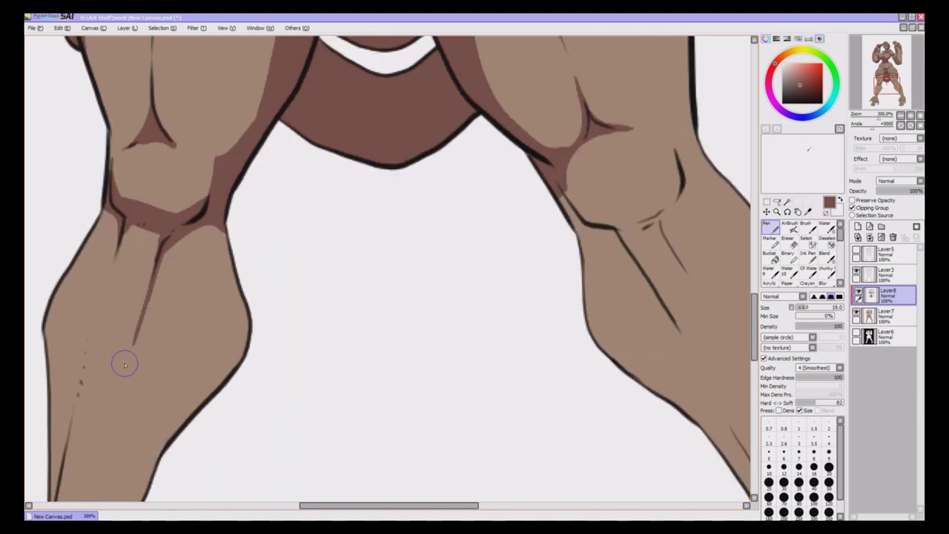
{"action": "left_click_drag", "start_coordinate": [121, 226], "coordinate": [111, 271]}
Shade beneath the right kneecap, along its outer crease, and down the short muscle line below it
{"action": "left_click_drag", "start_coordinate": [453, 506], "coordinate": [480, 506]}
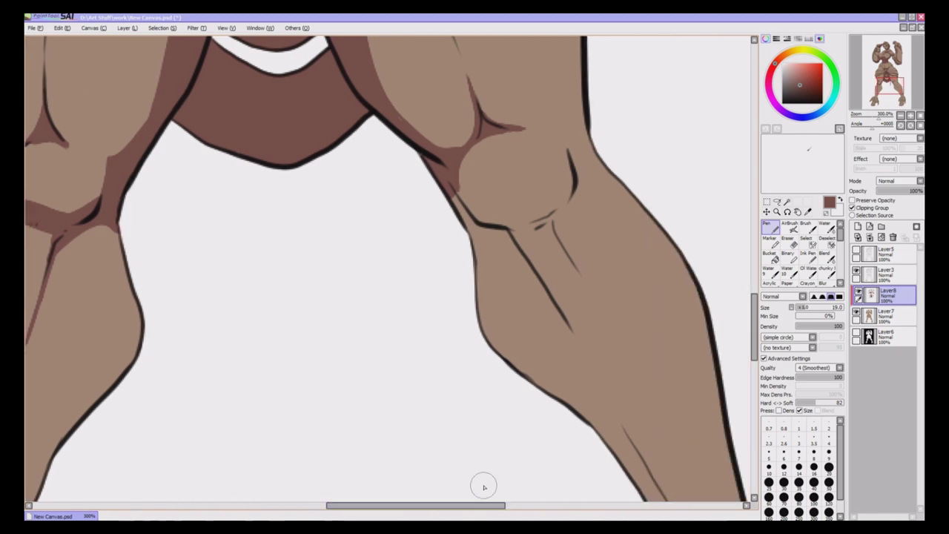
{"action": "mouse_move", "coordinate": [449, 183]}
{"action": "left_mouse_down"}
{"action": "mouse_move", "coordinate": [490, 225]}
{"action": "mouse_move", "coordinate": [537, 214]}
{"action": "mouse_move", "coordinate": [569, 192]}
{"action": "left_mouse_up"}
{"action": "left_click_drag", "start_coordinate": [525, 226], "coordinate": [501, 228]}
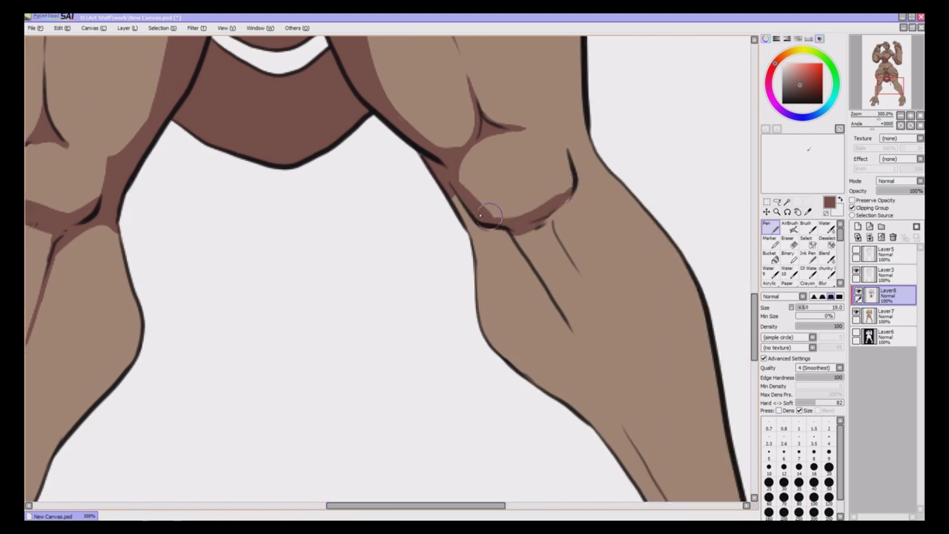
{"action": "mouse_move", "coordinate": [455, 200]}
{"action": "left_mouse_down"}
{"action": "mouse_move", "coordinate": [472, 245]}
{"action": "mouse_move", "coordinate": [507, 231]}
{"action": "mouse_move", "coordinate": [462, 214]}
{"action": "left_mouse_up"}
{"action": "left_click_drag", "start_coordinate": [573, 176], "coordinate": [561, 192]}
{"action": "left_click_drag", "start_coordinate": [524, 129], "coordinate": [532, 127]}
{"action": "mouse_move", "coordinate": [569, 193]}
{"action": "left_mouse_down"}
{"action": "mouse_move", "coordinate": [553, 218]}
{"action": "mouse_move", "coordinate": [592, 291]}
{"action": "left_mouse_up"}
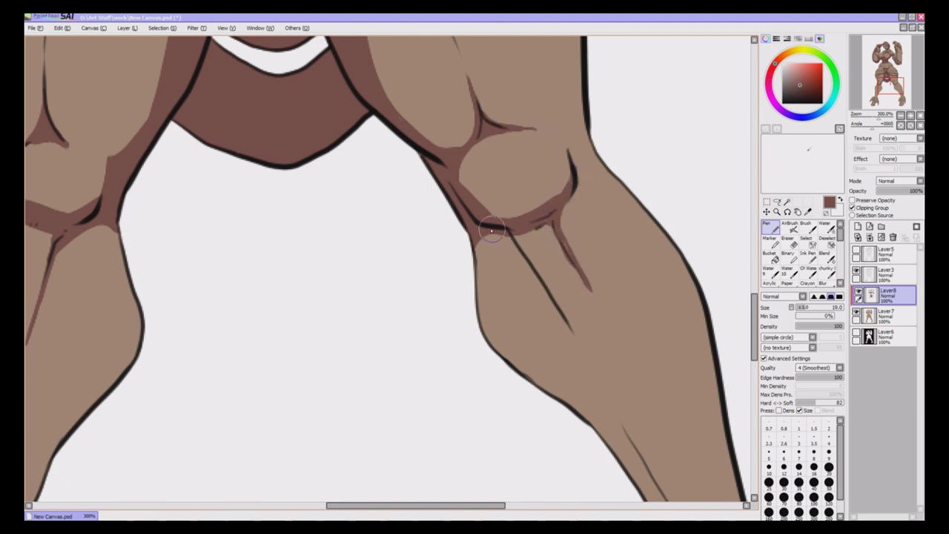
Shade the right leg's inner knee and taper a long shadow down the shin line toward the ankle
{"action": "mouse_move", "coordinate": [491, 230]}
{"action": "left_mouse_down"}
{"action": "mouse_move", "coordinate": [519, 252]}
{"action": "mouse_move", "coordinate": [627, 423]}
{"action": "left_mouse_up"}
{"action": "mouse_move", "coordinate": [534, 226]}
{"action": "left_mouse_down"}
{"action": "mouse_move", "coordinate": [521, 236]}
{"action": "mouse_move", "coordinate": [536, 263]}
{"action": "left_mouse_up"}
{"action": "scroll", "coordinate": [731, 314], "scroll_direction": "down", "scroll_amount": 5}
{"action": "left_click_drag", "start_coordinate": [617, 226], "coordinate": [685, 348]}
Paint a tapered shadow along the outer muscle line of the left calf down to the ankle
{"action": "left_click_drag", "start_coordinate": [488, 505], "coordinate": [454, 520]}
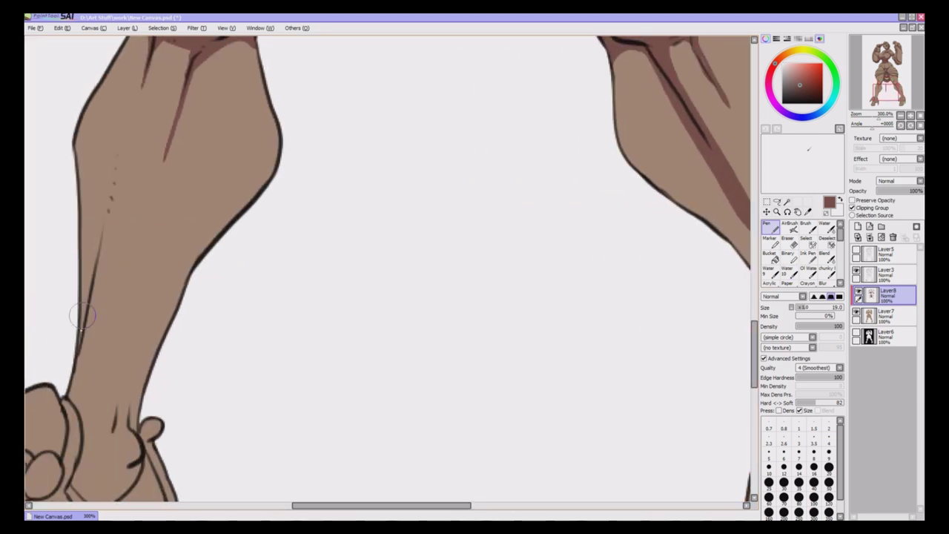
{"action": "left_click_drag", "start_coordinate": [82, 326], "coordinate": [122, 145]}
{"action": "mouse_move", "coordinate": [80, 222]}
{"action": "left_mouse_down"}
{"action": "mouse_move", "coordinate": [96, 230]}
{"action": "mouse_move", "coordinate": [83, 299]}
{"action": "mouse_move", "coordinate": [102, 223]}
{"action": "left_mouse_up"}
{"action": "key", "text": "e"}
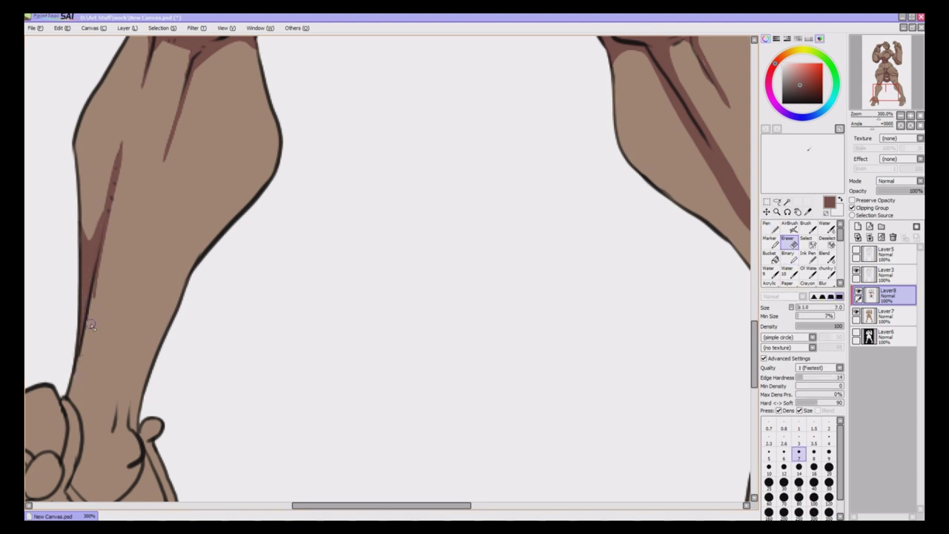
{"action": "key", "text": "n"}
Shade the right shoe's flared guard and knot, the underside of its strap, its outer side and the toe's lower edge
{"action": "left_click_drag", "start_coordinate": [456, 507], "coordinate": [510, 507]}
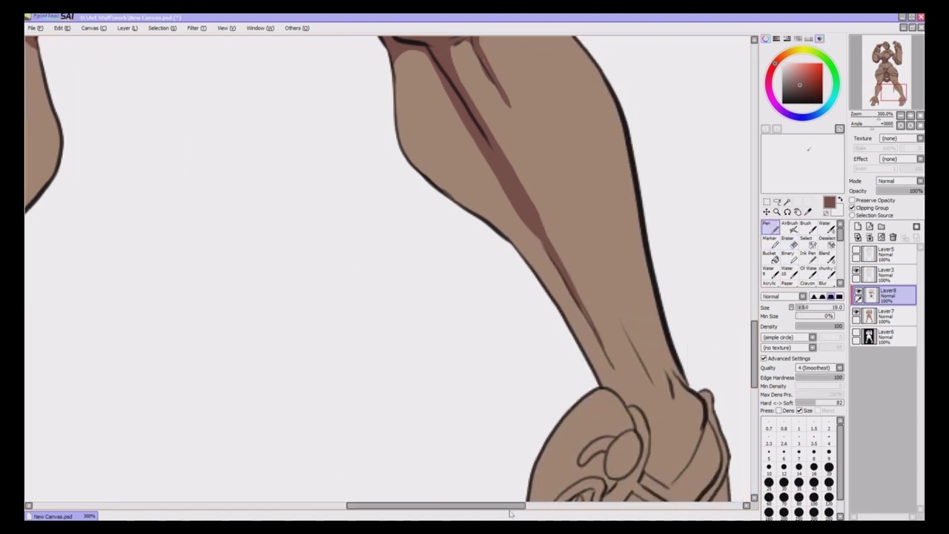
{"action": "scroll", "coordinate": [534, 304], "scroll_direction": "down", "scroll_amount": 5}
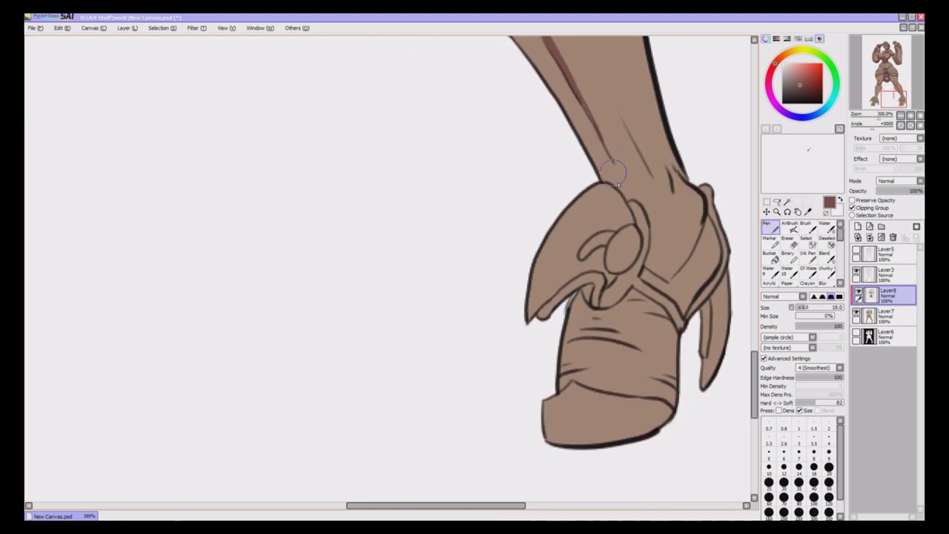
{"action": "mouse_move", "coordinate": [536, 260]}
{"action": "left_mouse_down"}
{"action": "mouse_move", "coordinate": [536, 276]}
{"action": "mouse_move", "coordinate": [581, 256]}
{"action": "left_mouse_up"}
{"action": "mouse_move", "coordinate": [538, 277]}
{"action": "left_mouse_down"}
{"action": "mouse_move", "coordinate": [528, 305]}
{"action": "mouse_move", "coordinate": [577, 263]}
{"action": "mouse_move", "coordinate": [590, 263]}
{"action": "mouse_move", "coordinate": [574, 289]}
{"action": "mouse_move", "coordinate": [604, 279]}
{"action": "mouse_move", "coordinate": [580, 287]}
{"action": "mouse_move", "coordinate": [623, 293]}
{"action": "mouse_move", "coordinate": [616, 259]}
{"action": "mouse_move", "coordinate": [630, 256]}
{"action": "mouse_move", "coordinate": [684, 330]}
{"action": "left_mouse_up"}
{"action": "mouse_move", "coordinate": [591, 298]}
{"action": "left_mouse_down"}
{"action": "mouse_move", "coordinate": [575, 301]}
{"action": "mouse_move", "coordinate": [621, 295]}
{"action": "mouse_move", "coordinate": [663, 337]}
{"action": "mouse_move", "coordinate": [662, 400]}
{"action": "mouse_move", "coordinate": [671, 388]}
{"action": "mouse_move", "coordinate": [671, 326]}
{"action": "mouse_move", "coordinate": [675, 342]}
{"action": "left_mouse_up"}
{"action": "mouse_move", "coordinate": [542, 415]}
{"action": "left_mouse_down"}
{"action": "mouse_move", "coordinate": [552, 439]}
{"action": "mouse_move", "coordinate": [664, 420]}
{"action": "mouse_move", "coordinate": [672, 406]}
{"action": "left_mouse_up"}
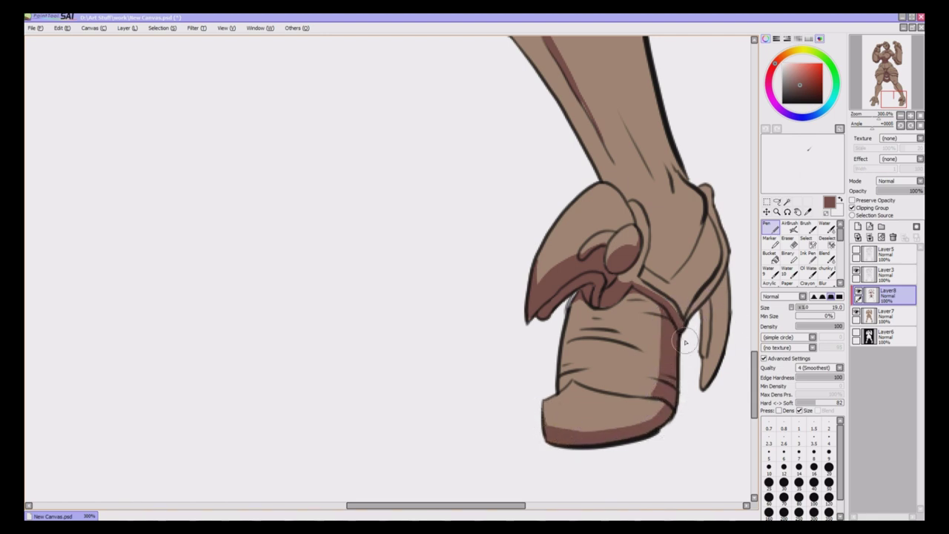
Darken the right shoe's rear spike and strap edges, and add shadows on the heel and around the ankle bone
{"action": "key", "text": "Right"}
{"action": "key", "text": "Right"}
{"action": "key", "text": "Right"}
{"action": "key", "text": "Right"}
{"action": "key", "text": "Right"}
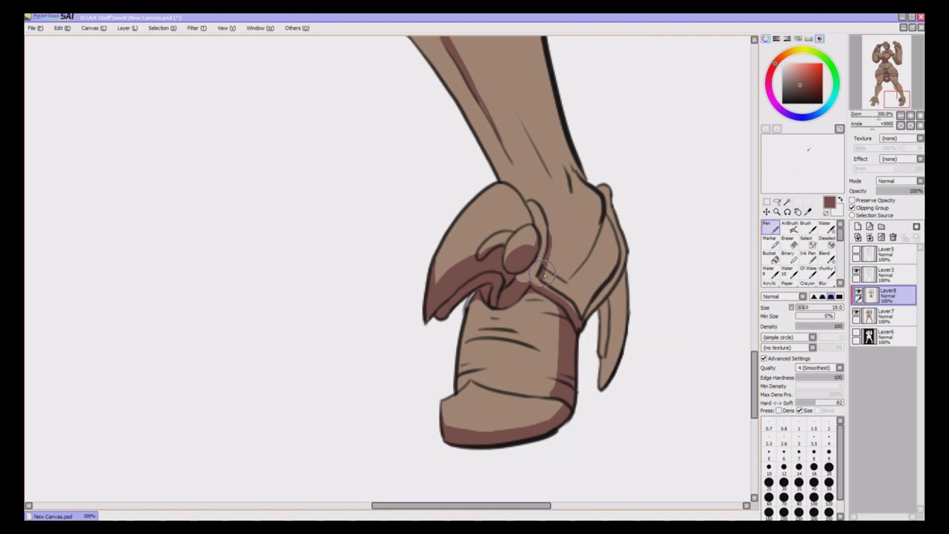
{"action": "mouse_move", "coordinate": [480, 297]}
{"action": "left_mouse_down"}
{"action": "mouse_move", "coordinate": [527, 292]}
{"action": "mouse_move", "coordinate": [611, 191]}
{"action": "mouse_move", "coordinate": [625, 256]}
{"action": "mouse_move", "coordinate": [594, 330]}
{"action": "mouse_move", "coordinate": [629, 335]}
{"action": "left_mouse_up"}
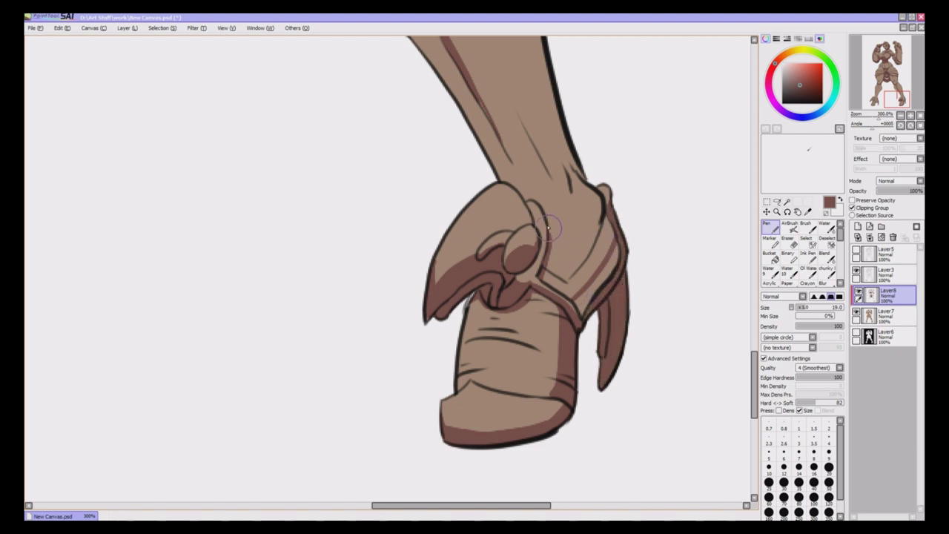
{"action": "mouse_move", "coordinate": [547, 228]}
{"action": "left_mouse_down"}
{"action": "mouse_move", "coordinate": [565, 276]}
{"action": "mouse_move", "coordinate": [592, 247]}
{"action": "mouse_move", "coordinate": [586, 211]}
{"action": "mouse_move", "coordinate": [590, 240]}
{"action": "mouse_move", "coordinate": [595, 224]}
{"action": "left_mouse_up"}
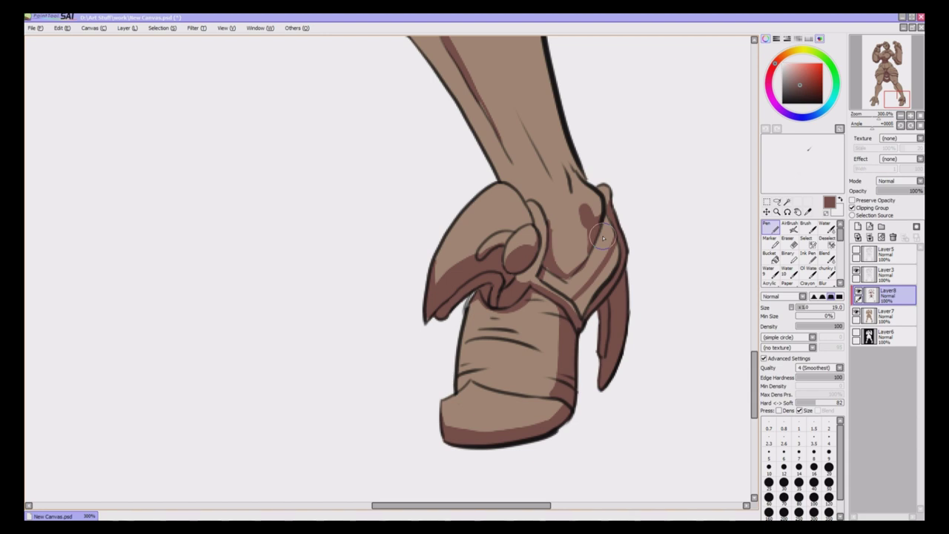
Shade the left shoe's flared guard and round knot, and darken along its ankle band and diagonal strap
{"action": "mouse_move", "coordinate": [488, 508]}
{"action": "left_mouse_down"}
{"action": "mouse_move", "coordinate": [356, 511]}
{"action": "mouse_move", "coordinate": [466, 512]}
{"action": "mouse_move", "coordinate": [354, 520]}
{"action": "left_mouse_up"}
{"action": "left_click_drag", "start_coordinate": [164, 280], "coordinate": [202, 254]}
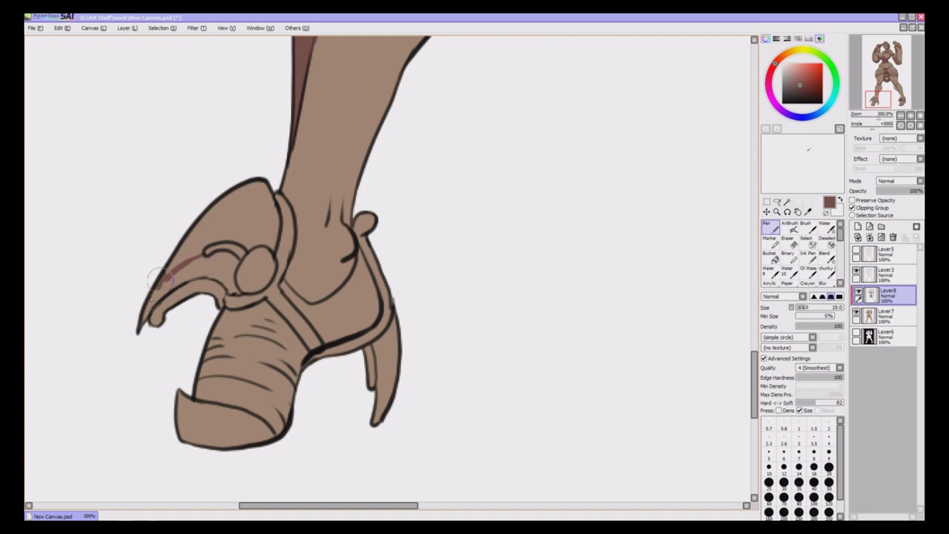
{"action": "mouse_move", "coordinate": [158, 278]}
{"action": "left_mouse_down"}
{"action": "mouse_move", "coordinate": [171, 297]}
{"action": "mouse_move", "coordinate": [210, 253]}
{"action": "mouse_move", "coordinate": [169, 303]}
{"action": "mouse_move", "coordinate": [222, 277]}
{"action": "mouse_move", "coordinate": [226, 256]}
{"action": "mouse_move", "coordinate": [244, 290]}
{"action": "mouse_move", "coordinate": [261, 272]}
{"action": "mouse_move", "coordinate": [222, 295]}
{"action": "mouse_move", "coordinate": [235, 308]}
{"action": "mouse_move", "coordinate": [267, 306]}
{"action": "mouse_move", "coordinate": [319, 363]}
{"action": "left_mouse_up"}
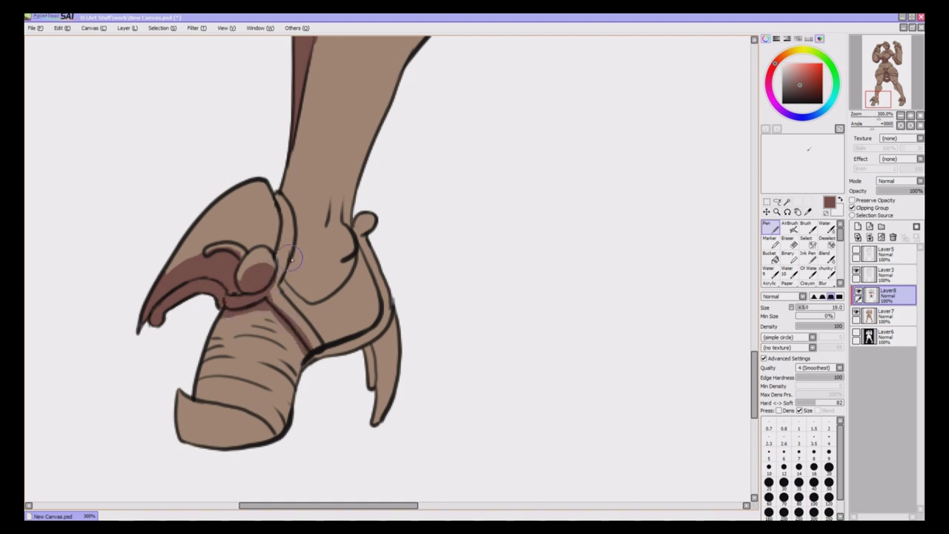
{"action": "left_click_drag", "start_coordinate": [274, 290], "coordinate": [279, 260]}
{"action": "mouse_move", "coordinate": [273, 205]}
{"action": "left_mouse_down"}
{"action": "mouse_move", "coordinate": [270, 249]}
{"action": "mouse_move", "coordinate": [277, 226]}
{"action": "mouse_move", "coordinate": [289, 264]}
{"action": "left_mouse_up"}
{"action": "mouse_move", "coordinate": [301, 307]}
{"action": "left_mouse_down"}
{"action": "mouse_move", "coordinate": [256, 419]}
{"action": "mouse_move", "coordinate": [285, 434]}
{"action": "mouse_move", "coordinate": [284, 373]}
{"action": "mouse_move", "coordinate": [300, 330]}
{"action": "mouse_move", "coordinate": [311, 345]}
{"action": "left_mouse_up"}
Shade the left shoe's toe, inner side, heel and rear spikes, and add a shadow at the ankle bone
{"action": "mouse_move", "coordinate": [168, 402]}
{"action": "left_mouse_down"}
{"action": "mouse_move", "coordinate": [173, 429]}
{"action": "mouse_move", "coordinate": [256, 447]}
{"action": "left_mouse_up"}
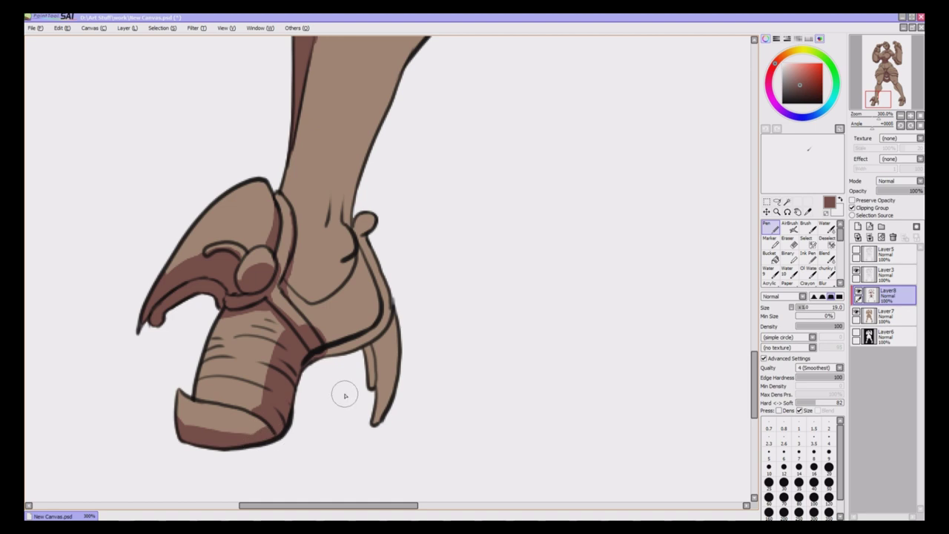
{"action": "mouse_move", "coordinate": [302, 334]}
{"action": "left_mouse_down"}
{"action": "mouse_move", "coordinate": [354, 299]}
{"action": "mouse_move", "coordinate": [369, 240]}
{"action": "mouse_move", "coordinate": [384, 311]}
{"action": "mouse_move", "coordinate": [319, 338]}
{"action": "mouse_move", "coordinate": [387, 349]}
{"action": "mouse_move", "coordinate": [382, 415]}
{"action": "left_mouse_up"}
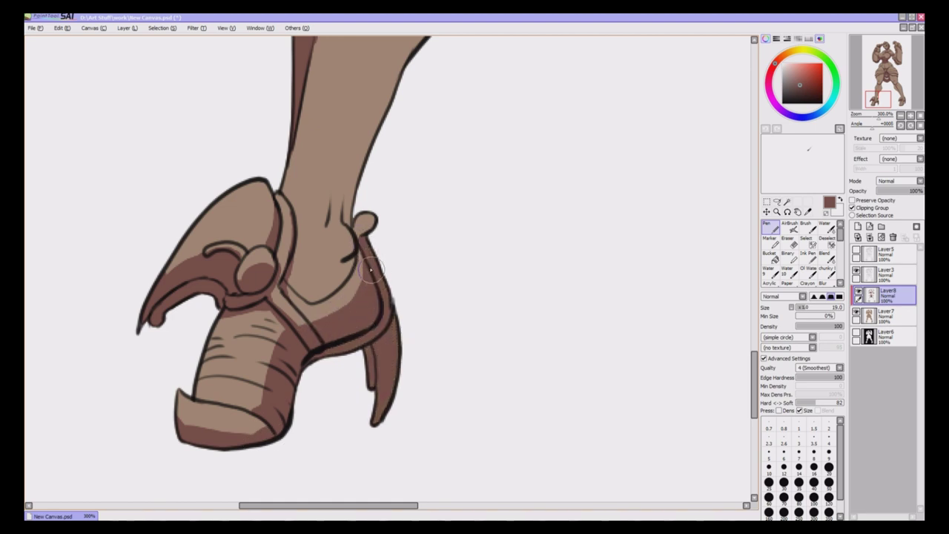
{"action": "mouse_move", "coordinate": [341, 239]}
{"action": "left_mouse_down"}
{"action": "mouse_move", "coordinate": [326, 268]}
{"action": "mouse_move", "coordinate": [352, 260]}
{"action": "mouse_move", "coordinate": [365, 232]}
{"action": "left_mouse_up"}
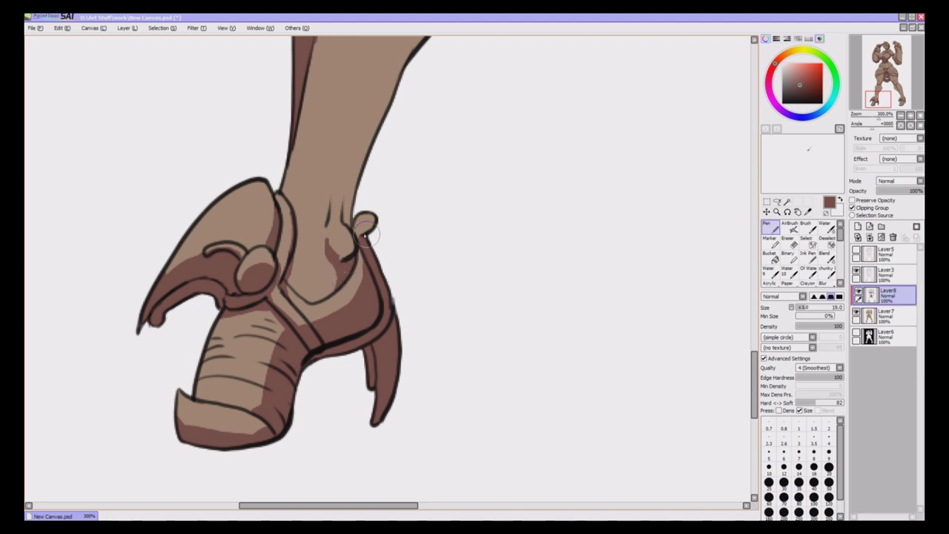
Check the shading across the whole figure and save the drawing
{"action": "left_click_drag", "start_coordinate": [391, 505], "coordinate": [532, 505]}
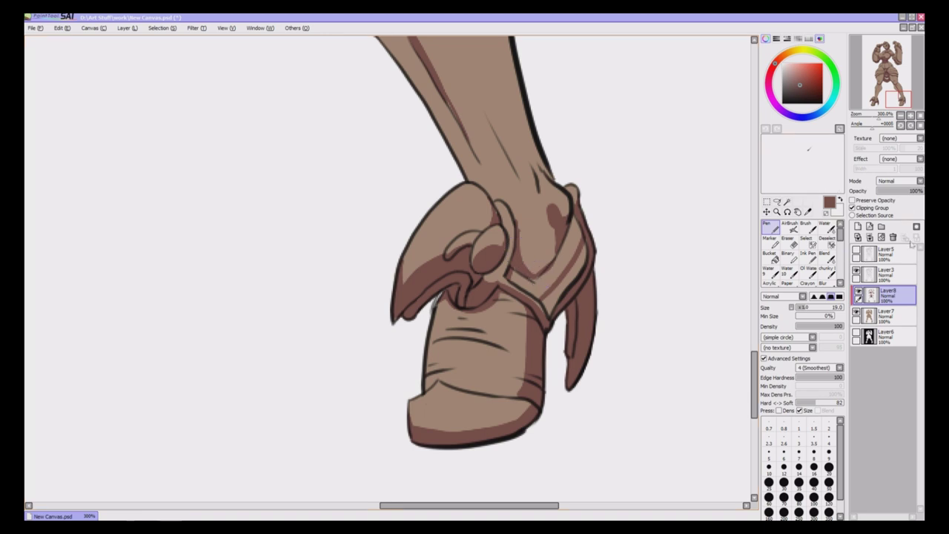
{"action": "left_click", "coordinate": [920, 116]}
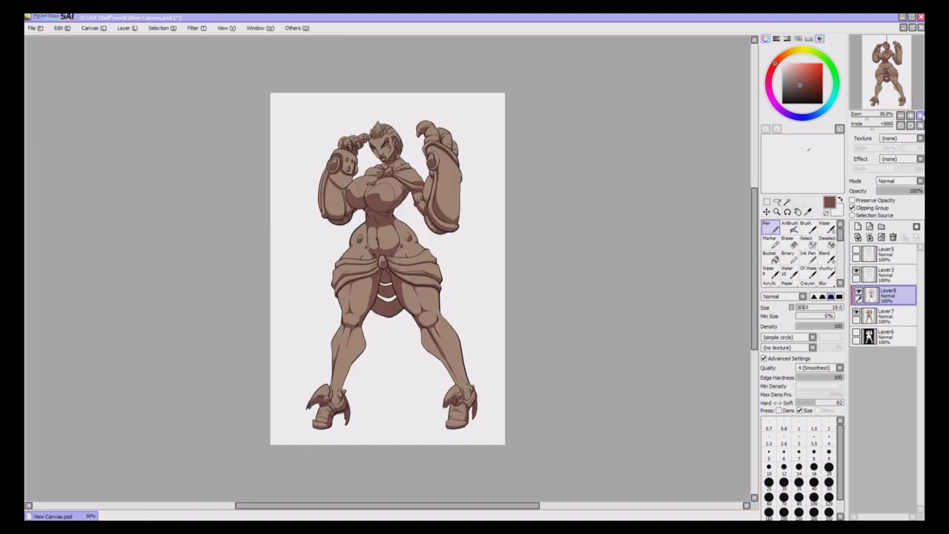
{"action": "key", "text": "ctrl+plus"}
{"action": "key", "text": "ctrl+plus"}
{"action": "left_click_drag", "start_coordinate": [756, 318], "coordinate": [761, 291]}
{"action": "scroll", "coordinate": [750, 315], "scroll_direction": "up", "scroll_amount": 2}
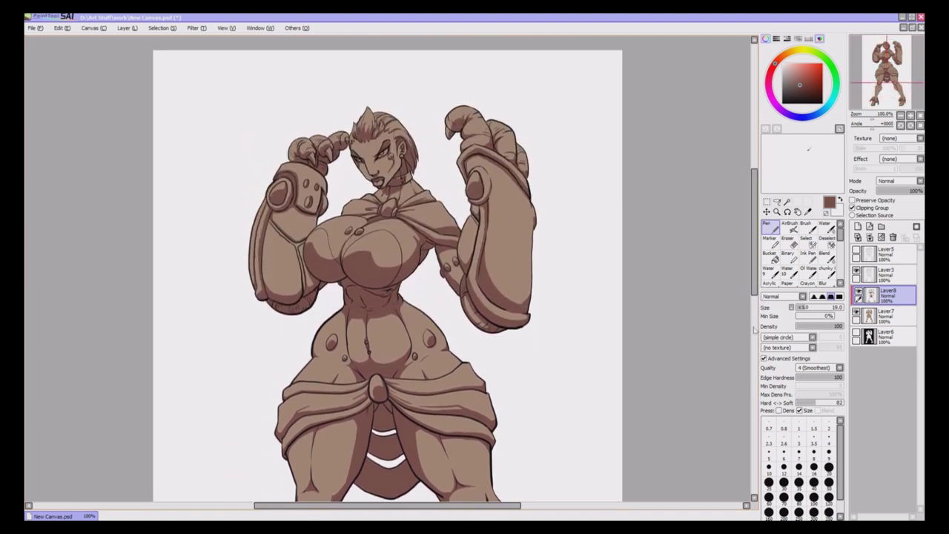
{"action": "key", "text": "ctrl+s"}
Hide the shading layer Layer8 and add a new layer clipped to the flat base Layer7
{"action": "left_click", "coordinate": [859, 292]}
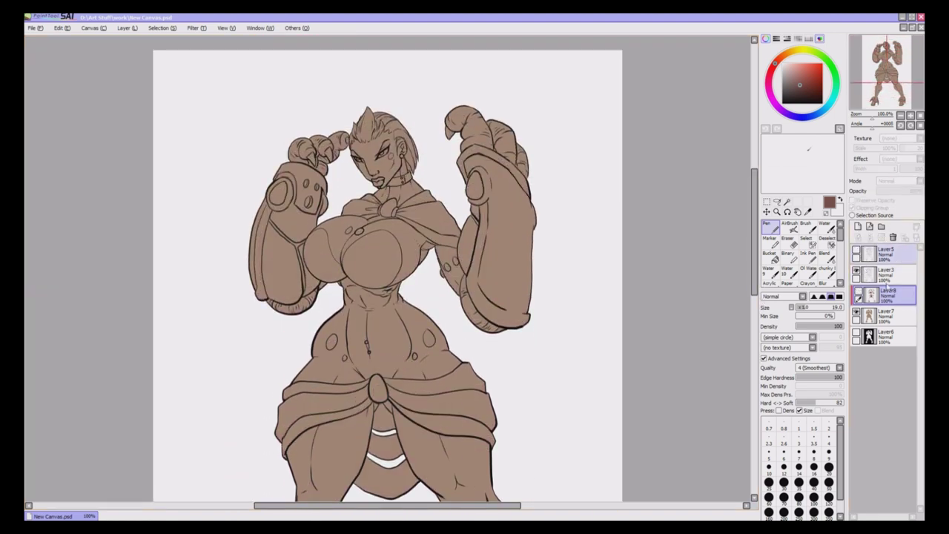
{"action": "left_click", "coordinate": [892, 317]}
{"action": "left_click", "coordinate": [858, 226]}
{"action": "left_click", "coordinate": [853, 208]}
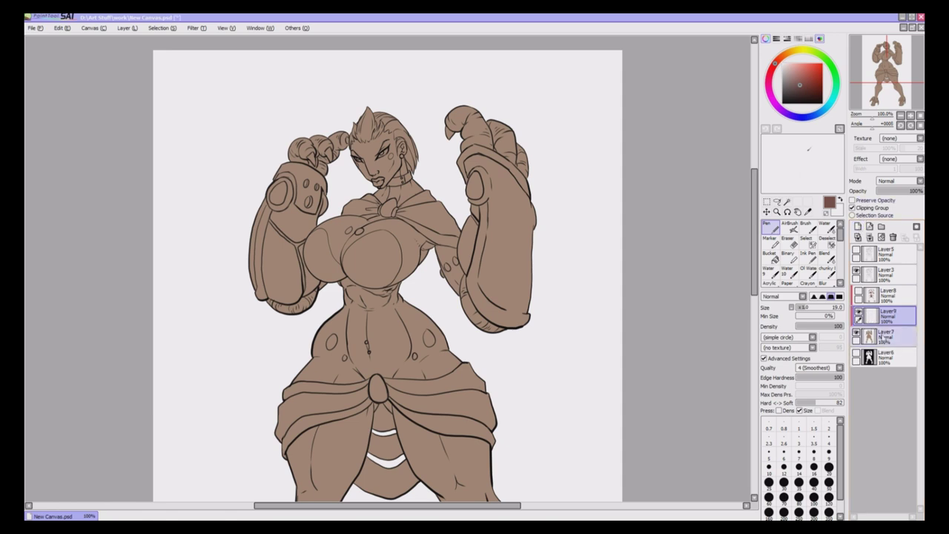
Choose a reddish brown, set the pen size to 14, and fill the front crest and forehead spikes of the hair
{"action": "left_click", "coordinate": [779, 60]}
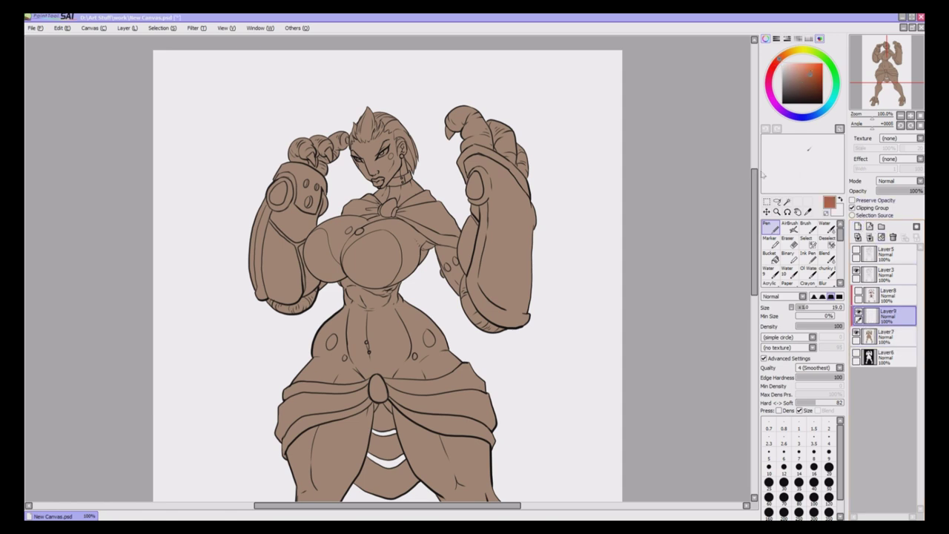
{"action": "key", "text": "ctrl+plus"}
{"action": "key", "text": "ctrl+plus"}
{"action": "key", "text": "ctrl+plus"}
{"action": "key", "text": "ctrl+plus"}
{"action": "left_click_drag", "start_coordinate": [755, 224], "coordinate": [755, 145]}
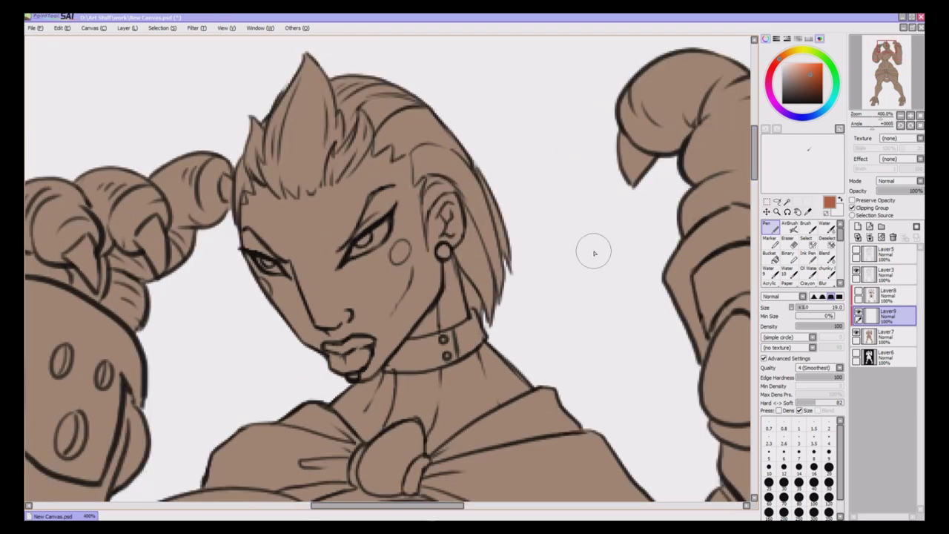
{"action": "left_click", "coordinate": [799, 467]}
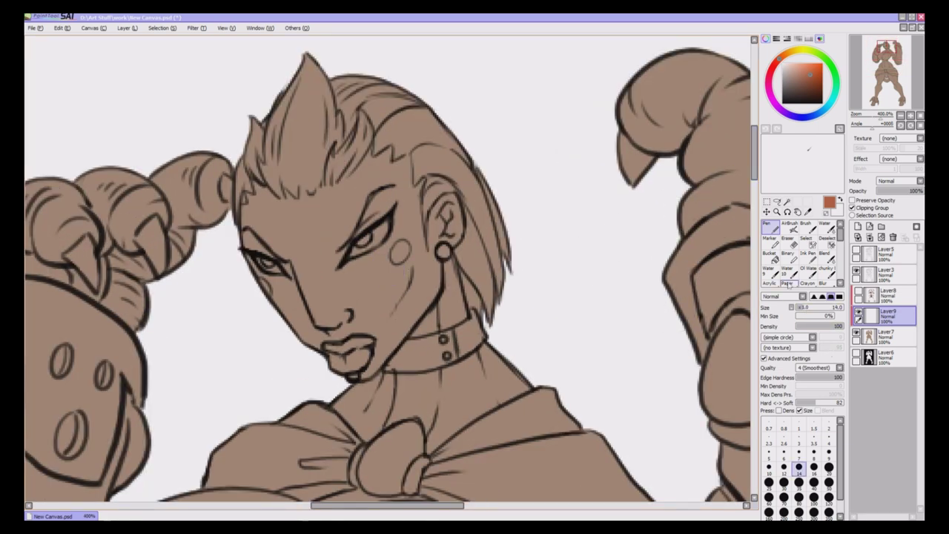
{"action": "mouse_move", "coordinate": [315, 63]}
{"action": "left_mouse_down"}
{"action": "mouse_move", "coordinate": [280, 103]}
{"action": "mouse_move", "coordinate": [296, 126]}
{"action": "mouse_move", "coordinate": [259, 126]}
{"action": "mouse_move", "coordinate": [330, 56]}
{"action": "mouse_move", "coordinate": [324, 95]}
{"action": "left_mouse_up"}
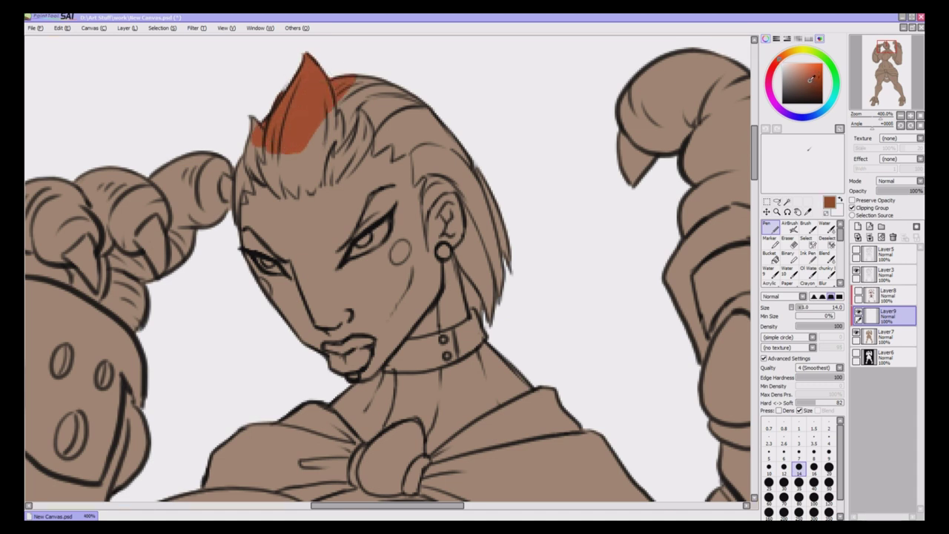
{"action": "mouse_move", "coordinate": [305, 59]}
{"action": "left_mouse_down"}
{"action": "mouse_move", "coordinate": [280, 97]}
{"action": "mouse_move", "coordinate": [275, 135]}
{"action": "left_mouse_up"}
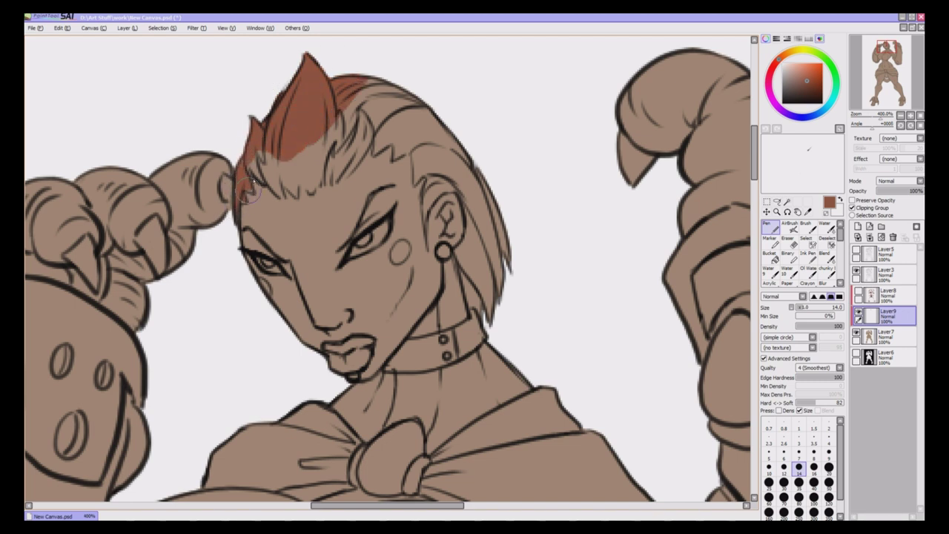
{"action": "mouse_move", "coordinate": [258, 155]}
{"action": "left_mouse_down"}
{"action": "mouse_move", "coordinate": [278, 186]}
{"action": "mouse_move", "coordinate": [266, 172]}
{"action": "mouse_move", "coordinate": [273, 154]}
{"action": "mouse_move", "coordinate": [267, 159]}
{"action": "mouse_move", "coordinate": [275, 154]}
{"action": "mouse_move", "coordinate": [291, 187]}
{"action": "mouse_move", "coordinate": [282, 158]}
{"action": "left_mouse_up"}
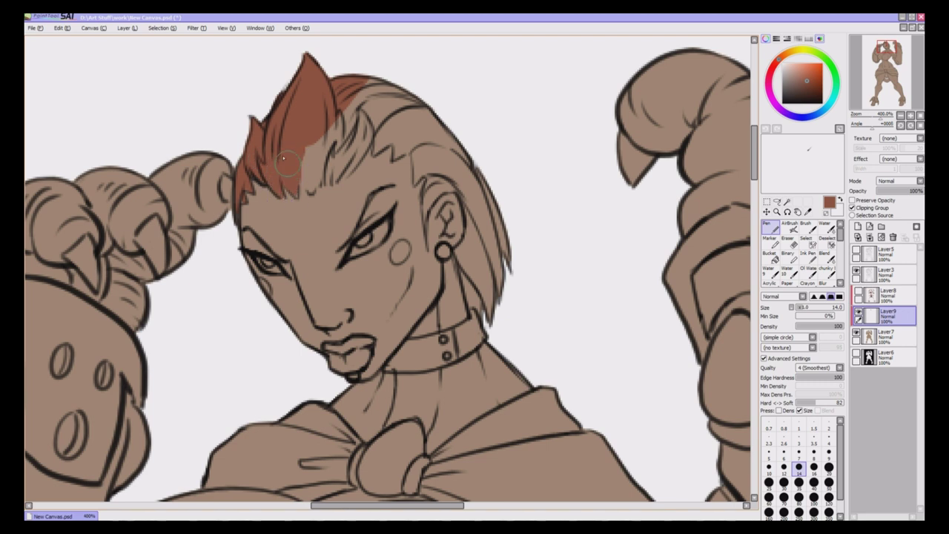
Fill the rest of the swept-back hair with reddish brown, around the ear and down to the tips behind the neck
{"action": "mouse_move", "coordinate": [295, 195]}
{"action": "left_mouse_down"}
{"action": "mouse_move", "coordinate": [304, 167]}
{"action": "mouse_move", "coordinate": [310, 192]}
{"action": "mouse_move", "coordinate": [304, 180]}
{"action": "mouse_move", "coordinate": [320, 174]}
{"action": "mouse_move", "coordinate": [341, 107]}
{"action": "mouse_move", "coordinate": [396, 89]}
{"action": "left_mouse_up"}
{"action": "mouse_move", "coordinate": [324, 181]}
{"action": "left_mouse_down"}
{"action": "mouse_move", "coordinate": [388, 117]}
{"action": "mouse_move", "coordinate": [378, 120]}
{"action": "mouse_move", "coordinate": [386, 126]}
{"action": "mouse_move", "coordinate": [378, 140]}
{"action": "mouse_move", "coordinate": [417, 121]}
{"action": "mouse_move", "coordinate": [379, 139]}
{"action": "mouse_move", "coordinate": [402, 138]}
{"action": "mouse_move", "coordinate": [395, 157]}
{"action": "mouse_move", "coordinate": [429, 120]}
{"action": "mouse_move", "coordinate": [416, 165]}
{"action": "mouse_move", "coordinate": [413, 150]}
{"action": "mouse_move", "coordinate": [415, 180]}
{"action": "mouse_move", "coordinate": [440, 148]}
{"action": "mouse_move", "coordinate": [413, 183]}
{"action": "mouse_move", "coordinate": [453, 141]}
{"action": "left_mouse_up"}
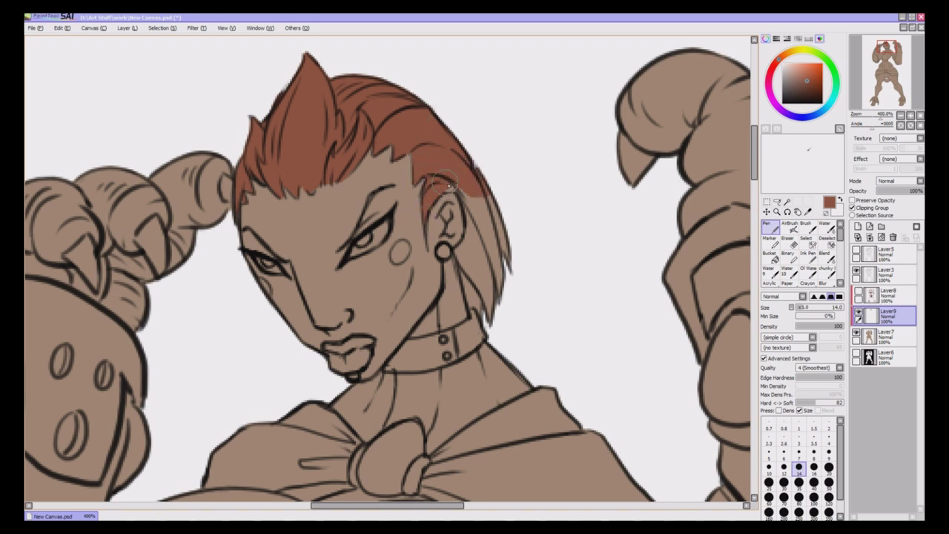
{"action": "mouse_move", "coordinate": [456, 169]}
{"action": "left_mouse_down"}
{"action": "mouse_move", "coordinate": [486, 229]}
{"action": "mouse_move", "coordinate": [470, 207]}
{"action": "left_mouse_up"}
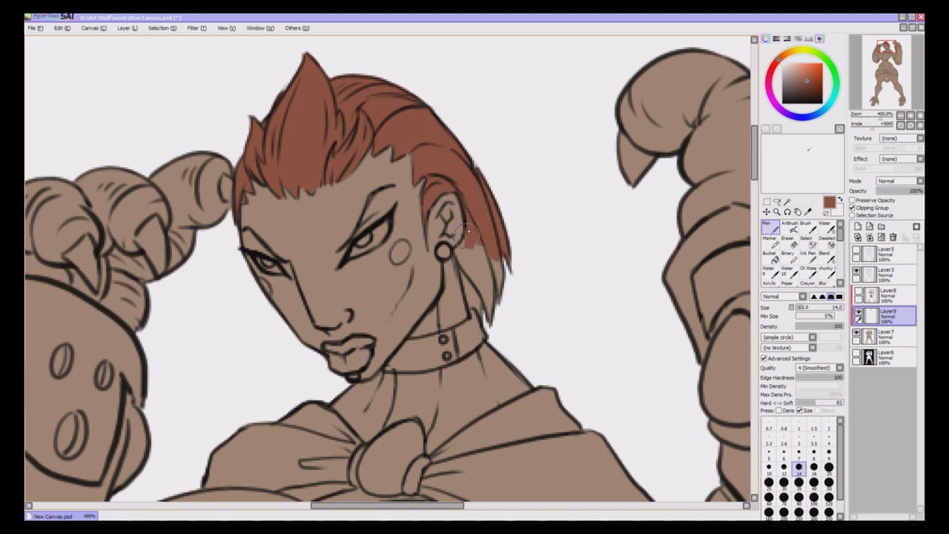
{"action": "mouse_move", "coordinate": [459, 253]}
{"action": "left_mouse_down"}
{"action": "mouse_move", "coordinate": [475, 310]}
{"action": "mouse_move", "coordinate": [482, 291]}
{"action": "mouse_move", "coordinate": [491, 303]}
{"action": "mouse_move", "coordinate": [497, 230]}
{"action": "left_mouse_up"}
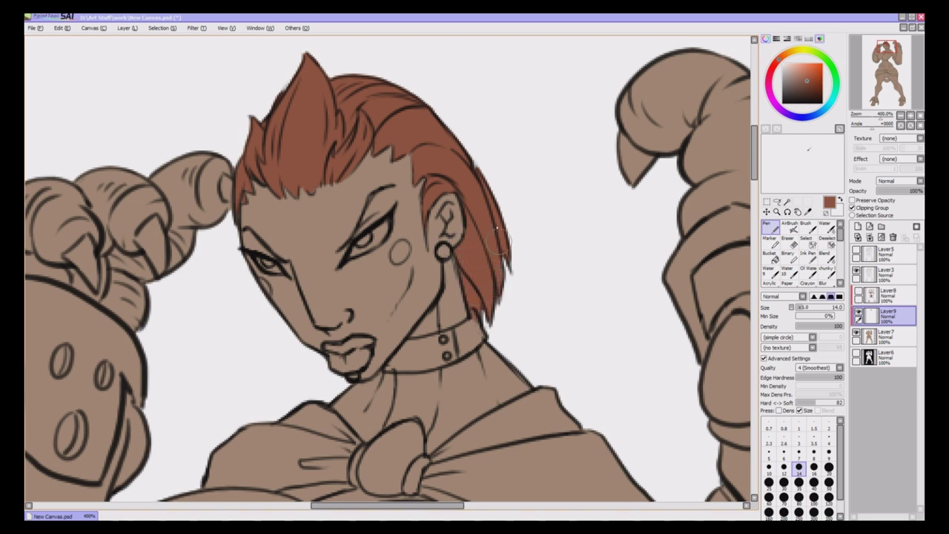
Fill the lips with the same reddish brown using the Pen tool
{"action": "key", "text": "e"}
{"action": "left_click", "coordinate": [771, 226]}
{"action": "left_click_drag", "start_coordinate": [339, 366], "coordinate": [361, 365]}
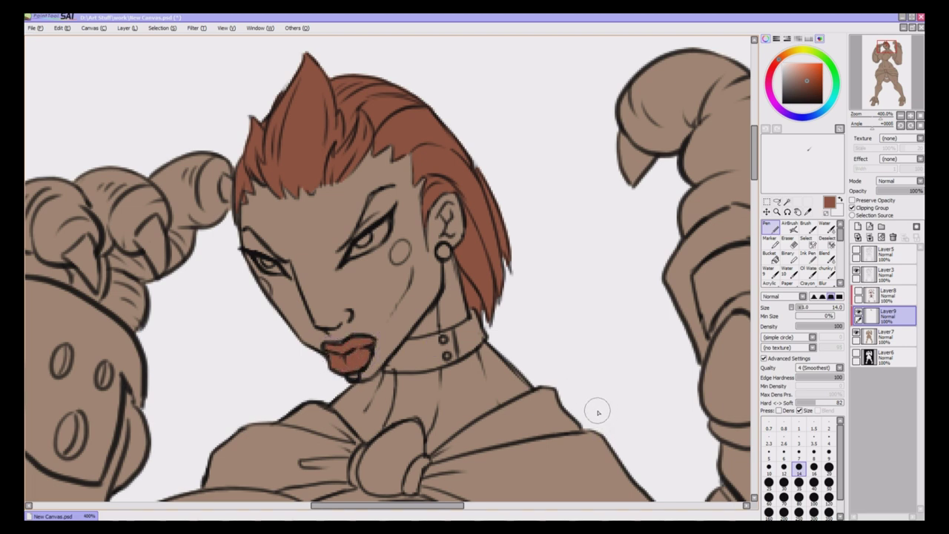
Add another clipped layer directly above Layer7, choose white, and show the black backdrop Layer6
{"action": "left_click", "coordinate": [858, 226]}
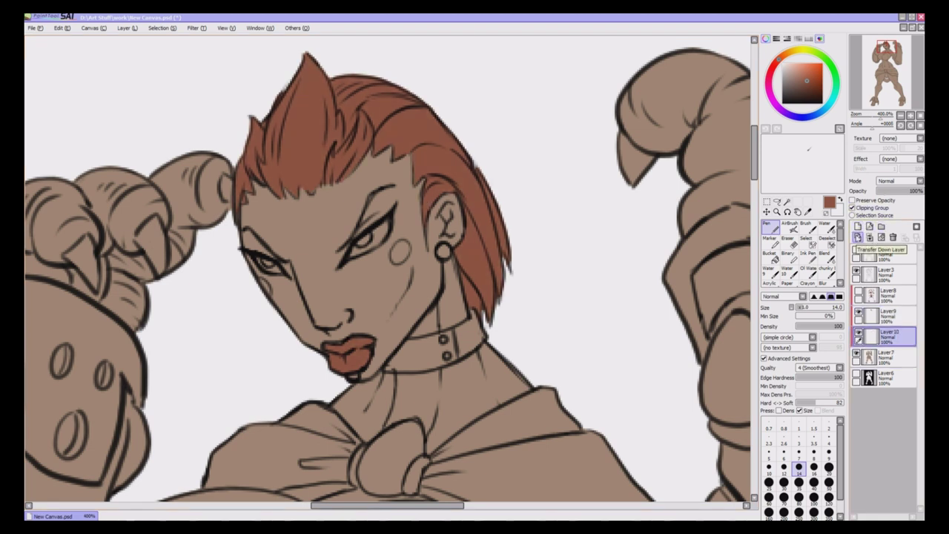
{"action": "left_click", "coordinate": [783, 63]}
{"action": "left_click", "coordinate": [857, 373]}
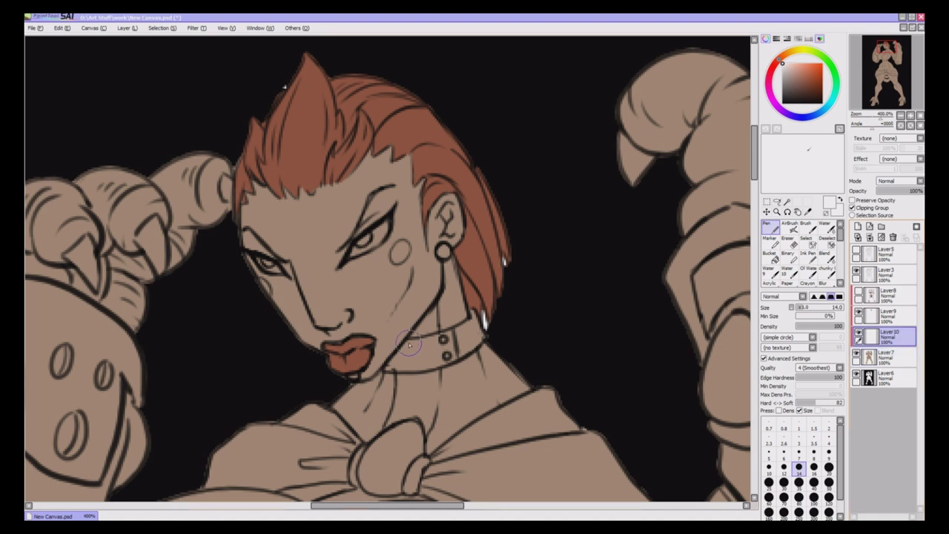
Fill the neck collar and the larger half of the shoulder wrap, on the picture's right, with white
{"action": "mouse_move", "coordinate": [409, 344]}
{"action": "left_mouse_down"}
{"action": "mouse_move", "coordinate": [390, 364]}
{"action": "mouse_move", "coordinate": [467, 326]}
{"action": "mouse_move", "coordinate": [449, 348]}
{"action": "mouse_move", "coordinate": [423, 352]}
{"action": "mouse_move", "coordinate": [460, 335]}
{"action": "mouse_move", "coordinate": [446, 362]}
{"action": "mouse_move", "coordinate": [455, 314]}
{"action": "mouse_move", "coordinate": [561, 265]}
{"action": "mouse_move", "coordinate": [532, 305]}
{"action": "mouse_move", "coordinate": [596, 313]}
{"action": "left_mouse_up"}
{"action": "scroll", "coordinate": [284, 86], "scroll_direction": "down", "scroll_amount": 3}
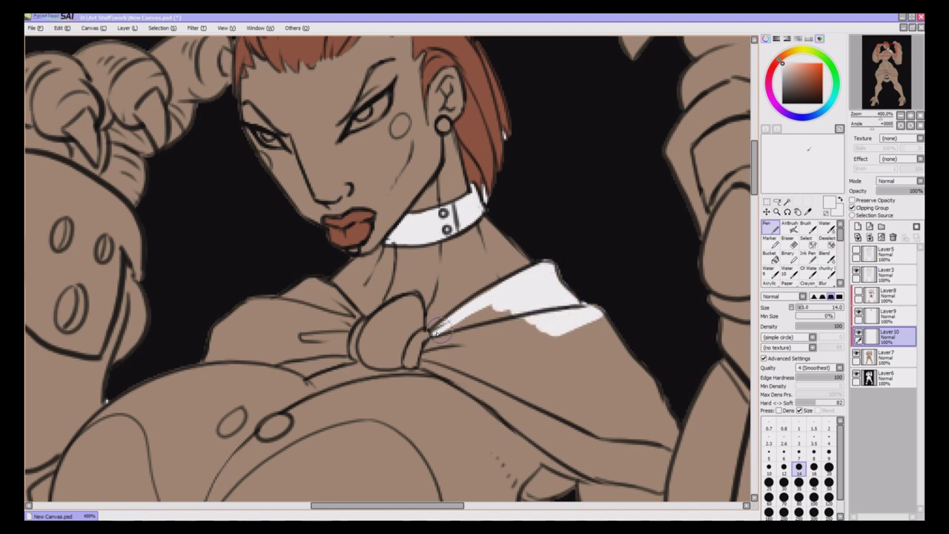
{"action": "mouse_move", "coordinate": [439, 332]}
{"action": "left_mouse_down"}
{"action": "mouse_move", "coordinate": [430, 356]}
{"action": "mouse_move", "coordinate": [481, 311]}
{"action": "mouse_move", "coordinate": [525, 348]}
{"action": "mouse_move", "coordinate": [532, 340]}
{"action": "mouse_move", "coordinate": [424, 357]}
{"action": "mouse_move", "coordinate": [448, 368]}
{"action": "mouse_move", "coordinate": [430, 356]}
{"action": "mouse_move", "coordinate": [419, 363]}
{"action": "mouse_move", "coordinate": [438, 351]}
{"action": "mouse_move", "coordinate": [440, 359]}
{"action": "mouse_move", "coordinate": [478, 368]}
{"action": "mouse_move", "coordinate": [602, 349]}
{"action": "mouse_move", "coordinate": [626, 355]}
{"action": "mouse_move", "coordinate": [657, 392]}
{"action": "mouse_move", "coordinate": [658, 420]}
{"action": "mouse_move", "coordinate": [673, 438]}
{"action": "left_mouse_up"}
{"action": "scroll", "coordinate": [445, 260], "scroll_direction": "down", "scroll_amount": 5}
{"action": "mouse_move", "coordinate": [452, 219]}
{"action": "left_mouse_down"}
{"action": "mouse_move", "coordinate": [534, 276]}
{"action": "mouse_move", "coordinate": [567, 283]}
{"action": "mouse_move", "coordinate": [576, 252]}
{"action": "mouse_move", "coordinate": [625, 296]}
{"action": "mouse_move", "coordinate": [643, 267]}
{"action": "mouse_move", "coordinate": [679, 270]}
{"action": "mouse_move", "coordinate": [663, 326]}
{"action": "left_mouse_up"}
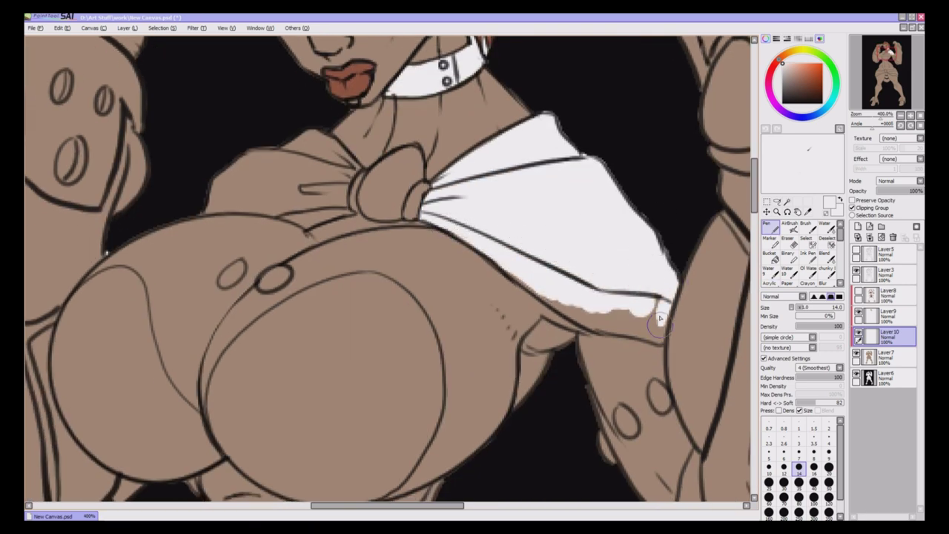
{"action": "mouse_move", "coordinate": [571, 311]}
{"action": "left_mouse_down"}
{"action": "mouse_move", "coordinate": [639, 325]}
{"action": "mouse_move", "coordinate": [618, 329]}
{"action": "mouse_move", "coordinate": [603, 312]}
{"action": "mouse_move", "coordinate": [650, 337]}
{"action": "mouse_move", "coordinate": [665, 318]}
{"action": "mouse_move", "coordinate": [640, 314]}
{"action": "left_mouse_up"}
Fill the smaller half of the shoulder wrap with white up to the knot, leaving the knot unpainted
{"action": "mouse_move", "coordinate": [350, 172]}
{"action": "left_mouse_down"}
{"action": "mouse_move", "coordinate": [297, 154]}
{"action": "mouse_move", "coordinate": [341, 145]}
{"action": "mouse_move", "coordinate": [350, 156]}
{"action": "mouse_move", "coordinate": [335, 172]}
{"action": "mouse_move", "coordinate": [235, 162]}
{"action": "mouse_move", "coordinate": [283, 168]}
{"action": "mouse_move", "coordinate": [203, 208]}
{"action": "mouse_move", "coordinate": [229, 197]}
{"action": "mouse_move", "coordinate": [213, 193]}
{"action": "mouse_move", "coordinate": [273, 208]}
{"action": "mouse_move", "coordinate": [266, 201]}
{"action": "mouse_move", "coordinate": [297, 196]}
{"action": "mouse_move", "coordinate": [295, 160]}
{"action": "left_mouse_up"}
{"action": "mouse_move", "coordinate": [267, 209]}
{"action": "left_mouse_down"}
{"action": "mouse_move", "coordinate": [305, 228]}
{"action": "mouse_move", "coordinate": [298, 213]}
{"action": "mouse_move", "coordinate": [337, 200]}
{"action": "mouse_move", "coordinate": [314, 221]}
{"action": "left_mouse_up"}
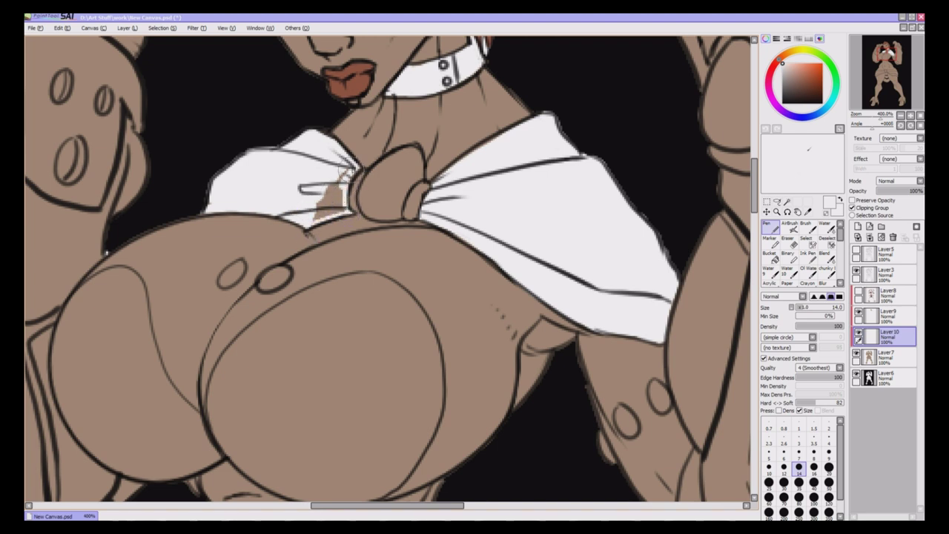
{"action": "mouse_move", "coordinate": [345, 173]}
{"action": "left_mouse_down"}
{"action": "mouse_move", "coordinate": [327, 209]}
{"action": "mouse_move", "coordinate": [343, 203]}
{"action": "left_mouse_up"}
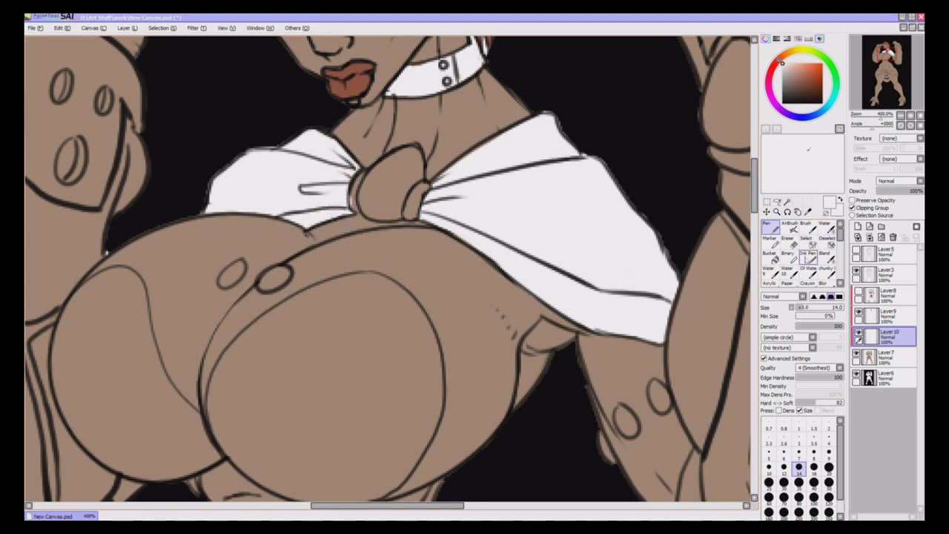
{"action": "key", "text": "e"}
Fill the cuff trim and inner panel of the gauntlet on the picture's right with white, erasing overpaint along its edge
{"action": "left_click", "coordinate": [772, 229]}
{"action": "left_click_drag", "start_coordinate": [383, 505], "coordinate": [476, 505]}
{"action": "left_click_drag", "start_coordinate": [755, 197], "coordinate": [755, 166]}
{"action": "mouse_move", "coordinate": [290, 201]}
{"action": "left_mouse_down"}
{"action": "mouse_move", "coordinate": [243, 254]}
{"action": "mouse_move", "coordinate": [264, 327]}
{"action": "mouse_move", "coordinate": [273, 331]}
{"action": "mouse_move", "coordinate": [249, 258]}
{"action": "mouse_move", "coordinate": [306, 192]}
{"action": "mouse_move", "coordinate": [292, 220]}
{"action": "mouse_move", "coordinate": [326, 216]}
{"action": "mouse_move", "coordinate": [301, 215]}
{"action": "mouse_move", "coordinate": [321, 199]}
{"action": "mouse_move", "coordinate": [345, 210]}
{"action": "mouse_move", "coordinate": [303, 203]}
{"action": "mouse_move", "coordinate": [312, 215]}
{"action": "mouse_move", "coordinate": [353, 217]}
{"action": "mouse_move", "coordinate": [347, 212]}
{"action": "mouse_move", "coordinate": [400, 235]}
{"action": "mouse_move", "coordinate": [506, 336]}
{"action": "mouse_move", "coordinate": [443, 281]}
{"action": "mouse_move", "coordinate": [537, 392]}
{"action": "left_mouse_up"}
{"action": "key", "text": "e"}
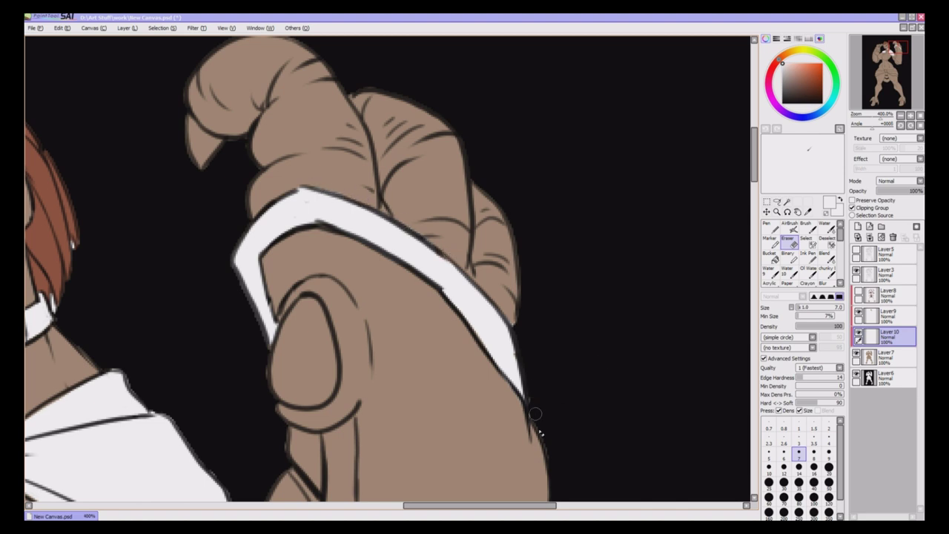
{"action": "left_click", "coordinate": [771, 226]}
{"action": "left_click_drag", "start_coordinate": [755, 153], "coordinate": [754, 185]}
{"action": "mouse_move", "coordinate": [293, 171]}
{"action": "left_mouse_down"}
{"action": "mouse_move", "coordinate": [313, 235]}
{"action": "mouse_move", "coordinate": [297, 166]}
{"action": "mouse_move", "coordinate": [313, 169]}
{"action": "mouse_move", "coordinate": [242, 310]}
{"action": "mouse_move", "coordinate": [249, 386]}
{"action": "mouse_move", "coordinate": [271, 428]}
{"action": "mouse_move", "coordinate": [255, 386]}
{"action": "mouse_move", "coordinate": [278, 257]}
{"action": "mouse_move", "coordinate": [281, 321]}
{"action": "mouse_move", "coordinate": [297, 341]}
{"action": "mouse_move", "coordinate": [289, 369]}
{"action": "left_mouse_up"}
Fill the large round chest panel with white and clean its upper edge with the Eraser and Pen
{"action": "left_click_drag", "start_coordinate": [756, 210], "coordinate": [756, 232]}
{"action": "left_click_drag", "start_coordinate": [495, 505], "coordinate": [382, 506]}
{"action": "mouse_move", "coordinate": [469, 116]}
{"action": "left_mouse_down"}
{"action": "mouse_move", "coordinate": [478, 140]}
{"action": "mouse_move", "coordinate": [468, 157]}
{"action": "mouse_move", "coordinate": [479, 157]}
{"action": "mouse_move", "coordinate": [352, 150]}
{"action": "mouse_move", "coordinate": [357, 143]}
{"action": "mouse_move", "coordinate": [346, 139]}
{"action": "mouse_move", "coordinate": [453, 90]}
{"action": "mouse_move", "coordinate": [359, 160]}
{"action": "mouse_move", "coordinate": [328, 218]}
{"action": "mouse_move", "coordinate": [346, 268]}
{"action": "mouse_move", "coordinate": [355, 186]}
{"action": "mouse_move", "coordinate": [343, 198]}
{"action": "mouse_move", "coordinate": [462, 110]}
{"action": "mouse_move", "coordinate": [512, 124]}
{"action": "mouse_move", "coordinate": [529, 200]}
{"action": "mouse_move", "coordinate": [519, 192]}
{"action": "mouse_move", "coordinate": [460, 234]}
{"action": "mouse_move", "coordinate": [371, 237]}
{"action": "mouse_move", "coordinate": [340, 264]}
{"action": "mouse_move", "coordinate": [372, 288]}
{"action": "mouse_move", "coordinate": [446, 301]}
{"action": "mouse_move", "coordinate": [476, 294]}
{"action": "mouse_move", "coordinate": [508, 263]}
{"action": "mouse_move", "coordinate": [449, 272]}
{"action": "mouse_move", "coordinate": [369, 254]}
{"action": "left_mouse_up"}
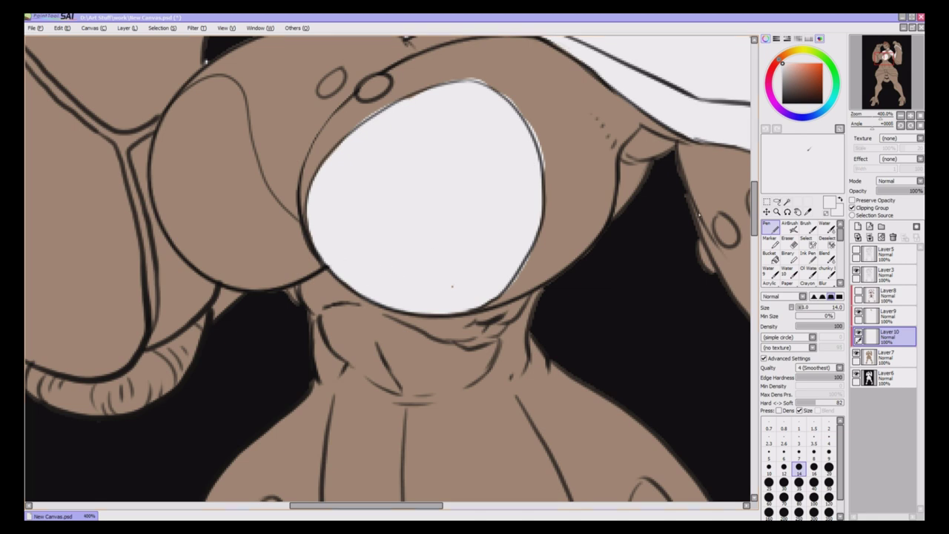
{"action": "key", "text": "e"}
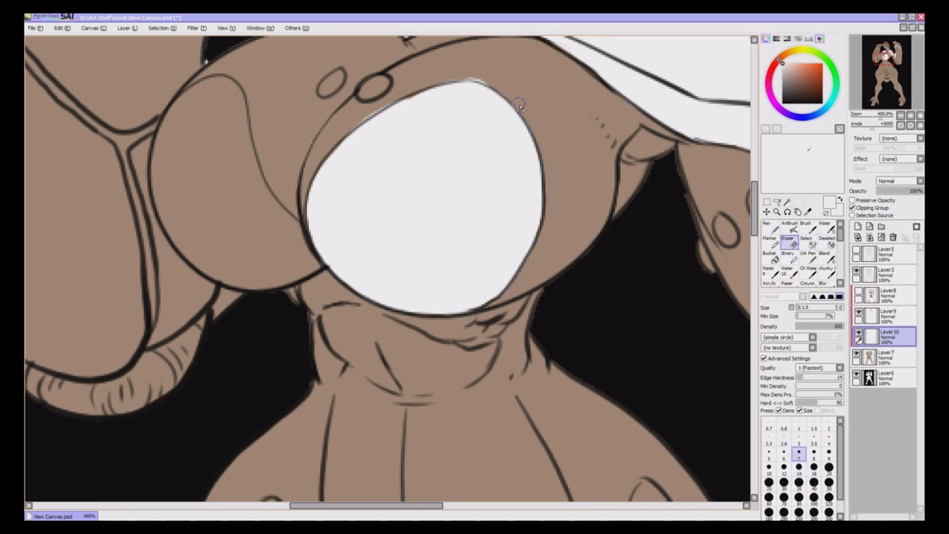
{"action": "key", "text": "n"}
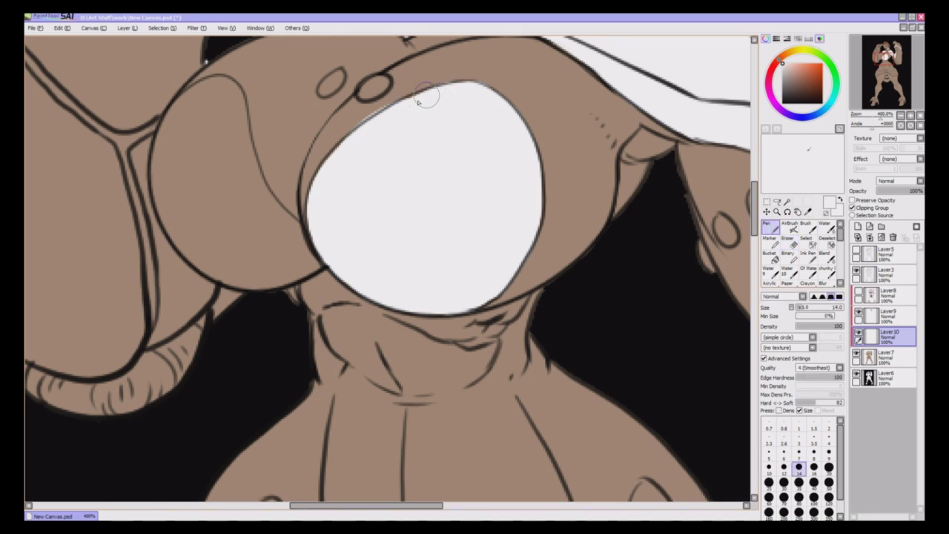
{"action": "key", "text": "e"}
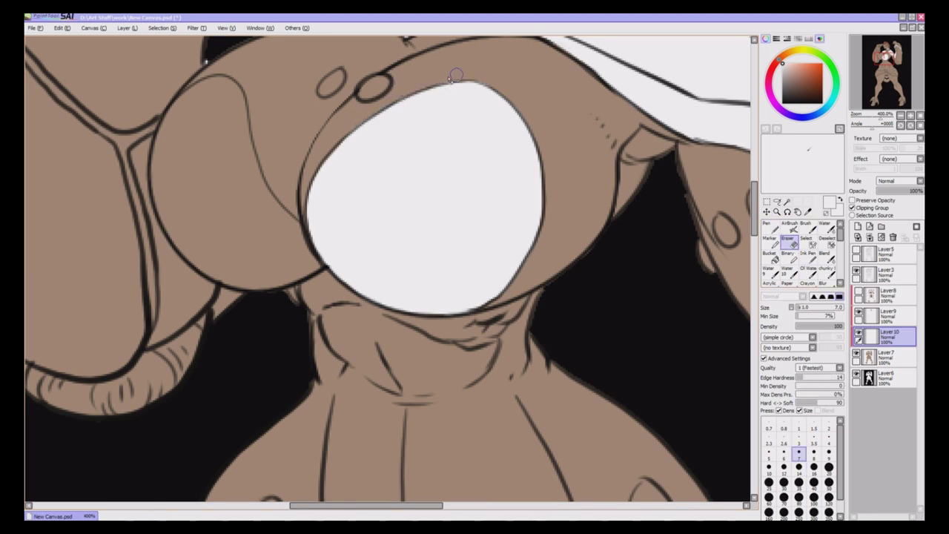
Fill the smaller curved chest panel on the picture's left with white, up to its inner outline
{"action": "key", "text": "n"}
{"action": "left_click_drag", "start_coordinate": [219, 100], "coordinate": [215, 104]}
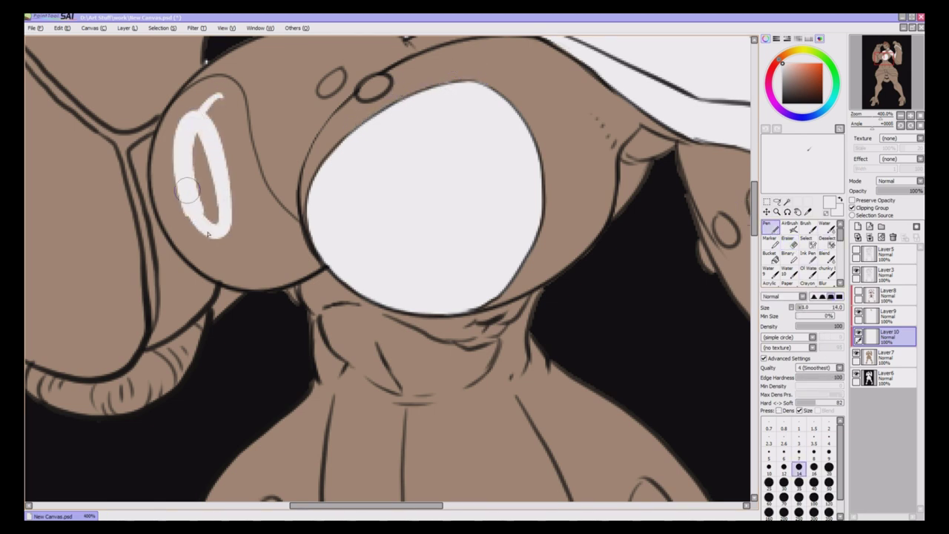
{"action": "left_click_drag", "start_coordinate": [193, 133], "coordinate": [208, 215]}
{"action": "mouse_move", "coordinate": [209, 89]}
{"action": "left_mouse_down"}
{"action": "mouse_move", "coordinate": [167, 139]}
{"action": "mouse_move", "coordinate": [182, 204]}
{"action": "mouse_move", "coordinate": [218, 275]}
{"action": "mouse_move", "coordinate": [293, 276]}
{"action": "mouse_move", "coordinate": [321, 263]}
{"action": "left_mouse_up"}
{"action": "mouse_move", "coordinate": [246, 140]}
{"action": "left_mouse_down"}
{"action": "mouse_move", "coordinate": [269, 196]}
{"action": "mouse_move", "coordinate": [295, 215]}
{"action": "mouse_move", "coordinate": [315, 252]}
{"action": "mouse_move", "coordinate": [241, 267]}
{"action": "mouse_move", "coordinate": [234, 193]}
{"action": "mouse_move", "coordinate": [263, 211]}
{"action": "left_mouse_up"}
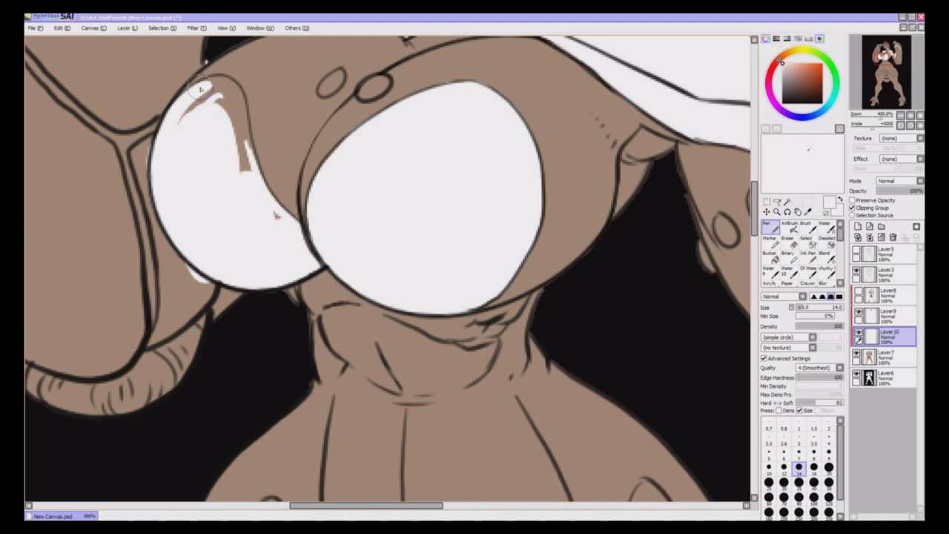
{"action": "mouse_move", "coordinate": [227, 78]}
{"action": "left_mouse_down"}
{"action": "mouse_move", "coordinate": [263, 202]}
{"action": "mouse_move", "coordinate": [277, 218]}
{"action": "mouse_move", "coordinate": [247, 182]}
{"action": "mouse_move", "coordinate": [221, 107]}
{"action": "mouse_move", "coordinate": [206, 125]}
{"action": "left_mouse_up"}
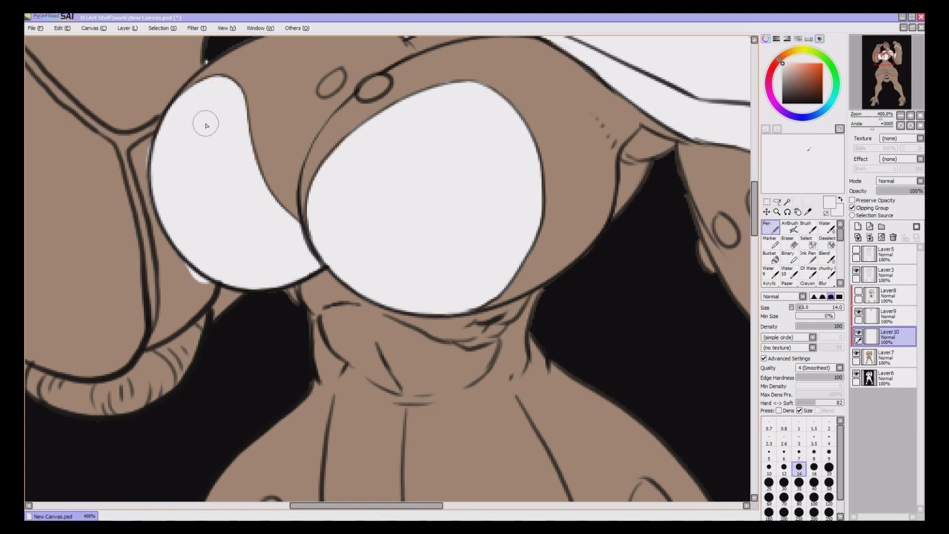
Fill the forearm of the gauntlet on the picture's left with white below the cuff, erasing overpaint around the round disc
{"action": "left_click_drag", "start_coordinate": [423, 506], "coordinate": [393, 505]}
{"action": "mouse_move", "coordinate": [154, 54]}
{"action": "left_mouse_down"}
{"action": "mouse_move", "coordinate": [150, 72]}
{"action": "mouse_move", "coordinate": [262, 113]}
{"action": "mouse_move", "coordinate": [152, 70]}
{"action": "mouse_move", "coordinate": [122, 223]}
{"action": "mouse_move", "coordinate": [152, 344]}
{"action": "mouse_move", "coordinate": [166, 272]}
{"action": "mouse_move", "coordinate": [151, 142]}
{"action": "mouse_move", "coordinate": [191, 203]}
{"action": "mouse_move", "coordinate": [141, 249]}
{"action": "mouse_move", "coordinate": [191, 201]}
{"action": "mouse_move", "coordinate": [247, 333]}
{"action": "mouse_move", "coordinate": [243, 364]}
{"action": "mouse_move", "coordinate": [274, 319]}
{"action": "mouse_move", "coordinate": [256, 340]}
{"action": "mouse_move", "coordinate": [256, 225]}
{"action": "mouse_move", "coordinate": [304, 282]}
{"action": "mouse_move", "coordinate": [304, 333]}
{"action": "mouse_move", "coordinate": [360, 272]}
{"action": "mouse_move", "coordinate": [349, 293]}
{"action": "left_mouse_up"}
{"action": "left_click_drag", "start_coordinate": [754, 213], "coordinate": [752, 185]}
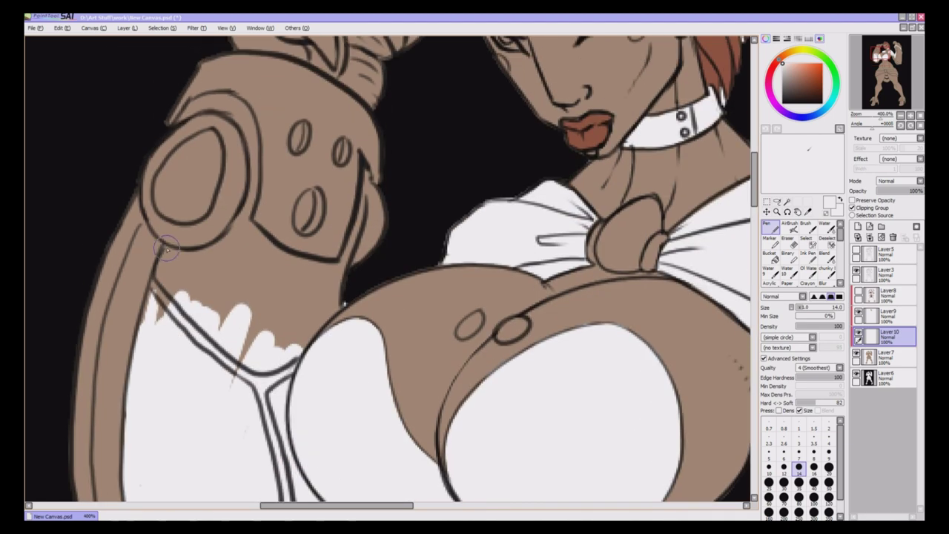
{"action": "mouse_move", "coordinate": [167, 249]}
{"action": "left_mouse_down"}
{"action": "mouse_move", "coordinate": [164, 275]}
{"action": "mouse_move", "coordinate": [218, 254]}
{"action": "left_mouse_up"}
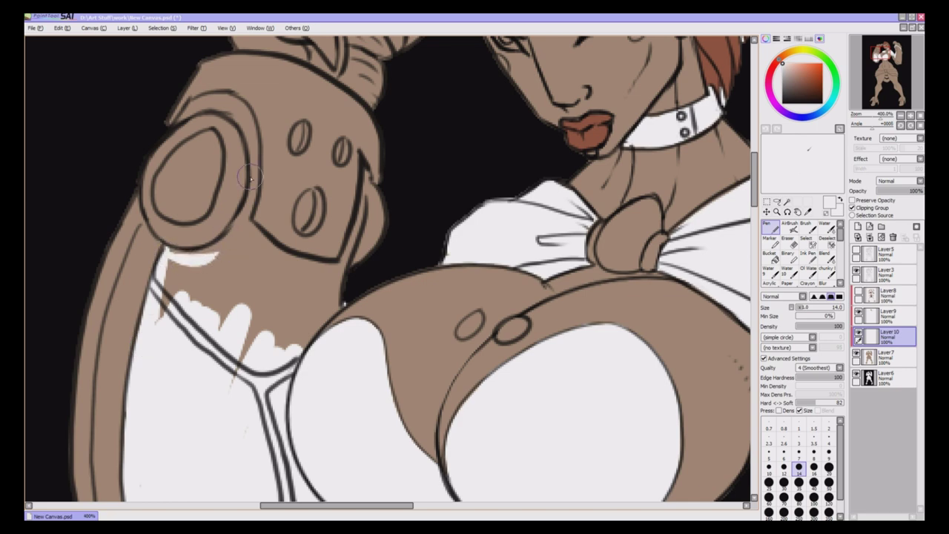
{"action": "left_click_drag", "start_coordinate": [338, 506], "coordinate": [311, 505]}
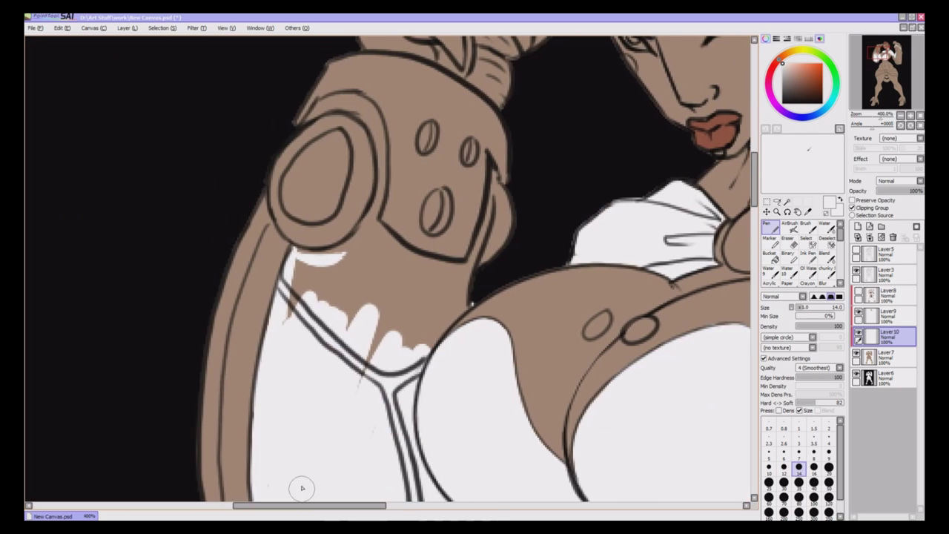
{"action": "left_click_drag", "start_coordinate": [321, 241], "coordinate": [364, 231]}
{"action": "mouse_move", "coordinate": [296, 127]}
{"action": "left_mouse_down"}
{"action": "mouse_move", "coordinate": [332, 81]}
{"action": "mouse_move", "coordinate": [389, 149]}
{"action": "mouse_move", "coordinate": [382, 218]}
{"action": "mouse_move", "coordinate": [306, 274]}
{"action": "mouse_move", "coordinate": [378, 245]}
{"action": "mouse_move", "coordinate": [370, 326]}
{"action": "left_mouse_up"}
{"action": "key", "text": "e"}
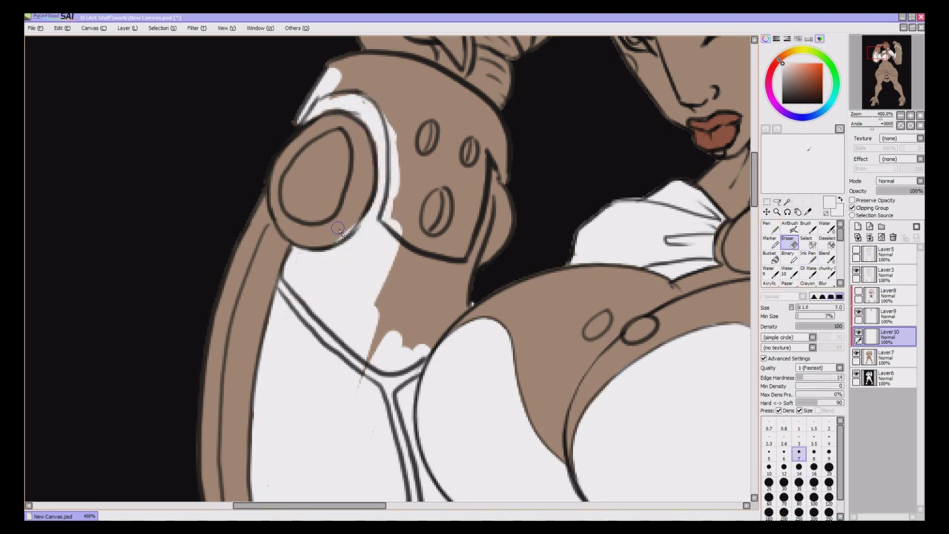
{"action": "left_click", "coordinate": [771, 227]}
{"action": "mouse_move", "coordinate": [402, 250]}
{"action": "left_mouse_down"}
{"action": "mouse_move", "coordinate": [377, 330]}
{"action": "mouse_move", "coordinate": [504, 214]}
{"action": "mouse_move", "coordinate": [393, 355]}
{"action": "mouse_move", "coordinate": [417, 361]}
{"action": "left_mouse_up"}
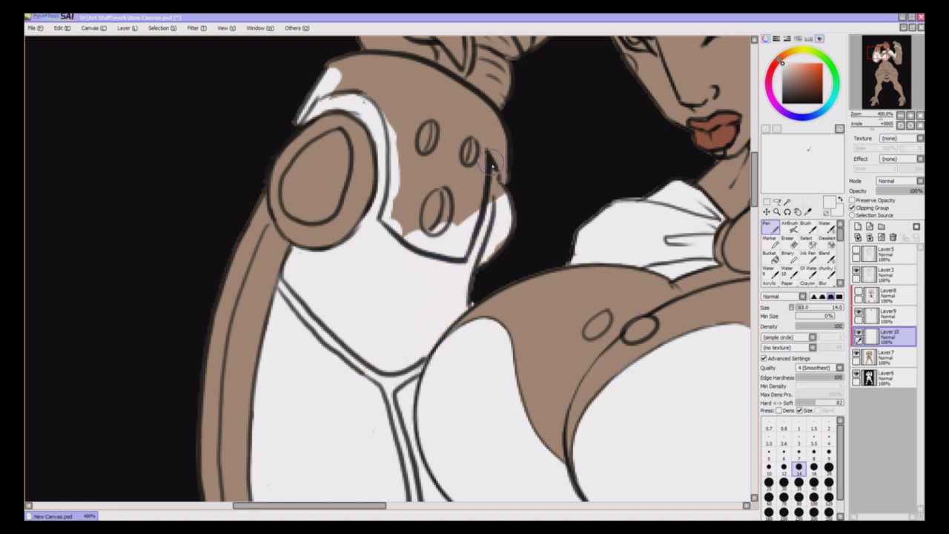
Fill the riveted cuff of the gauntlet on the picture's left with white, erasing overpaint beside its edge
{"action": "mouse_move", "coordinate": [491, 164]}
{"action": "left_mouse_down"}
{"action": "mouse_move", "coordinate": [496, 185]}
{"action": "mouse_move", "coordinate": [503, 137]}
{"action": "mouse_move", "coordinate": [482, 178]}
{"action": "mouse_move", "coordinate": [510, 224]}
{"action": "left_mouse_up"}
{"action": "key", "text": "e"}
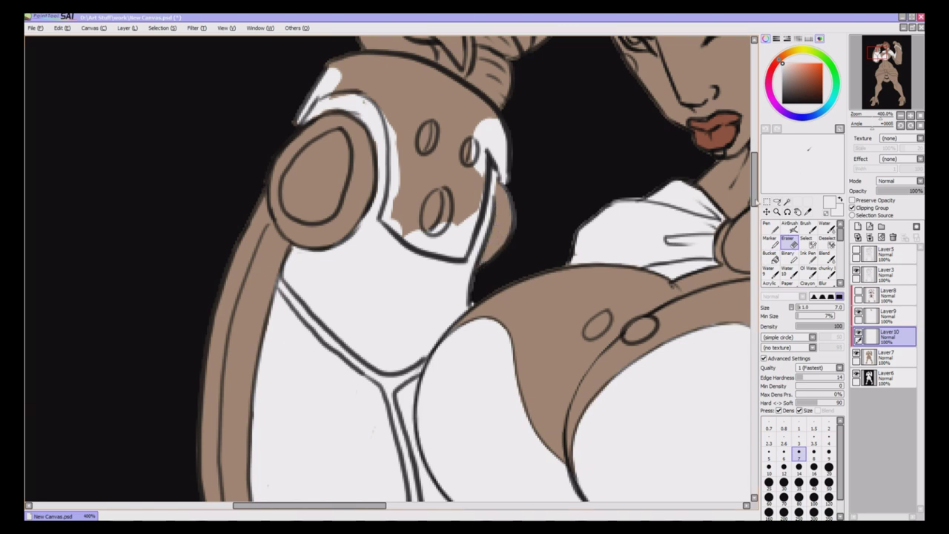
{"action": "left_click_drag", "start_coordinate": [756, 201], "coordinate": [756, 190]}
{"action": "key", "text": "n"}
{"action": "mouse_move", "coordinate": [340, 155]}
{"action": "left_mouse_down"}
{"action": "mouse_move", "coordinate": [419, 159]}
{"action": "mouse_move", "coordinate": [490, 212]}
{"action": "mouse_move", "coordinate": [456, 311]}
{"action": "mouse_move", "coordinate": [408, 289]}
{"action": "mouse_move", "coordinate": [400, 222]}
{"action": "left_mouse_up"}
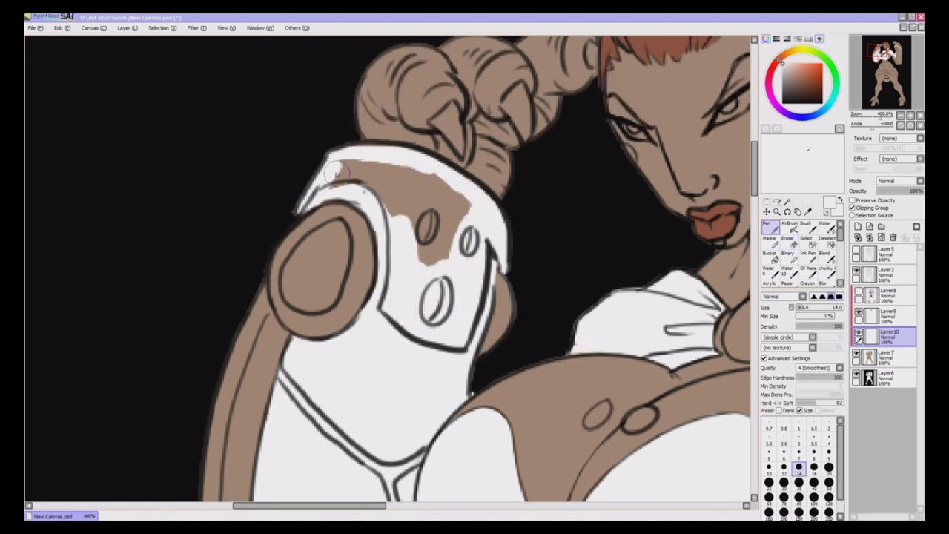
{"action": "mouse_move", "coordinate": [336, 173]}
{"action": "left_mouse_down"}
{"action": "mouse_move", "coordinate": [386, 181]}
{"action": "mouse_move", "coordinate": [338, 194]}
{"action": "left_mouse_up"}
{"action": "left_click_drag", "start_coordinate": [375, 223], "coordinate": [458, 215]}
Fill the hip wrap's folds on the picture's left with white, using pen size 24
{"action": "scroll", "coordinate": [736, 212], "scroll_direction": "down", "scroll_amount": 10}
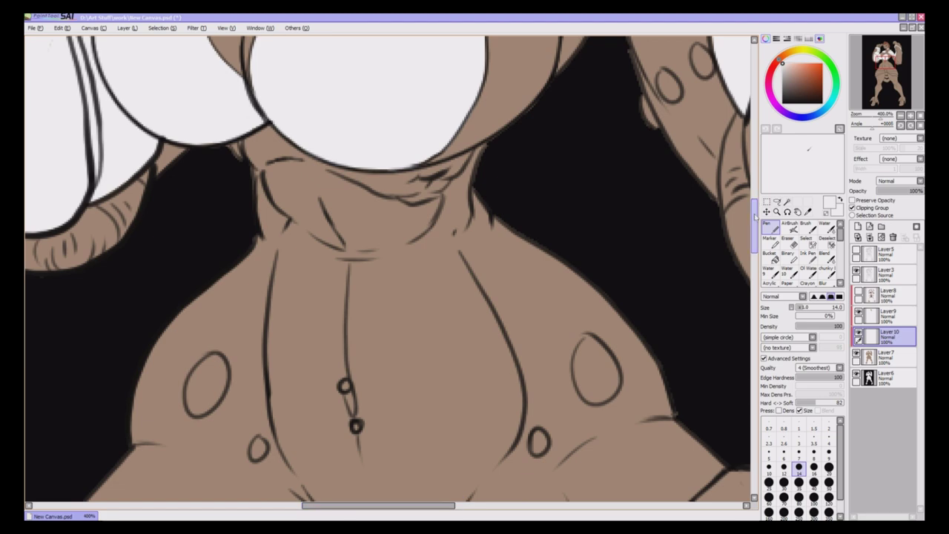
{"action": "scroll", "coordinate": [726, 241], "scroll_direction": "down", "scroll_amount": 5}
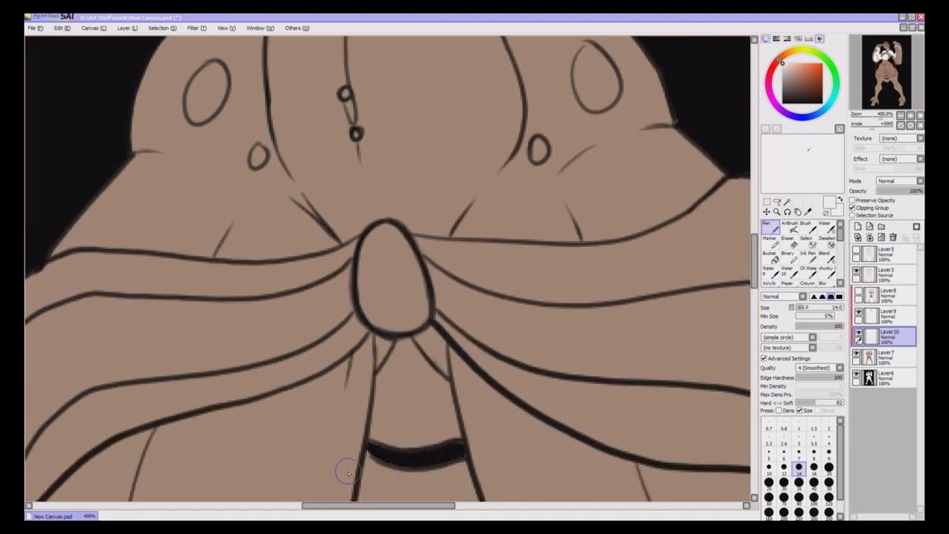
{"action": "scroll", "coordinate": [347, 473], "scroll_direction": "down", "scroll_amount": 2}
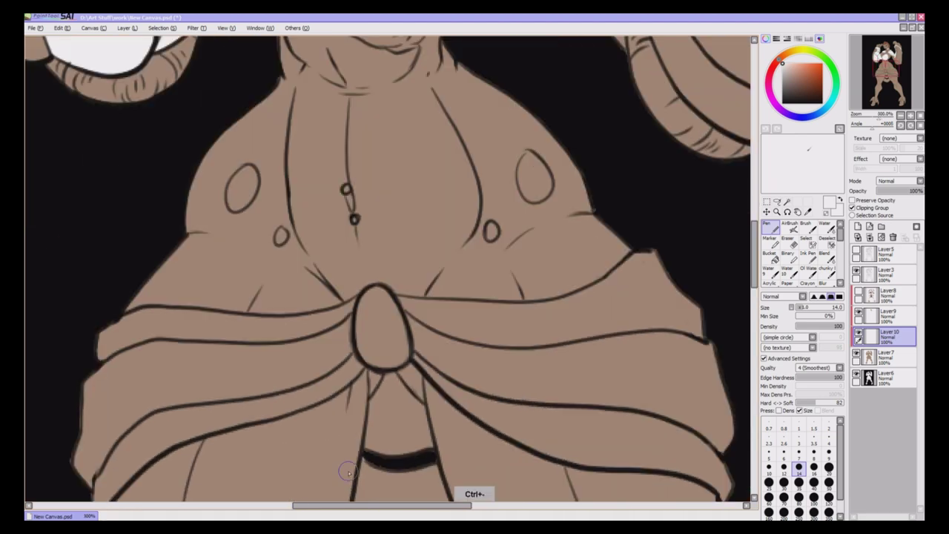
{"action": "scroll", "coordinate": [347, 472], "scroll_direction": "up", "scroll_amount": 1}
{"action": "mouse_move", "coordinate": [119, 330]}
{"action": "left_mouse_down"}
{"action": "mouse_move", "coordinate": [98, 364]}
{"action": "mouse_move", "coordinate": [113, 430]}
{"action": "mouse_move", "coordinate": [245, 357]}
{"action": "mouse_move", "coordinate": [176, 321]}
{"action": "mouse_move", "coordinate": [223, 324]}
{"action": "mouse_move", "coordinate": [156, 319]}
{"action": "mouse_move", "coordinate": [246, 329]}
{"action": "mouse_move", "coordinate": [355, 300]}
{"action": "mouse_move", "coordinate": [256, 322]}
{"action": "mouse_move", "coordinate": [351, 308]}
{"action": "mouse_move", "coordinate": [351, 357]}
{"action": "mouse_move", "coordinate": [362, 365]}
{"action": "mouse_move", "coordinate": [252, 385]}
{"action": "mouse_move", "coordinate": [306, 338]}
{"action": "mouse_move", "coordinate": [298, 331]}
{"action": "mouse_move", "coordinate": [356, 371]}
{"action": "mouse_move", "coordinate": [162, 417]}
{"action": "mouse_move", "coordinate": [272, 403]}
{"action": "mouse_move", "coordinate": [258, 416]}
{"action": "mouse_move", "coordinate": [358, 368]}
{"action": "left_mouse_up"}
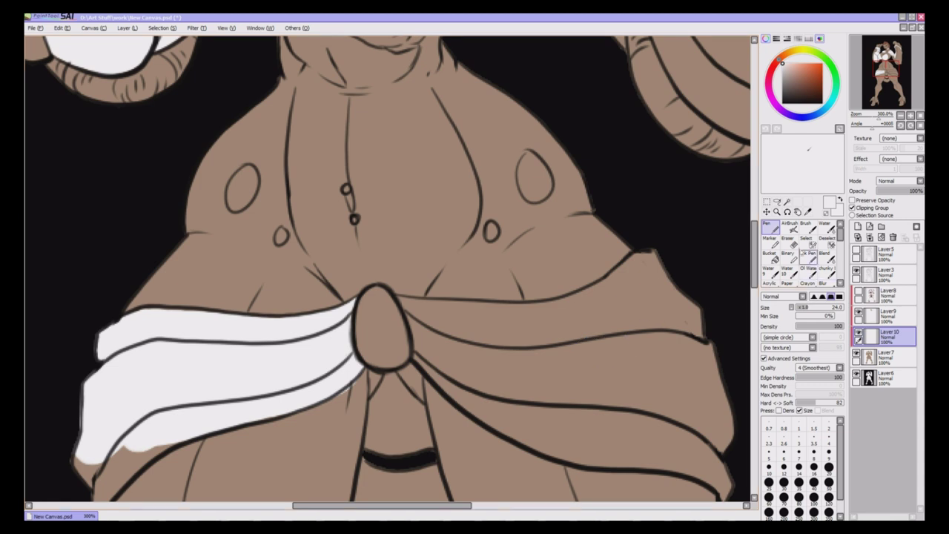
{"action": "key", "text": "e"}
{"action": "left_click_drag", "start_coordinate": [754, 254], "coordinate": [754, 273]}
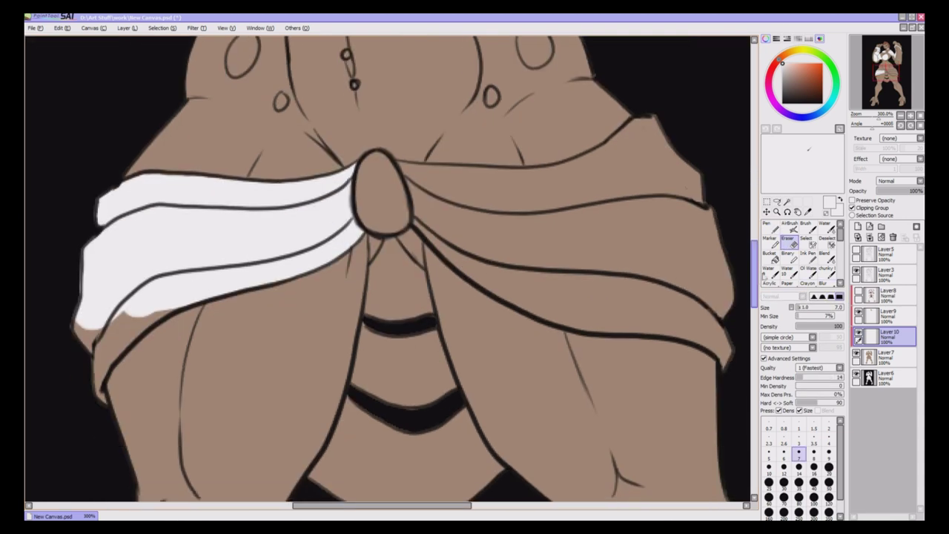
{"action": "left_click", "coordinate": [769, 229]}
{"action": "mouse_move", "coordinate": [169, 301]}
{"action": "left_mouse_down"}
{"action": "mouse_move", "coordinate": [122, 334]}
{"action": "mouse_move", "coordinate": [77, 278]}
{"action": "mouse_move", "coordinate": [119, 335]}
{"action": "mouse_move", "coordinate": [98, 396]}
{"action": "mouse_move", "coordinate": [129, 344]}
{"action": "left_mouse_up"}
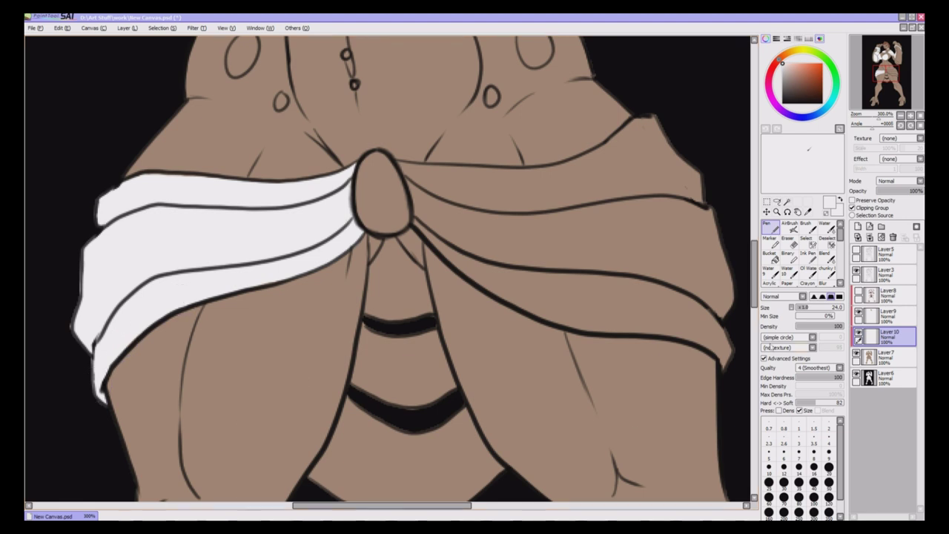
Fill the hip wrap's folds on the picture's right with white, from the oval clasp to the outer edge
{"action": "left_click_drag", "start_coordinate": [421, 204], "coordinate": [457, 256]}
{"action": "left_click_drag", "start_coordinate": [400, 165], "coordinate": [420, 213]}
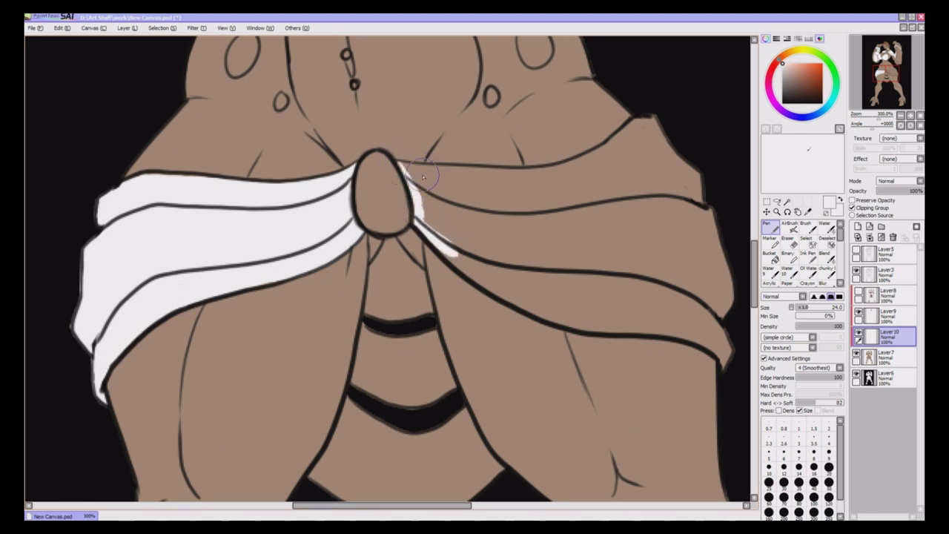
{"action": "mouse_move", "coordinate": [404, 166]}
{"action": "left_mouse_down"}
{"action": "mouse_move", "coordinate": [567, 178]}
{"action": "mouse_move", "coordinate": [551, 190]}
{"action": "mouse_move", "coordinate": [447, 189]}
{"action": "mouse_move", "coordinate": [435, 217]}
{"action": "mouse_move", "coordinate": [406, 176]}
{"action": "mouse_move", "coordinate": [474, 192]}
{"action": "mouse_move", "coordinate": [441, 191]}
{"action": "mouse_move", "coordinate": [431, 215]}
{"action": "mouse_move", "coordinate": [465, 251]}
{"action": "mouse_move", "coordinate": [556, 264]}
{"action": "mouse_move", "coordinate": [590, 224]}
{"action": "mouse_move", "coordinate": [550, 175]}
{"action": "mouse_move", "coordinate": [641, 118]}
{"action": "mouse_move", "coordinate": [615, 143]}
{"action": "mouse_move", "coordinate": [550, 170]}
{"action": "mouse_move", "coordinate": [634, 134]}
{"action": "mouse_move", "coordinate": [571, 211]}
{"action": "mouse_move", "coordinate": [594, 234]}
{"action": "mouse_move", "coordinate": [698, 241]}
{"action": "mouse_move", "coordinate": [710, 273]}
{"action": "mouse_move", "coordinate": [487, 268]}
{"action": "mouse_move", "coordinate": [592, 290]}
{"action": "mouse_move", "coordinate": [494, 285]}
{"action": "mouse_move", "coordinate": [582, 312]}
{"action": "mouse_move", "coordinate": [680, 310]}
{"action": "mouse_move", "coordinate": [576, 326]}
{"action": "mouse_move", "coordinate": [613, 327]}
{"action": "mouse_move", "coordinate": [699, 300]}
{"action": "left_mouse_up"}
{"action": "mouse_move", "coordinate": [666, 339]}
{"action": "left_mouse_down"}
{"action": "mouse_move", "coordinate": [700, 340]}
{"action": "mouse_move", "coordinate": [725, 365]}
{"action": "mouse_move", "coordinate": [738, 338]}
{"action": "left_mouse_up"}
Fill all sections of the cloth hanging between the legs with white
{"action": "mouse_move", "coordinate": [388, 256]}
{"action": "left_mouse_down"}
{"action": "mouse_move", "coordinate": [368, 302]}
{"action": "mouse_move", "coordinate": [388, 274]}
{"action": "mouse_move", "coordinate": [386, 238]}
{"action": "mouse_move", "coordinate": [421, 274]}
{"action": "mouse_move", "coordinate": [430, 315]}
{"action": "mouse_move", "coordinate": [413, 321]}
{"action": "mouse_move", "coordinate": [380, 295]}
{"action": "mouse_move", "coordinate": [391, 322]}
{"action": "mouse_move", "coordinate": [366, 307]}
{"action": "mouse_move", "coordinate": [362, 352]}
{"action": "mouse_move", "coordinate": [433, 334]}
{"action": "mouse_move", "coordinate": [450, 401]}
{"action": "mouse_move", "coordinate": [431, 325]}
{"action": "mouse_move", "coordinate": [419, 341]}
{"action": "mouse_move", "coordinate": [387, 333]}
{"action": "mouse_move", "coordinate": [368, 384]}
{"action": "left_mouse_up"}
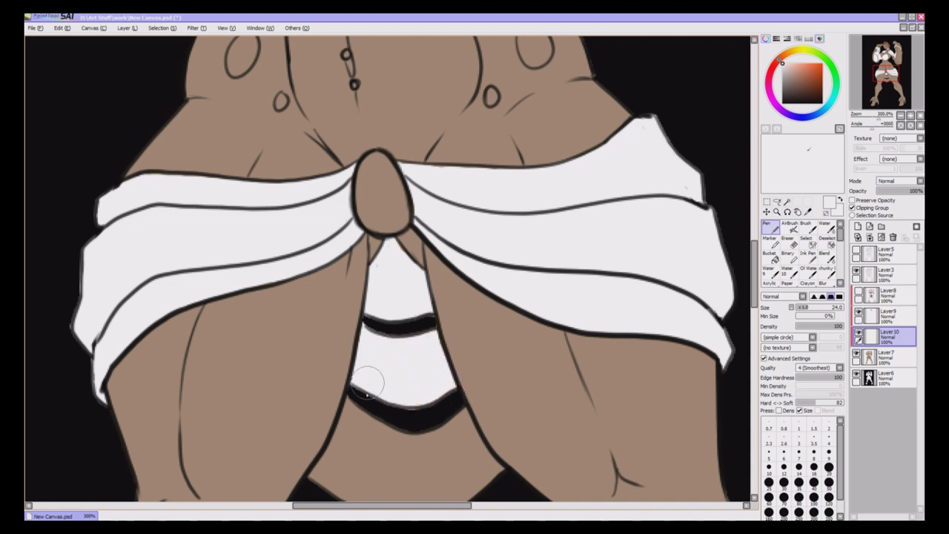
{"action": "left_click_drag", "start_coordinate": [754, 257], "coordinate": [754, 278]}
{"action": "mouse_move", "coordinate": [351, 264]}
{"action": "left_mouse_down"}
{"action": "mouse_move", "coordinate": [339, 301]}
{"action": "mouse_move", "coordinate": [349, 277]}
{"action": "mouse_move", "coordinate": [481, 316]}
{"action": "mouse_move", "coordinate": [445, 348]}
{"action": "mouse_move", "coordinate": [420, 328]}
{"action": "left_mouse_up"}
Fill the heel-side panel of the shoe on the picture's left with white
{"action": "scroll", "coordinate": [754, 337], "scroll_direction": "down", "scroll_amount": 10}
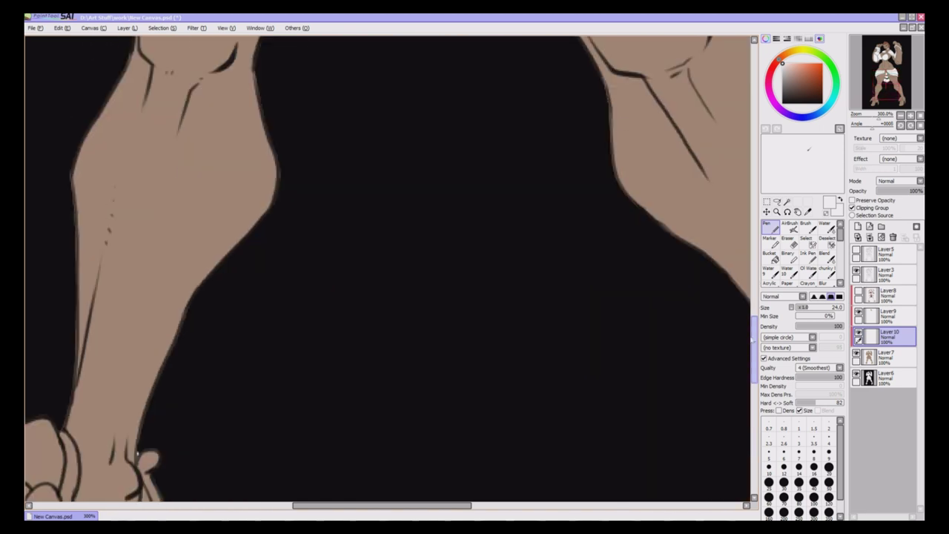
{"action": "scroll", "coordinate": [722, 379], "scroll_direction": "down", "scroll_amount": 8}
{"action": "left_click_drag", "start_coordinate": [356, 505], "coordinate": [321, 505]}
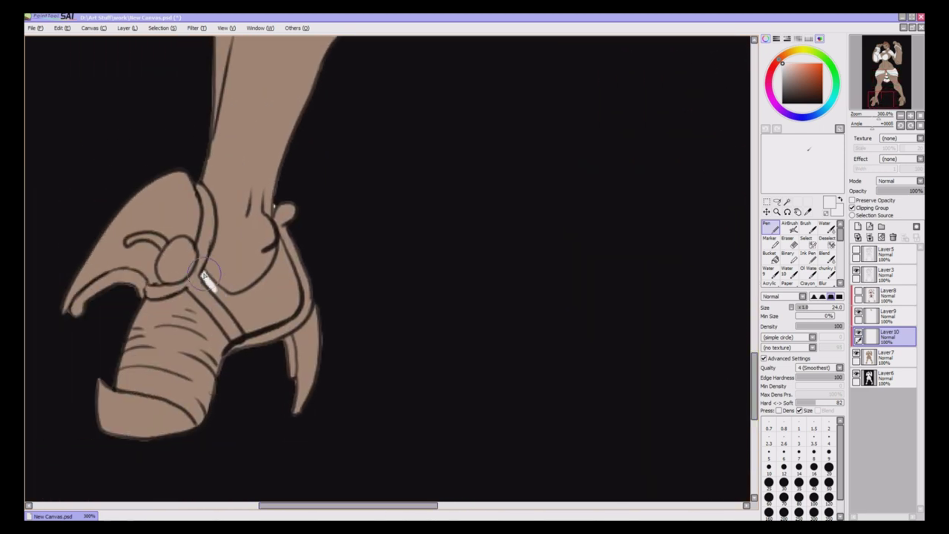
{"action": "mouse_move", "coordinate": [205, 273]}
{"action": "left_mouse_down"}
{"action": "mouse_move", "coordinate": [223, 293]}
{"action": "mouse_move", "coordinate": [245, 297]}
{"action": "mouse_move", "coordinate": [275, 264]}
{"action": "mouse_move", "coordinate": [277, 238]}
{"action": "mouse_move", "coordinate": [296, 289]}
{"action": "left_mouse_up"}
{"action": "mouse_move", "coordinate": [222, 297]}
{"action": "left_mouse_down"}
{"action": "mouse_move", "coordinate": [247, 327]}
{"action": "mouse_move", "coordinate": [295, 293]}
{"action": "mouse_move", "coordinate": [281, 317]}
{"action": "mouse_move", "coordinate": [286, 282]}
{"action": "mouse_move", "coordinate": [249, 303]}
{"action": "mouse_move", "coordinate": [259, 320]}
{"action": "mouse_move", "coordinate": [281, 265]}
{"action": "left_mouse_up"}
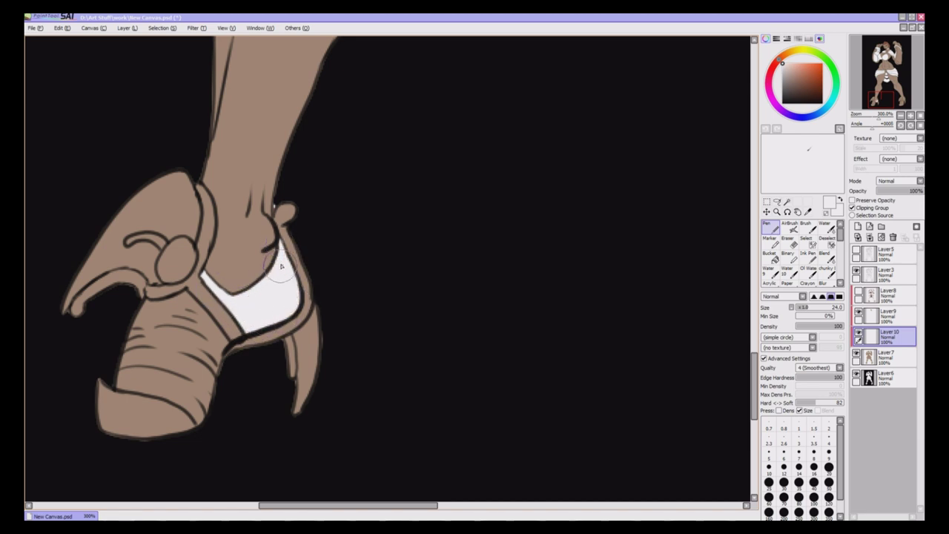
{"action": "left_click_drag", "start_coordinate": [123, 387], "coordinate": [137, 336]}
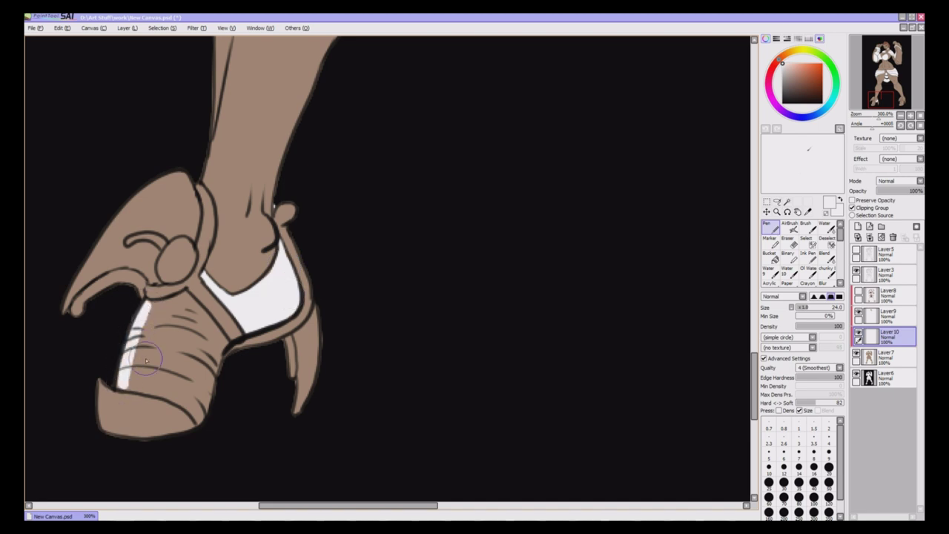
{"action": "key", "text": "ctrl+z"}
{"action": "key", "text": "ctrl+z"}
{"action": "key", "text": "ctrl+z"}
Fill the matching heel-side panel of the shoe on the picture's right with white
{"action": "left_click_drag", "start_coordinate": [348, 505], "coordinate": [496, 492]}
{"action": "mouse_move", "coordinate": [395, 265]}
{"action": "left_mouse_down"}
{"action": "mouse_move", "coordinate": [419, 278]}
{"action": "mouse_move", "coordinate": [445, 250]}
{"action": "mouse_move", "coordinate": [457, 210]}
{"action": "mouse_move", "coordinate": [456, 261]}
{"action": "mouse_move", "coordinate": [459, 246]}
{"action": "mouse_move", "coordinate": [451, 261]}
{"action": "mouse_move", "coordinate": [408, 276]}
{"action": "mouse_move", "coordinate": [433, 285]}
{"action": "left_mouse_up"}
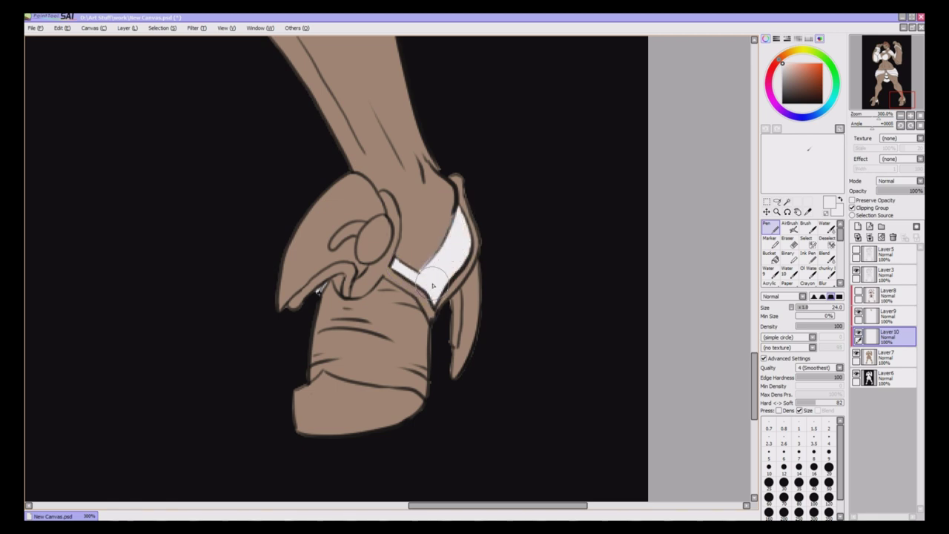
{"action": "left_click", "coordinate": [920, 117]}
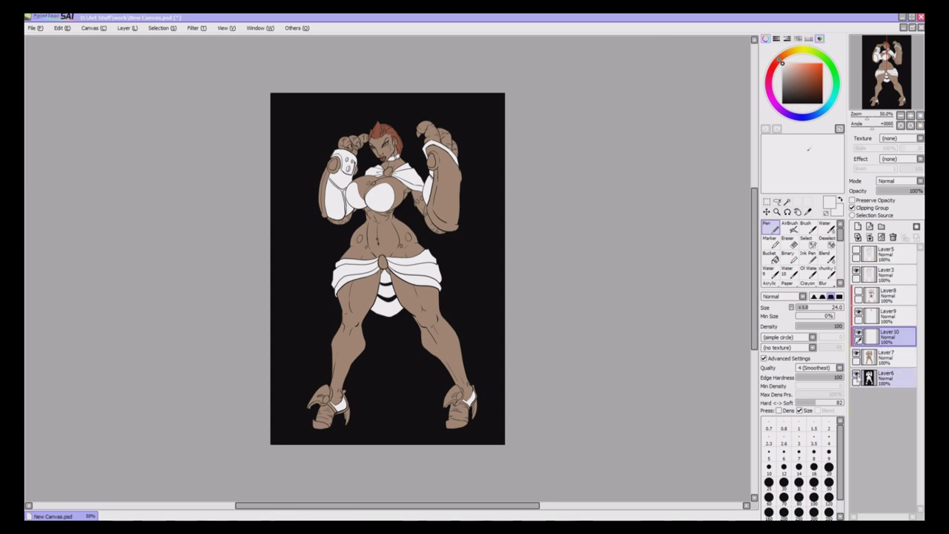
Hide the black backdrop Layer6, add a clipped layer directly above Layer7, and choose golden yellow
{"action": "left_click", "coordinate": [857, 374]}
{"action": "left_click", "coordinate": [909, 360]}
{"action": "left_click", "coordinate": [858, 226]}
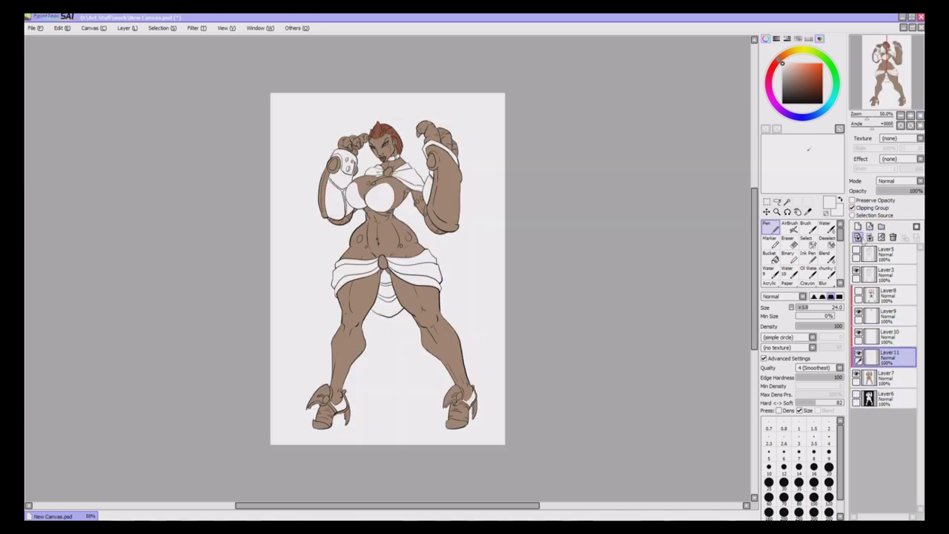
{"action": "key", "text": "ctrl+plus"}
{"action": "key", "text": "ctrl+plus"}
{"action": "key", "text": "ctrl+plus"}
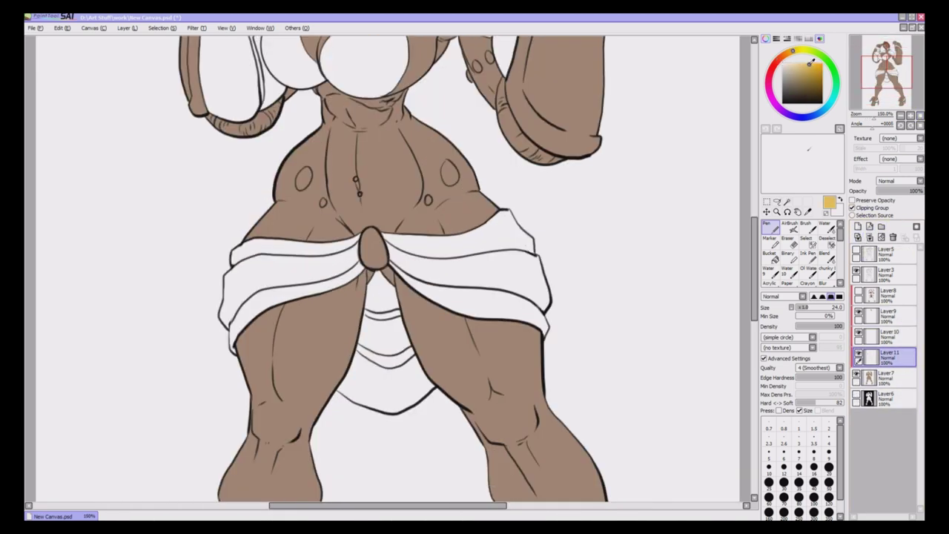
Fill the cheek dots and the earring with golden yellow on Layer11, using a size 13 pen
{"action": "left_click_drag", "start_coordinate": [755, 228], "coordinate": [755, 161]}
{"action": "key", "text": "ctrl+plus"}
{"action": "key", "text": "ctrl+plus"}
{"action": "left_click_drag", "start_coordinate": [477, 506], "coordinate": [380, 506]}
{"action": "left_click", "coordinate": [808, 307]}
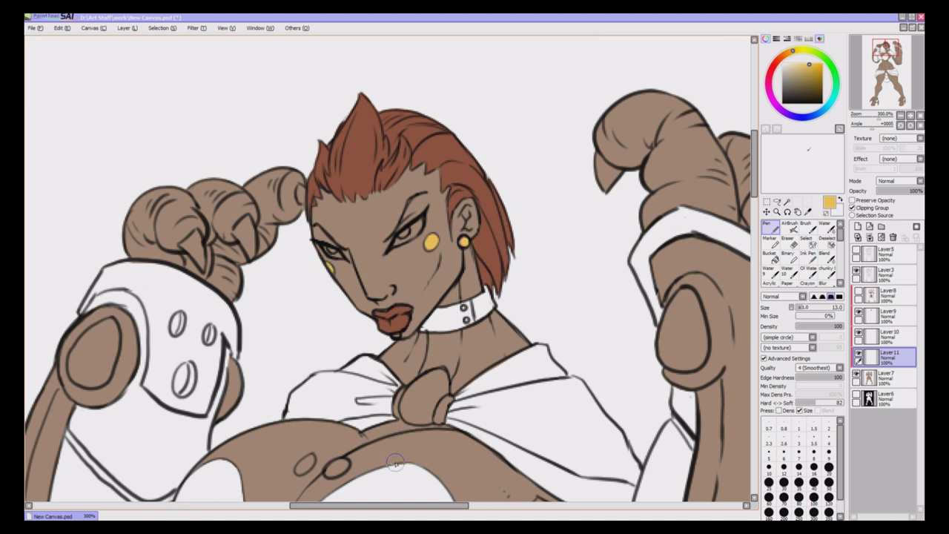
Erase the white over the collar studs on Layer10, and fill the cloak's brooch with golden yellow on Layer11
{"action": "left_click", "coordinate": [890, 337]}
{"action": "left_click", "coordinate": [790, 242]}
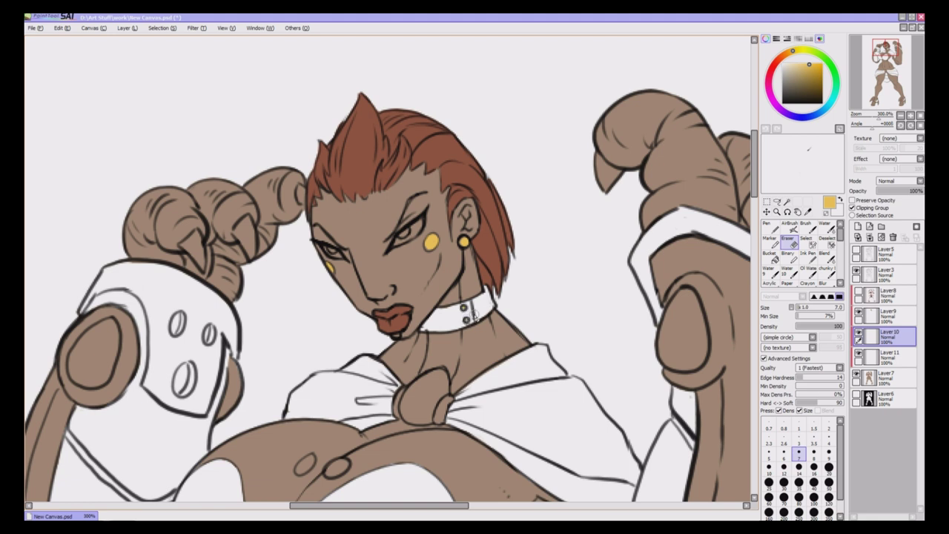
{"action": "left_click", "coordinate": [886, 357]}
{"action": "left_click", "coordinate": [768, 224]}
{"action": "mouse_move", "coordinate": [432, 374]}
{"action": "left_mouse_down"}
{"action": "mouse_move", "coordinate": [420, 394]}
{"action": "mouse_move", "coordinate": [430, 399]}
{"action": "mouse_move", "coordinate": [438, 386]}
{"action": "mouse_move", "coordinate": [445, 398]}
{"action": "mouse_move", "coordinate": [445, 381]}
{"action": "mouse_move", "coordinate": [398, 404]}
{"action": "mouse_move", "coordinate": [430, 410]}
{"action": "left_mouse_up"}
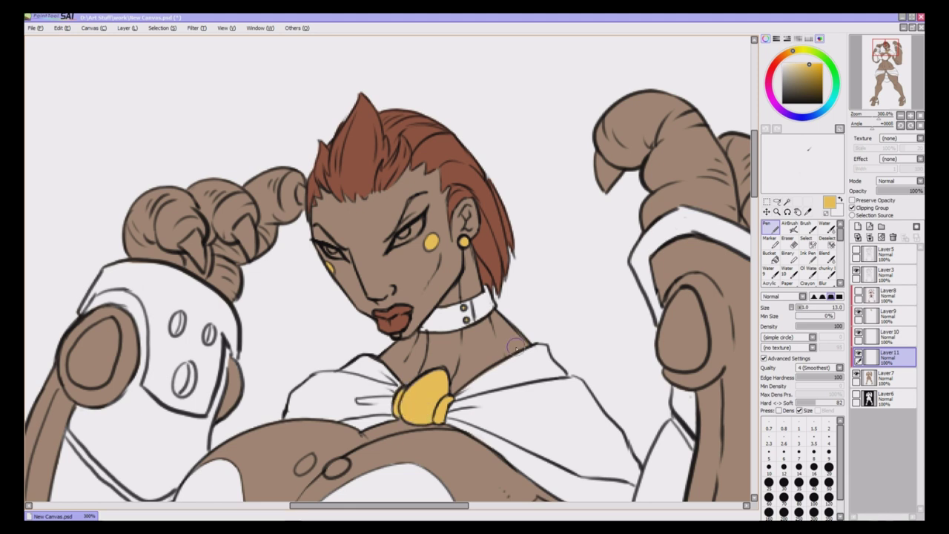
Fill the claws, round elbow guard and long outer strip of the arm on the picture's left with golden yellow
{"action": "left_click_drag", "start_coordinate": [373, 505], "coordinate": [356, 505]}
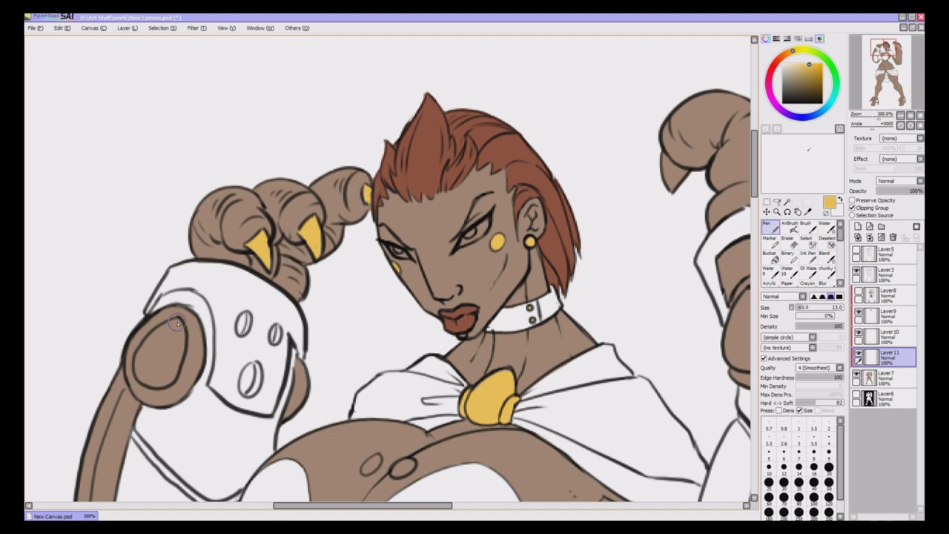
{"action": "mouse_move", "coordinate": [175, 323]}
{"action": "left_mouse_down"}
{"action": "mouse_move", "coordinate": [141, 349]}
{"action": "mouse_move", "coordinate": [160, 318]}
{"action": "mouse_move", "coordinate": [200, 312]}
{"action": "mouse_move", "coordinate": [189, 352]}
{"action": "mouse_move", "coordinate": [200, 390]}
{"action": "left_mouse_up"}
{"action": "left_click_drag", "start_coordinate": [293, 415], "coordinate": [307, 361]}
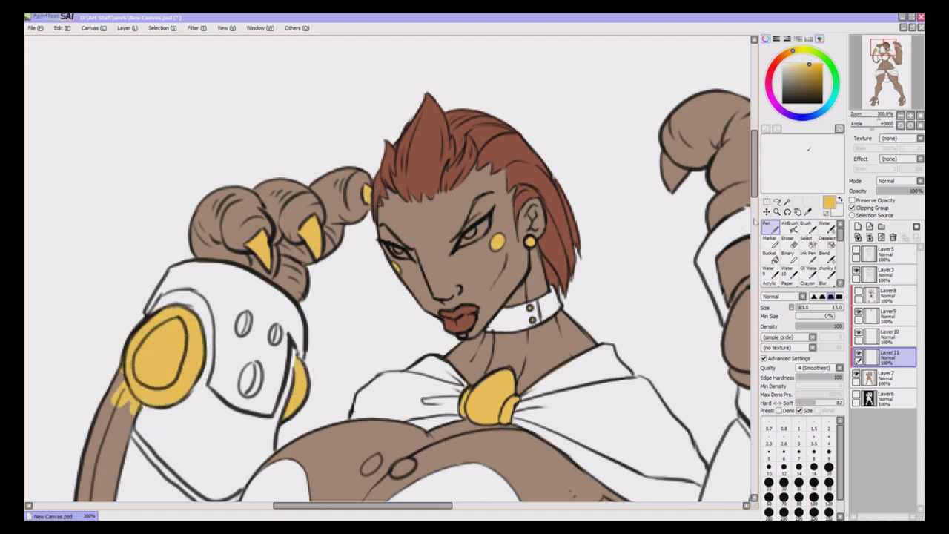
{"action": "left_click_drag", "start_coordinate": [755, 190], "coordinate": [754, 214]}
{"action": "mouse_move", "coordinate": [118, 218]}
{"action": "left_mouse_down"}
{"action": "mouse_move", "coordinate": [70, 331]}
{"action": "mouse_move", "coordinate": [70, 353]}
{"action": "mouse_move", "coordinate": [149, 239]}
{"action": "mouse_move", "coordinate": [104, 441]}
{"action": "left_mouse_up"}
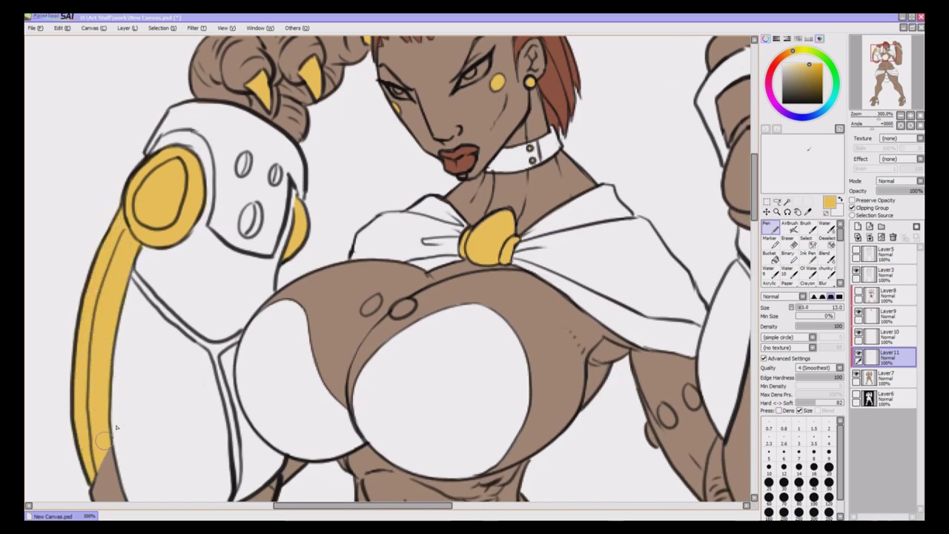
{"action": "scroll", "coordinate": [754, 223], "scroll_direction": "down", "scroll_amount": 6}
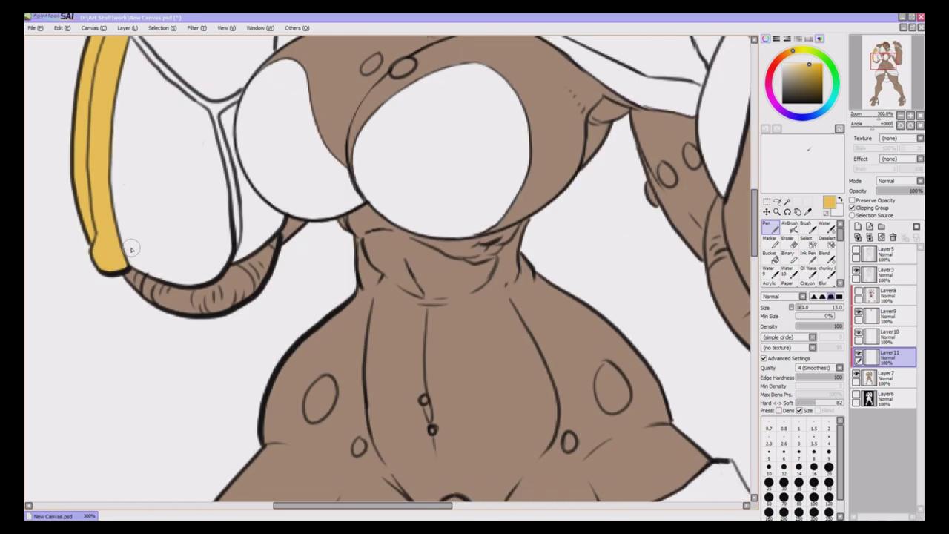
Fill the ovals on the chest and upper arm and the claw on the picture's right with golden yellow
{"action": "scroll", "coordinate": [741, 291], "scroll_direction": "up", "scroll_amount": 4}
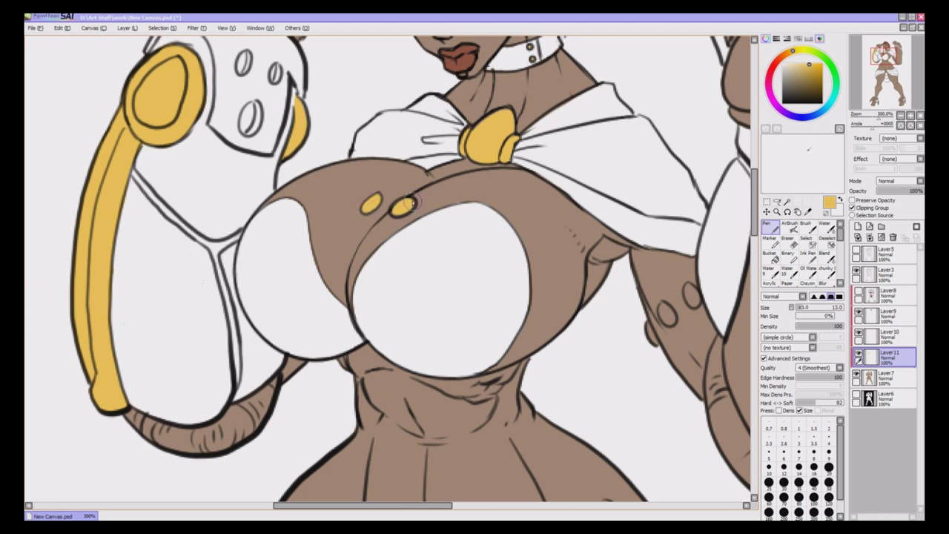
{"action": "scroll", "coordinate": [421, 198], "scroll_direction": "right", "scroll_amount": 6}
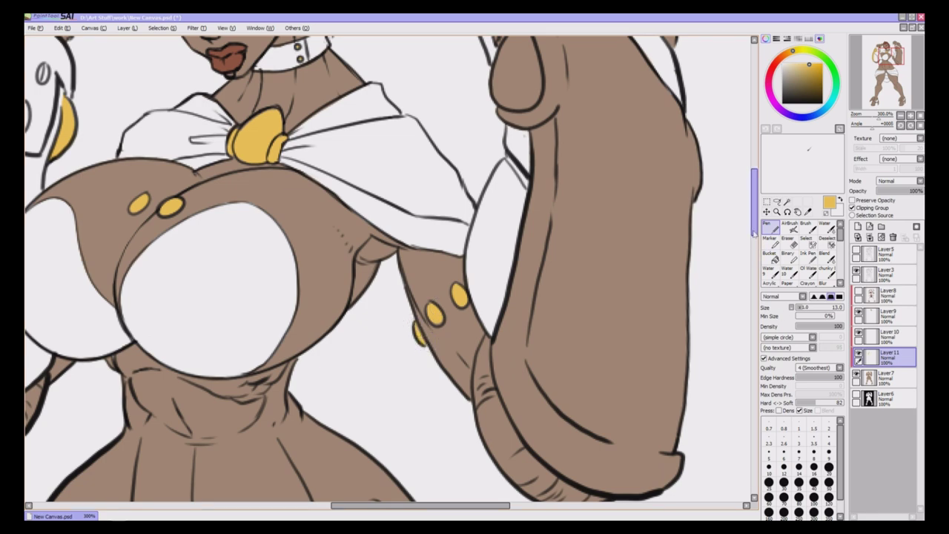
{"action": "scroll", "coordinate": [754, 232], "scroll_direction": "up", "scroll_amount": 7}
{"action": "left_click_drag", "start_coordinate": [461, 173], "coordinate": [452, 182]}
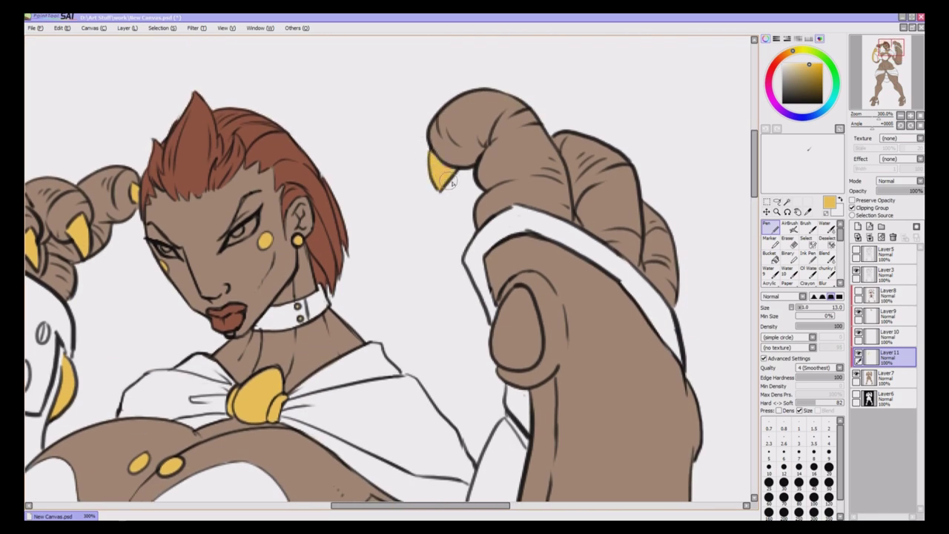
Fill the large forearm guard on the picture's right with golden yellow, using a size 28 pen
{"action": "left_click", "coordinate": [805, 307]}
{"action": "left_click_drag", "start_coordinate": [755, 164], "coordinate": [755, 180]}
{"action": "mouse_move", "coordinate": [504, 157]}
{"action": "left_mouse_down"}
{"action": "mouse_move", "coordinate": [517, 151]}
{"action": "mouse_move", "coordinate": [510, 198]}
{"action": "left_mouse_up"}
{"action": "mouse_move", "coordinate": [499, 231]}
{"action": "left_mouse_down"}
{"action": "mouse_move", "coordinate": [550, 240]}
{"action": "mouse_move", "coordinate": [562, 152]}
{"action": "mouse_move", "coordinate": [553, 141]}
{"action": "mouse_move", "coordinate": [666, 261]}
{"action": "mouse_move", "coordinate": [692, 363]}
{"action": "mouse_move", "coordinate": [600, 241]}
{"action": "mouse_move", "coordinate": [556, 238]}
{"action": "mouse_move", "coordinate": [591, 406]}
{"action": "mouse_move", "coordinate": [678, 388]}
{"action": "left_mouse_up"}
{"action": "scroll", "coordinate": [525, 200], "scroll_direction": "down", "scroll_amount": 6}
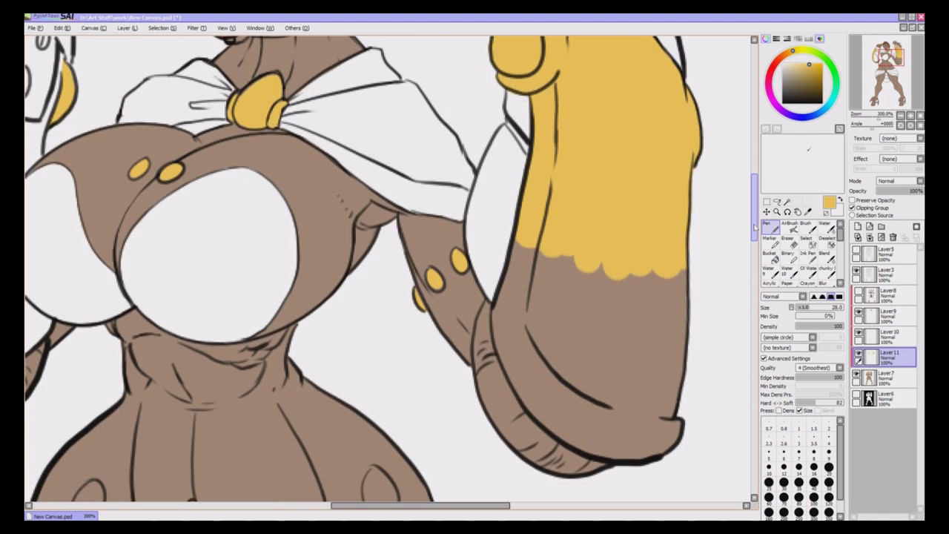
{"action": "mouse_move", "coordinate": [525, 201]}
{"action": "left_mouse_down"}
{"action": "mouse_move", "coordinate": [510, 273]}
{"action": "mouse_move", "coordinate": [518, 301]}
{"action": "mouse_move", "coordinate": [556, 321]}
{"action": "mouse_move", "coordinate": [588, 215]}
{"action": "mouse_move", "coordinate": [661, 218]}
{"action": "mouse_move", "coordinate": [690, 258]}
{"action": "mouse_move", "coordinate": [671, 314]}
{"action": "mouse_move", "coordinate": [523, 313]}
{"action": "mouse_move", "coordinate": [556, 366]}
{"action": "mouse_move", "coordinate": [599, 388]}
{"action": "mouse_move", "coordinate": [660, 389]}
{"action": "mouse_move", "coordinate": [578, 369]}
{"action": "mouse_move", "coordinate": [574, 383]}
{"action": "mouse_move", "coordinate": [602, 391]}
{"action": "mouse_move", "coordinate": [652, 365]}
{"action": "left_mouse_up"}
With a size 12 pen, fill the hip ovals, navel piercing and waistcloth buckle with golden yellow
{"action": "key", "text": "bracketleft"}
{"action": "key", "text": "bracketleft"}
{"action": "key", "text": "bracketleft"}
{"action": "key", "text": "bracketleft"}
{"action": "key", "text": "bracketleft"}
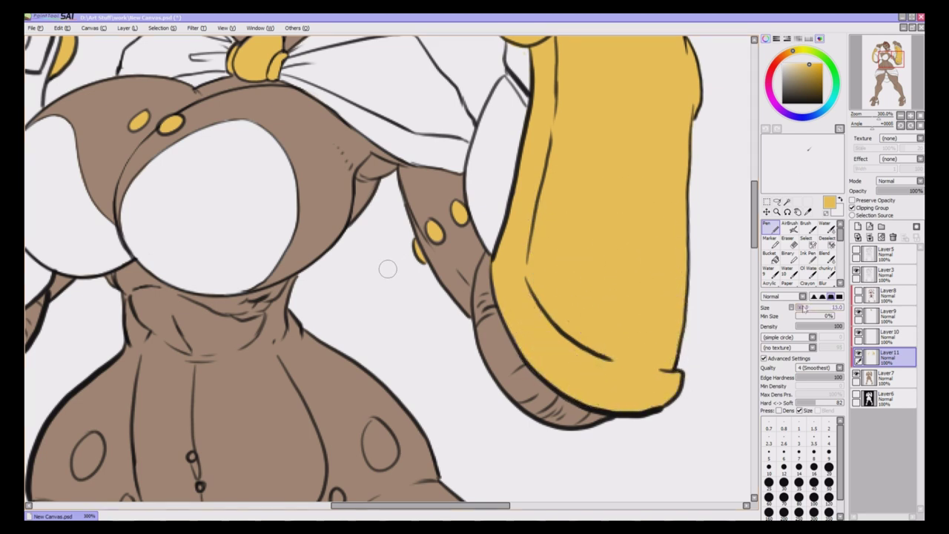
{"action": "left_click_drag", "start_coordinate": [376, 462], "coordinate": [380, 436]}
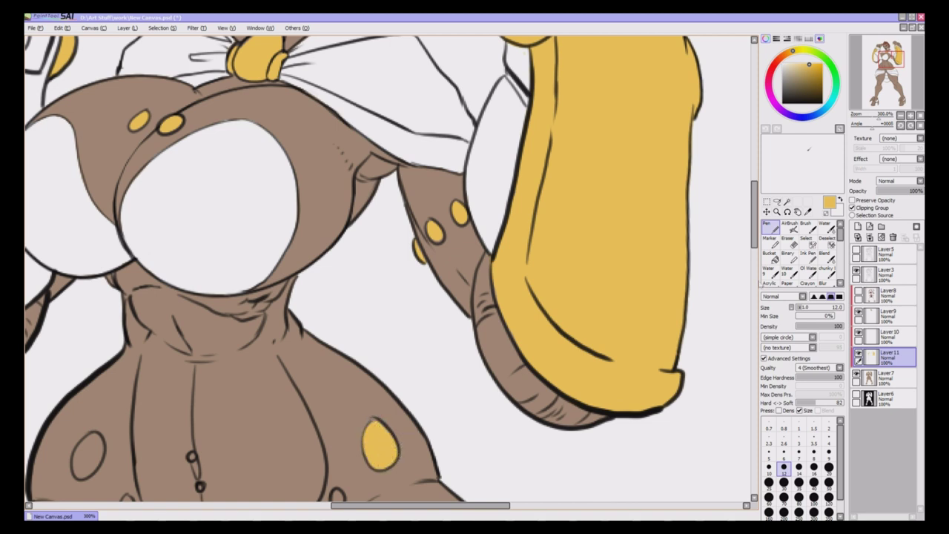
{"action": "scroll", "coordinate": [731, 269], "scroll_direction": "down", "scroll_amount": 4}
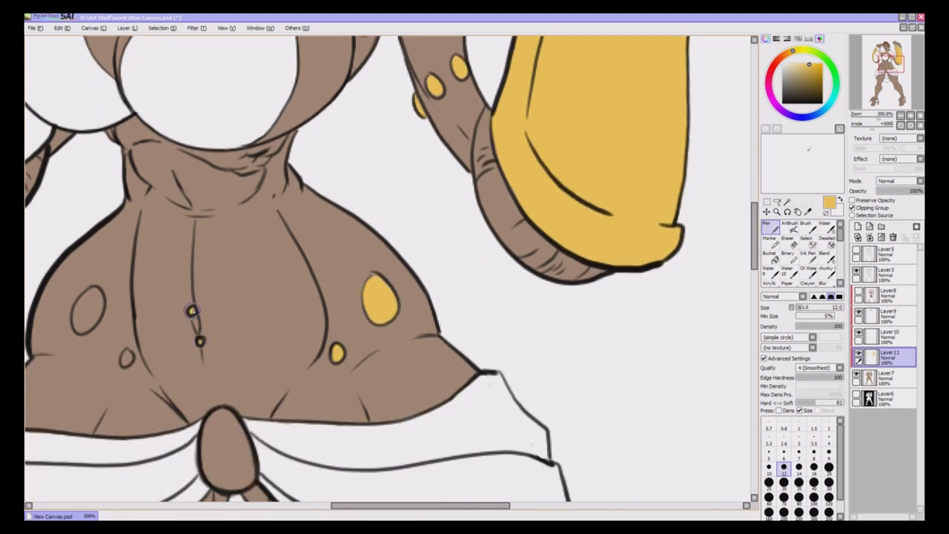
{"action": "mouse_move", "coordinate": [113, 314]}
{"action": "left_mouse_down"}
{"action": "mouse_move", "coordinate": [88, 315]}
{"action": "mouse_move", "coordinate": [87, 302]}
{"action": "left_mouse_up"}
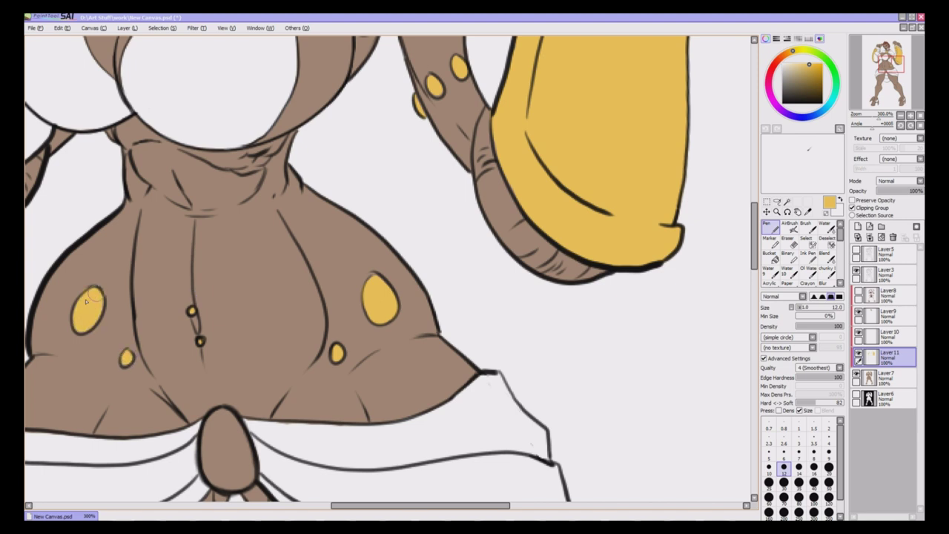
{"action": "mouse_move", "coordinate": [224, 416]}
{"action": "left_mouse_down"}
{"action": "mouse_move", "coordinate": [211, 444]}
{"action": "mouse_move", "coordinate": [222, 482]}
{"action": "mouse_move", "coordinate": [243, 444]}
{"action": "mouse_move", "coordinate": [231, 474]}
{"action": "left_mouse_up"}
Fill the toe cap, heel spike and ankle straps of the shoe on the picture's right with golden yellow
{"action": "left_click_drag", "start_coordinate": [755, 249], "coordinate": [754, 411]}
{"action": "left_click_drag", "start_coordinate": [475, 506], "coordinate": [526, 506]}
{"action": "mouse_move", "coordinate": [405, 326]}
{"action": "left_mouse_down"}
{"action": "mouse_move", "coordinate": [436, 304]}
{"action": "mouse_move", "coordinate": [488, 319]}
{"action": "mouse_move", "coordinate": [456, 354]}
{"action": "mouse_move", "coordinate": [409, 335]}
{"action": "mouse_move", "coordinate": [452, 319]}
{"action": "mouse_move", "coordinate": [523, 329]}
{"action": "left_mouse_up"}
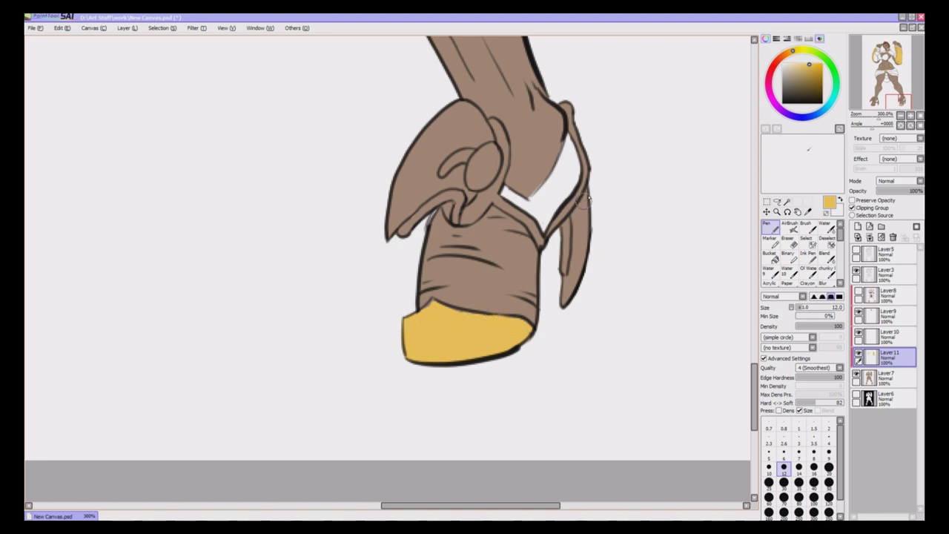
{"action": "mouse_move", "coordinate": [582, 200]}
{"action": "left_mouse_down"}
{"action": "mouse_move", "coordinate": [577, 267]}
{"action": "mouse_move", "coordinate": [563, 280]}
{"action": "mouse_move", "coordinate": [584, 230]}
{"action": "left_mouse_up"}
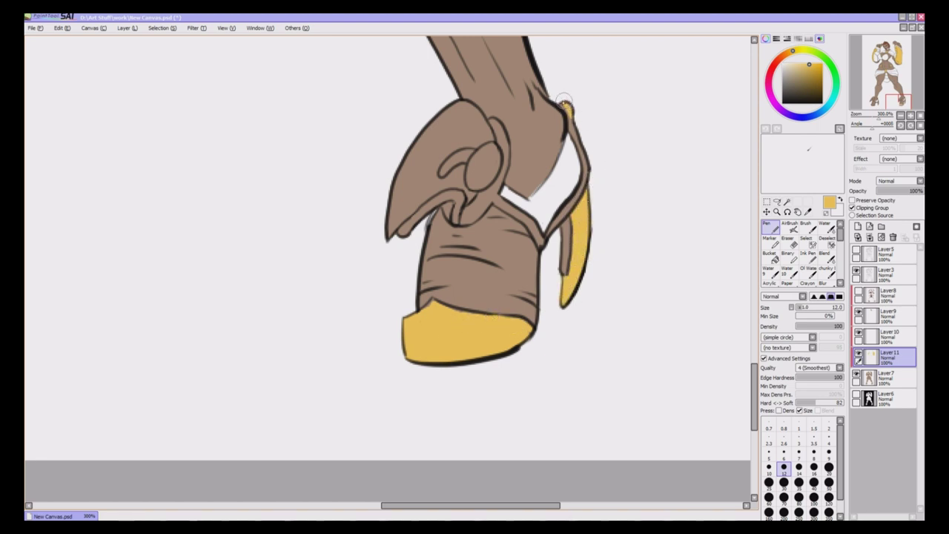
{"action": "left_click_drag", "start_coordinate": [564, 100], "coordinate": [582, 163]}
{"action": "mouse_move", "coordinate": [497, 200]}
{"action": "left_mouse_down"}
{"action": "mouse_move", "coordinate": [535, 227]}
{"action": "mouse_move", "coordinate": [575, 191]}
{"action": "left_mouse_up"}
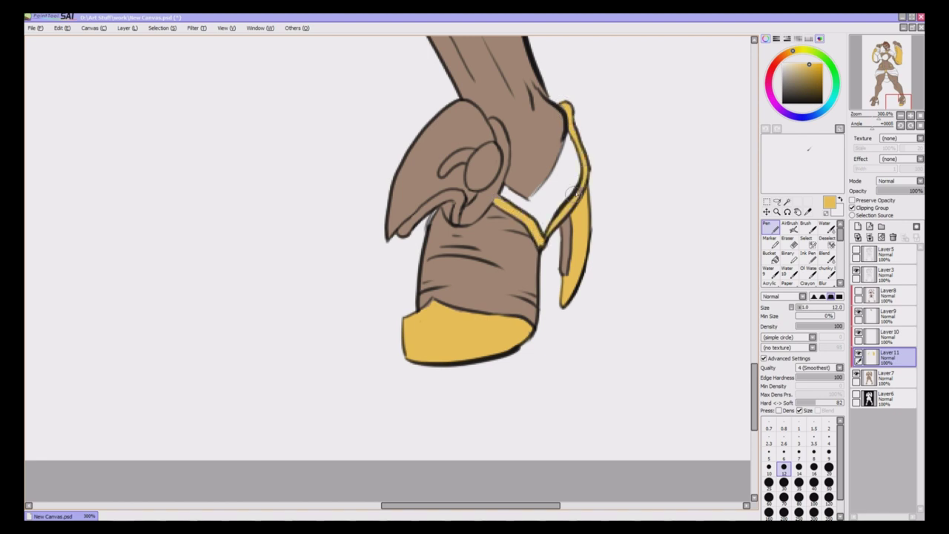
Fill the same shoe's front ornament and heel edging with golden yellow, erasing the gold from the heel's central strip
{"action": "left_click_drag", "start_coordinate": [471, 172], "coordinate": [480, 171]}
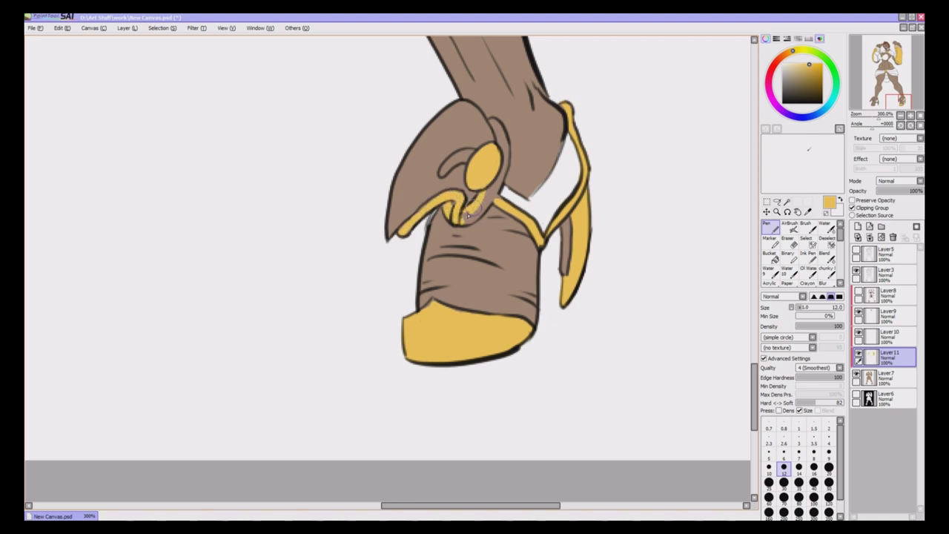
{"action": "left_click_drag", "start_coordinate": [474, 213], "coordinate": [496, 168]}
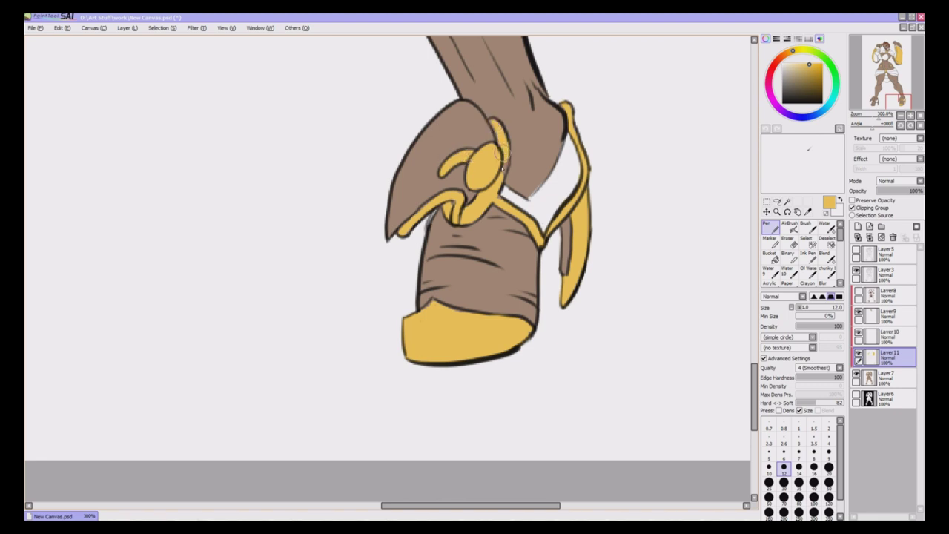
{"action": "left_click_drag", "start_coordinate": [564, 236], "coordinate": [553, 282]}
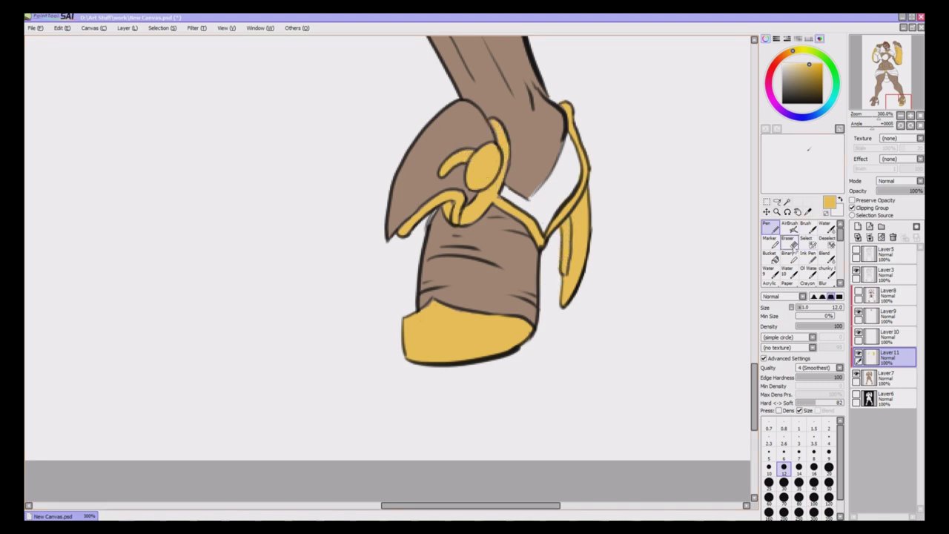
{"action": "left_click", "coordinate": [790, 242]}
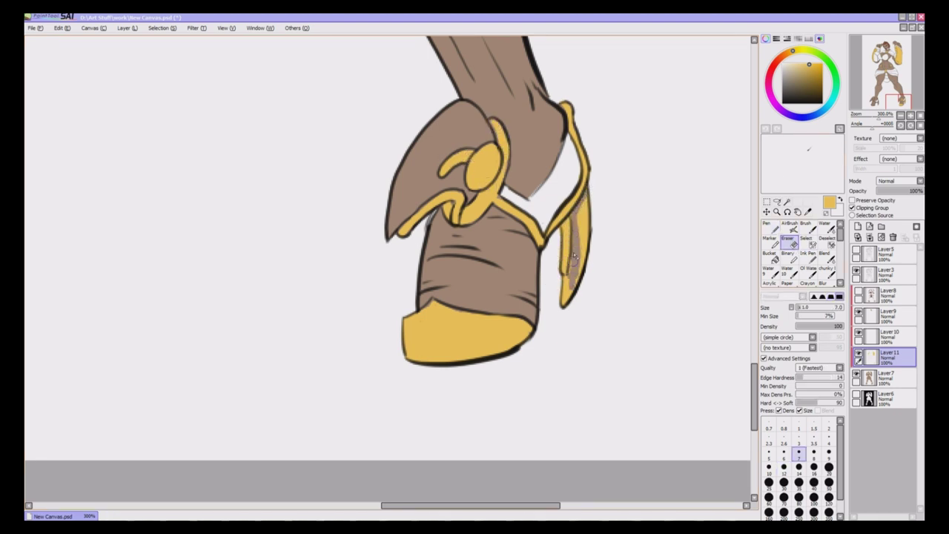
{"action": "left_click_drag", "start_coordinate": [577, 295], "coordinate": [577, 229]}
Fill the inner heel edging and rear strap of the shoe on the picture's left with golden yellow
{"action": "left_click", "coordinate": [771, 229]}
{"action": "left_click_drag", "start_coordinate": [445, 505], "coordinate": [307, 506]}
{"action": "left_click_drag", "start_coordinate": [344, 267], "coordinate": [351, 303]}
{"action": "left_click_drag", "start_coordinate": [290, 277], "coordinate": [331, 262]}
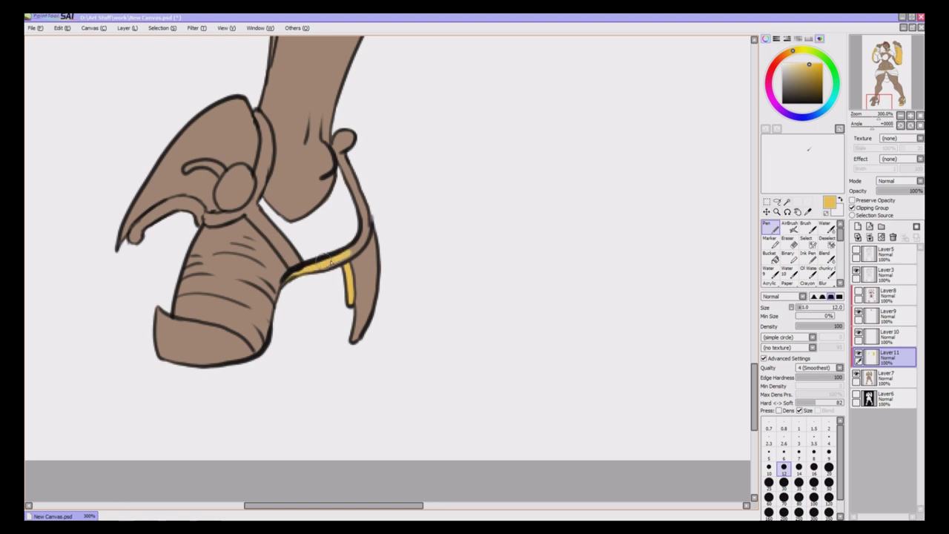
{"action": "left_click_drag", "start_coordinate": [347, 141], "coordinate": [370, 236]}
Fill the front ornament, instep strap and toe cap of the shoe on the picture's left with golden yellow
{"action": "left_click_drag", "start_coordinate": [204, 222], "coordinate": [242, 215]}
{"action": "left_click_drag", "start_coordinate": [231, 178], "coordinate": [249, 202]}
{"action": "left_click_drag", "start_coordinate": [185, 170], "coordinate": [220, 169]}
{"action": "mouse_move", "coordinate": [260, 133]}
{"action": "left_mouse_down"}
{"action": "mouse_move", "coordinate": [265, 178]}
{"action": "mouse_move", "coordinate": [252, 198]}
{"action": "mouse_move", "coordinate": [284, 253]}
{"action": "left_mouse_up"}
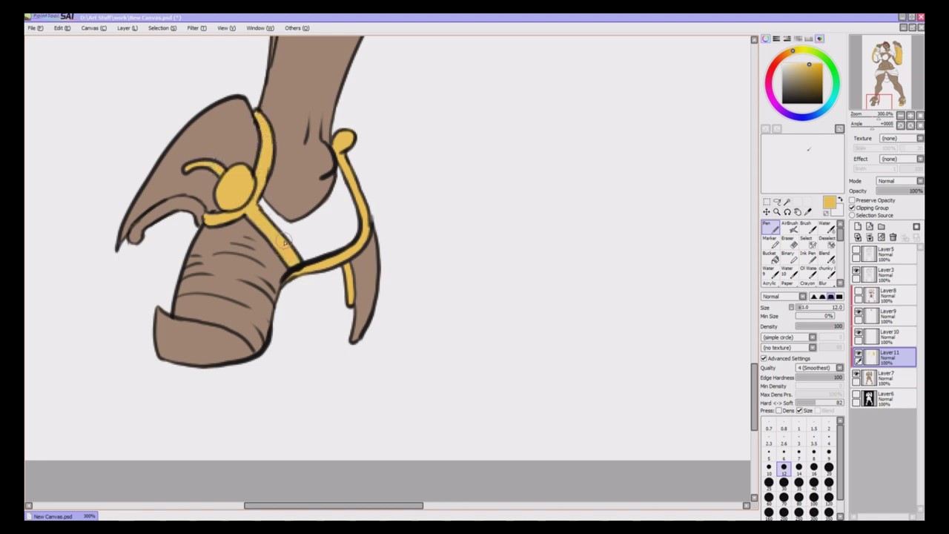
{"action": "left_click_drag", "start_coordinate": [135, 236], "coordinate": [178, 203]}
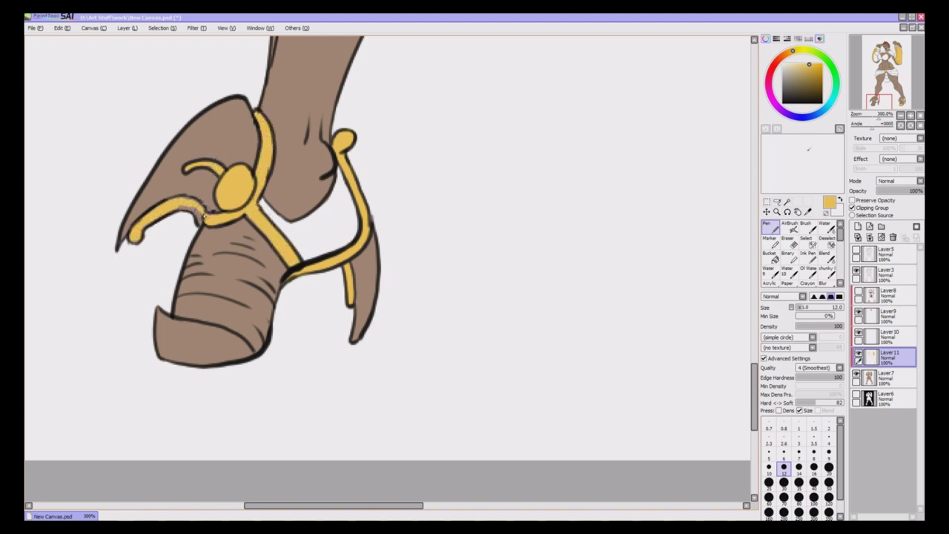
{"action": "mouse_move", "coordinate": [157, 311]}
{"action": "left_mouse_down"}
{"action": "mouse_move", "coordinate": [160, 362]}
{"action": "mouse_move", "coordinate": [206, 332]}
{"action": "mouse_move", "coordinate": [239, 338]}
{"action": "mouse_move", "coordinate": [227, 350]}
{"action": "mouse_move", "coordinate": [171, 333]}
{"action": "left_mouse_up"}
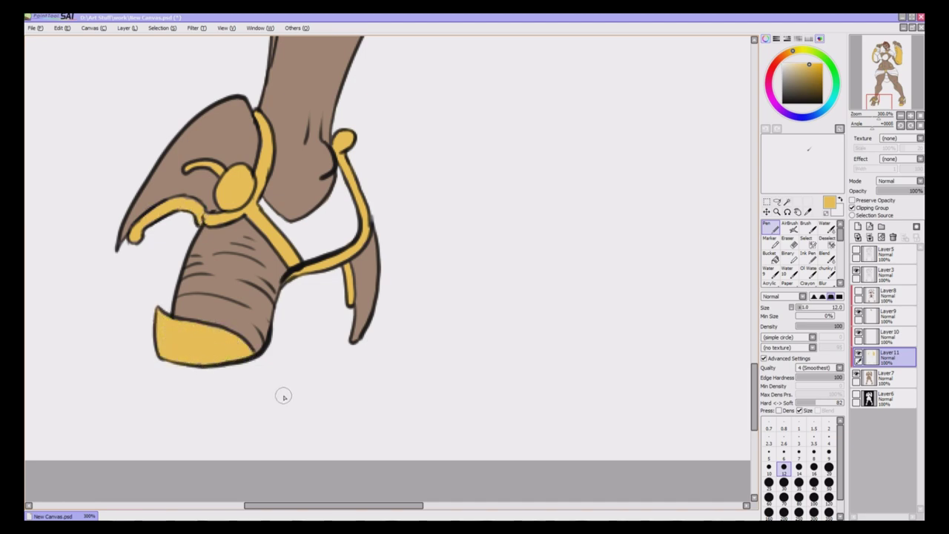
Sample the hair's reddish brown and fill the clawed fingers on the picture's left with it on Layer9
{"action": "scroll", "coordinate": [284, 397], "scroll_direction": "up", "scroll_amount": 15}
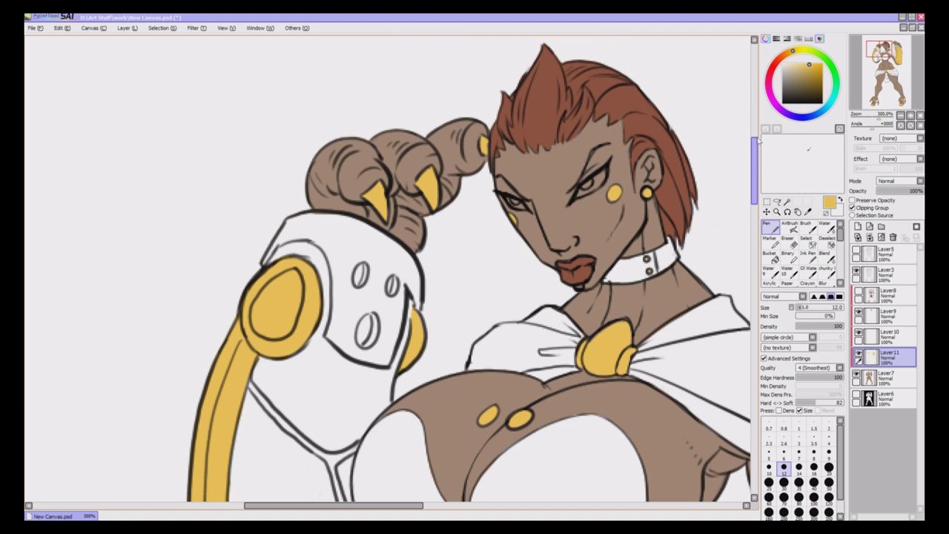
{"action": "right_click", "coordinate": [542, 101]}
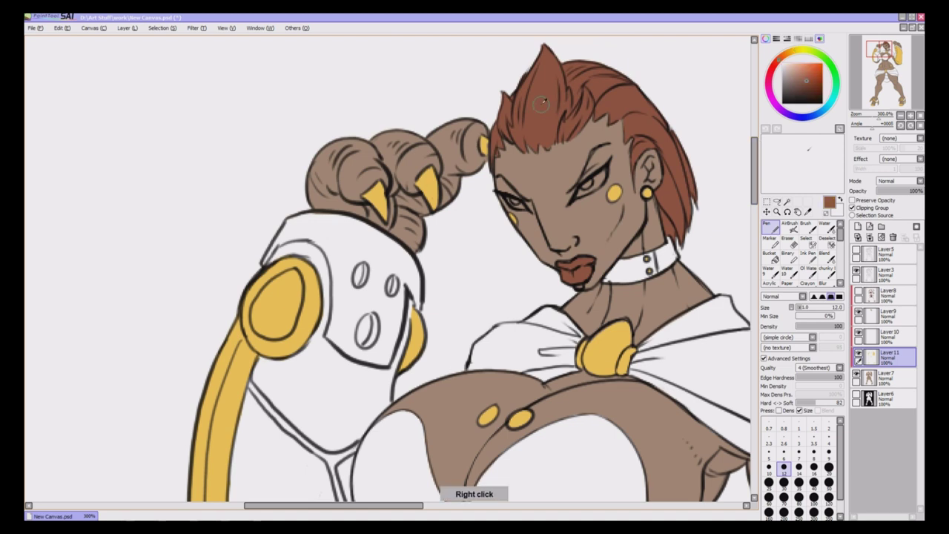
{"action": "left_click", "coordinate": [904, 317]}
{"action": "left_click_drag", "start_coordinate": [755, 188], "coordinate": [753, 189]}
{"action": "mouse_move", "coordinate": [315, 163]}
{"action": "left_mouse_down"}
{"action": "mouse_move", "coordinate": [331, 139]}
{"action": "mouse_move", "coordinate": [380, 143]}
{"action": "mouse_move", "coordinate": [418, 157]}
{"action": "mouse_move", "coordinate": [407, 180]}
{"action": "left_mouse_up"}
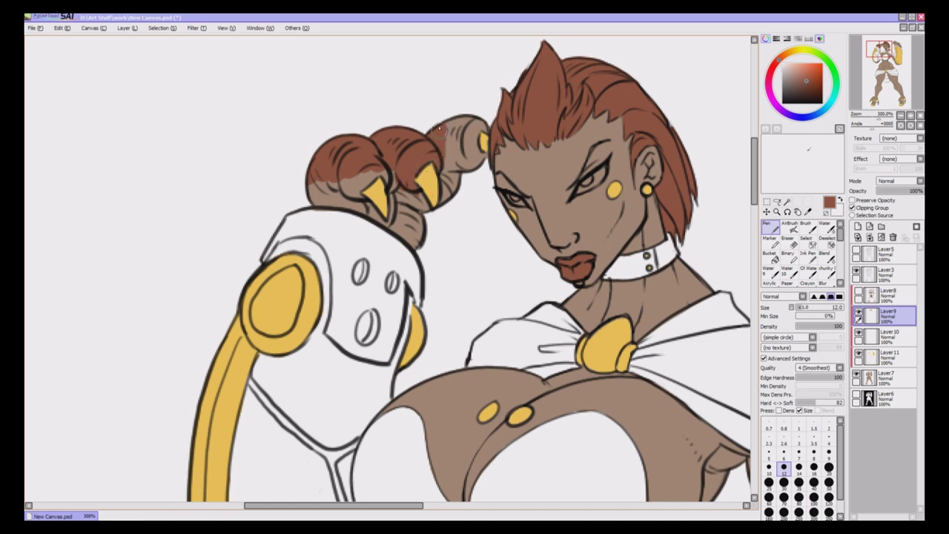
{"action": "mouse_move", "coordinate": [439, 131]}
{"action": "left_mouse_down"}
{"action": "mouse_move", "coordinate": [467, 137]}
{"action": "mouse_move", "coordinate": [488, 124]}
{"action": "left_mouse_up"}
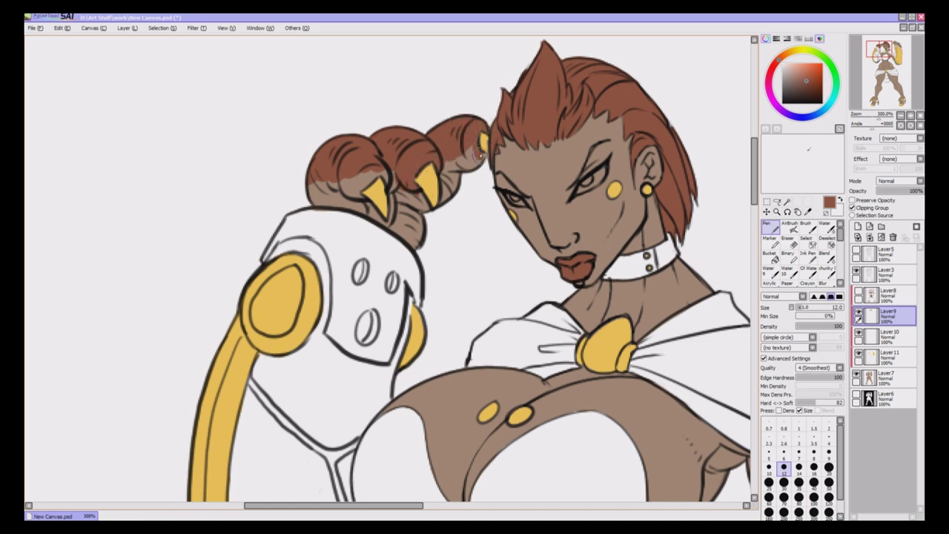
{"action": "mouse_move", "coordinate": [487, 156]}
{"action": "left_mouse_down"}
{"action": "mouse_move", "coordinate": [447, 181]}
{"action": "mouse_move", "coordinate": [438, 166]}
{"action": "mouse_move", "coordinate": [445, 204]}
{"action": "mouse_move", "coordinate": [428, 177]}
{"action": "mouse_move", "coordinate": [409, 180]}
{"action": "mouse_move", "coordinate": [430, 217]}
{"action": "mouse_move", "coordinate": [404, 173]}
{"action": "mouse_move", "coordinate": [409, 231]}
{"action": "mouse_move", "coordinate": [424, 228]}
{"action": "mouse_move", "coordinate": [391, 224]}
{"action": "mouse_move", "coordinate": [408, 231]}
{"action": "mouse_move", "coordinate": [389, 177]}
{"action": "mouse_move", "coordinate": [395, 225]}
{"action": "left_mouse_up"}
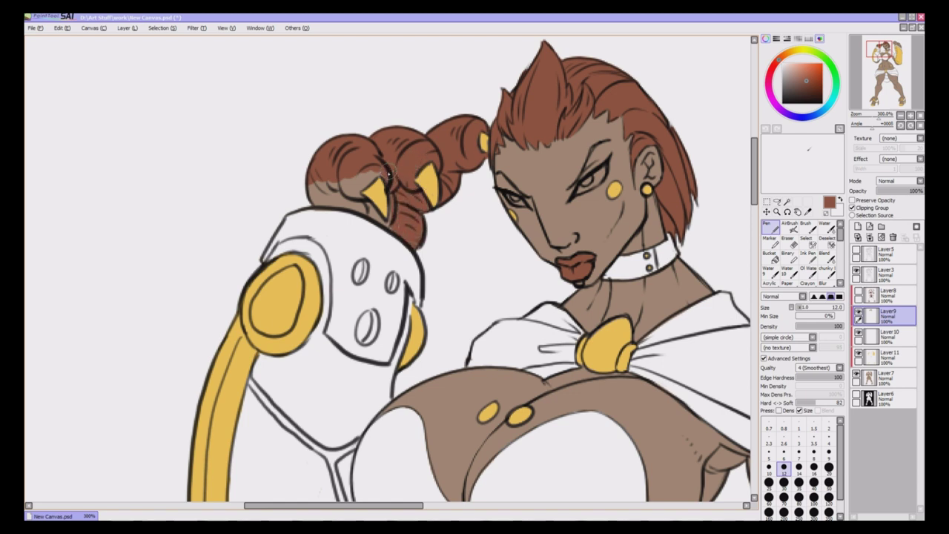
{"action": "mouse_move", "coordinate": [387, 175]}
{"action": "left_mouse_down"}
{"action": "mouse_move", "coordinate": [345, 193]}
{"action": "mouse_move", "coordinate": [343, 173]}
{"action": "mouse_move", "coordinate": [321, 195]}
{"action": "mouse_move", "coordinate": [353, 194]}
{"action": "mouse_move", "coordinate": [332, 205]}
{"action": "mouse_move", "coordinate": [368, 209]}
{"action": "left_mouse_up"}
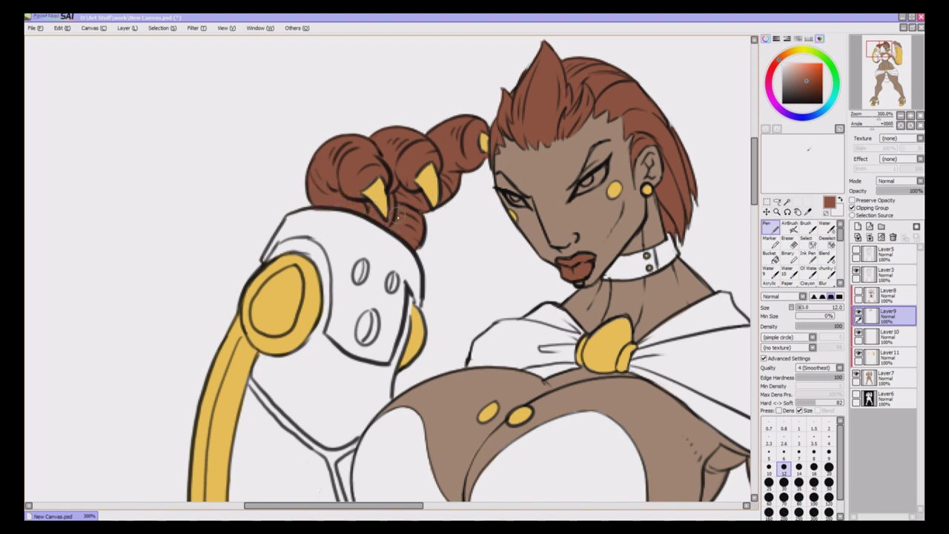
Fill the raised hand's fingers on the picture's right with the same reddish brown
{"action": "left_click_drag", "start_coordinate": [358, 506], "coordinate": [448, 506]}
{"action": "left_click_drag", "start_coordinate": [754, 153], "coordinate": [754, 147]}
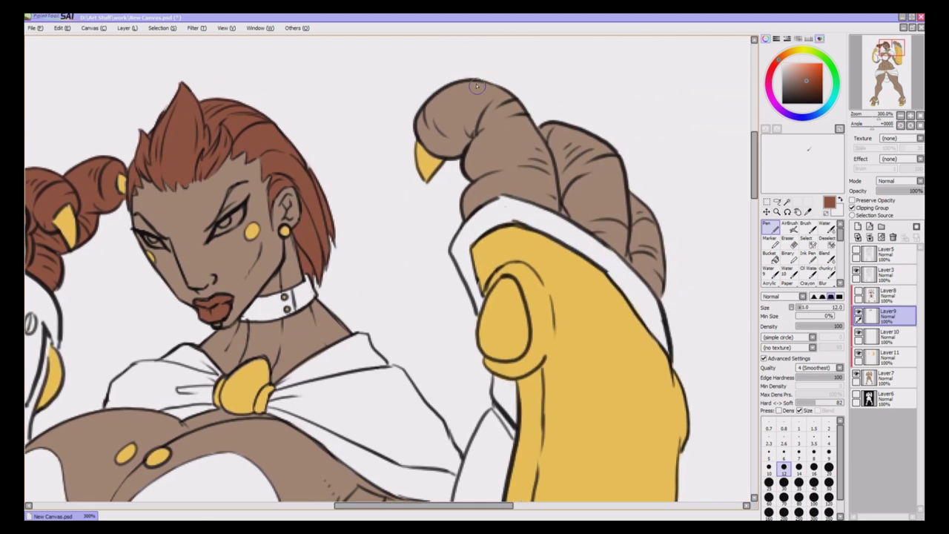
{"action": "mouse_move", "coordinate": [477, 86]}
{"action": "left_mouse_down"}
{"action": "mouse_move", "coordinate": [420, 121]}
{"action": "mouse_move", "coordinate": [462, 152]}
{"action": "mouse_move", "coordinate": [428, 137]}
{"action": "mouse_move", "coordinate": [464, 101]}
{"action": "mouse_move", "coordinate": [433, 110]}
{"action": "mouse_move", "coordinate": [478, 93]}
{"action": "mouse_move", "coordinate": [449, 134]}
{"action": "mouse_move", "coordinate": [515, 175]}
{"action": "mouse_move", "coordinate": [457, 215]}
{"action": "mouse_move", "coordinate": [574, 152]}
{"action": "mouse_move", "coordinate": [578, 137]}
{"action": "mouse_move", "coordinate": [542, 132]}
{"action": "mouse_move", "coordinate": [521, 175]}
{"action": "mouse_move", "coordinate": [530, 195]}
{"action": "mouse_move", "coordinate": [605, 222]}
{"action": "mouse_move", "coordinate": [586, 147]}
{"action": "left_mouse_up"}
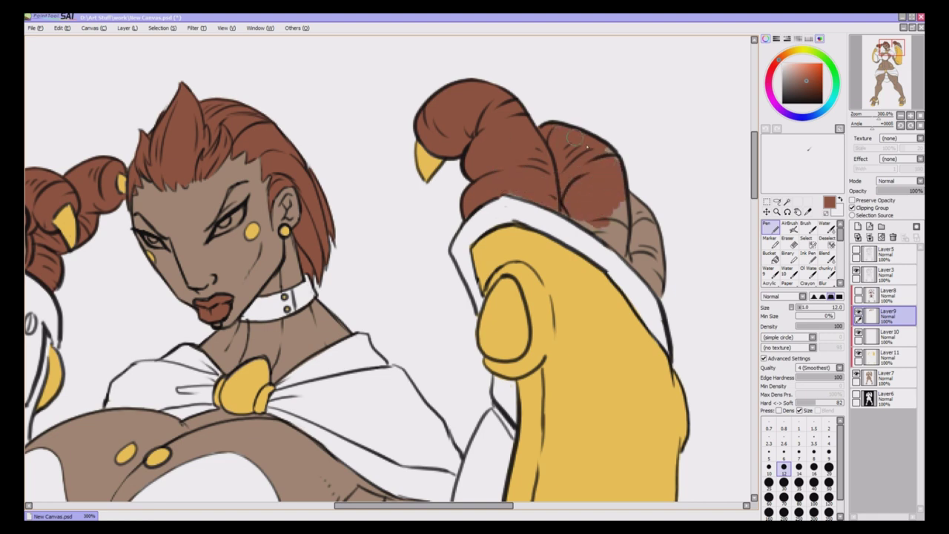
{"action": "mouse_move", "coordinate": [547, 198]}
{"action": "left_mouse_down"}
{"action": "mouse_move", "coordinate": [615, 231]}
{"action": "mouse_move", "coordinate": [561, 205]}
{"action": "mouse_move", "coordinate": [630, 249]}
{"action": "mouse_move", "coordinate": [664, 293]}
{"action": "mouse_move", "coordinate": [649, 202]}
{"action": "left_mouse_up"}
{"action": "scroll", "coordinate": [594, 296], "scroll_direction": "down", "scroll_amount": 15}
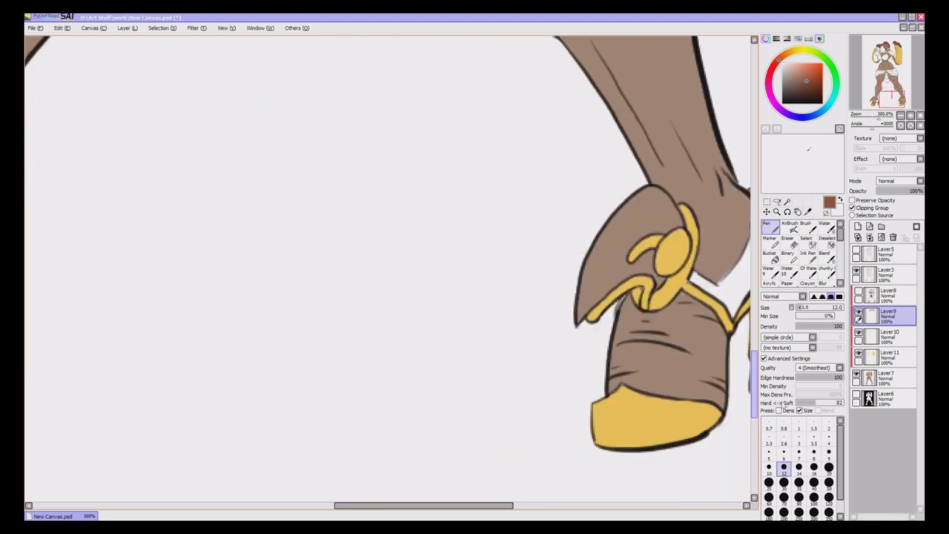
Fill the ankle wing, foot section and heel of the shoe on the picture's right with reddish brown, cleaning the edge above the toe cap
{"action": "left_click_drag", "start_coordinate": [478, 508], "coordinate": [522, 509]}
{"action": "mouse_move", "coordinate": [473, 138]}
{"action": "left_mouse_down"}
{"action": "mouse_move", "coordinate": [503, 172]}
{"action": "mouse_move", "coordinate": [469, 172]}
{"action": "mouse_move", "coordinate": [459, 152]}
{"action": "mouse_move", "coordinate": [473, 143]}
{"action": "mouse_move", "coordinate": [482, 171]}
{"action": "mouse_move", "coordinate": [494, 168]}
{"action": "mouse_move", "coordinate": [448, 182]}
{"action": "mouse_move", "coordinate": [401, 238]}
{"action": "mouse_move", "coordinate": [397, 261]}
{"action": "mouse_move", "coordinate": [420, 237]}
{"action": "mouse_move", "coordinate": [401, 272]}
{"action": "mouse_move", "coordinate": [439, 231]}
{"action": "mouse_move", "coordinate": [448, 200]}
{"action": "mouse_move", "coordinate": [448, 216]}
{"action": "mouse_move", "coordinate": [487, 177]}
{"action": "mouse_move", "coordinate": [448, 194]}
{"action": "mouse_move", "coordinate": [439, 215]}
{"action": "mouse_move", "coordinate": [453, 215]}
{"action": "mouse_move", "coordinate": [435, 231]}
{"action": "mouse_move", "coordinate": [481, 199]}
{"action": "mouse_move", "coordinate": [438, 233]}
{"action": "left_mouse_up"}
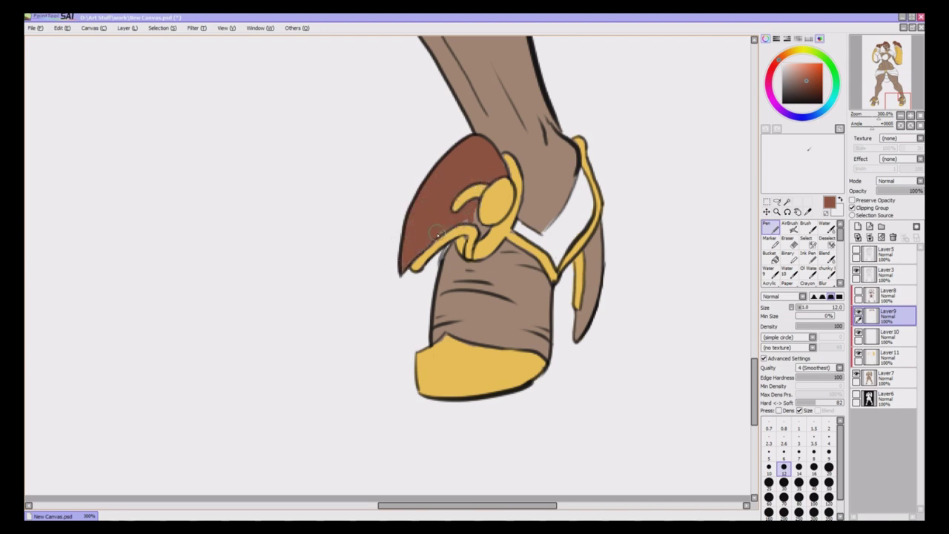
{"action": "mouse_move", "coordinate": [478, 210]}
{"action": "left_mouse_down"}
{"action": "mouse_move", "coordinate": [485, 232]}
{"action": "mouse_move", "coordinate": [449, 248]}
{"action": "mouse_move", "coordinate": [453, 269]}
{"action": "mouse_move", "coordinate": [513, 247]}
{"action": "mouse_move", "coordinate": [535, 263]}
{"action": "mouse_move", "coordinate": [548, 295]}
{"action": "left_mouse_up"}
{"action": "mouse_move", "coordinate": [445, 258]}
{"action": "left_mouse_down"}
{"action": "mouse_move", "coordinate": [455, 313]}
{"action": "mouse_move", "coordinate": [473, 293]}
{"action": "mouse_move", "coordinate": [499, 298]}
{"action": "left_mouse_up"}
{"action": "mouse_move", "coordinate": [528, 269]}
{"action": "left_mouse_down"}
{"action": "mouse_move", "coordinate": [507, 297]}
{"action": "mouse_move", "coordinate": [435, 333]}
{"action": "mouse_move", "coordinate": [449, 313]}
{"action": "mouse_move", "coordinate": [434, 333]}
{"action": "mouse_move", "coordinate": [441, 309]}
{"action": "mouse_move", "coordinate": [464, 333]}
{"action": "mouse_move", "coordinate": [449, 318]}
{"action": "mouse_move", "coordinate": [503, 317]}
{"action": "mouse_move", "coordinate": [518, 306]}
{"action": "mouse_move", "coordinate": [483, 329]}
{"action": "mouse_move", "coordinate": [524, 335]}
{"action": "left_mouse_up"}
{"action": "mouse_move", "coordinate": [603, 271]}
{"action": "left_mouse_down"}
{"action": "mouse_move", "coordinate": [600, 231]}
{"action": "mouse_move", "coordinate": [590, 248]}
{"action": "mouse_move", "coordinate": [598, 300]}
{"action": "mouse_move", "coordinate": [591, 267]}
{"action": "mouse_move", "coordinate": [590, 322]}
{"action": "left_mouse_up"}
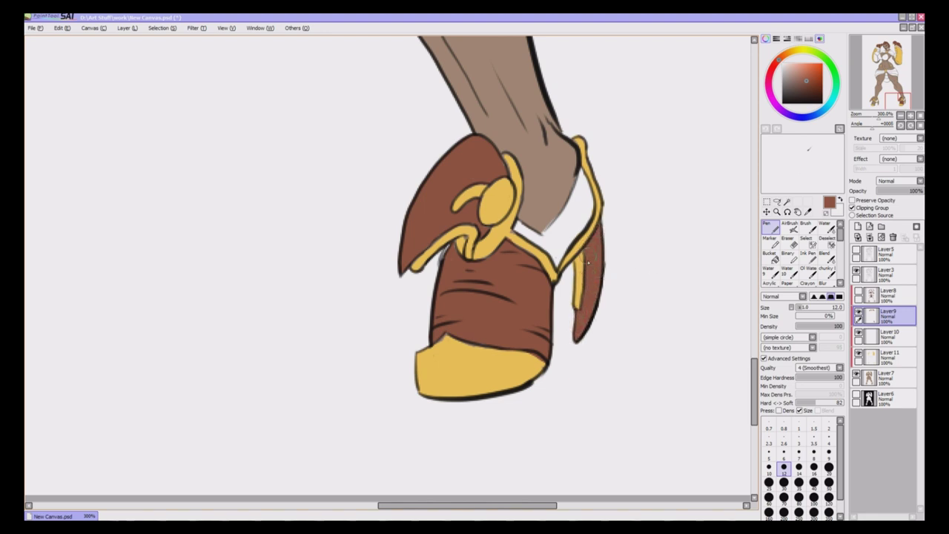
{"action": "left_click", "coordinate": [791, 243]}
{"action": "left_click_drag", "start_coordinate": [533, 356], "coordinate": [545, 363]}
{"action": "left_click", "coordinate": [773, 229]}
Fill the foot section, heel and ankle wing of the shoe on the picture's left with the same reddish brown
{"action": "left_click_drag", "start_coordinate": [522, 506], "coordinate": [338, 496]}
{"action": "mouse_move", "coordinate": [439, 259]}
{"action": "left_mouse_down"}
{"action": "mouse_move", "coordinate": [401, 267]}
{"action": "mouse_move", "coordinate": [445, 326]}
{"action": "mouse_move", "coordinate": [468, 294]}
{"action": "mouse_move", "coordinate": [474, 301]}
{"action": "left_mouse_up"}
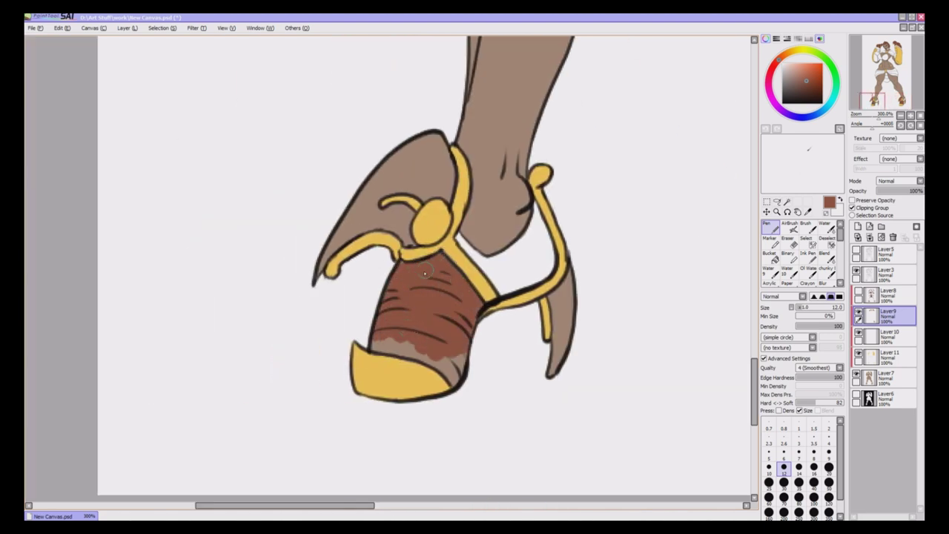
{"action": "mouse_move", "coordinate": [374, 330]}
{"action": "left_mouse_down"}
{"action": "mouse_move", "coordinate": [390, 349]}
{"action": "mouse_move", "coordinate": [396, 341]}
{"action": "mouse_move", "coordinate": [467, 363]}
{"action": "left_mouse_up"}
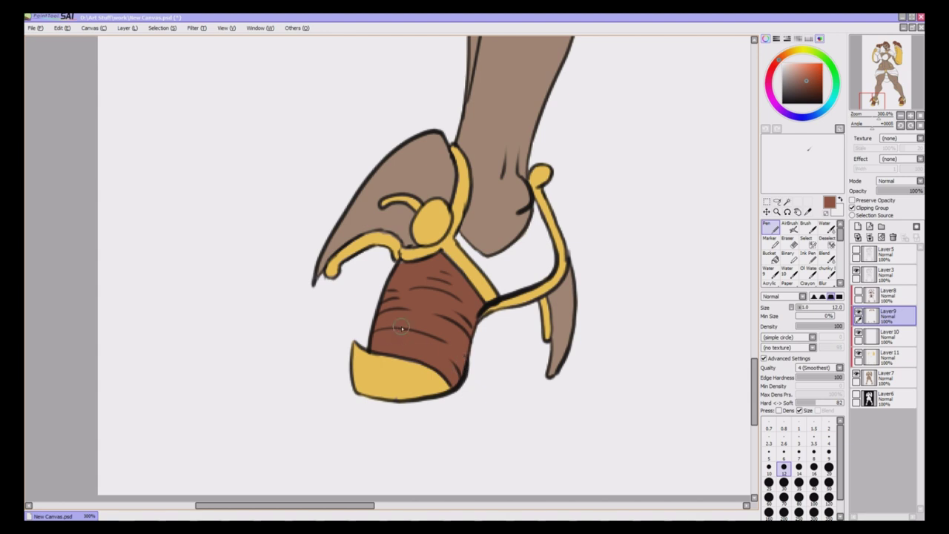
{"action": "mouse_move", "coordinate": [575, 259]}
{"action": "left_mouse_down"}
{"action": "mouse_move", "coordinate": [563, 290]}
{"action": "mouse_move", "coordinate": [556, 374]}
{"action": "left_mouse_up"}
{"action": "left_click_drag", "start_coordinate": [568, 330], "coordinate": [561, 297]}
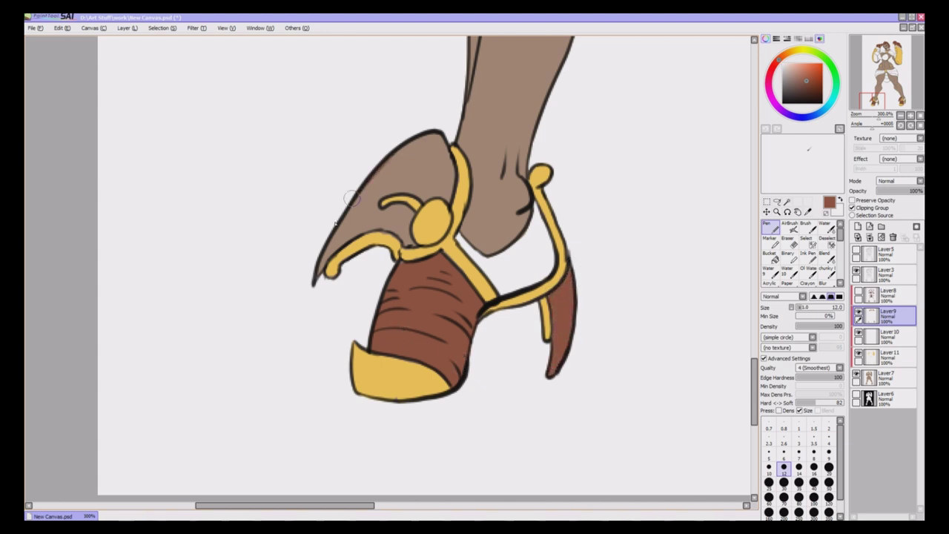
{"action": "mouse_move", "coordinate": [393, 156]}
{"action": "left_mouse_down"}
{"action": "mouse_move", "coordinate": [335, 246]}
{"action": "mouse_move", "coordinate": [373, 227]}
{"action": "mouse_move", "coordinate": [404, 245]}
{"action": "mouse_move", "coordinate": [379, 215]}
{"action": "mouse_move", "coordinate": [415, 209]}
{"action": "mouse_move", "coordinate": [375, 216]}
{"action": "left_mouse_up"}
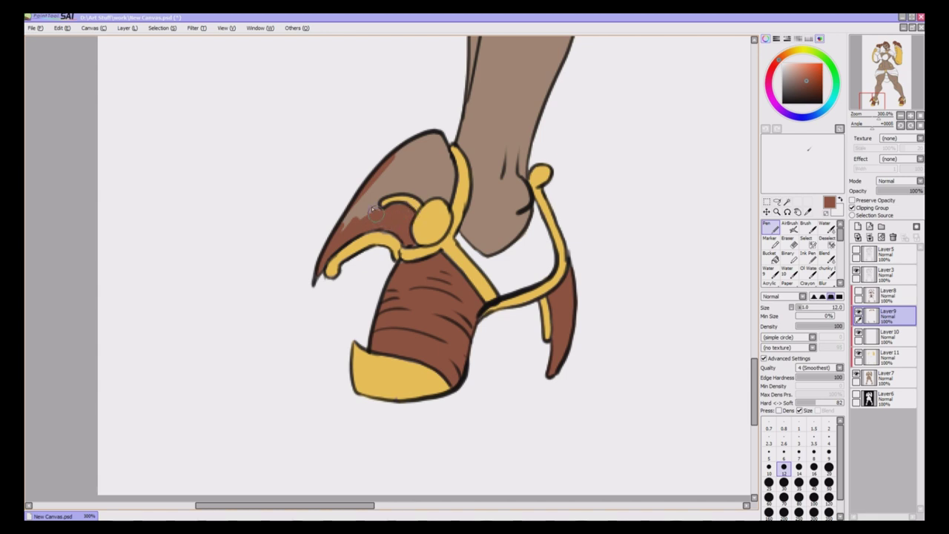
{"action": "mouse_move", "coordinate": [387, 169]}
{"action": "left_mouse_down"}
{"action": "mouse_move", "coordinate": [424, 142]}
{"action": "mouse_move", "coordinate": [371, 198]}
{"action": "mouse_move", "coordinate": [410, 181]}
{"action": "mouse_move", "coordinate": [399, 186]}
{"action": "mouse_move", "coordinate": [446, 199]}
{"action": "mouse_move", "coordinate": [440, 164]}
{"action": "mouse_move", "coordinate": [424, 182]}
{"action": "mouse_move", "coordinate": [445, 176]}
{"action": "mouse_move", "coordinate": [434, 137]}
{"action": "mouse_move", "coordinate": [406, 175]}
{"action": "left_mouse_up"}
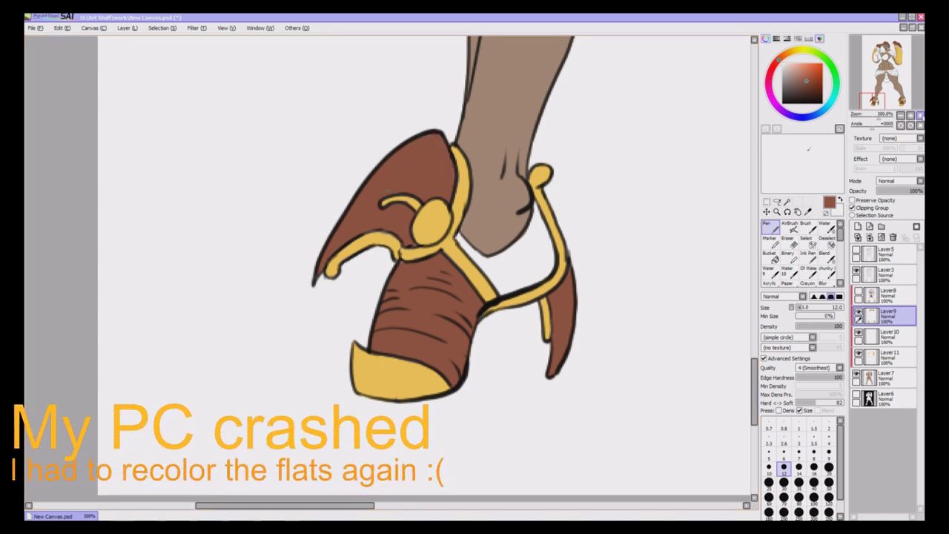
{"action": "left_click", "coordinate": [920, 116]}
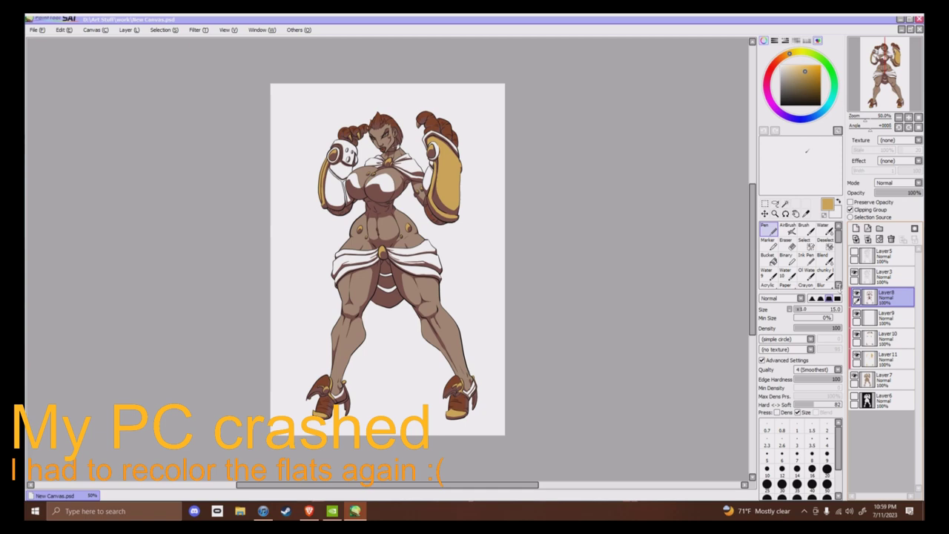
Set the shading layer Layer8 to Multiply blending at 50% opacity
{"action": "key", "text": "ctrl+plus"}
{"action": "key", "text": "ctrl+plus"}
{"action": "key", "text": "ctrl+plus"}
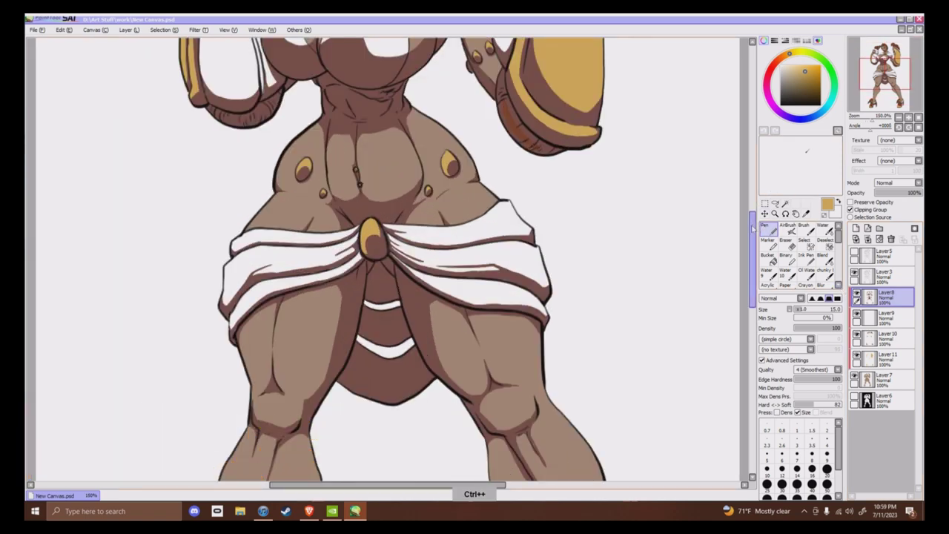
{"action": "left_click_drag", "start_coordinate": [752, 254], "coordinate": [753, 202]}
{"action": "left_click", "coordinate": [905, 183]}
{"action": "left_click", "coordinate": [900, 198]}
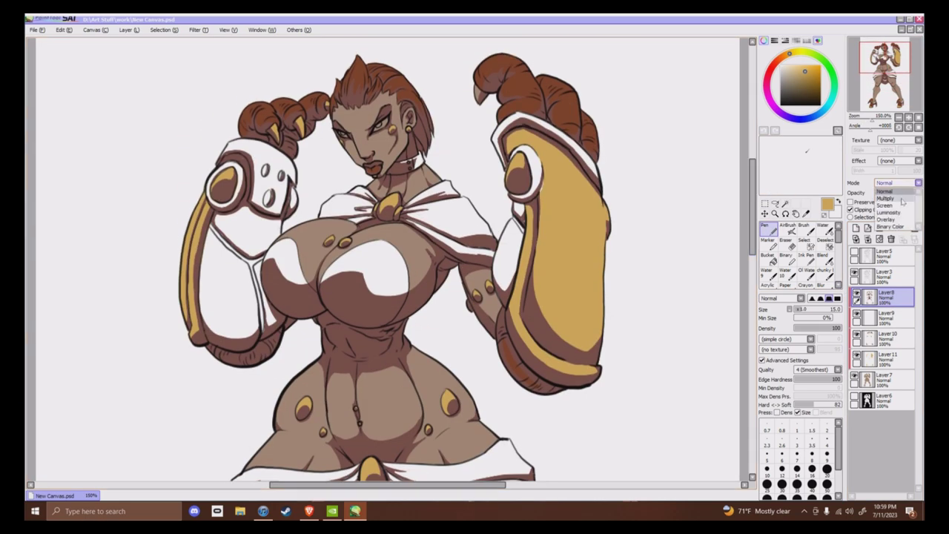
{"action": "left_click", "coordinate": [905, 192]}
{"action": "key", "text": "ctrl+plus"}
{"action": "left_click_drag", "start_coordinate": [751, 220], "coordinate": [750, 183]}
Shift the shading layer's colour to a soft purple with the Hue and Saturation filter
{"action": "left_click", "coordinate": [198, 29]}
{"action": "left_click", "coordinate": [208, 41]}
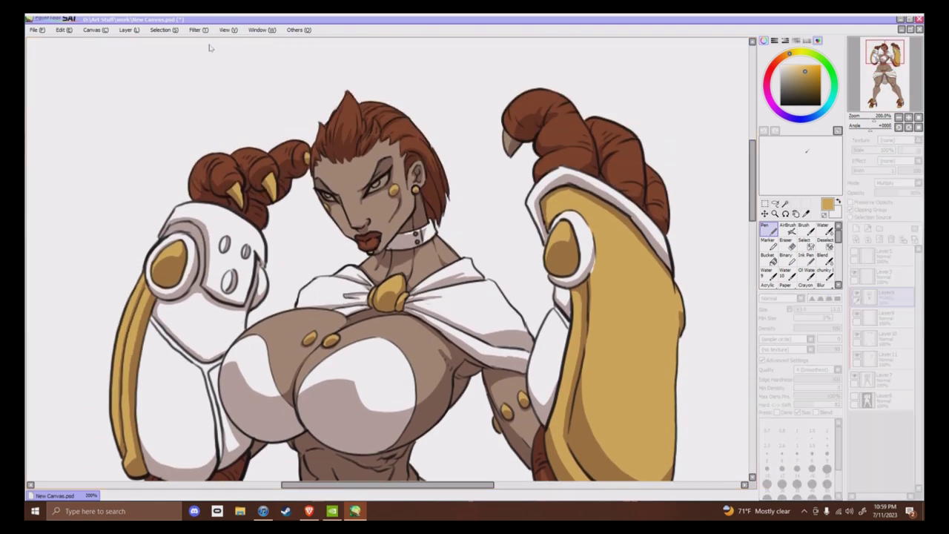
{"action": "left_click_drag", "start_coordinate": [797, 324], "coordinate": [642, 221]}
{"action": "left_click_drag", "start_coordinate": [668, 250], "coordinate": [727, 243]}
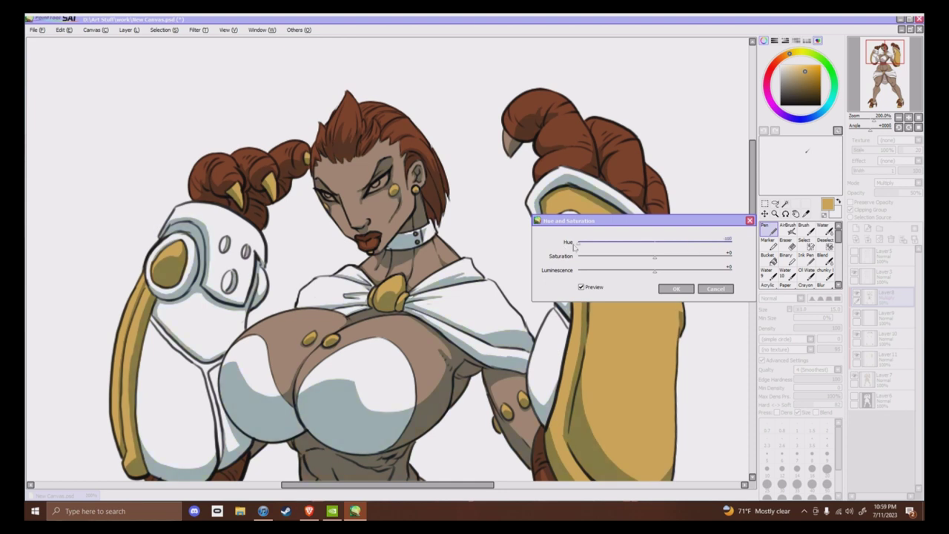
{"action": "left_click_drag", "start_coordinate": [574, 246], "coordinate": [599, 246]}
{"action": "left_click_drag", "start_coordinate": [685, 271], "coordinate": [654, 272]}
{"action": "left_click_drag", "start_coordinate": [654, 257], "coordinate": [662, 258]}
{"action": "left_click", "coordinate": [715, 290]}
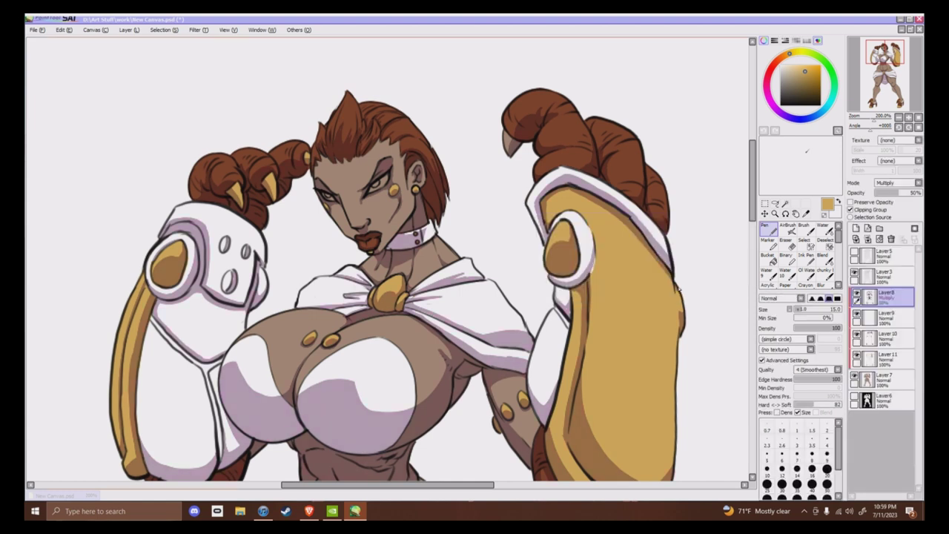
Add a new clipped layer directly above the Multiply shading layer
{"action": "left_click_drag", "start_coordinate": [753, 196], "coordinate": [753, 207]}
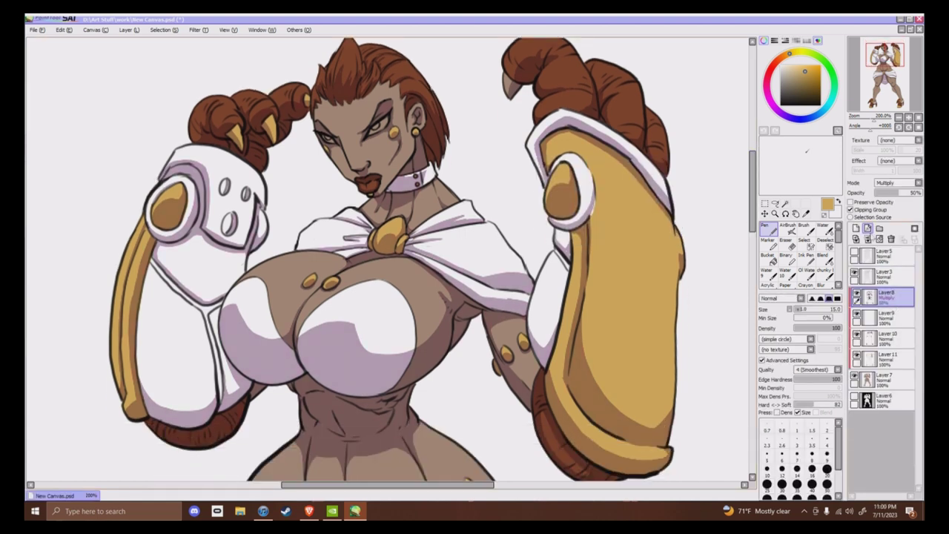
{"action": "left_click", "coordinate": [855, 228]}
{"action": "key", "text": "ctrl+plus"}
{"action": "key", "text": "ctrl+plus"}
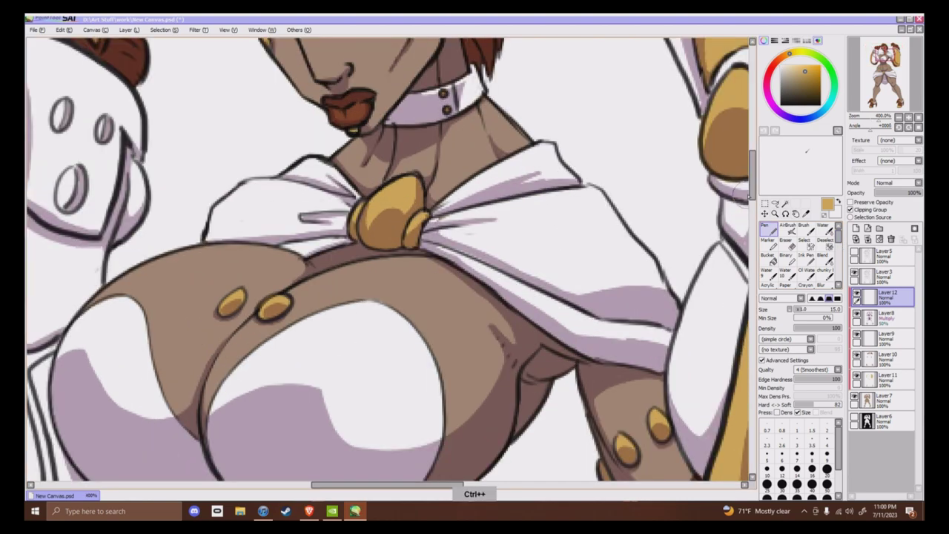
{"action": "left_click_drag", "start_coordinate": [753, 175], "coordinate": [753, 167]}
Sample white from the clothing and paint the whites of both eyes with a size 12 pen, erasing any overspill
{"action": "right_click", "coordinate": [580, 296]}
{"action": "key", "text": "bracketleft"}
{"action": "key", "text": "bracketleft"}
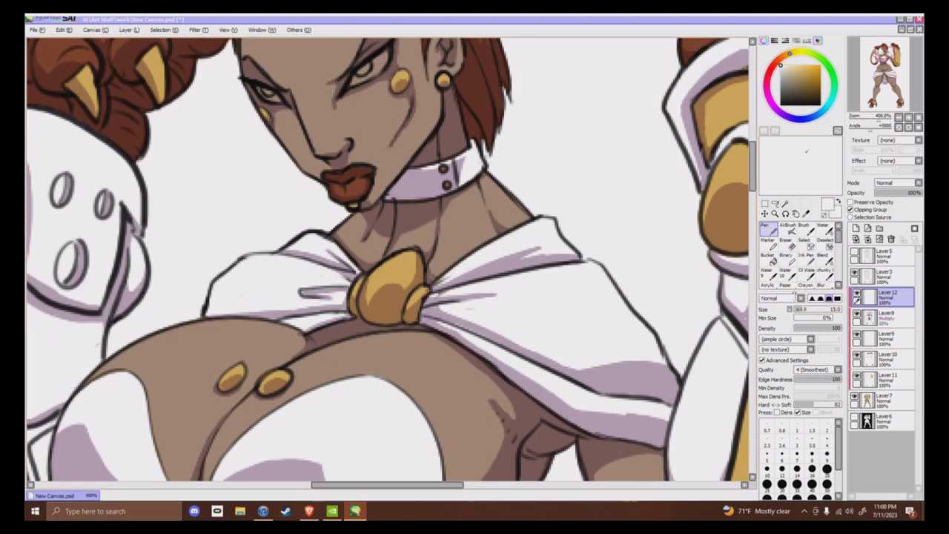
{"action": "scroll", "coordinate": [391, 261], "scroll_direction": "up", "scroll_amount": 3}
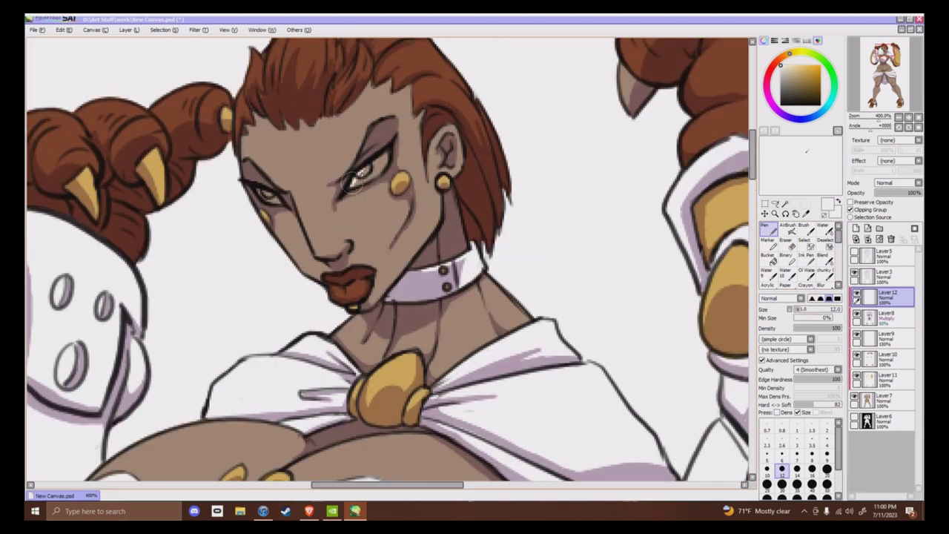
{"action": "left_click_drag", "start_coordinate": [353, 178], "coordinate": [384, 159]}
{"action": "left_click", "coordinate": [791, 247]}
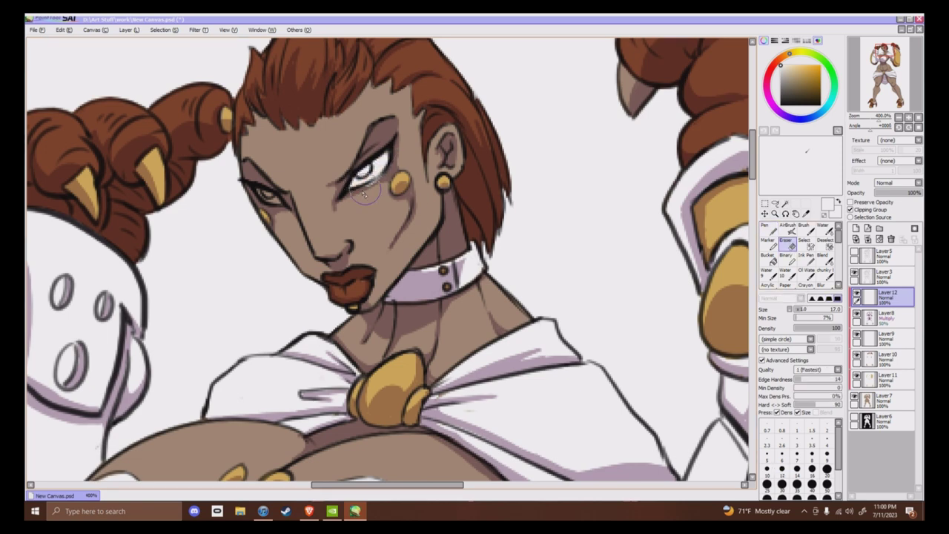
{"action": "left_click_drag", "start_coordinate": [359, 193], "coordinate": [375, 184]}
{"action": "left_click", "coordinate": [772, 231]}
{"action": "left_click_drag", "start_coordinate": [259, 186], "coordinate": [282, 199]}
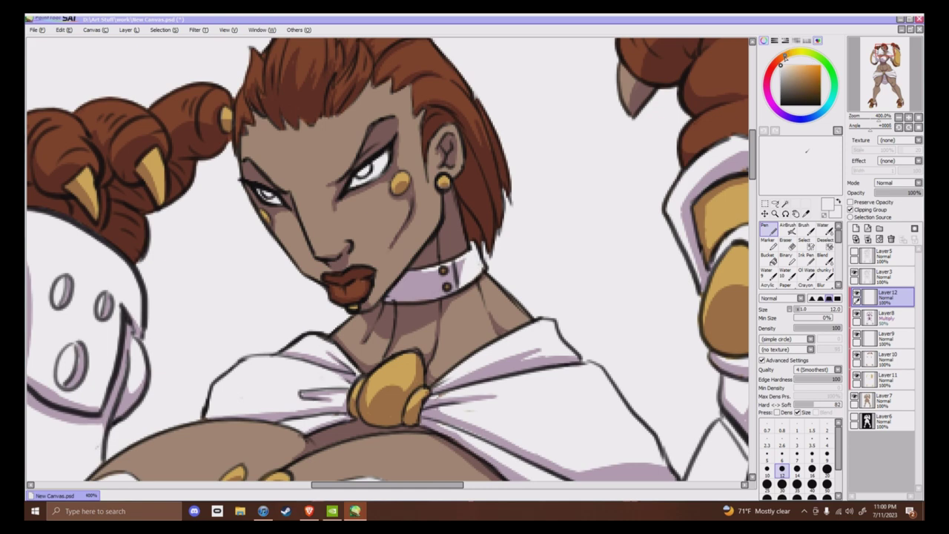
Choose a dark brown and paint the irises of both eyes
{"action": "left_click", "coordinate": [805, 86]}
{"action": "mouse_move", "coordinate": [357, 177]}
{"action": "left_mouse_down"}
{"action": "mouse_move", "coordinate": [367, 170]}
{"action": "mouse_move", "coordinate": [361, 176]}
{"action": "left_mouse_up"}
{"action": "left_click_drag", "start_coordinate": [268, 194], "coordinate": [267, 187]}
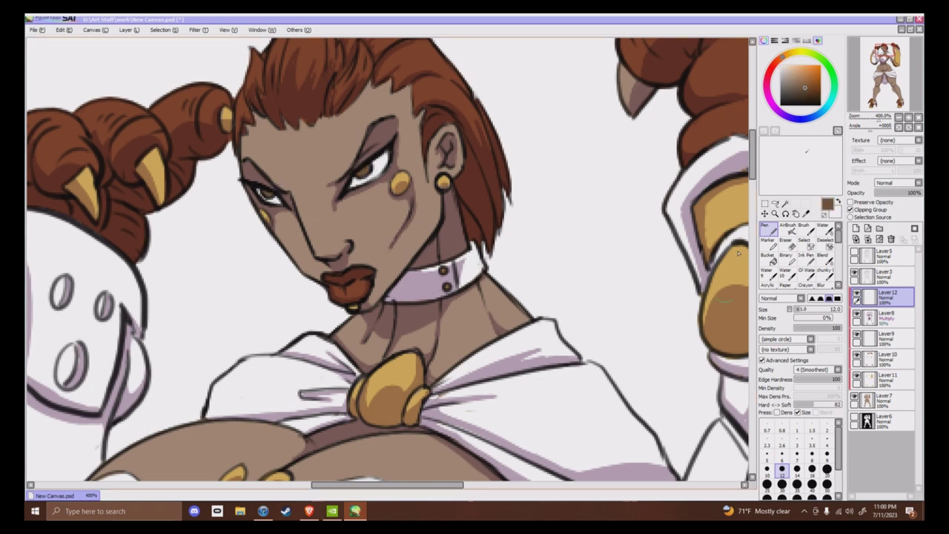
Switch to the Brave browser, close the SAI troubleshooting tabs, examine the Chicken Divine reference image, and return to the painting
{"action": "scroll", "coordinate": [743, 178], "scroll_direction": "down", "scroll_amount": 2}
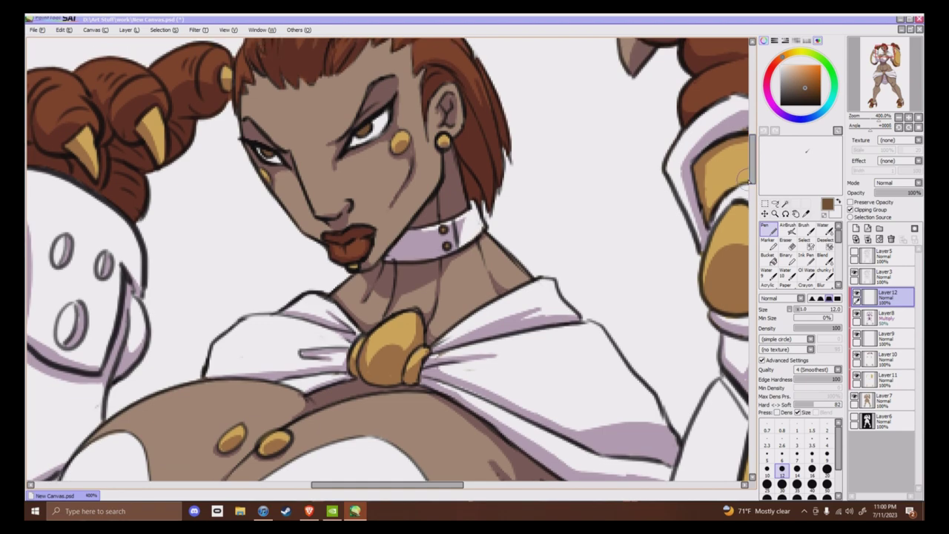
{"action": "left_click", "coordinate": [308, 511]}
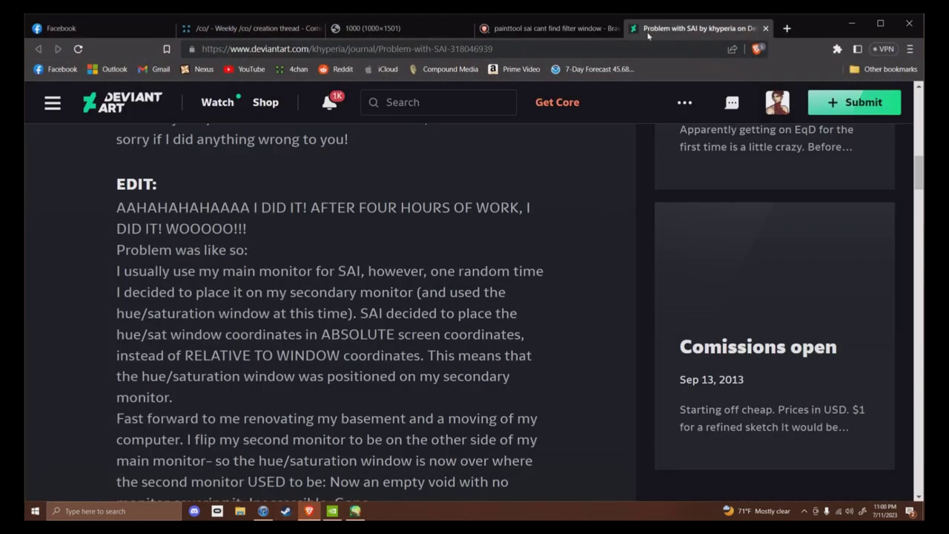
{"action": "middle_click", "coordinate": [663, 29]}
{"action": "middle_click", "coordinate": [556, 30]}
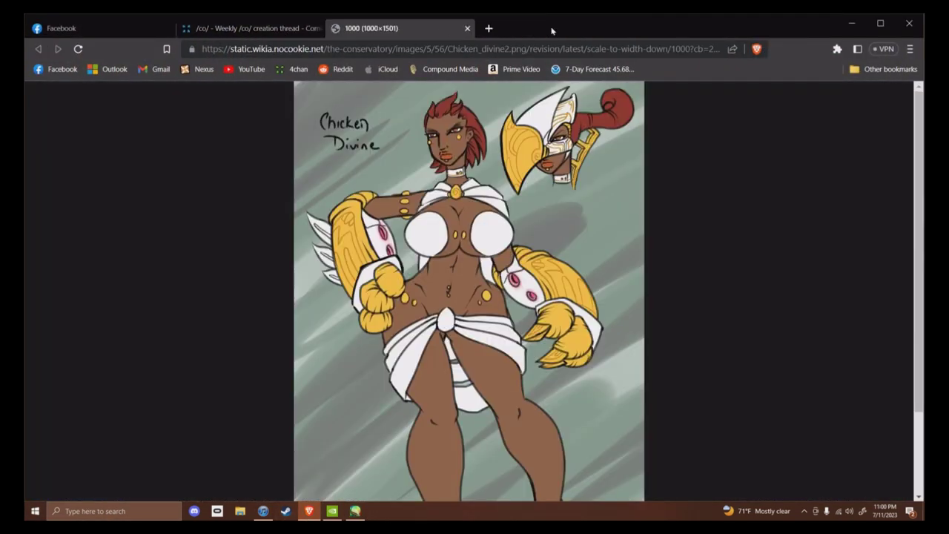
{"action": "key", "text": "alt+Tab"}
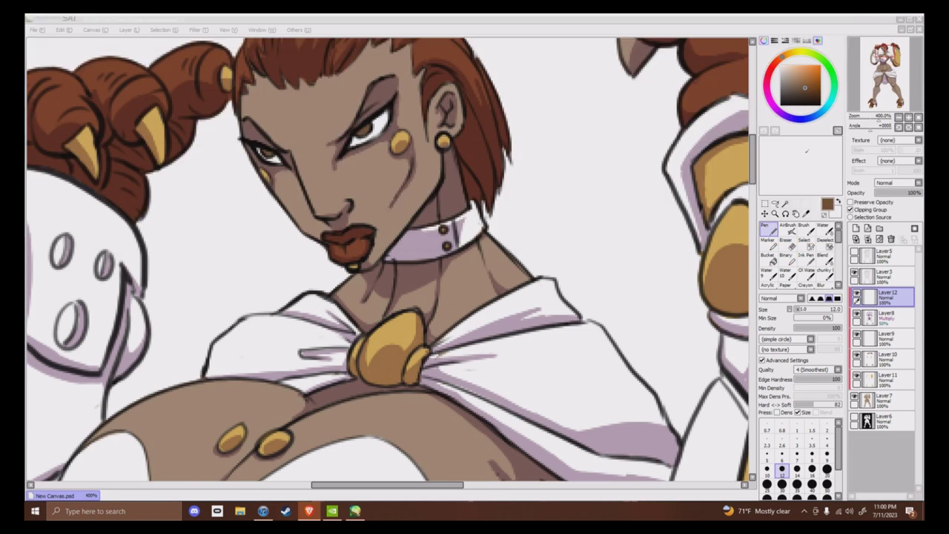
Draw a spiral on the cape's golden brooch with a size 8 pen in dark brown
{"action": "right_click", "coordinate": [392, 359]}
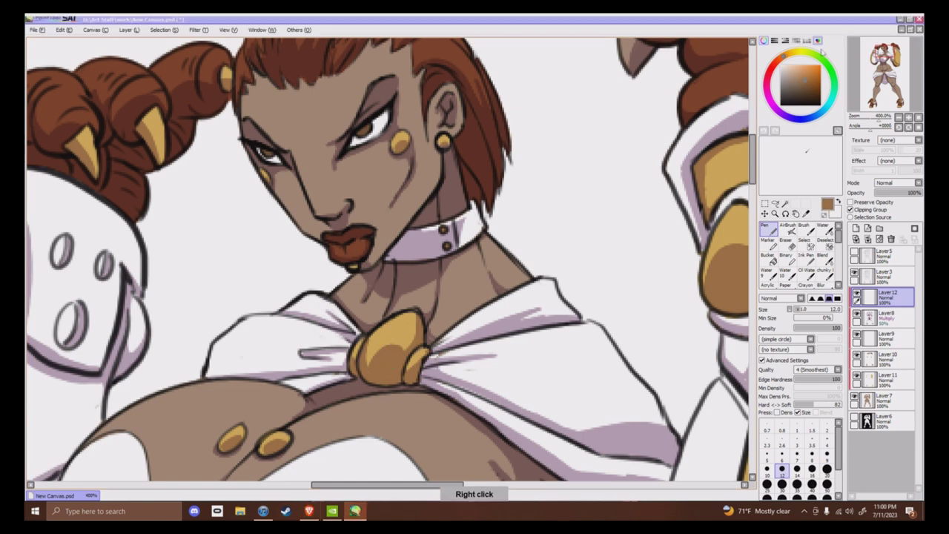
{"action": "left_click_drag", "start_coordinate": [786, 55], "coordinate": [792, 53]}
{"action": "left_click", "coordinate": [812, 73]}
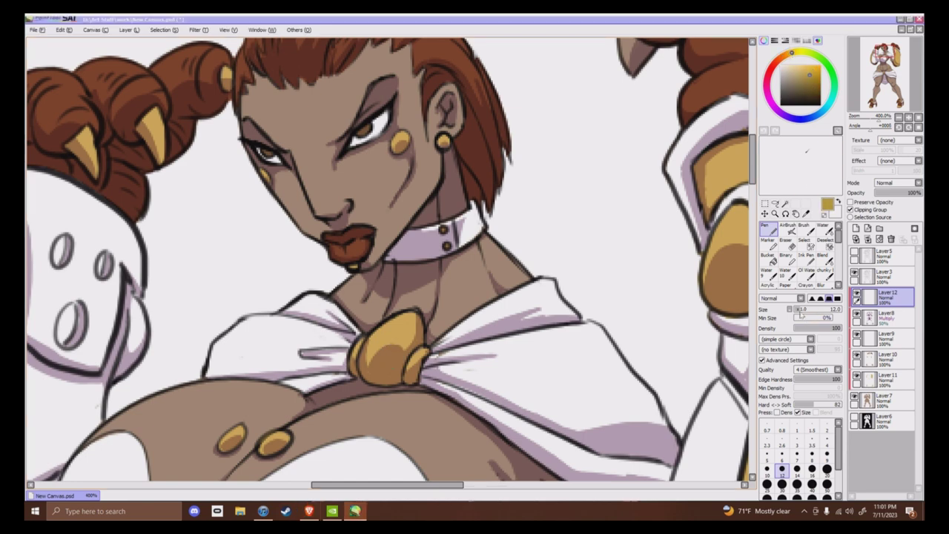
{"action": "left_click", "coordinate": [812, 453]}
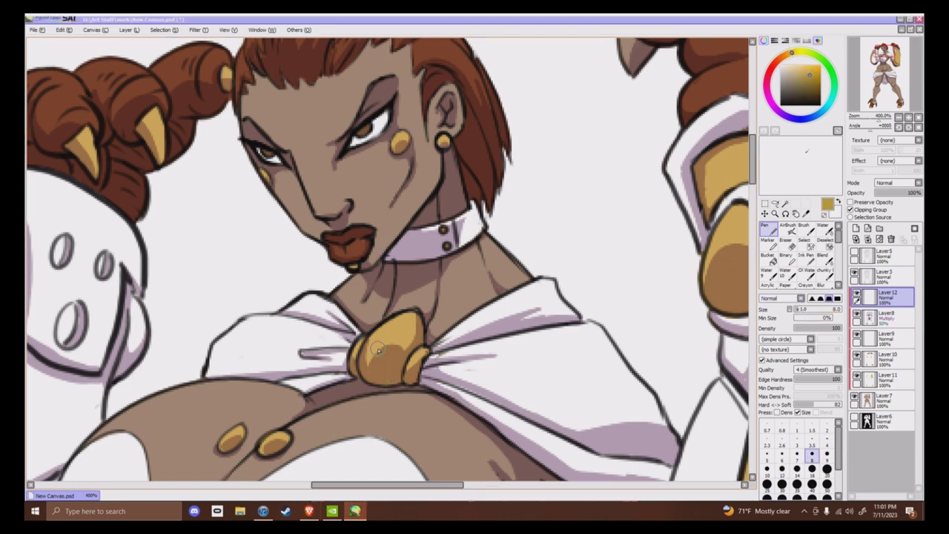
{"action": "left_click_drag", "start_coordinate": [376, 360], "coordinate": [382, 345]}
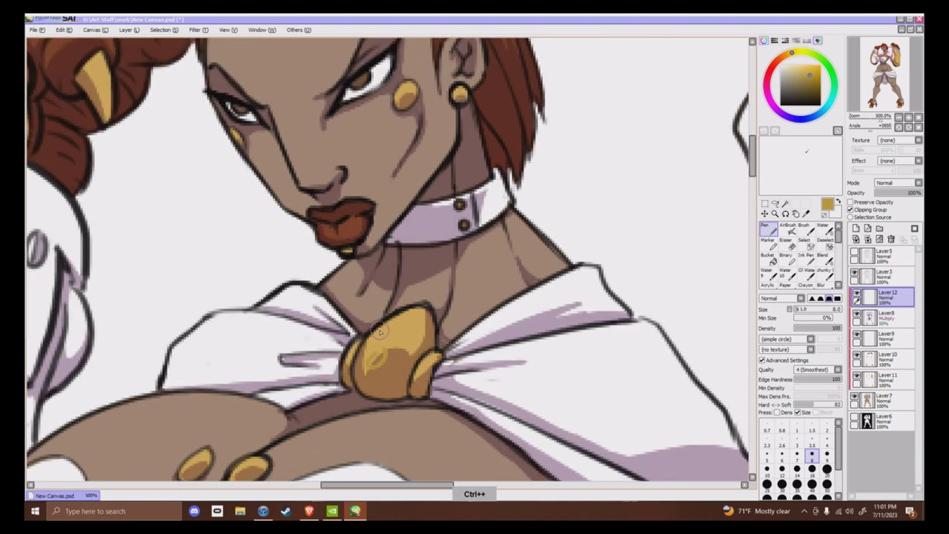
{"action": "key", "text": "ctrl+z"}
{"action": "left_click", "coordinate": [814, 82]}
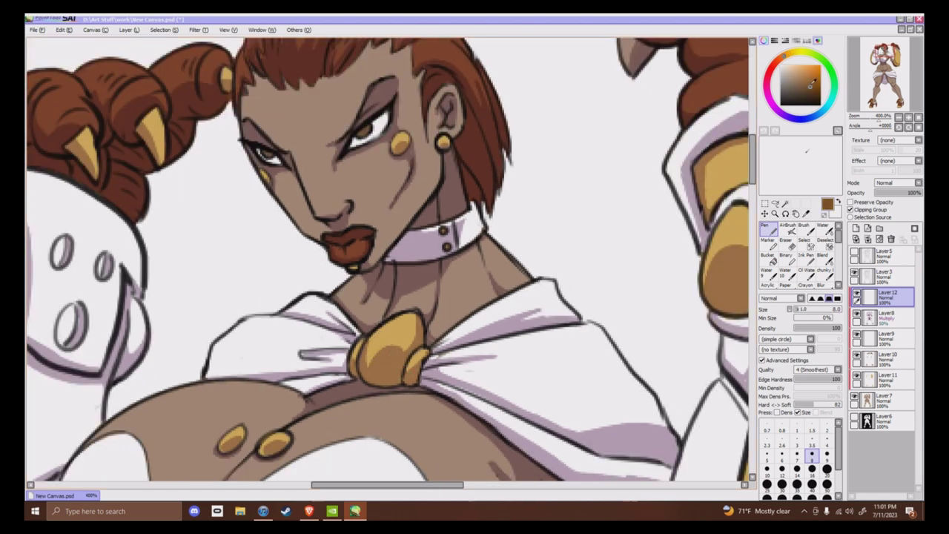
{"action": "mouse_move", "coordinate": [380, 357]}
{"action": "left_mouse_down"}
{"action": "mouse_move", "coordinate": [398, 341]}
{"action": "mouse_move", "coordinate": [383, 337]}
{"action": "mouse_move", "coordinate": [363, 363]}
{"action": "mouse_move", "coordinate": [372, 378]}
{"action": "mouse_move", "coordinate": [400, 370]}
{"action": "mouse_move", "coordinate": [417, 349]}
{"action": "mouse_move", "coordinate": [419, 314]}
{"action": "left_mouse_up"}
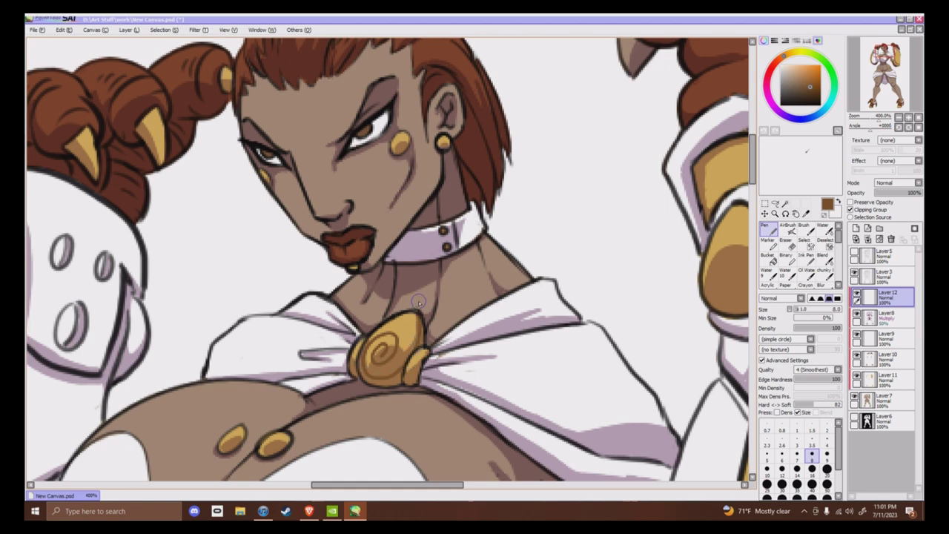
Draw a long pointed loop with a smaller loop inside it near the rim of the golden gauntlet on the picture's right
{"action": "left_click_drag", "start_coordinate": [454, 484], "coordinate": [534, 484]}
{"action": "scroll", "coordinate": [492, 480], "scroll_direction": "down", "scroll_amount": 2}
{"action": "left_click_drag", "start_coordinate": [752, 164], "coordinate": [752, 209]}
{"action": "key", "text": "ctrl+minus"}
{"action": "left_click", "coordinate": [898, 128]}
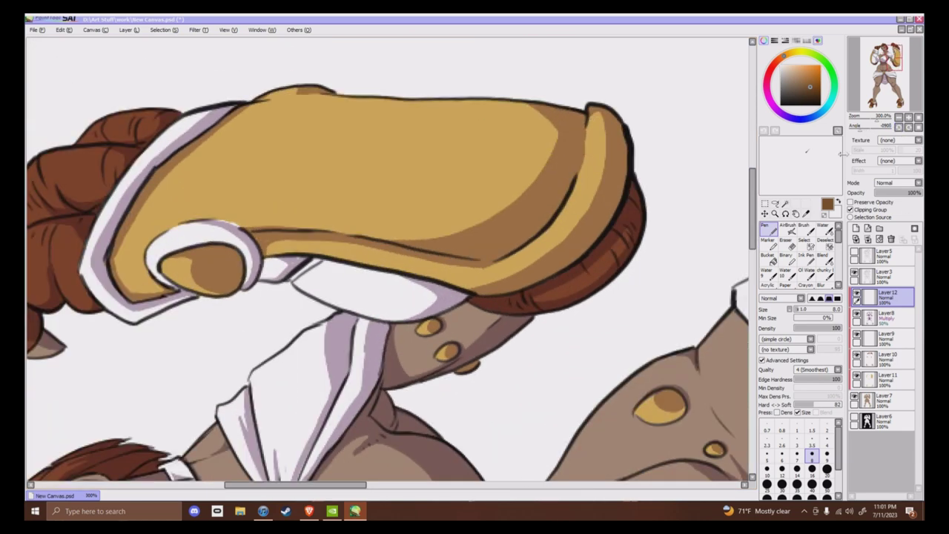
{"action": "left_click", "coordinate": [899, 128]}
{"action": "left_click", "coordinate": [898, 128]}
{"action": "left_click_drag", "start_coordinate": [752, 235], "coordinate": [751, 225]}
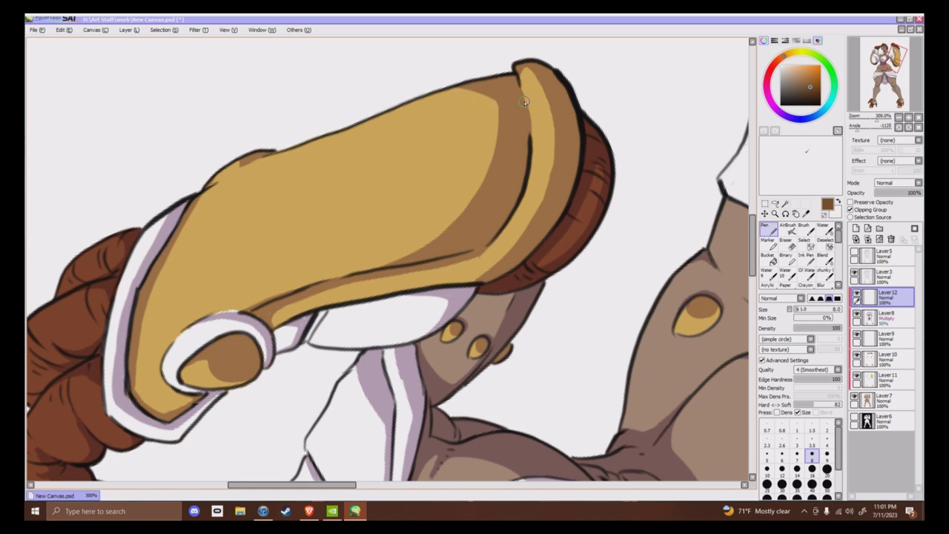
{"action": "mouse_move", "coordinate": [523, 102]}
{"action": "left_mouse_down"}
{"action": "mouse_move", "coordinate": [401, 145]}
{"action": "mouse_move", "coordinate": [395, 161]}
{"action": "mouse_move", "coordinate": [515, 147]}
{"action": "left_mouse_up"}
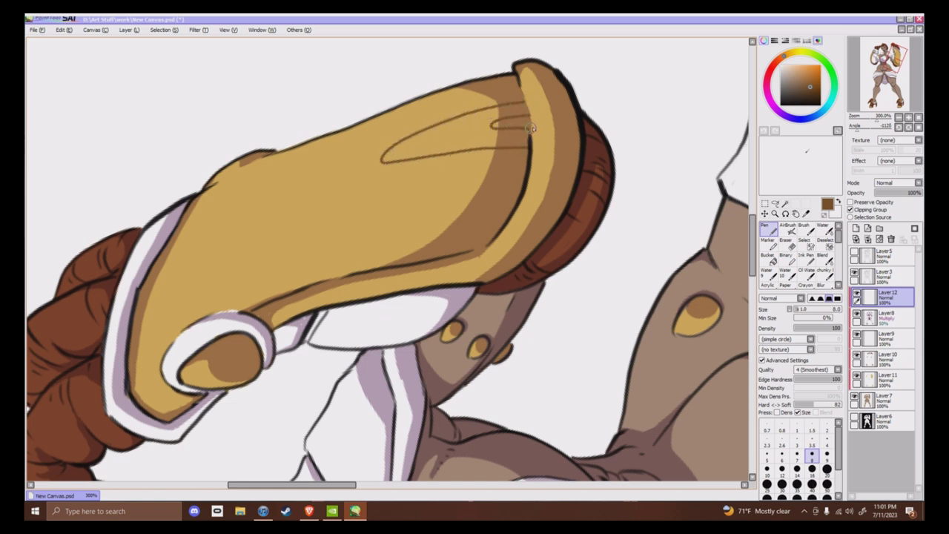
Draw a large spiral below the pointed loops on the golden gauntlet plate and a curved line running to its outer edge
{"action": "mouse_move", "coordinate": [526, 158]}
{"action": "left_mouse_down"}
{"action": "mouse_move", "coordinate": [461, 158]}
{"action": "mouse_move", "coordinate": [377, 217]}
{"action": "mouse_move", "coordinate": [438, 236]}
{"action": "left_mouse_up"}
{"action": "left_click_drag", "start_coordinate": [488, 191], "coordinate": [420, 206]}
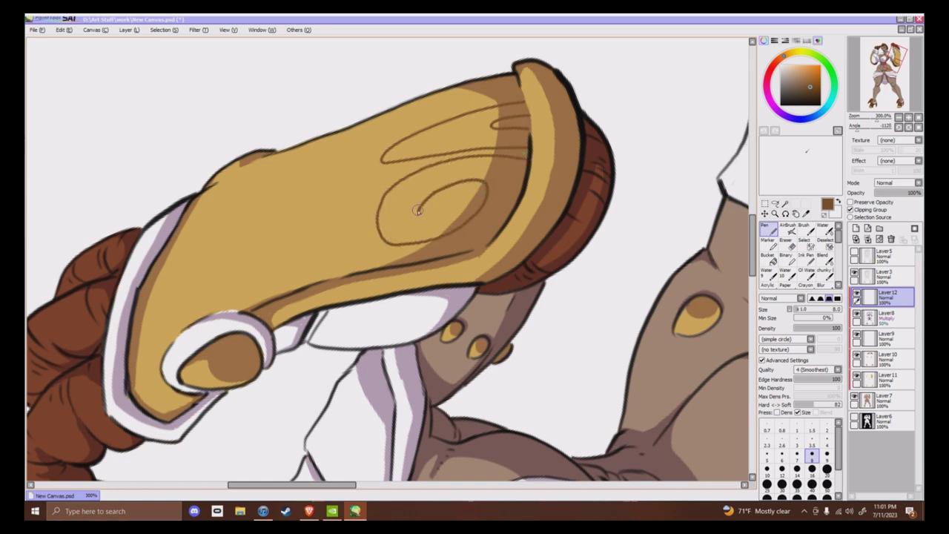
{"action": "left_click_drag", "start_coordinate": [504, 99], "coordinate": [399, 109]}
{"action": "key", "text": "ctrl+z"}
{"action": "left_click_drag", "start_coordinate": [521, 93], "coordinate": [399, 108]}
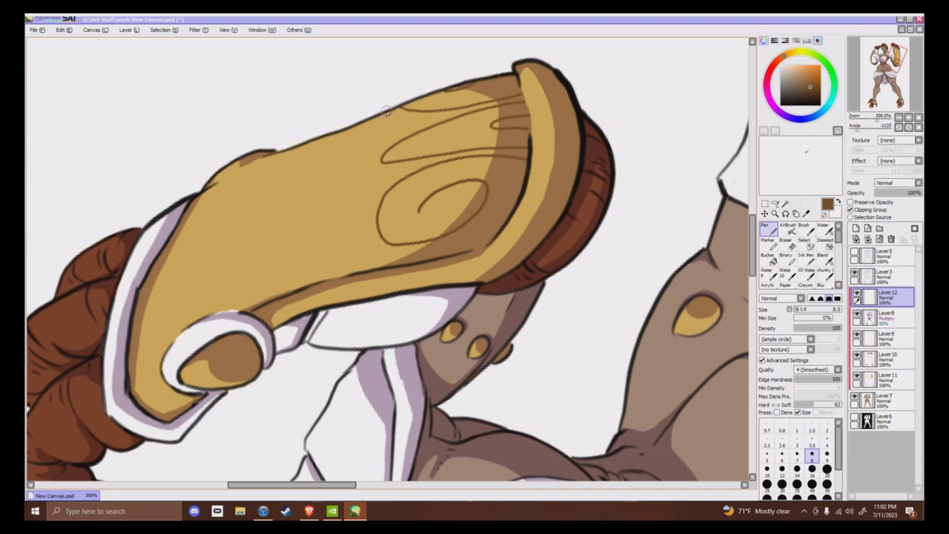
Draw a scalloped border around the gauntlet's spiral and loops, and a curved band line beyond it with triangles and narrow finger shapes between
{"action": "mouse_move", "coordinate": [390, 128]}
{"action": "left_mouse_down"}
{"action": "mouse_move", "coordinate": [367, 172]}
{"action": "mouse_move", "coordinate": [355, 238]}
{"action": "mouse_move", "coordinate": [383, 262]}
{"action": "left_mouse_up"}
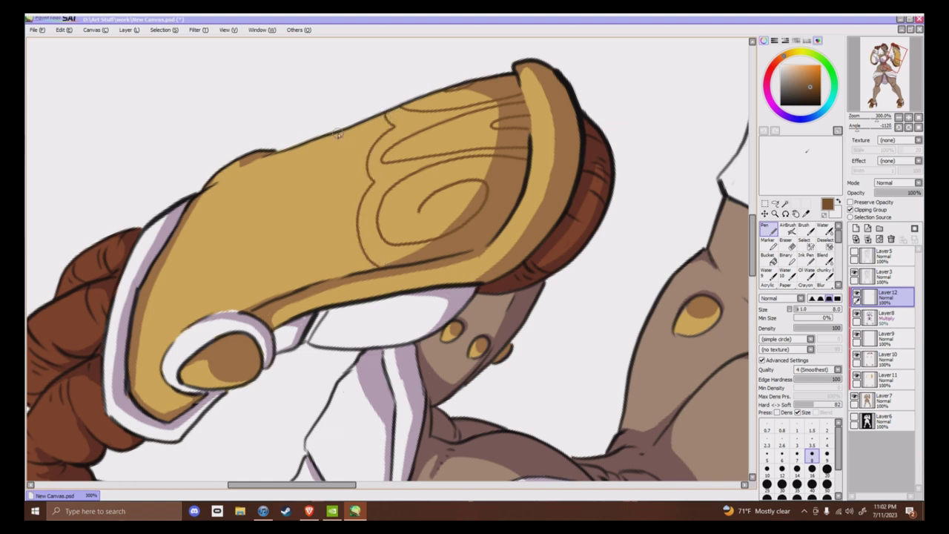
{"action": "mouse_move", "coordinate": [338, 133]}
{"action": "left_mouse_down"}
{"action": "mouse_move", "coordinate": [320, 159]}
{"action": "mouse_move", "coordinate": [319, 241]}
{"action": "mouse_move", "coordinate": [333, 275]}
{"action": "left_mouse_up"}
{"action": "mouse_move", "coordinate": [324, 183]}
{"action": "left_mouse_down"}
{"action": "mouse_move", "coordinate": [326, 219]}
{"action": "mouse_move", "coordinate": [369, 170]}
{"action": "left_mouse_up"}
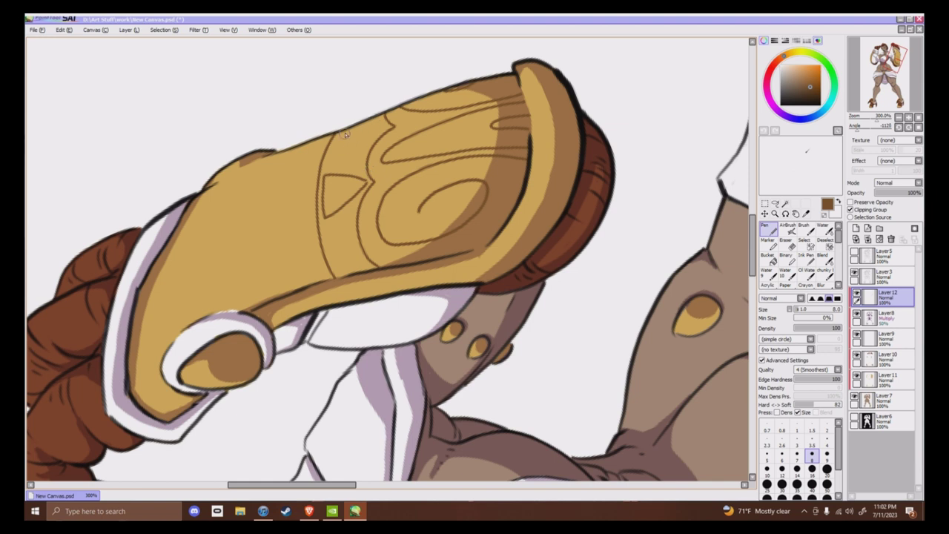
{"action": "left_click_drag", "start_coordinate": [335, 144], "coordinate": [381, 124]}
{"action": "mouse_move", "coordinate": [345, 273]}
{"action": "left_mouse_down"}
{"action": "mouse_move", "coordinate": [329, 233]}
{"action": "mouse_move", "coordinate": [348, 276]}
{"action": "mouse_move", "coordinate": [341, 224]}
{"action": "mouse_move", "coordinate": [373, 261]}
{"action": "left_mouse_up"}
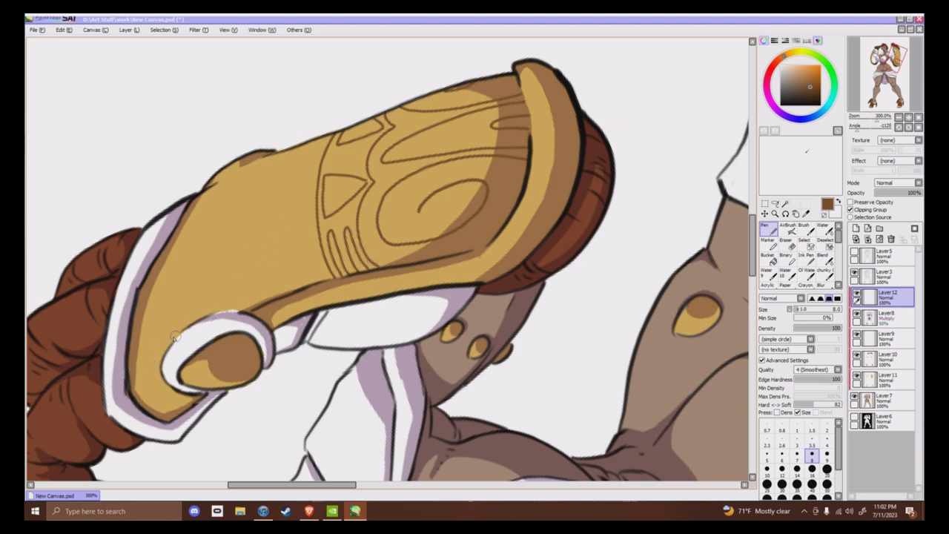
Draw a line curving around the golden gauntlet's gem socket to the ornament band, with a parallel angular outline near the plate's outer edge
{"action": "mouse_move", "coordinate": [194, 399]}
{"action": "left_mouse_down"}
{"action": "mouse_move", "coordinate": [172, 392]}
{"action": "mouse_move", "coordinate": [154, 358]}
{"action": "mouse_move", "coordinate": [194, 309]}
{"action": "mouse_move", "coordinate": [279, 280]}
{"action": "mouse_move", "coordinate": [251, 288]}
{"action": "mouse_move", "coordinate": [311, 215]}
{"action": "left_mouse_up"}
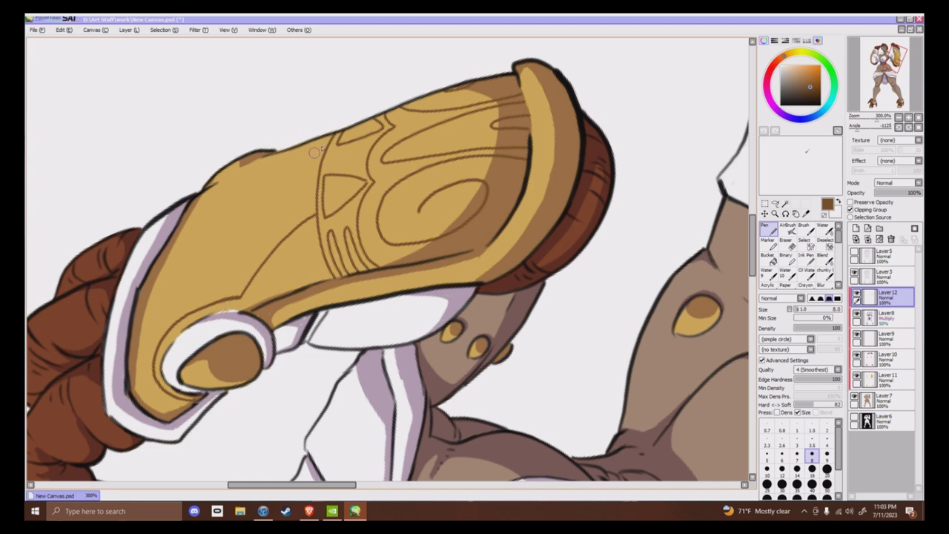
{"action": "mouse_move", "coordinate": [323, 145]}
{"action": "left_mouse_down"}
{"action": "mouse_move", "coordinate": [249, 167]}
{"action": "mouse_move", "coordinate": [269, 157]}
{"action": "left_mouse_up"}
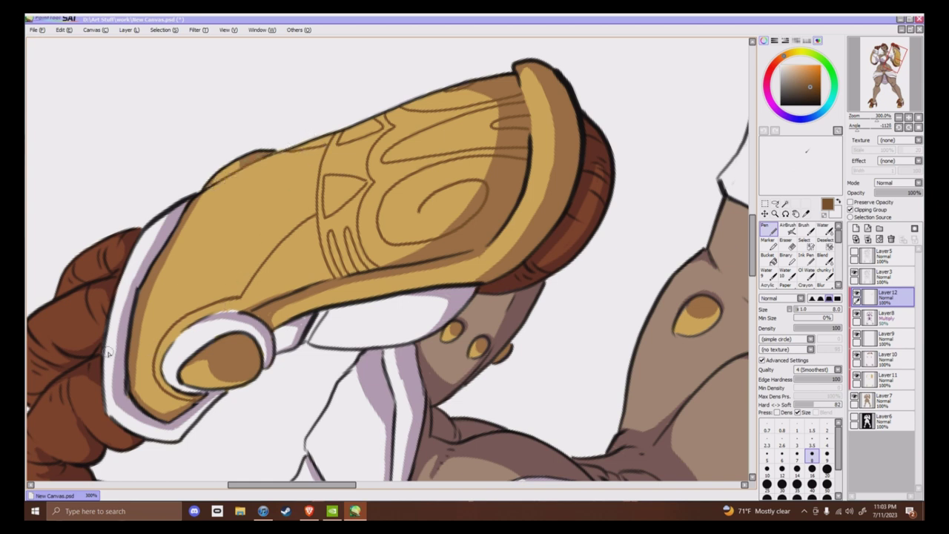
{"action": "left_click_drag", "start_coordinate": [128, 359], "coordinate": [296, 203]}
{"action": "mouse_move", "coordinate": [296, 164]}
{"action": "left_mouse_down"}
{"action": "mouse_move", "coordinate": [295, 197]}
{"action": "mouse_move", "coordinate": [242, 160]}
{"action": "left_mouse_up"}
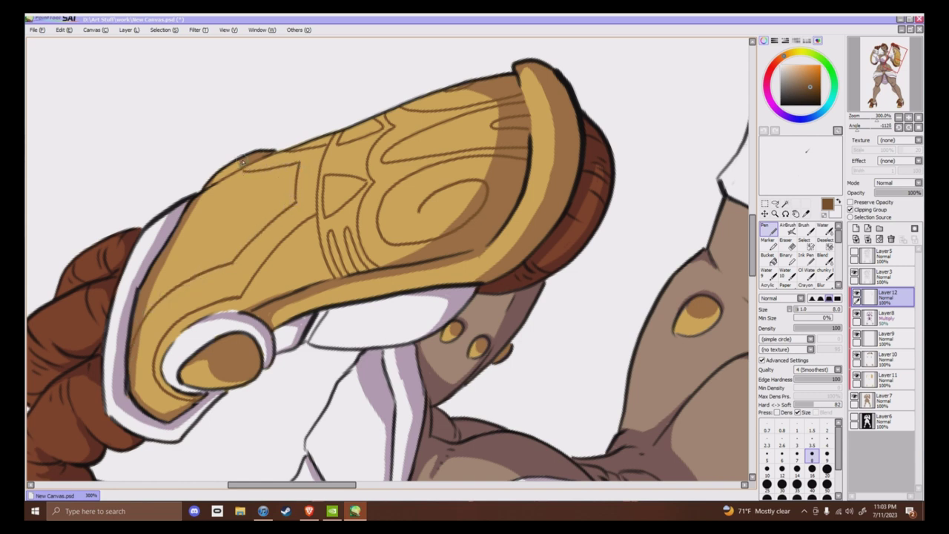
Reset the canvas rotation and draw a dark brown spiral on the round golden gem of each gauntlet
{"action": "left_click", "coordinate": [919, 118]}
{"action": "key", "text": "ctrl+plus"}
{"action": "key", "text": "ctrl+plus"}
{"action": "key", "text": "ctrl+plus"}
{"action": "key", "text": "ctrl+plus"}
{"action": "key", "text": "ctrl+plus"}
{"action": "key", "text": "ctrl+plus"}
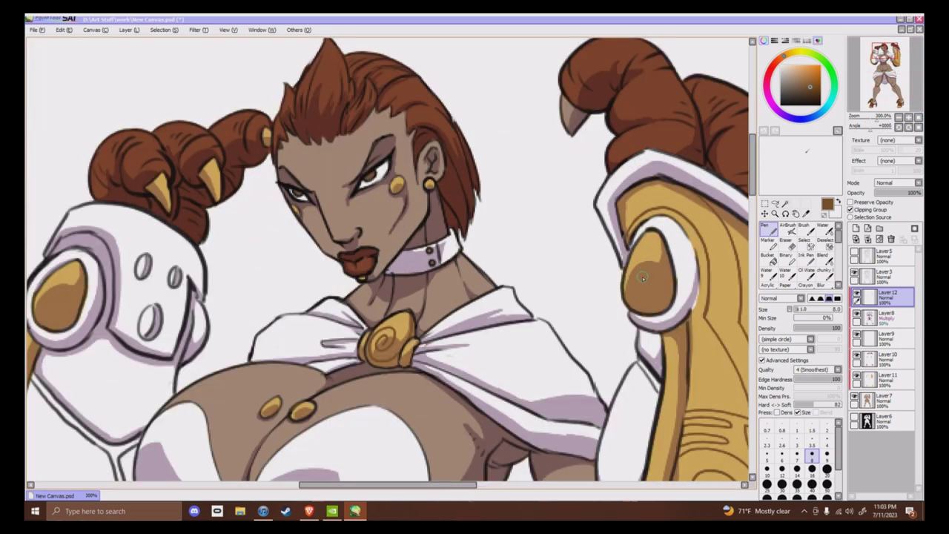
{"action": "left_click_drag", "start_coordinate": [642, 283], "coordinate": [632, 262]}
{"action": "left_click_drag", "start_coordinate": [452, 486], "coordinate": [391, 488]}
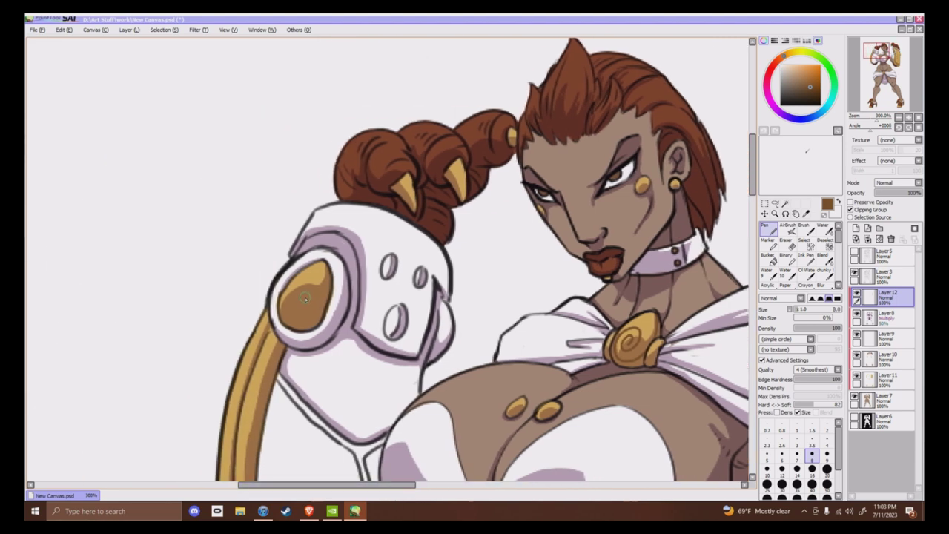
{"action": "left_click_drag", "start_coordinate": [297, 298], "coordinate": [323, 255]}
Draw short engraved lines across the narrow golden strip of the gauntlet on the picture's left
{"action": "left_click_drag", "start_coordinate": [753, 168], "coordinate": [754, 194]}
{"action": "mouse_move", "coordinate": [408, 486]}
{"action": "left_mouse_down"}
{"action": "mouse_move", "coordinate": [540, 488]}
{"action": "mouse_move", "coordinate": [408, 486]}
{"action": "left_mouse_up"}
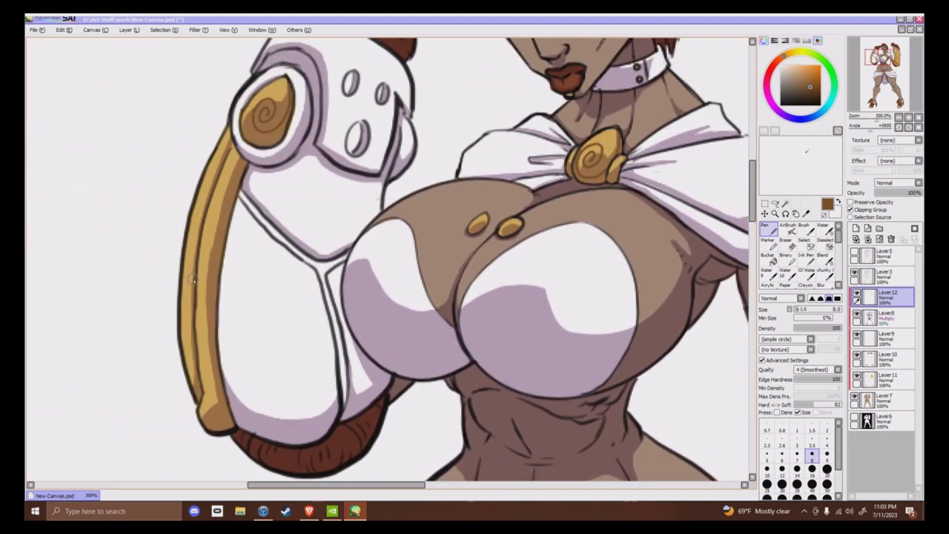
{"action": "left_click_drag", "start_coordinate": [194, 261], "coordinate": [197, 253]}
{"action": "left_click_drag", "start_coordinate": [192, 214], "coordinate": [203, 219]}
Draw a dark brown spiral on the oval golden brooch at the centre of the waist cloth
{"action": "mouse_move", "coordinate": [362, 485]}
{"action": "left_mouse_down"}
{"action": "mouse_move", "coordinate": [443, 486]}
{"action": "mouse_move", "coordinate": [365, 482]}
{"action": "left_mouse_up"}
{"action": "scroll", "coordinate": [547, 328], "scroll_direction": "down", "scroll_amount": 8}
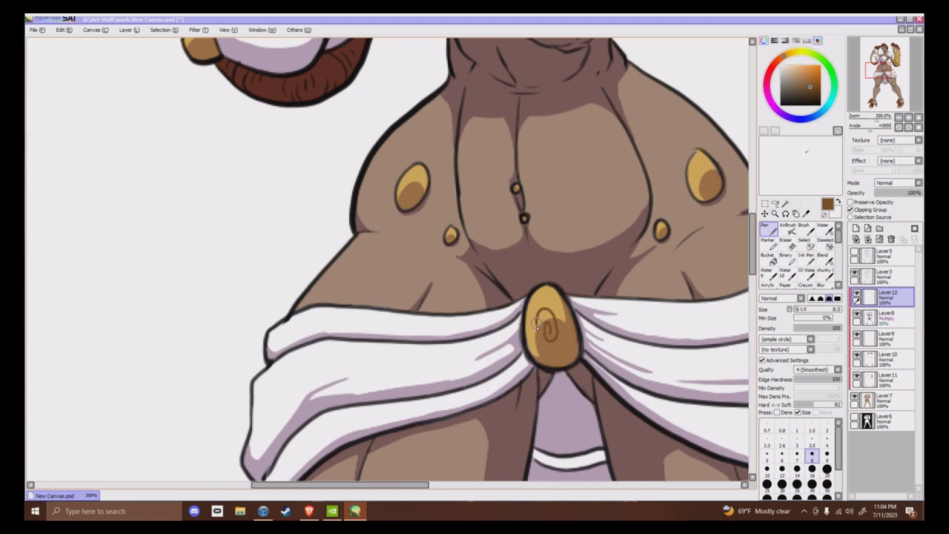
{"action": "mouse_move", "coordinate": [537, 326]}
{"action": "left_mouse_down"}
{"action": "mouse_move", "coordinate": [568, 331]}
{"action": "mouse_move", "coordinate": [542, 294]}
{"action": "mouse_move", "coordinate": [528, 314]}
{"action": "left_mouse_up"}
Draw a spiral on the golden knob of the shoe on the picture's left and engraved lines on its golden toe cap
{"action": "mouse_move", "coordinate": [754, 255]}
{"action": "left_mouse_down"}
{"action": "mouse_move", "coordinate": [752, 355]}
{"action": "mouse_move", "coordinate": [740, 375]}
{"action": "left_mouse_up"}
{"action": "mouse_move", "coordinate": [215, 231]}
{"action": "left_mouse_down"}
{"action": "mouse_move", "coordinate": [219, 223]}
{"action": "mouse_move", "coordinate": [230, 236]}
{"action": "left_mouse_up"}
{"action": "mouse_move", "coordinate": [145, 400]}
{"action": "left_mouse_down"}
{"action": "mouse_move", "coordinate": [137, 371]}
{"action": "mouse_move", "coordinate": [152, 402]}
{"action": "mouse_move", "coordinate": [168, 401]}
{"action": "mouse_move", "coordinate": [160, 380]}
{"action": "mouse_move", "coordinate": [170, 404]}
{"action": "left_mouse_up"}
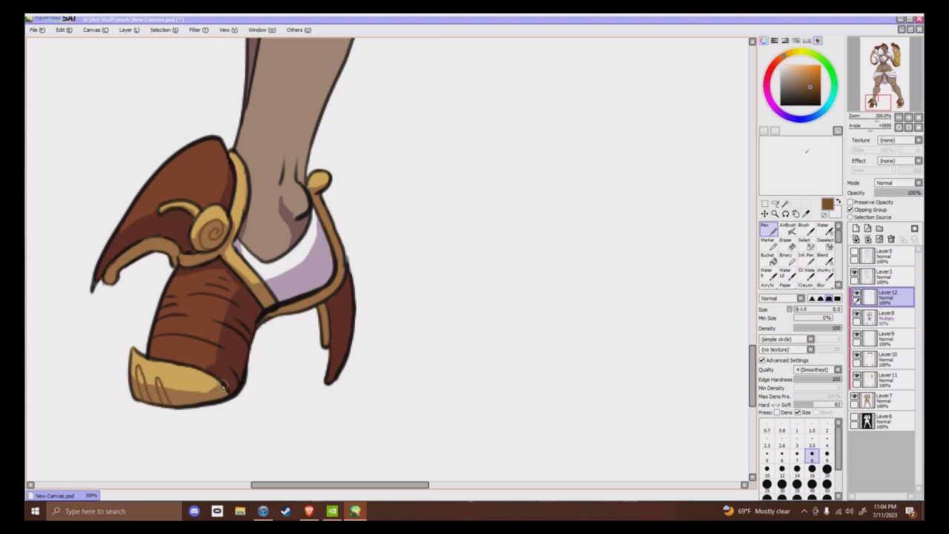
{"action": "left_click_drag", "start_coordinate": [216, 384], "coordinate": [194, 374]}
Draw engraved toe lines on the golden cap of the shoe on the picture's right and a spiral on its round knob
{"action": "mouse_move", "coordinate": [347, 487]}
{"action": "left_mouse_down"}
{"action": "mouse_move", "coordinate": [545, 482]}
{"action": "mouse_move", "coordinate": [529, 482]}
{"action": "left_mouse_up"}
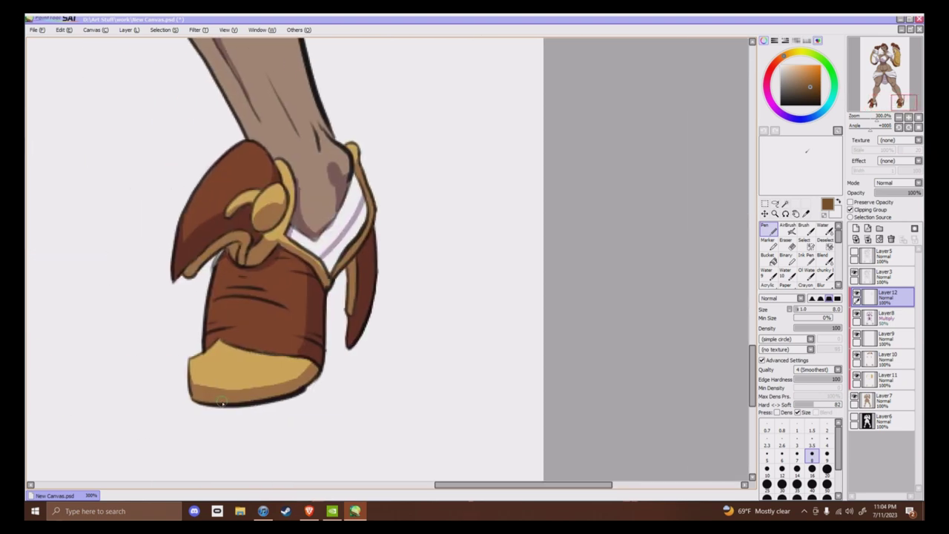
{"action": "mouse_move", "coordinate": [221, 402]}
{"action": "left_mouse_down"}
{"action": "mouse_move", "coordinate": [221, 357]}
{"action": "mouse_move", "coordinate": [228, 391]}
{"action": "mouse_move", "coordinate": [249, 371]}
{"action": "mouse_move", "coordinate": [256, 395]}
{"action": "mouse_move", "coordinate": [198, 371]}
{"action": "left_mouse_up"}
{"action": "mouse_move", "coordinate": [320, 366]}
{"action": "left_mouse_down"}
{"action": "mouse_move", "coordinate": [182, 367]}
{"action": "mouse_move", "coordinate": [433, 361]}
{"action": "mouse_move", "coordinate": [408, 365]}
{"action": "mouse_move", "coordinate": [407, 387]}
{"action": "left_mouse_up"}
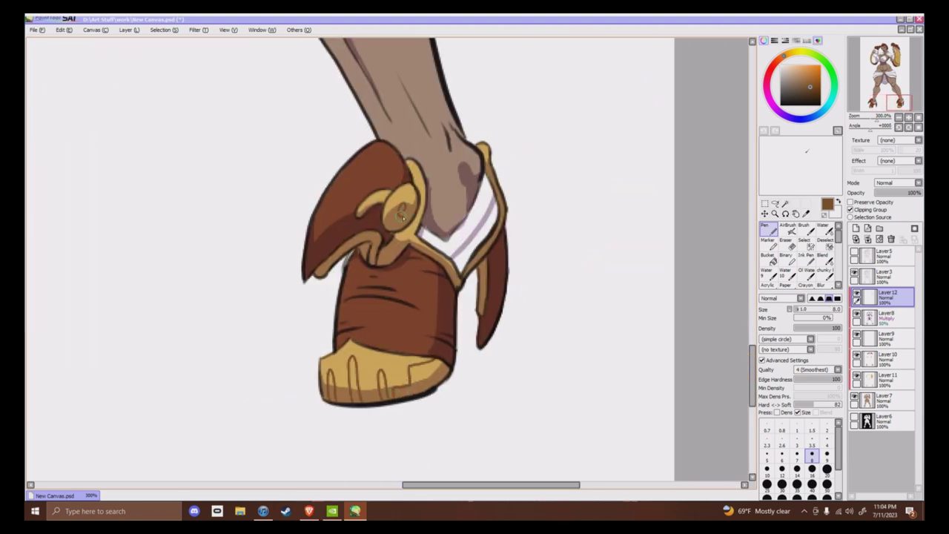
{"action": "mouse_move", "coordinate": [402, 216]}
{"action": "left_mouse_down"}
{"action": "mouse_move", "coordinate": [391, 218]}
{"action": "mouse_move", "coordinate": [416, 209]}
{"action": "left_mouse_up"}
Add a new clipped layer above the ornament layer and set the drawing colour to white
{"action": "left_click", "coordinate": [919, 118]}
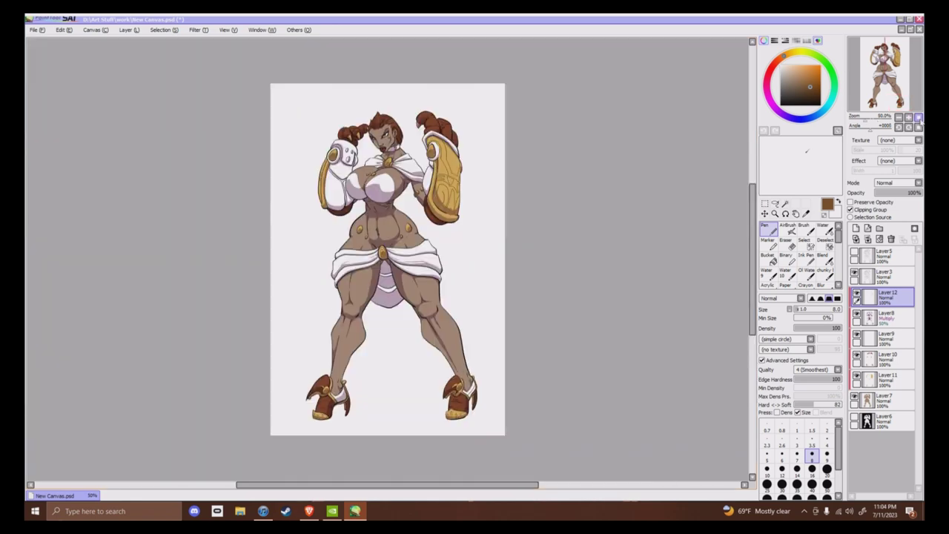
{"action": "key", "text": "ctrl+plus"}
{"action": "key", "text": "ctrl+plus"}
{"action": "left_click_drag", "start_coordinate": [754, 253], "coordinate": [757, 207]}
{"action": "key", "text": "ctrl+plus"}
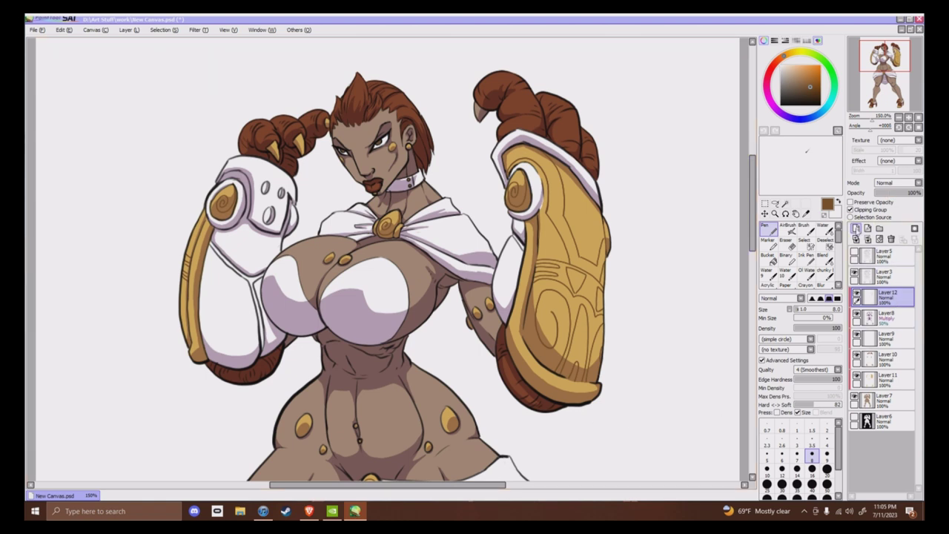
{"action": "left_click", "coordinate": [856, 229]}
{"action": "left_click", "coordinate": [777, 57]}
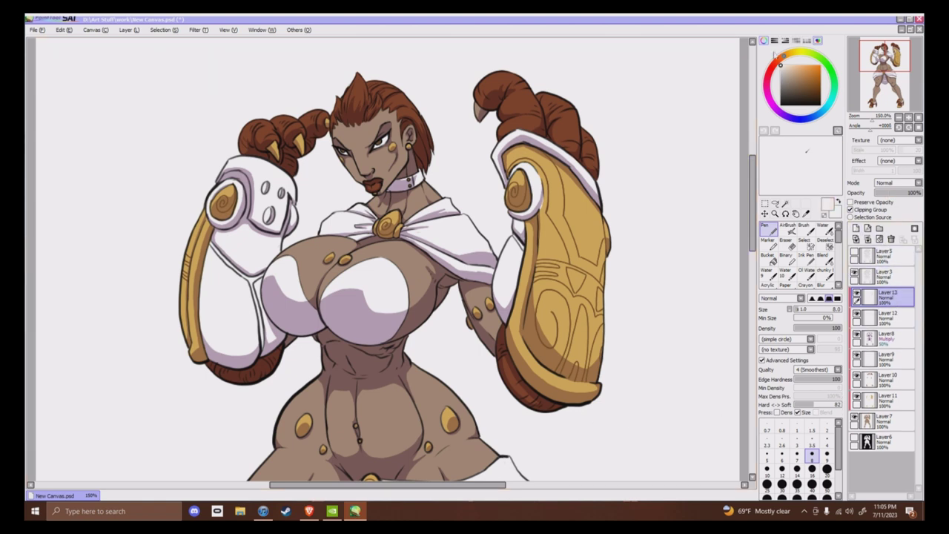
{"action": "key", "text": "ctrl+plus"}
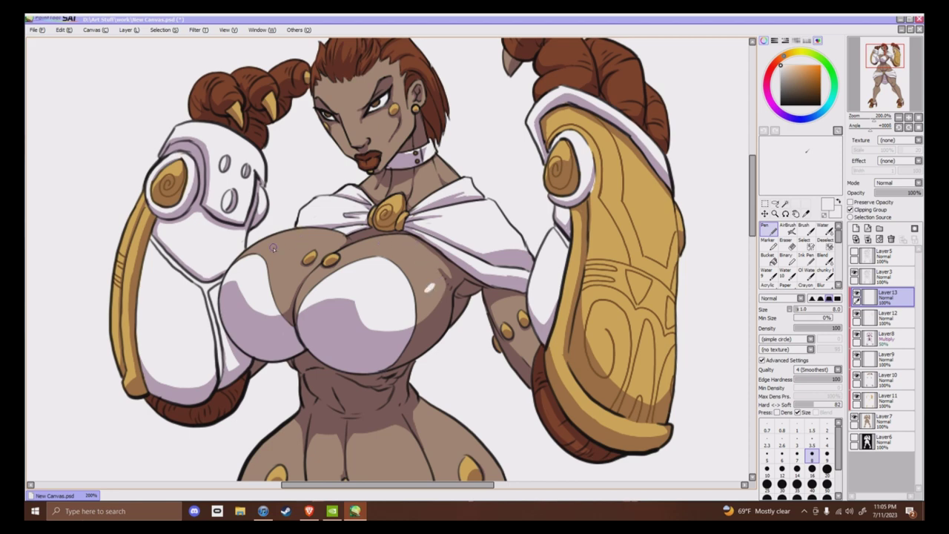
{"action": "left_click_drag", "start_coordinate": [269, 248], "coordinate": [300, 236]}
{"action": "left_click_drag", "start_coordinate": [358, 250], "coordinate": [393, 241]}
{"action": "key", "text": "ctrl+z"}
{"action": "key", "text": "ctrl+z"}
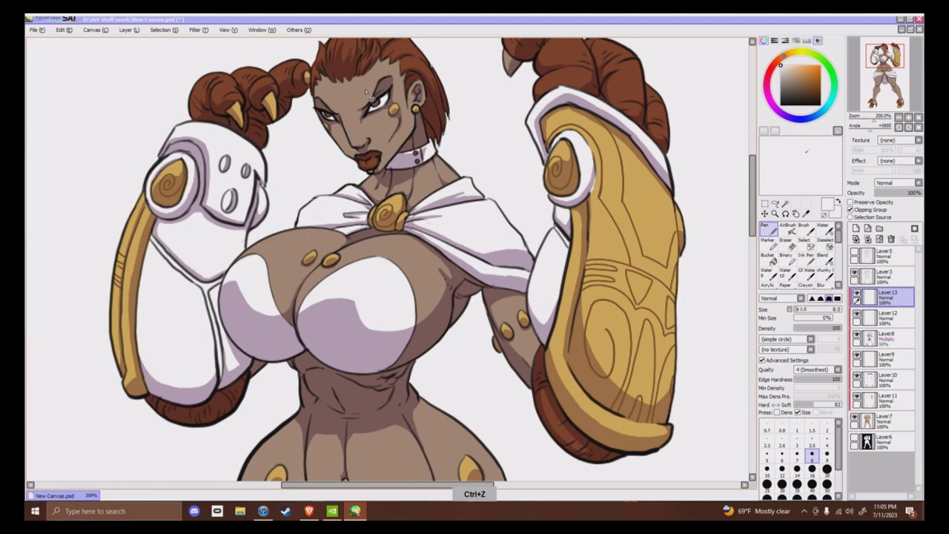
Paint soft white highlights on the skin of the chest and face with the size 12 sketch brush
{"action": "scroll", "coordinate": [797, 253], "scroll_direction": "down", "scroll_amount": 3}
{"action": "left_click", "coordinate": [787, 255]}
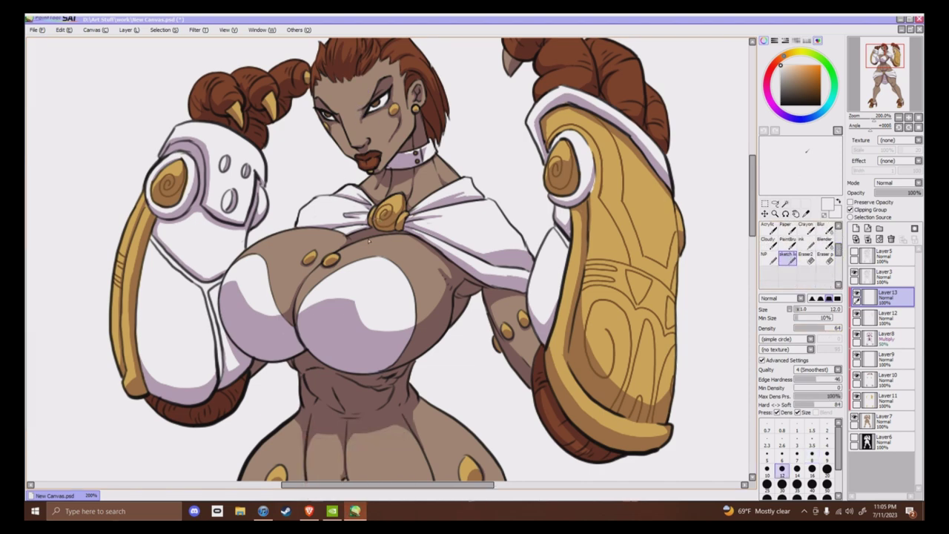
{"action": "left_click_drag", "start_coordinate": [265, 247], "coordinate": [300, 234]}
{"action": "left_click_drag", "start_coordinate": [353, 251], "coordinate": [388, 243]}
{"action": "left_click_drag", "start_coordinate": [424, 303], "coordinate": [435, 290]}
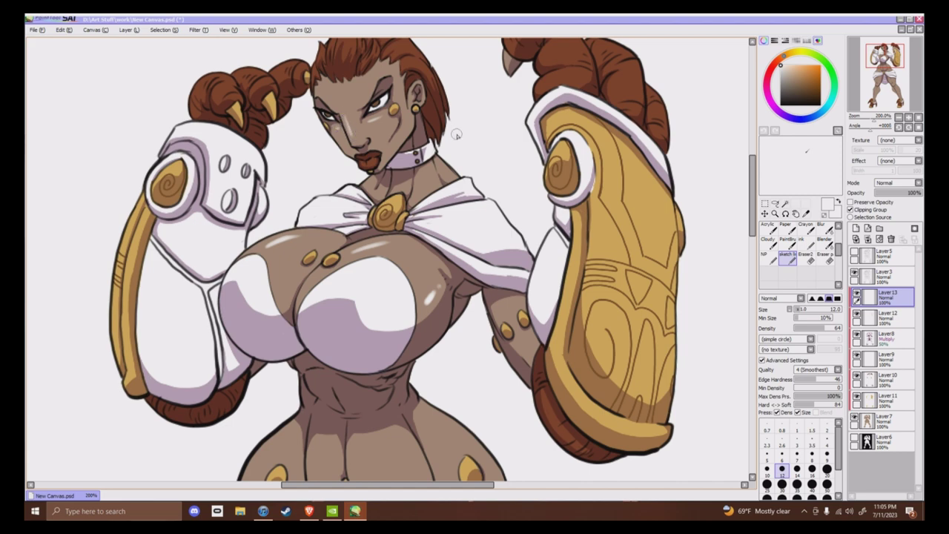
Paint soft white highlights on the abdomen and along both sides of the hips
{"action": "scroll", "coordinate": [353, 316], "scroll_direction": "down", "scroll_amount": 4}
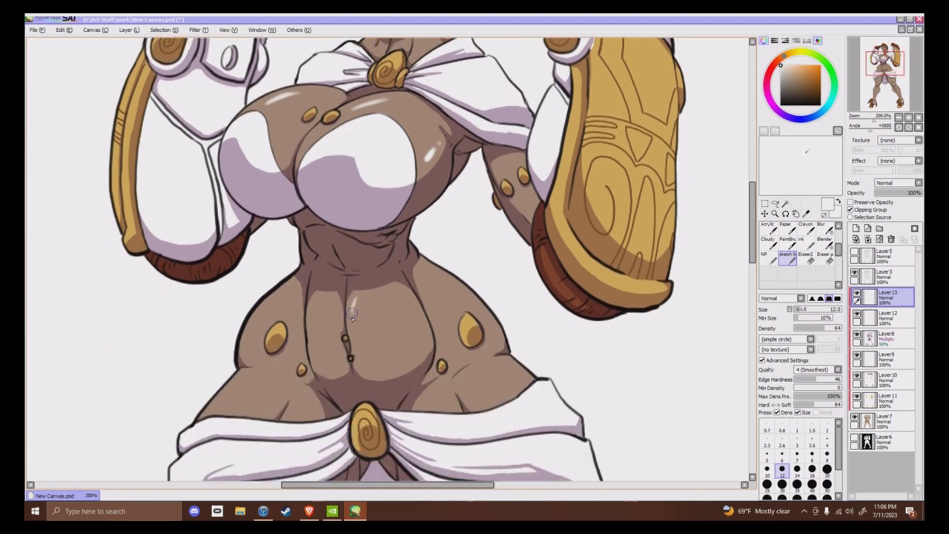
{"action": "left_click_drag", "start_coordinate": [422, 349], "coordinate": [405, 367]}
{"action": "left_click_drag", "start_coordinate": [273, 303], "coordinate": [245, 357]}
{"action": "left_click_drag", "start_coordinate": [436, 272], "coordinate": [523, 380]}
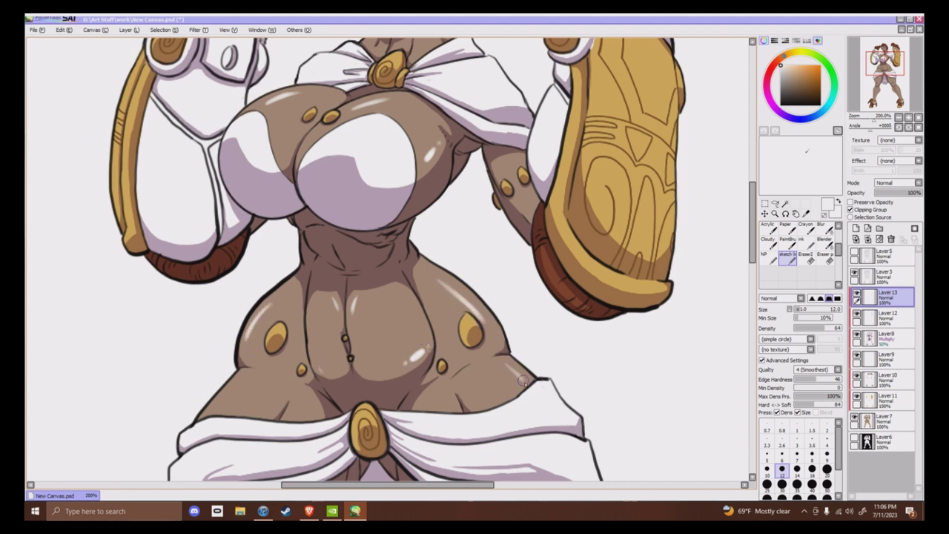
{"action": "left_click_drag", "start_coordinate": [238, 383], "coordinate": [220, 407]}
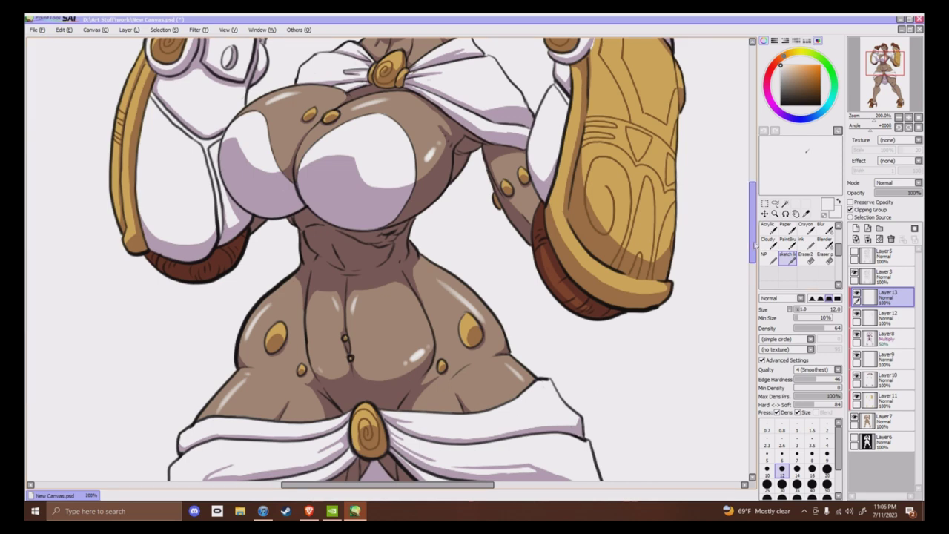
Paint soft white highlights along both thighs and on the knees
{"action": "scroll", "coordinate": [475, 304], "scroll_direction": "down", "scroll_amount": 5}
{"action": "mouse_move", "coordinate": [498, 236]}
{"action": "left_mouse_down"}
{"action": "mouse_move", "coordinate": [513, 297]}
{"action": "mouse_move", "coordinate": [570, 317]}
{"action": "left_mouse_up"}
{"action": "left_click_drag", "start_coordinate": [301, 248], "coordinate": [276, 300]}
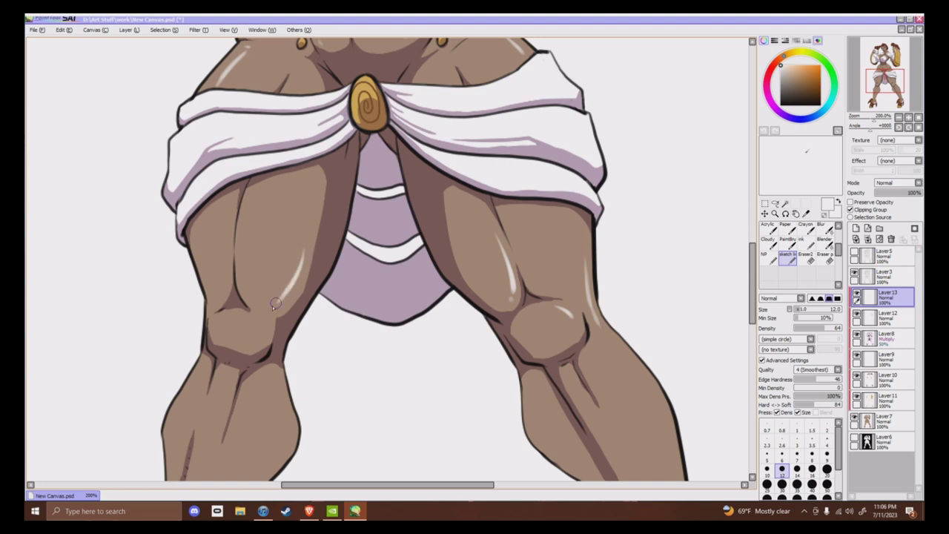
{"action": "mouse_move", "coordinate": [233, 260]}
{"action": "left_mouse_down"}
{"action": "mouse_move", "coordinate": [216, 298]}
{"action": "mouse_move", "coordinate": [263, 335]}
{"action": "left_mouse_up"}
Paint soft white highlights along the calves and shins of both lower legs
{"action": "scroll", "coordinate": [744, 258], "scroll_direction": "down", "scroll_amount": 3}
{"action": "mouse_move", "coordinate": [624, 243]}
{"action": "left_mouse_down"}
{"action": "mouse_move", "coordinate": [666, 308]}
{"action": "mouse_move", "coordinate": [675, 366]}
{"action": "left_mouse_up"}
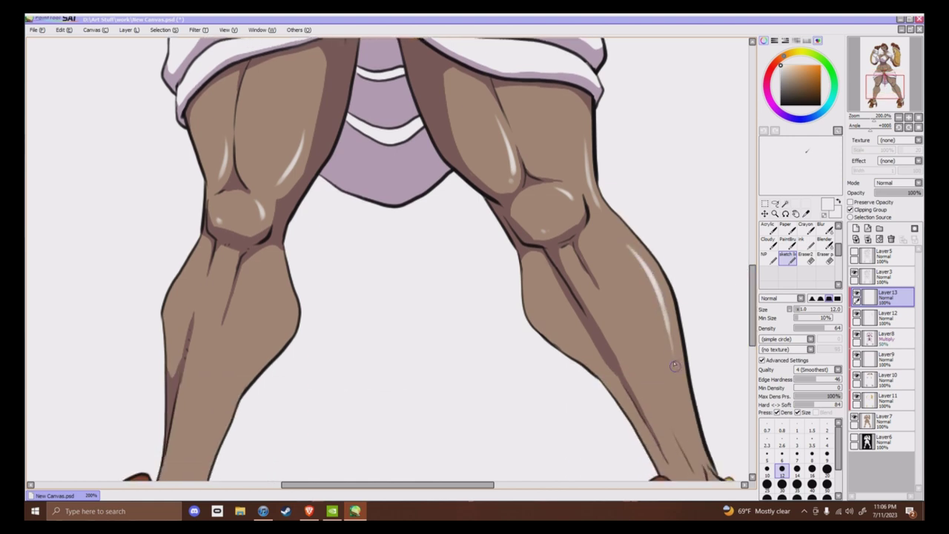
{"action": "left_click_drag", "start_coordinate": [542, 279], "coordinate": [548, 290]}
{"action": "mouse_move", "coordinate": [231, 259]}
{"action": "left_mouse_down"}
{"action": "mouse_move", "coordinate": [199, 272]}
{"action": "mouse_move", "coordinate": [194, 295]}
{"action": "left_mouse_up"}
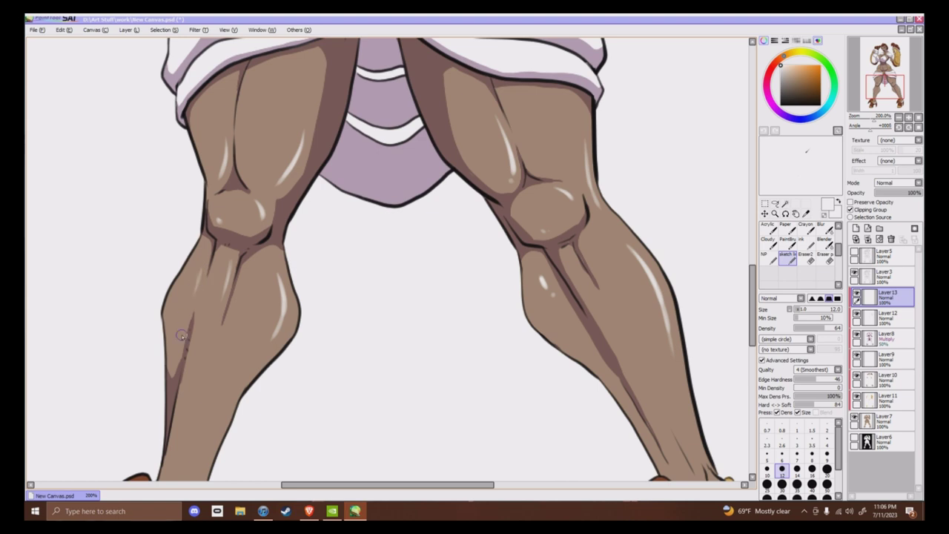
Switch to the size 8 Pen and add crisp white highlights to the golden toe cap of the shoe on the picture's left
{"action": "scroll", "coordinate": [717, 305], "scroll_direction": "down", "scroll_amount": 5}
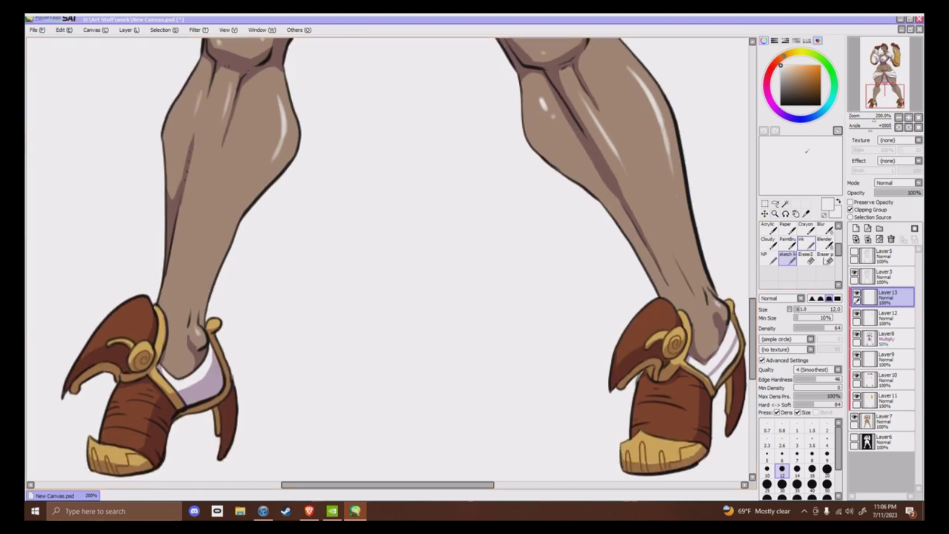
{"action": "key", "text": "n"}
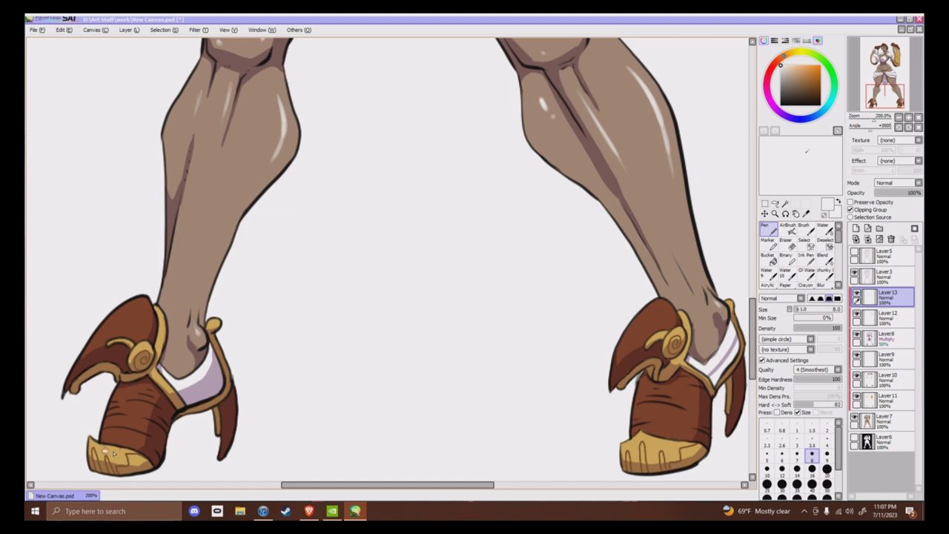
{"action": "left_click_drag", "start_coordinate": [114, 454], "coordinate": [134, 452]}
Set the pen size to 11 and paint white highlights on the waist brooch, the hip and chest studs, and the cape's brooch
{"action": "scroll", "coordinate": [756, 359], "scroll_direction": "up", "scroll_amount": 10}
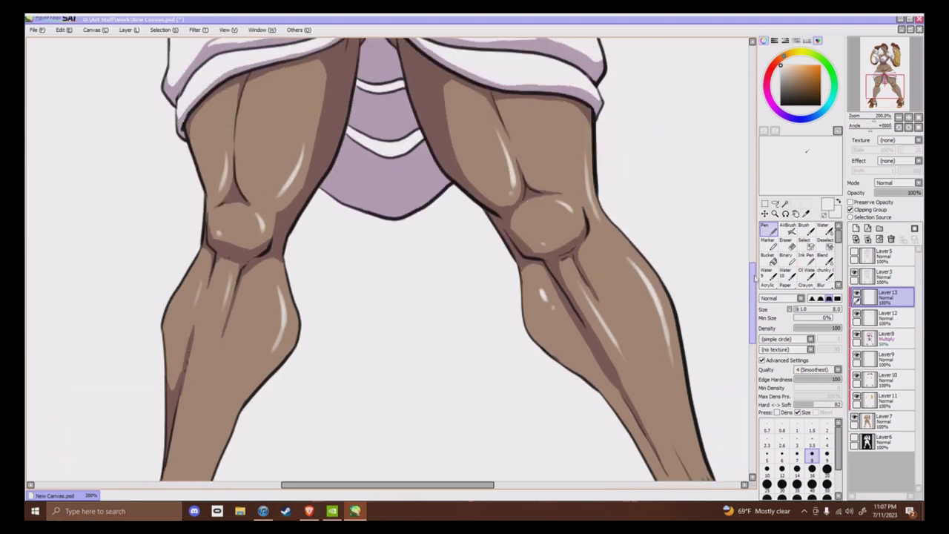
{"action": "key", "text": "ctrl+plus"}
{"action": "left_click", "coordinate": [802, 312]}
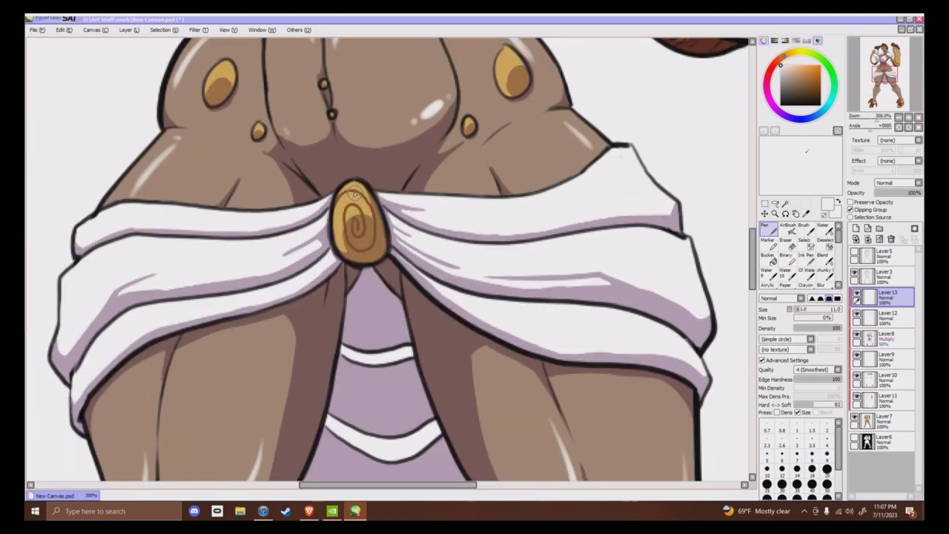
{"action": "left_click_drag", "start_coordinate": [352, 190], "coordinate": [372, 216]}
{"action": "scroll", "coordinate": [510, 134], "scroll_direction": "up", "scroll_amount": 2}
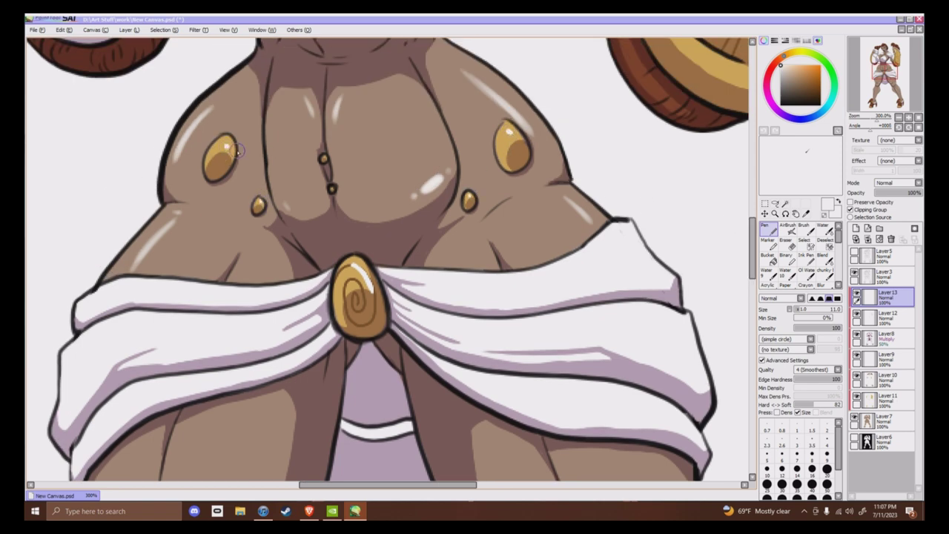
{"action": "scroll", "coordinate": [237, 151], "scroll_direction": "up", "scroll_amount": 8}
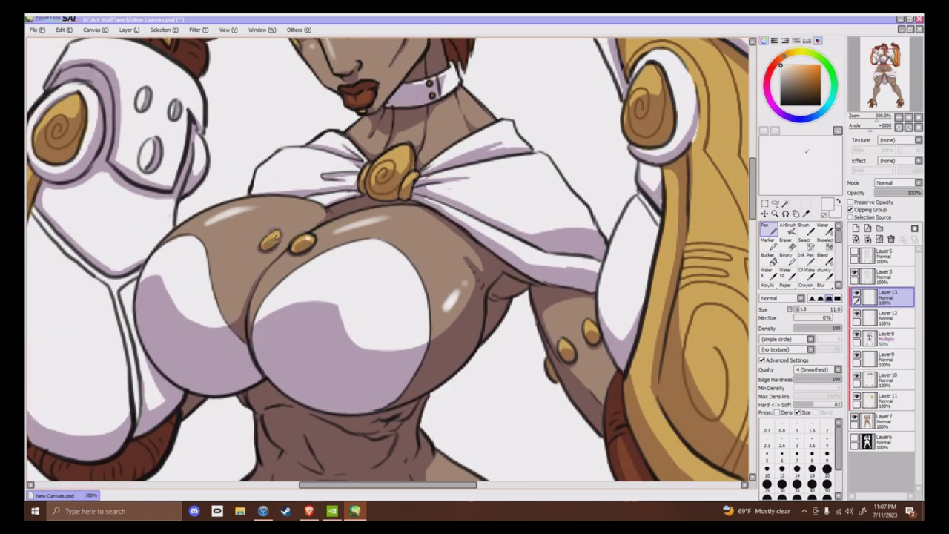
{"action": "left_click_drag", "start_coordinate": [401, 150], "coordinate": [409, 180]}
Paint a long white highlight with a dot above it along the golden gauntlet plate, and a small highlight on its gem
{"action": "left_click_drag", "start_coordinate": [384, 487], "coordinate": [452, 487]}
{"action": "left_click_drag", "start_coordinate": [519, 148], "coordinate": [524, 429]}
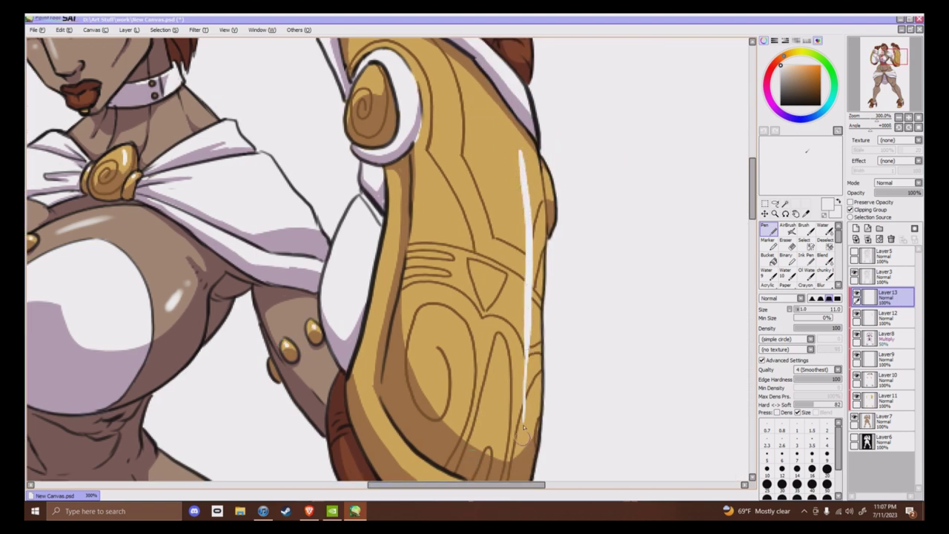
{"action": "left_click", "coordinate": [514, 138]}
{"action": "left_click_drag", "start_coordinate": [373, 69], "coordinate": [378, 90]}
Paint white highlights on the gem and golden band of the gauntlet on the picture's left, and along the inner golden rim of the other gauntlet
{"action": "left_click_drag", "start_coordinate": [751, 218], "coordinate": [751, 184]}
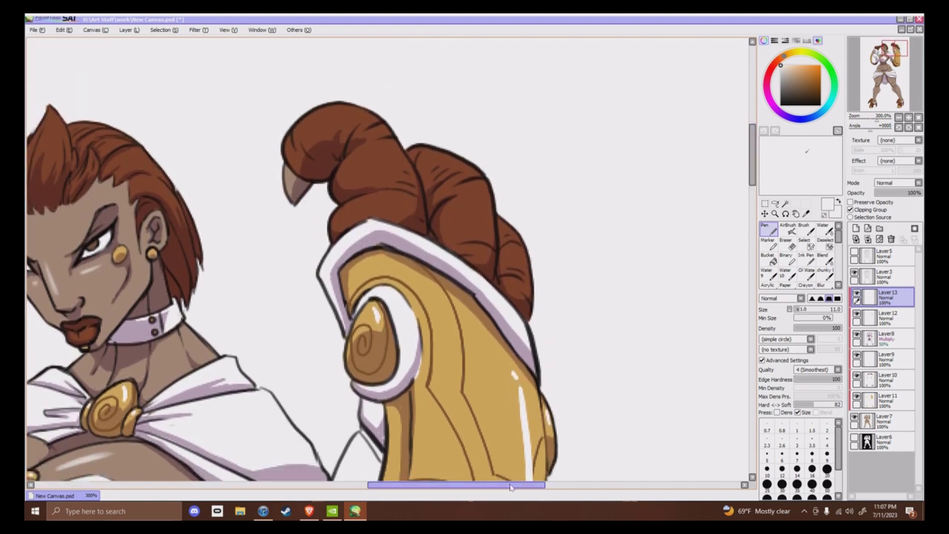
{"action": "left_click_drag", "start_coordinate": [511, 487], "coordinate": [390, 491]}
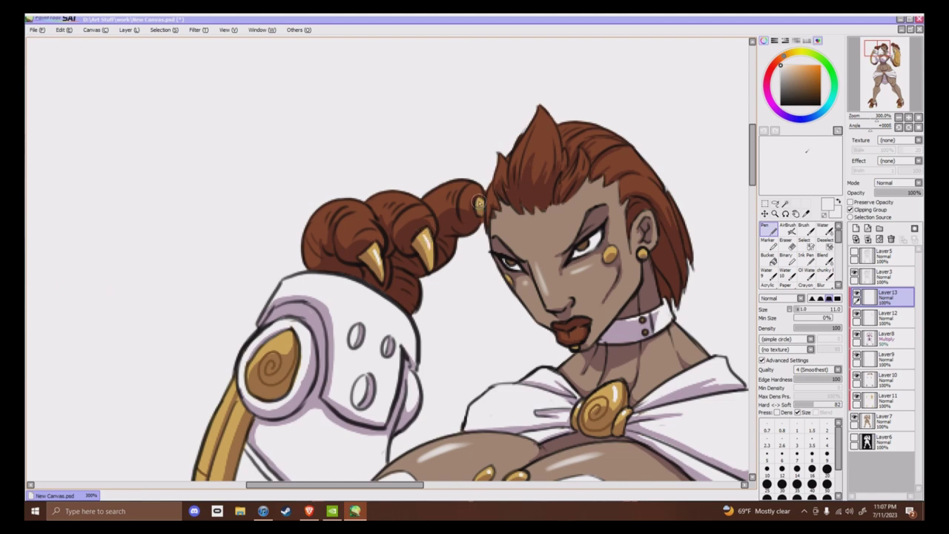
{"action": "left_click_drag", "start_coordinate": [287, 344], "coordinate": [260, 359]}
{"action": "mouse_move", "coordinate": [753, 175]}
{"action": "left_mouse_down"}
{"action": "mouse_move", "coordinate": [753, 221]}
{"action": "mouse_move", "coordinate": [753, 212]}
{"action": "left_mouse_up"}
{"action": "mouse_move", "coordinate": [236, 176]}
{"action": "left_mouse_down"}
{"action": "mouse_move", "coordinate": [213, 291]}
{"action": "mouse_move", "coordinate": [221, 406]}
{"action": "left_mouse_up"}
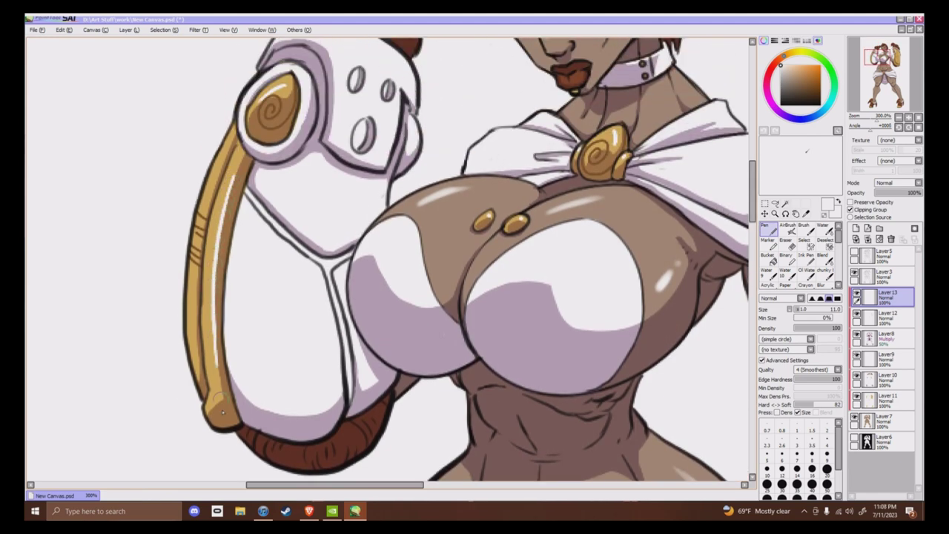
{"action": "left_click_drag", "start_coordinate": [419, 486], "coordinate": [521, 487]}
{"action": "mouse_move", "coordinate": [479, 178]}
{"action": "left_mouse_down"}
{"action": "mouse_move", "coordinate": [458, 312]}
{"action": "mouse_move", "coordinate": [461, 356]}
{"action": "mouse_move", "coordinate": [457, 324]}
{"action": "mouse_move", "coordinate": [452, 365]}
{"action": "mouse_move", "coordinate": [484, 428]}
{"action": "left_mouse_up"}
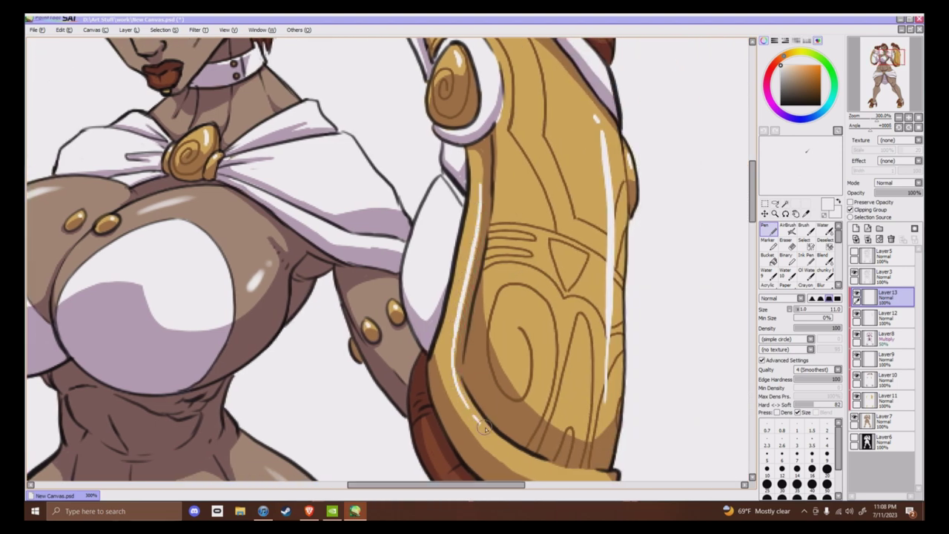
Sample the gauntlet's gold and paint the claw on the raised hand at the picture's right with it on Layer11
{"action": "right_click", "coordinate": [591, 199]}
{"action": "left_click", "coordinate": [889, 401]}
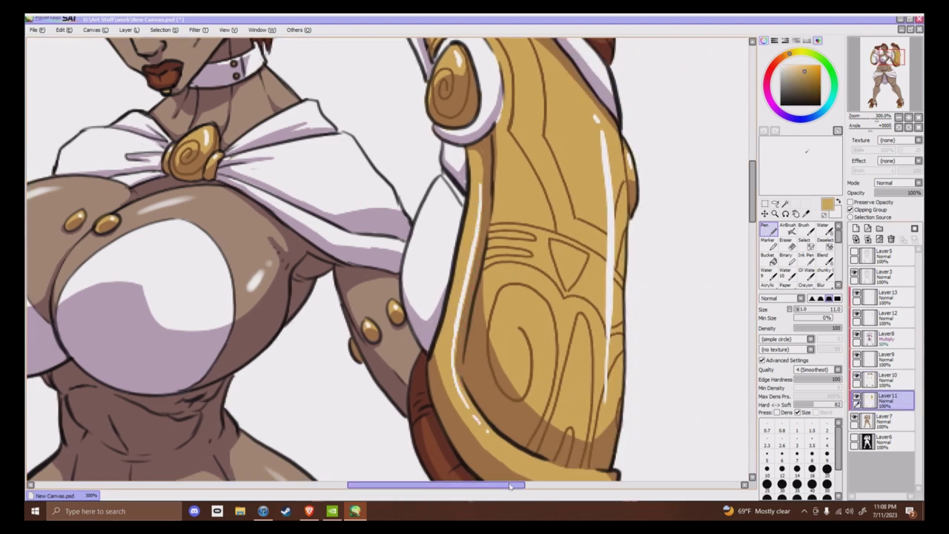
{"action": "left_click_drag", "start_coordinate": [510, 486], "coordinate": [494, 486]}
{"action": "left_click_drag", "start_coordinate": [753, 202], "coordinate": [754, 172]}
{"action": "mouse_move", "coordinate": [433, 124]}
{"action": "left_mouse_down"}
{"action": "mouse_move", "coordinate": [448, 136]}
{"action": "mouse_move", "coordinate": [446, 157]}
{"action": "left_mouse_up"}
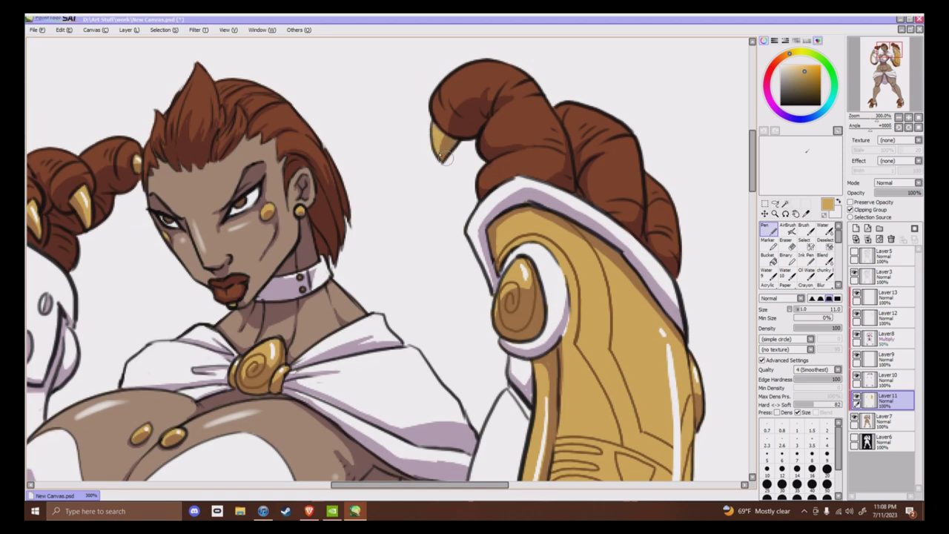
Pick white and paint the whites of both eyes on Layer3
{"action": "left_click", "coordinate": [886, 276]}
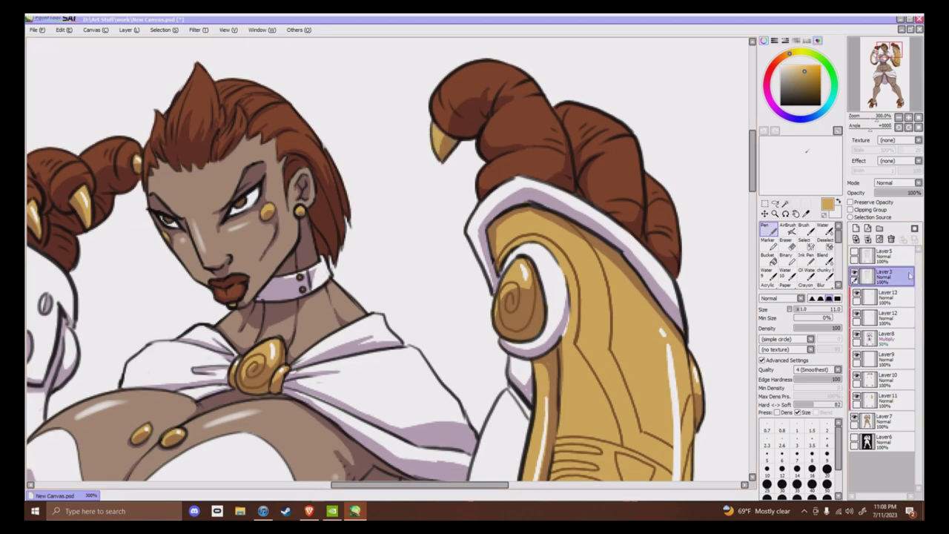
{"action": "left_click_drag", "start_coordinate": [792, 72], "coordinate": [724, 46]}
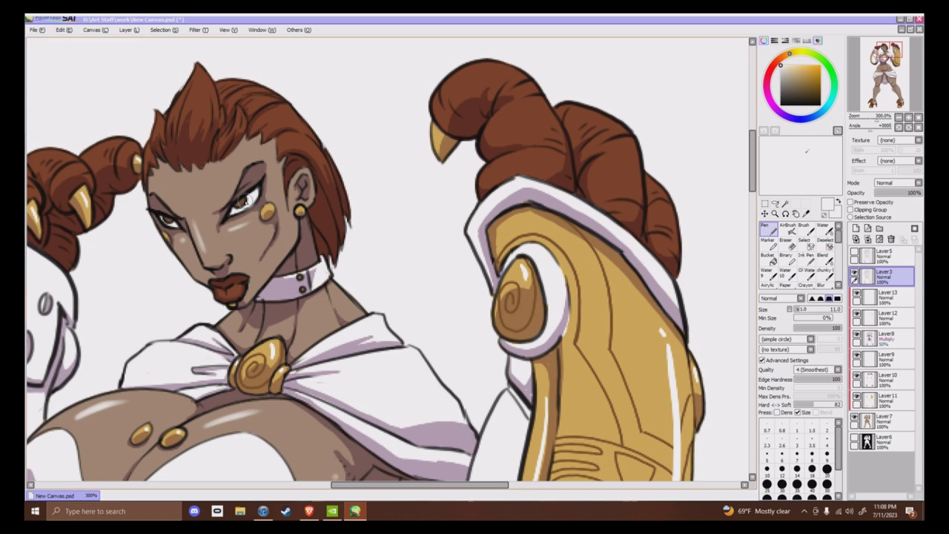
{"action": "left_click_drag", "start_coordinate": [166, 218], "coordinate": [175, 221]}
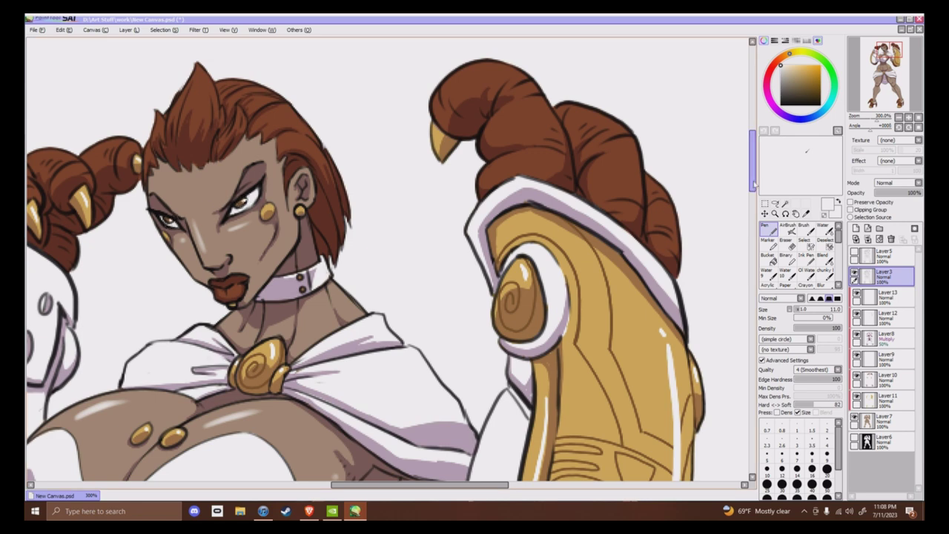
Copy the coloured figure from Layer7 onto a new layer and lower the copy's opacity to 18%
{"action": "left_click_drag", "start_coordinate": [752, 171], "coordinate": [747, 197]}
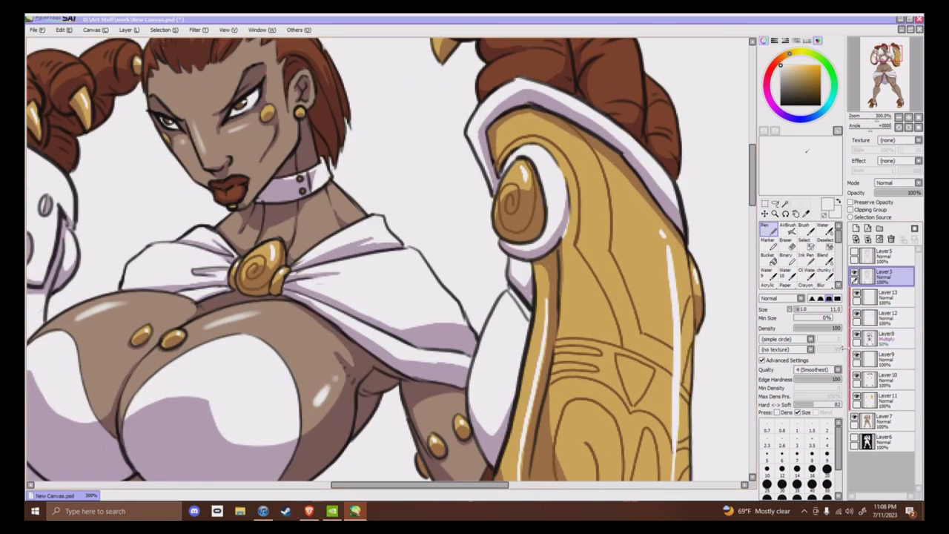
{"action": "left_click", "coordinate": [920, 119]}
{"action": "key", "text": "ctrl+plus"}
{"action": "key", "text": "ctrl+plus"}
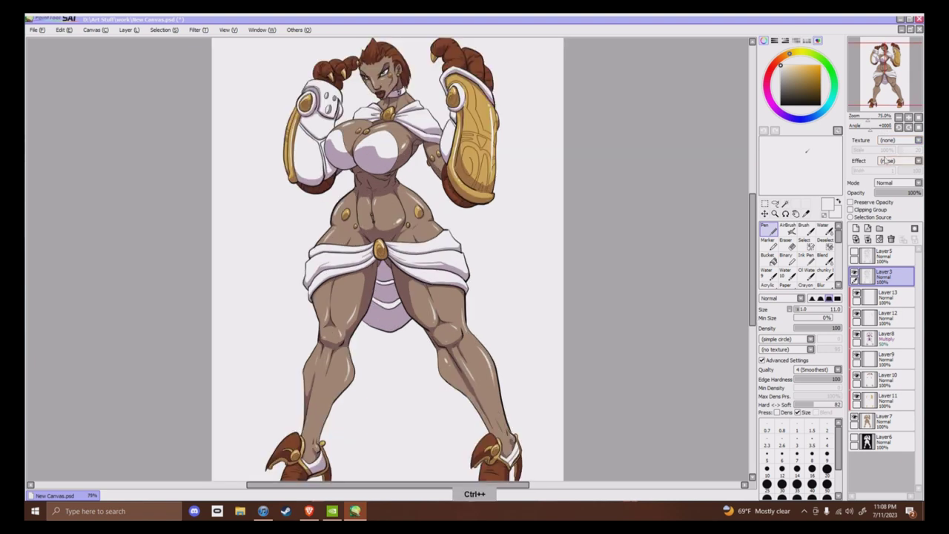
{"action": "left_click", "coordinate": [918, 118]}
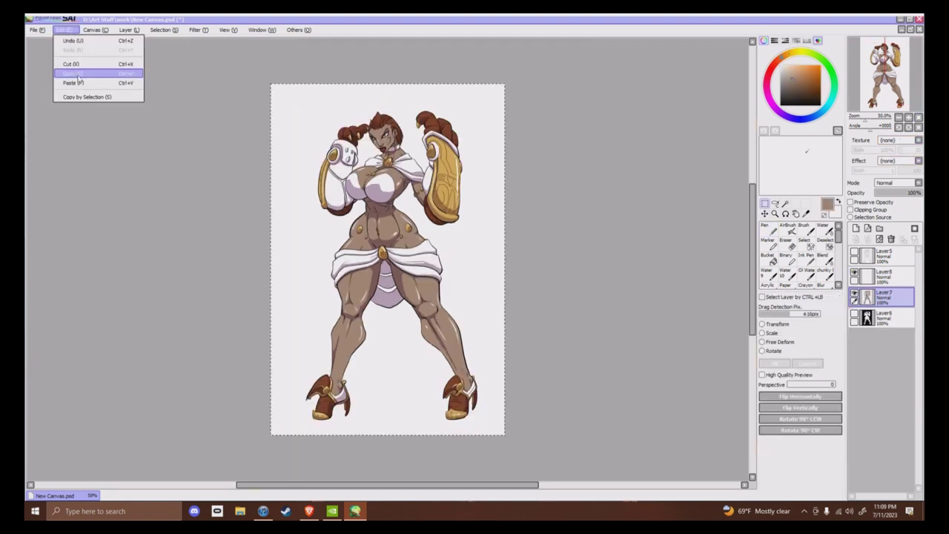
{"action": "left_click", "coordinate": [81, 74]}
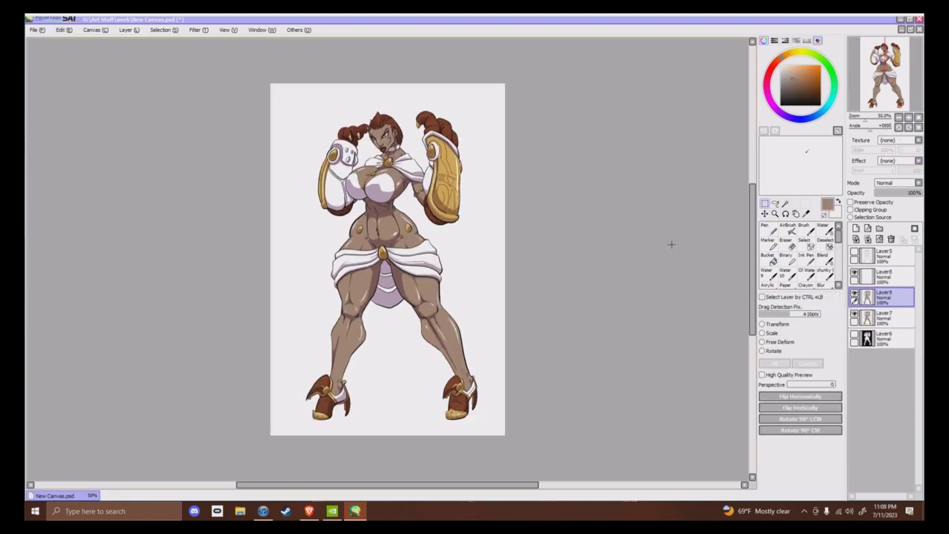
{"action": "left_click", "coordinate": [883, 194]}
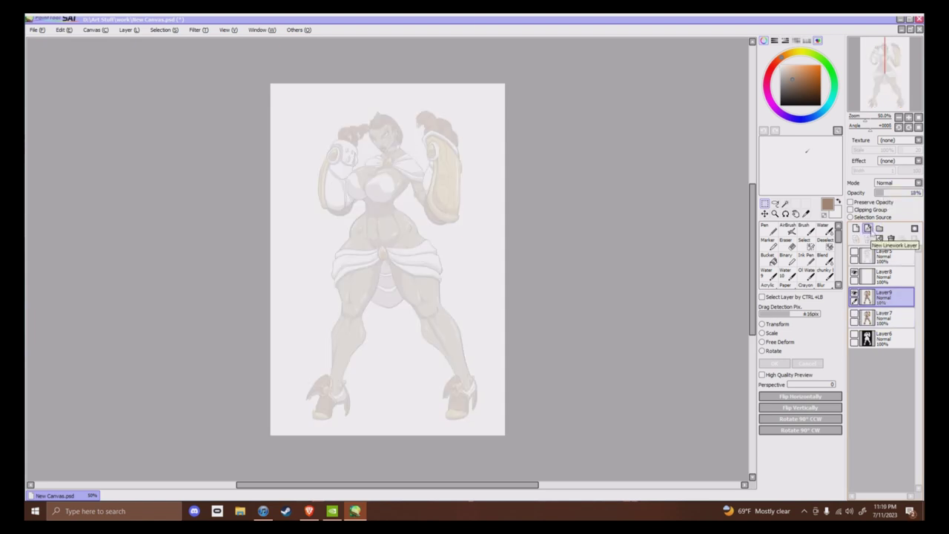
Show the helmet line art on Layer5 and make Layer8 the active layer
{"action": "key", "text": "ctrl+plus"}
{"action": "key", "text": "ctrl+plus"}
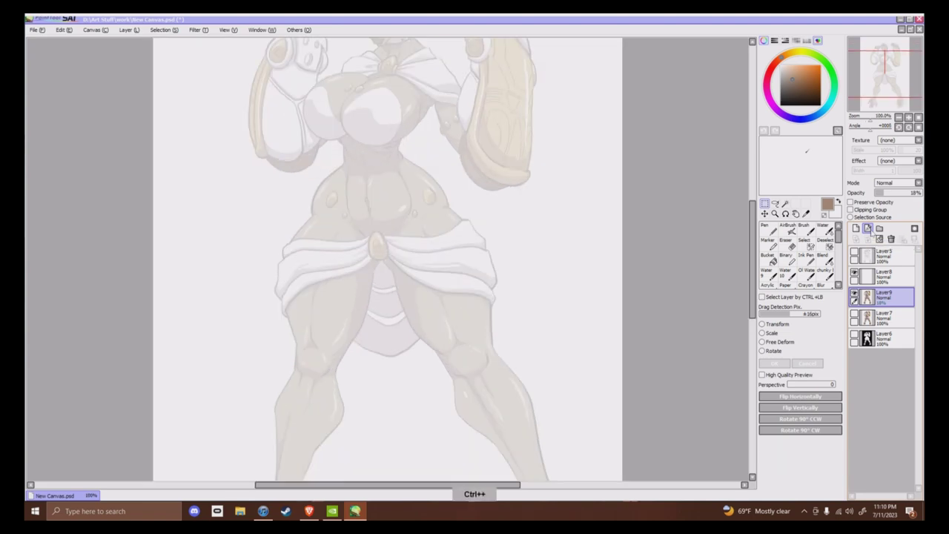
{"action": "left_click_drag", "start_coordinate": [753, 274], "coordinate": [753, 225]}
{"action": "key", "text": "ctrl+plus"}
{"action": "left_click", "coordinate": [855, 252]}
{"action": "left_click", "coordinate": [905, 280]}
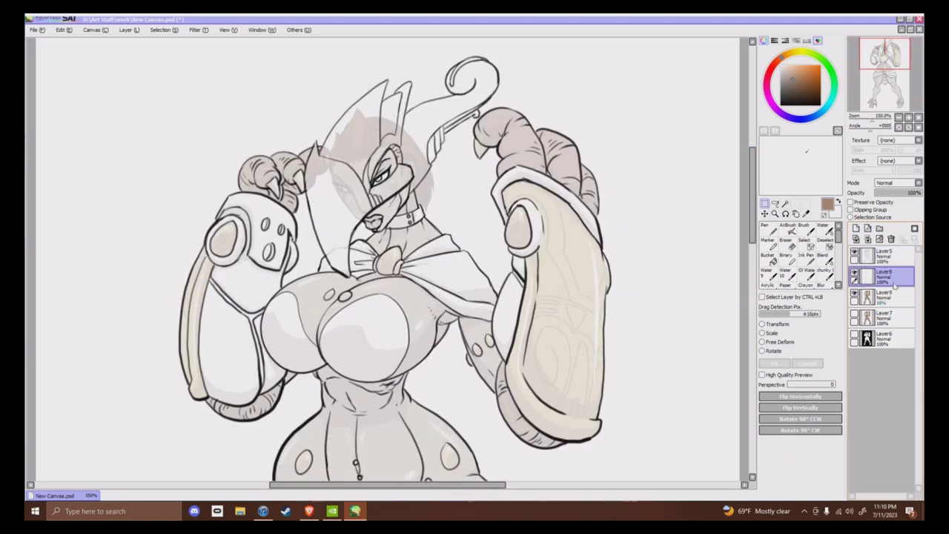
Use the Magic Wand on Layer5 to select the empty background areas around the helmet, arms and shoulders
{"action": "key", "text": "ctrl+plus"}
{"action": "key", "text": "ctrl+plus"}
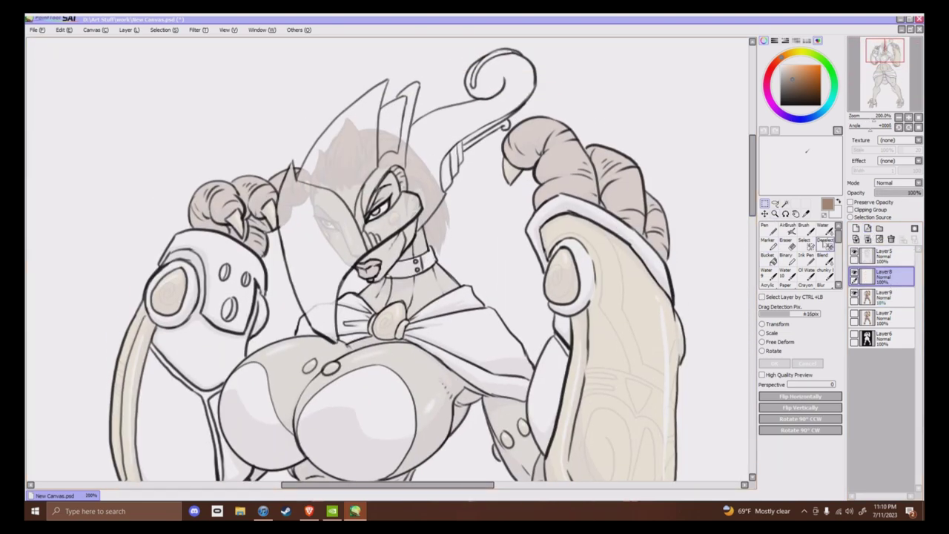
{"action": "left_click", "coordinate": [890, 256]}
{"action": "left_click", "coordinate": [786, 204]}
{"action": "left_click", "coordinate": [493, 223]}
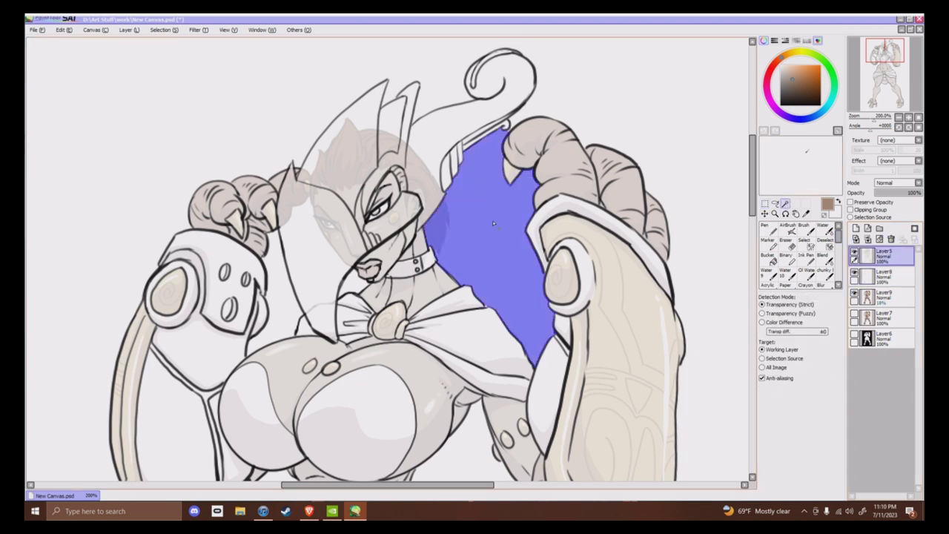
{"action": "left_click", "coordinate": [573, 102]}
{"action": "left_click", "coordinate": [282, 281]}
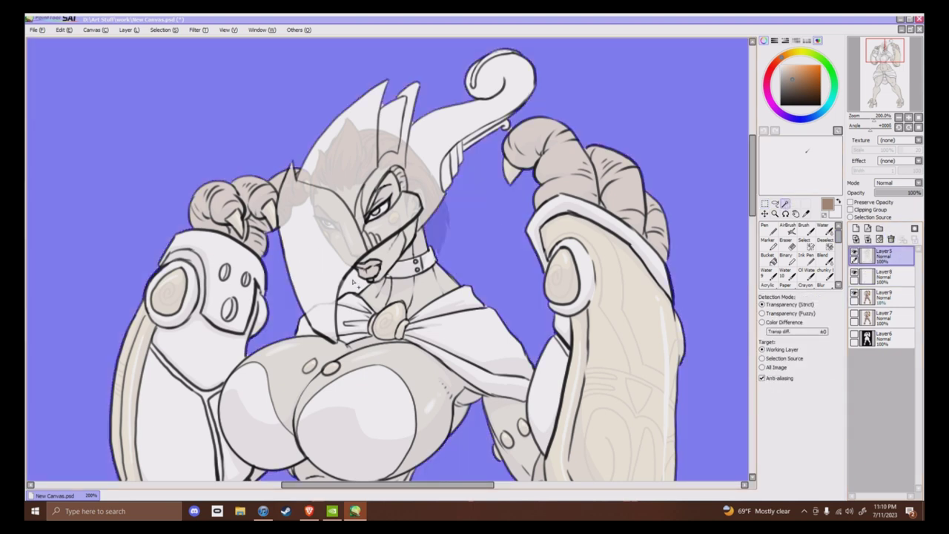
{"action": "left_click", "coordinate": [354, 281]}
Fill the selected background with black on a new layer above Layer6
{"action": "left_click", "coordinate": [855, 334]}
{"action": "left_click", "coordinate": [887, 338]}
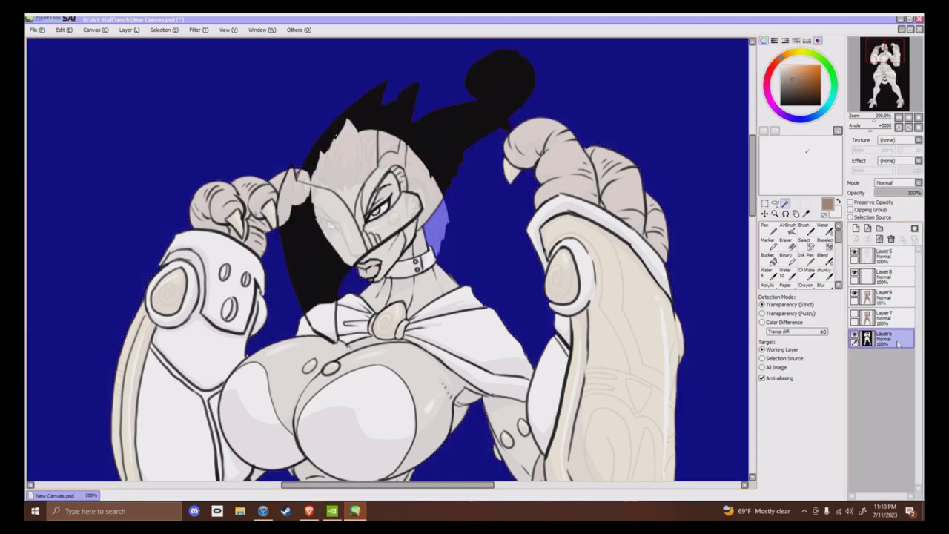
{"action": "left_click", "coordinate": [768, 255]}
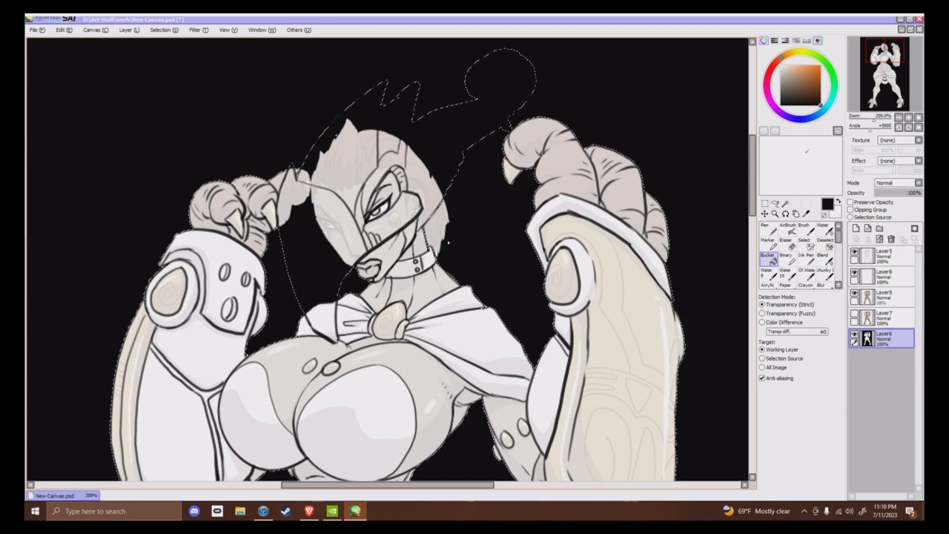
{"action": "left_click", "coordinate": [856, 228]}
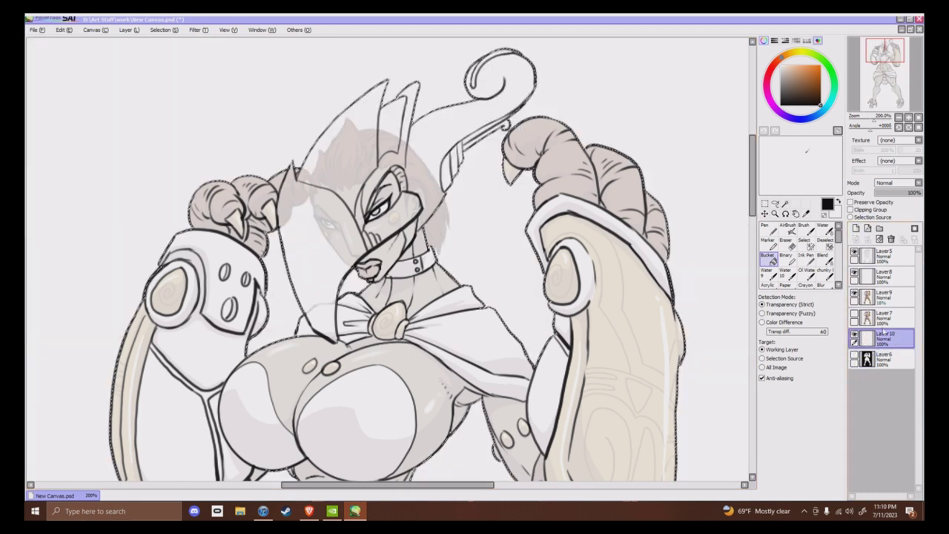
{"action": "left_click", "coordinate": [518, 271]}
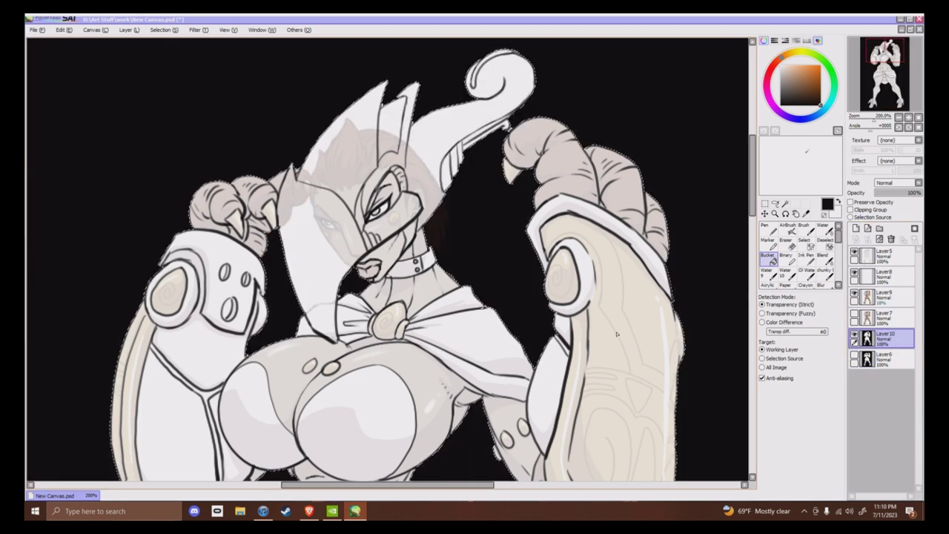
{"action": "key", "text": "ctrl+t"}
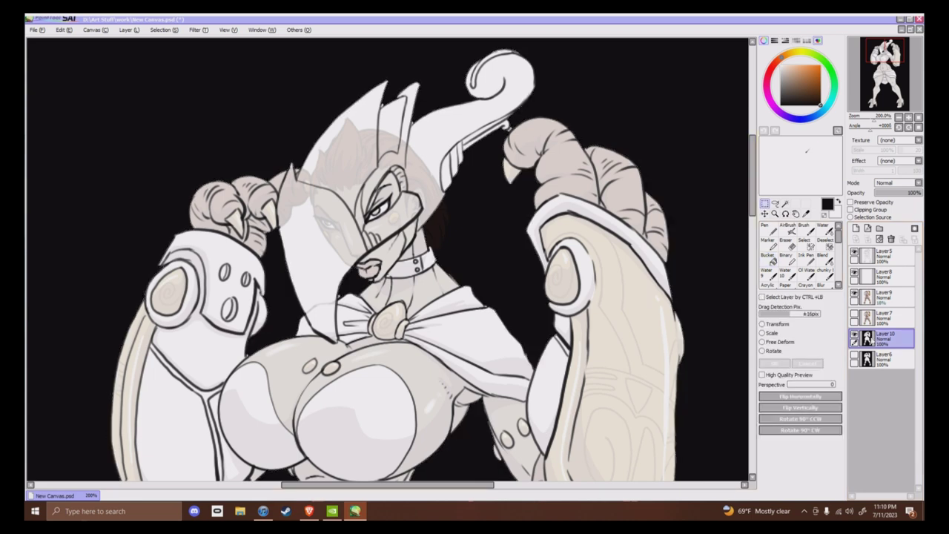
Activate Layer8, briefly show Layer7 to sample the brown skin colour, and switch to the Pen
{"action": "left_click", "coordinate": [879, 358], "text": "shift"}
{"action": "left_click", "coordinate": [894, 276]}
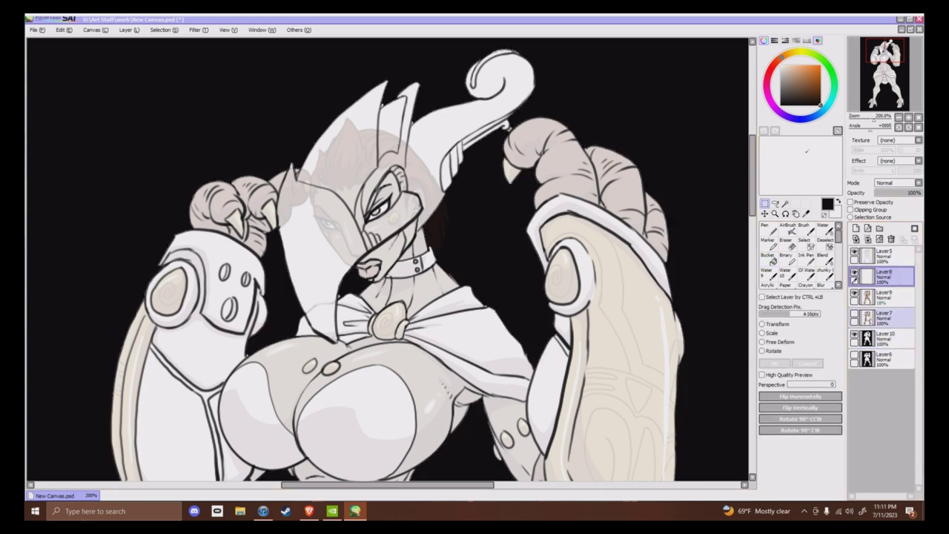
{"action": "left_click", "coordinate": [855, 314]}
{"action": "right_click", "coordinate": [425, 289]}
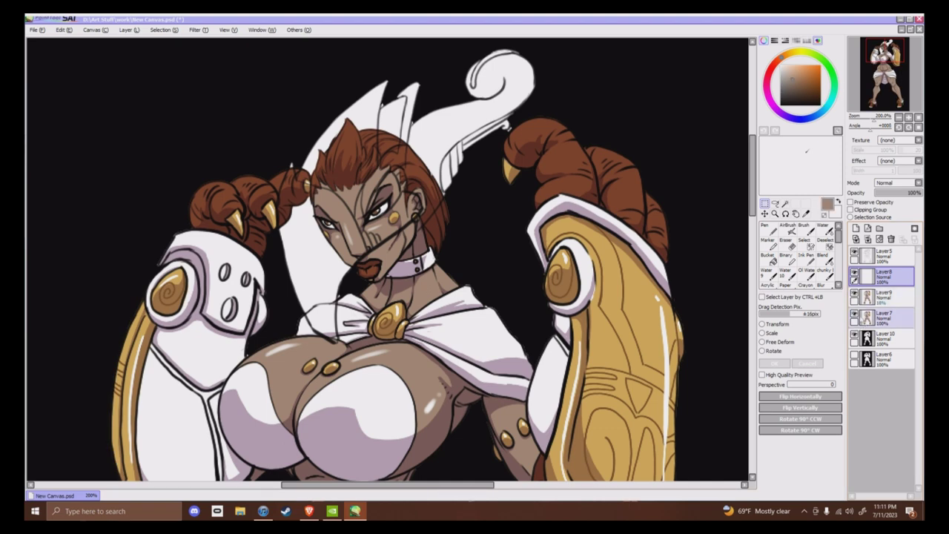
{"action": "left_click", "coordinate": [854, 314]}
{"action": "left_click", "coordinate": [768, 231]}
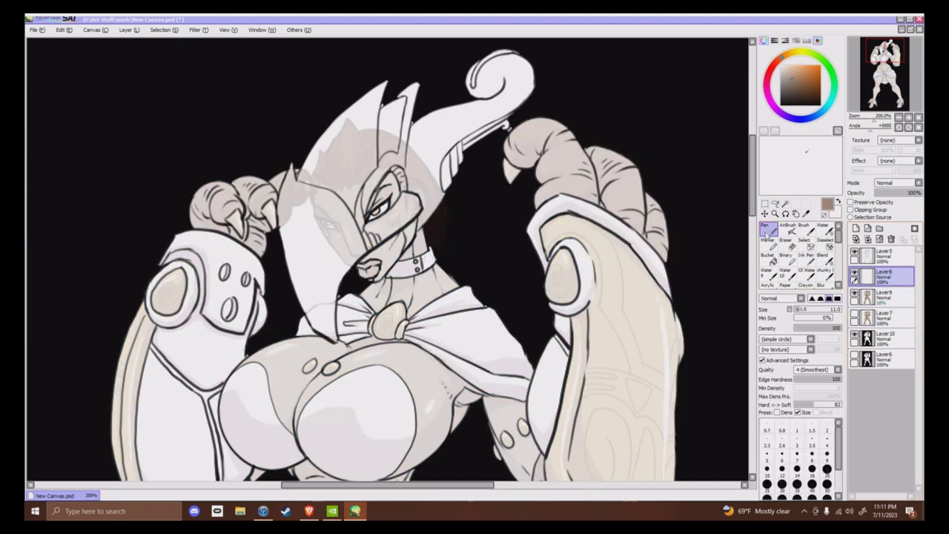
Fill the helmet's large front crest with brown using the size 11 Pen on Layer8, and erase the overflow along its outer edge
{"action": "key", "text": "ctrl+plus"}
{"action": "left_click_drag", "start_coordinate": [751, 185], "coordinate": [752, 172]}
{"action": "mouse_move", "coordinate": [349, 74]}
{"action": "left_mouse_down"}
{"action": "mouse_move", "coordinate": [339, 111]}
{"action": "mouse_move", "coordinate": [376, 67]}
{"action": "left_mouse_up"}
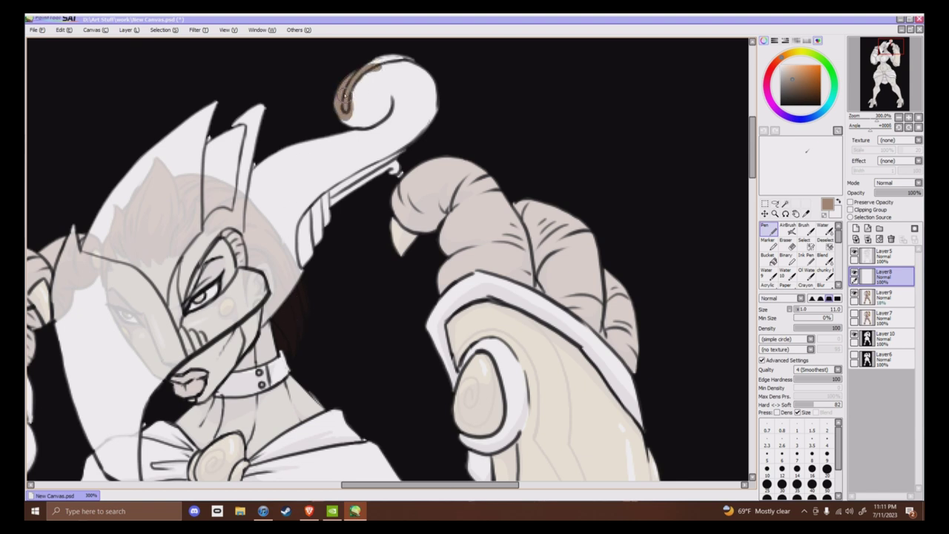
{"action": "key", "text": "ctrl+z"}
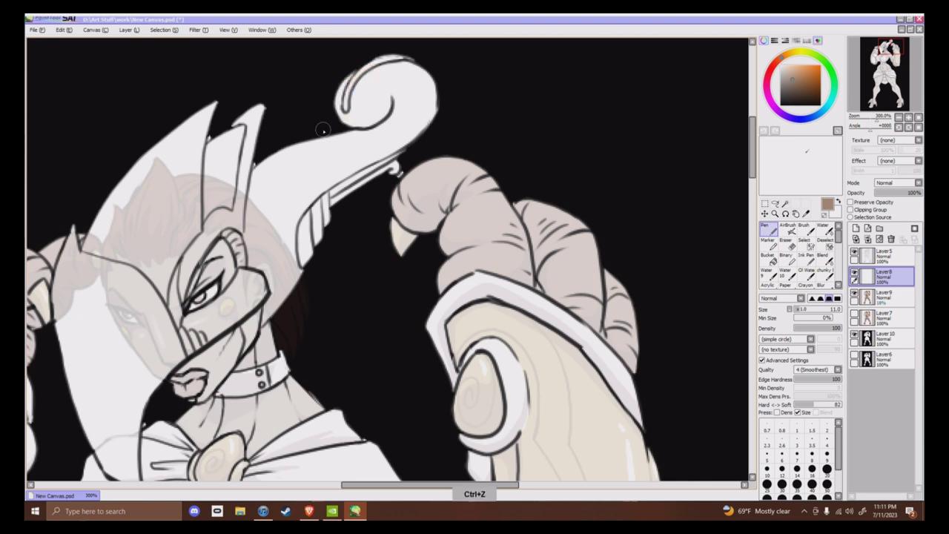
{"action": "mouse_move", "coordinate": [94, 226]}
{"action": "left_mouse_down"}
{"action": "mouse_move", "coordinate": [159, 178]}
{"action": "mouse_move", "coordinate": [148, 223]}
{"action": "left_mouse_up"}
{"action": "mouse_move", "coordinate": [223, 89]}
{"action": "left_mouse_down"}
{"action": "mouse_move", "coordinate": [122, 185]}
{"action": "mouse_move", "coordinate": [127, 192]}
{"action": "mouse_move", "coordinate": [213, 106]}
{"action": "mouse_move", "coordinate": [196, 155]}
{"action": "mouse_move", "coordinate": [198, 218]}
{"action": "mouse_move", "coordinate": [175, 196]}
{"action": "mouse_move", "coordinate": [162, 198]}
{"action": "mouse_move", "coordinate": [140, 264]}
{"action": "mouse_move", "coordinate": [151, 263]}
{"action": "mouse_move", "coordinate": [159, 295]}
{"action": "mouse_move", "coordinate": [139, 271]}
{"action": "mouse_move", "coordinate": [165, 301]}
{"action": "mouse_move", "coordinate": [175, 246]}
{"action": "mouse_move", "coordinate": [159, 261]}
{"action": "mouse_move", "coordinate": [102, 252]}
{"action": "left_mouse_up"}
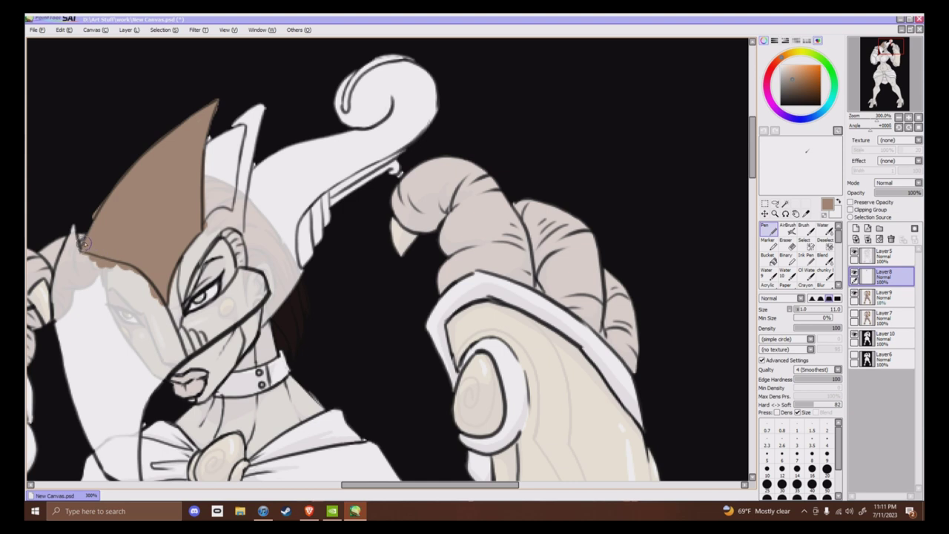
{"action": "left_click", "coordinate": [787, 245]}
{"action": "left_click_drag", "start_coordinate": [111, 194], "coordinate": [89, 222]}
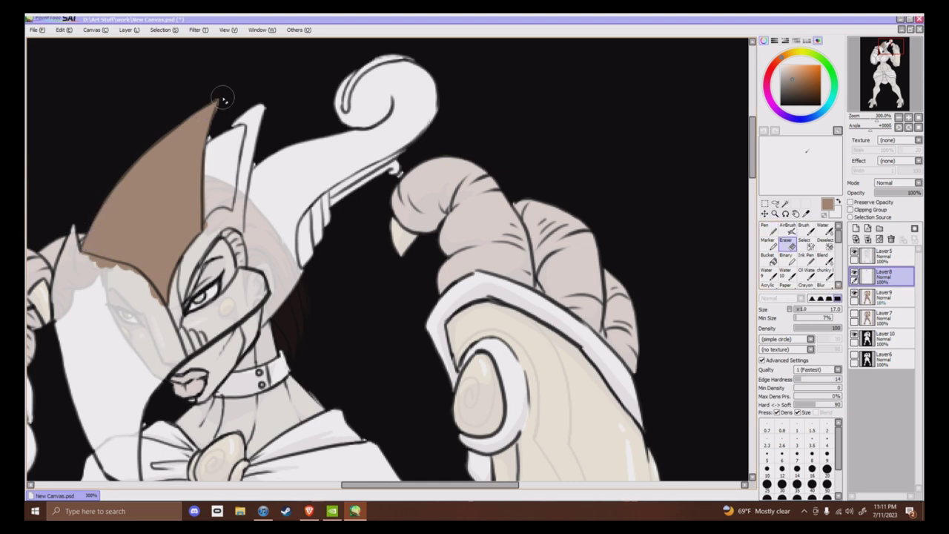
{"action": "left_click_drag", "start_coordinate": [222, 98], "coordinate": [211, 148]}
Fill the helmet's smaller pointed crests and brow band with brown on Layer8, and erase the overflow along the large crest's lower edge
{"action": "key", "text": "n"}
{"action": "mouse_move", "coordinate": [202, 149]}
{"action": "left_mouse_down"}
{"action": "mouse_move", "coordinate": [260, 106]}
{"action": "mouse_move", "coordinate": [244, 116]}
{"action": "mouse_move", "coordinate": [258, 117]}
{"action": "mouse_move", "coordinate": [251, 139]}
{"action": "mouse_move", "coordinate": [250, 123]}
{"action": "mouse_move", "coordinate": [258, 115]}
{"action": "mouse_move", "coordinate": [242, 223]}
{"action": "mouse_move", "coordinate": [230, 139]}
{"action": "mouse_move", "coordinate": [210, 170]}
{"action": "mouse_move", "coordinate": [221, 209]}
{"action": "left_mouse_up"}
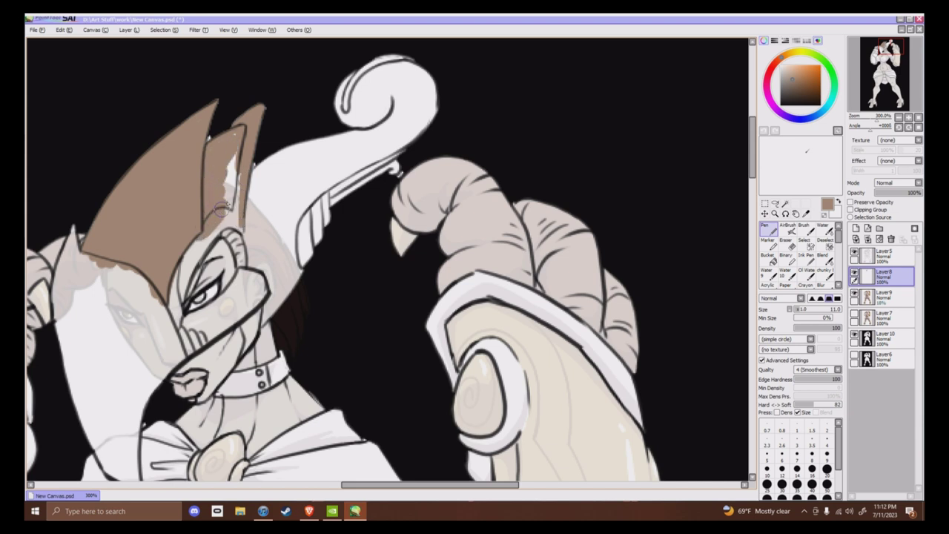
{"action": "mouse_move", "coordinate": [187, 272]}
{"action": "left_mouse_down"}
{"action": "mouse_move", "coordinate": [180, 295]}
{"action": "mouse_move", "coordinate": [199, 244]}
{"action": "mouse_move", "coordinate": [192, 261]}
{"action": "left_mouse_up"}
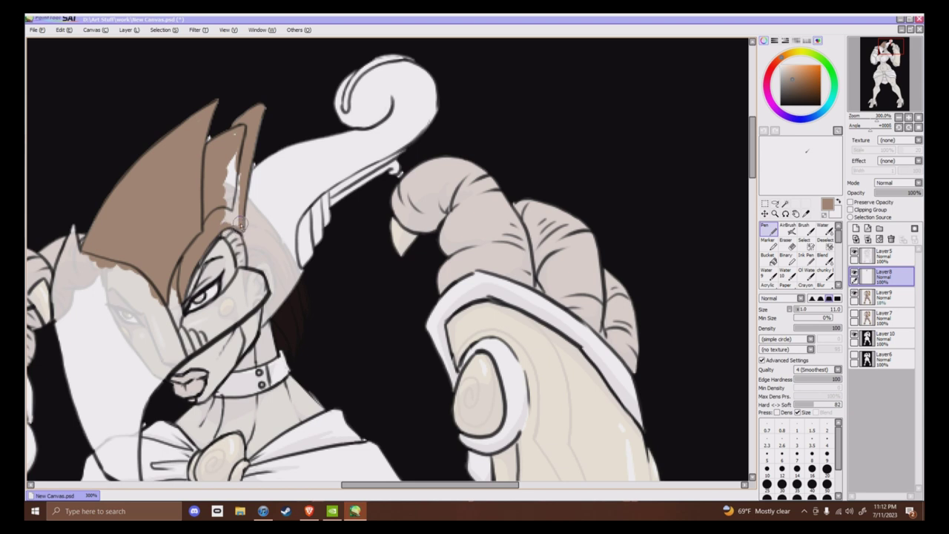
{"action": "mouse_move", "coordinate": [232, 210]}
{"action": "left_mouse_down"}
{"action": "mouse_move", "coordinate": [233, 171]}
{"action": "mouse_move", "coordinate": [222, 215]}
{"action": "left_mouse_up"}
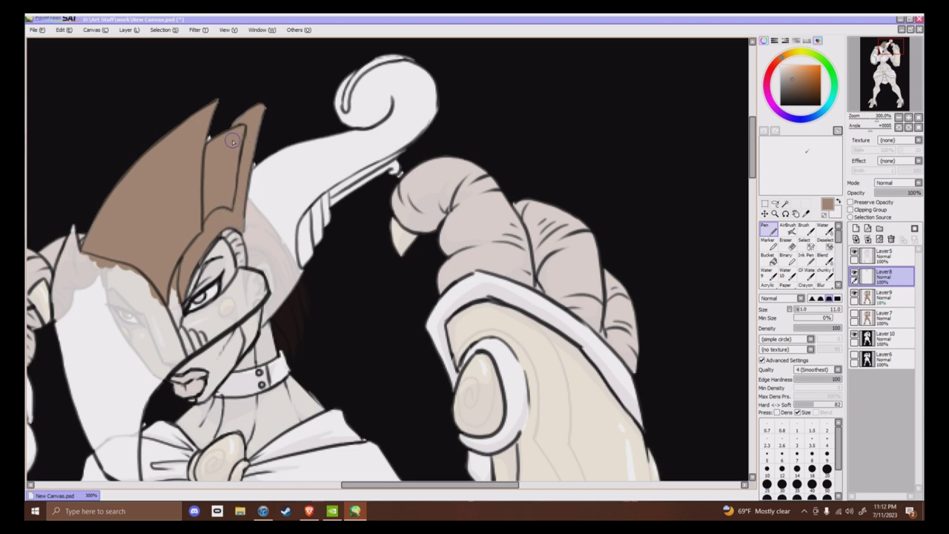
{"action": "mouse_move", "coordinate": [174, 276]}
{"action": "left_mouse_down"}
{"action": "mouse_move", "coordinate": [177, 323]}
{"action": "mouse_move", "coordinate": [178, 307]}
{"action": "left_mouse_up"}
{"action": "key", "text": "e"}
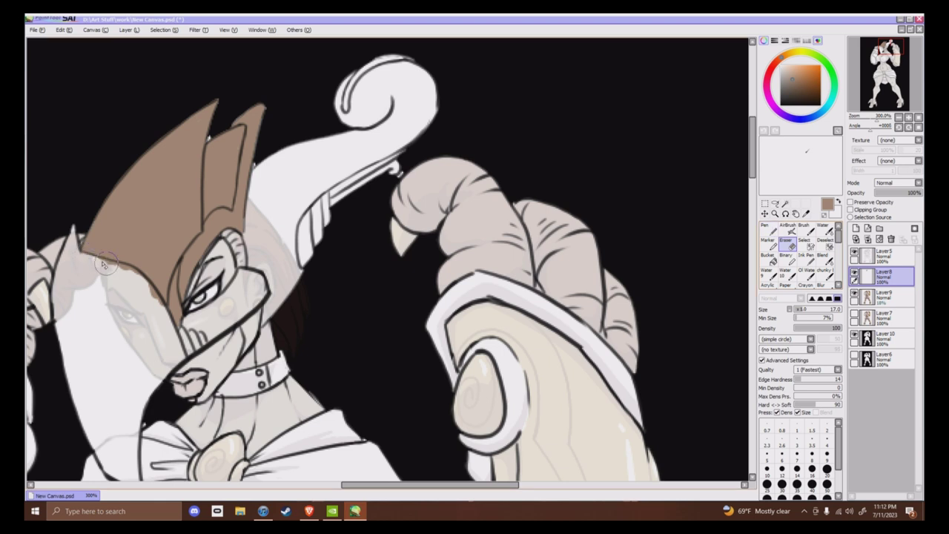
{"action": "mouse_move", "coordinate": [105, 263]}
{"action": "left_mouse_down"}
{"action": "mouse_move", "coordinate": [150, 282]}
{"action": "mouse_move", "coordinate": [168, 325]}
{"action": "mouse_move", "coordinate": [189, 322]}
{"action": "mouse_move", "coordinate": [244, 272]}
{"action": "left_mouse_up"}
Fill the helmet's cheek guard below the eye and down the jaw with the brown Pen on Layer8
{"action": "key", "text": "n"}
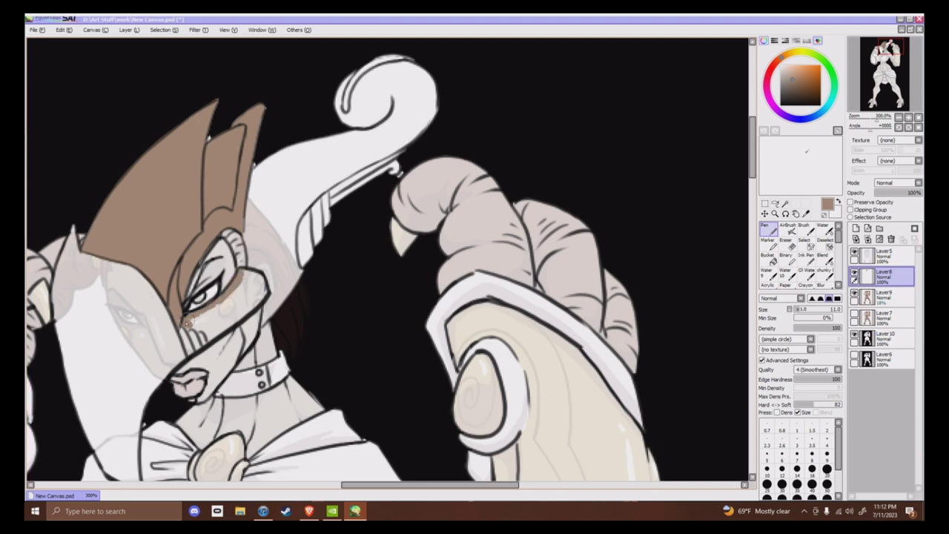
{"action": "mouse_move", "coordinate": [197, 329]}
{"action": "left_mouse_down"}
{"action": "mouse_move", "coordinate": [239, 297]}
{"action": "mouse_move", "coordinate": [202, 326]}
{"action": "mouse_move", "coordinate": [210, 339]}
{"action": "mouse_move", "coordinate": [245, 301]}
{"action": "mouse_move", "coordinate": [241, 274]}
{"action": "mouse_move", "coordinate": [258, 295]}
{"action": "left_mouse_up"}
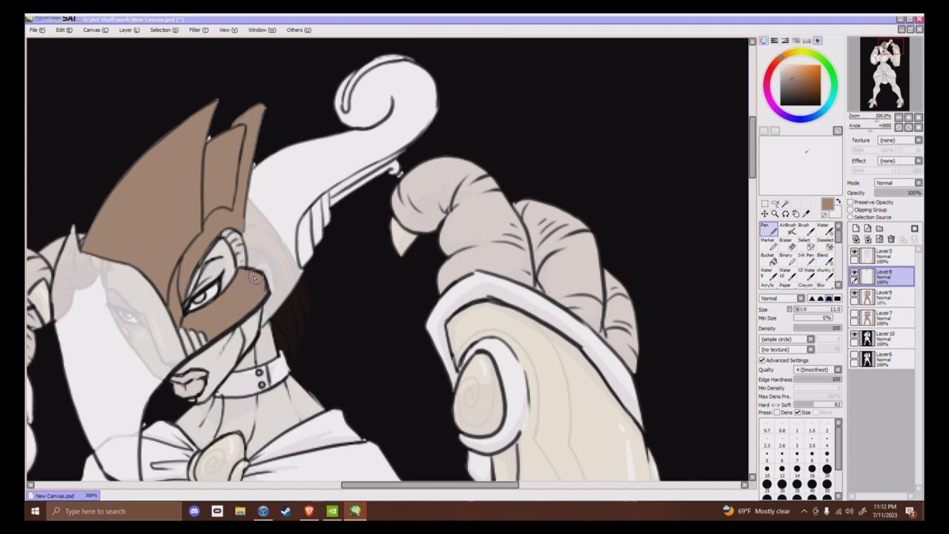
{"action": "left_click_drag", "start_coordinate": [242, 326], "coordinate": [253, 328]}
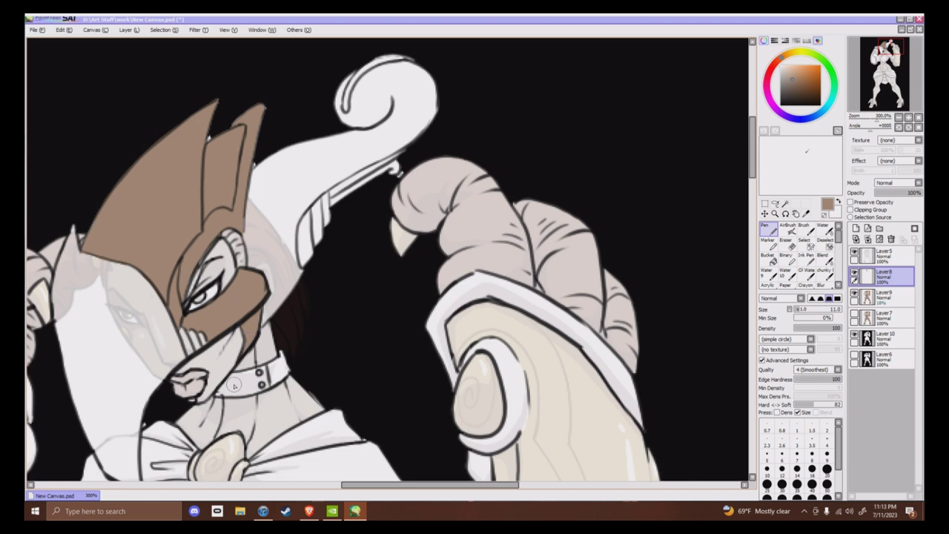
Hide the black Layer10 and turn Layer8's brown fill white by setting Luminescence to +100 with Hue and Saturation
{"action": "left_click", "coordinate": [854, 338]}
{"action": "left_click_drag", "start_coordinate": [502, 485], "coordinate": [463, 482]}
{"action": "left_click", "coordinate": [199, 30]}
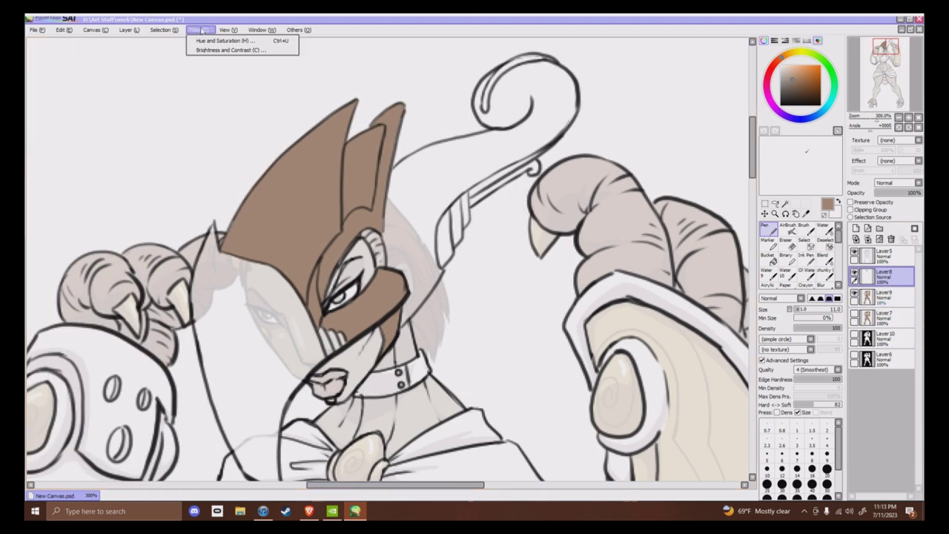
{"action": "left_click", "coordinate": [244, 40]}
{"action": "left_click_drag", "start_coordinate": [654, 271], "coordinate": [731, 271]}
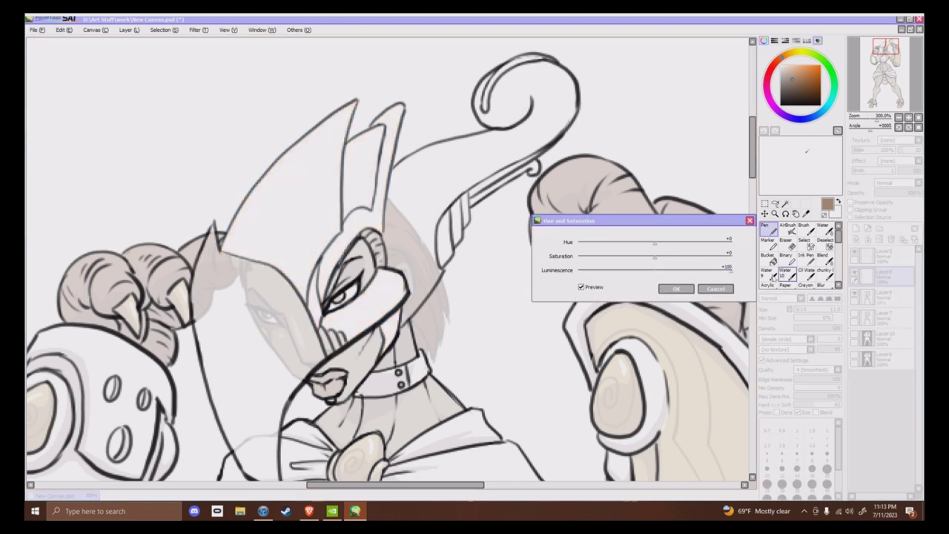
{"action": "left_click", "coordinate": [687, 288]}
Add a layer above Layer9, sample gold from Layer7's arm armour, and fill the helmet's long beak-shaped faceplate down to its tip
{"action": "left_click", "coordinate": [884, 296]}
{"action": "left_click", "coordinate": [856, 228]}
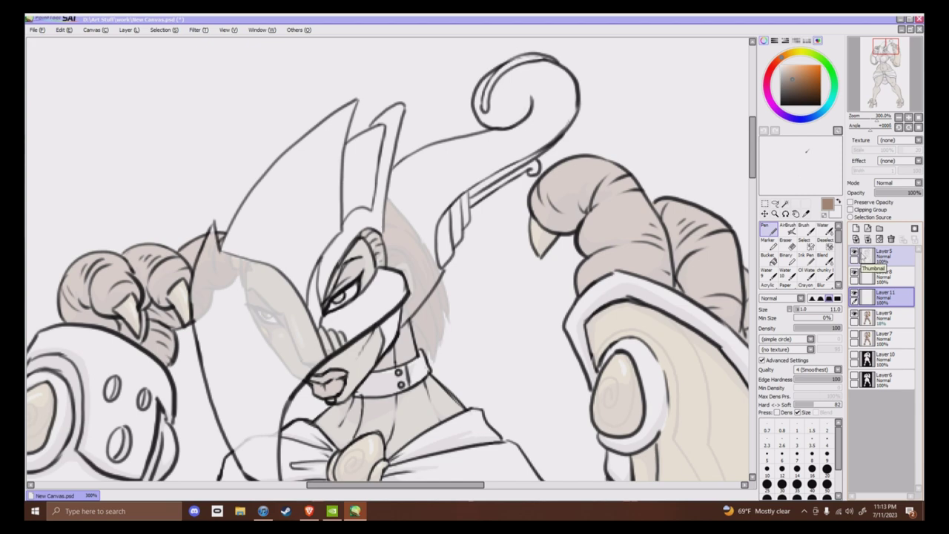
{"action": "left_click", "coordinate": [854, 334]}
{"action": "right_click", "coordinate": [625, 319]}
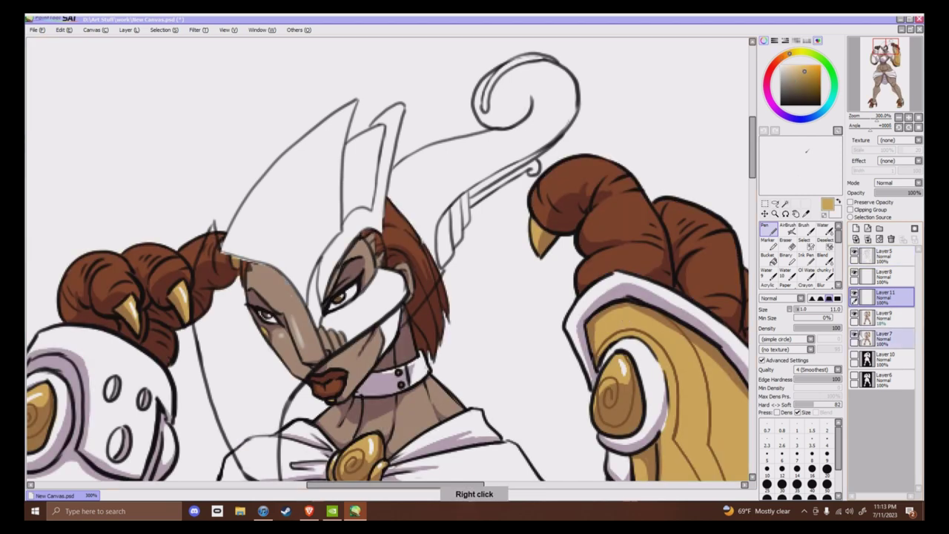
{"action": "left_click", "coordinate": [854, 335]}
{"action": "mouse_move", "coordinate": [212, 225]}
{"action": "left_mouse_down"}
{"action": "mouse_move", "coordinate": [209, 282]}
{"action": "mouse_move", "coordinate": [217, 260]}
{"action": "mouse_move", "coordinate": [252, 243]}
{"action": "mouse_move", "coordinate": [252, 280]}
{"action": "mouse_move", "coordinate": [291, 279]}
{"action": "mouse_move", "coordinate": [206, 257]}
{"action": "mouse_move", "coordinate": [194, 287]}
{"action": "mouse_move", "coordinate": [201, 320]}
{"action": "mouse_move", "coordinate": [200, 263]}
{"action": "mouse_move", "coordinate": [207, 299]}
{"action": "mouse_move", "coordinate": [244, 342]}
{"action": "mouse_move", "coordinate": [264, 311]}
{"action": "mouse_move", "coordinate": [285, 325]}
{"action": "mouse_move", "coordinate": [287, 286]}
{"action": "mouse_move", "coordinate": [313, 347]}
{"action": "mouse_move", "coordinate": [238, 338]}
{"action": "mouse_move", "coordinate": [208, 372]}
{"action": "mouse_move", "coordinate": [231, 434]}
{"action": "mouse_move", "coordinate": [253, 441]}
{"action": "mouse_move", "coordinate": [270, 431]}
{"action": "mouse_move", "coordinate": [310, 324]}
{"action": "left_mouse_up"}
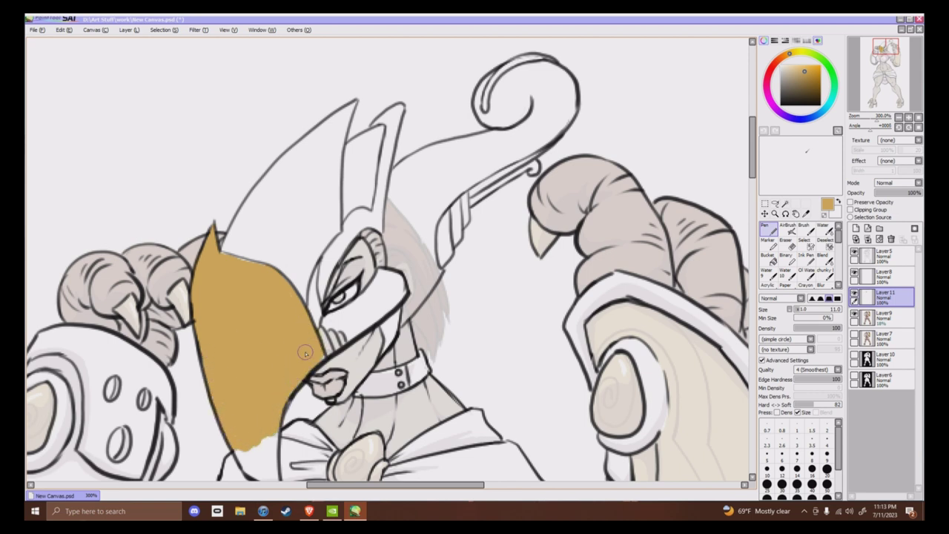
{"action": "scroll", "coordinate": [326, 348], "scroll_direction": "down", "scroll_amount": 3}
{"action": "mouse_move", "coordinate": [224, 310]}
{"action": "left_mouse_down"}
{"action": "mouse_move", "coordinate": [277, 370]}
{"action": "mouse_move", "coordinate": [273, 316]}
{"action": "mouse_move", "coordinate": [265, 312]}
{"action": "mouse_move", "coordinate": [262, 354]}
{"action": "left_mouse_up"}
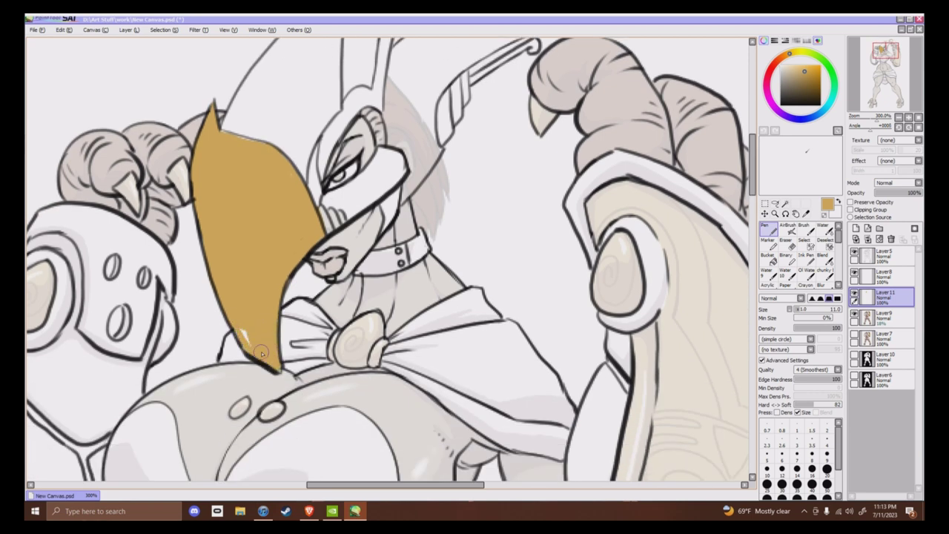
{"action": "scroll", "coordinate": [724, 176], "scroll_direction": "up", "scroll_amount": 3}
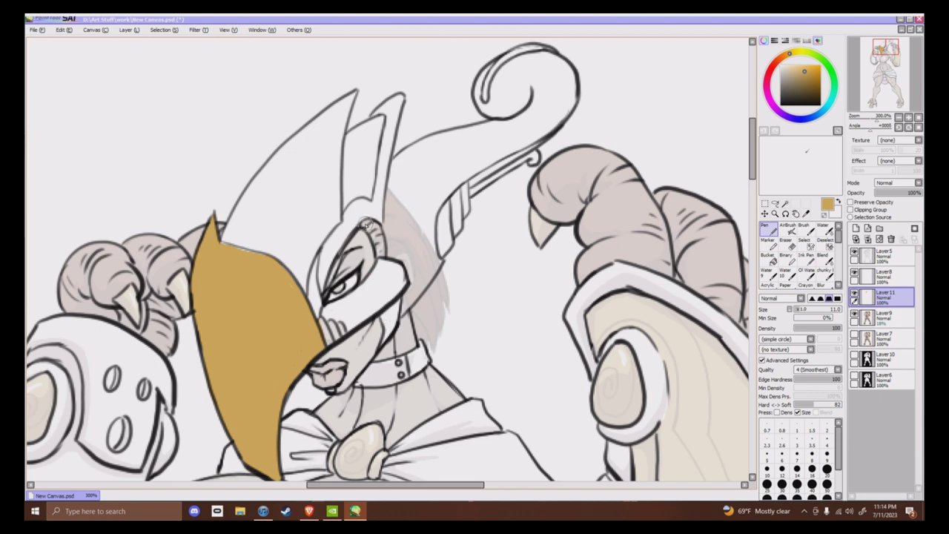
Fill the helmet's ear ornament, ribbed rear trim, thin rod and the curl's inner strip with gold on Layer11
{"action": "left_click_drag", "start_coordinate": [367, 222], "coordinate": [377, 239]}
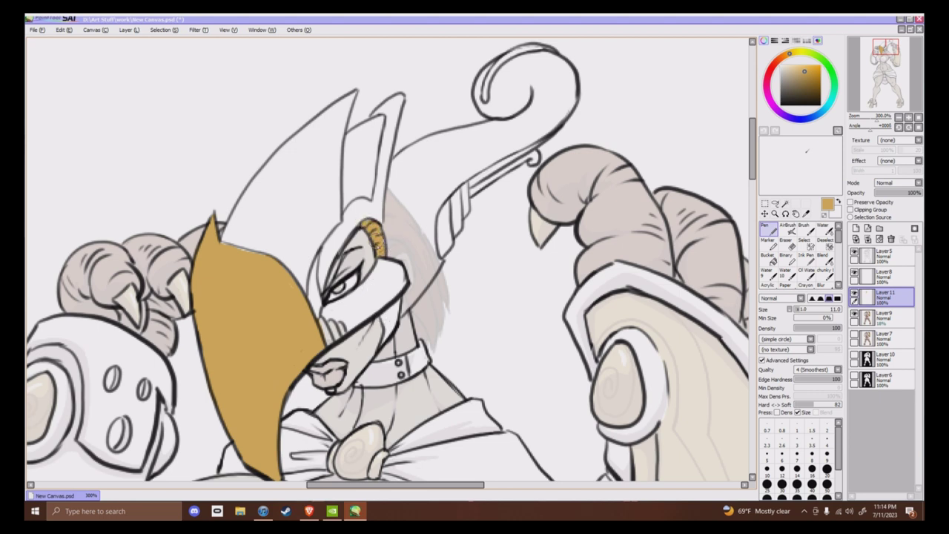
{"action": "mouse_move", "coordinate": [442, 211]}
{"action": "left_mouse_down"}
{"action": "mouse_move", "coordinate": [441, 245]}
{"action": "mouse_move", "coordinate": [445, 222]}
{"action": "mouse_move", "coordinate": [444, 236]}
{"action": "left_mouse_up"}
{"action": "mouse_move", "coordinate": [453, 201]}
{"action": "left_mouse_down"}
{"action": "mouse_move", "coordinate": [468, 181]}
{"action": "mouse_move", "coordinate": [452, 231]}
{"action": "left_mouse_up"}
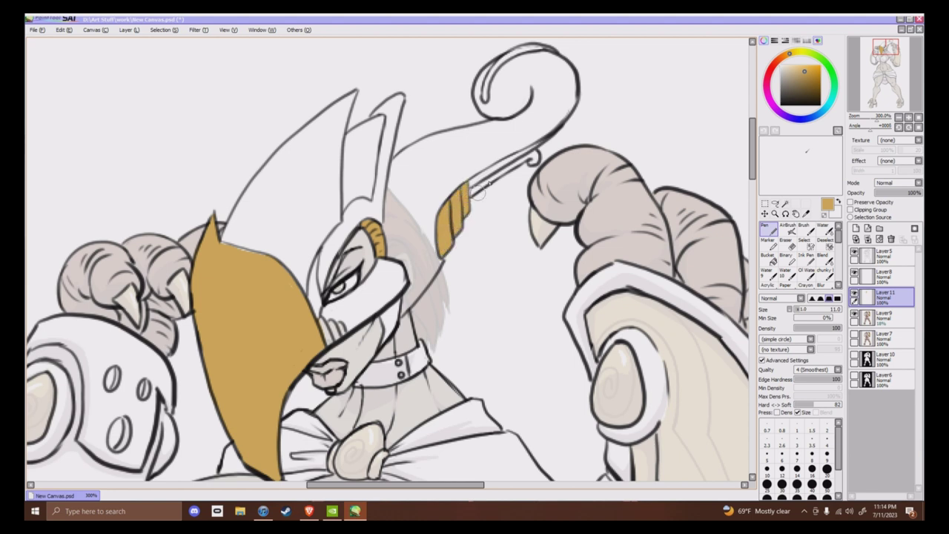
{"action": "mouse_move", "coordinate": [474, 180]}
{"action": "left_mouse_down"}
{"action": "mouse_move", "coordinate": [539, 142]}
{"action": "mouse_move", "coordinate": [475, 187]}
{"action": "mouse_move", "coordinate": [531, 158]}
{"action": "left_mouse_up"}
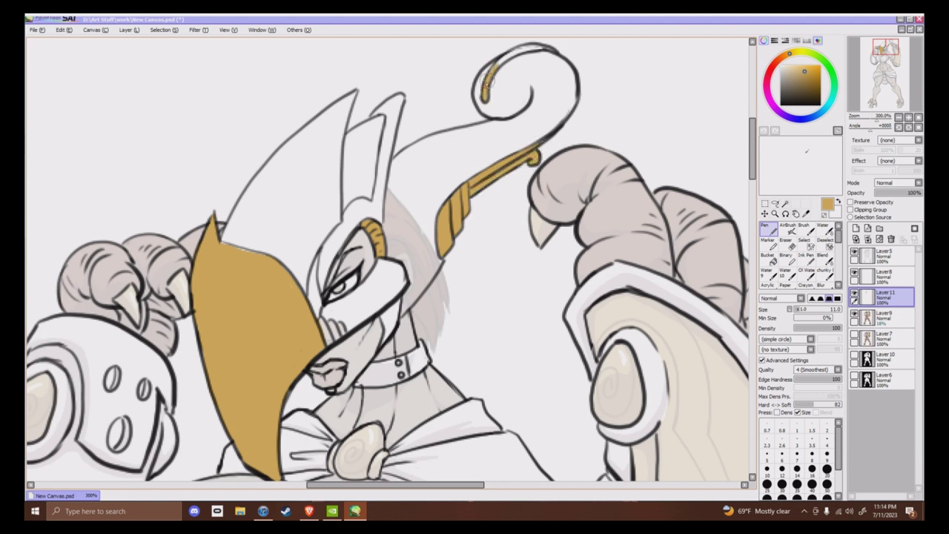
{"action": "left_click_drag", "start_coordinate": [490, 80], "coordinate": [508, 61]}
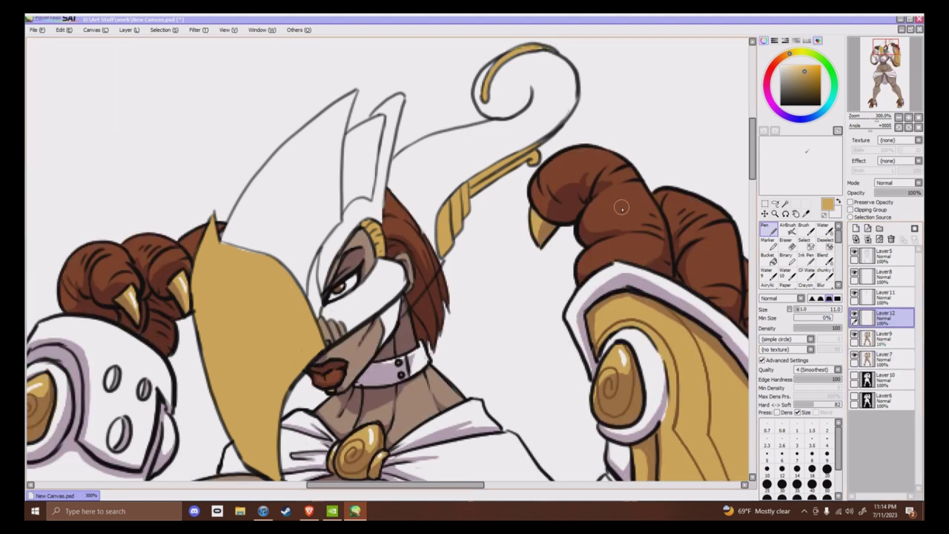
Sample the arm's reddish brown from Layer7, hide that layer, and fill the helmet's back and curled plume on Layer12
{"action": "left_click", "coordinate": [622, 208], "text": "alt"}
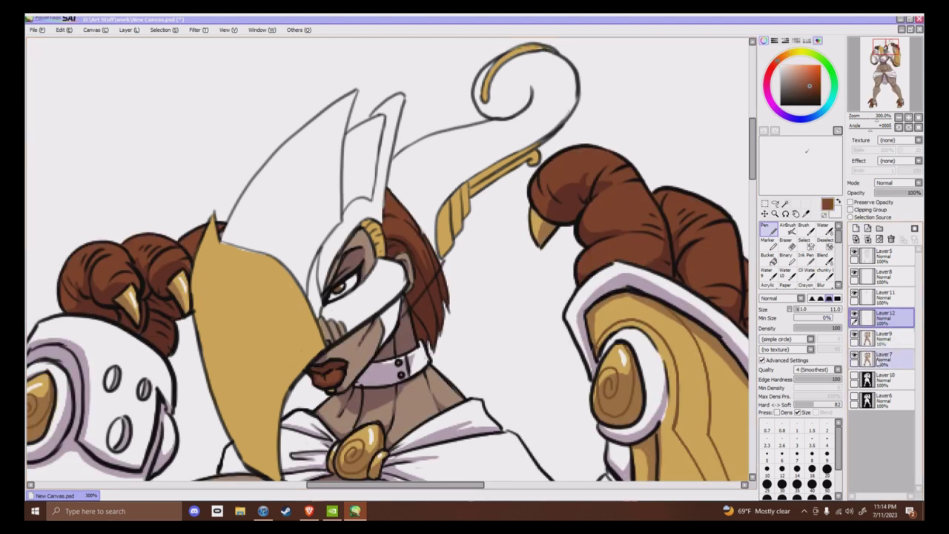
{"action": "left_click", "coordinate": [854, 358]}
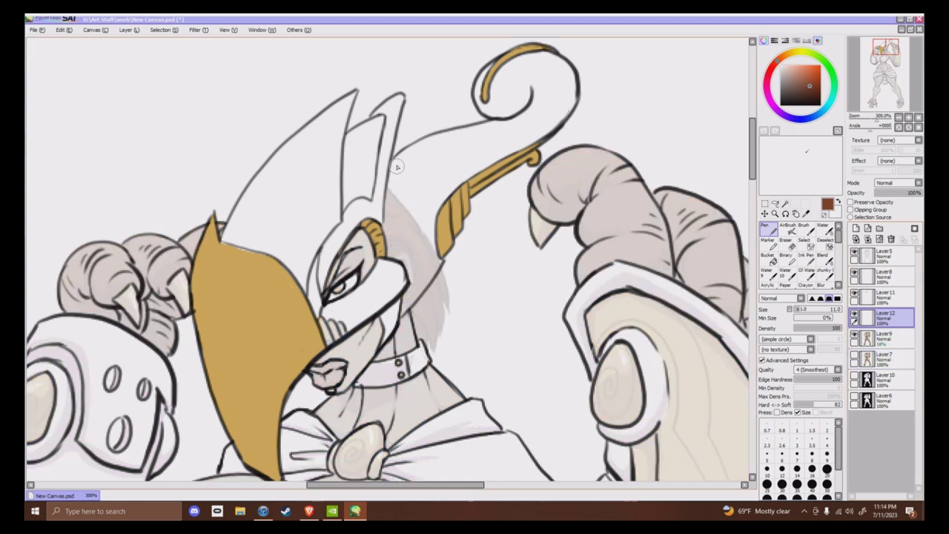
{"action": "mouse_move", "coordinate": [397, 167]}
{"action": "left_mouse_down"}
{"action": "mouse_move", "coordinate": [385, 220]}
{"action": "mouse_move", "coordinate": [408, 280]}
{"action": "mouse_move", "coordinate": [399, 313]}
{"action": "mouse_move", "coordinate": [430, 266]}
{"action": "mouse_move", "coordinate": [399, 231]}
{"action": "left_mouse_up"}
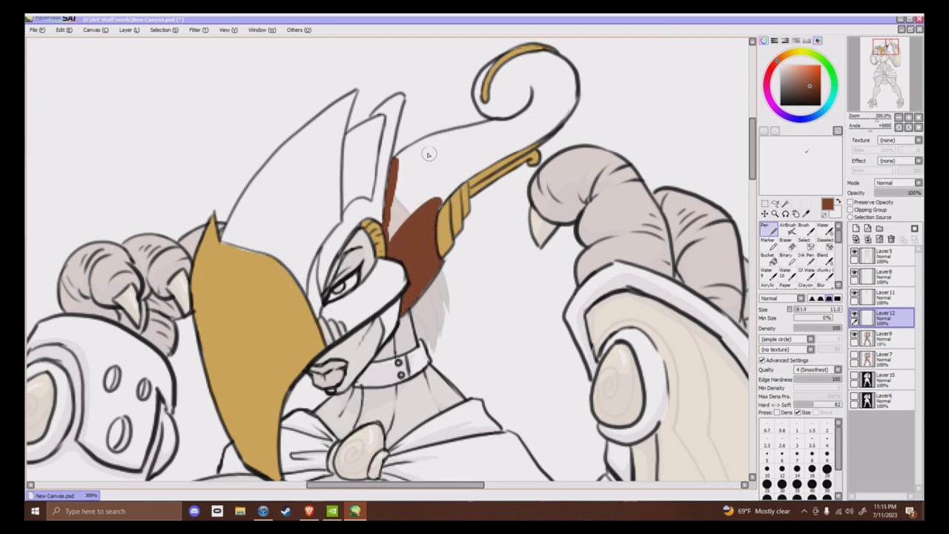
{"action": "mouse_move", "coordinate": [428, 154]}
{"action": "left_mouse_down"}
{"action": "mouse_move", "coordinate": [392, 164]}
{"action": "mouse_move", "coordinate": [432, 136]}
{"action": "mouse_move", "coordinate": [468, 131]}
{"action": "mouse_move", "coordinate": [441, 145]}
{"action": "mouse_move", "coordinate": [462, 150]}
{"action": "mouse_move", "coordinate": [460, 166]}
{"action": "mouse_move", "coordinate": [419, 220]}
{"action": "mouse_move", "coordinate": [445, 140]}
{"action": "mouse_move", "coordinate": [404, 157]}
{"action": "mouse_move", "coordinate": [413, 162]}
{"action": "mouse_move", "coordinate": [403, 210]}
{"action": "mouse_move", "coordinate": [394, 162]}
{"action": "left_mouse_up"}
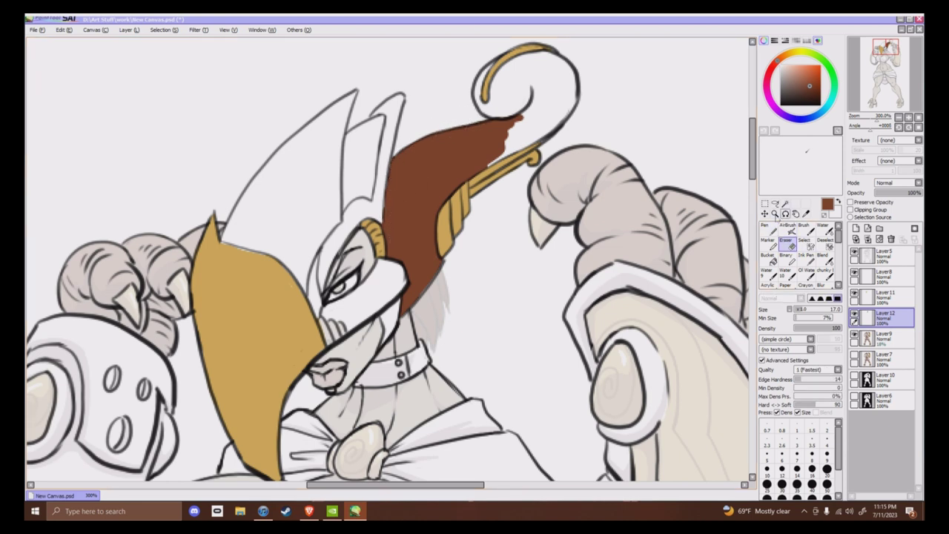
{"action": "mouse_move", "coordinate": [489, 81]}
{"action": "left_mouse_down"}
{"action": "mouse_move", "coordinate": [483, 111]}
{"action": "mouse_move", "coordinate": [510, 76]}
{"action": "mouse_move", "coordinate": [563, 96]}
{"action": "mouse_move", "coordinate": [526, 138]}
{"action": "mouse_move", "coordinate": [573, 112]}
{"action": "mouse_move", "coordinate": [564, 48]}
{"action": "mouse_move", "coordinate": [591, 91]}
{"action": "mouse_move", "coordinate": [559, 44]}
{"action": "mouse_move", "coordinate": [539, 43]}
{"action": "mouse_move", "coordinate": [482, 67]}
{"action": "mouse_move", "coordinate": [468, 100]}
{"action": "mouse_move", "coordinate": [489, 120]}
{"action": "left_mouse_up"}
{"action": "key", "text": "e"}
{"action": "key", "text": "ctrl+z"}
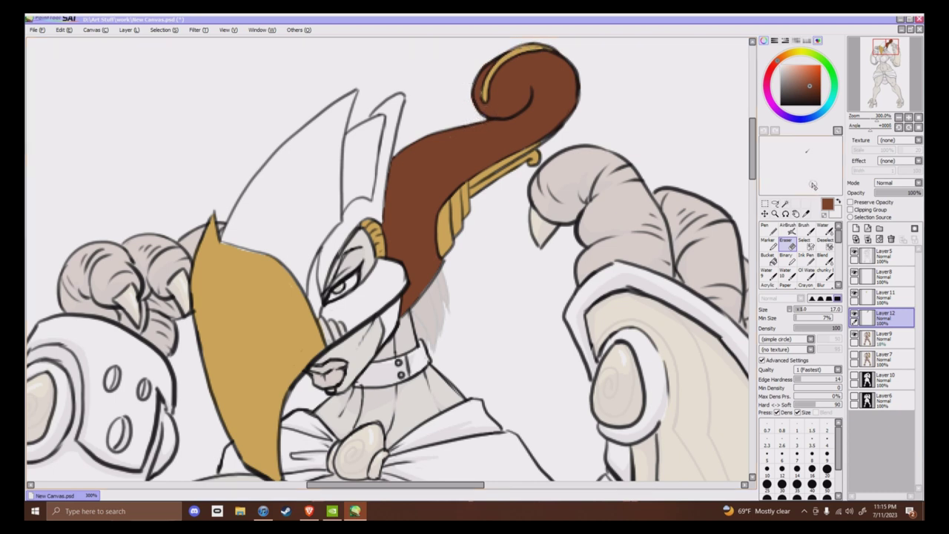
{"action": "left_click", "coordinate": [766, 227]}
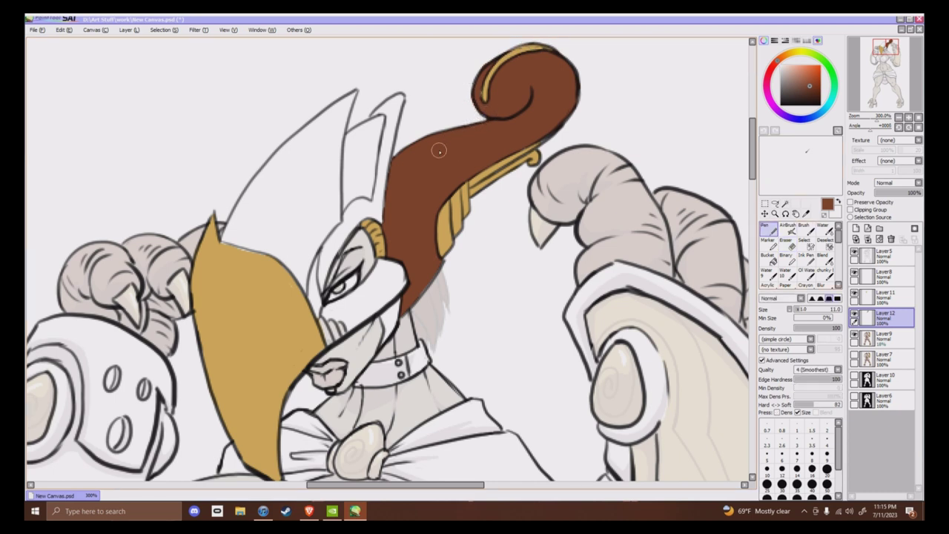
Raise Layer9's opacity to 100% and erase the hair sticking out behind the helmet and neck
{"action": "right_click", "coordinate": [292, 358]}
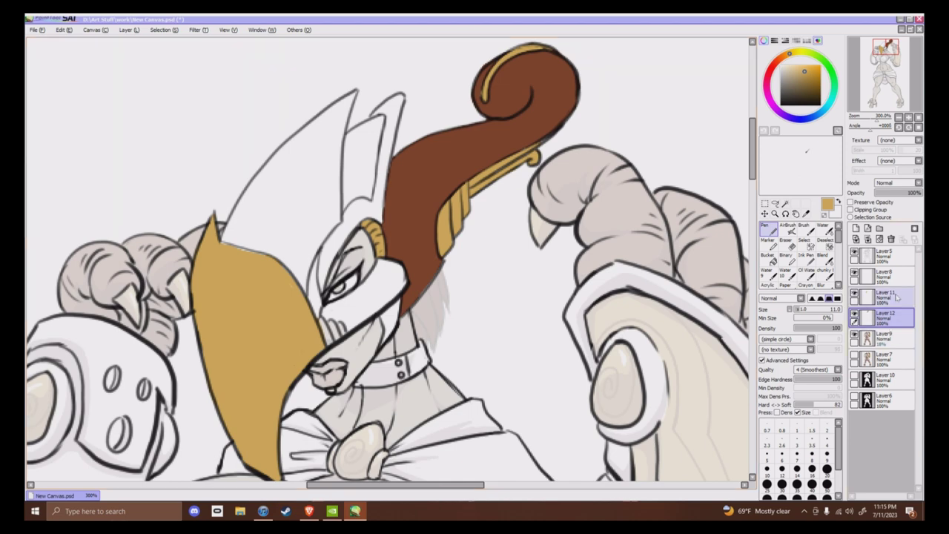
{"action": "left_click", "coordinate": [899, 339]}
{"action": "left_click", "coordinate": [920, 193]}
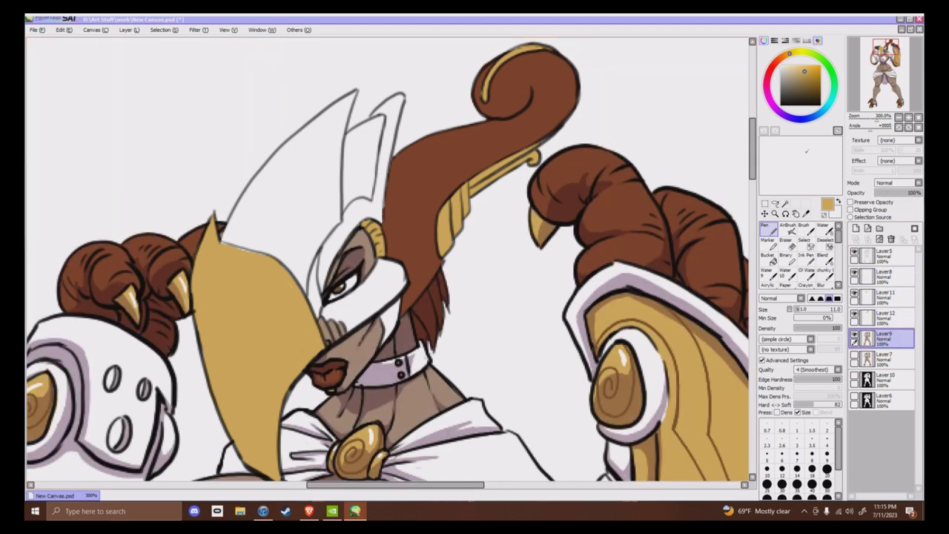
{"action": "left_click", "coordinate": [785, 242]}
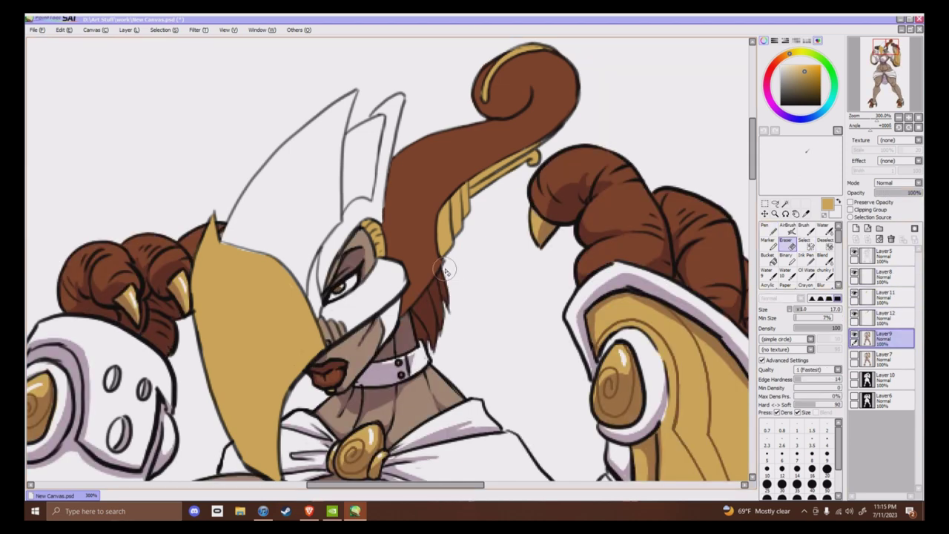
{"action": "mouse_move", "coordinate": [418, 305]}
{"action": "left_mouse_down"}
{"action": "mouse_move", "coordinate": [430, 345]}
{"action": "mouse_move", "coordinate": [443, 297]}
{"action": "mouse_move", "coordinate": [443, 329]}
{"action": "left_mouse_up"}
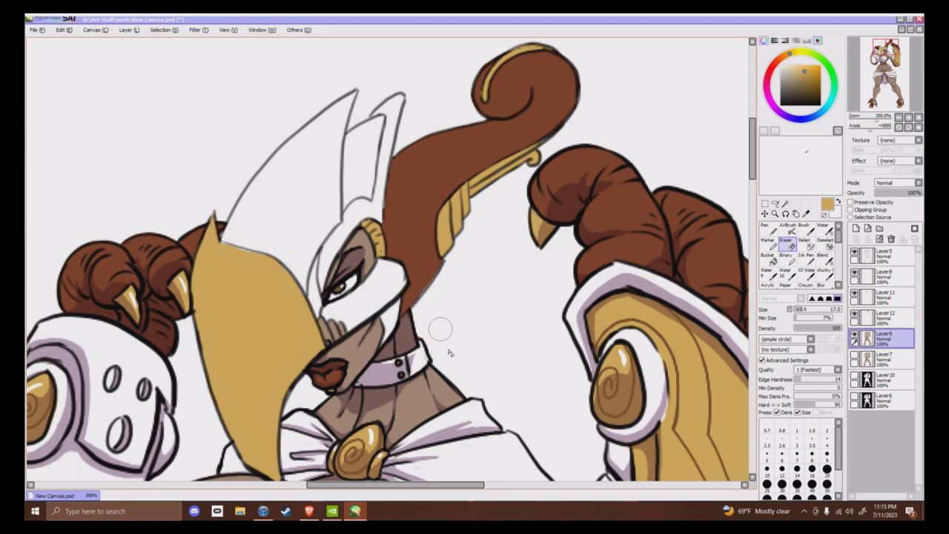
{"action": "scroll", "coordinate": [755, 256], "scroll_direction": "down", "scroll_amount": 2}
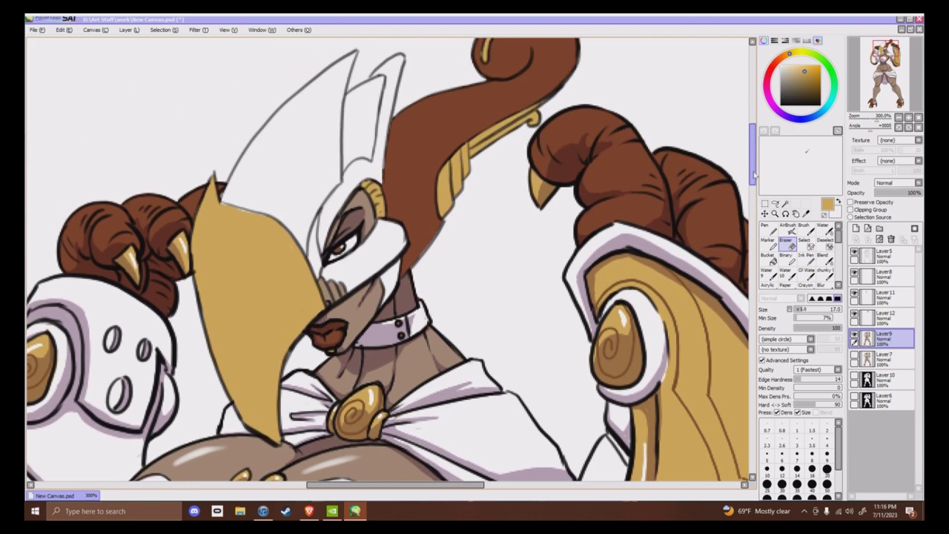
Shade the faceplate's lower part with the arm gem's darker gold on a new layer above Layer8, and sample the neck's shadow brown
{"action": "left_click", "coordinate": [900, 319]}
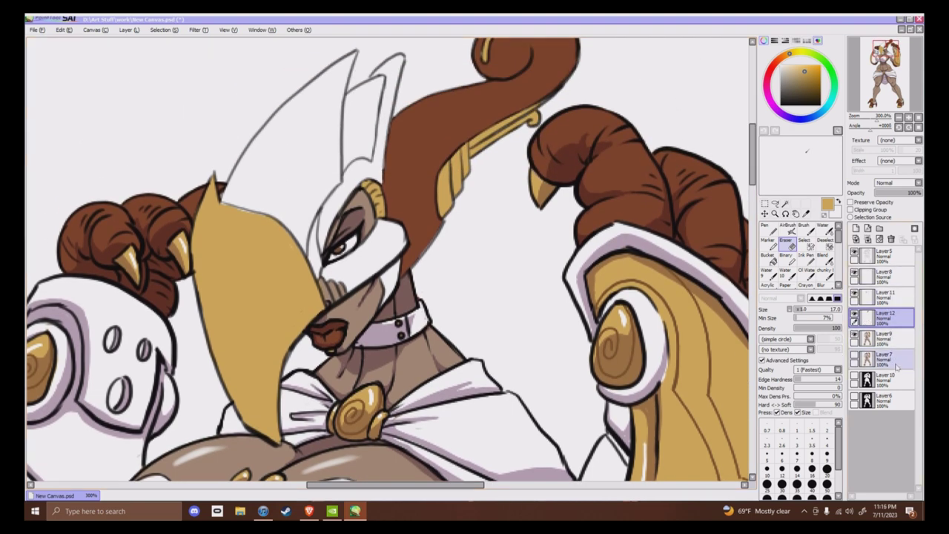
{"action": "left_click", "coordinate": [909, 298]}
{"action": "left_click", "coordinate": [902, 276]}
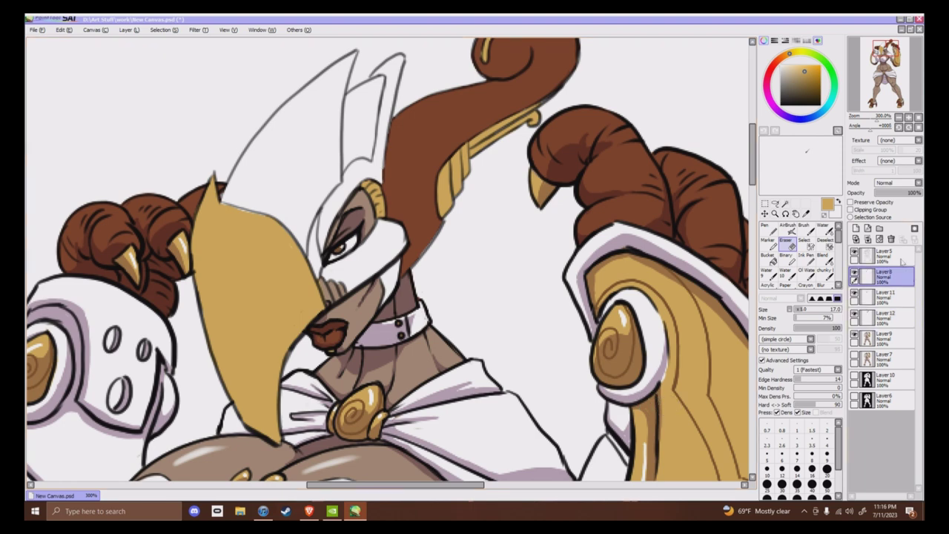
{"action": "left_click", "coordinate": [858, 228]}
{"action": "right_click", "coordinate": [639, 364]}
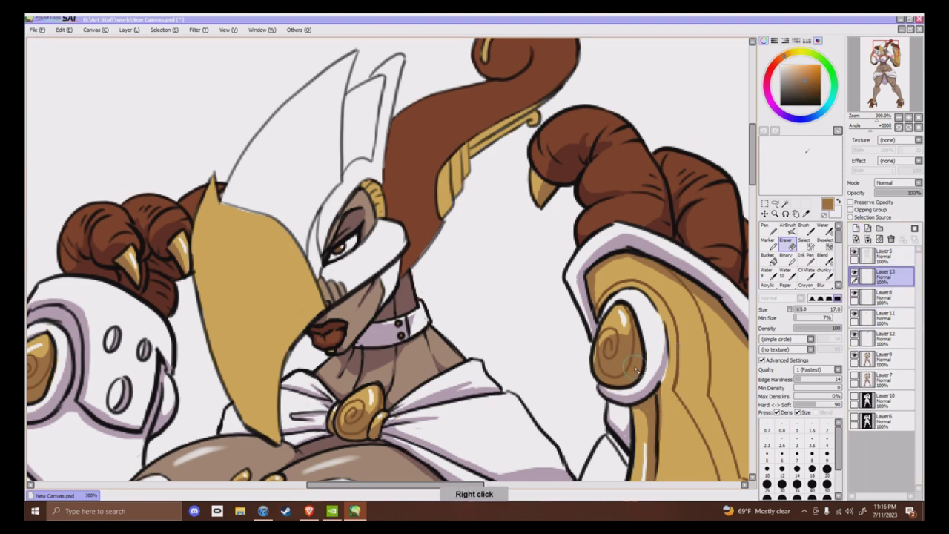
{"action": "key", "text": "n"}
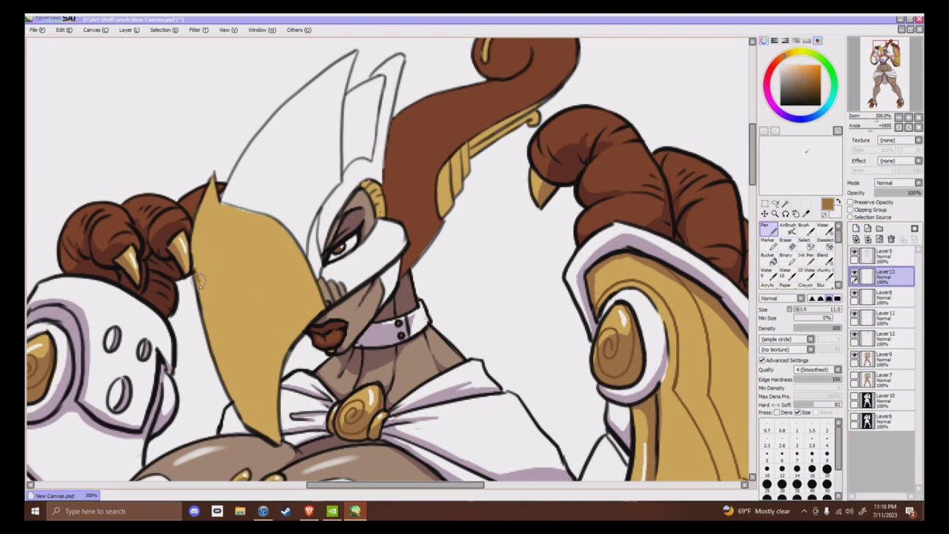
{"action": "mouse_move", "coordinate": [199, 280]}
{"action": "left_mouse_down"}
{"action": "mouse_move", "coordinate": [235, 349]}
{"action": "mouse_move", "coordinate": [243, 333]}
{"action": "mouse_move", "coordinate": [277, 333]}
{"action": "mouse_move", "coordinate": [321, 304]}
{"action": "mouse_move", "coordinate": [215, 351]}
{"action": "mouse_move", "coordinate": [224, 358]}
{"action": "mouse_move", "coordinate": [221, 342]}
{"action": "mouse_move", "coordinate": [235, 398]}
{"action": "mouse_move", "coordinate": [232, 387]}
{"action": "mouse_move", "coordinate": [275, 439]}
{"action": "mouse_move", "coordinate": [237, 355]}
{"action": "mouse_move", "coordinate": [243, 344]}
{"action": "mouse_move", "coordinate": [238, 354]}
{"action": "mouse_move", "coordinate": [262, 349]}
{"action": "mouse_move", "coordinate": [273, 394]}
{"action": "mouse_move", "coordinate": [279, 343]}
{"action": "left_mouse_up"}
{"action": "left_click_drag", "start_coordinate": [313, 314], "coordinate": [306, 316]}
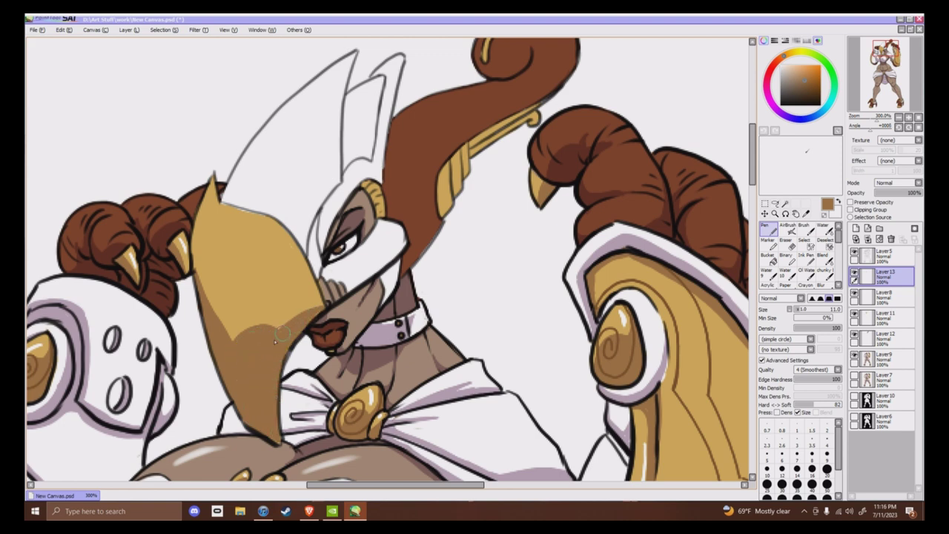
{"action": "right_click", "coordinate": [413, 303]}
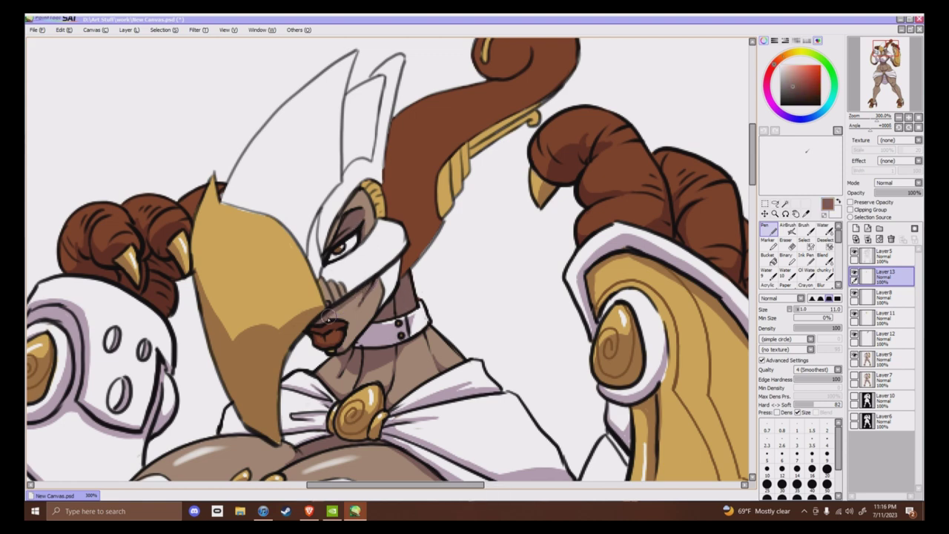
Recolour the small ribbed trim beside the nose with the sampled light gold on Layer13
{"action": "right_click", "coordinate": [447, 396]}
{"action": "right_click", "coordinate": [292, 297]}
{"action": "left_click_drag", "start_coordinate": [316, 279], "coordinate": [329, 302]}
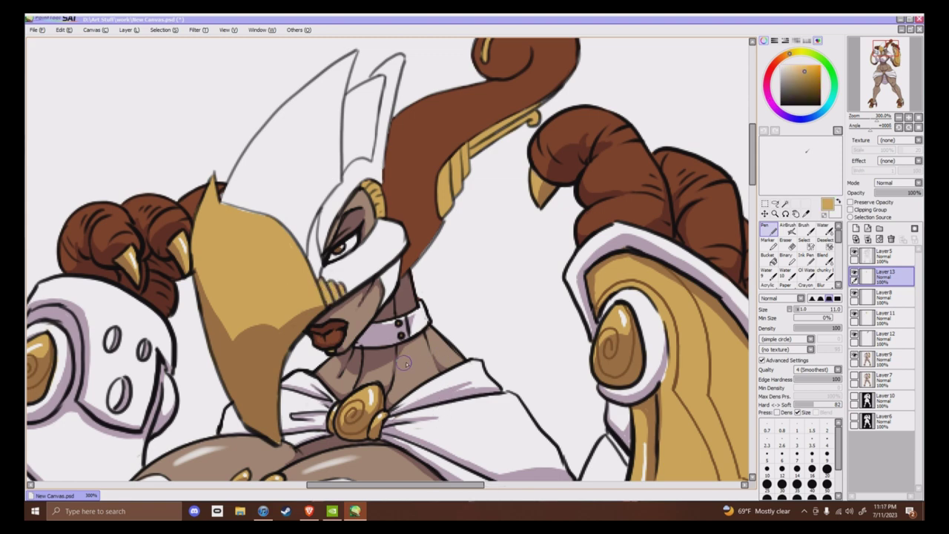
Shade the helmet's white crest, rear fins, eye band and cheek guard with the cape's lilac shadow colour on Layer13
{"action": "right_click", "coordinate": [445, 395]}
{"action": "mouse_move", "coordinate": [224, 200]}
{"action": "left_mouse_down"}
{"action": "mouse_move", "coordinate": [275, 204]}
{"action": "mouse_move", "coordinate": [278, 213]}
{"action": "mouse_move", "coordinate": [337, 160]}
{"action": "mouse_move", "coordinate": [339, 181]}
{"action": "mouse_move", "coordinate": [307, 192]}
{"action": "mouse_move", "coordinate": [307, 214]}
{"action": "mouse_move", "coordinate": [317, 199]}
{"action": "mouse_move", "coordinate": [311, 220]}
{"action": "mouse_move", "coordinate": [278, 211]}
{"action": "mouse_move", "coordinate": [292, 229]}
{"action": "mouse_move", "coordinate": [309, 222]}
{"action": "mouse_move", "coordinate": [288, 207]}
{"action": "left_mouse_up"}
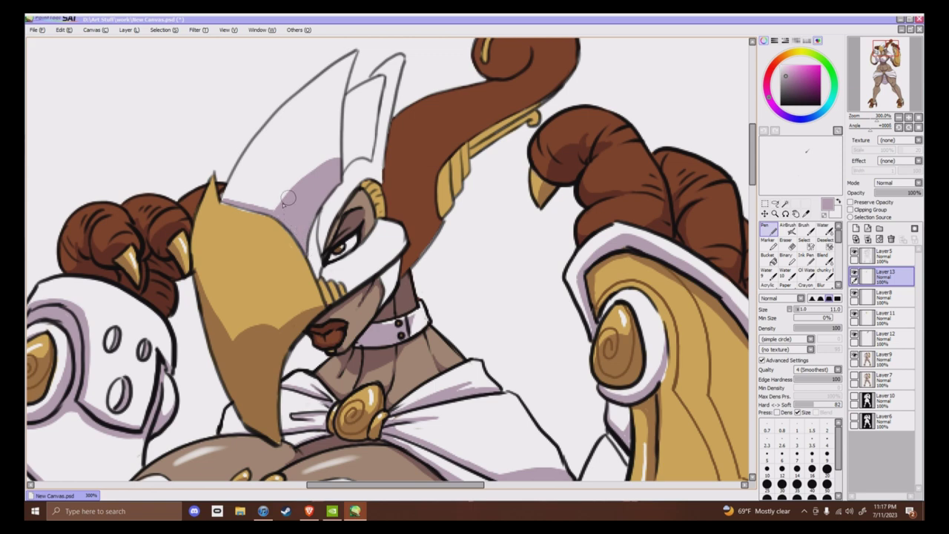
{"action": "right_click", "coordinate": [272, 246]}
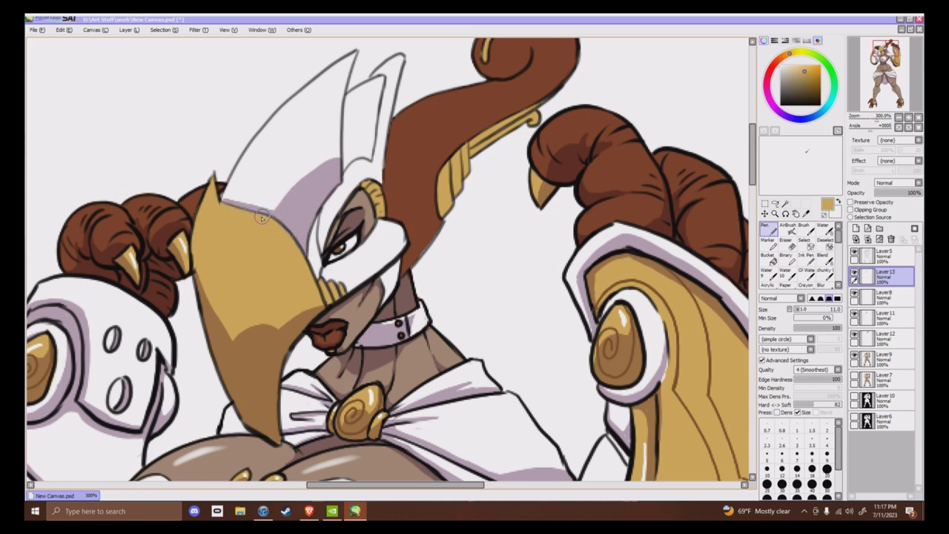
{"action": "right_click", "coordinate": [312, 191]}
{"action": "mouse_move", "coordinate": [350, 103]}
{"action": "left_mouse_down"}
{"action": "mouse_move", "coordinate": [351, 133]}
{"action": "mouse_move", "coordinate": [370, 144]}
{"action": "mouse_move", "coordinate": [372, 125]}
{"action": "mouse_move", "coordinate": [347, 95]}
{"action": "mouse_move", "coordinate": [344, 164]}
{"action": "mouse_move", "coordinate": [359, 147]}
{"action": "left_mouse_up"}
{"action": "left_click_drag", "start_coordinate": [402, 58], "coordinate": [378, 178]}
{"action": "mouse_move", "coordinate": [321, 210]}
{"action": "left_mouse_down"}
{"action": "mouse_move", "coordinate": [315, 253]}
{"action": "mouse_move", "coordinate": [364, 266]}
{"action": "mouse_move", "coordinate": [399, 221]}
{"action": "mouse_move", "coordinate": [405, 241]}
{"action": "mouse_move", "coordinate": [340, 280]}
{"action": "mouse_move", "coordinate": [399, 251]}
{"action": "left_mouse_up"}
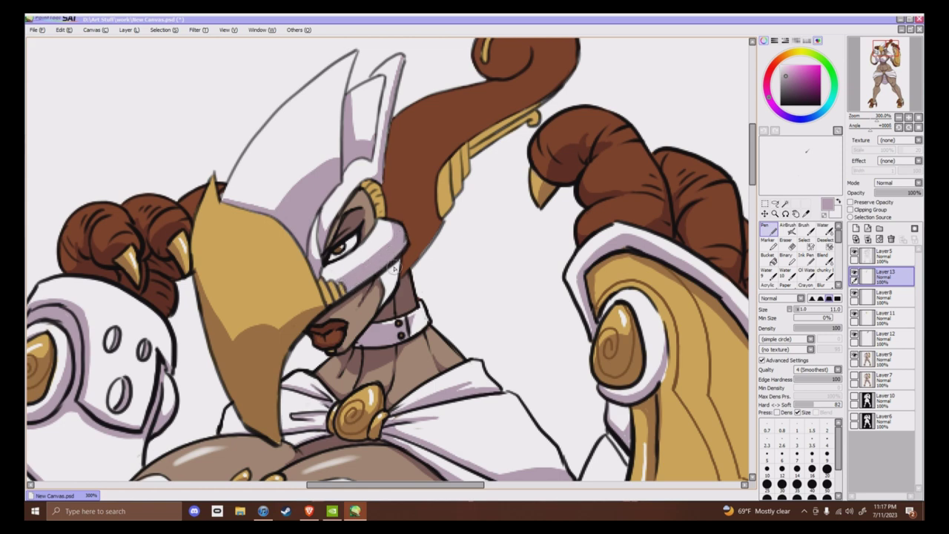
{"action": "left_click_drag", "start_coordinate": [385, 286], "coordinate": [393, 276]}
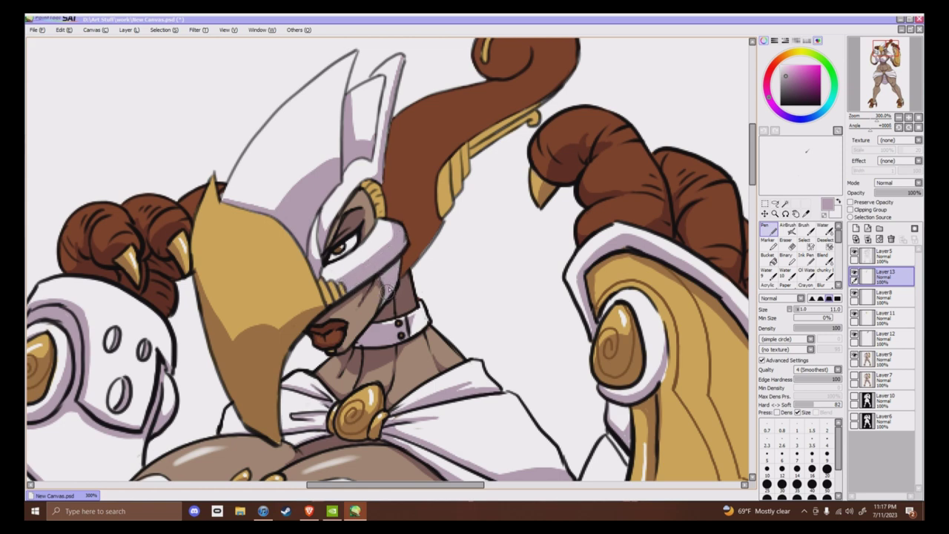
Shade the gold ear ornament, ribbed rear trim and thin rod with the sampled darker gold
{"action": "right_click", "coordinate": [408, 286]}
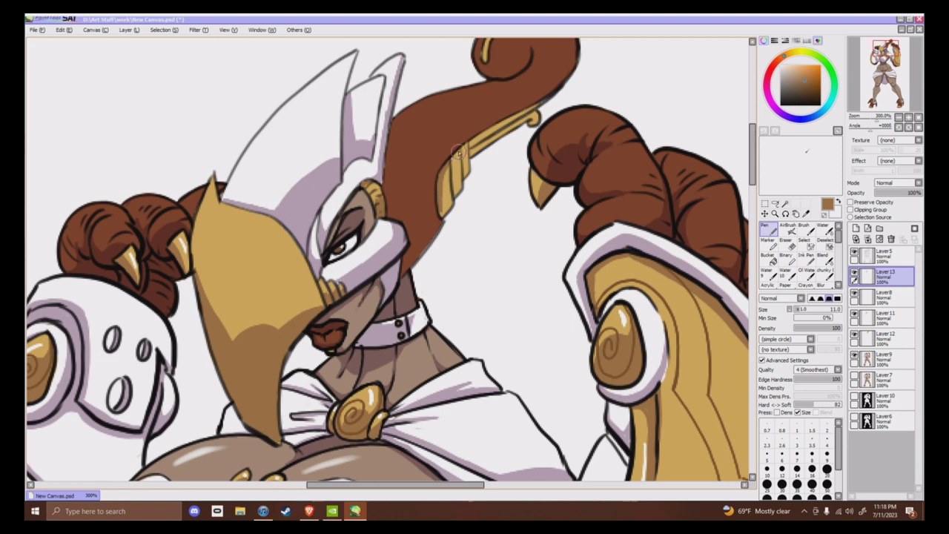
{"action": "left_click_drag", "start_coordinate": [459, 152], "coordinate": [449, 186]}
{"action": "left_click_drag", "start_coordinate": [482, 133], "coordinate": [519, 113]}
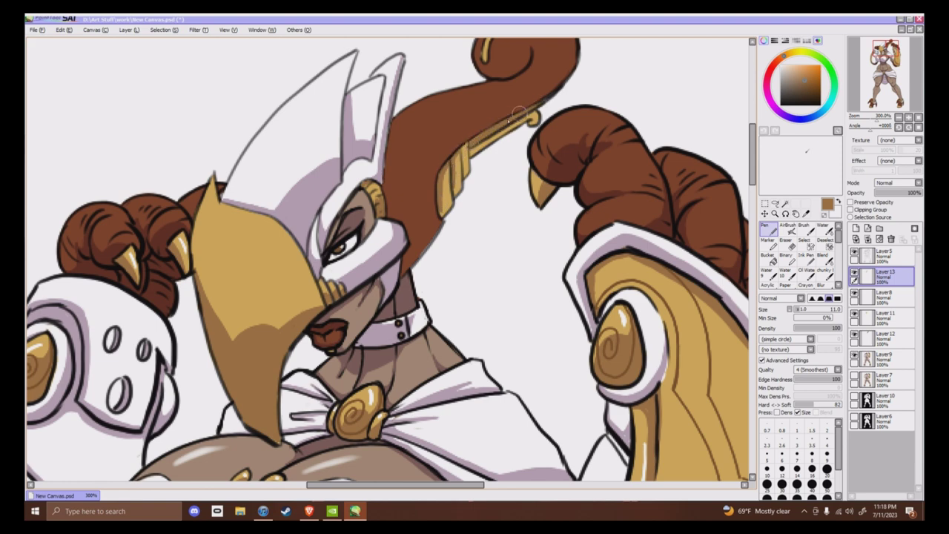
{"action": "left_click_drag", "start_coordinate": [473, 145], "coordinate": [495, 137]}
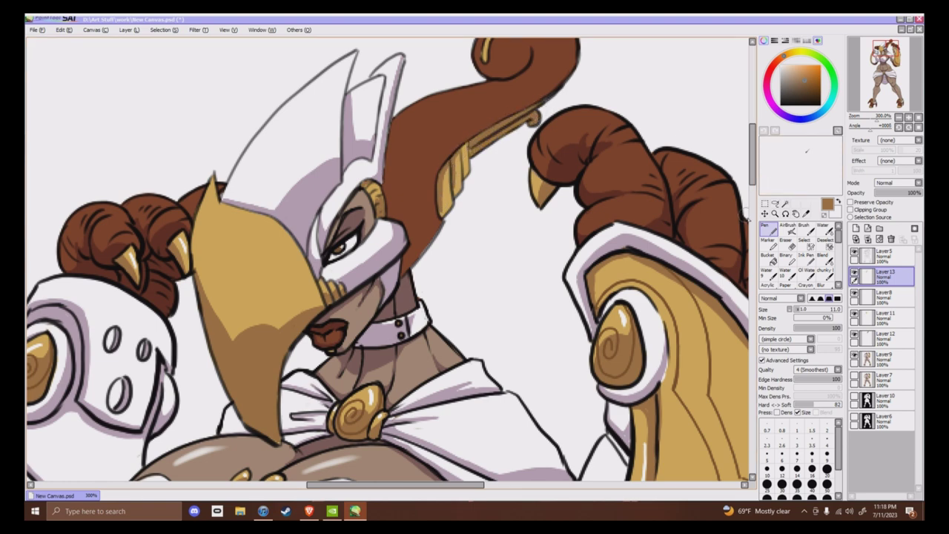
Sample the gauntlet's engraving brown and draw curved engraving lines over the faceplate's lower half with a size 13 pen
{"action": "scroll", "coordinate": [633, 143], "scroll_direction": "up", "scroll_amount": 2}
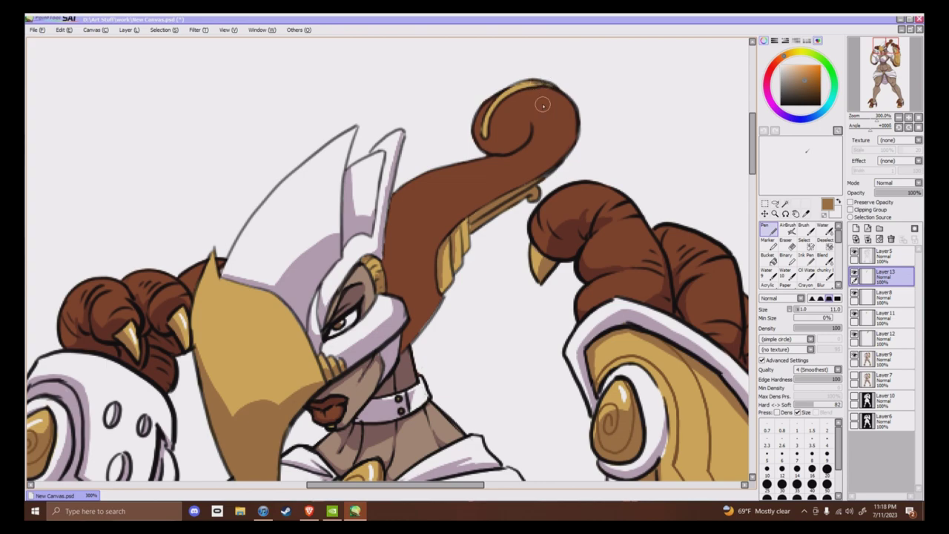
{"action": "left_click_drag", "start_coordinate": [752, 152], "coordinate": [747, 173]}
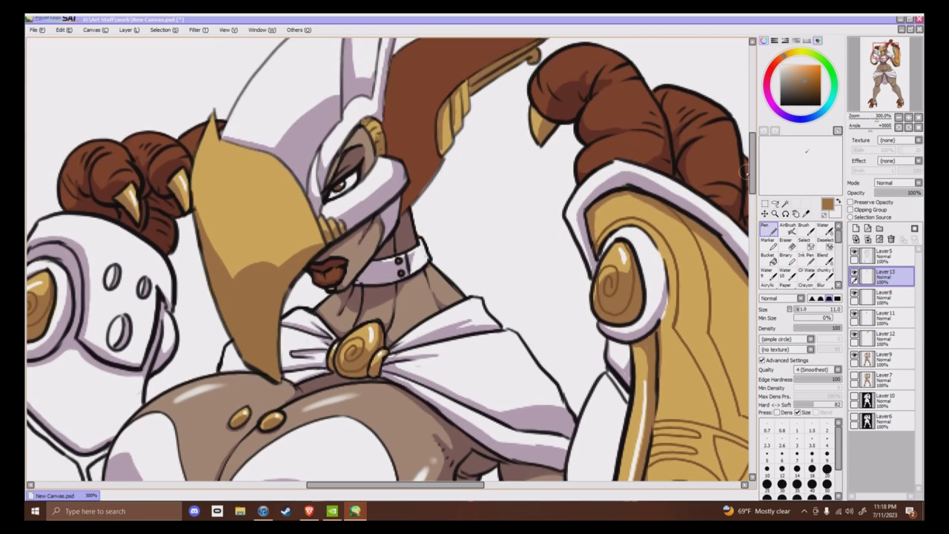
{"action": "right_click", "coordinate": [675, 319]}
{"action": "mouse_move", "coordinate": [254, 365]}
{"action": "left_mouse_down"}
{"action": "mouse_move", "coordinate": [227, 324]}
{"action": "mouse_move", "coordinate": [221, 280]}
{"action": "left_mouse_up"}
{"action": "left_click_drag", "start_coordinate": [261, 349], "coordinate": [276, 366]}
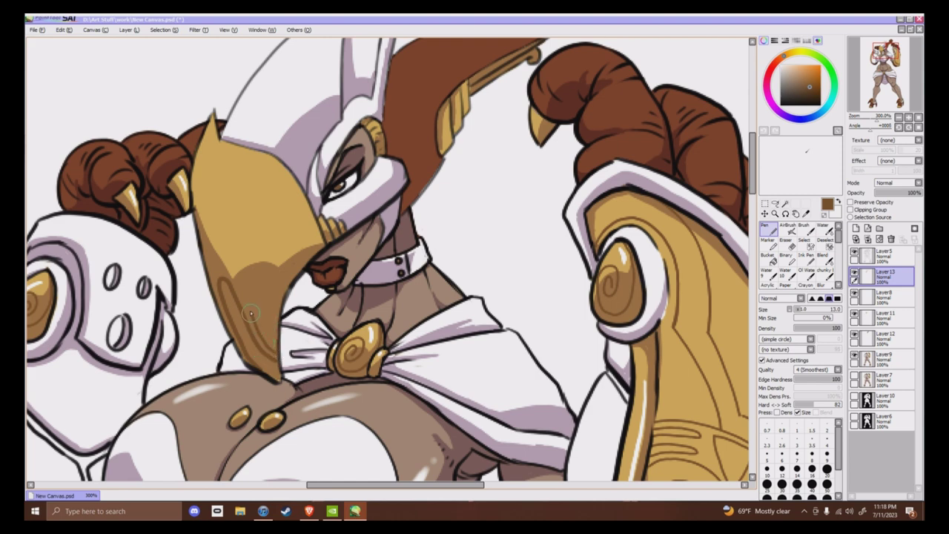
{"action": "mouse_move", "coordinate": [244, 282]}
{"action": "left_mouse_down"}
{"action": "mouse_move", "coordinate": [252, 252]}
{"action": "mouse_move", "coordinate": [258, 268]}
{"action": "mouse_move", "coordinate": [276, 240]}
{"action": "mouse_move", "coordinate": [313, 221]}
{"action": "mouse_move", "coordinate": [298, 207]}
{"action": "mouse_move", "coordinate": [320, 230]}
{"action": "mouse_move", "coordinate": [281, 249]}
{"action": "mouse_move", "coordinate": [276, 274]}
{"action": "mouse_move", "coordinate": [311, 250]}
{"action": "left_mouse_up"}
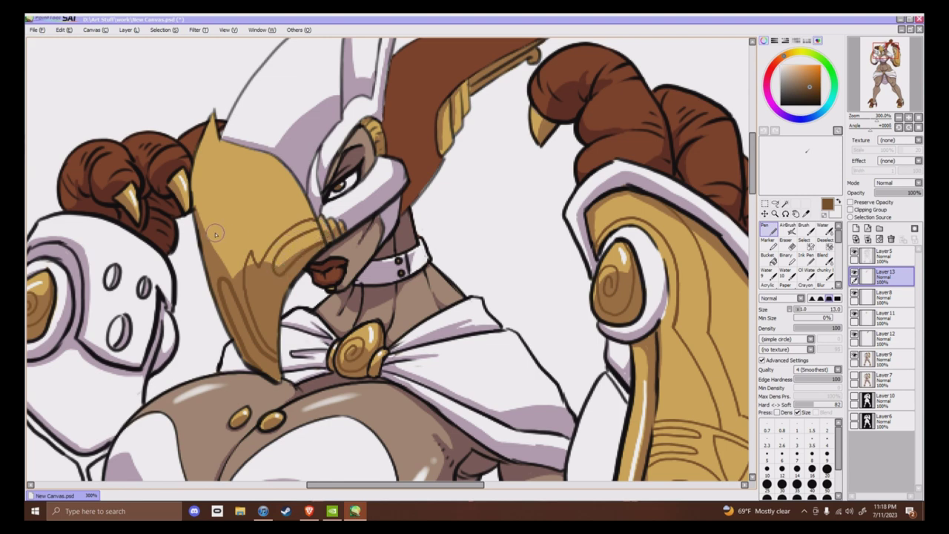
Draw jagged brown engraving lines at the faceplate's pointed tip and along its upper edge, undoing the stray stroke
{"action": "mouse_move", "coordinate": [193, 158]}
{"action": "left_mouse_down"}
{"action": "mouse_move", "coordinate": [201, 195]}
{"action": "mouse_move", "coordinate": [226, 148]}
{"action": "left_mouse_up"}
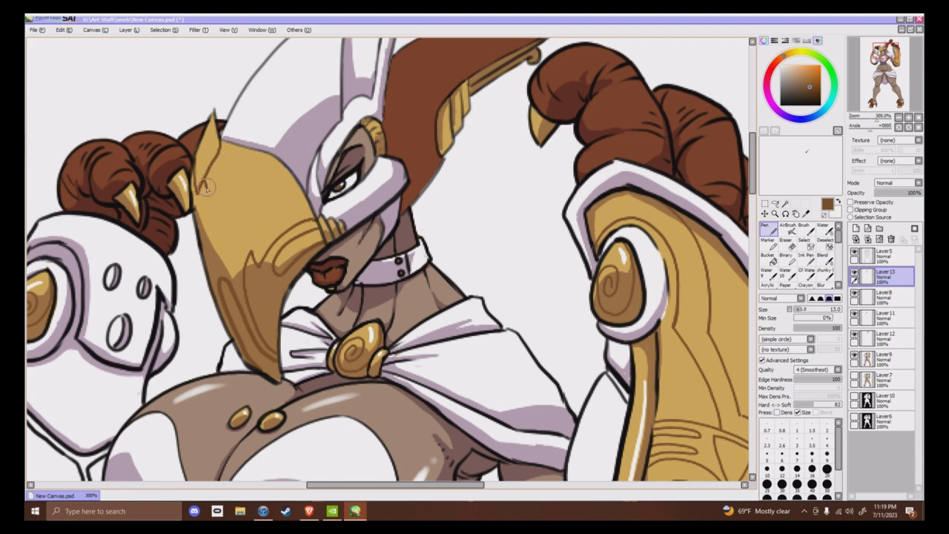
{"action": "mouse_move", "coordinate": [209, 184]}
{"action": "left_mouse_down"}
{"action": "mouse_move", "coordinate": [232, 144]}
{"action": "mouse_move", "coordinate": [193, 179]}
{"action": "mouse_move", "coordinate": [247, 151]}
{"action": "mouse_move", "coordinate": [242, 158]}
{"action": "mouse_move", "coordinate": [266, 162]}
{"action": "mouse_move", "coordinate": [303, 209]}
{"action": "left_mouse_up"}
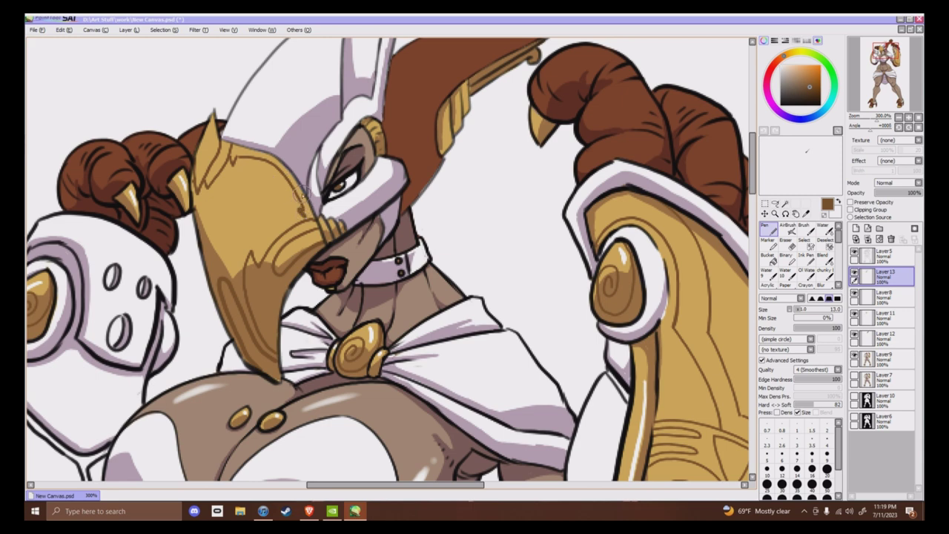
{"action": "key", "text": "ctrl+z"}
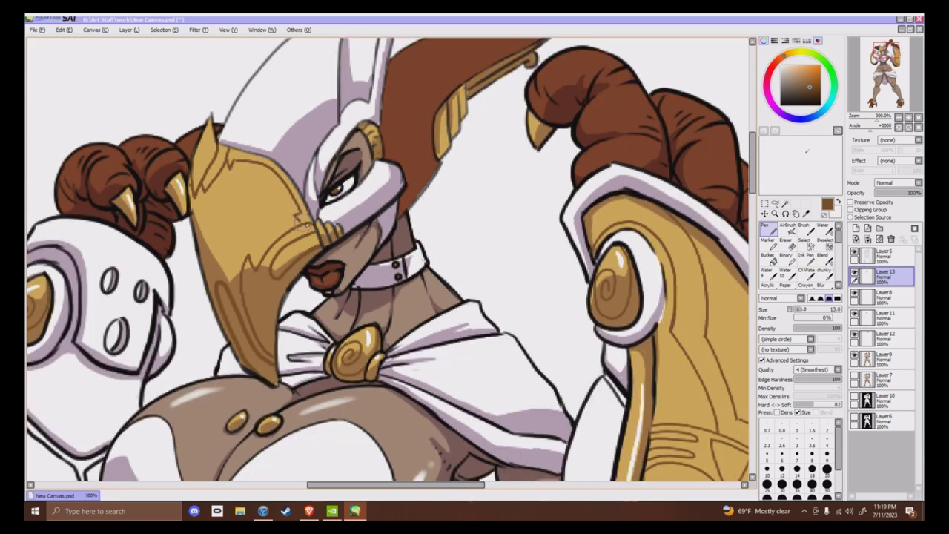
Draw matching brown decorative lines across the white eye band and inside the helmet's rear ear fin
{"action": "mouse_move", "coordinate": [321, 211]}
{"action": "left_mouse_down"}
{"action": "mouse_move", "coordinate": [359, 197]}
{"action": "mouse_move", "coordinate": [370, 214]}
{"action": "mouse_move", "coordinate": [327, 216]}
{"action": "mouse_move", "coordinate": [381, 204]}
{"action": "mouse_move", "coordinate": [368, 190]}
{"action": "mouse_move", "coordinate": [379, 209]}
{"action": "mouse_move", "coordinate": [368, 191]}
{"action": "mouse_move", "coordinate": [385, 161]}
{"action": "mouse_move", "coordinate": [379, 194]}
{"action": "left_mouse_up"}
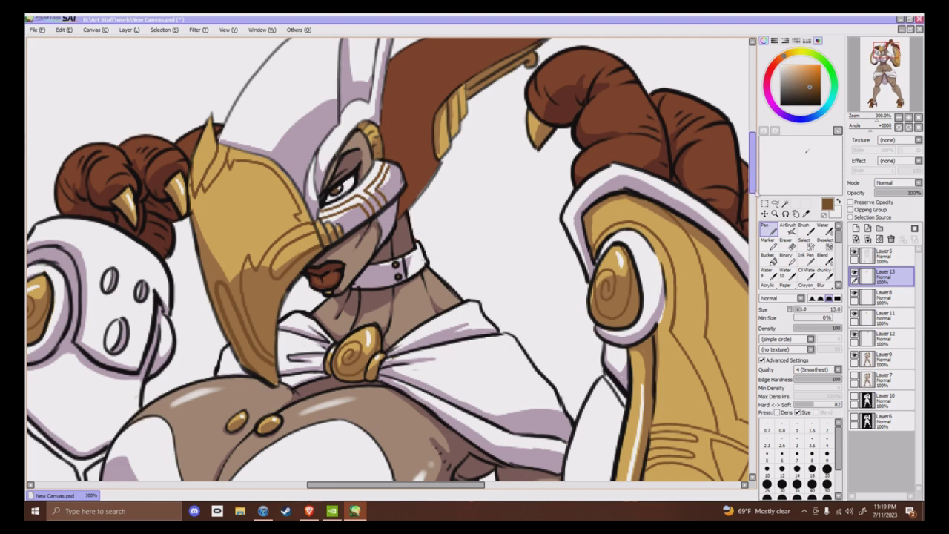
{"action": "scroll", "coordinate": [437, 215], "scroll_direction": "up", "scroll_amount": 5}
{"action": "mouse_move", "coordinate": [356, 184]}
{"action": "left_mouse_down"}
{"action": "mouse_move", "coordinate": [375, 118]}
{"action": "mouse_move", "coordinate": [368, 106]}
{"action": "left_mouse_up"}
{"action": "left_click_drag", "start_coordinate": [342, 141], "coordinate": [357, 119]}
{"action": "mouse_move", "coordinate": [339, 157]}
{"action": "left_mouse_down"}
{"action": "mouse_move", "coordinate": [358, 146]}
{"action": "mouse_move", "coordinate": [342, 163]}
{"action": "left_mouse_up"}
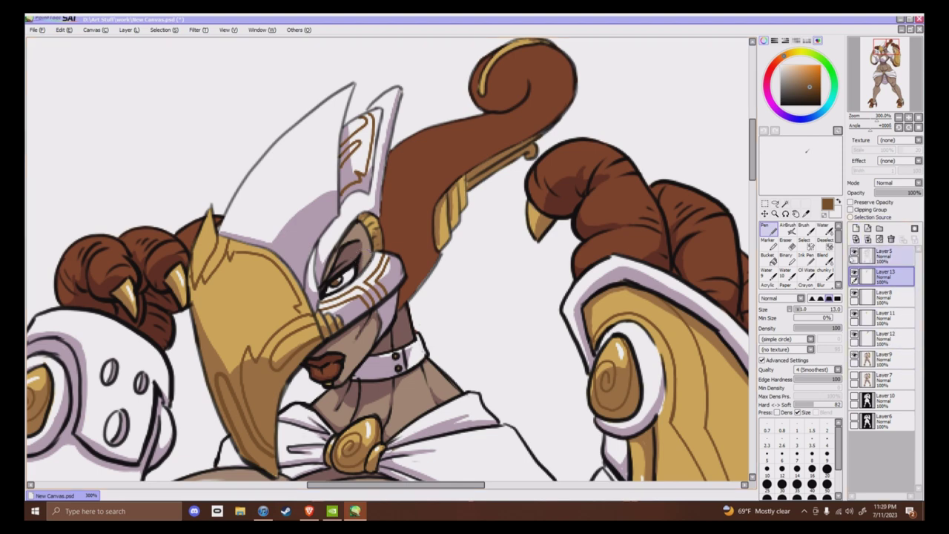
Pick near-white and paint highlights along the faceplate's upper curve, the ear ornament and the ribbed gold trims
{"action": "left_click_drag", "start_coordinate": [785, 69], "coordinate": [774, 50]}
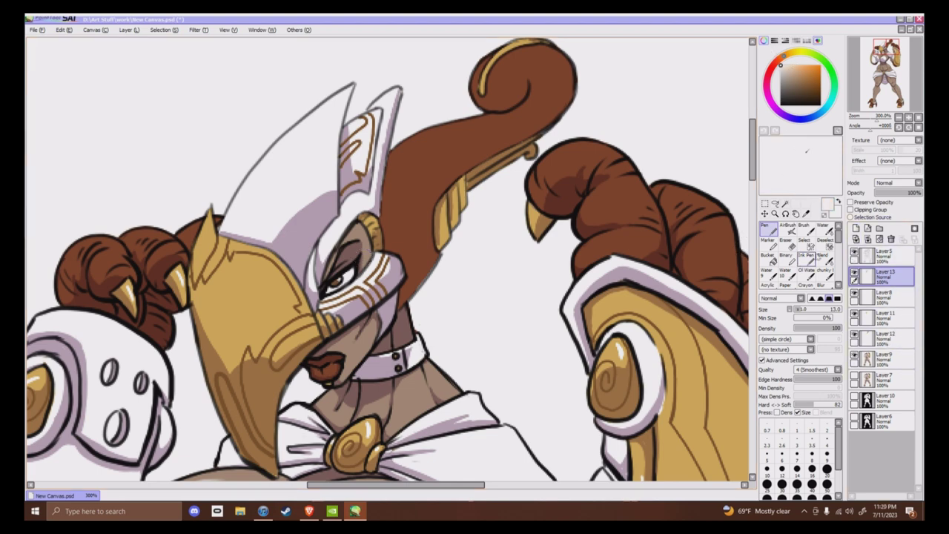
{"action": "left_click_drag", "start_coordinate": [211, 244], "coordinate": [265, 258]}
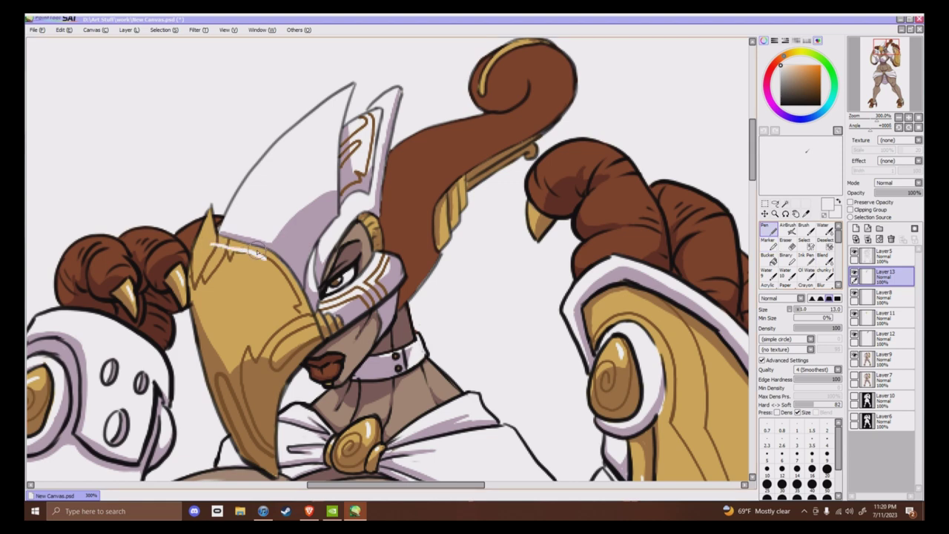
{"action": "key", "text": "ctrl+plus"}
{"action": "key", "text": "ctrl+z"}
{"action": "mouse_move", "coordinate": [197, 253]}
{"action": "left_mouse_down"}
{"action": "mouse_move", "coordinate": [295, 295]}
{"action": "mouse_move", "coordinate": [310, 312]}
{"action": "left_mouse_up"}
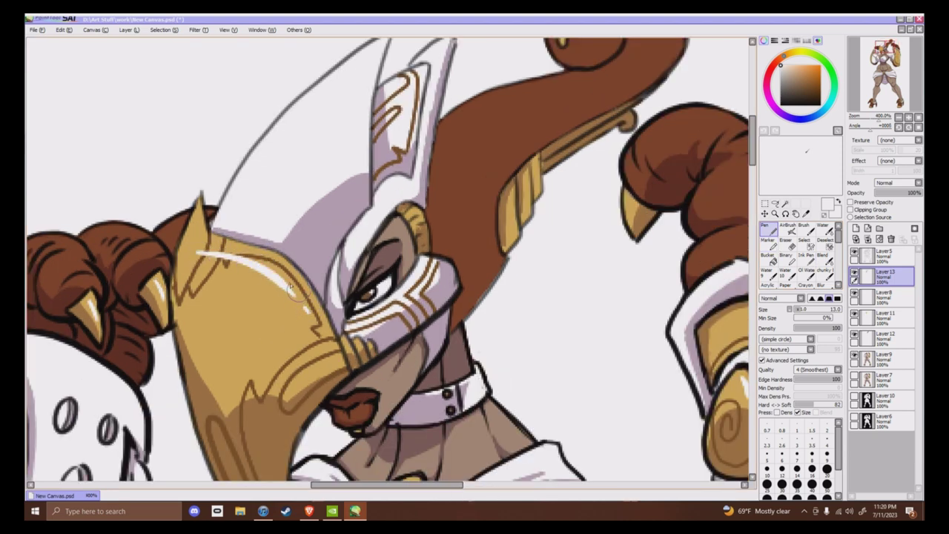
{"action": "left_click", "coordinate": [191, 250]}
{"action": "scroll", "coordinate": [615, 179], "scroll_direction": "up", "scroll_amount": 3}
{"action": "left_click_drag", "start_coordinate": [516, 316], "coordinate": [537, 298]}
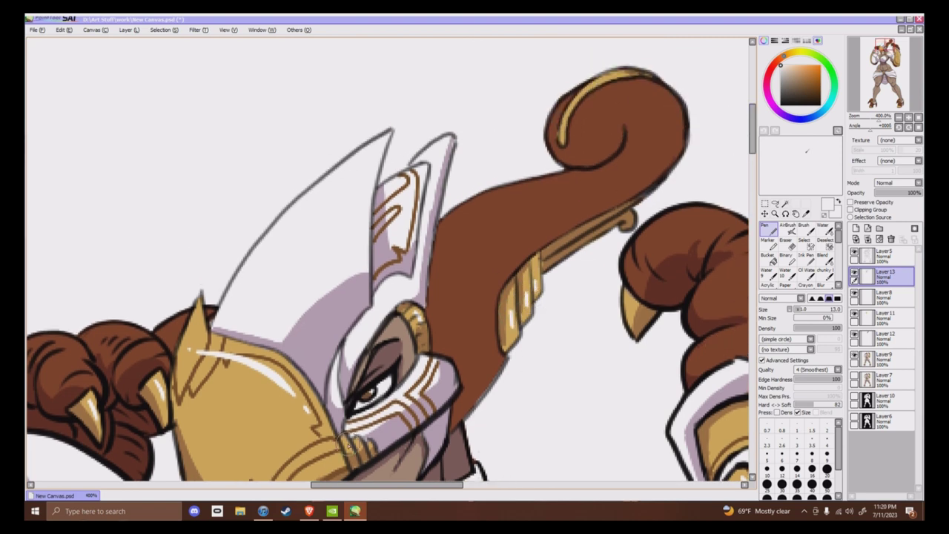
Sample the arm's dark reddish-brown shadow and shade the underside of the plume and the inside of its curl
{"action": "right_click", "coordinate": [679, 285]}
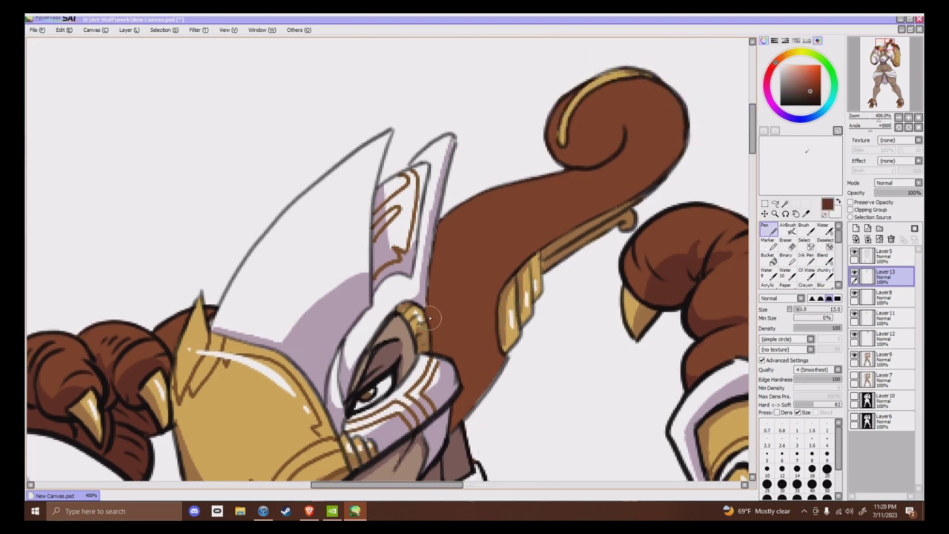
{"action": "left_click_drag", "start_coordinate": [439, 325], "coordinate": [608, 194]}
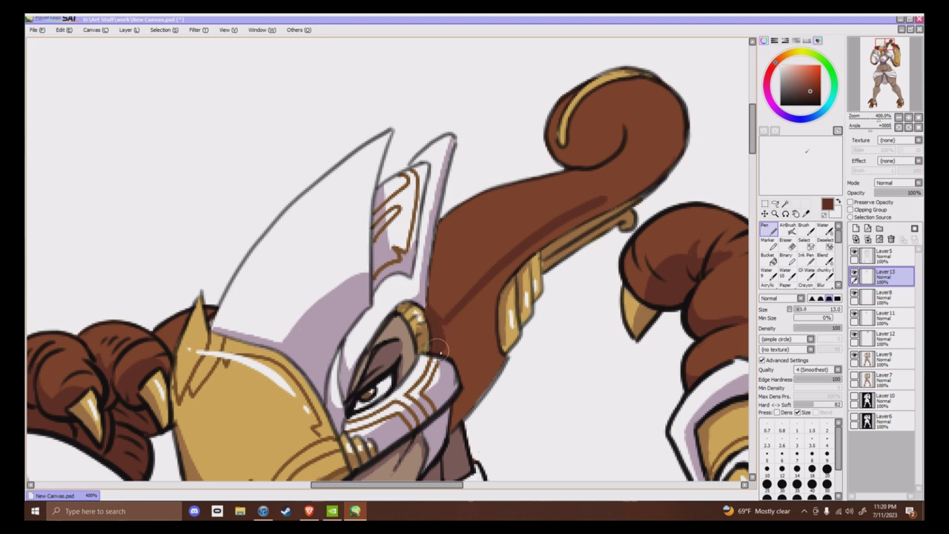
{"action": "mouse_move", "coordinate": [437, 347]}
{"action": "left_mouse_down"}
{"action": "mouse_move", "coordinate": [468, 362]}
{"action": "mouse_move", "coordinate": [457, 408]}
{"action": "mouse_move", "coordinate": [497, 362]}
{"action": "mouse_move", "coordinate": [491, 308]}
{"action": "mouse_move", "coordinate": [489, 321]}
{"action": "mouse_move", "coordinate": [479, 302]}
{"action": "mouse_move", "coordinate": [454, 317]}
{"action": "mouse_move", "coordinate": [480, 322]}
{"action": "mouse_move", "coordinate": [481, 359]}
{"action": "mouse_move", "coordinate": [443, 223]}
{"action": "mouse_move", "coordinate": [440, 325]}
{"action": "mouse_move", "coordinate": [472, 308]}
{"action": "mouse_move", "coordinate": [483, 315]}
{"action": "mouse_move", "coordinate": [545, 238]}
{"action": "mouse_move", "coordinate": [677, 140]}
{"action": "mouse_move", "coordinate": [631, 192]}
{"action": "mouse_move", "coordinate": [602, 204]}
{"action": "left_mouse_up"}
{"action": "mouse_move", "coordinate": [549, 141]}
{"action": "left_mouse_down"}
{"action": "mouse_move", "coordinate": [590, 152]}
{"action": "mouse_move", "coordinate": [568, 156]}
{"action": "mouse_move", "coordinate": [627, 122]}
{"action": "left_mouse_up"}
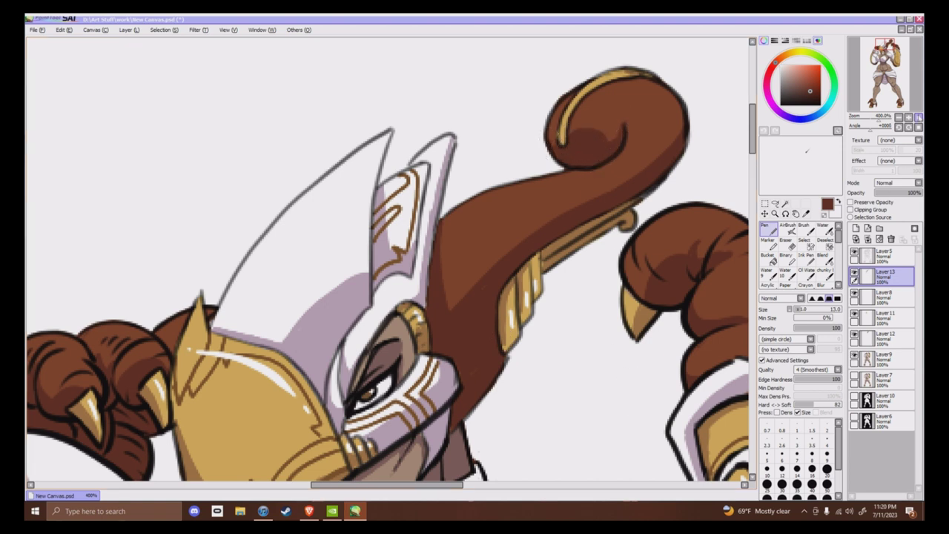
{"action": "left_click", "coordinate": [918, 117]}
{"action": "key", "text": "ctrl+plus"}
{"action": "key", "text": "ctrl+plus"}
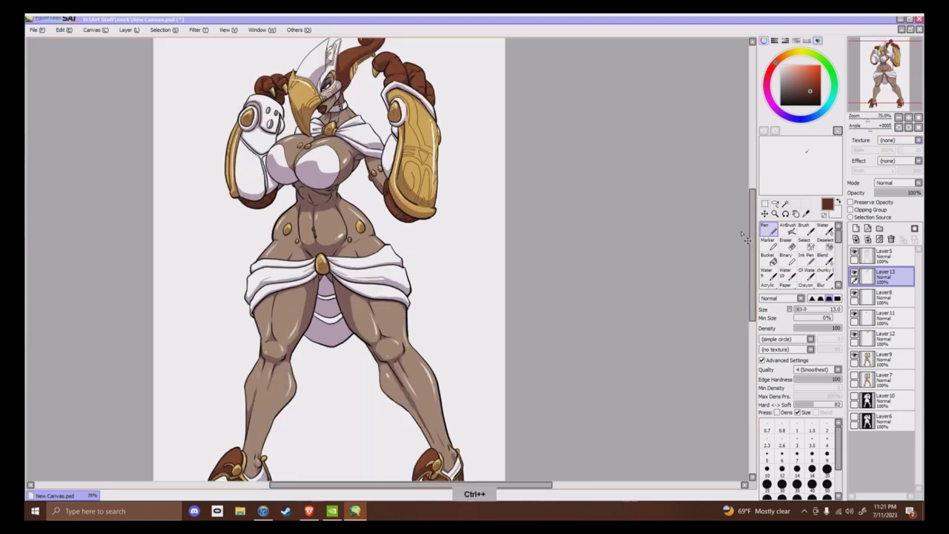
{"action": "left_click_drag", "start_coordinate": [752, 241], "coordinate": [752, 290]}
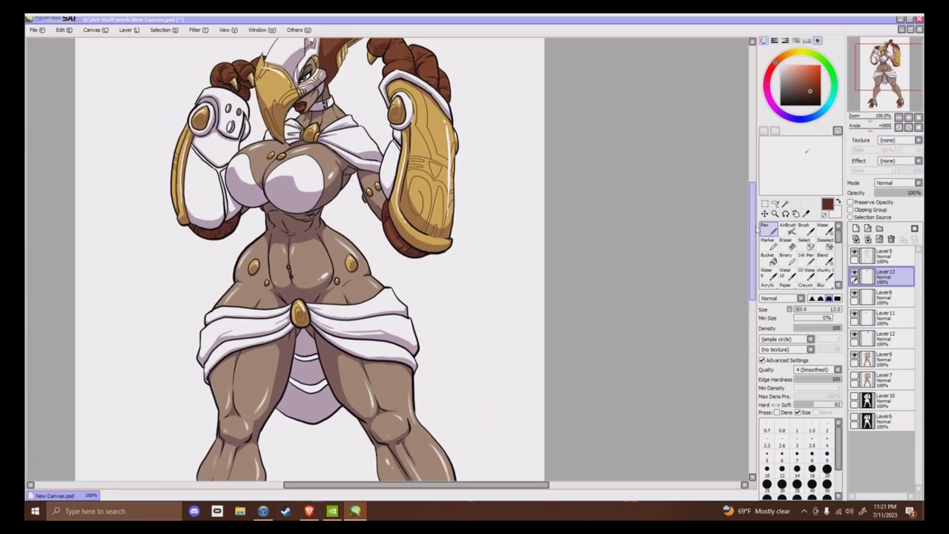